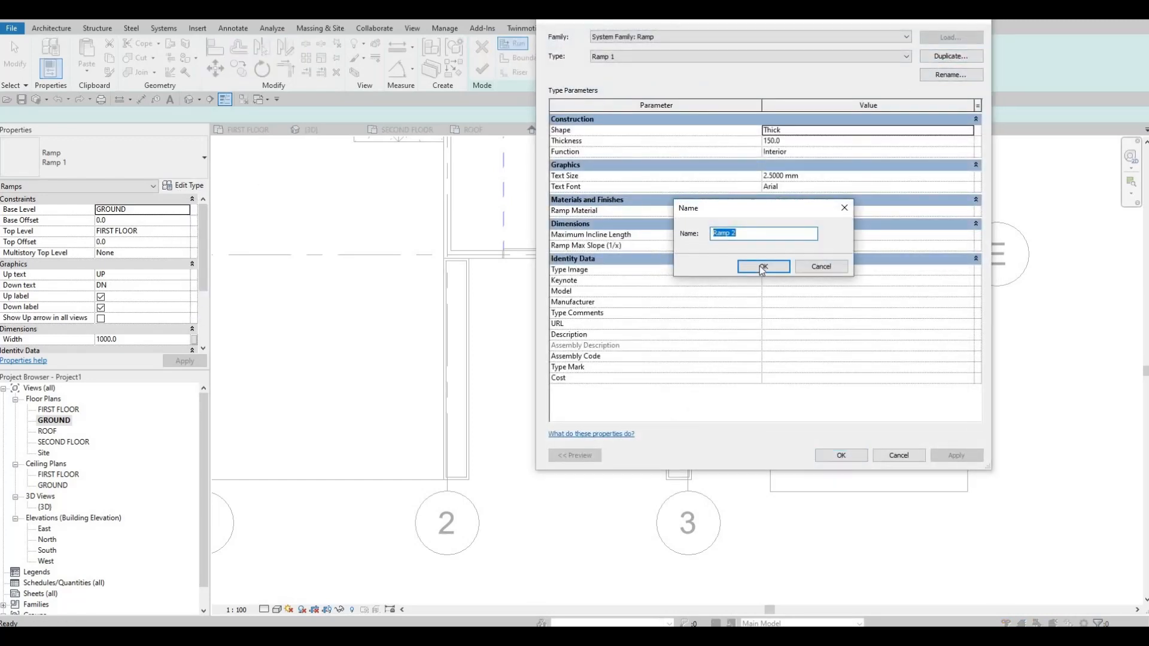
Duplicate the ramp type as Ramp 2 and assign it the AEC concrete material Concrete, C16/20.
left_click(761, 265)
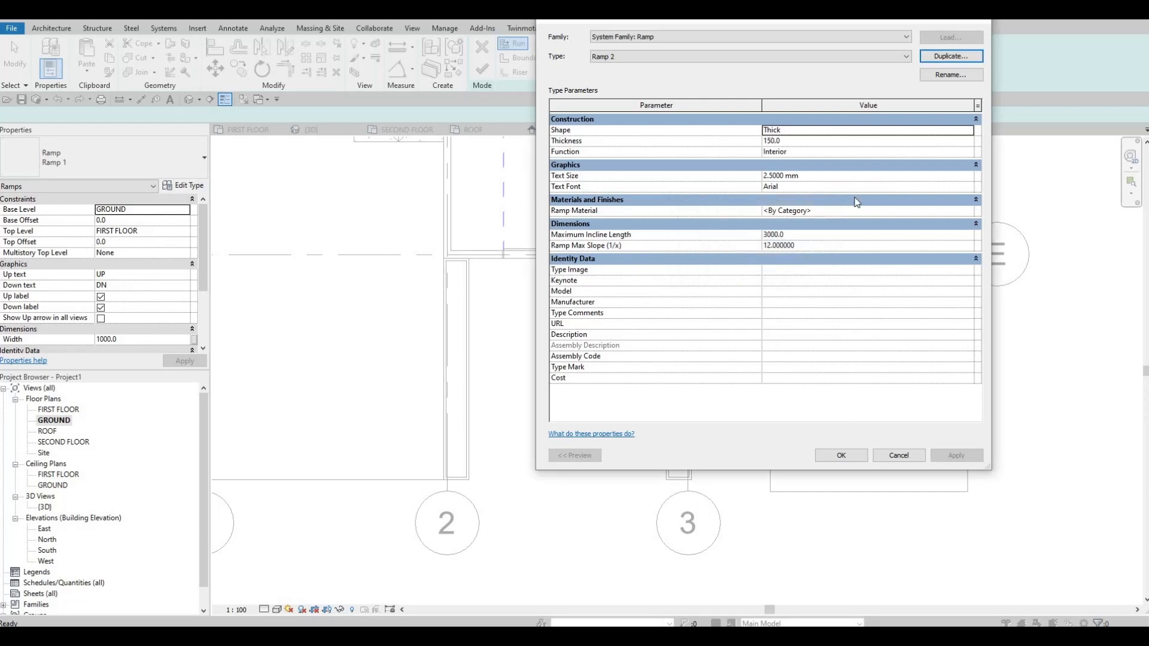
left_click(957, 210)
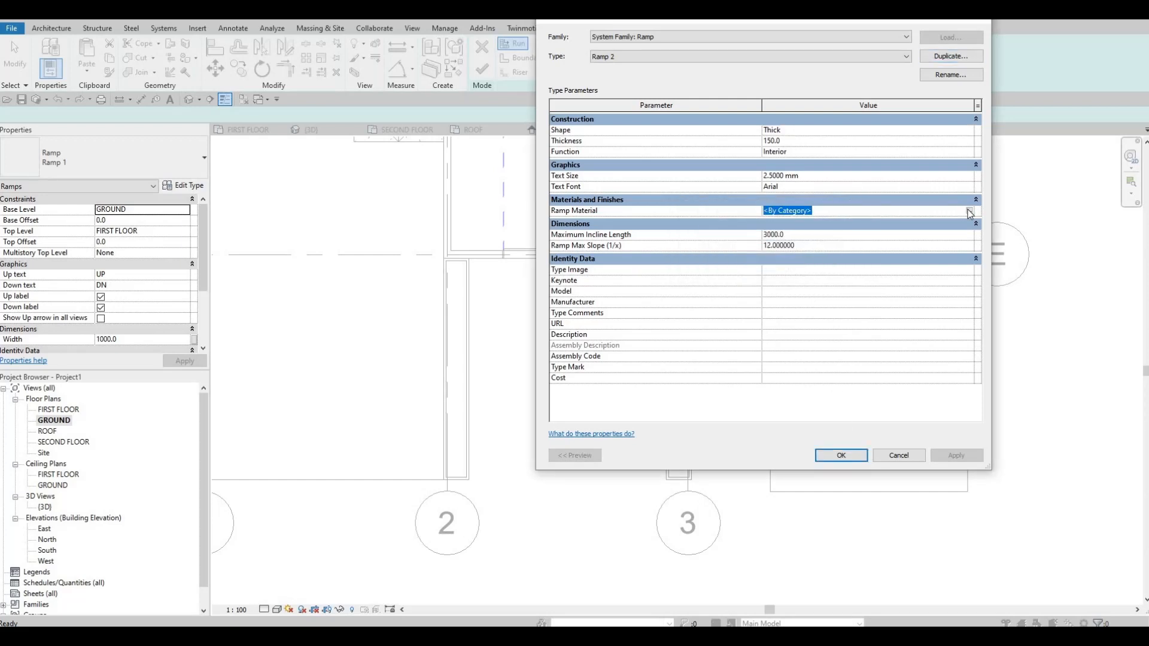
left_click(969, 211)
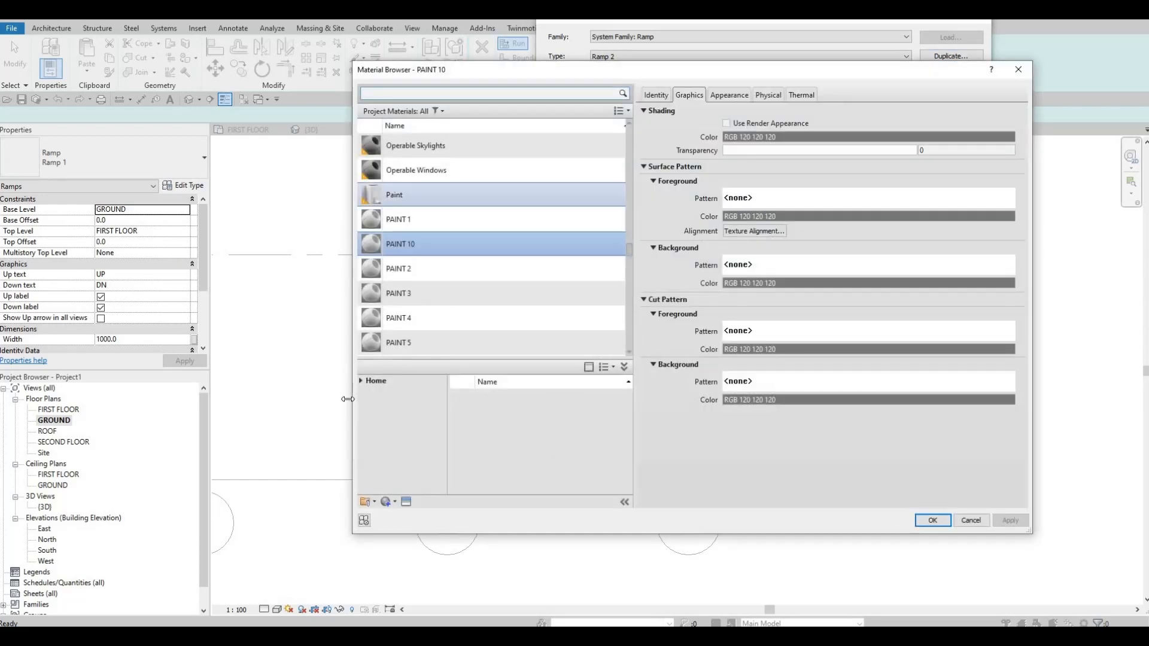
left_click(361, 381)
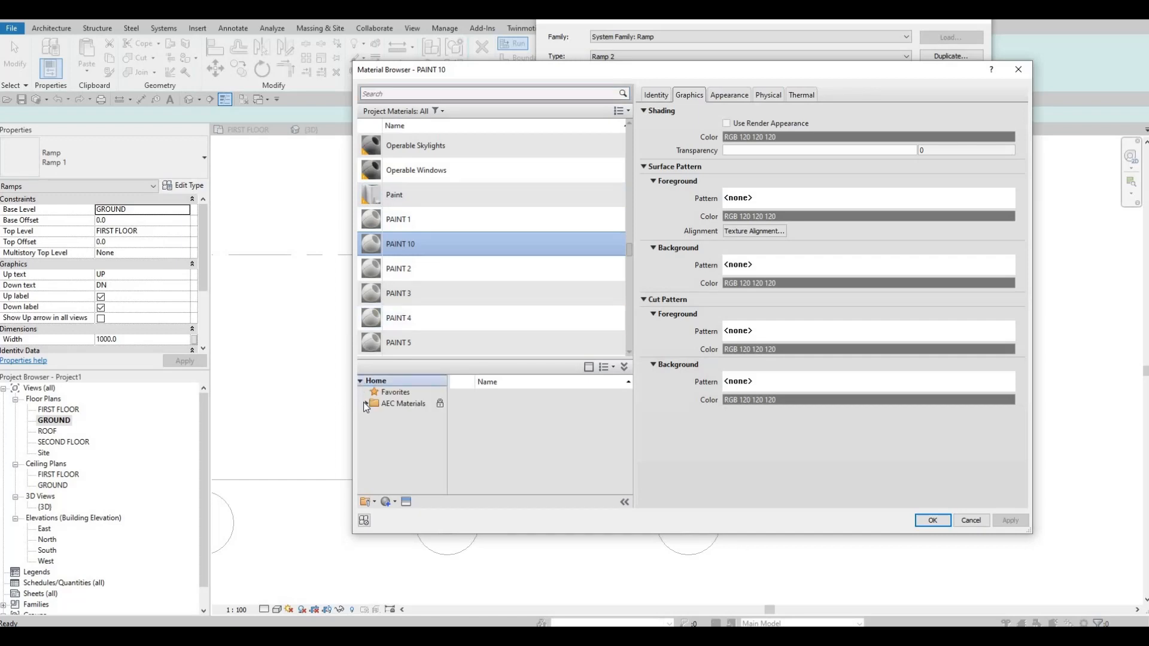
left_click(365, 404)
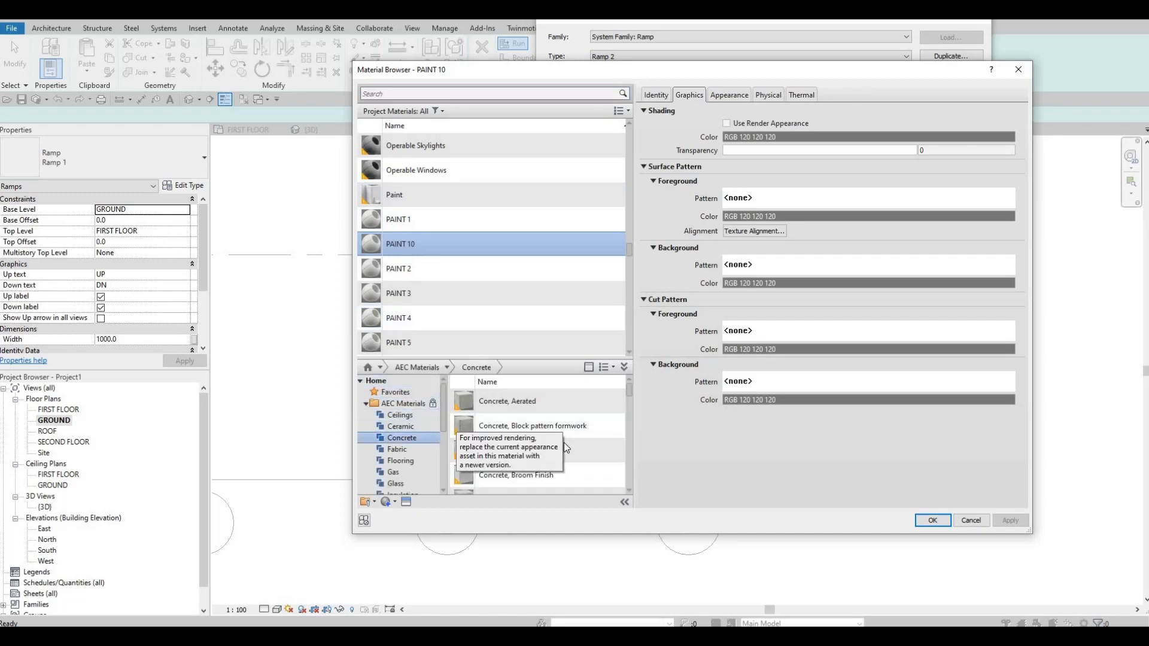
left_click(587, 450)
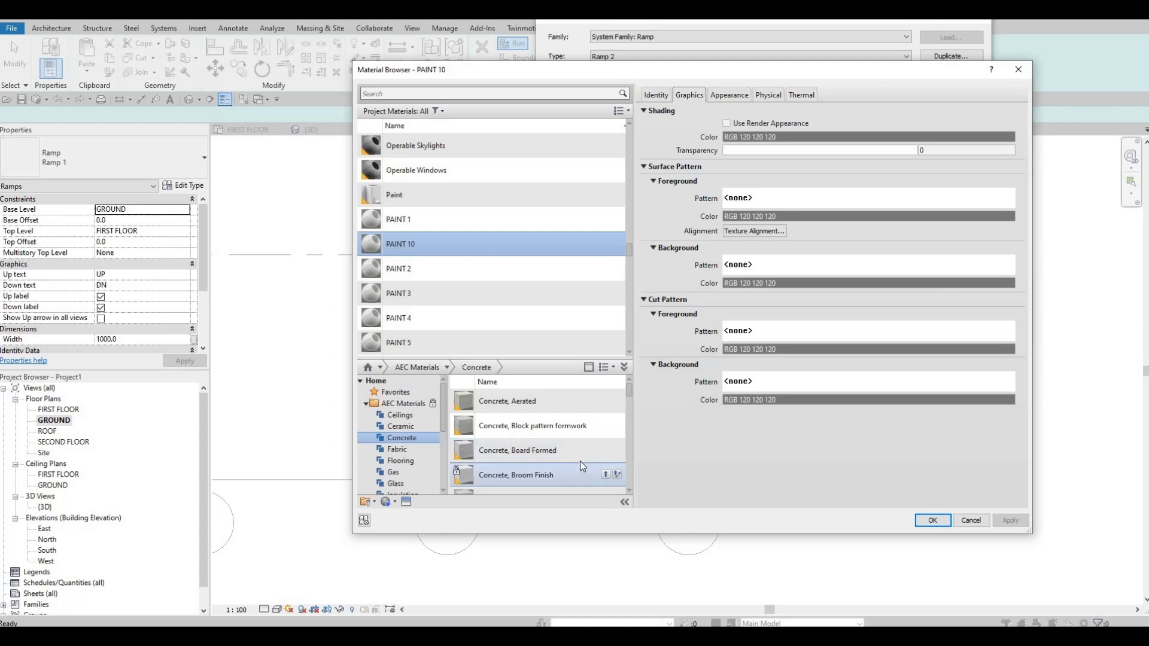
scroll(577, 459, "down", 1)
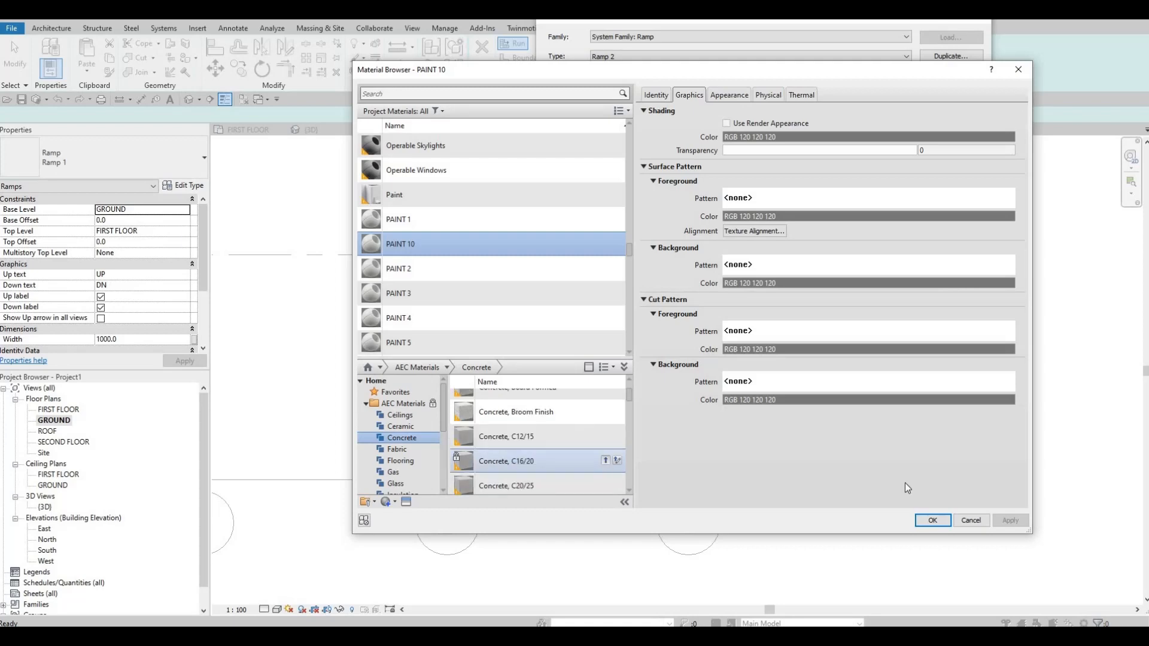
left_click(932, 520)
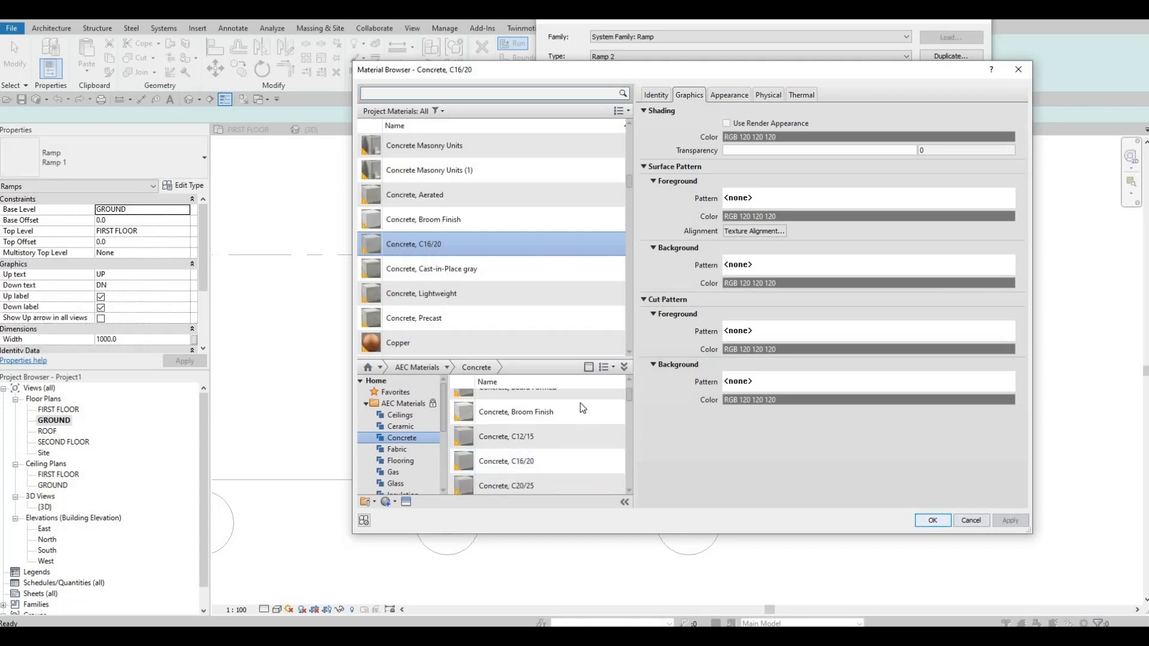
left_click(841, 455)
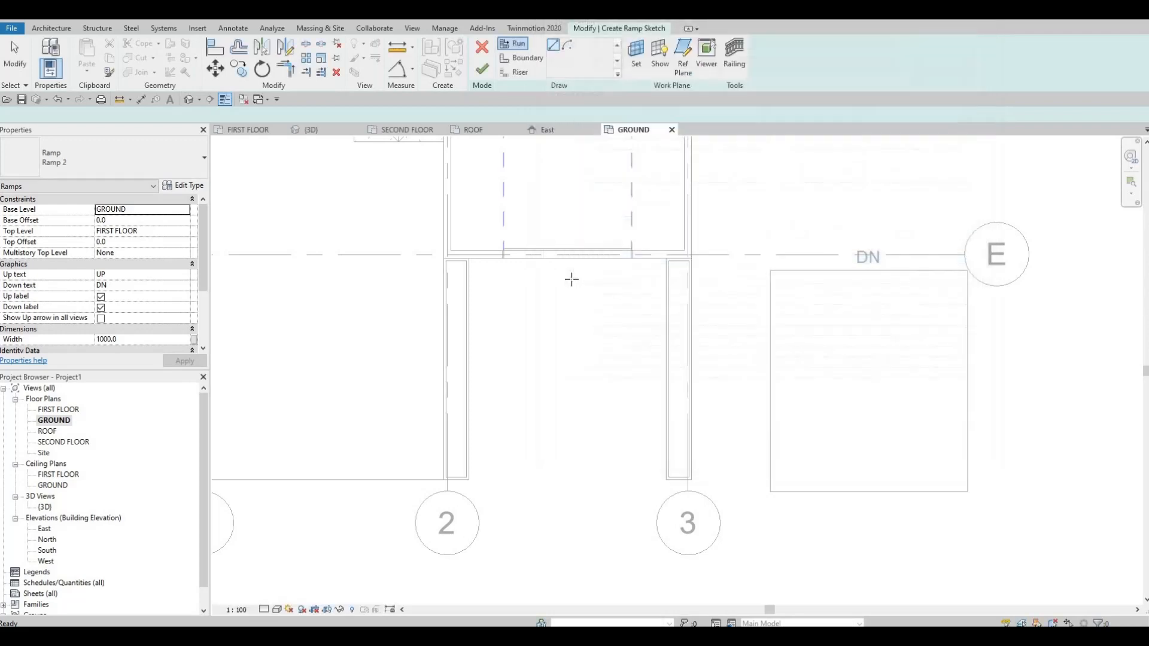
Set the Maximum Incline Length of the Ramp 2 type to 2000.
left_click(182, 184)
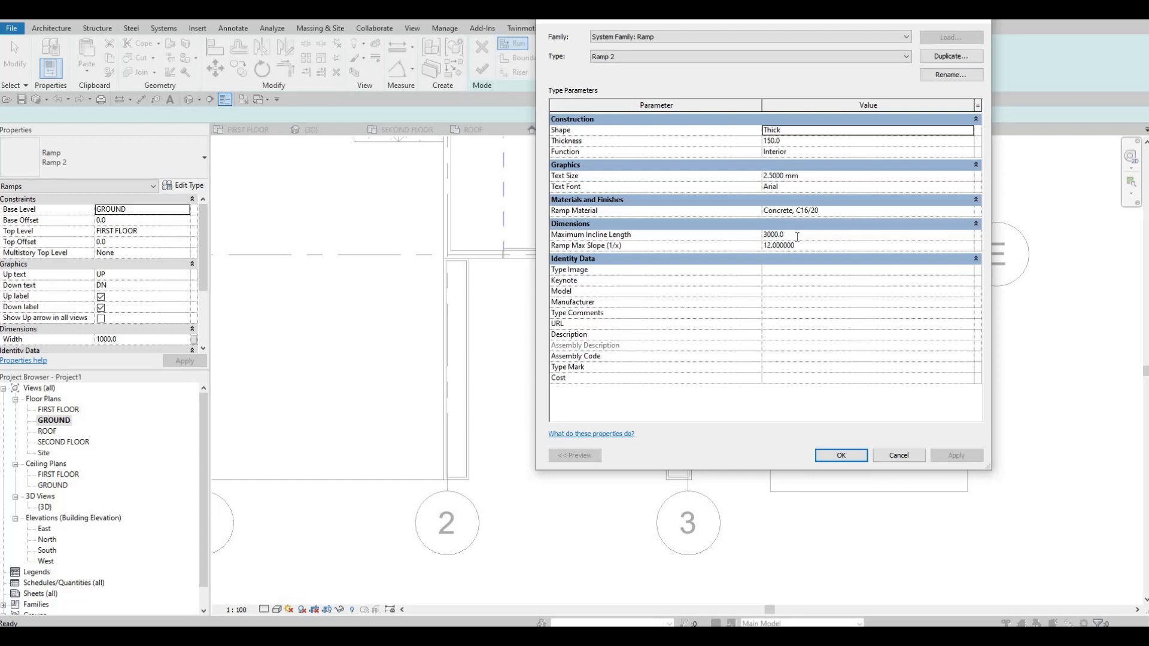
left_click(796, 236)
type("200")
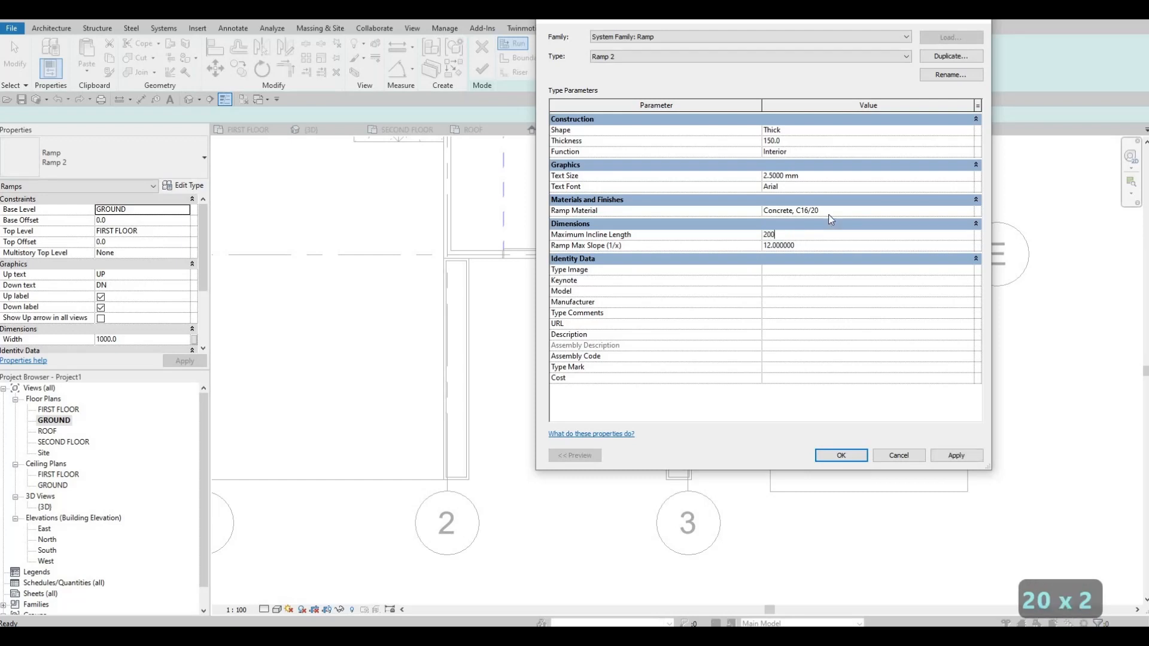
type("0")
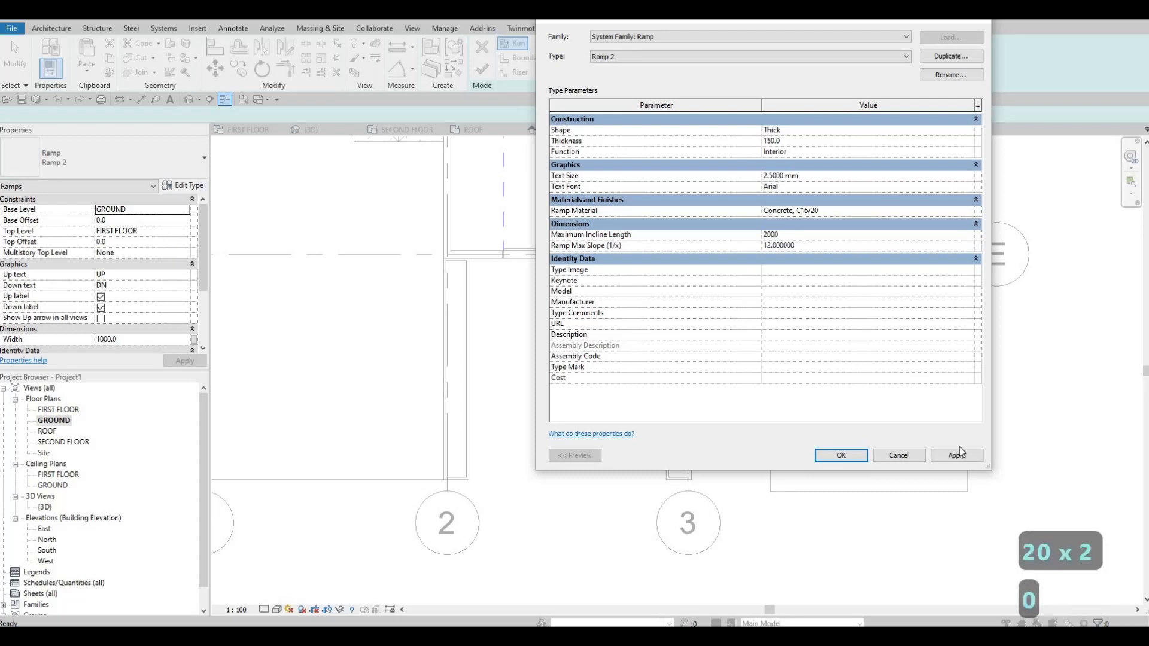
left_click(840, 456)
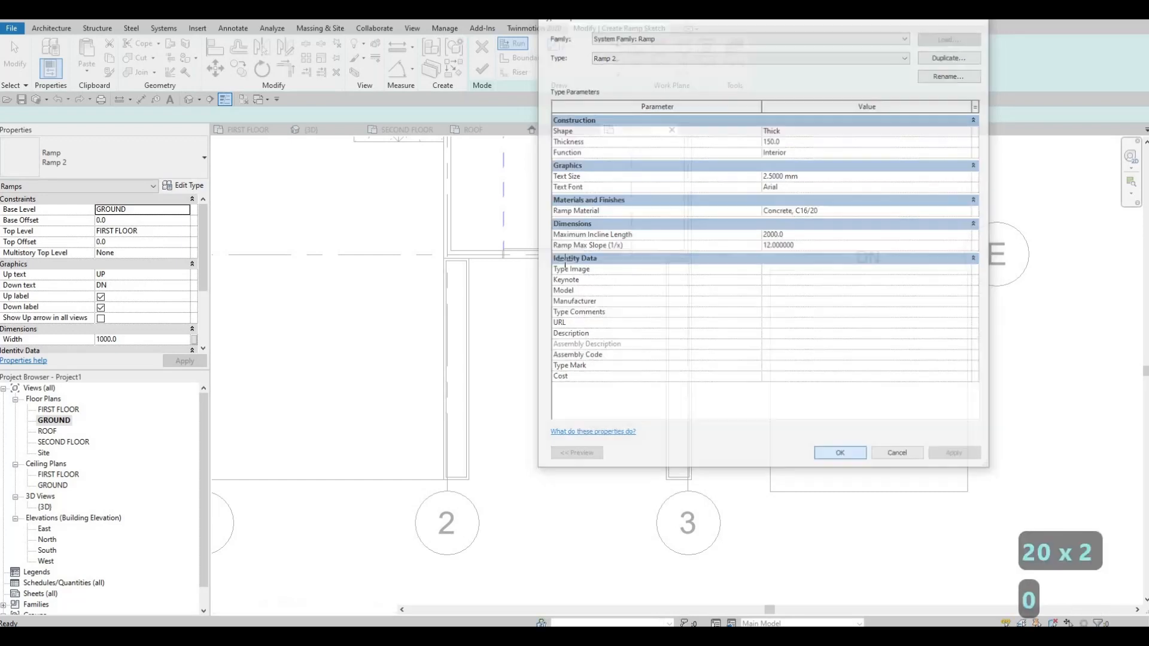
Sketch a straight ramp run 2000 mm long between the two low walls at grids 2 and 3, finish it and view it in 3D.
left_click(564, 380)
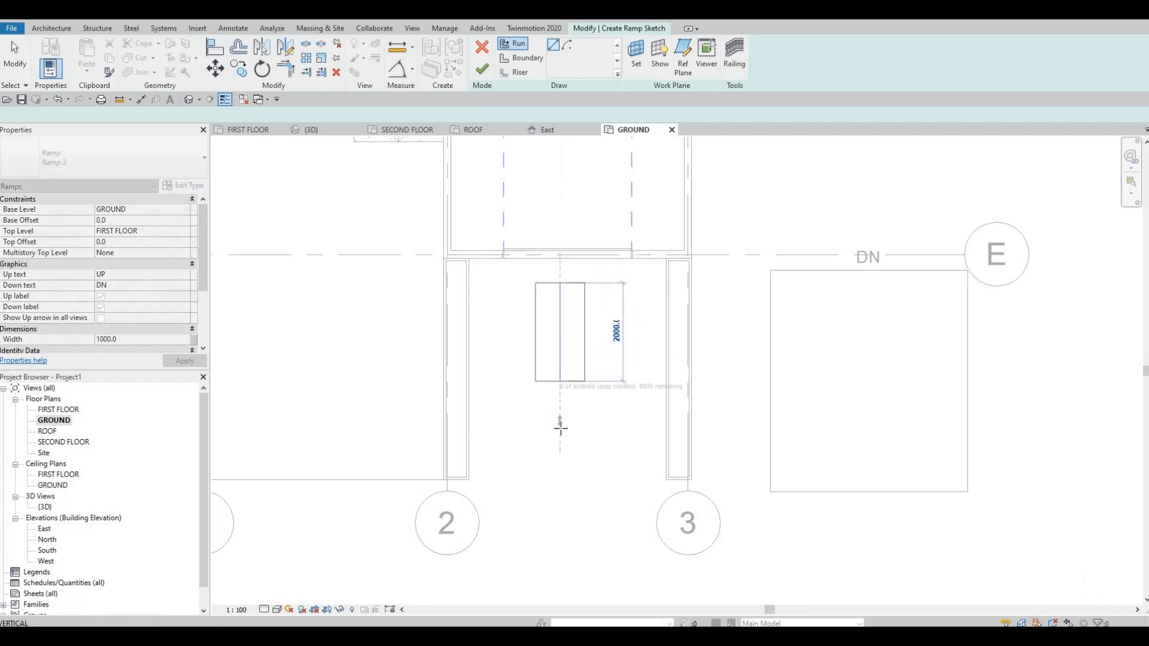
left_click(551, 428)
key("Escape")
key("Escape")
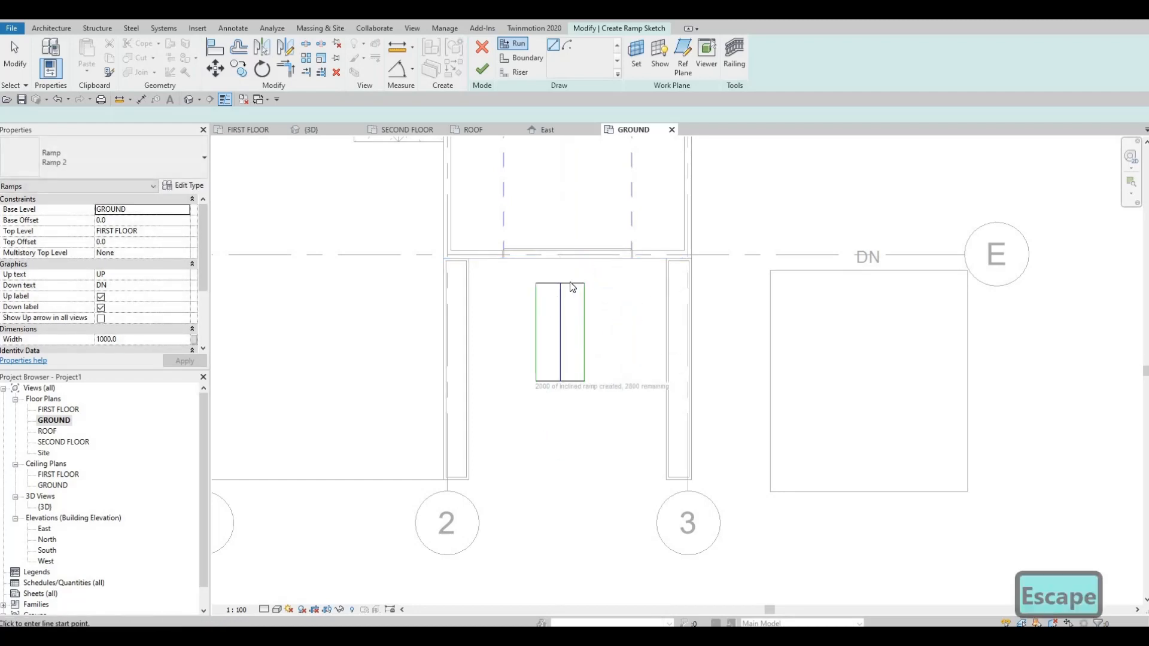
scroll(571, 284, "up", 1)
scroll(573, 280, "up", 1)
left_click(575, 276)
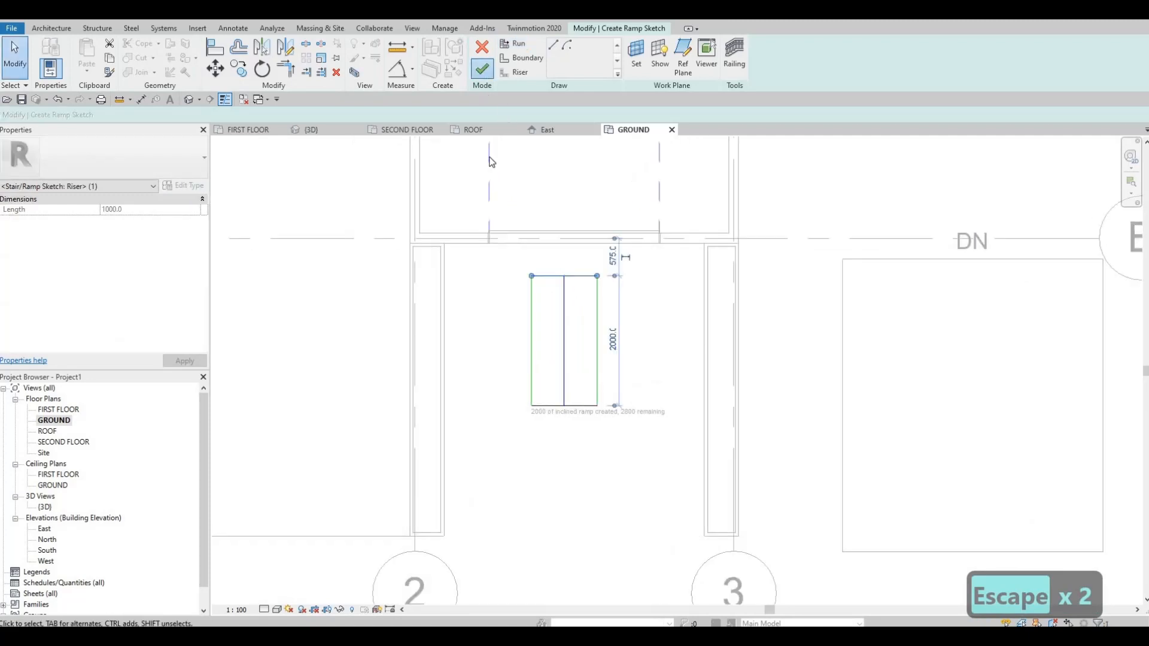
left_click(189, 99)
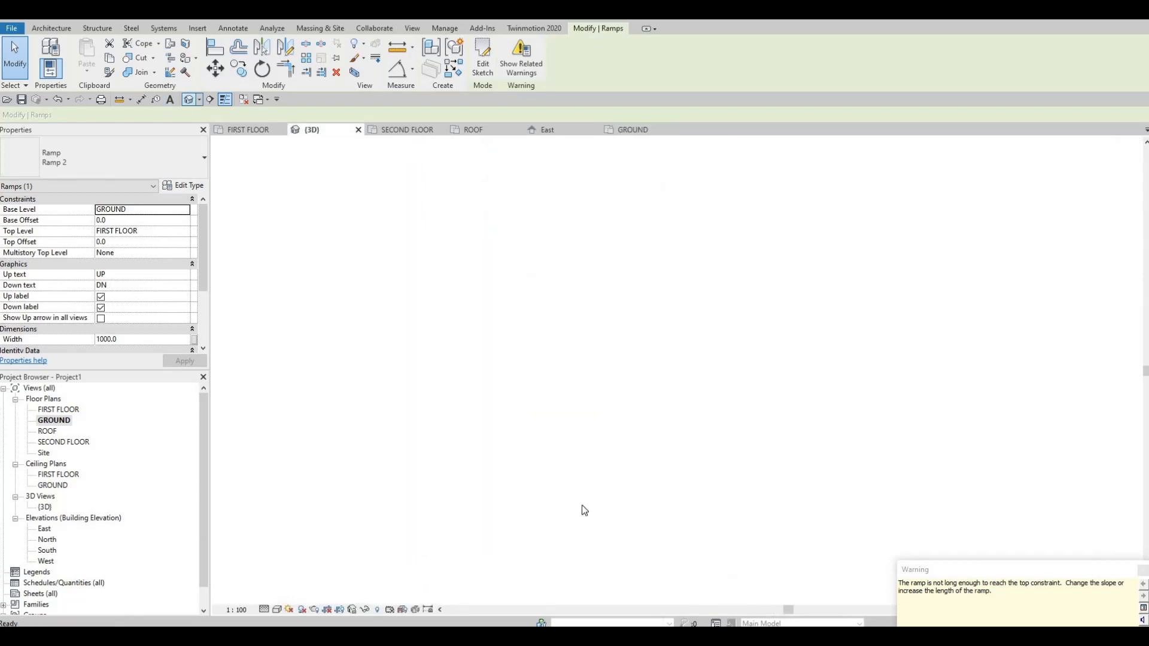
middle_click_drag(582, 505, 700, 530, "shift")
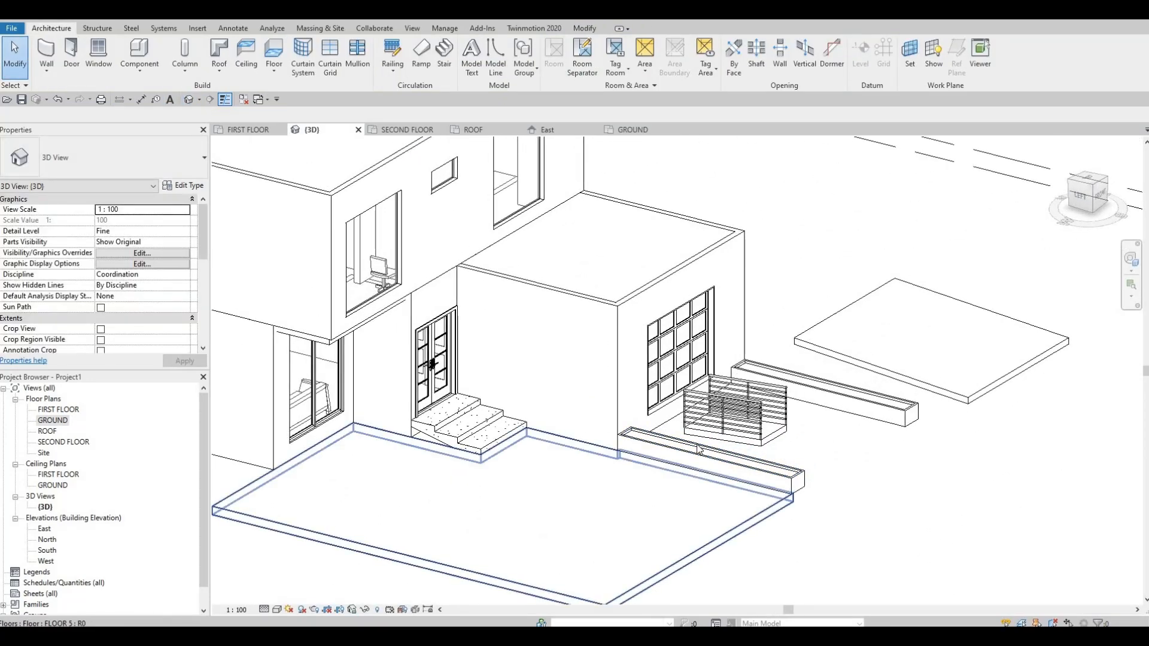
Return to the GROUND floor plan and flip the slope direction of the new ramp between grids 2 and 3.
double_click(54, 421)
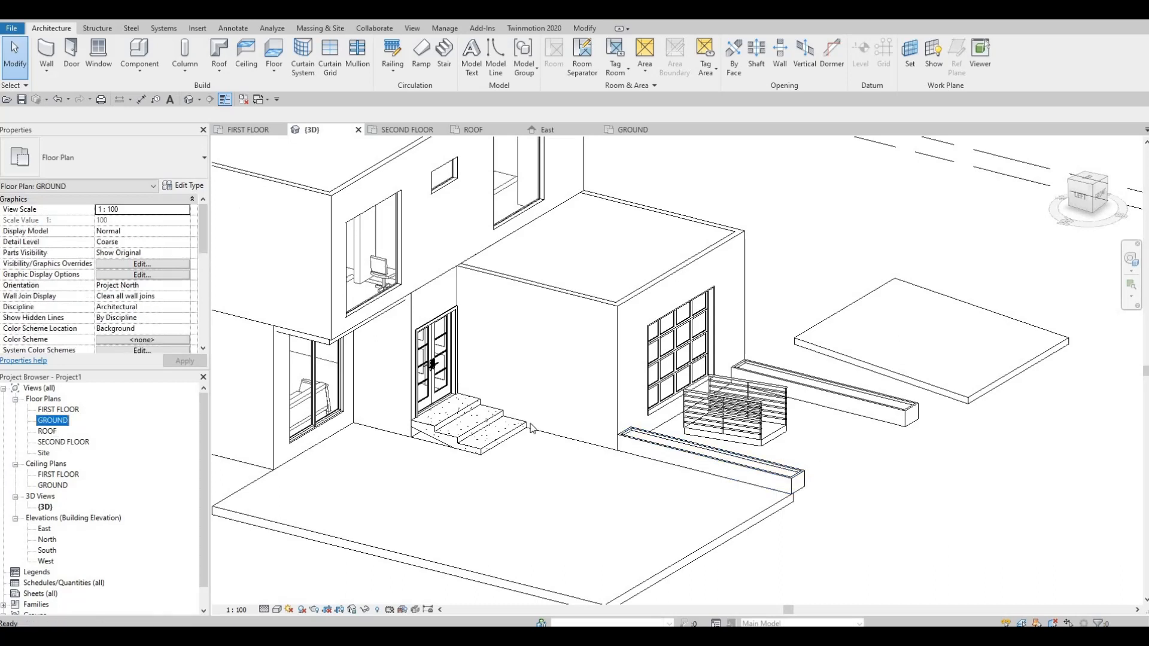
key("Escape")
key("Escape")
left_click(572, 291)
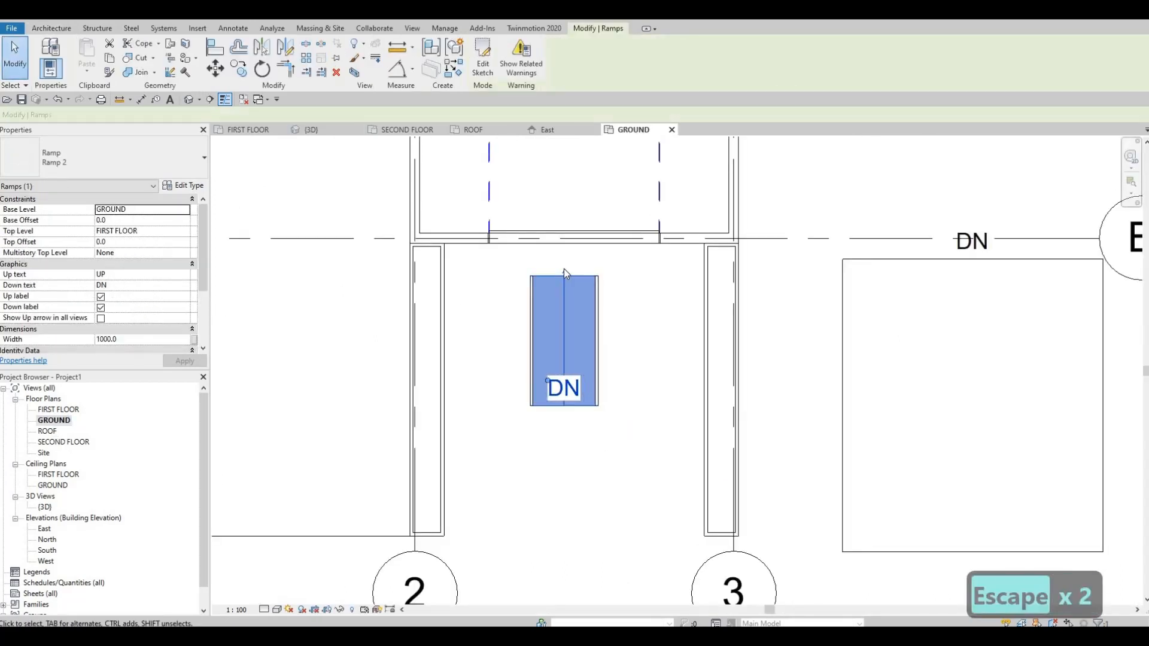
left_click(564, 268)
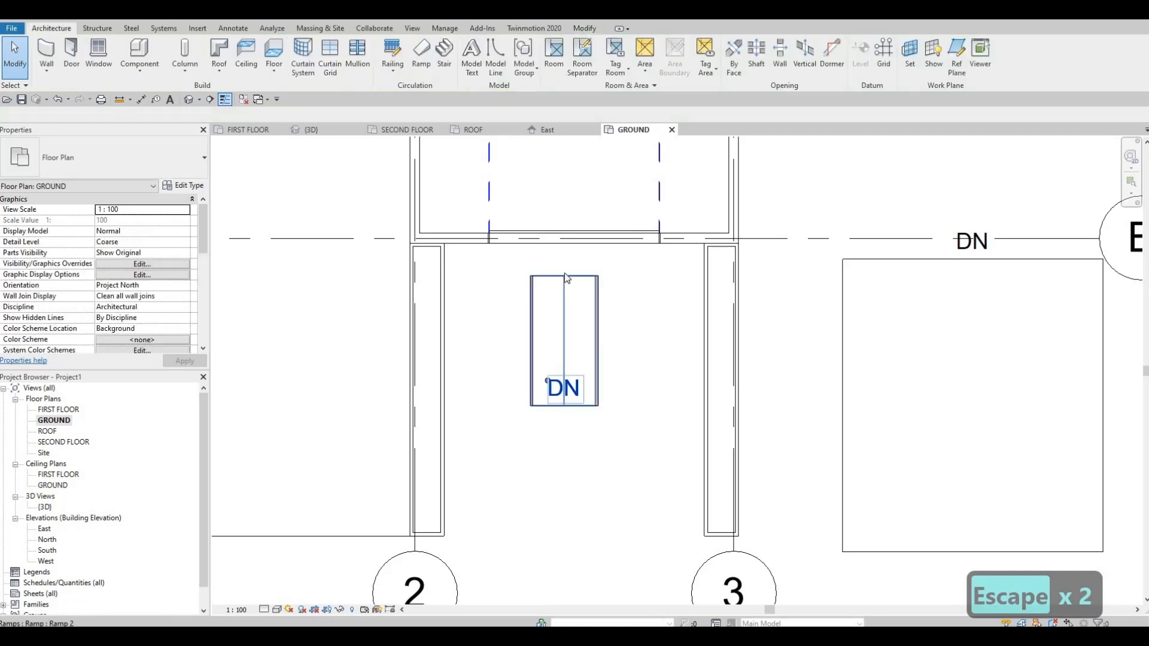
left_click(565, 273)
left_click(563, 271)
key("Escape")
scroll(566, 280, "up", 2)
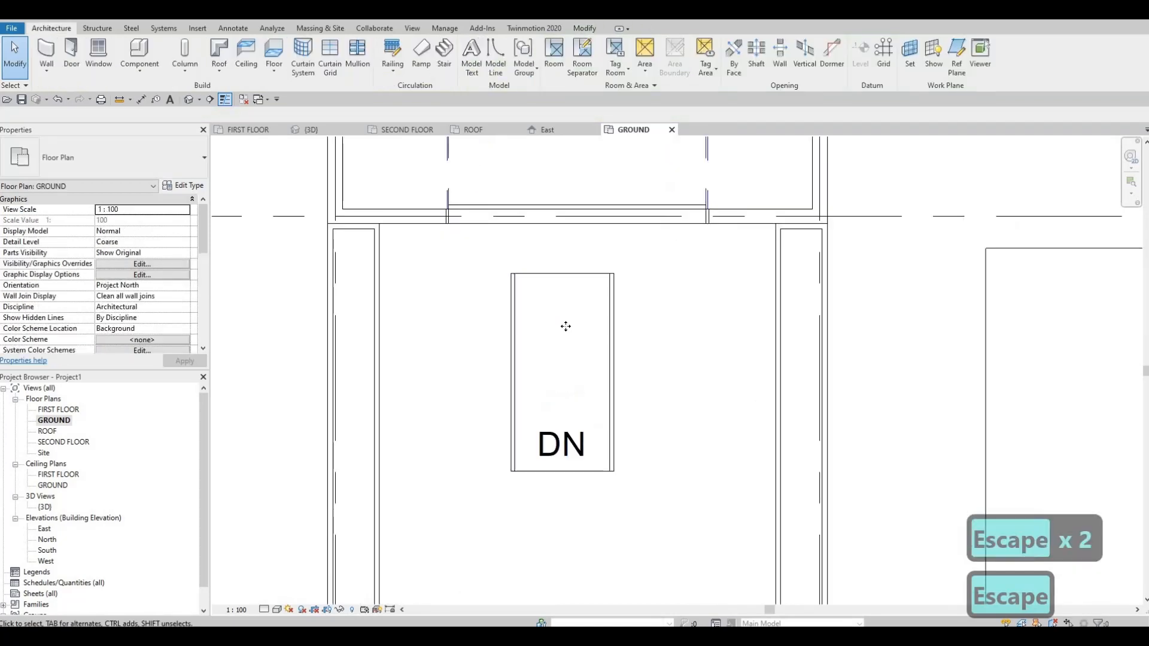
left_click(568, 280)
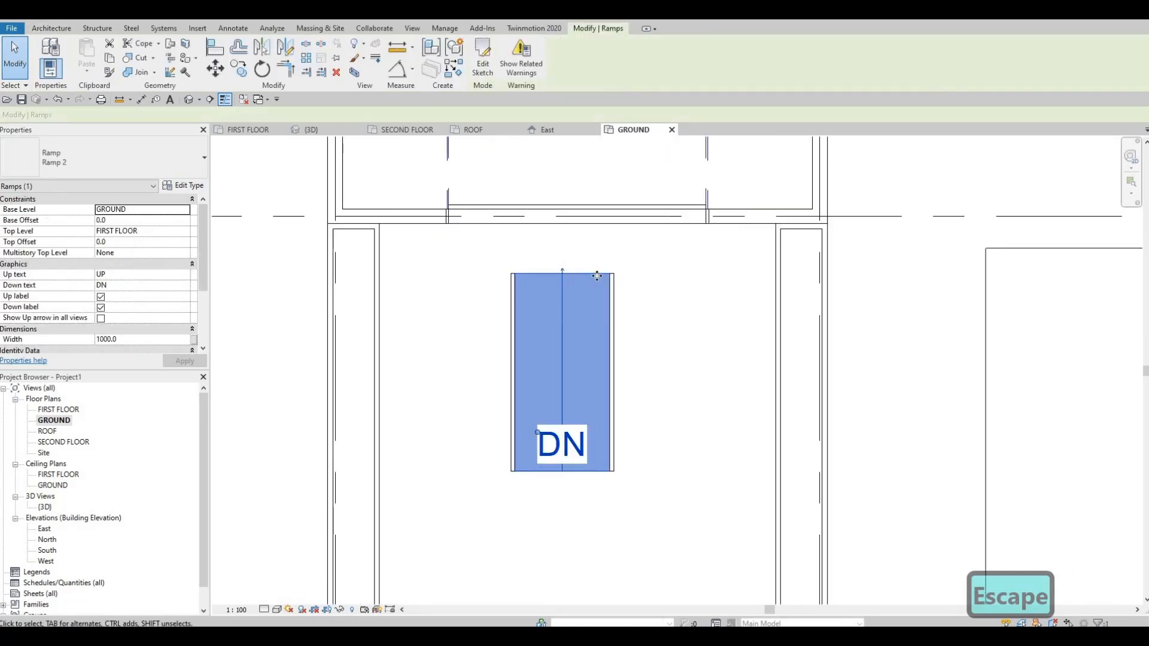
scroll(563, 271, "up", 2)
left_click(563, 270)
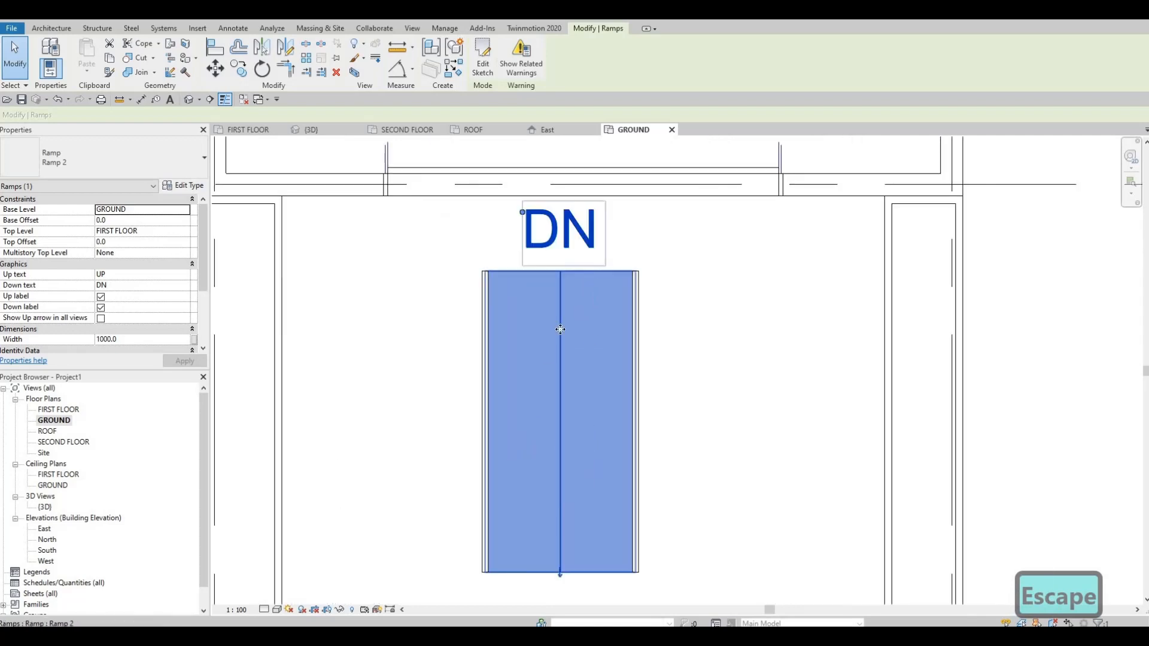
scroll(585, 317, "down", 3)
key("Escape")
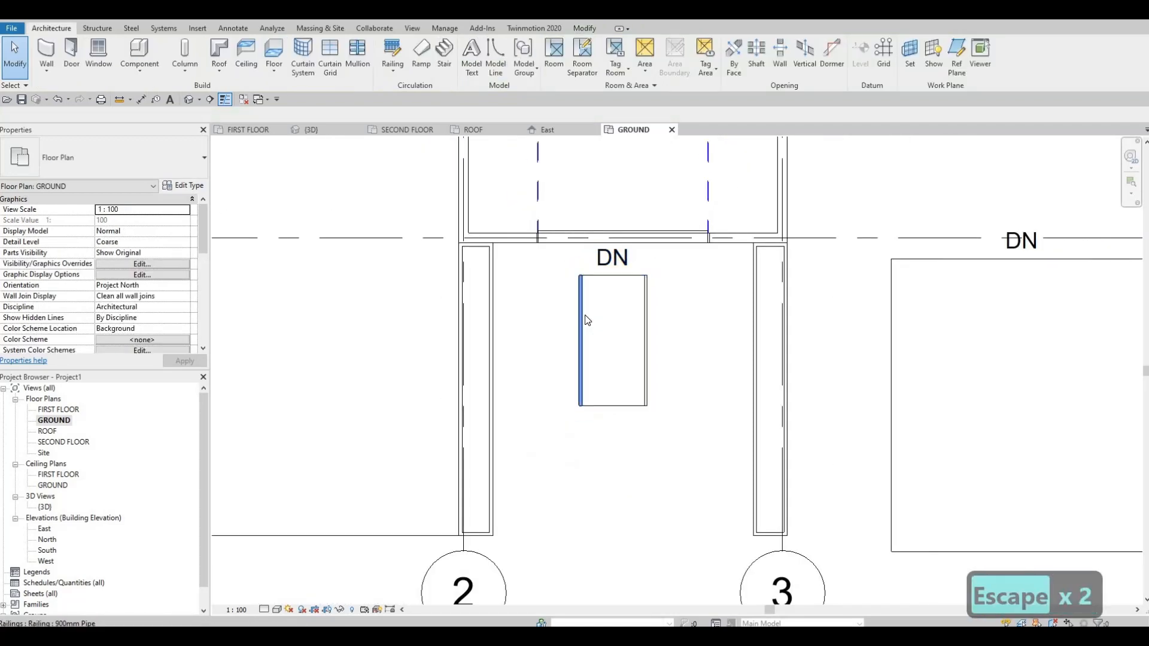
Delete the railings on both sides of the new ramp.
left_click(585, 320)
key("Delete")
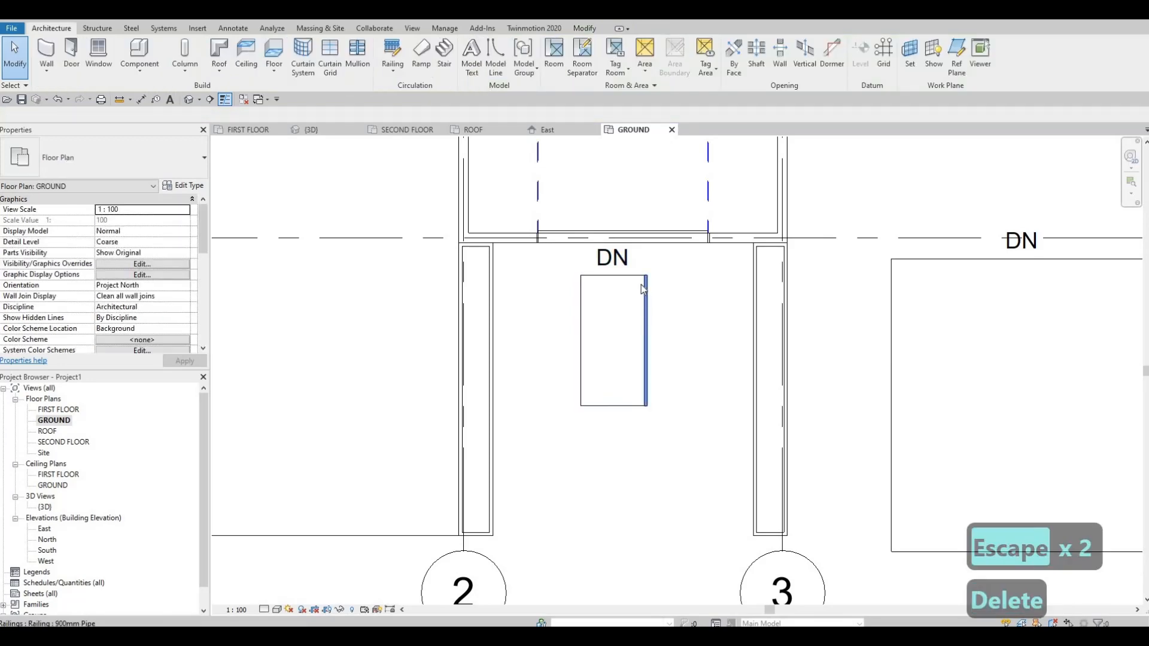
left_click(641, 283)
key("Delete")
Move the ramp by the midpoint of its building-side edge onto the exterior wall face between grids 2 and 3.
left_click(641, 275)
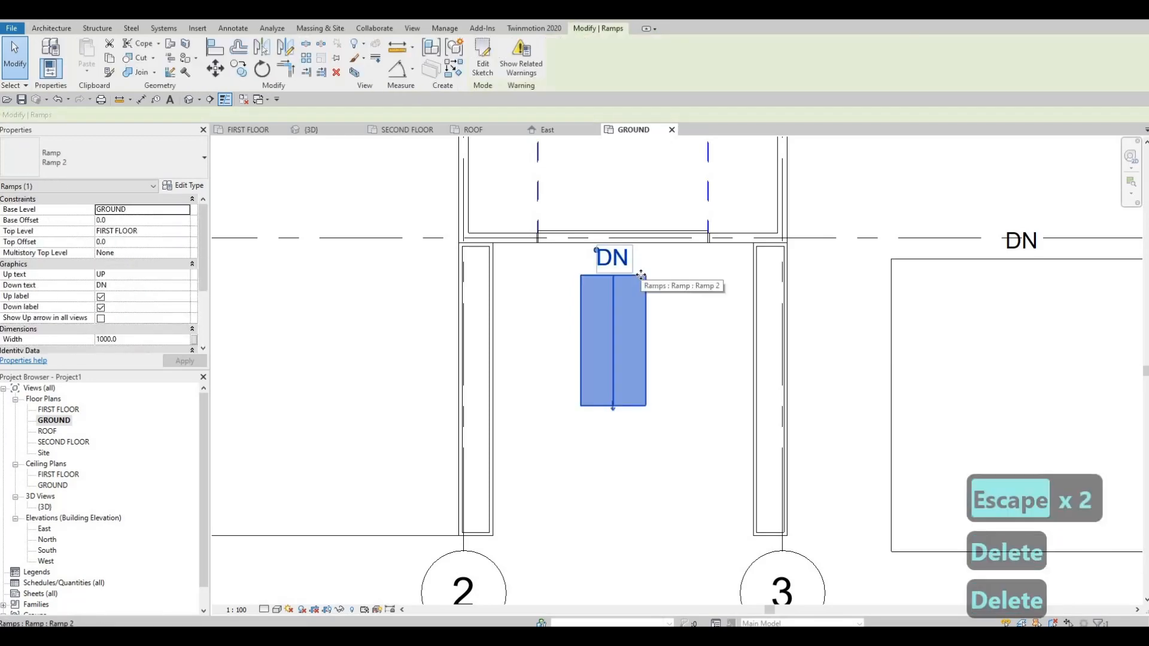
key("m")
key("v")
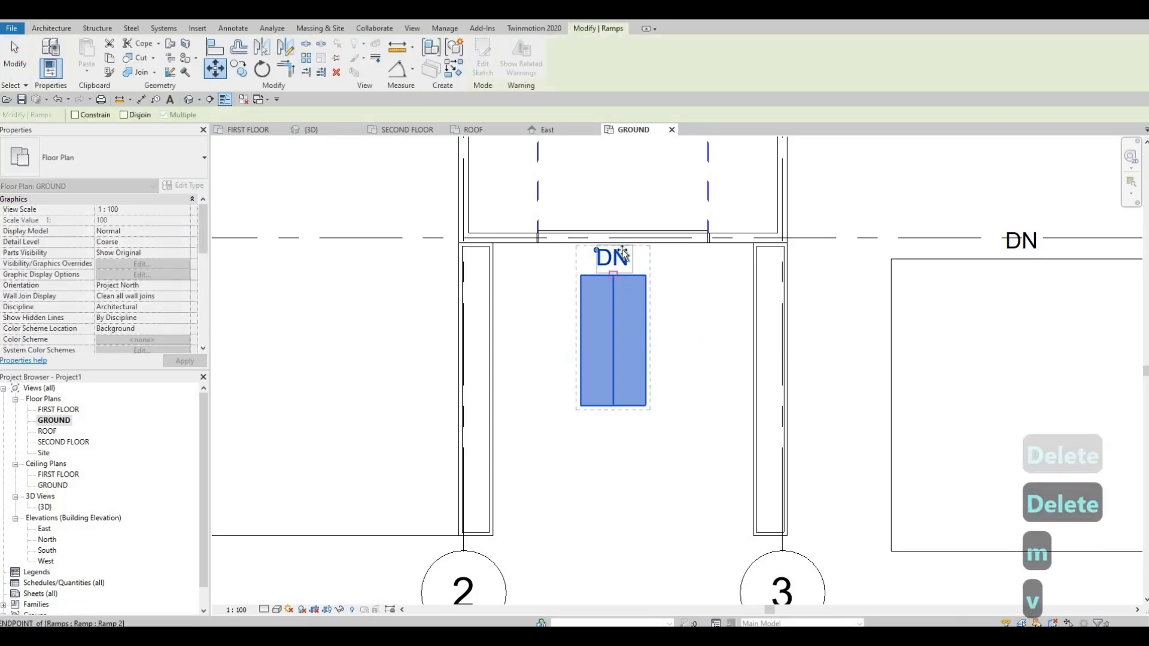
left_click(614, 275)
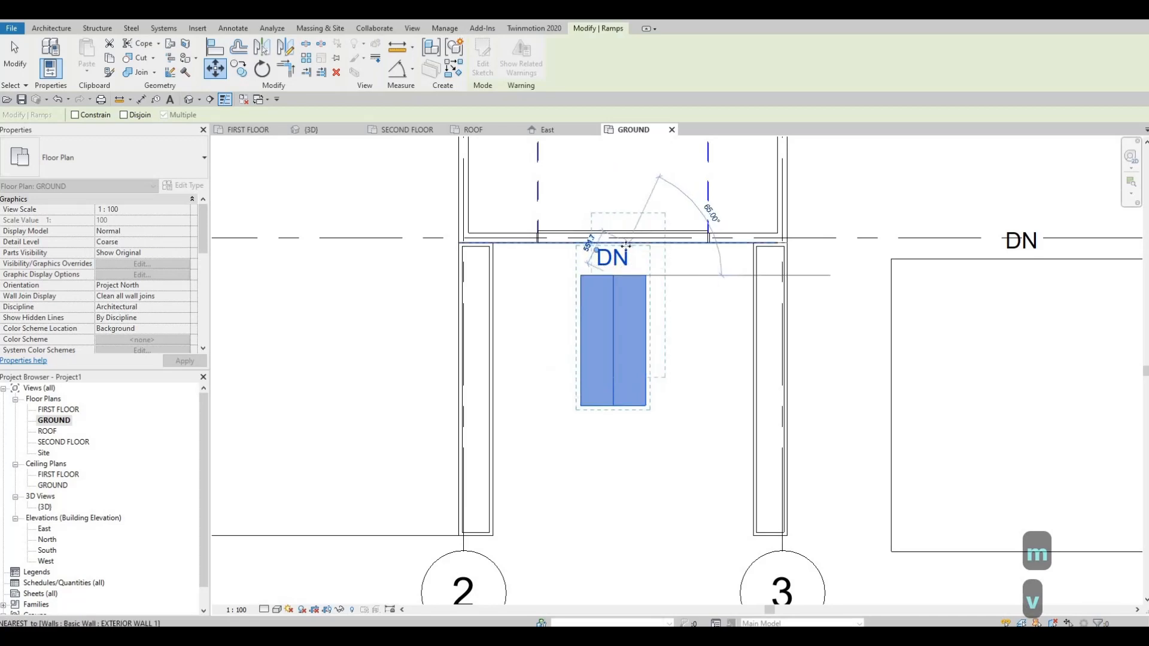
left_click(628, 242)
key("Escape")
key("Escape")
key("Escape")
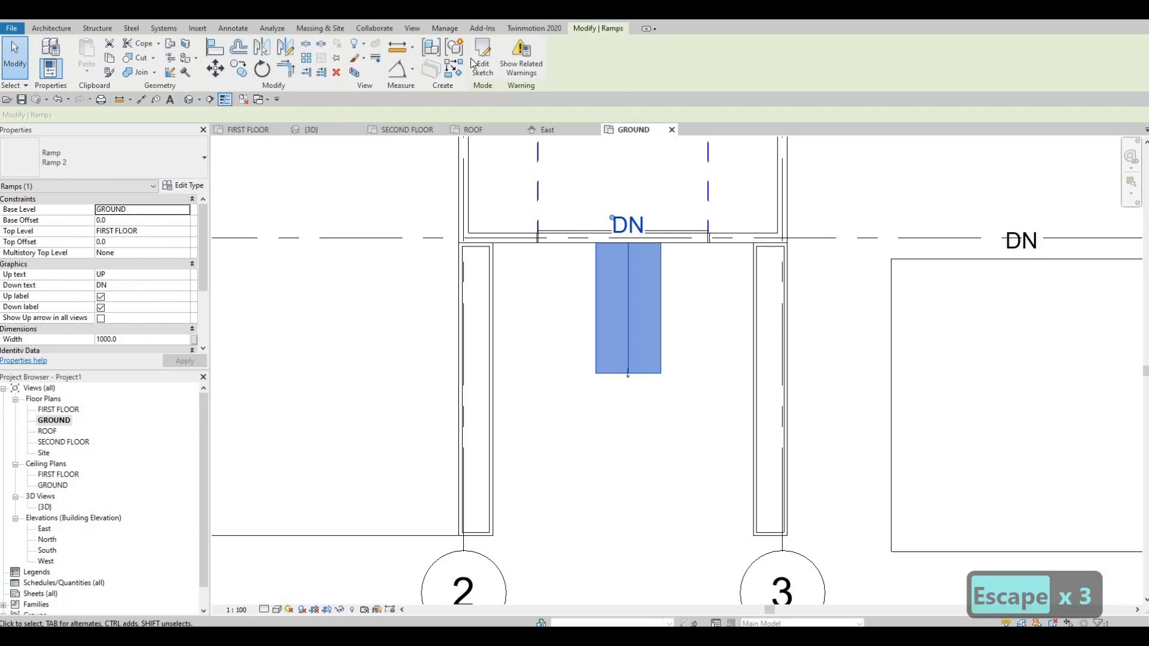
Edit the ramp sketch so both side boundaries meet the inner faces of the low walls, and finish the sketch.
mouse_move(596, 299)
left_mouse_down()
mouse_move(497, 302)
mouse_move(509, 299)
left_mouse_up()
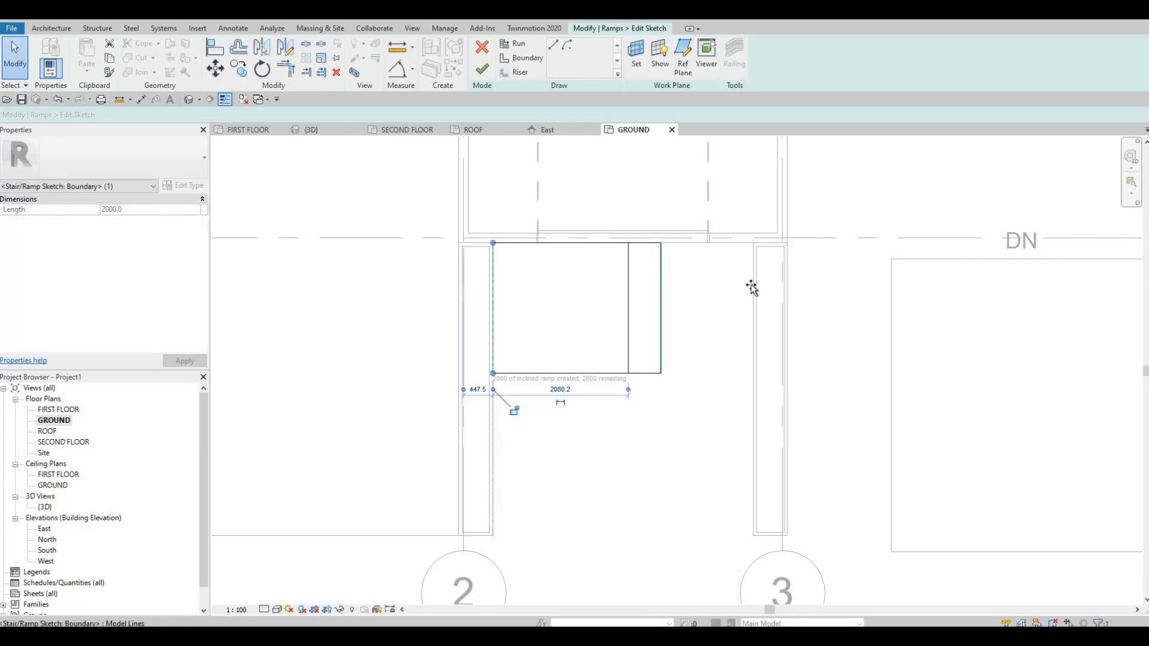
left_click_drag(751, 285, 748, 284)
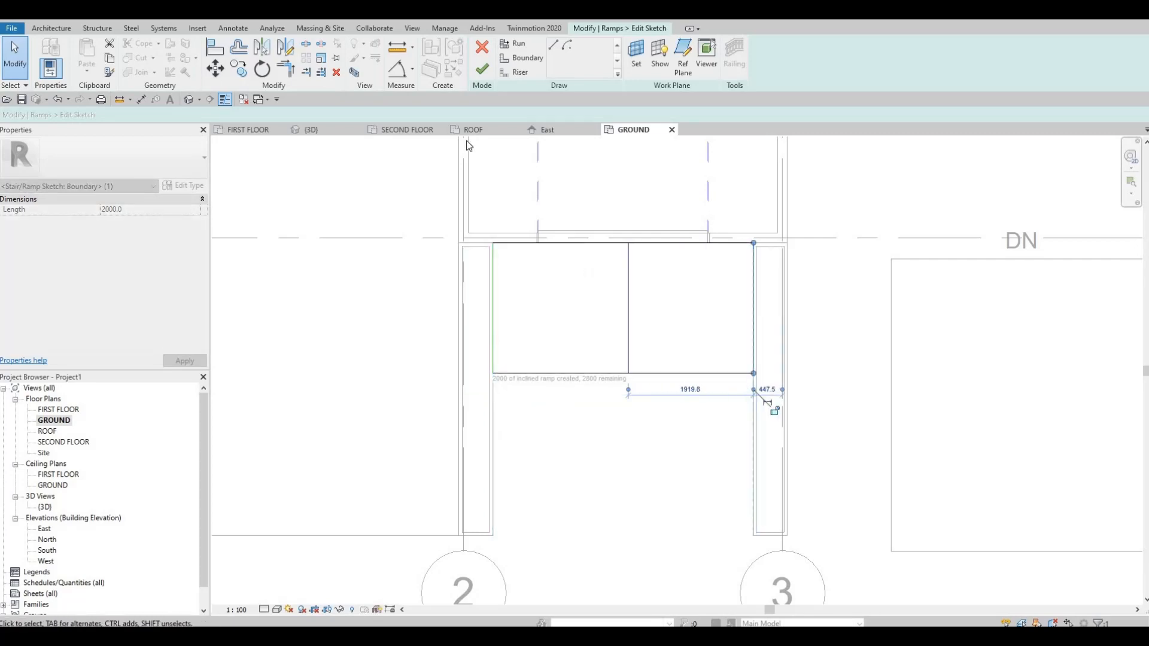
key("Escape")
left_click(481, 73)
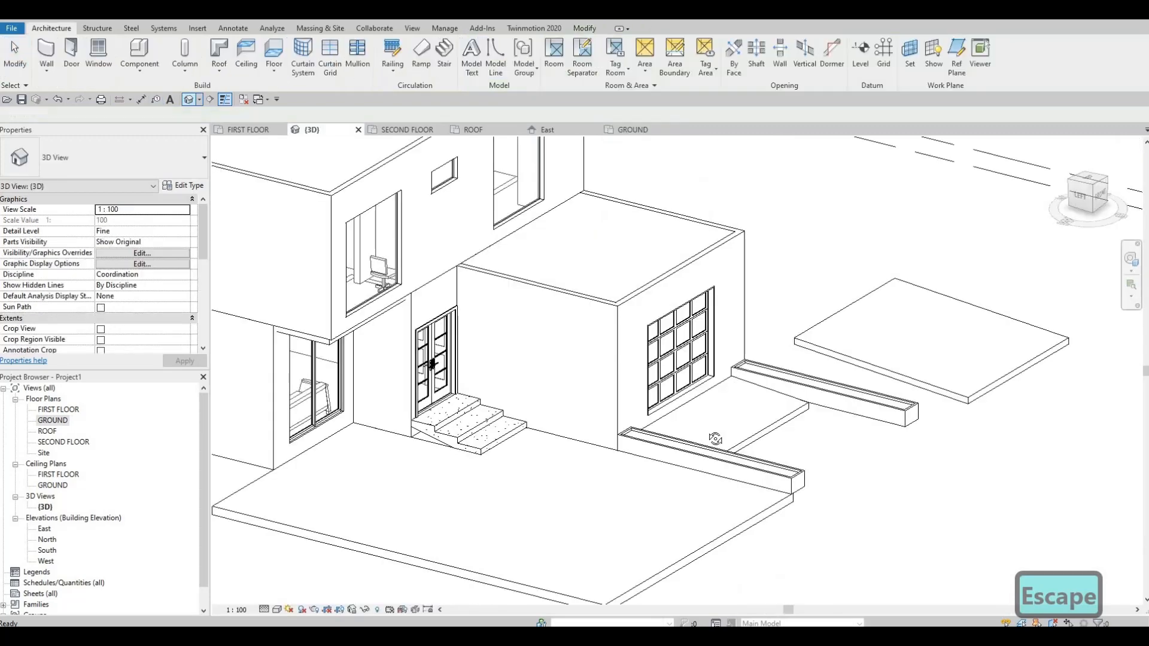
Delete the stray ramp standing in the open beside the garage in the 3D view.
mouse_move(715, 438)
middle_mouse_down("shift")
mouse_move(756, 411)
mouse_move(748, 431)
mouse_move(732, 430)
middle_mouse_up("shift")
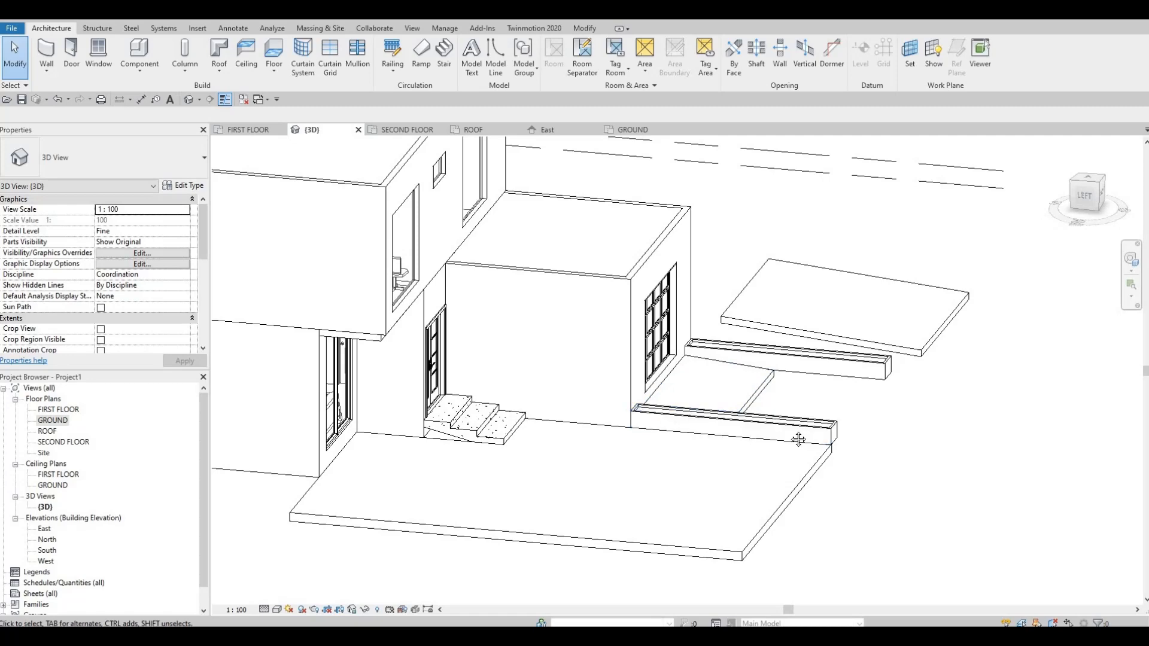
middle_click_drag(927, 348, 882, 383)
key("Escape")
key("Escape")
left_click(881, 383)
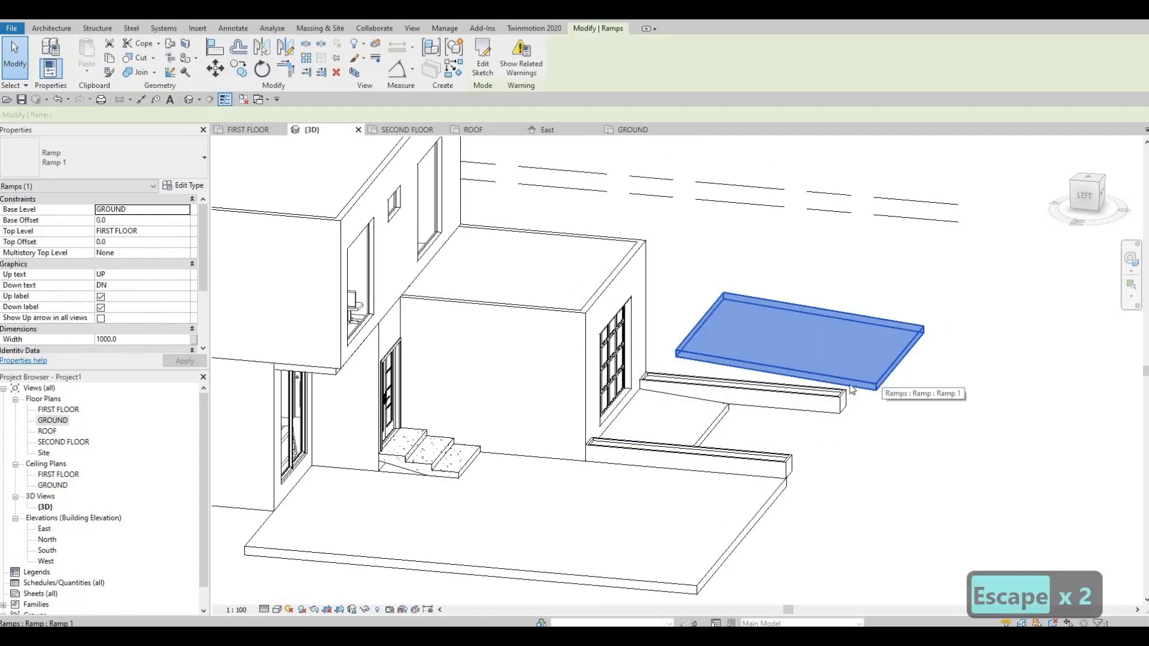
key("Delete")
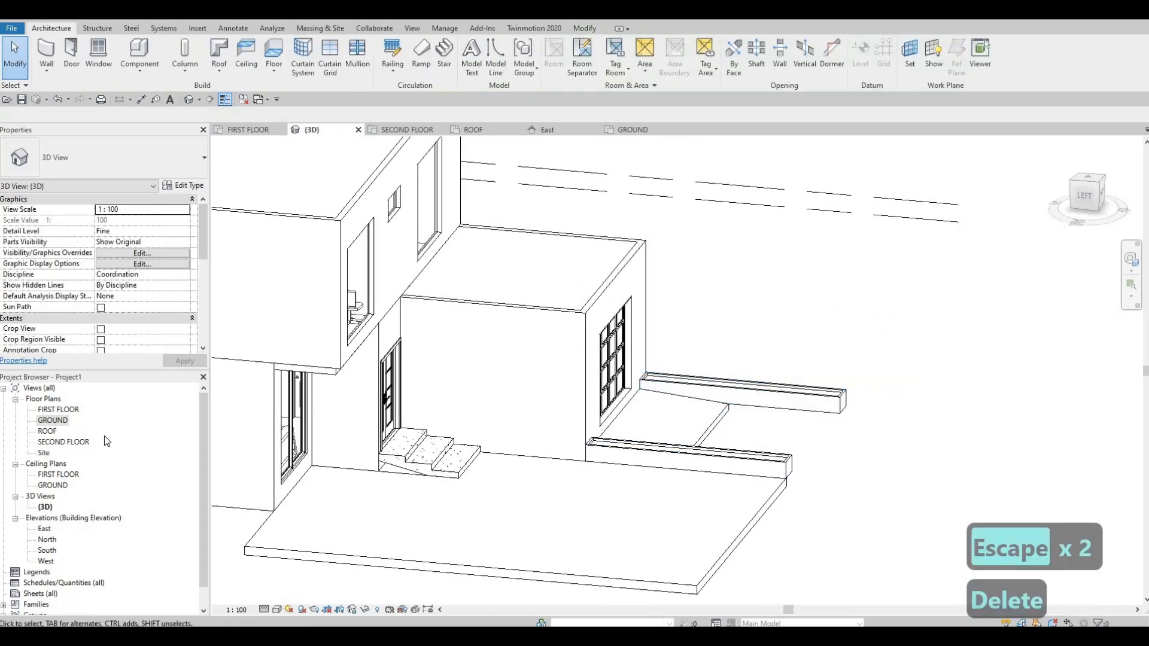
Open the GROUND floor plan and start in-place editing of the low wall at grid 2.
double_click(52, 420)
scroll(483, 476, "up", 2)
key("Escape")
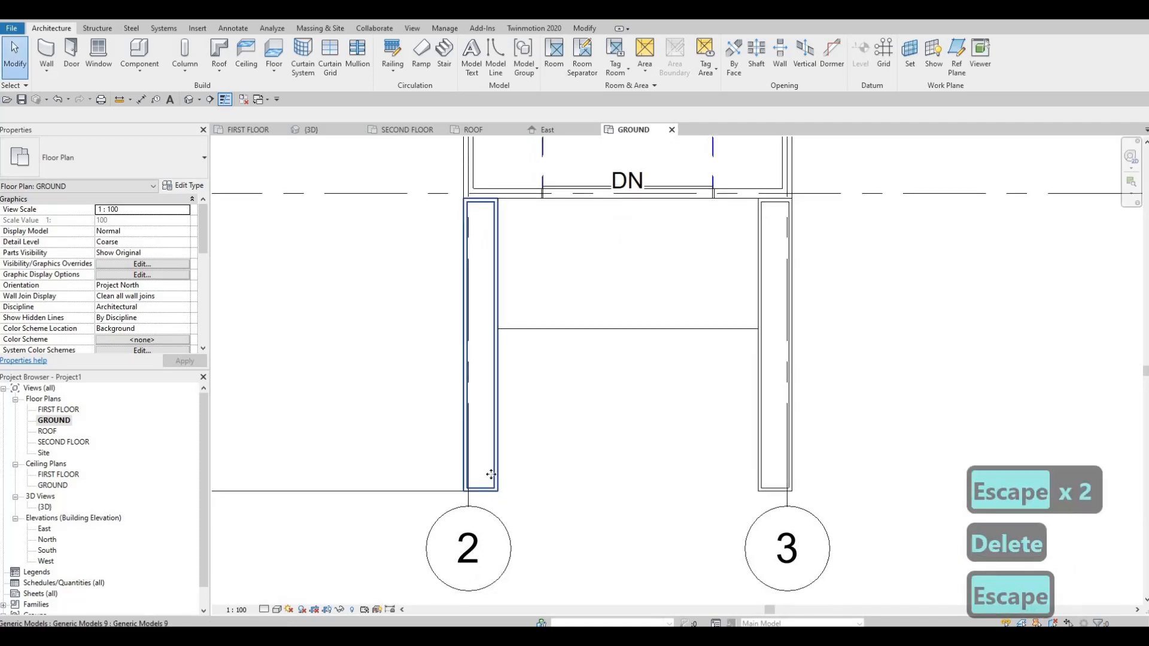
left_click(491, 475)
scroll(491, 475, "up", 2)
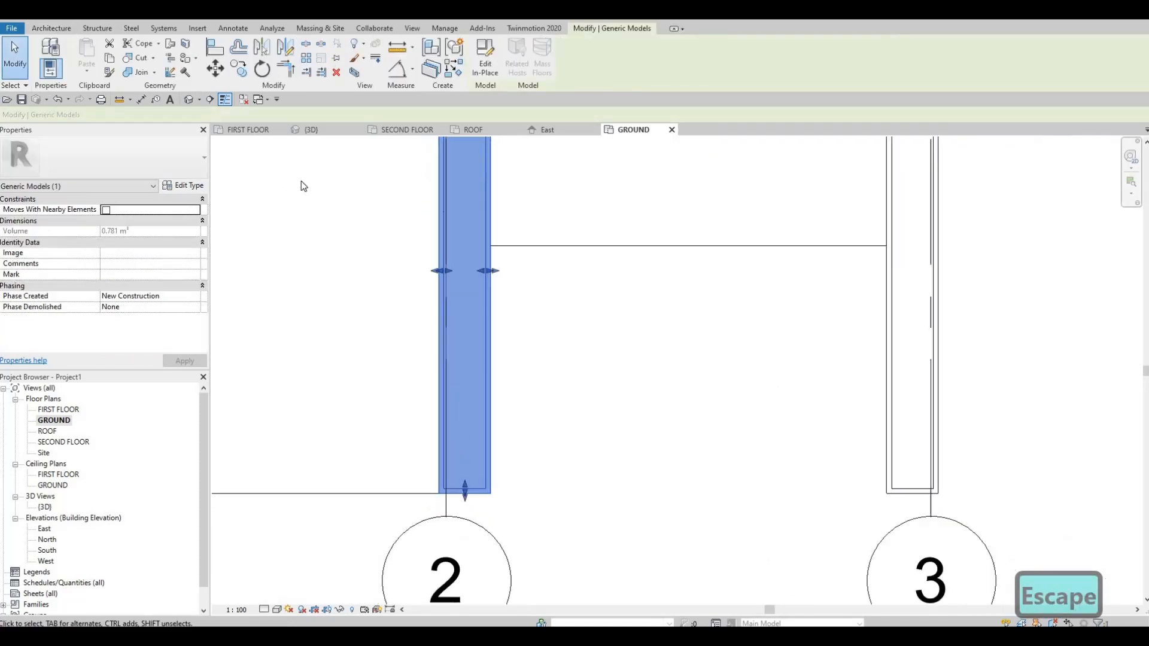
left_click(485, 57)
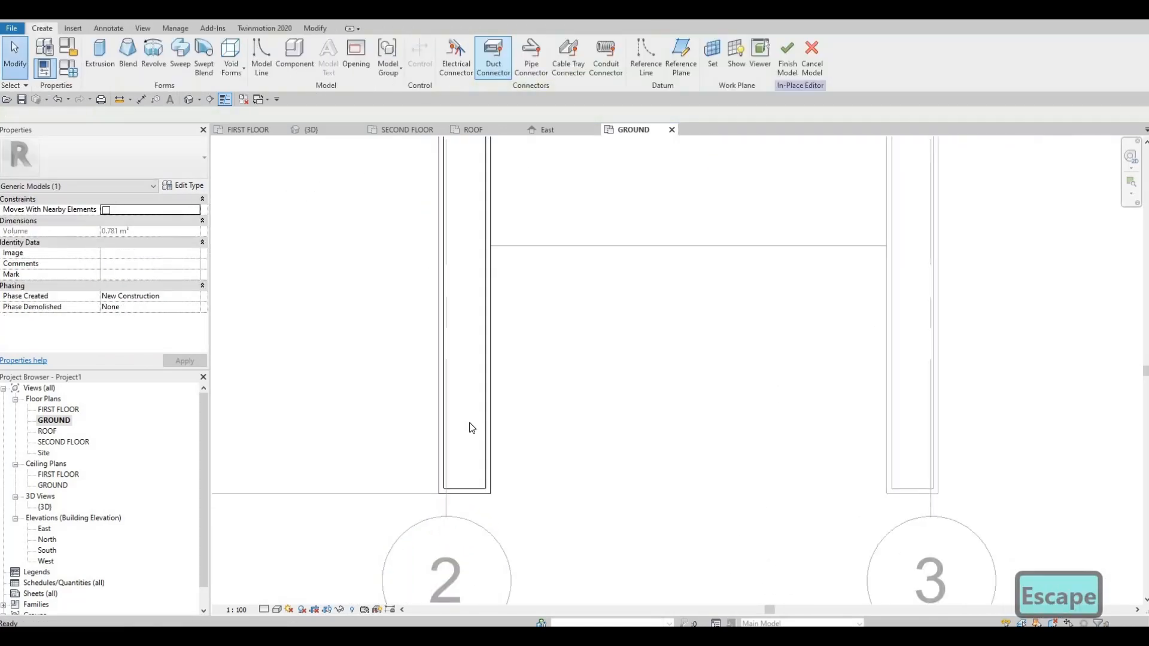
Shorten the low wall's outer frame extrusion by moving its end sketch lines to about 2175 mm from grid E, and finish the sketch.
left_click(487, 402)
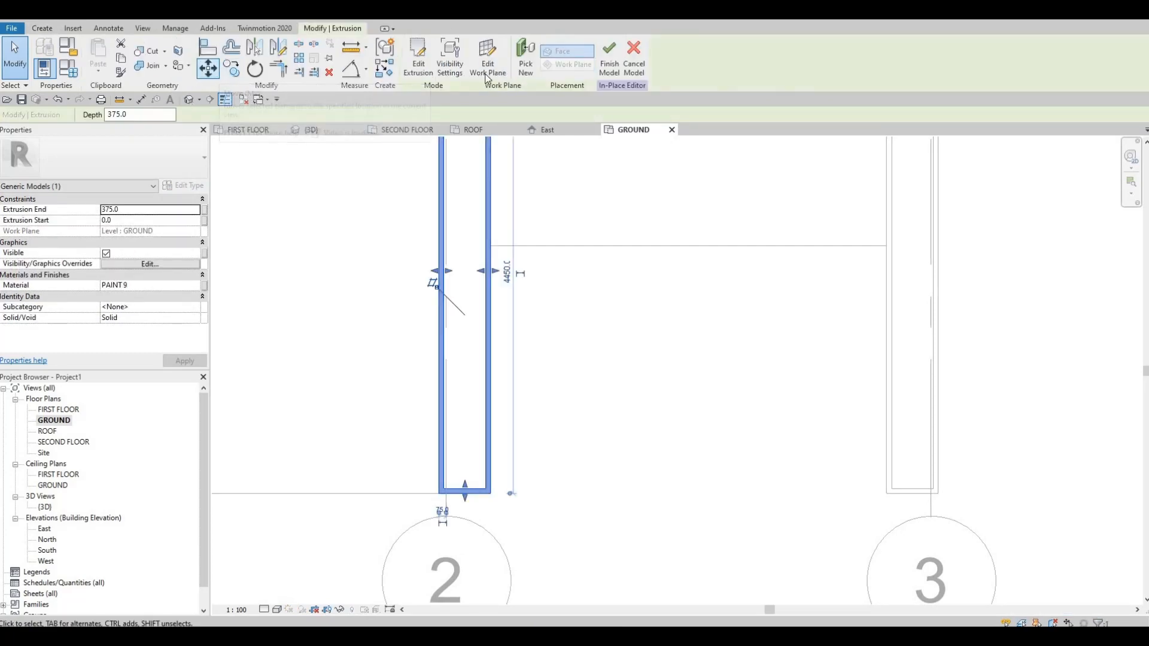
left_click(429, 72)
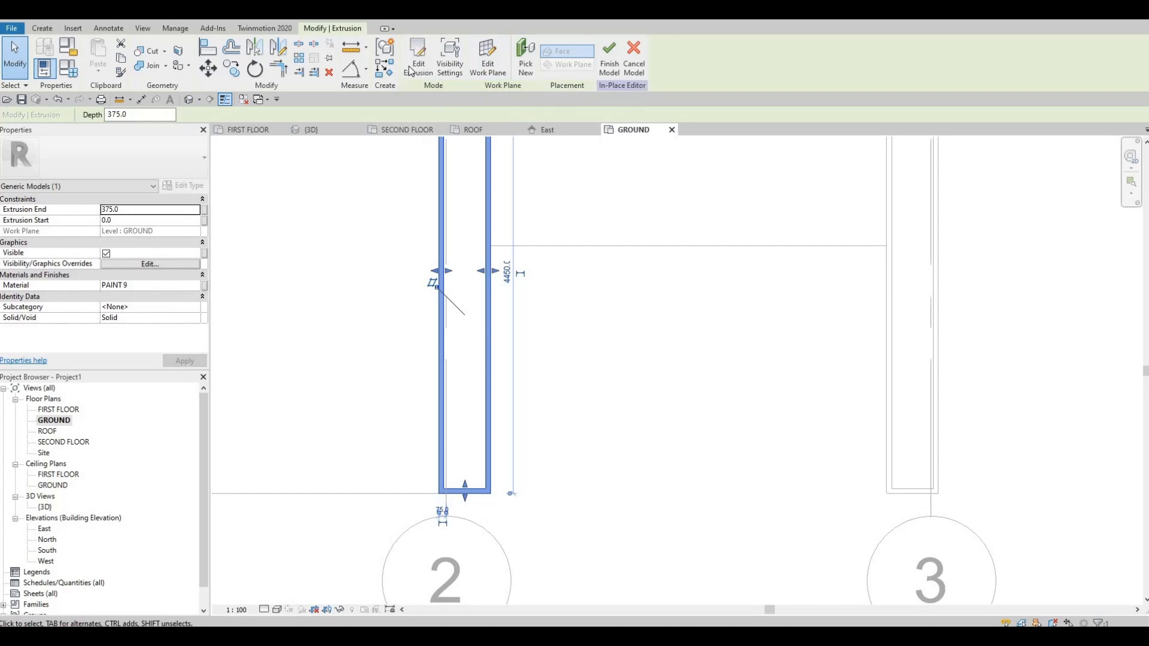
left_click(465, 492)
left_click_drag(469, 492, 465, 250)
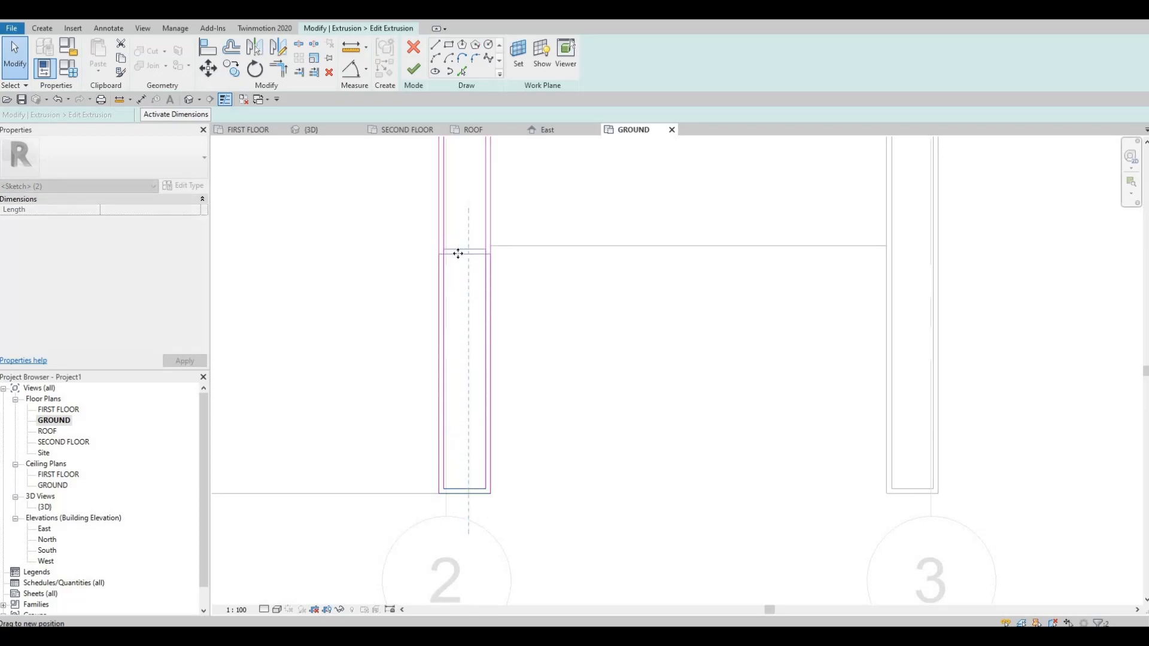
key("Escape")
key("Escape")
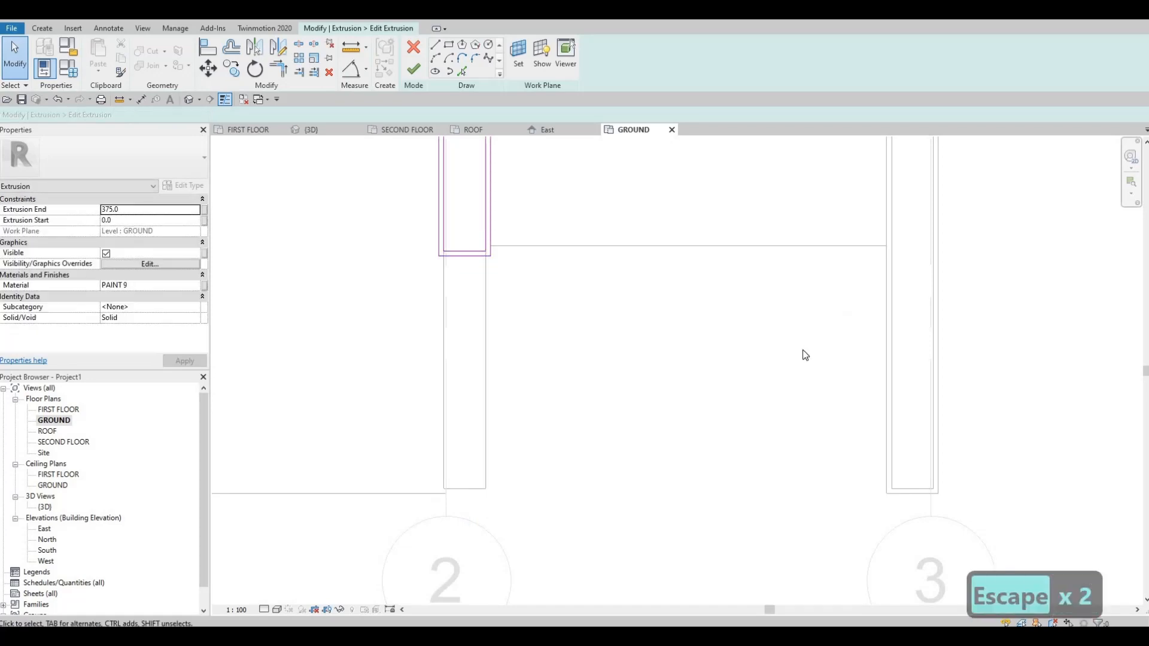
scroll(535, 202, "down", 1)
middle_click_drag(530, 194, 552, 303)
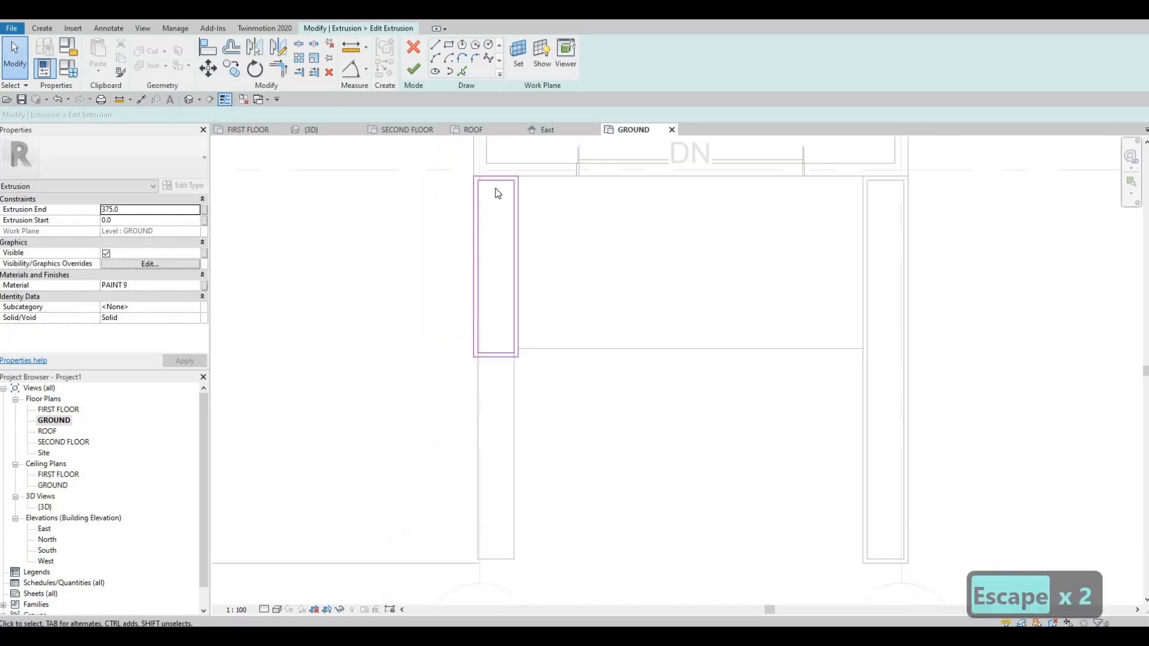
left_click(418, 71)
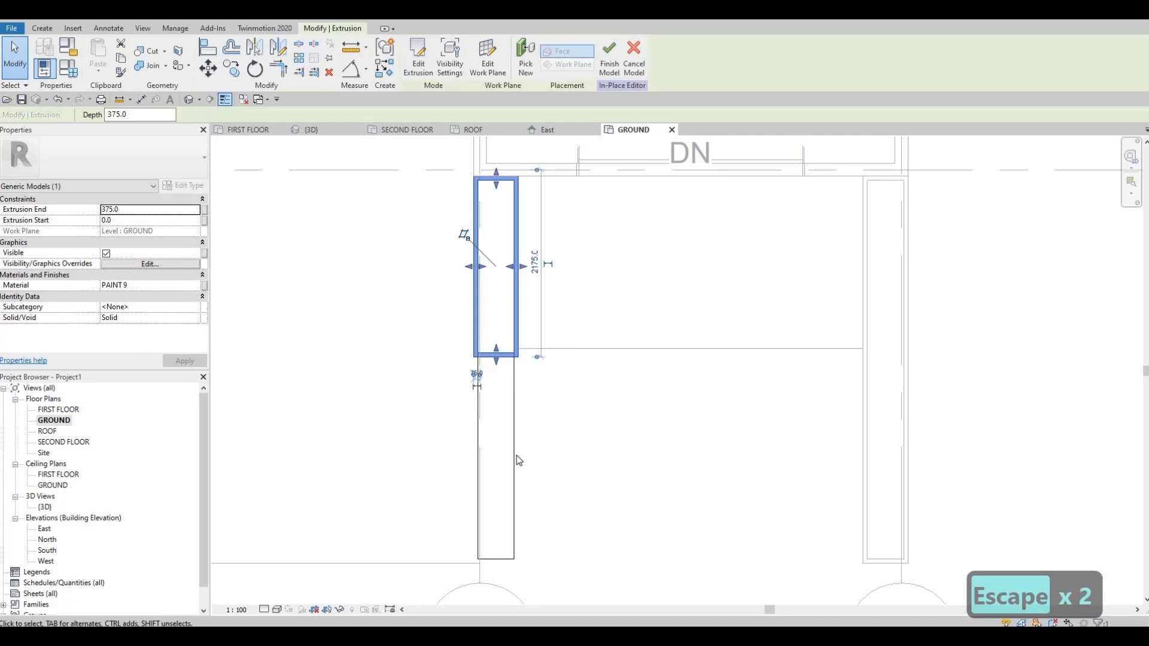
Pull the end of the inner fill extrusion back to the shortened frame's inner edge, and finish the in-place model.
key("Escape")
left_click(509, 355)
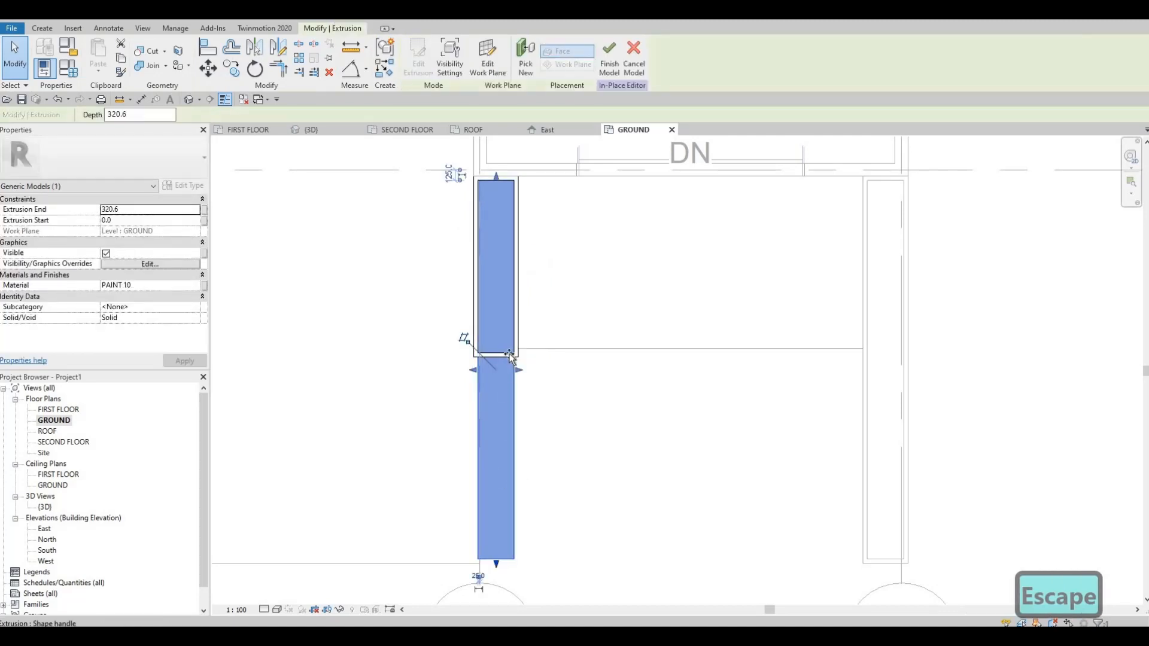
left_click_drag(510, 353, 508, 349)
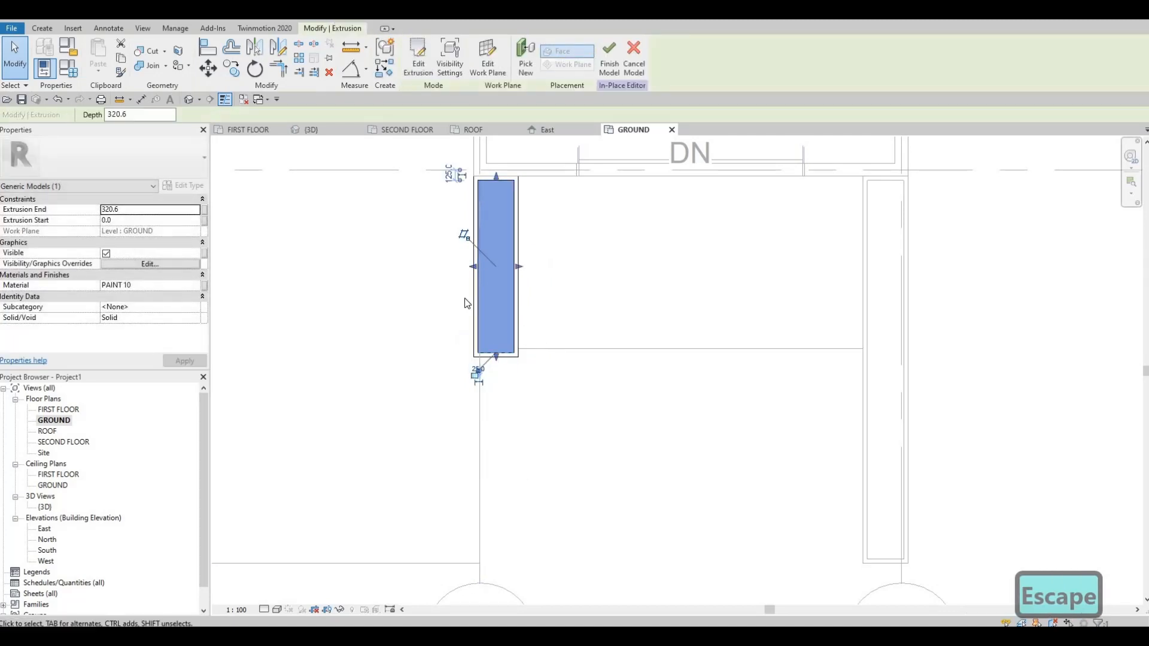
scroll(507, 336, "up", 5)
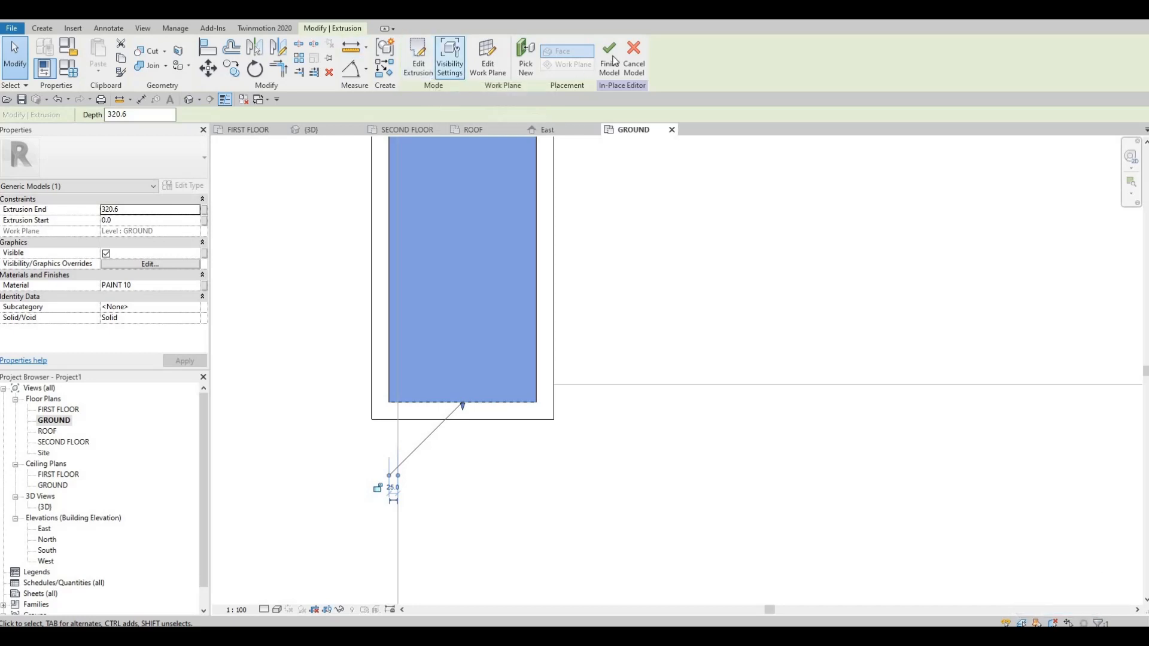
left_click(609, 56)
key("Escape")
key("Escape")
scroll(770, 361, "down", 4)
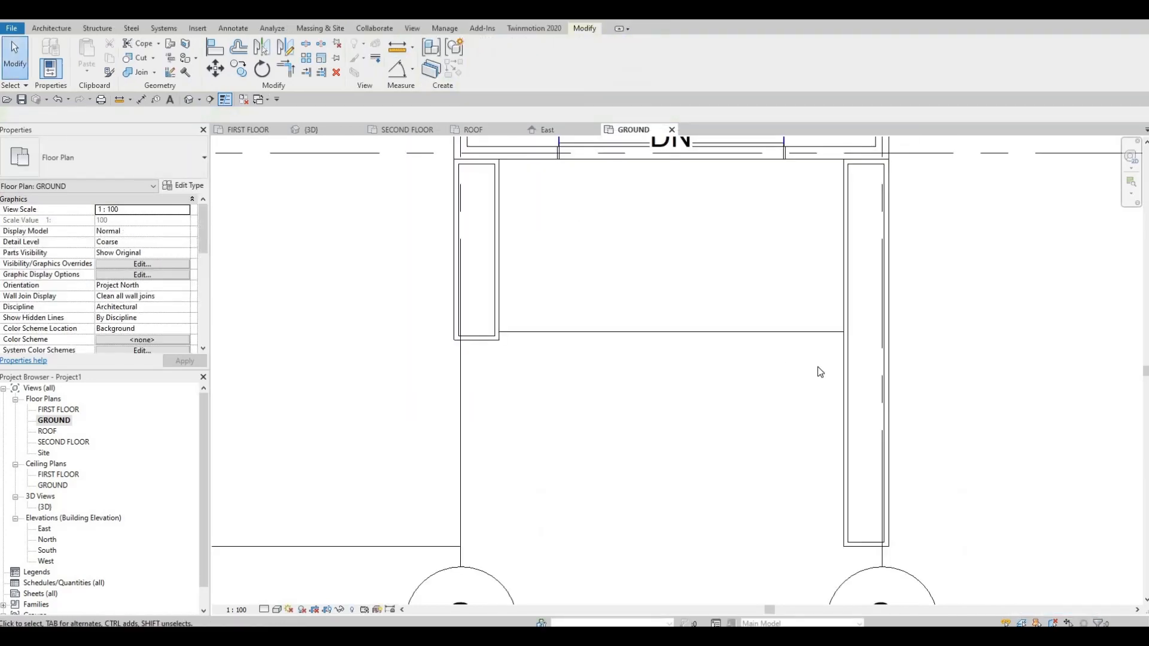
Replace the long low wall at grid 3 with a copy of the shortened grid 2 wall, and check the result in 3D.
left_click(824, 364)
key("Delete")
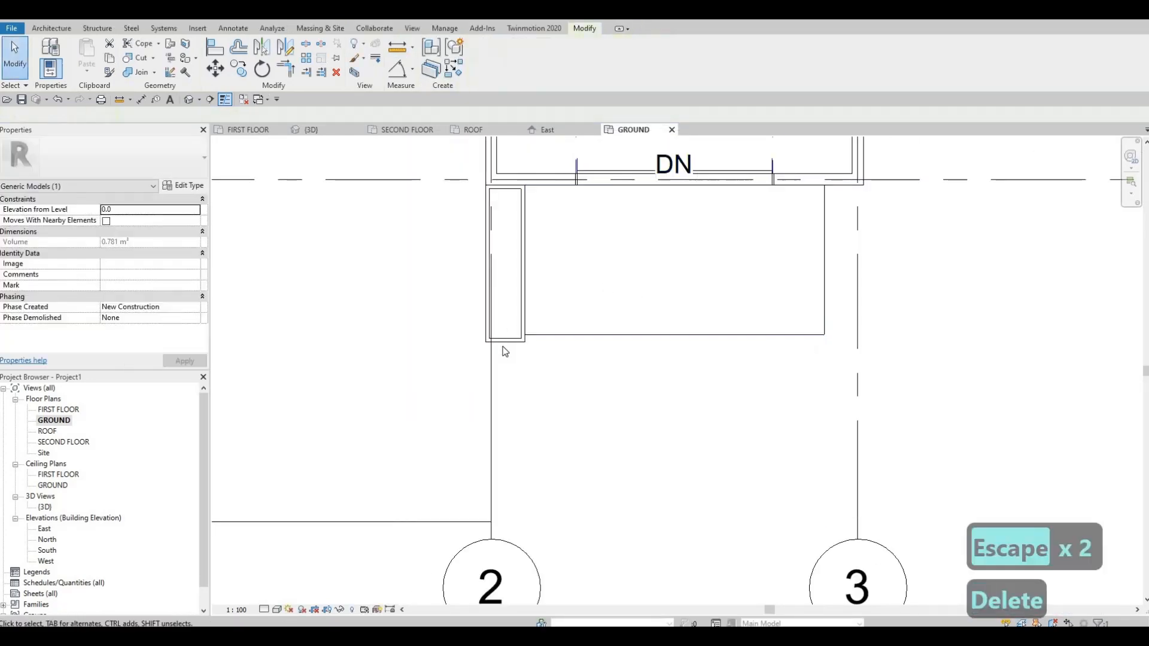
left_click(505, 263)
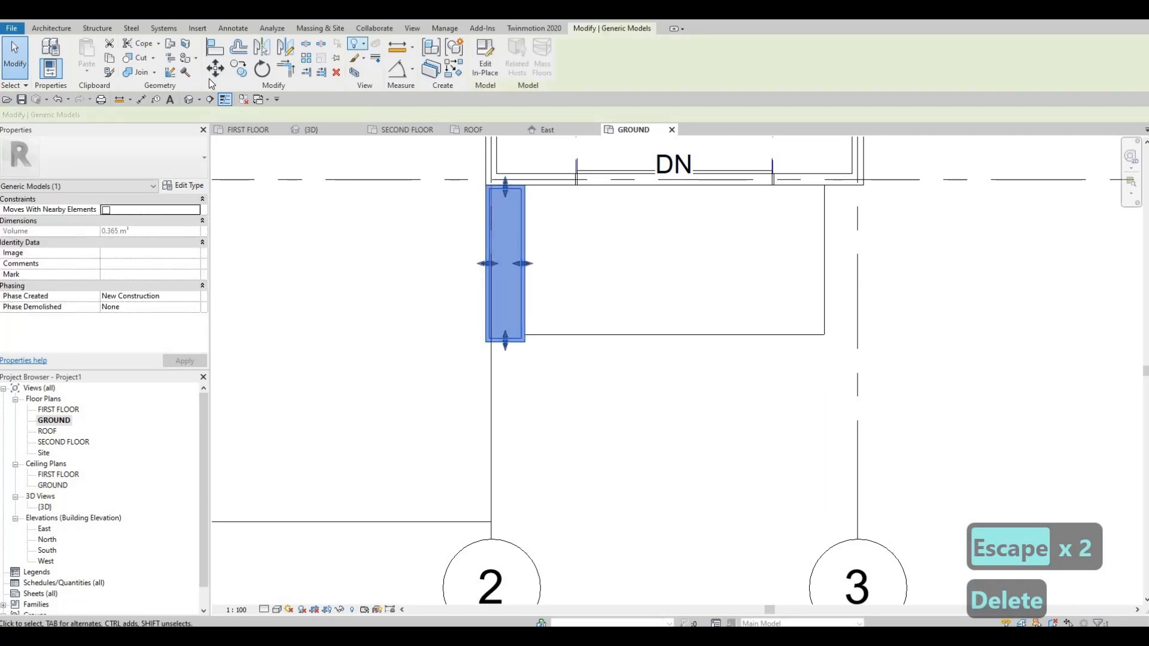
key("c")
key("o")
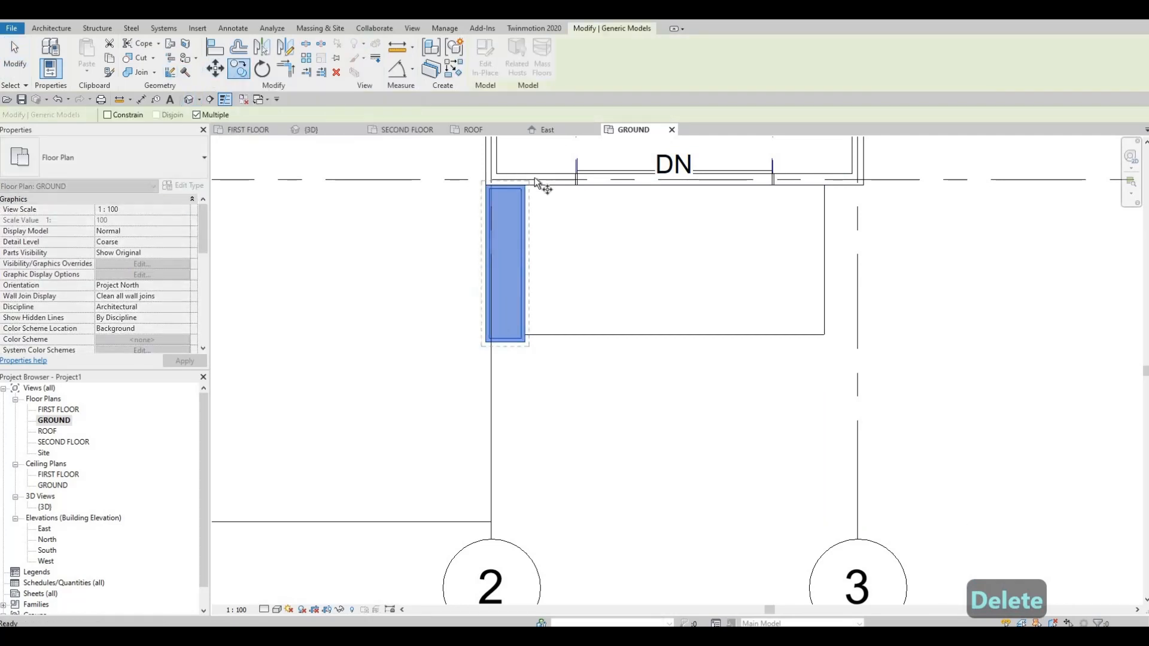
scroll(522, 193, "up", 2)
left_click(522, 189)
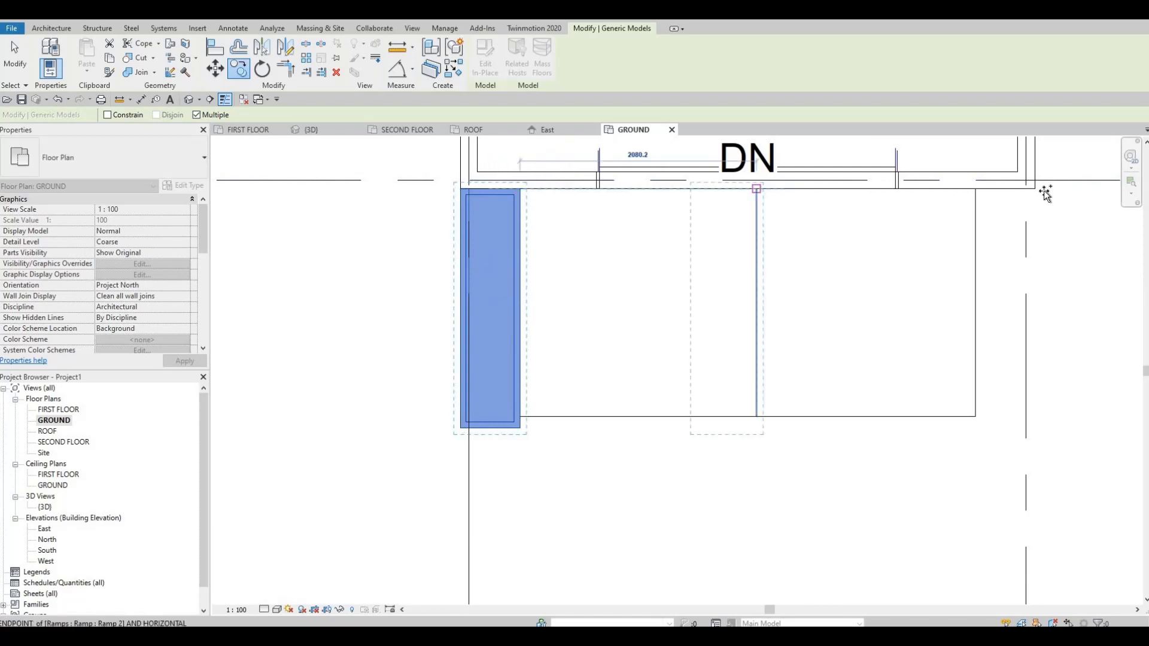
left_click(937, 269)
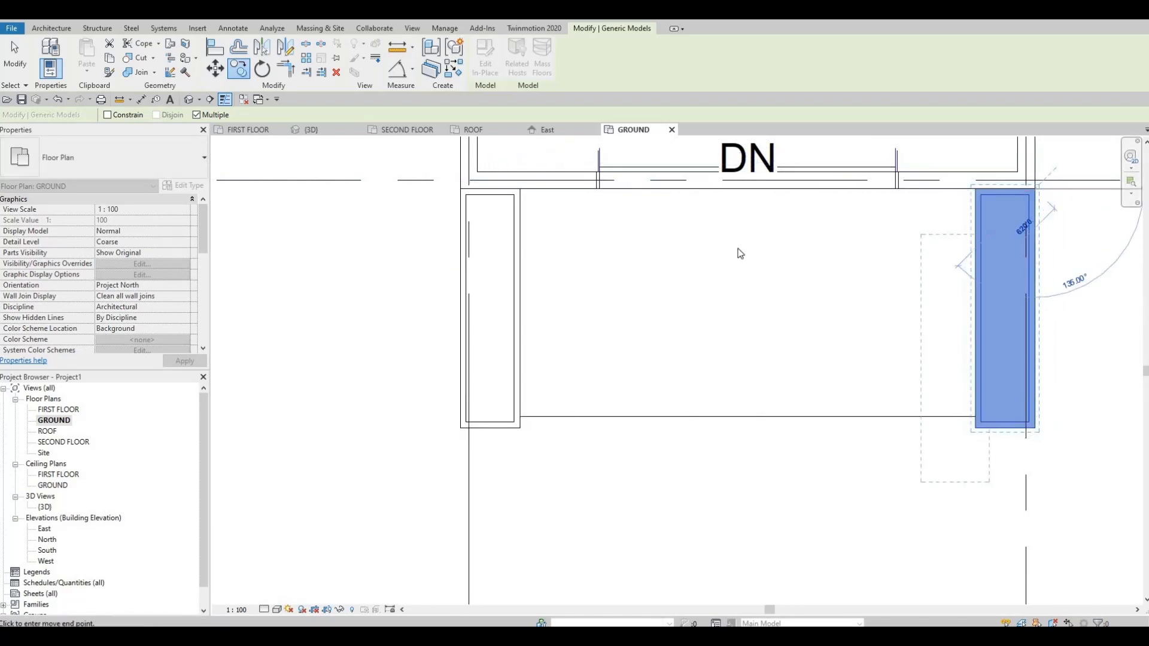
key("Escape")
key("Escape")
key("Escape")
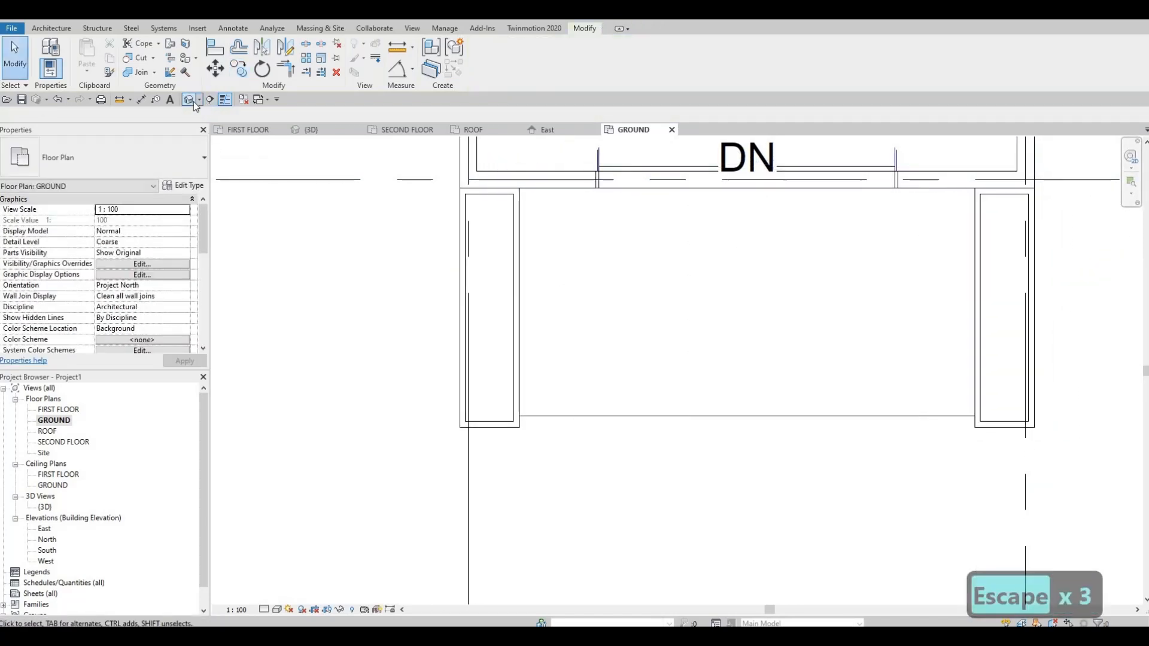
left_click(191, 100)
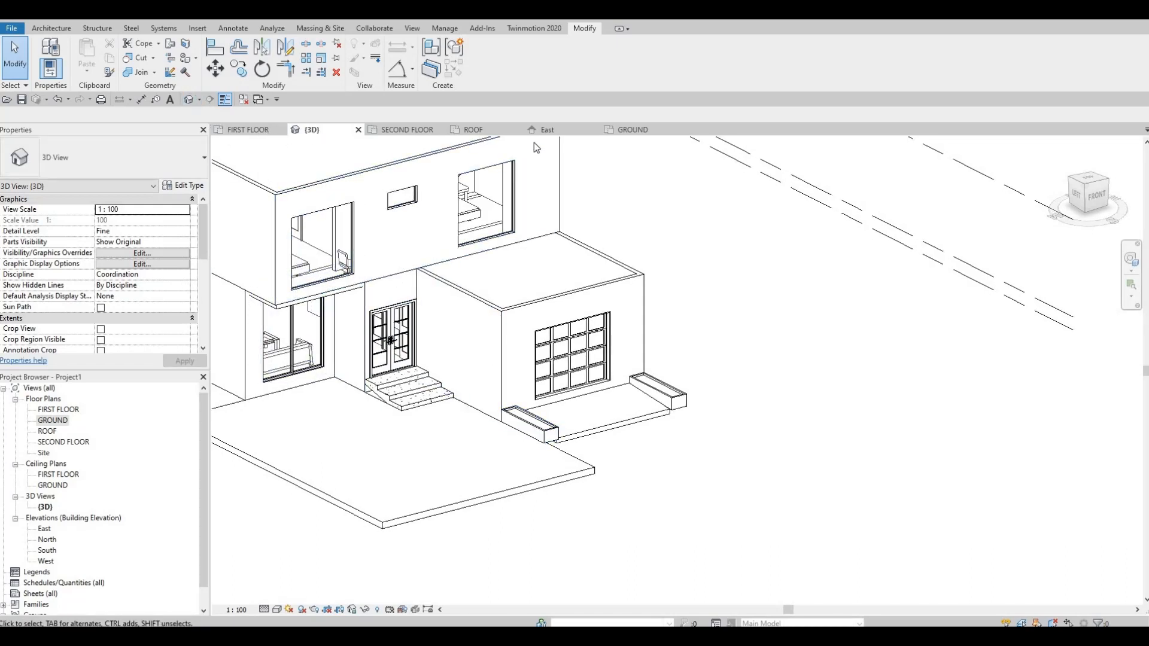
Edit the FLOOR 5 boundary in the GROUND floor plan and pick the ramp's outer edge as a boundary line.
left_click(633, 129)
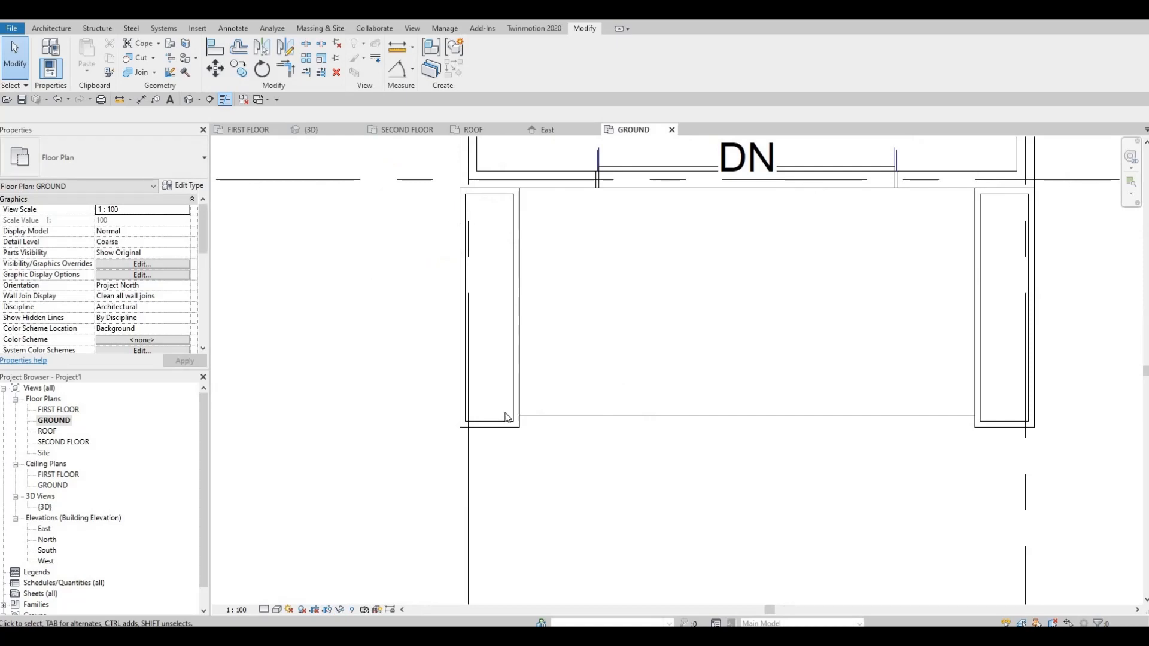
key("Escape")
scroll(506, 417, "down", 4)
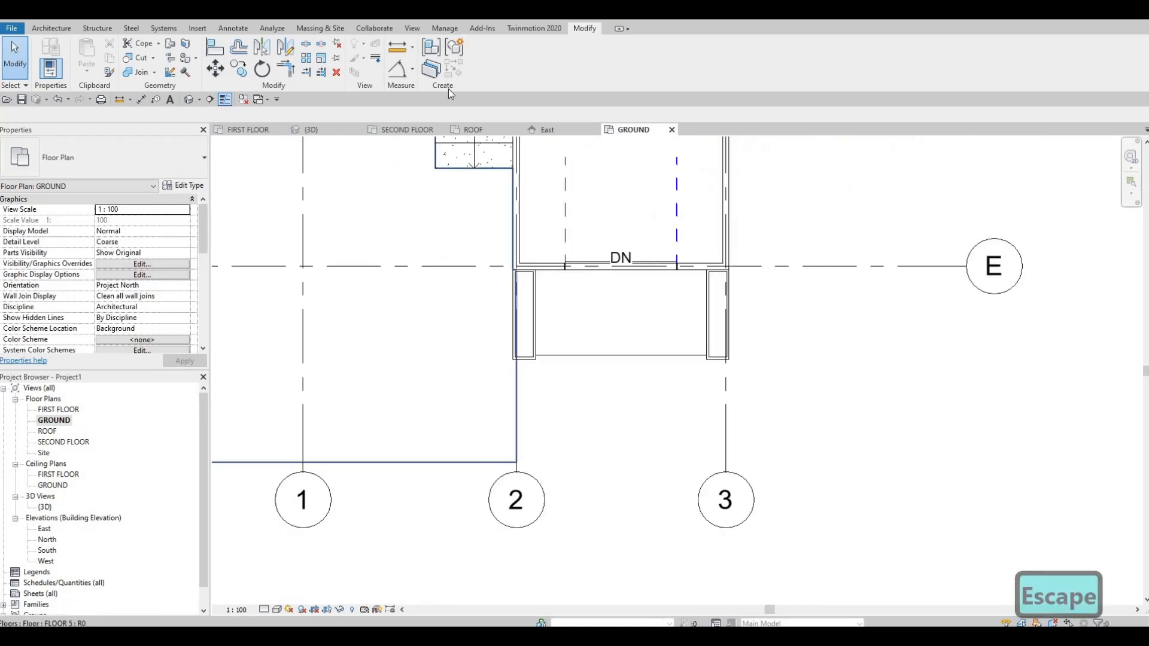
left_click(488, 462)
double_click(495, 335)
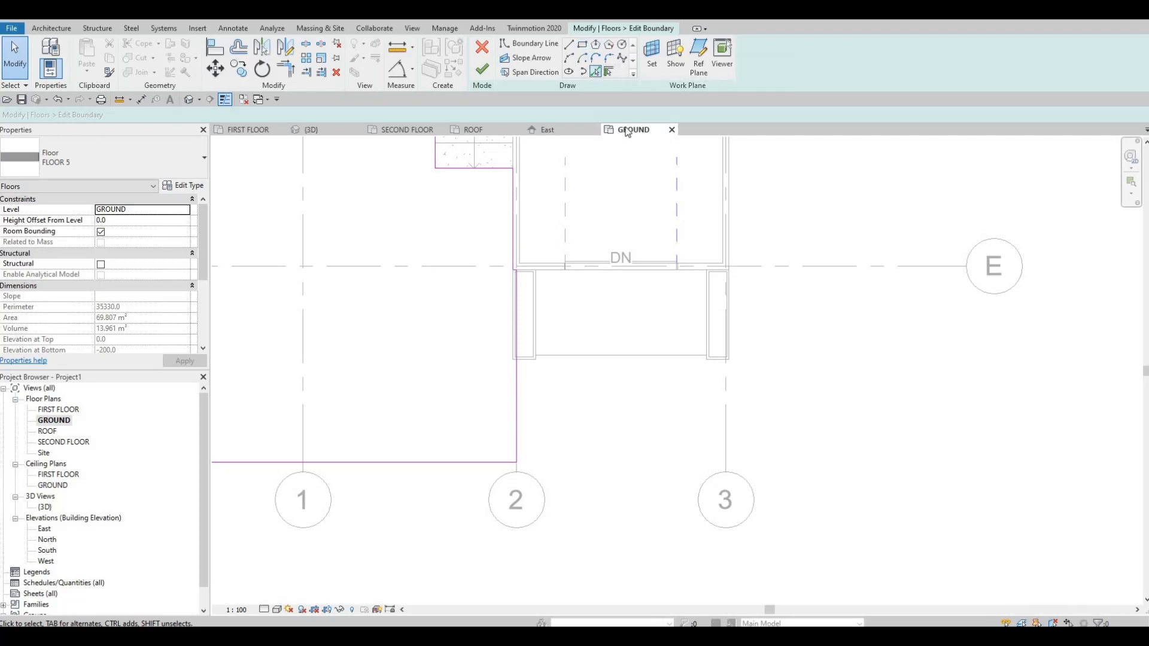
left_click(635, 354)
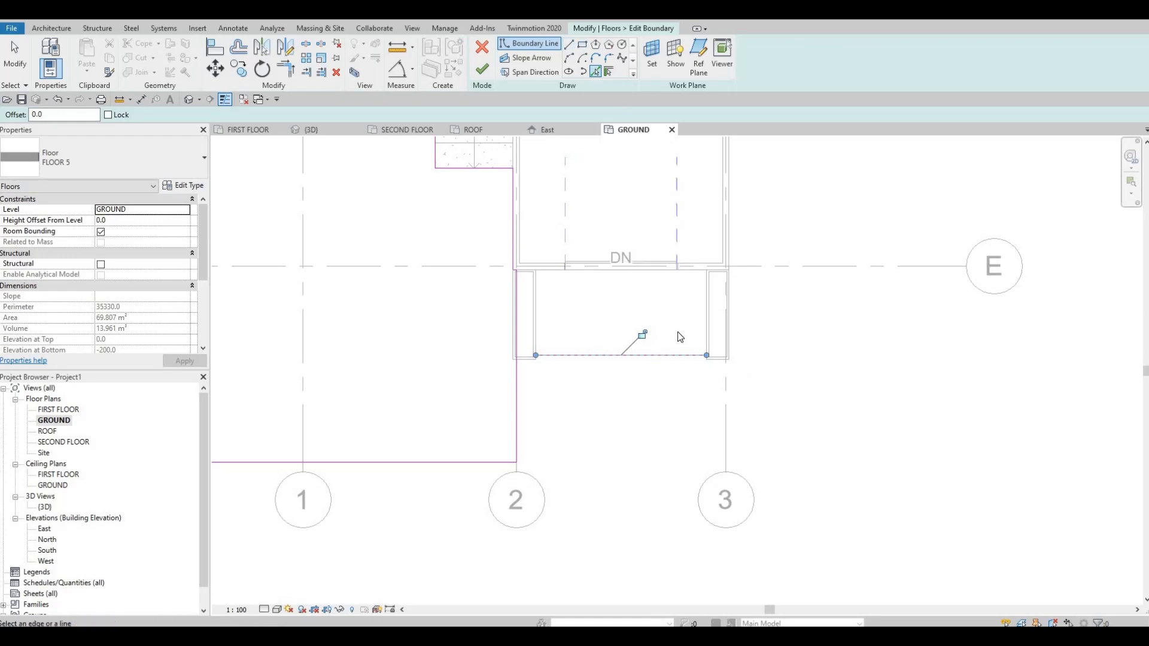
Draw a vertical floor boundary line about 3 m long, a short distance outside grid 3.
scroll(736, 358, "up", 2)
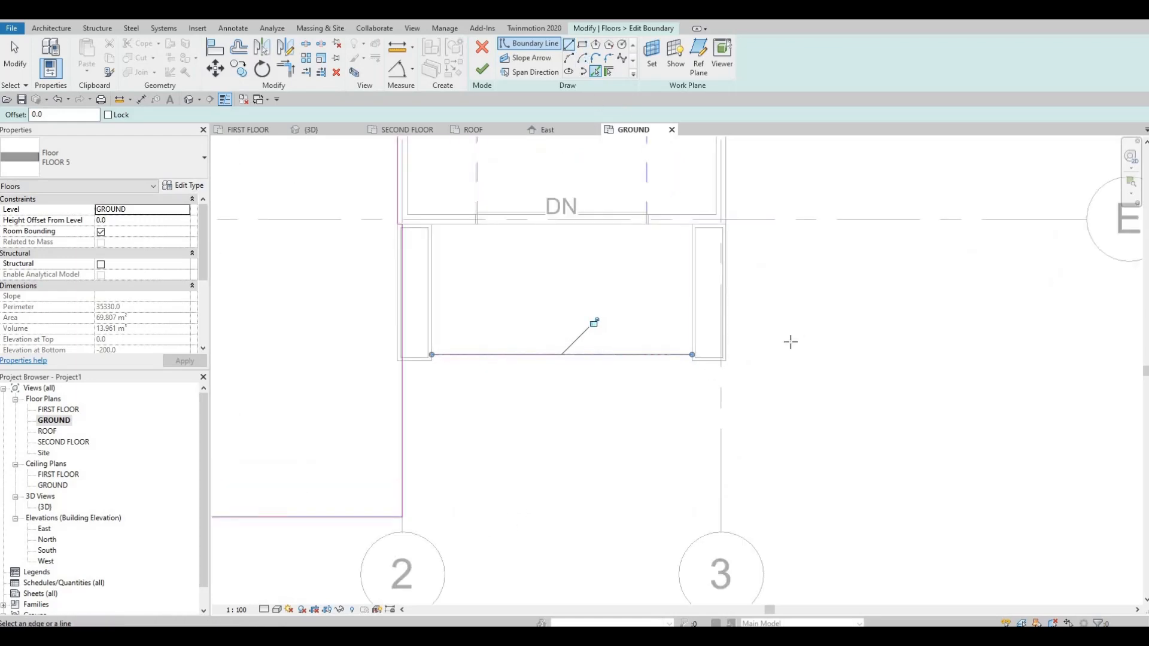
key("l")
key("i")
left_click(791, 541)
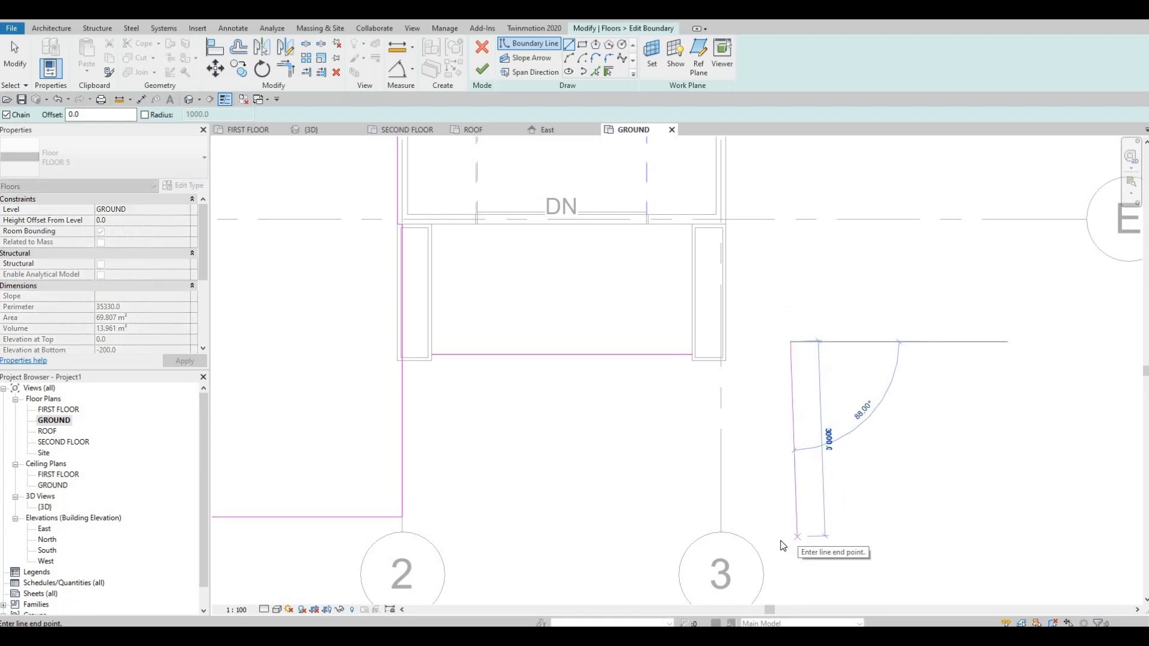
key("Escape")
key("Escape")
Trim and extend the boundary lines into one closed outline running in front of the ramp past grid 3, and finish the floor edit.
left_click(628, 355)
key("t")
key("r")
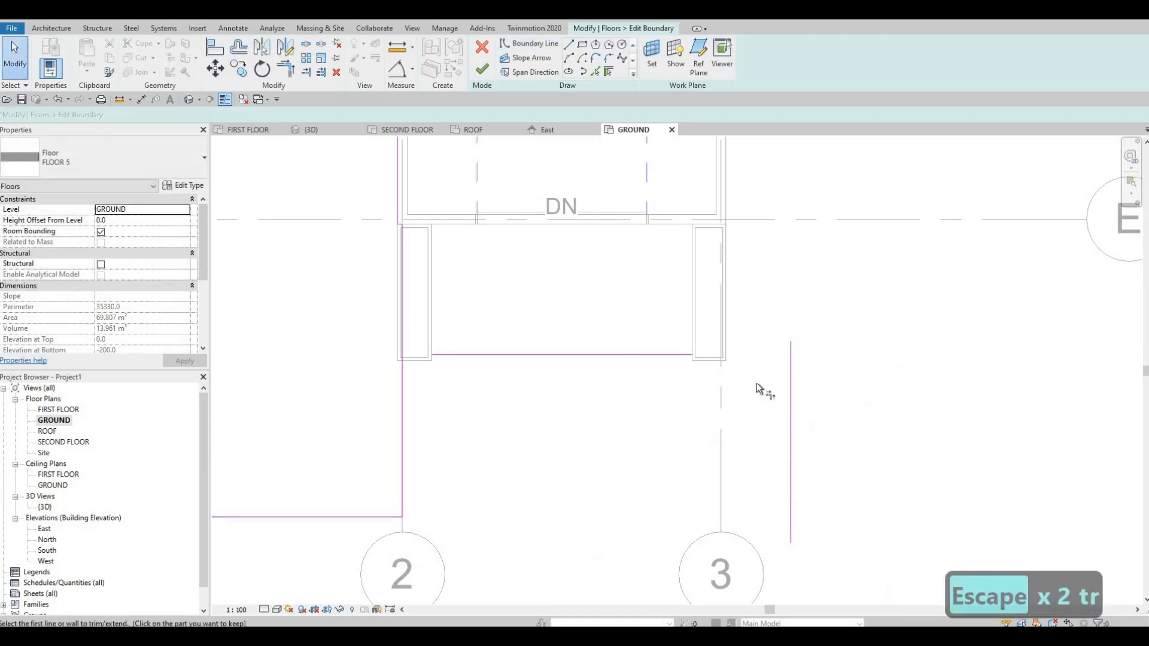
left_click(791, 413)
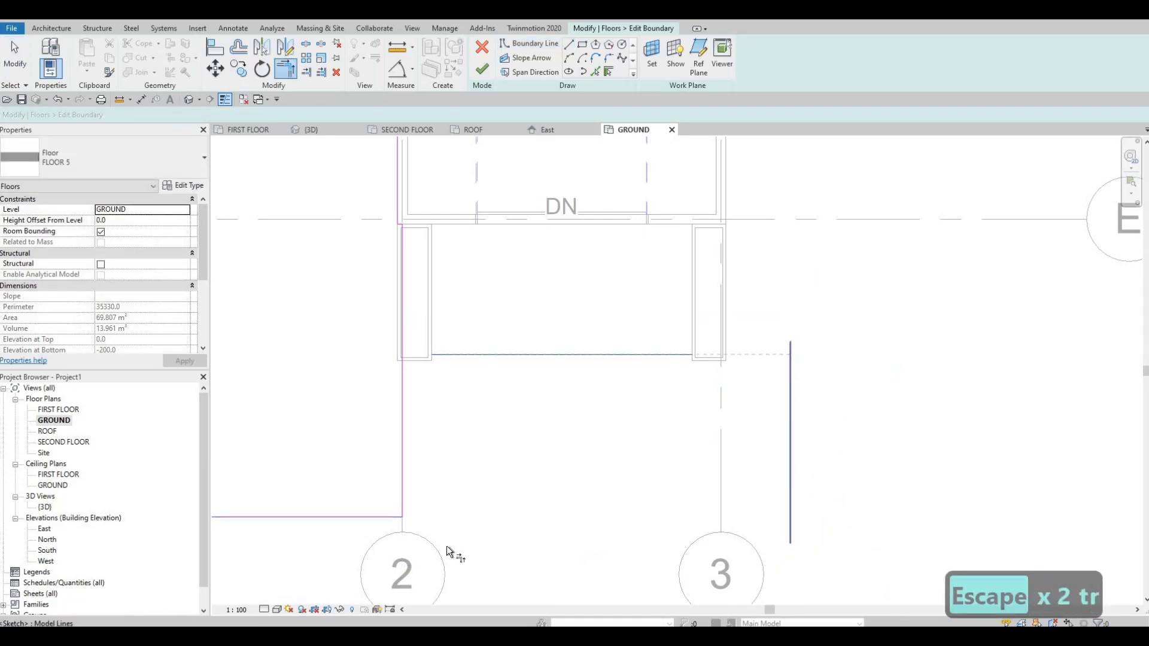
left_click(371, 517)
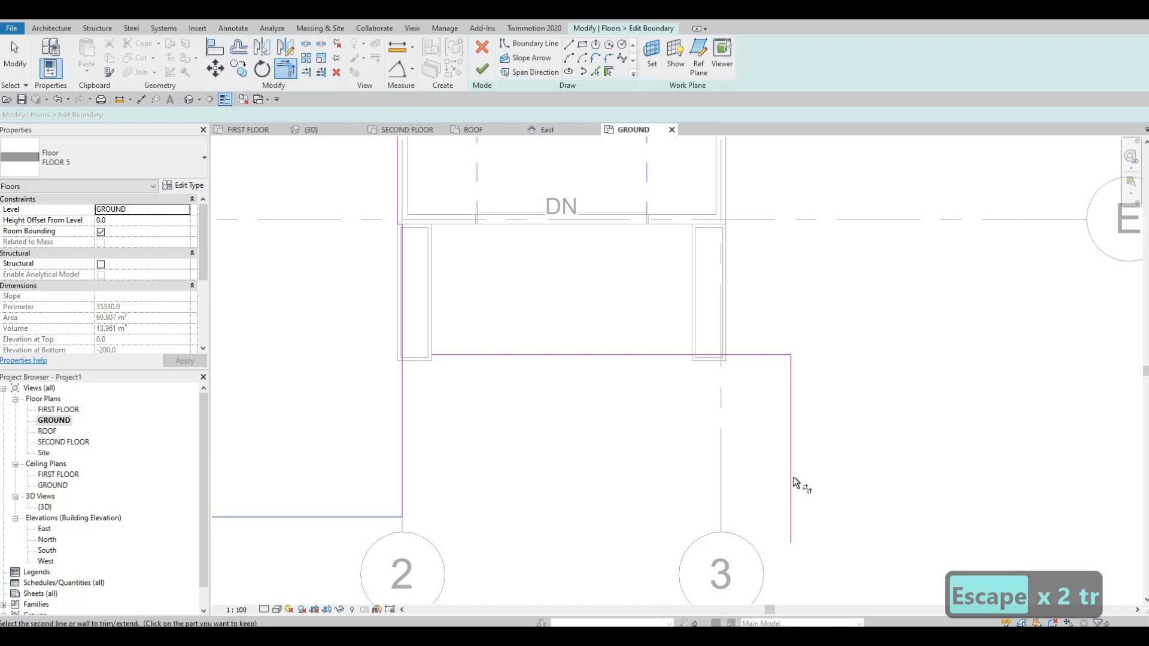
left_click(791, 476)
left_click(507, 356)
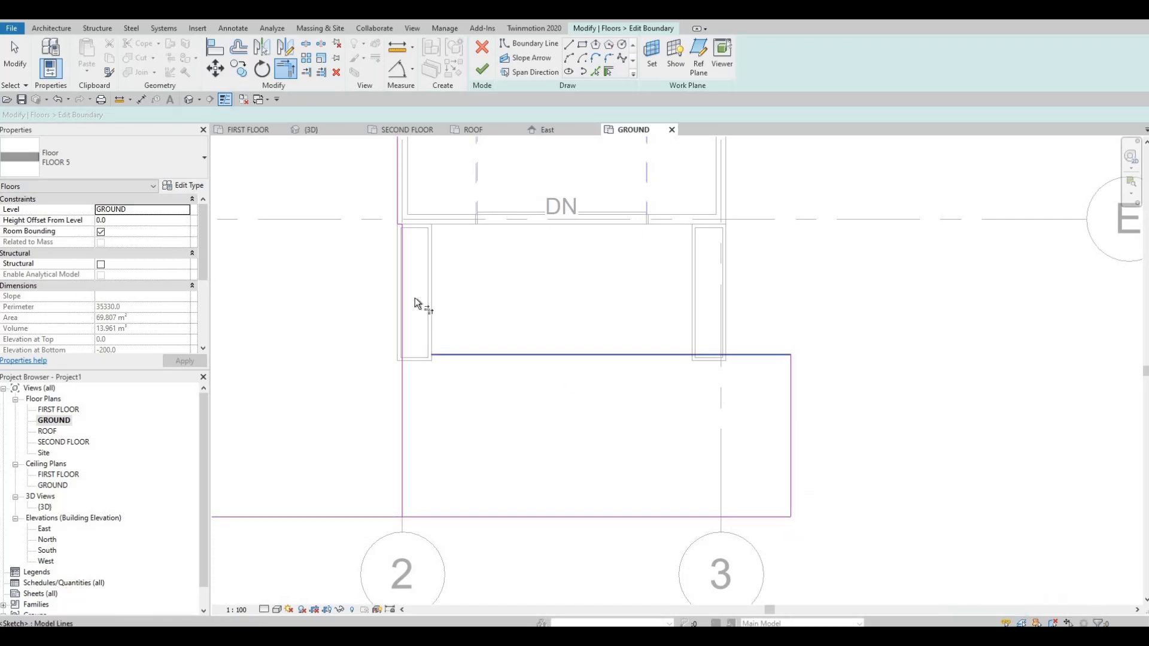
left_click(404, 286)
key("Escape")
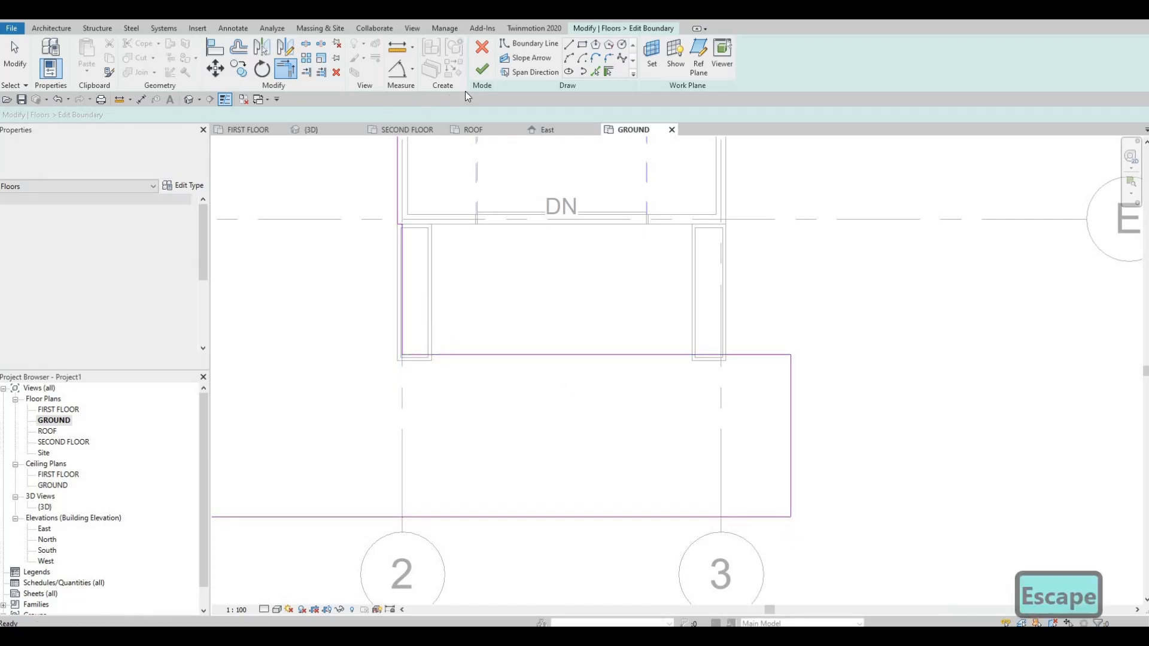
key("Escape")
left_click(482, 69)
key("Escape")
key("Escape")
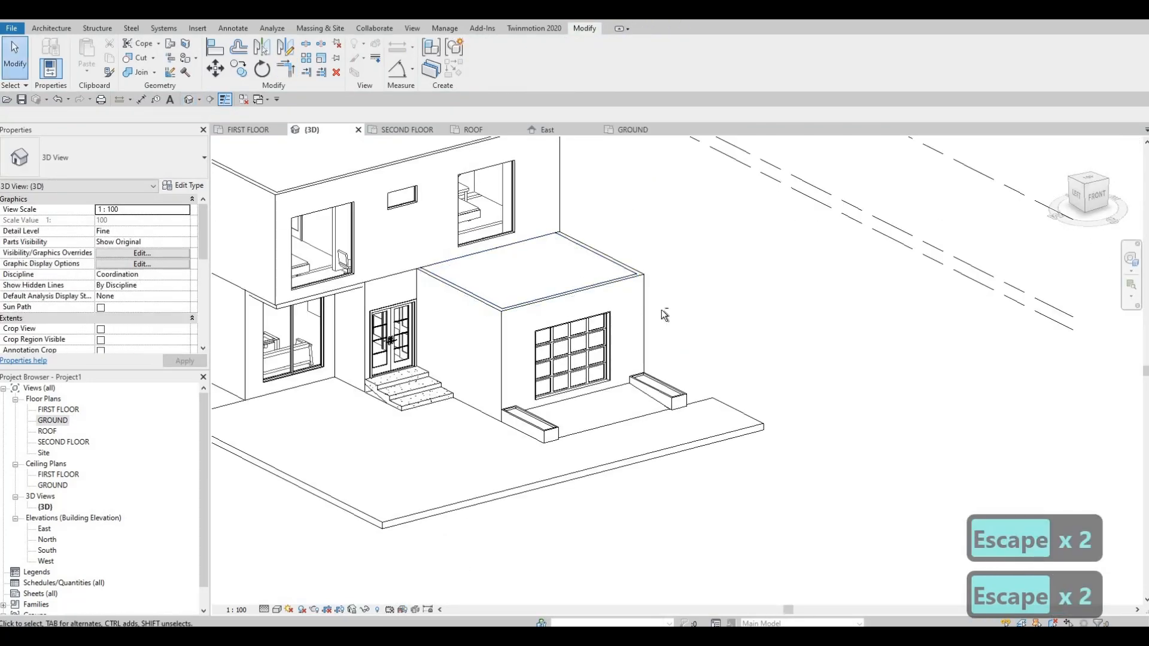
middle_click_drag(661, 310, 810, 394, "shift")
scroll(952, 398, "down", 3)
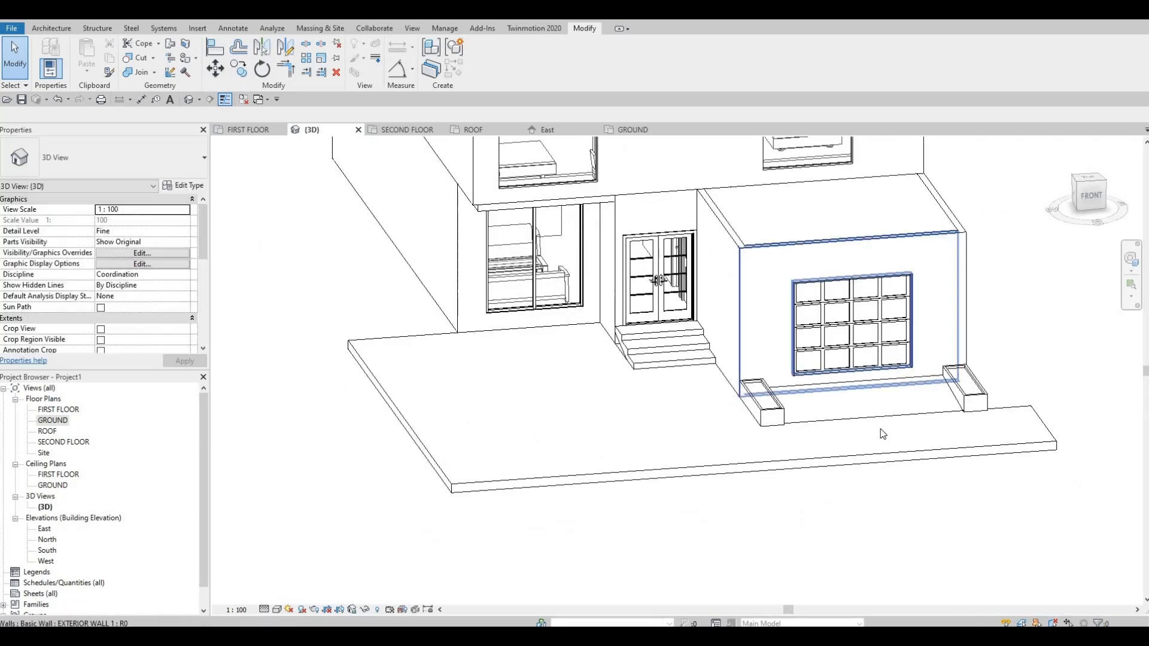
middle_click_drag(952, 398, 940, 392, "shift")
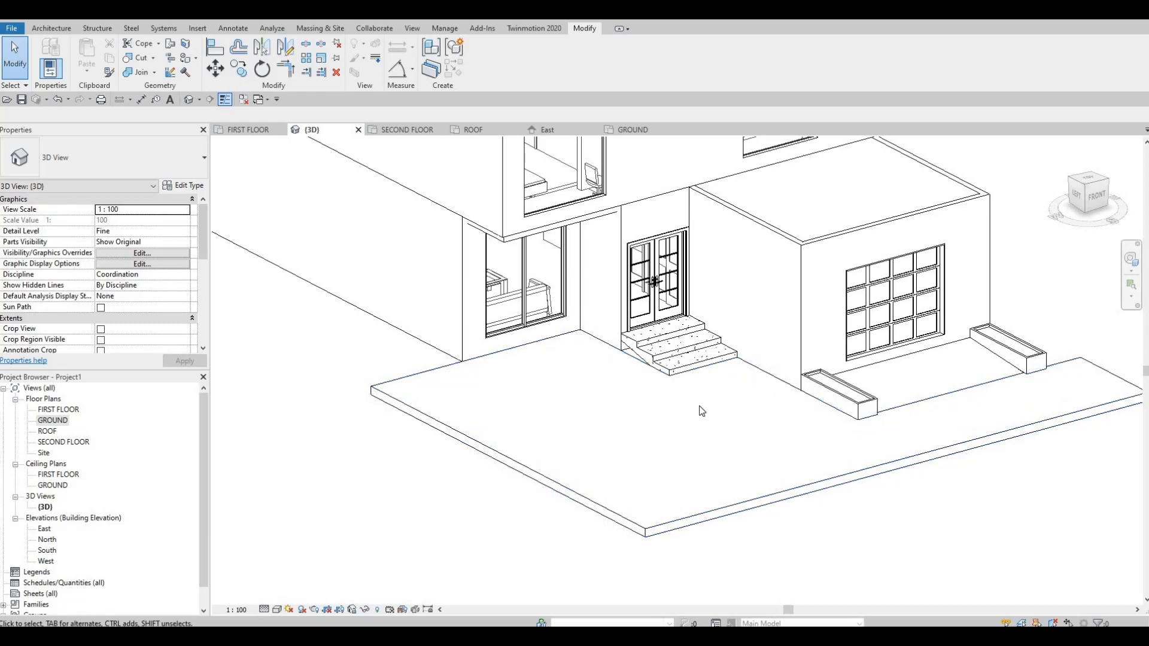
left_click(858, 411)
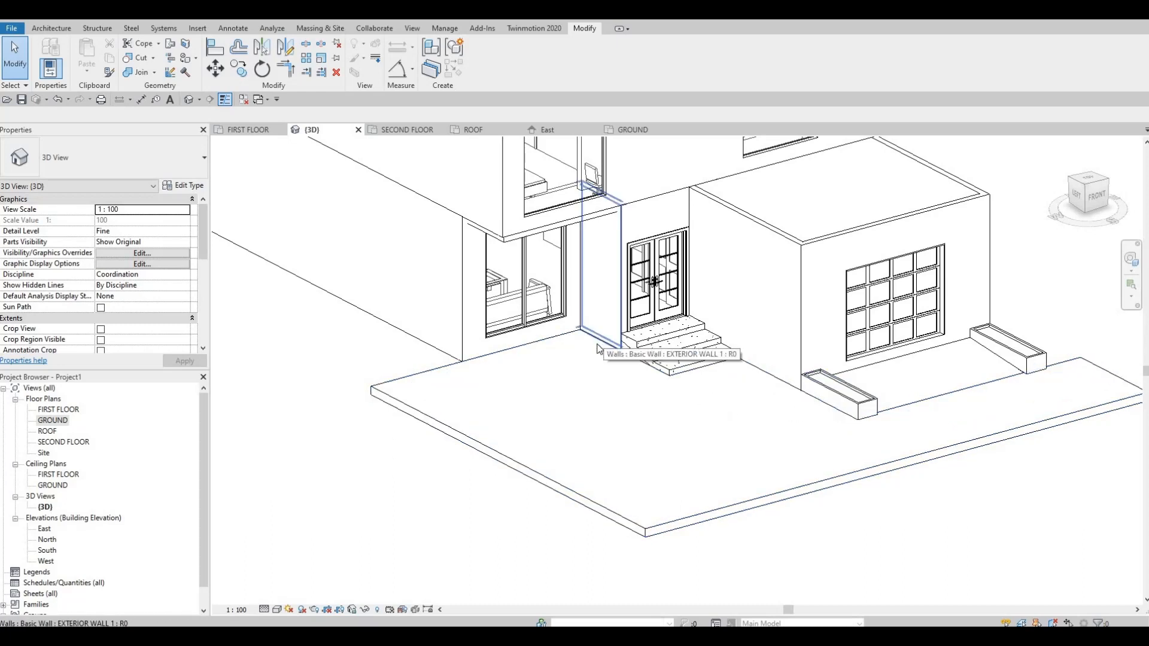
In the GROUND floor plan, copy the grid 2 low wall to the open side of the entrance steps, aligning its corner with the lowest step's corner.
double_click(53, 420)
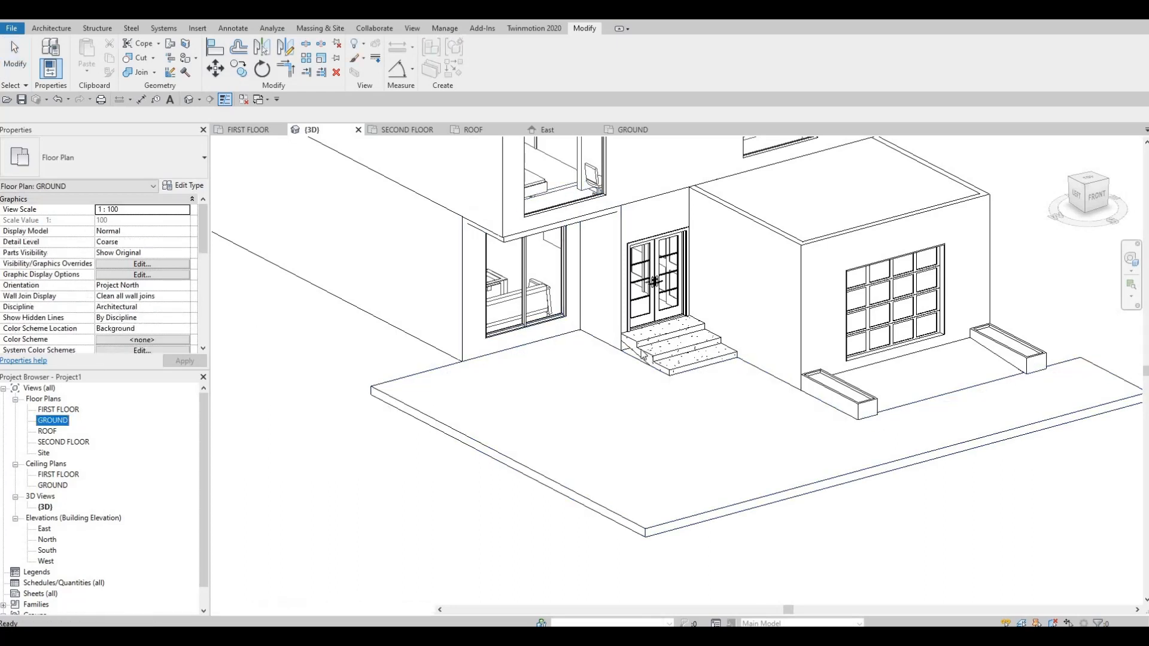
key("Escape")
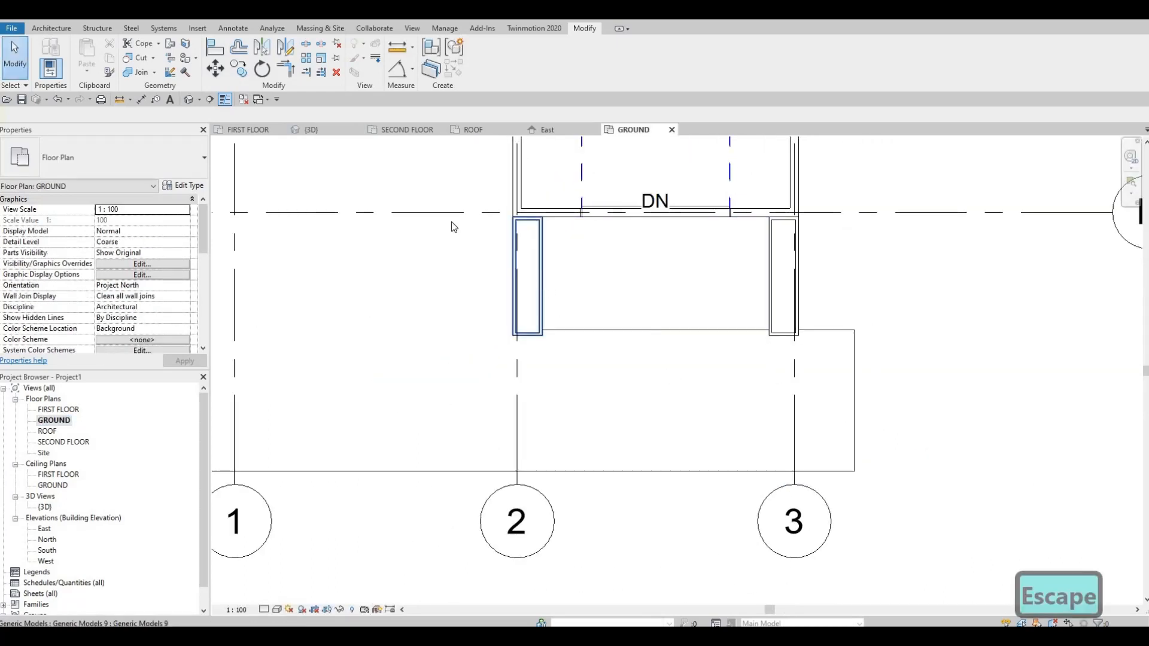
left_click(541, 279)
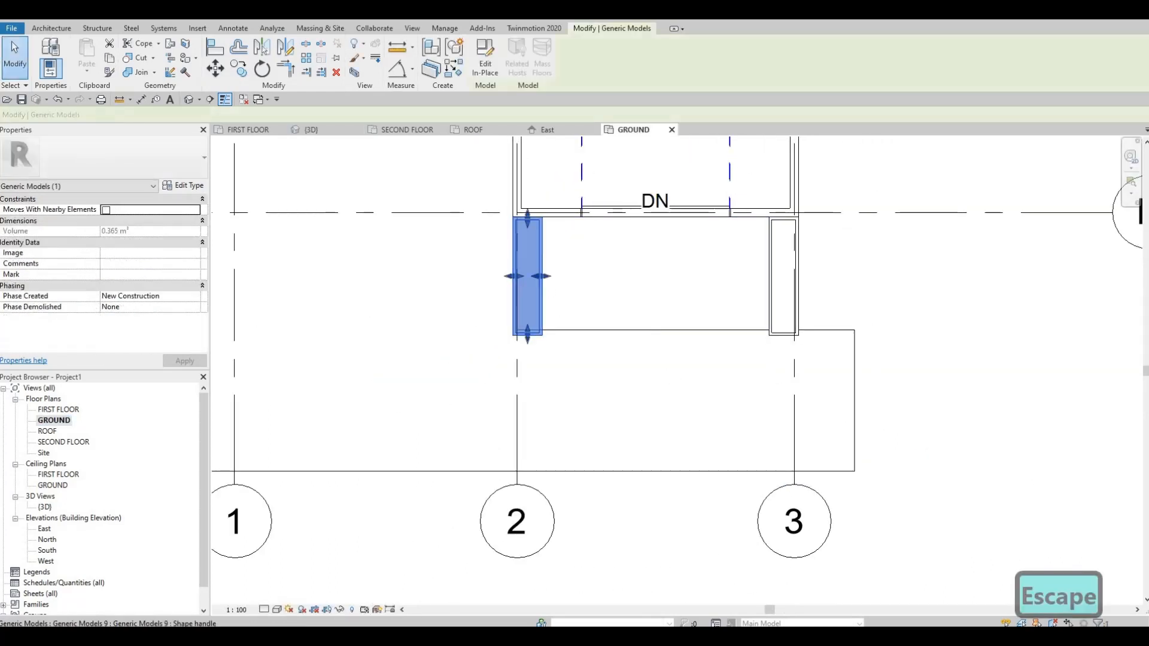
scroll(574, 328, "up", 3)
left_click(571, 328)
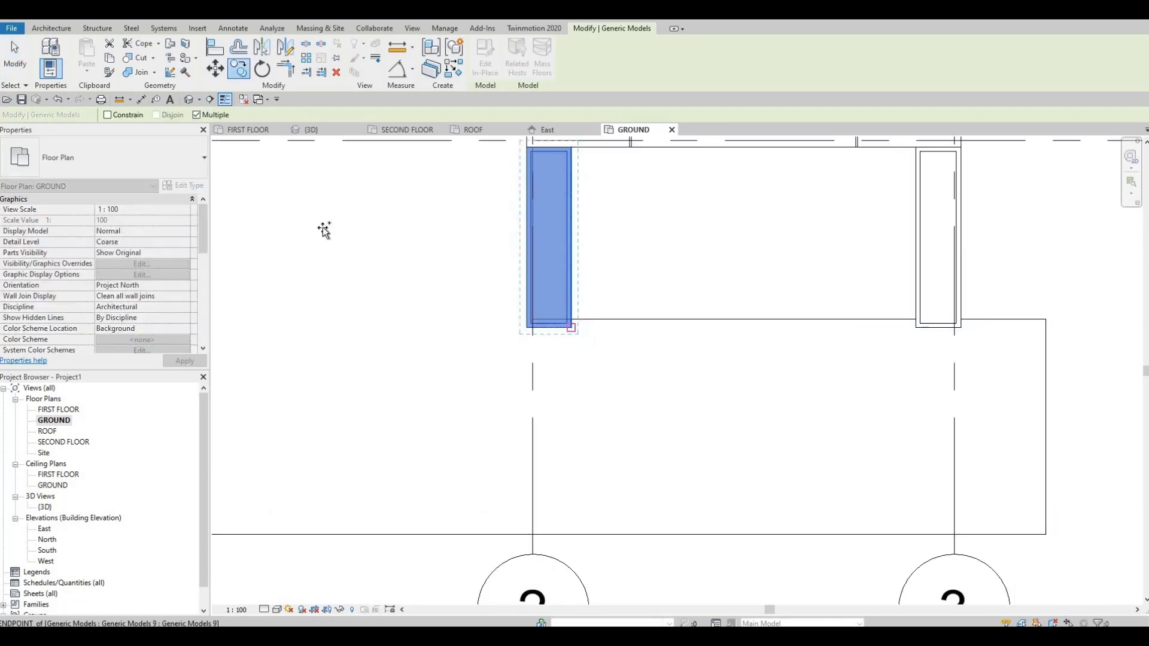
middle_click_drag(367, 215, 641, 516)
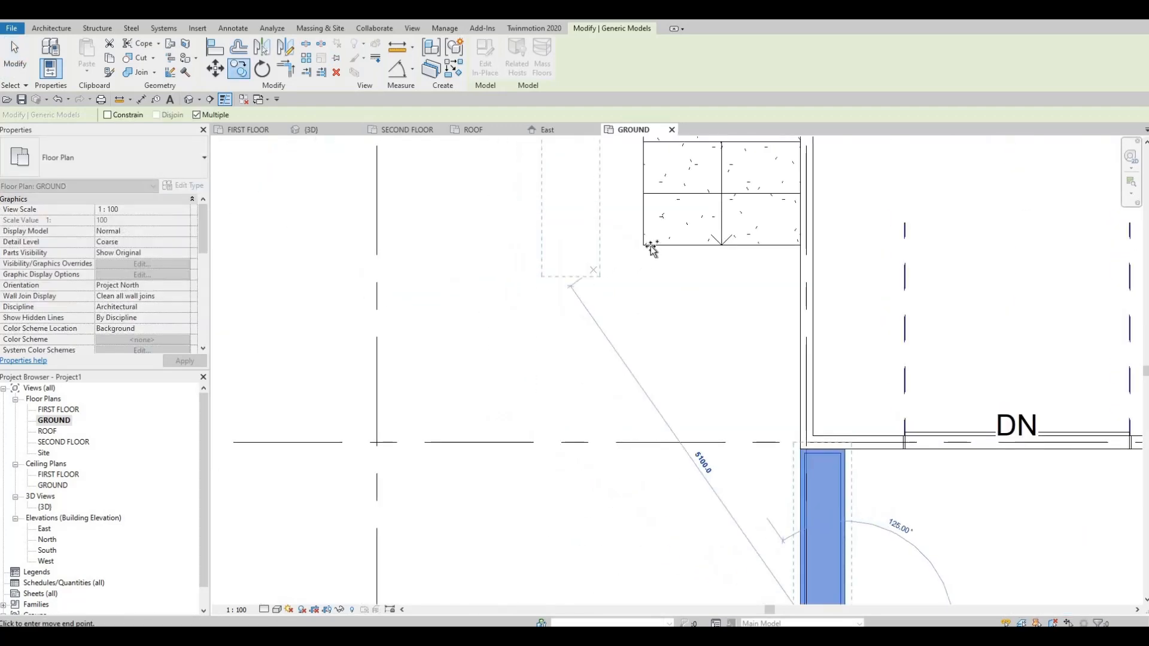
scroll(651, 251, "up", 1)
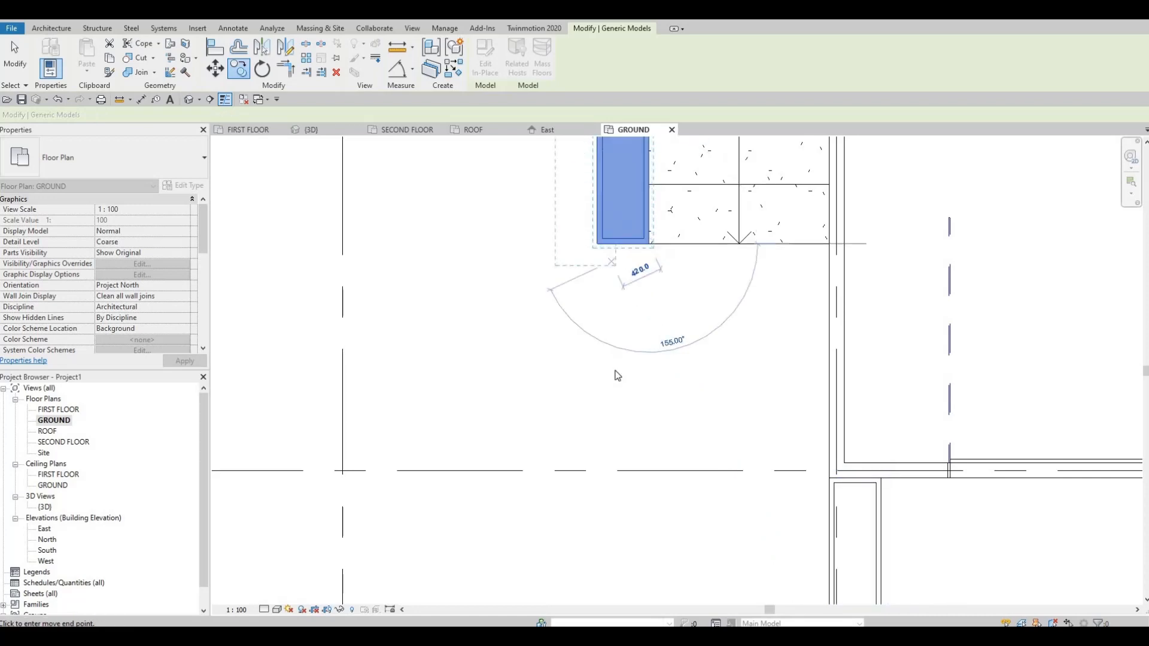
scroll(606, 263, "down", 3)
key("Escape")
mouse_move(608, 150)
middle_mouse_down()
mouse_move(596, 281)
mouse_move(576, 196)
middle_mouse_up()
key("Escape")
key("Escape")
scroll(576, 196, "down", 1)
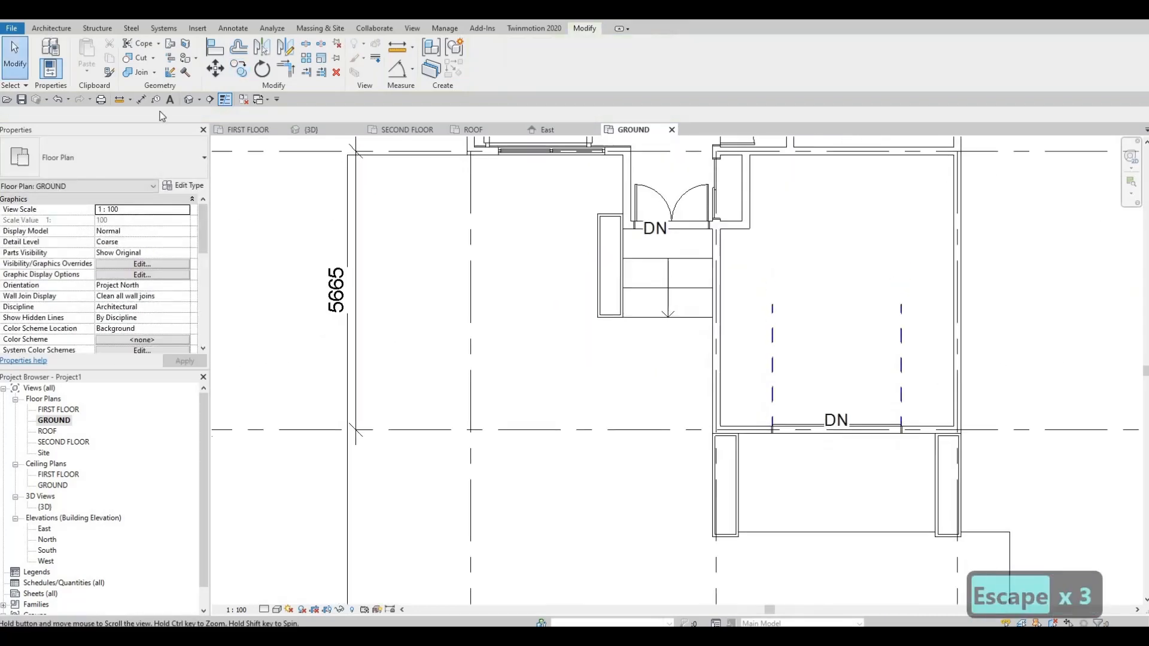
Examine the copied low wall beside the entrance steps and the whole front facade in 3D.
left_click(188, 100)
mouse_move(691, 375)
middle_mouse_down("shift")
mouse_move(701, 477)
mouse_move(802, 446)
mouse_move(775, 455)
mouse_move(694, 530)
mouse_move(777, 470)
middle_mouse_up("shift")
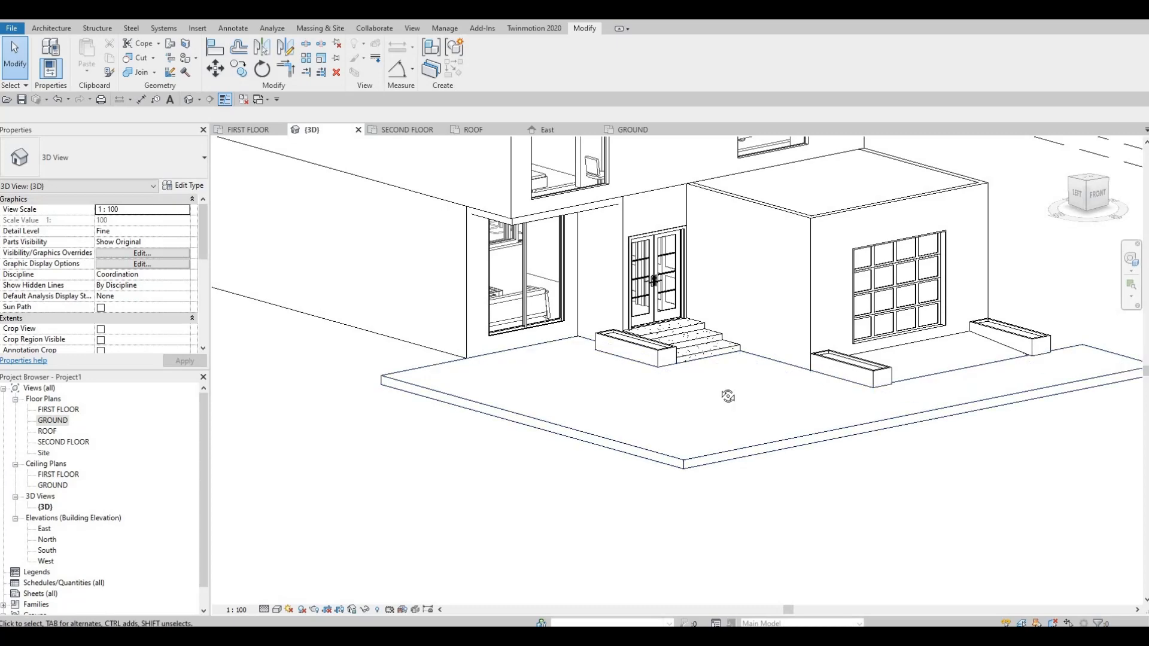
middle_click_drag(595, 429, 591, 353, "shift")
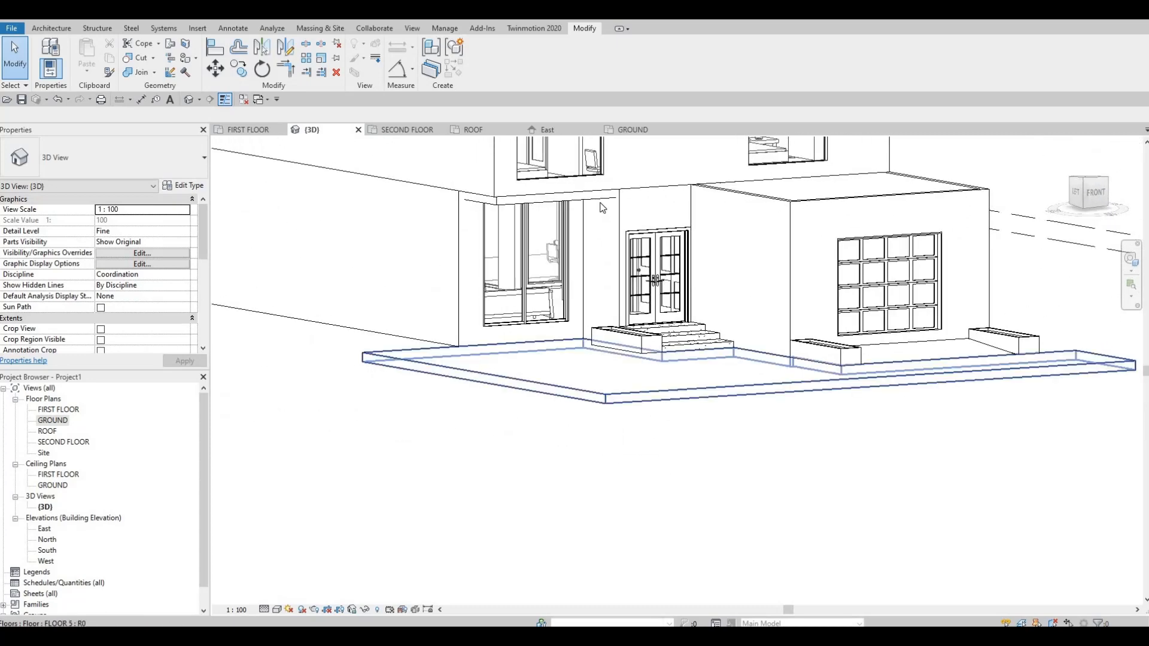
middle_click_drag(599, 228, 608, 336)
scroll(605, 338, "down", 1)
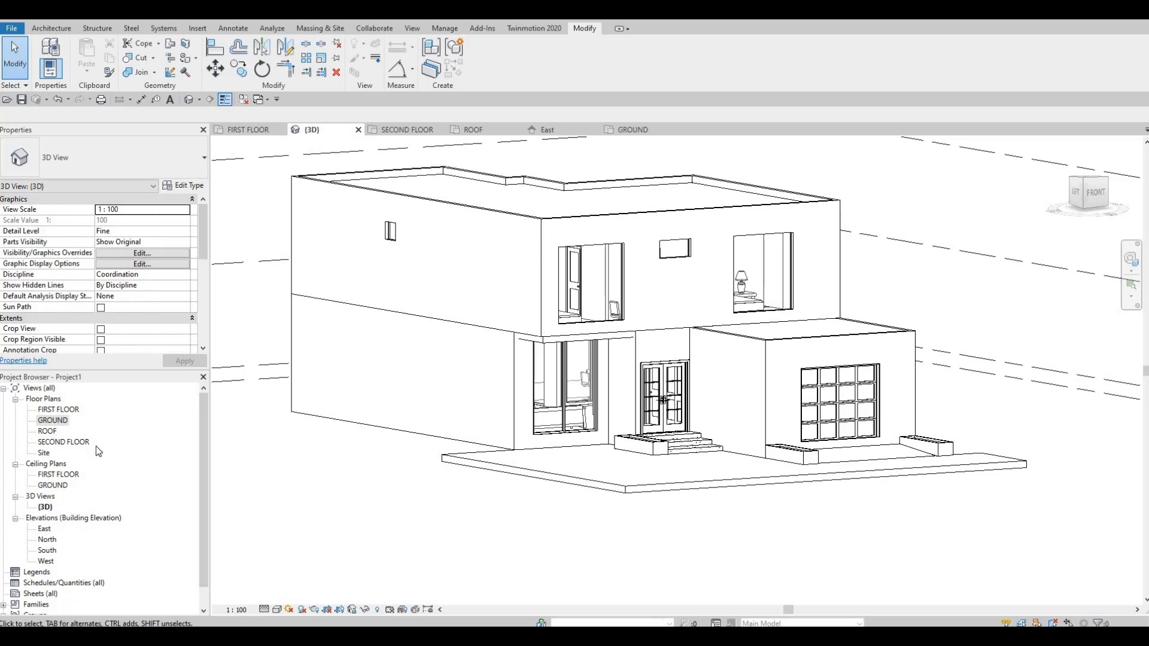
In the SECOND FLOOR plan, split the front exterior wall with a 25.4 mm gap just past the bedroom window, about 2900 mm from the outer grid line.
double_click(71, 442)
scroll(571, 407, "up", 5)
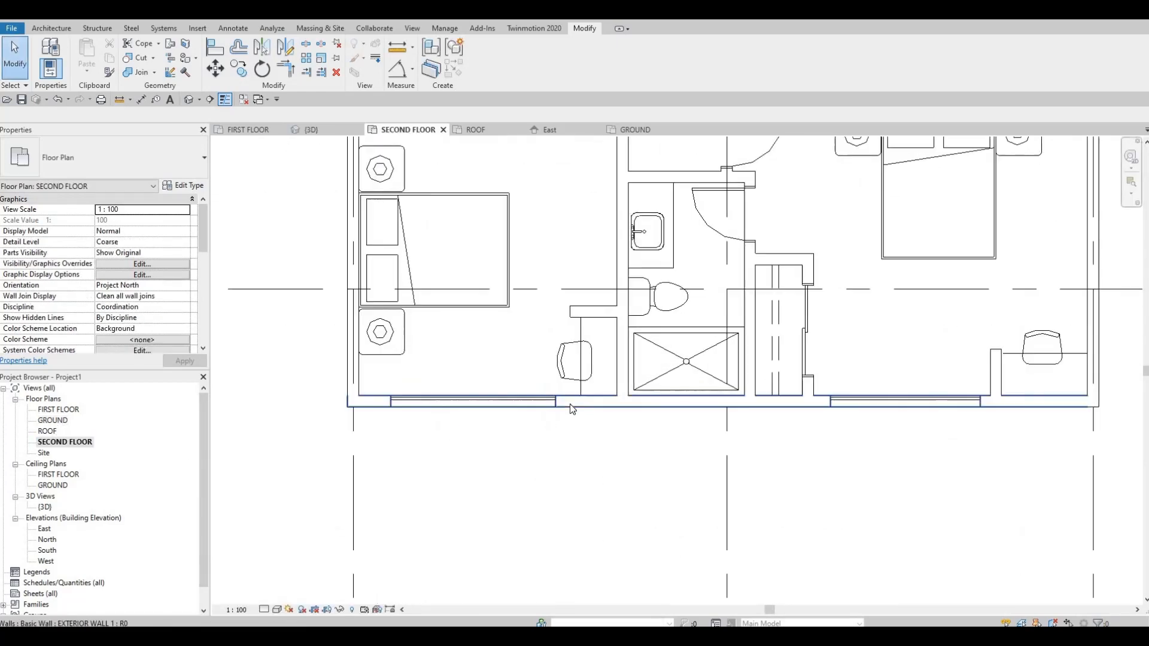
left_click(569, 404)
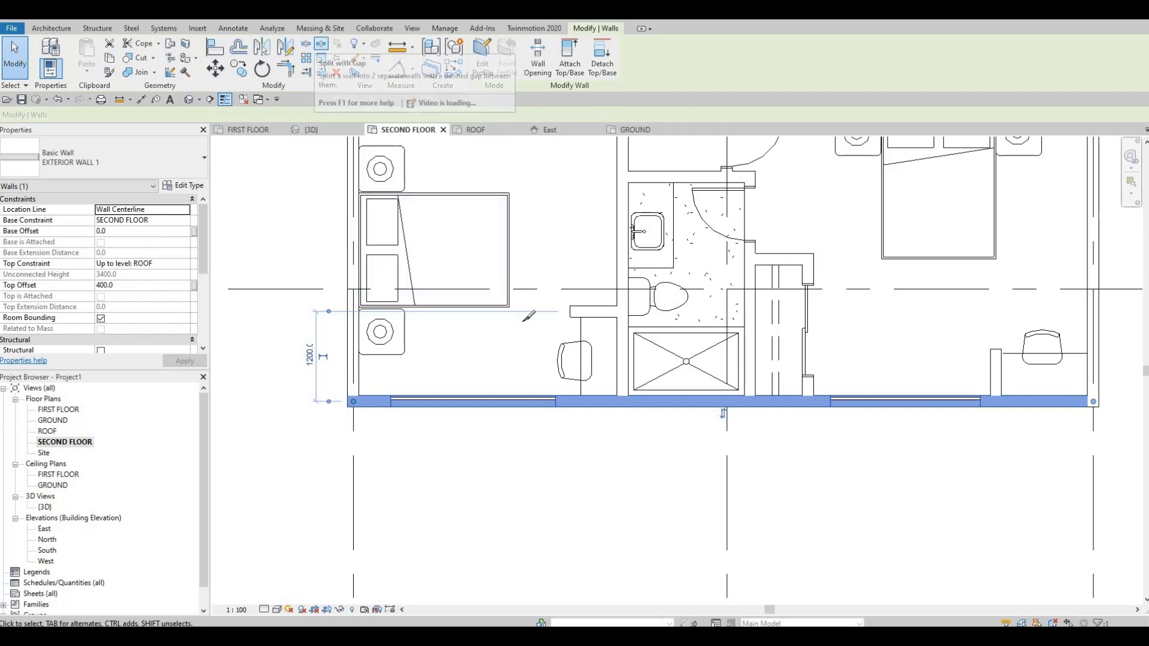
left_click(321, 48)
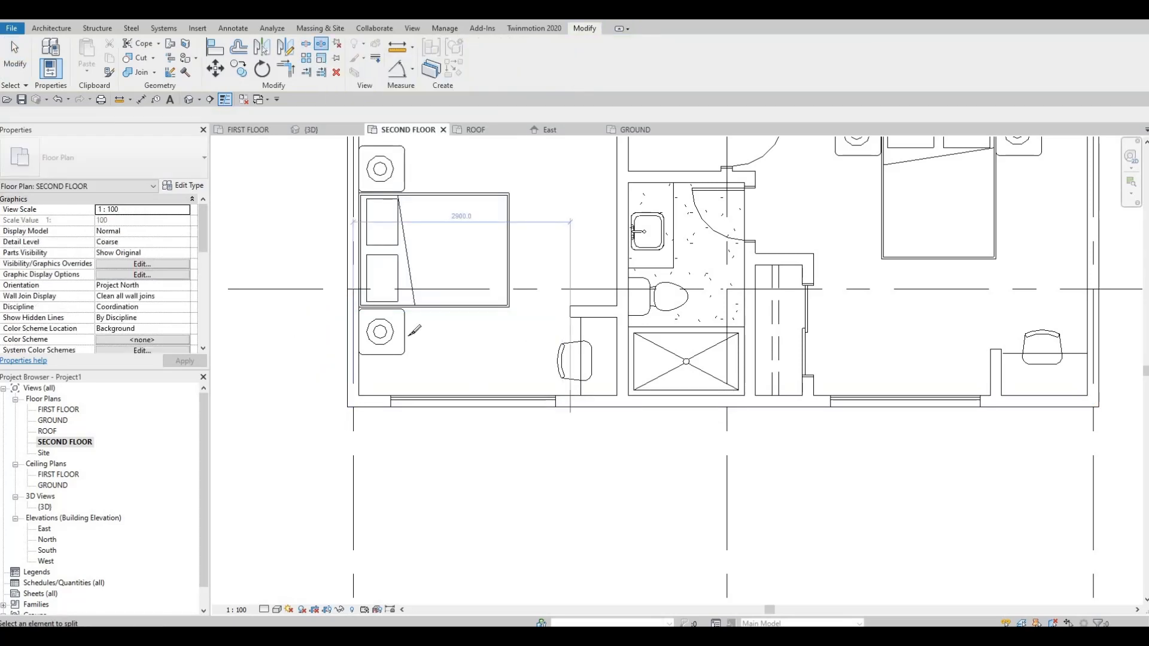
left_click(570, 403)
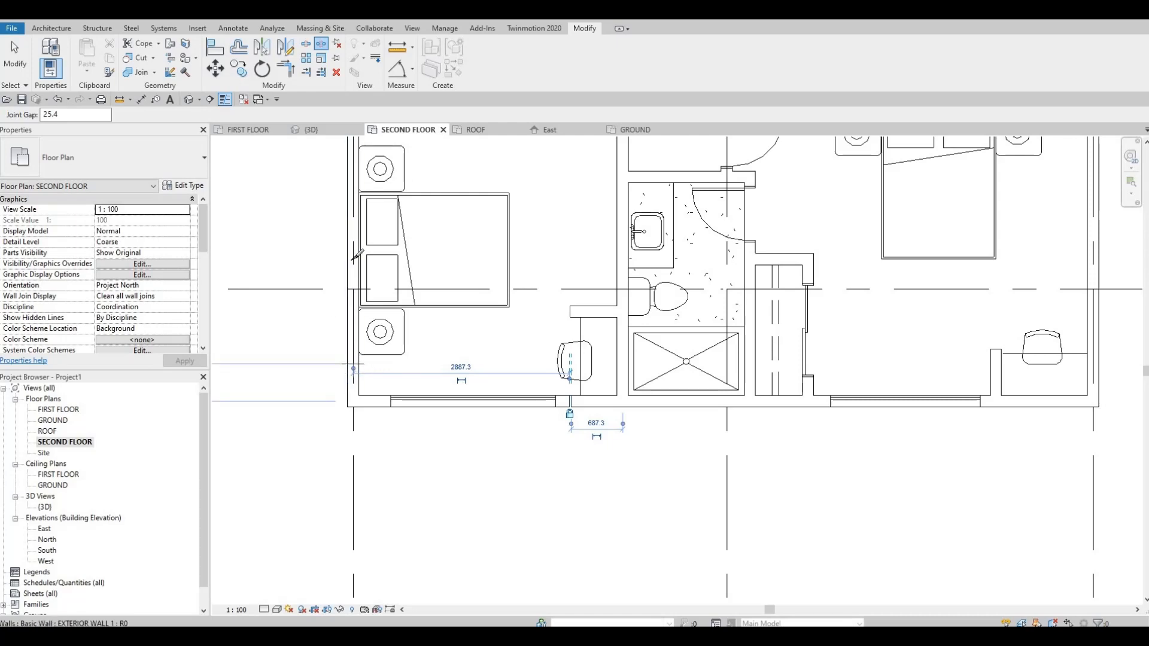
Split the bedroom's side exterior wall with a 25.4 mm gap beside the bed, slightly behind the grid line crossing it.
scroll(357, 256, "up", 2)
left_click(357, 267)
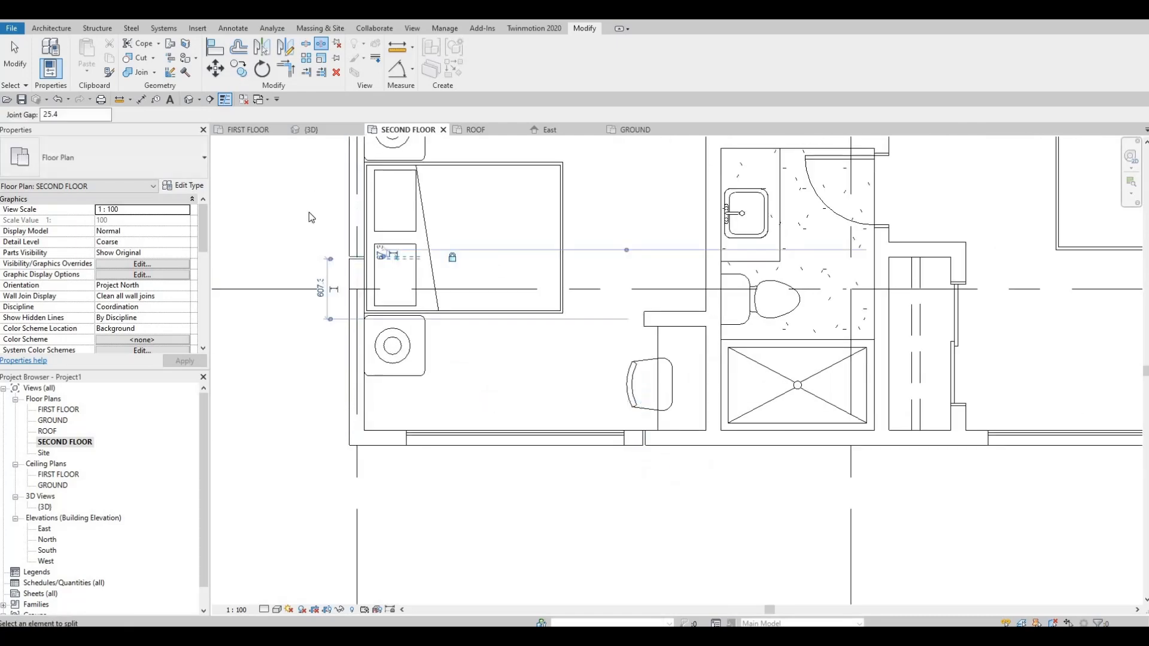
key("Escape")
key("Escape")
key("Escape")
Check the split walls in 3D and undo the side wall's split in the SECOND FLOOR plan.
left_click(189, 100)
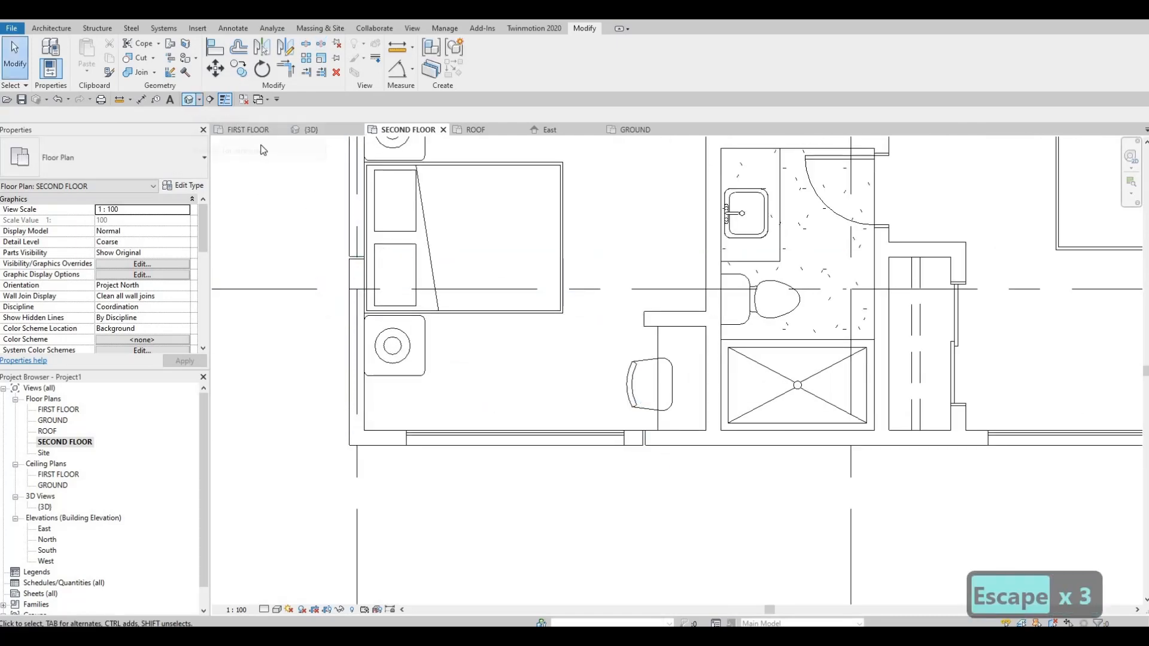
left_click(192, 99)
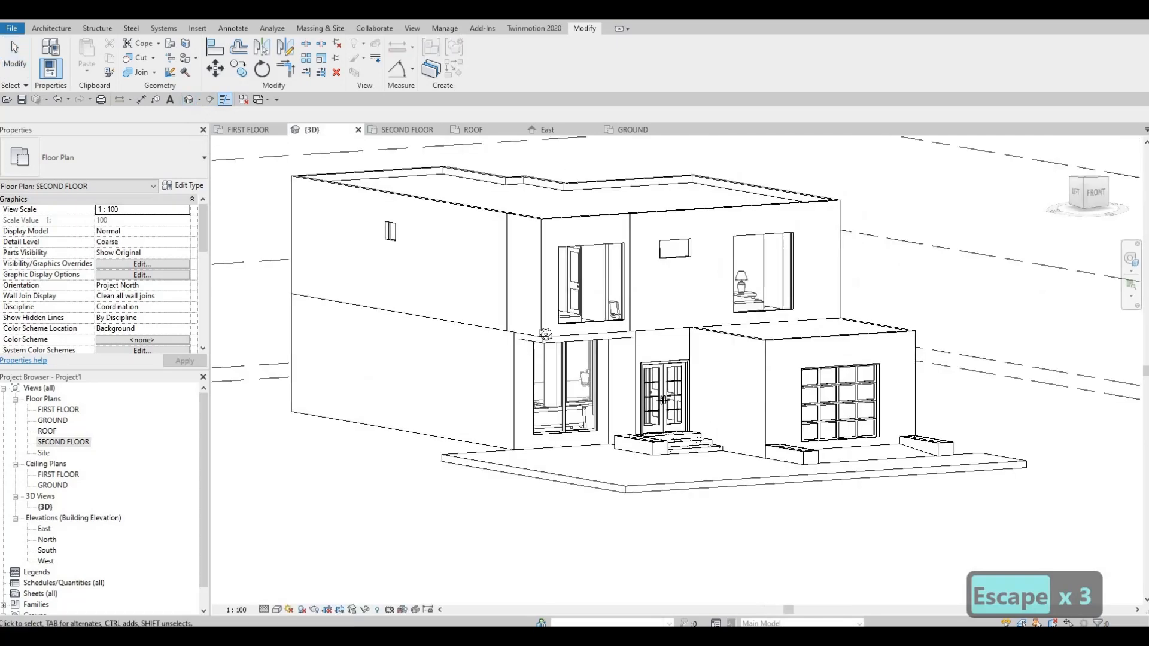
scroll(543, 321, "up", 5)
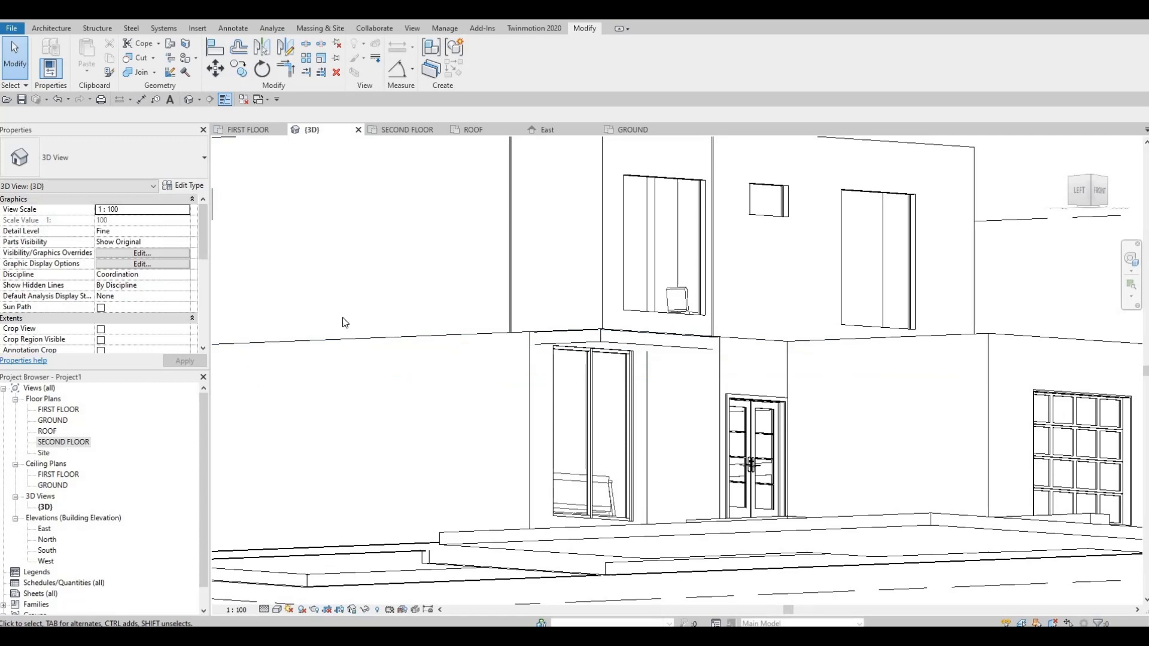
middle_click_drag(358, 264, 381, 318)
scroll(382, 318, "up", 2)
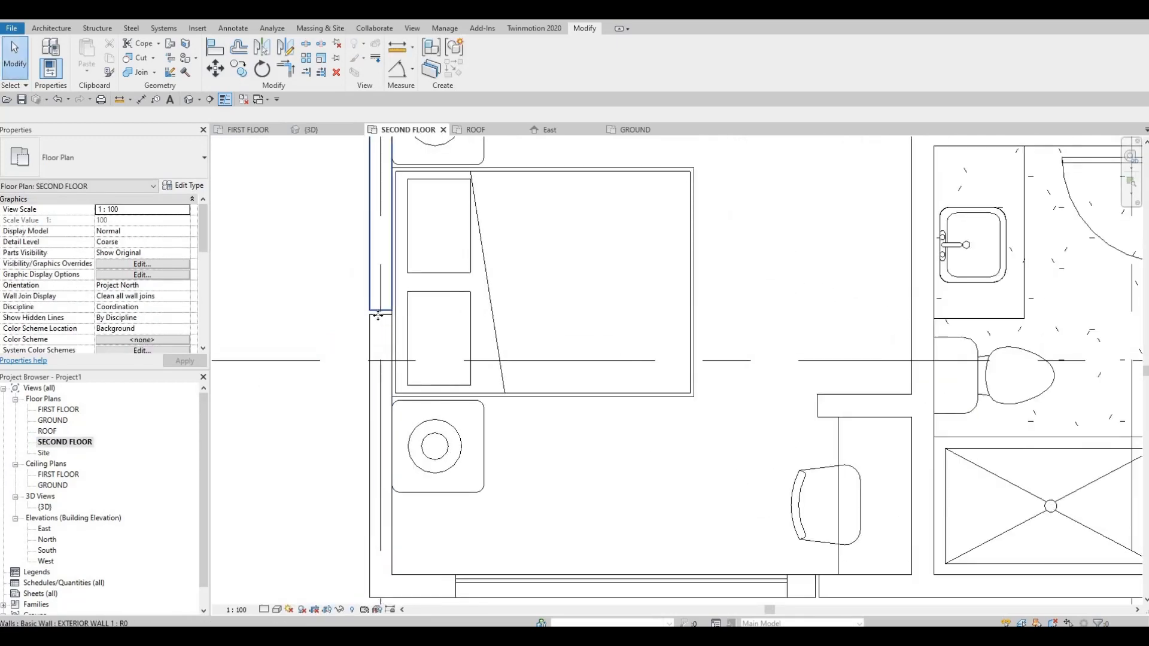
left_click(378, 315)
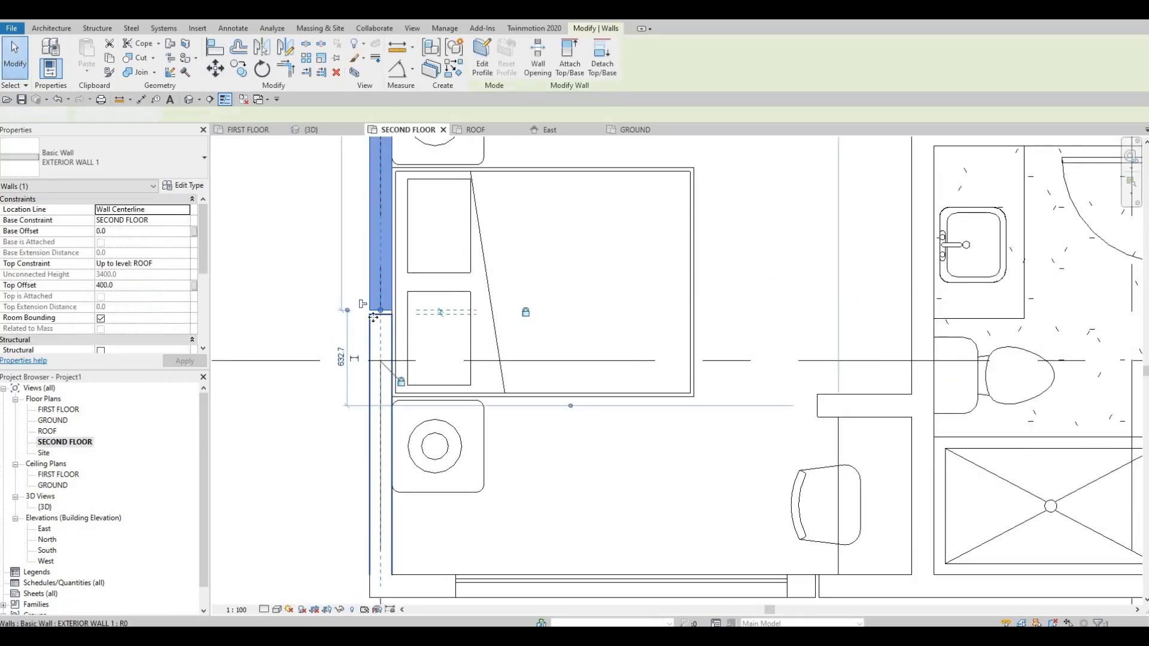
left_click(375, 320, "ctrl")
key("Escape")
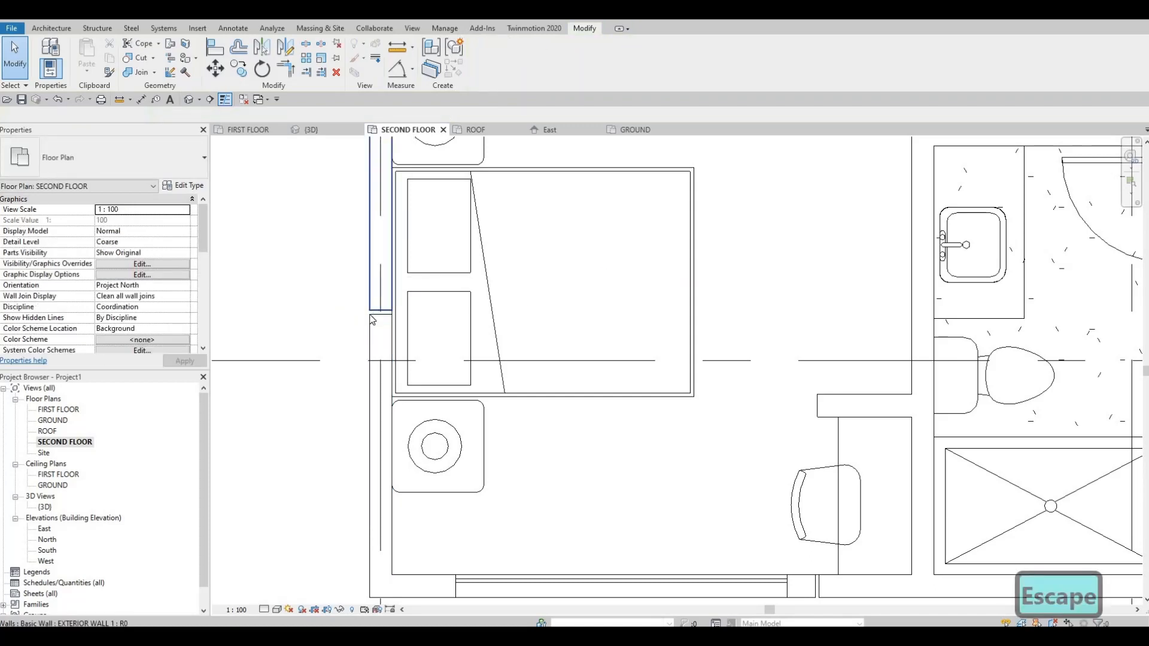
key("ctrl+z")
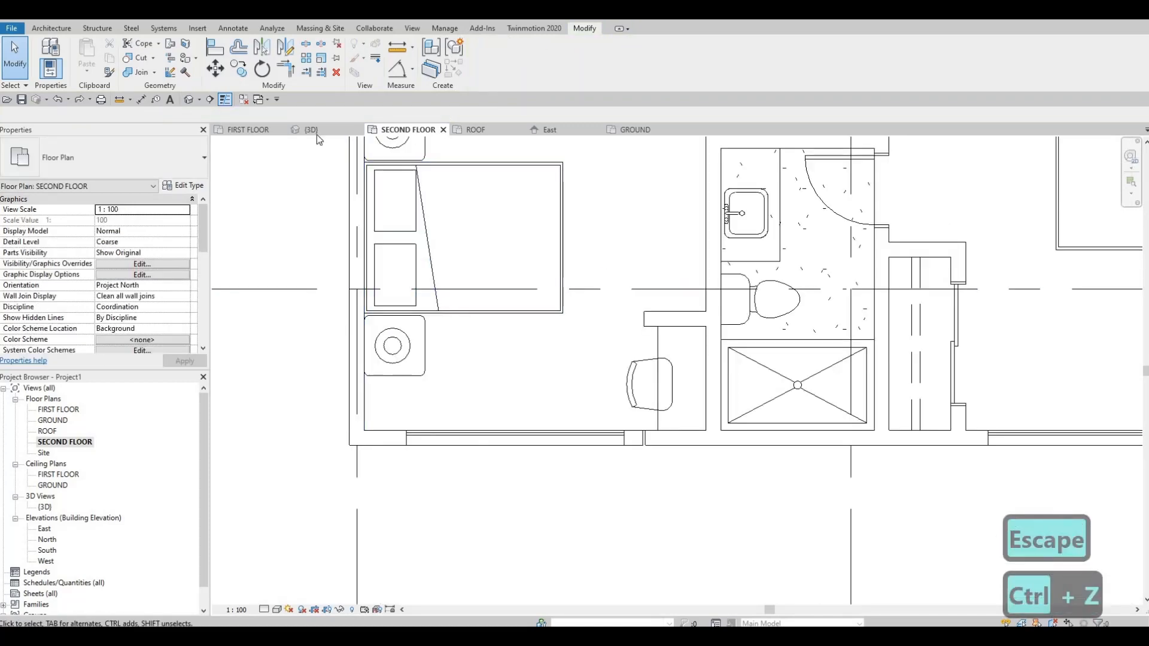
Split the bedroom's side exterior wall with a 25.4 mm gap just in front of the grid line crossing the bed.
key("s")
key("g")
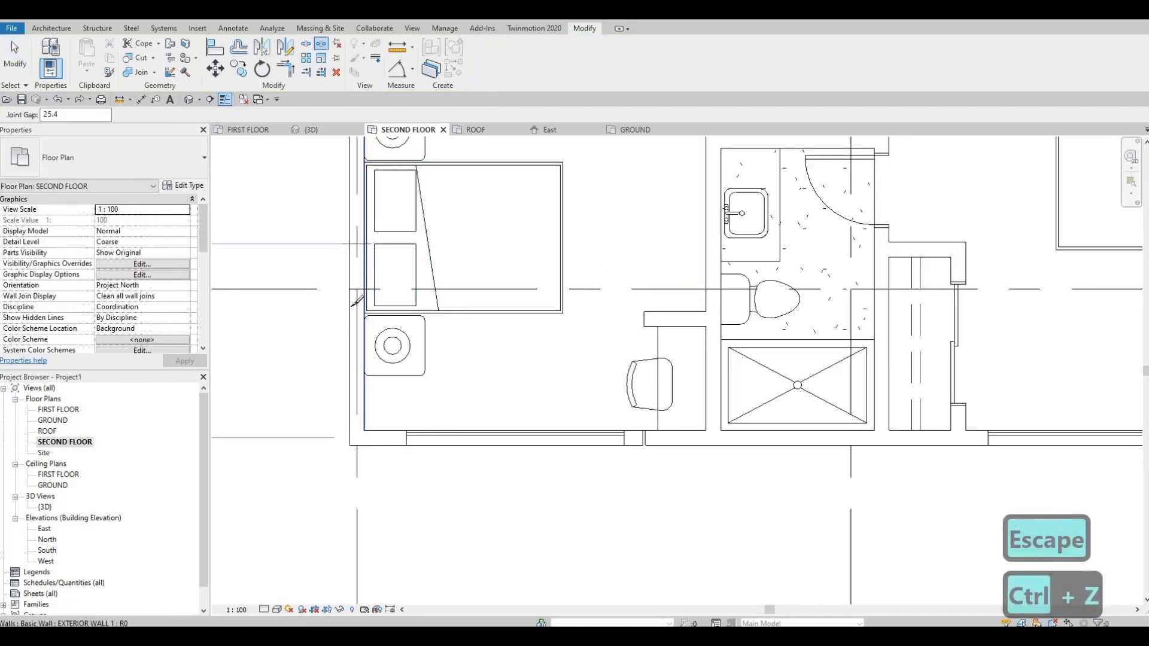
key("Escape")
key("Escape")
key("Escape")
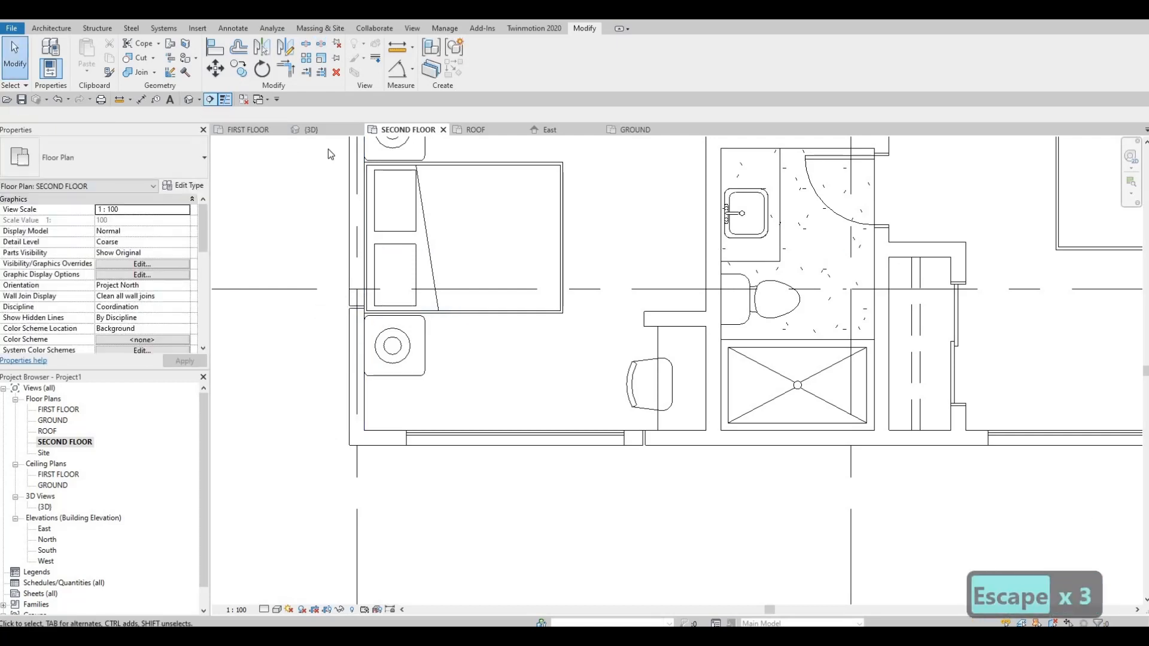
In 3D, set the base offset of the two split-off corner wall segments on the second floor to -200.
left_click(311, 129)
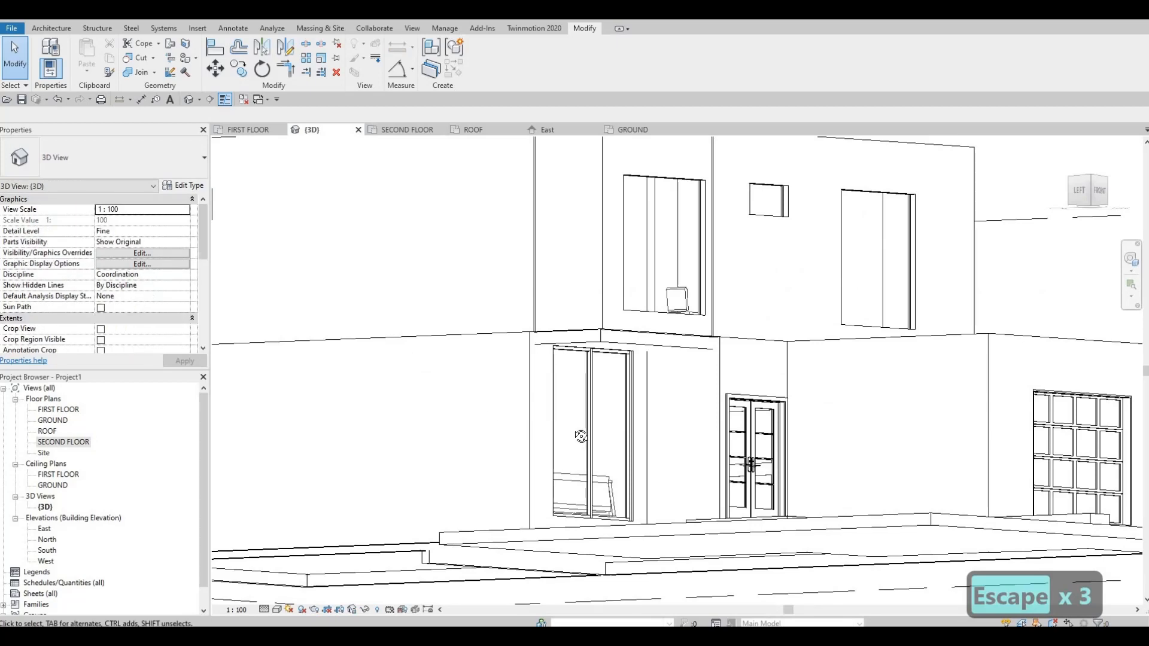
middle_click_drag(581, 436, 604, 307, "shift")
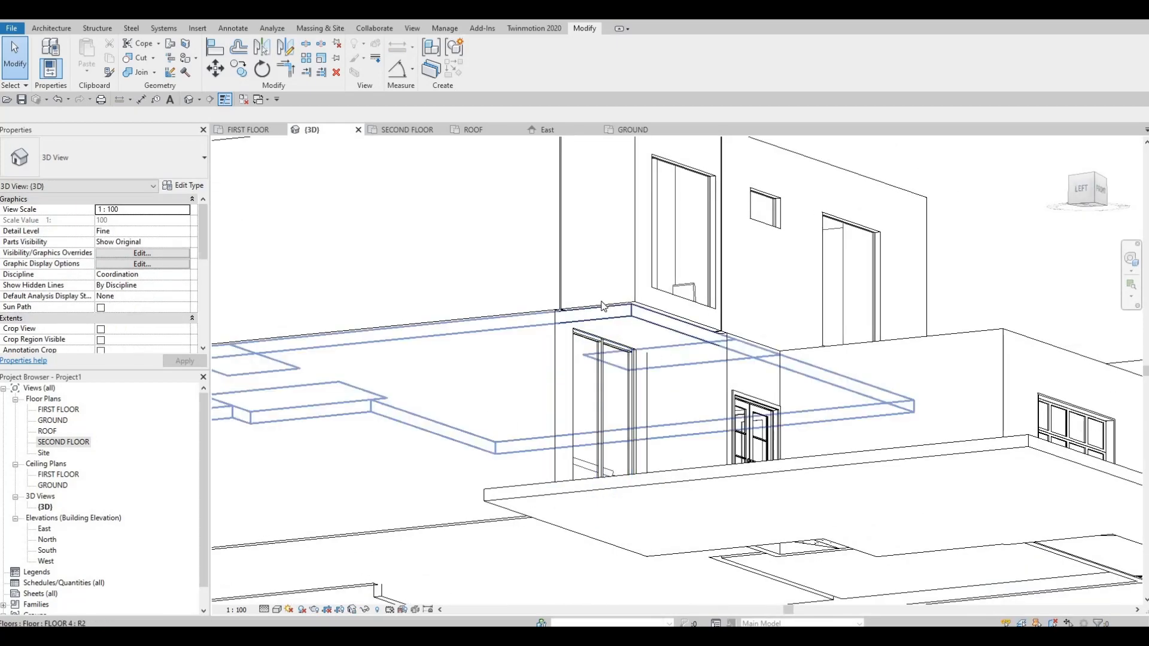
left_click(601, 299)
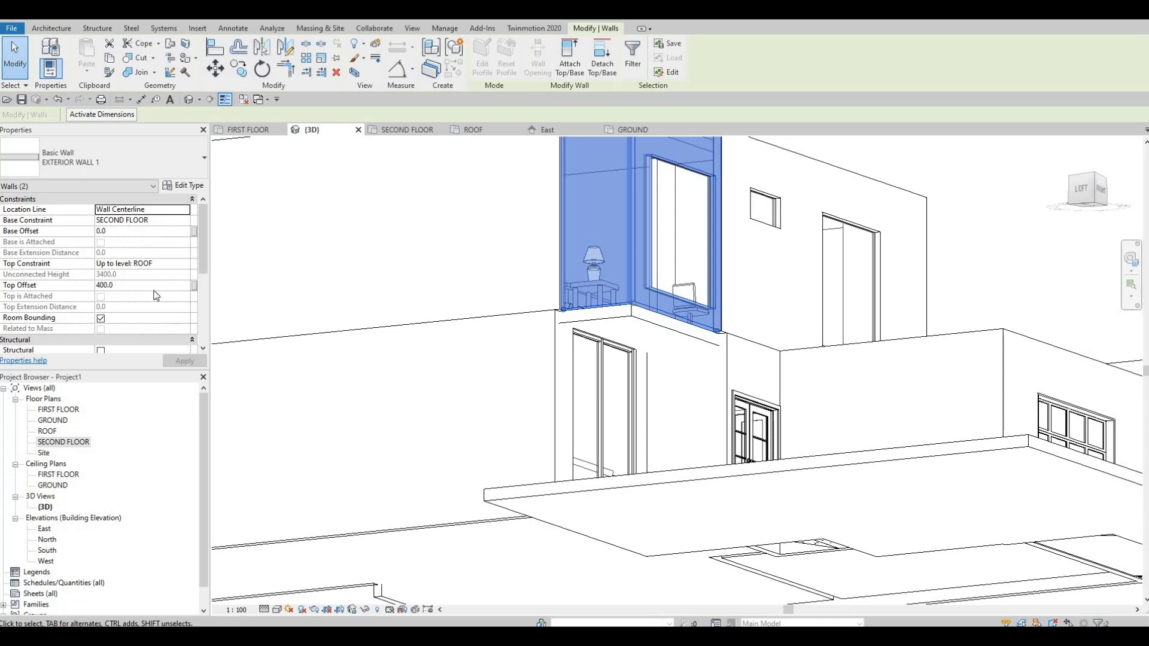
left_click(128, 231)
type("-200")
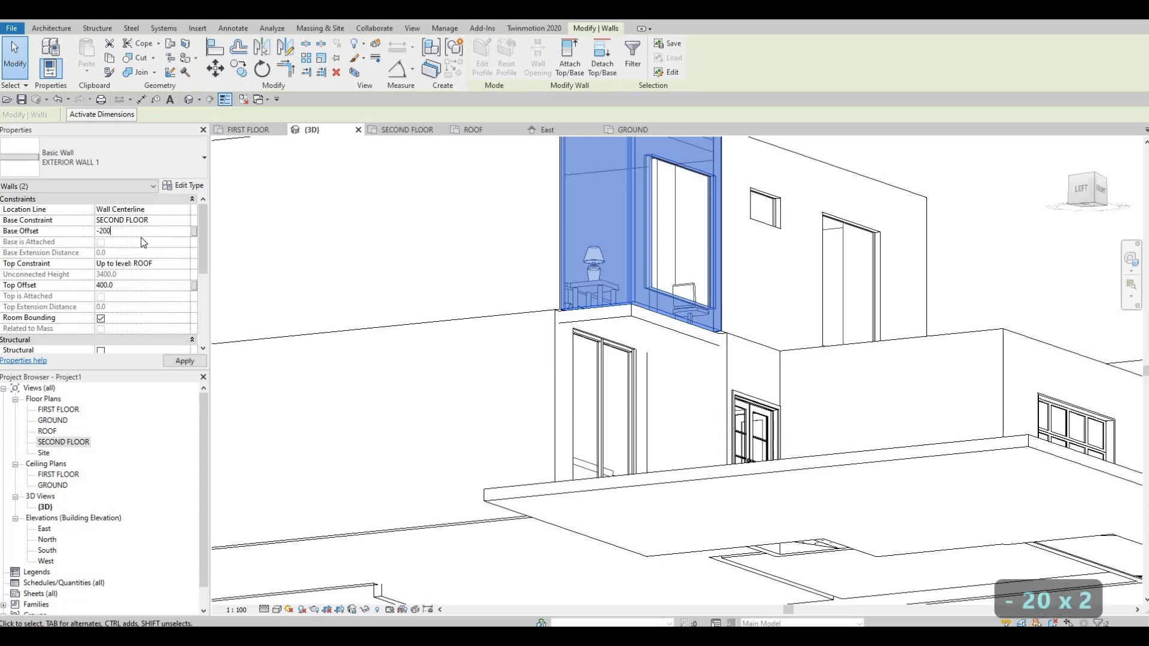
left_click(184, 361)
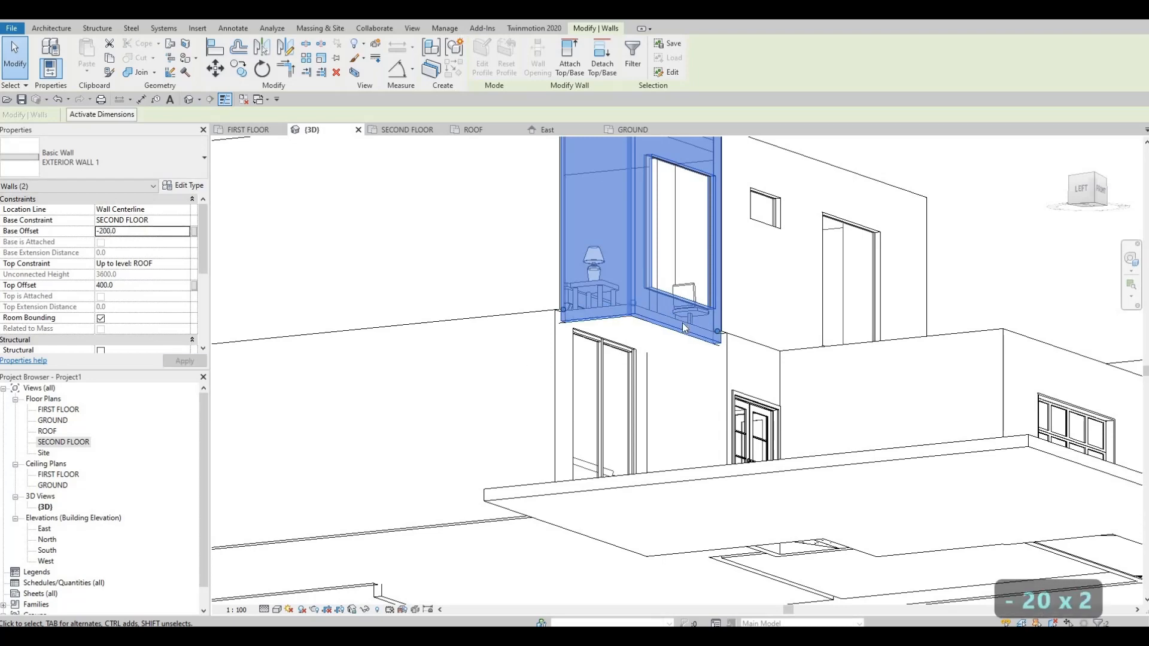
key("Escape")
key("Escape")
Inspect the lower edge of the corner wall segments and the gap beside the entrance in 3D.
middle_click_drag(554, 388, 681, 357, "shift")
scroll(651, 352, "up", 1)
scroll(681, 357, "up", 2)
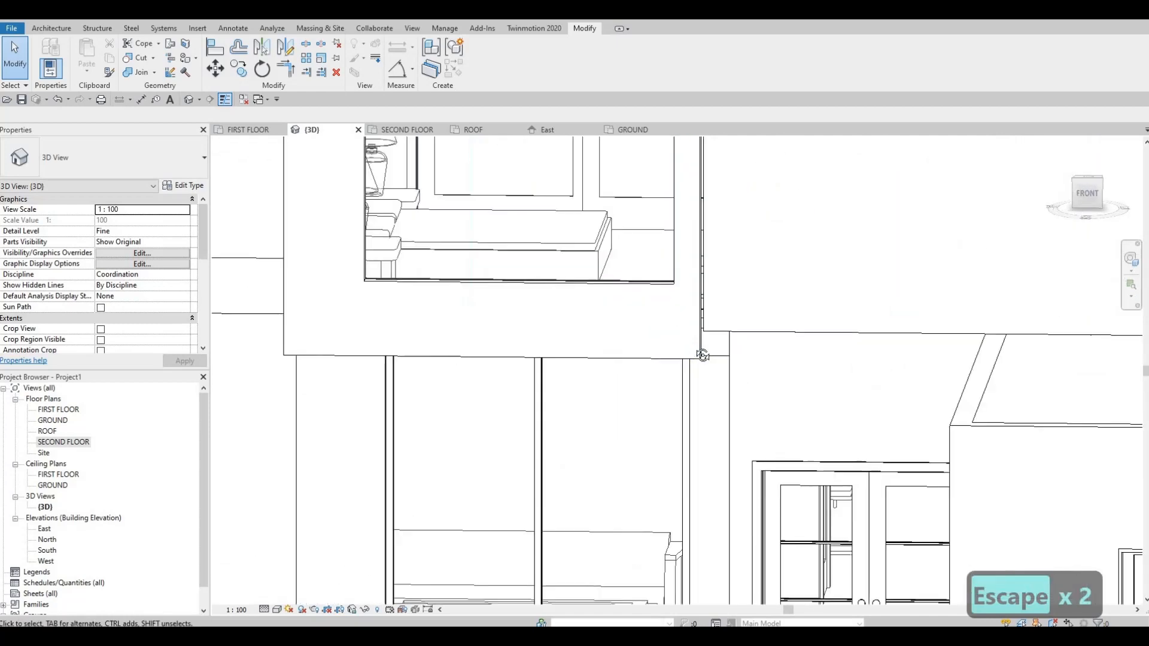
middle_click_drag(755, 320, 721, 332, "shift")
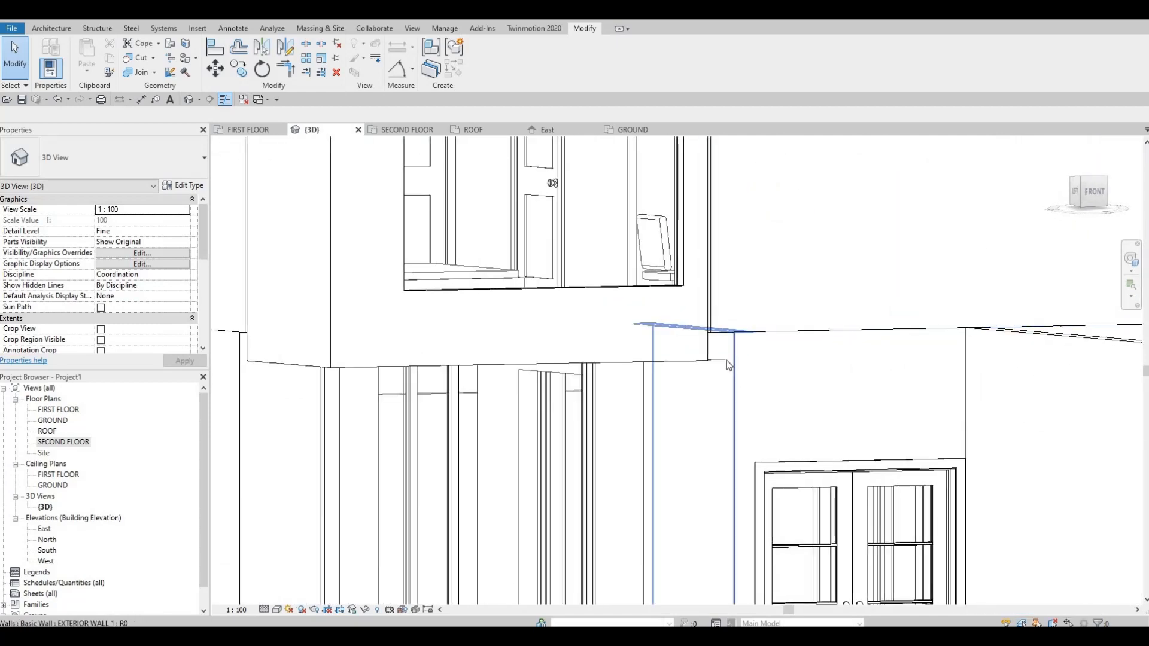
left_click(712, 317)
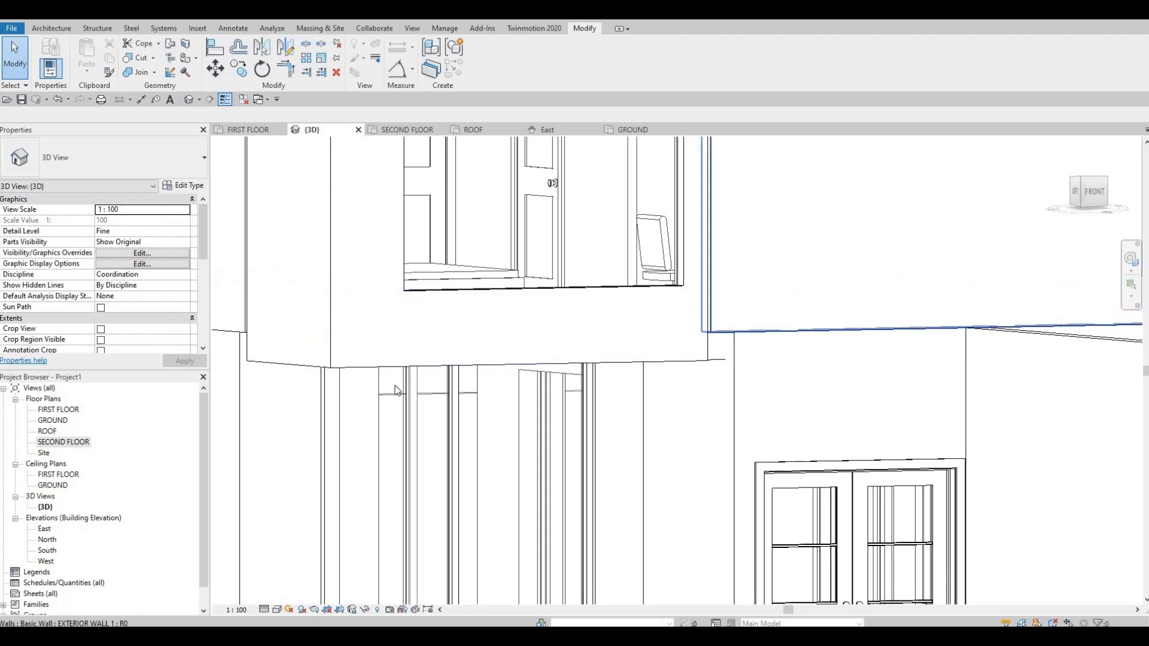
In the SECOND FLOOR plan, move the front exterior wall's split gap toward the shower, past the inner edge of the desk.
key("Escape")
key("Escape")
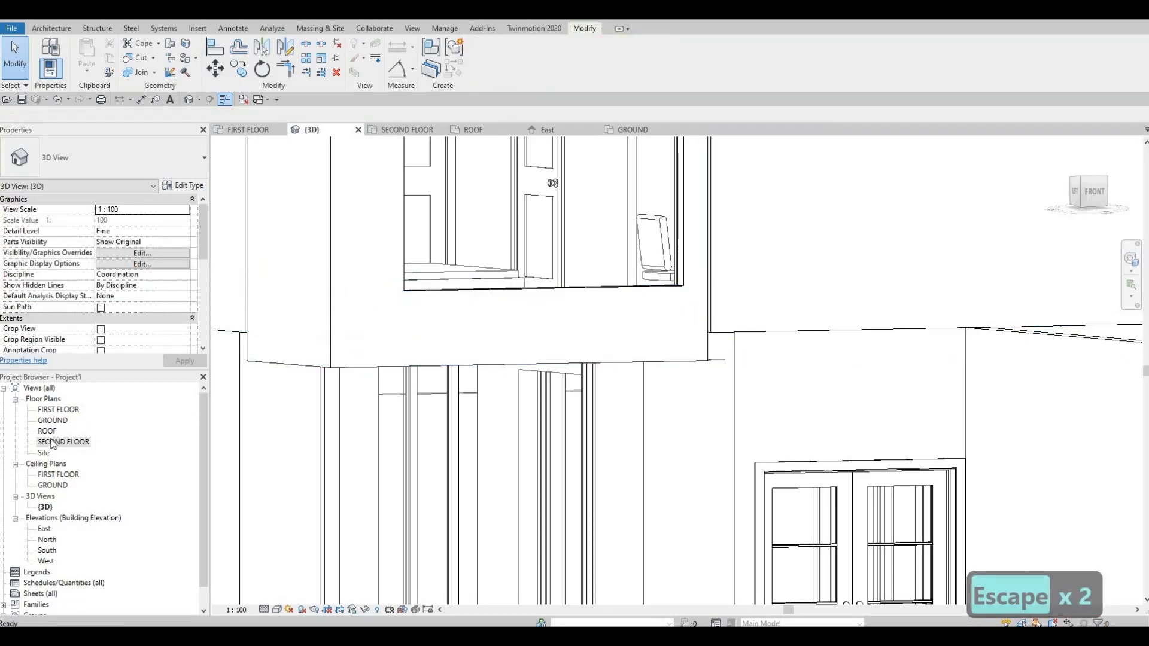
double_click(52, 442)
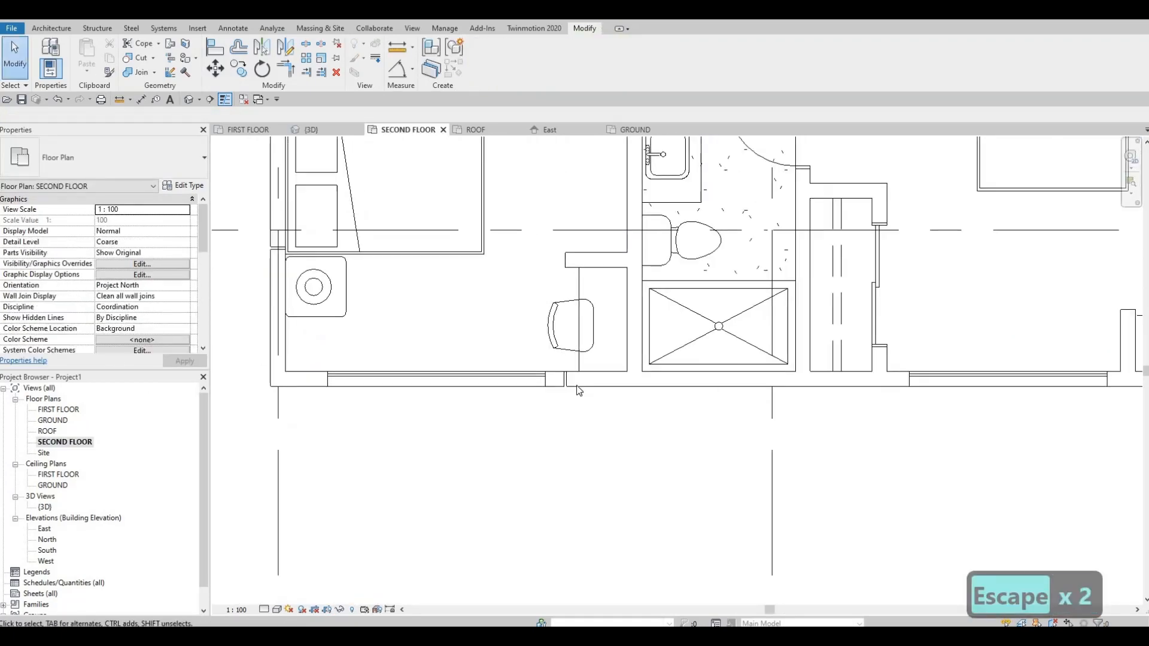
left_click(569, 383)
scroll(569, 383, "up", 2)
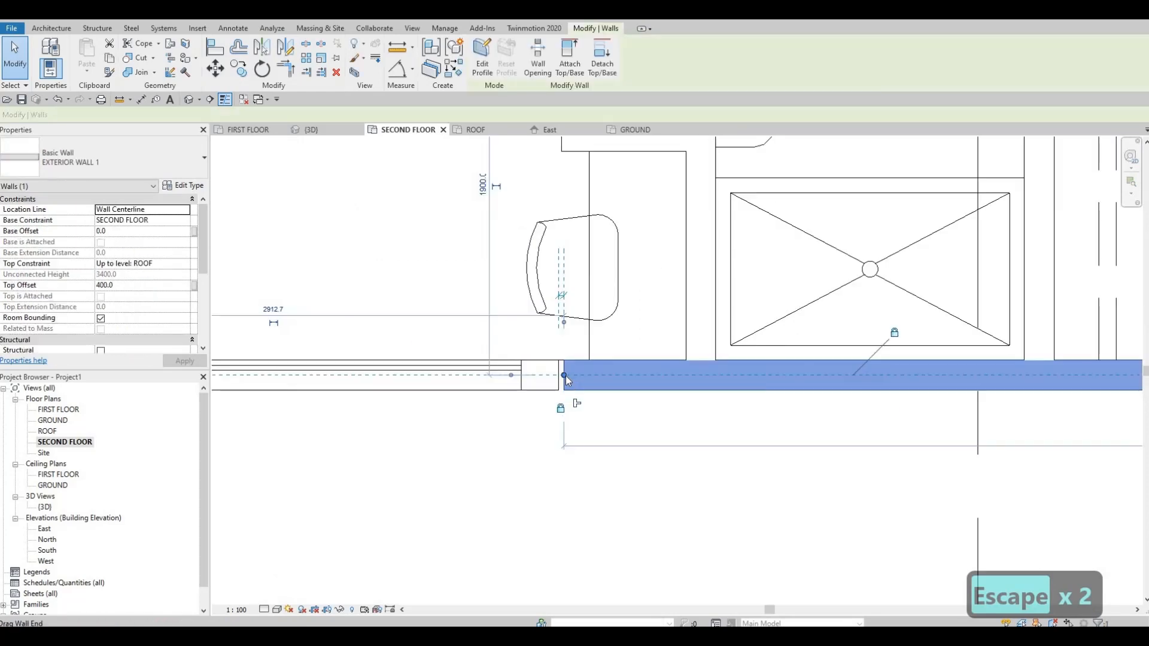
left_click_drag(564, 376, 630, 380)
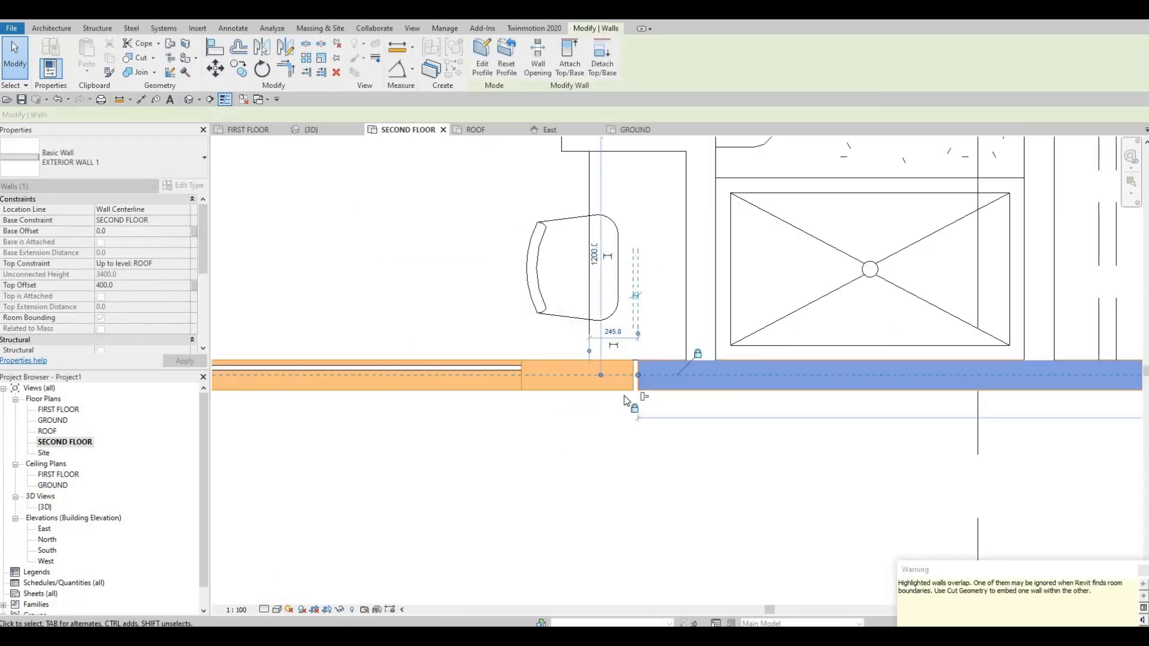
key("Escape")
key("Escape")
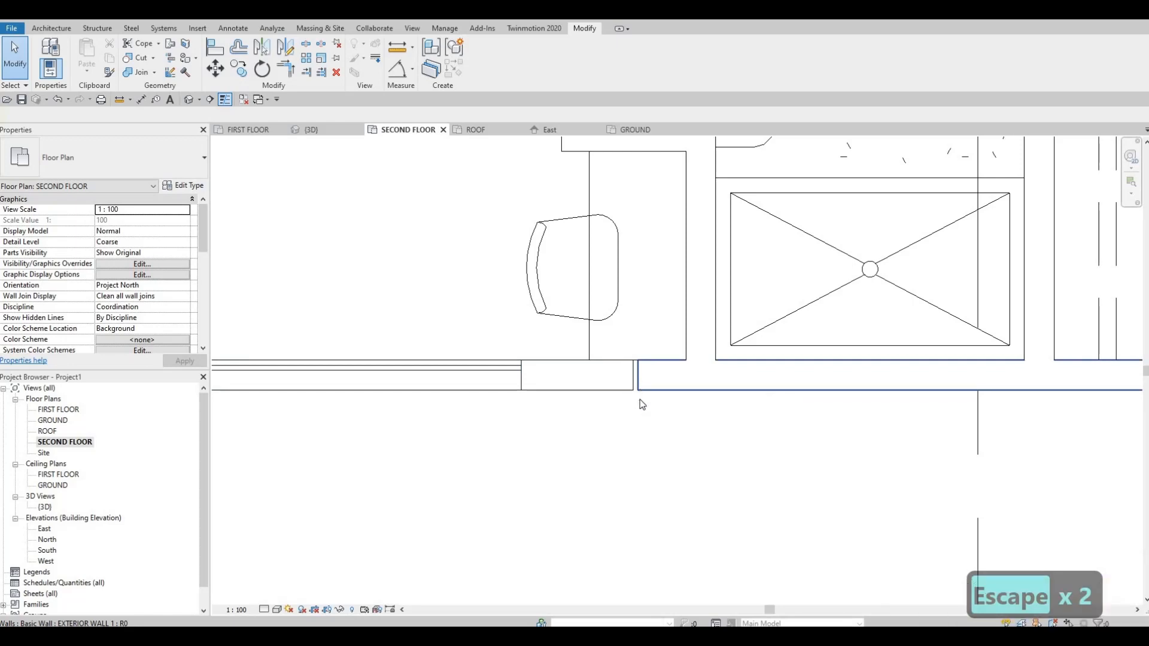
left_click(640, 399)
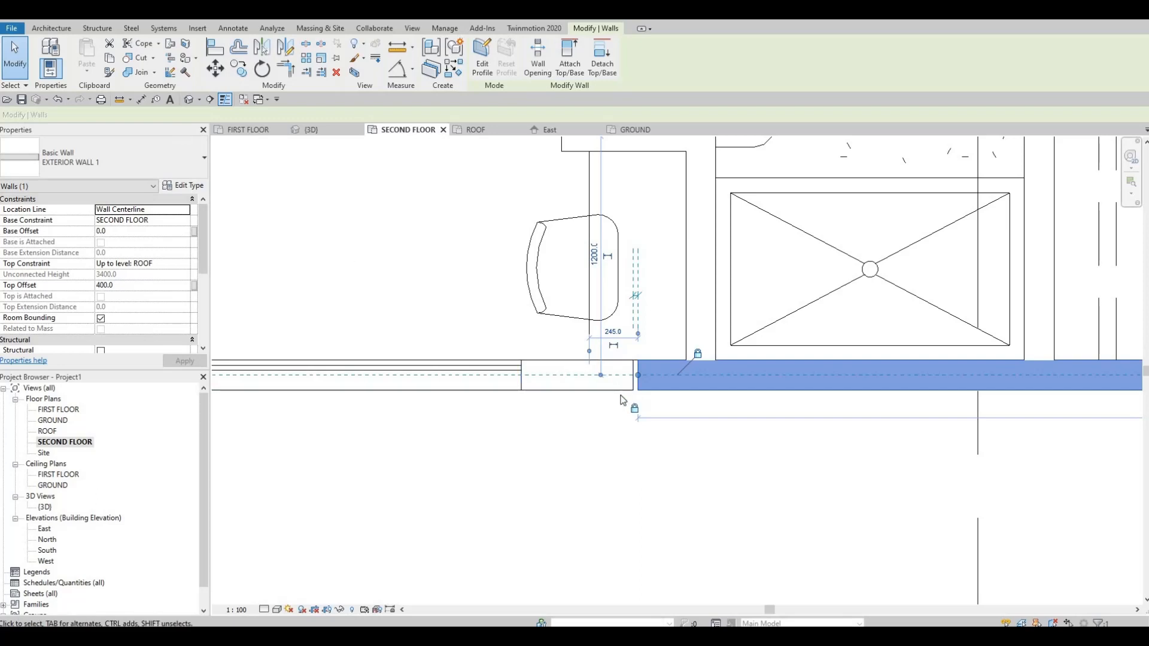
key("Escape")
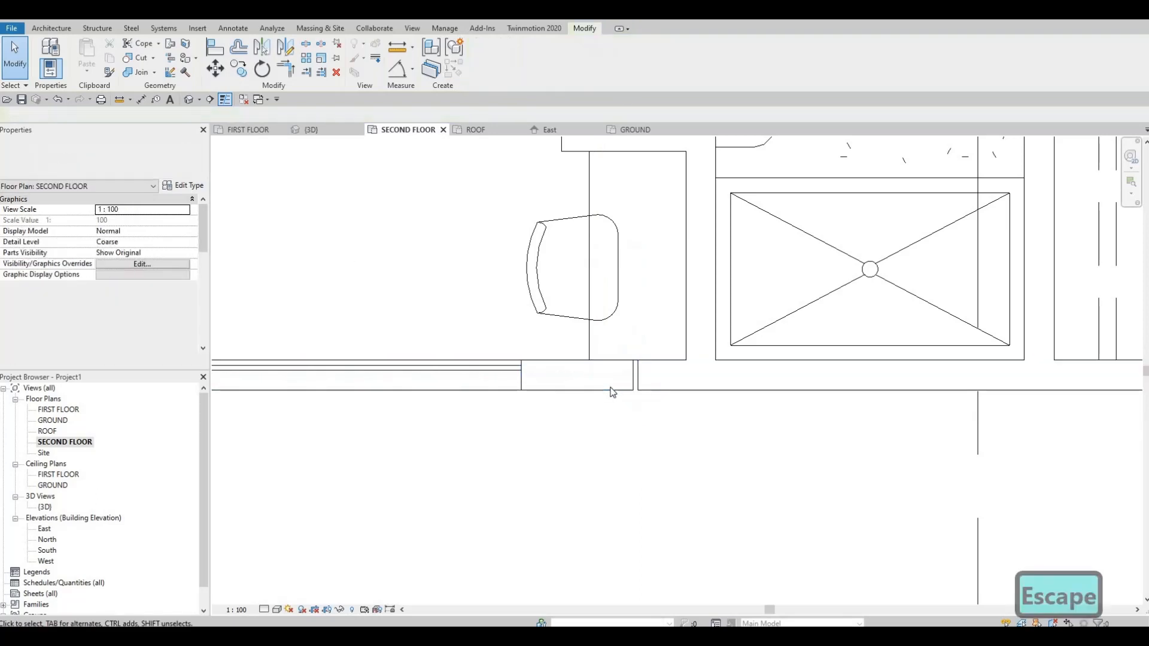
Shorten the lowered front corner wall to 3140 mm and allow its end to join, removing the constraints to close the gap.
left_click(623, 386)
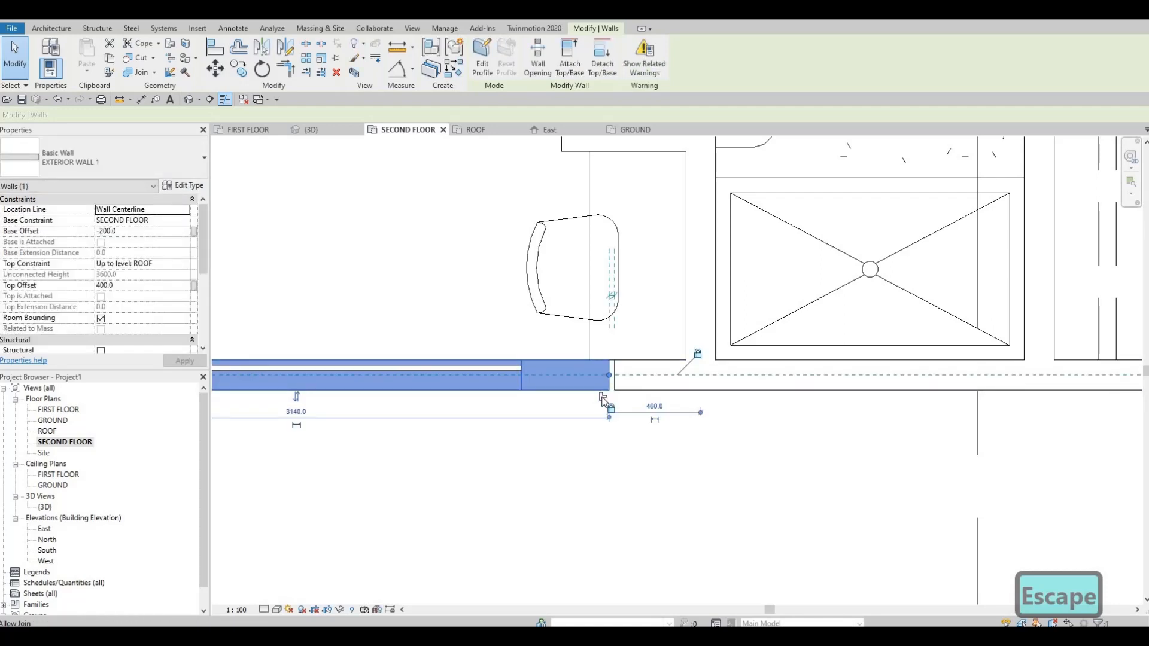
left_click_drag(602, 399, 609, 400)
key("Escape")
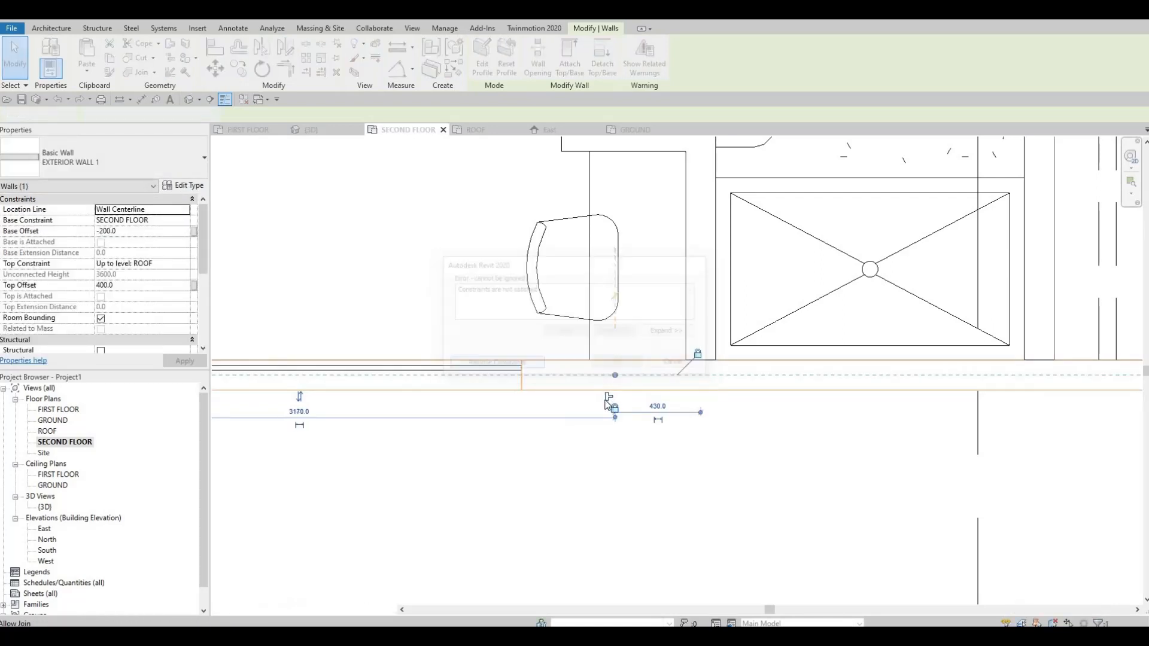
key("Escape")
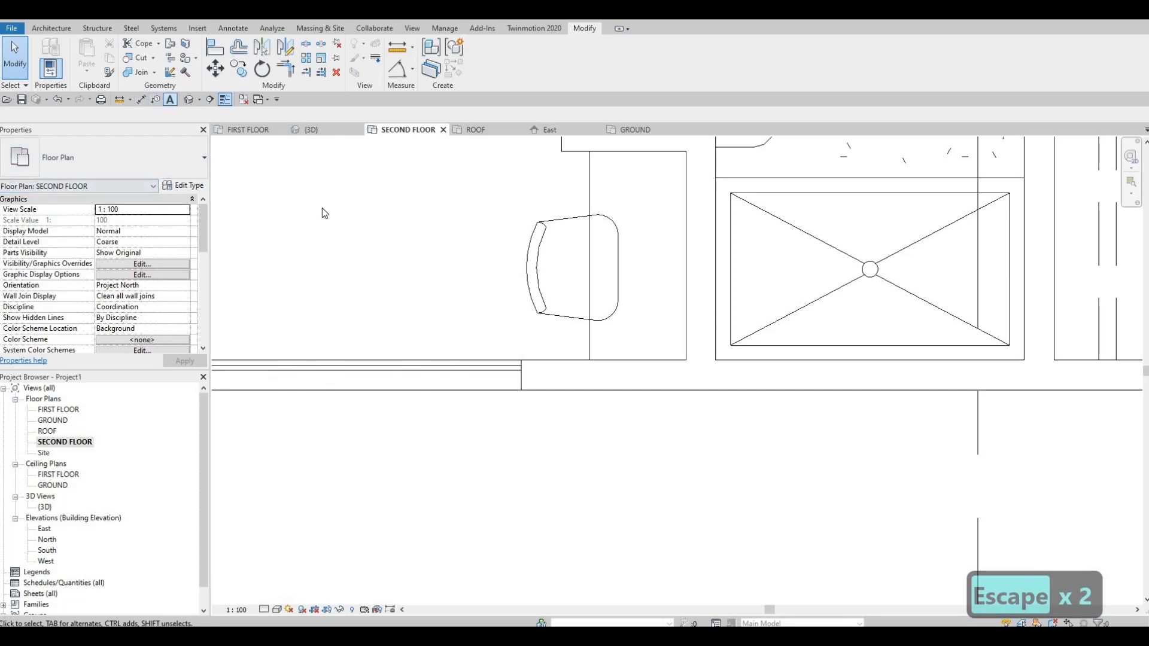
Check the front wall's lower edge in 3D and the side wall's gap in the SECOND FLOOR plan and 3D.
left_click(318, 129)
middle_click_drag(371, 195, 386, 152, "shift")
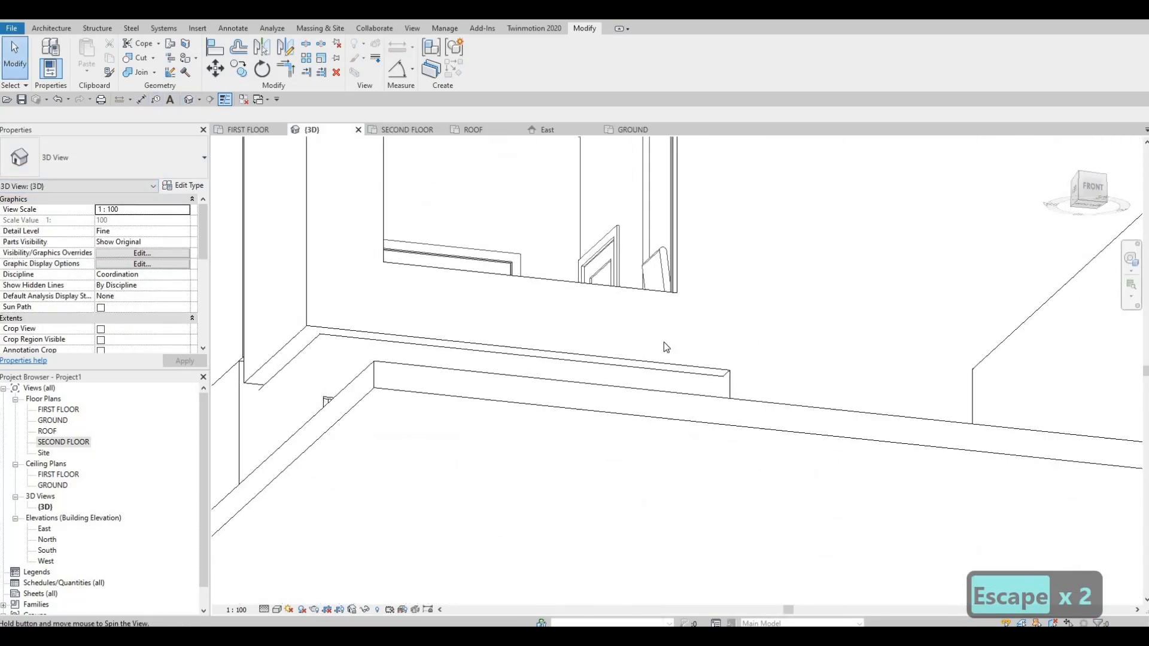
left_click(696, 367)
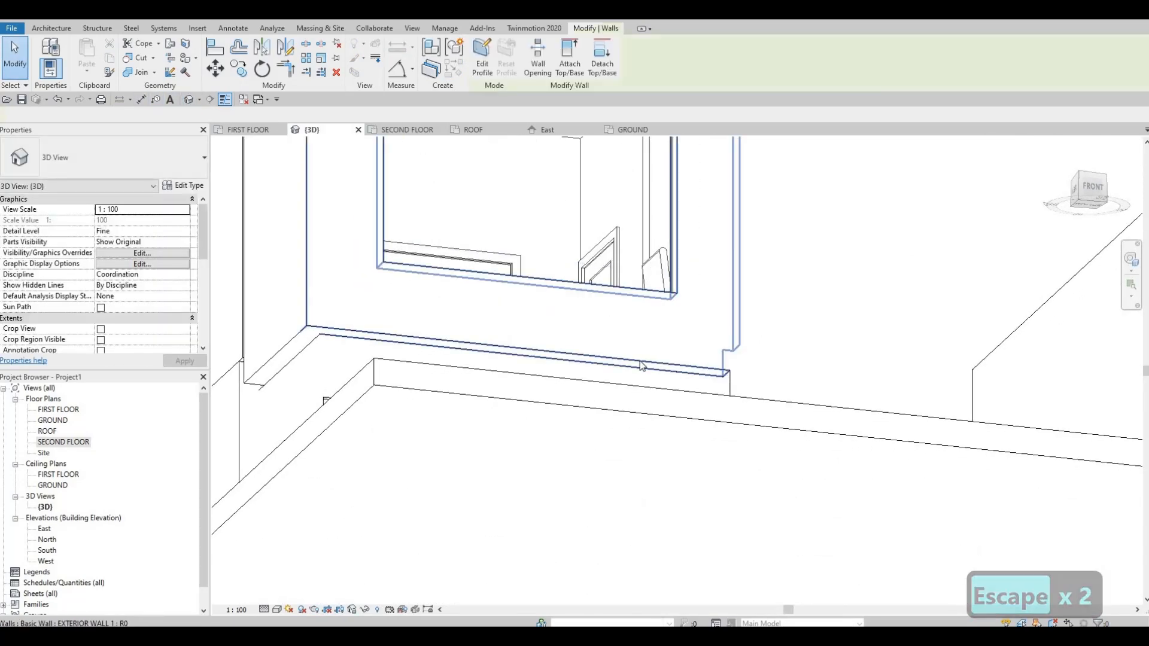
key("Escape")
middle_click_drag(537, 400, 722, 390, "shift")
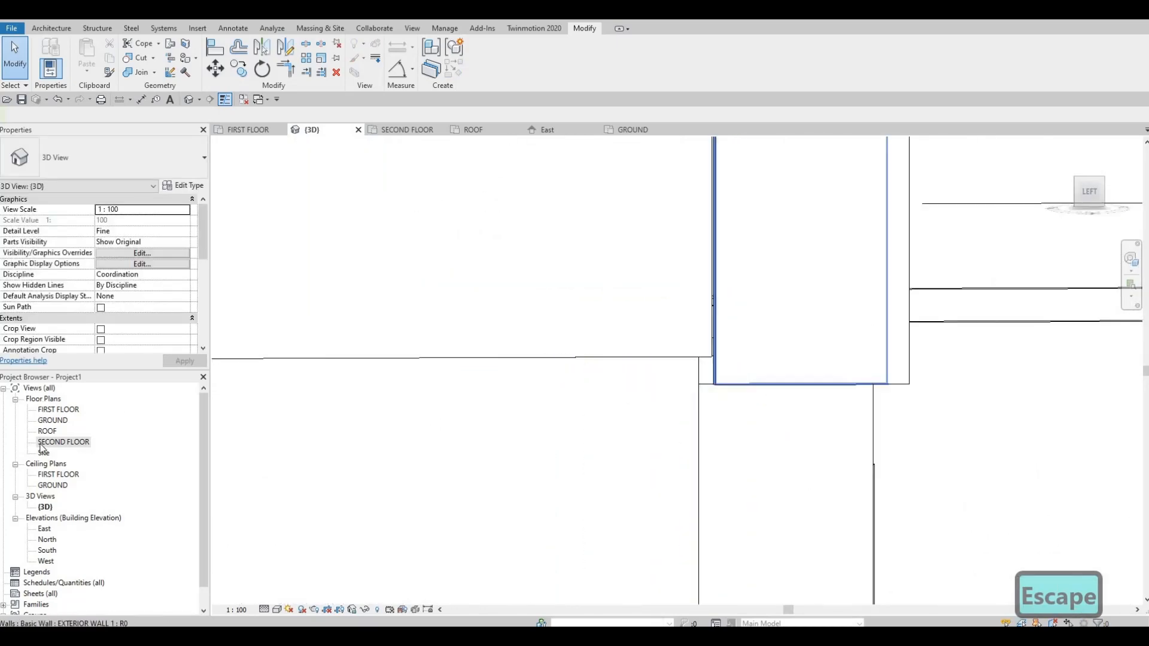
middle_click_drag(724, 462, 1107, 542)
scroll(1107, 542, "down", 1)
middle_click_drag(671, 330, 641, 408)
scroll(646, 356, "up", 2)
left_click(649, 351)
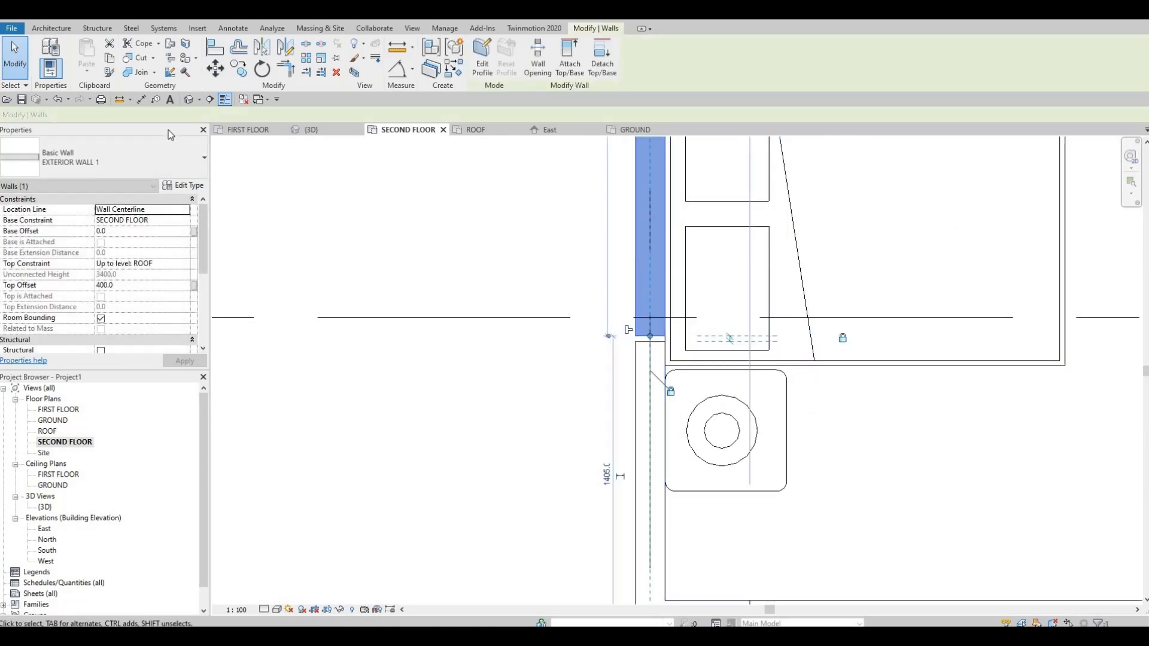
left_click(311, 129)
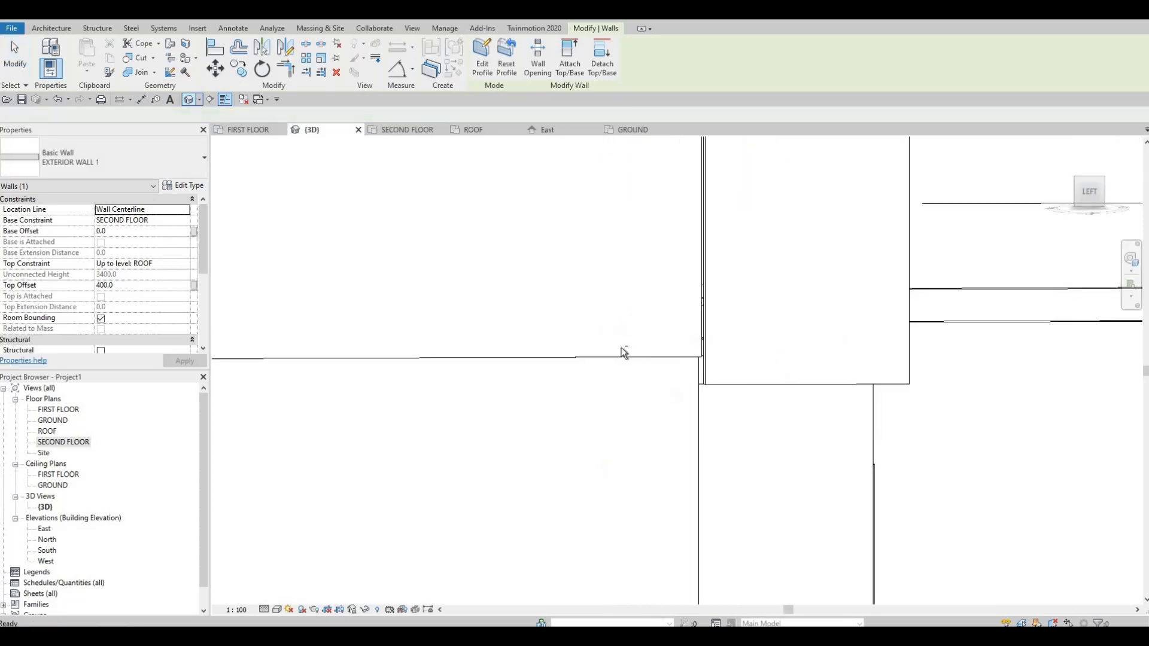
middle_click_drag(649, 323, 34, 294, "shift")
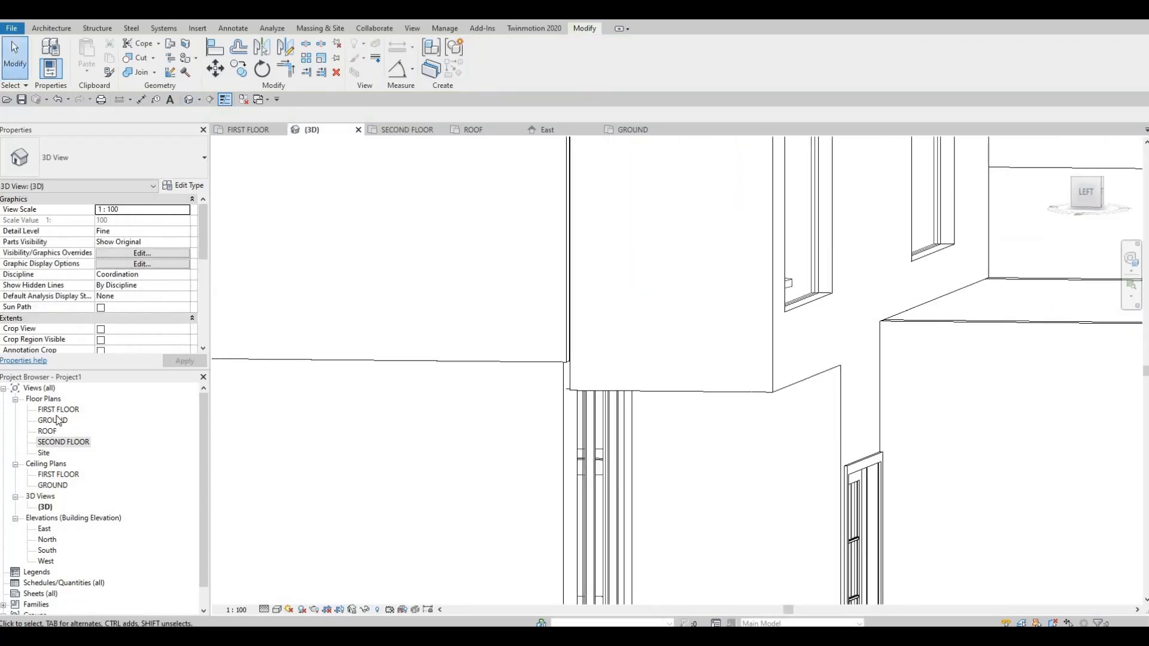
In the SECOND FLOOR plan, move the side wall's split to the grid line and allow the join, removing the constraints to close the gap.
double_click(46, 445)
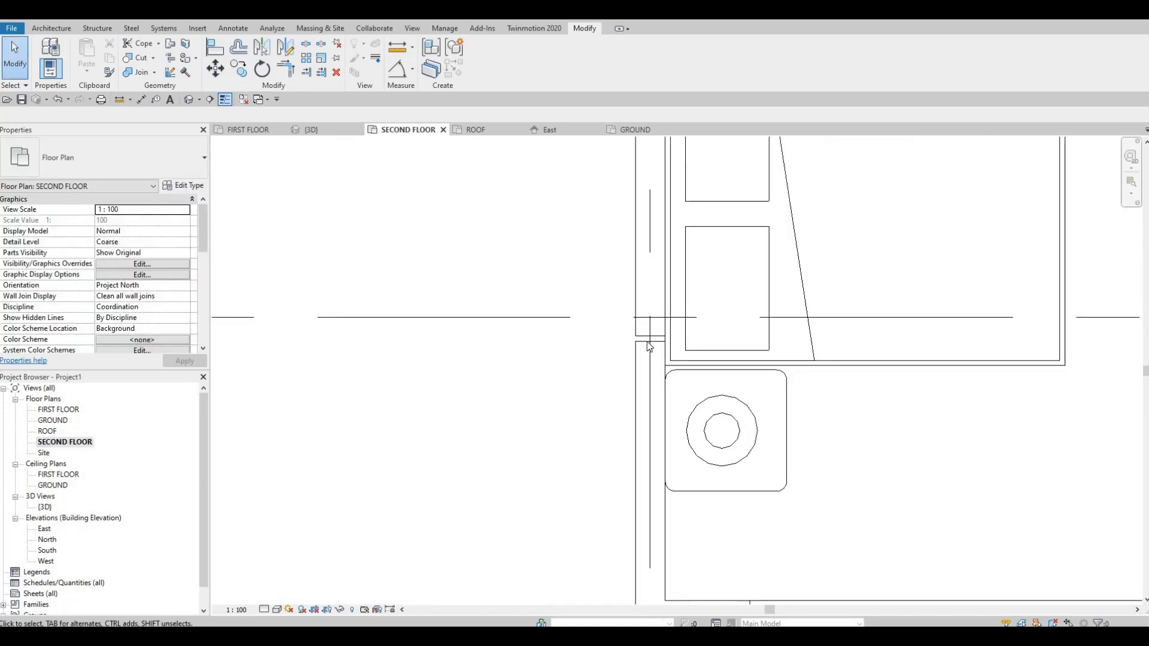
left_click(650, 346)
left_click_drag(648, 330, 650, 317)
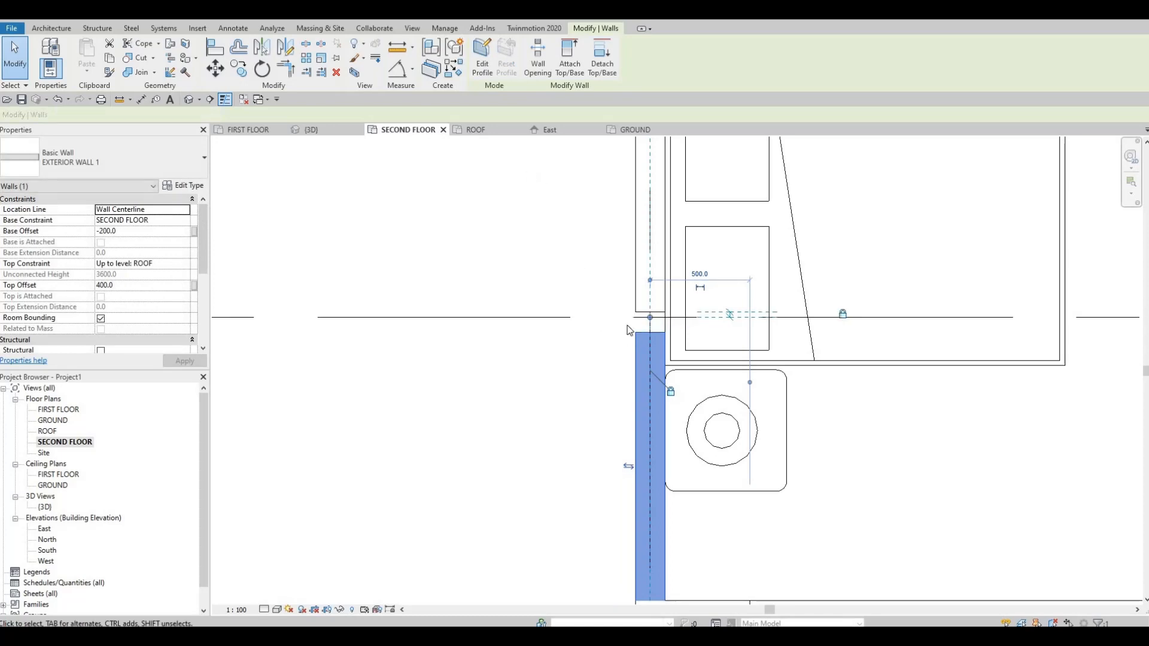
key("Escape")
left_click(628, 309)
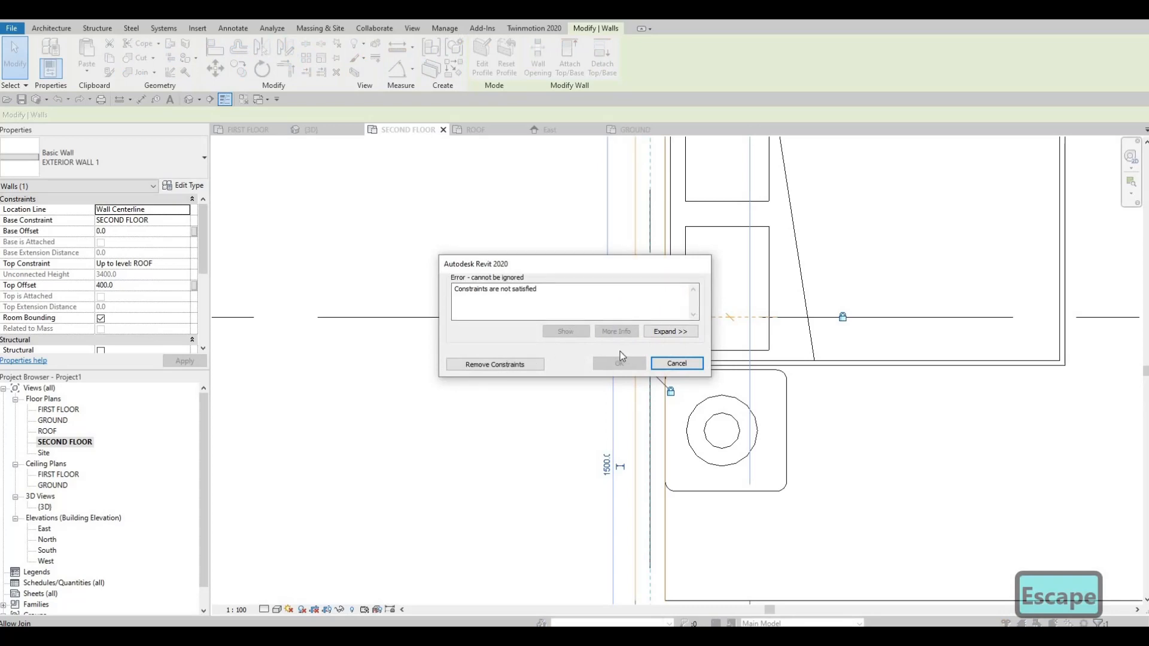
left_click(677, 363)
key("Escape")
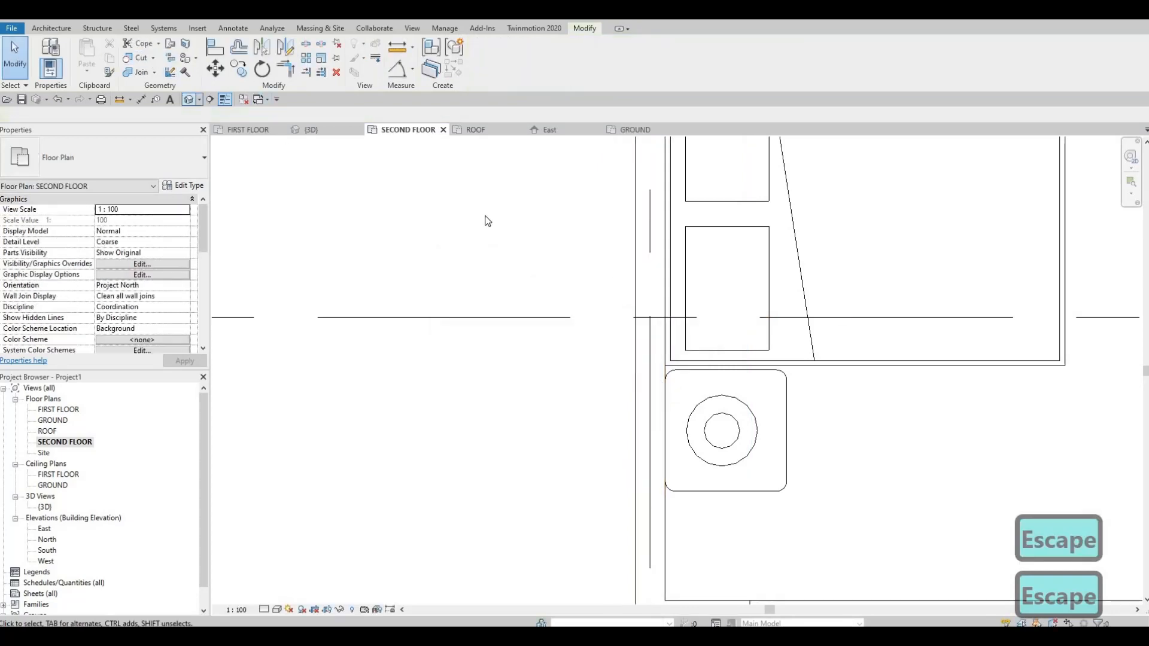
Inspect the second-floor corner walls, the entrance and the garage from the front and side in 3D.
middle_click_drag(592, 225, 639, 282, "shift")
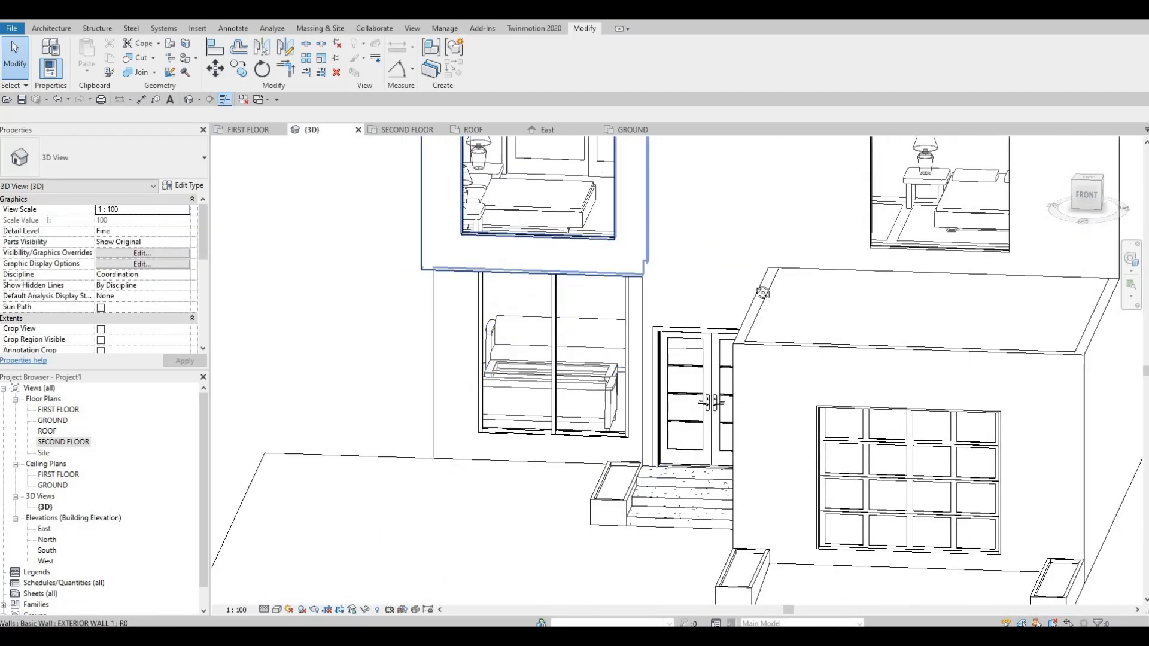
middle_click_drag(782, 216, 540, 149, "shift")
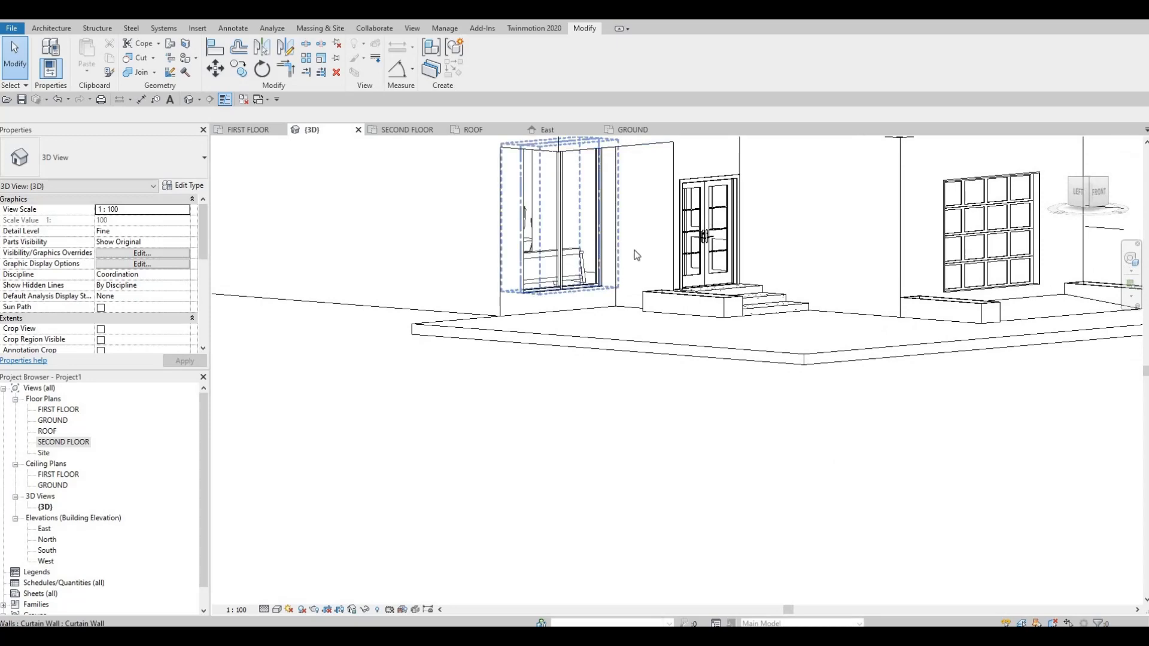
middle_click_drag(631, 240, 722, 412)
scroll(691, 333, "down", 2)
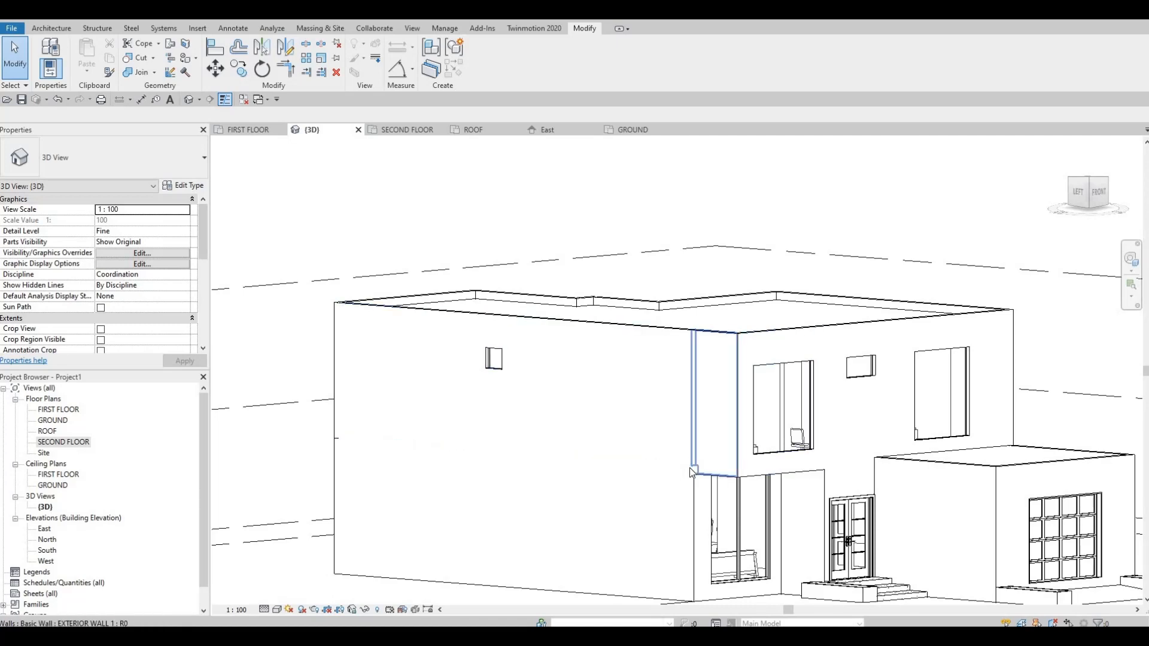
middle_click_drag(609, 251, 623, 393, "shift")
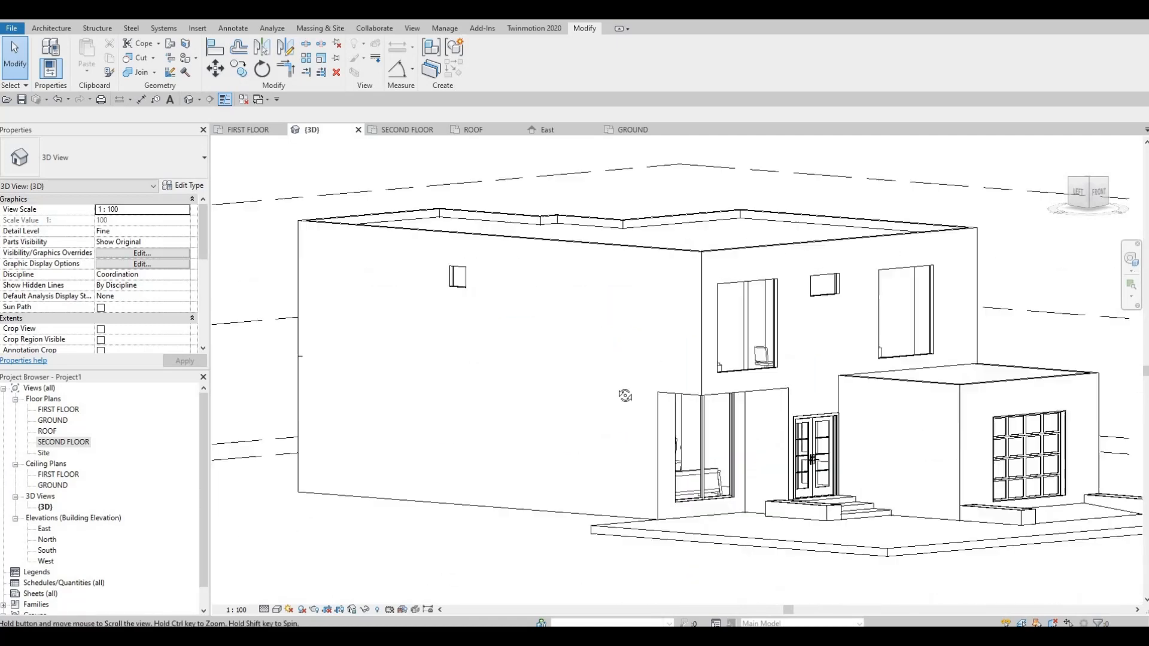
scroll(628, 377, "up", 4)
middle_click_drag(685, 374, 715, 390, "shift")
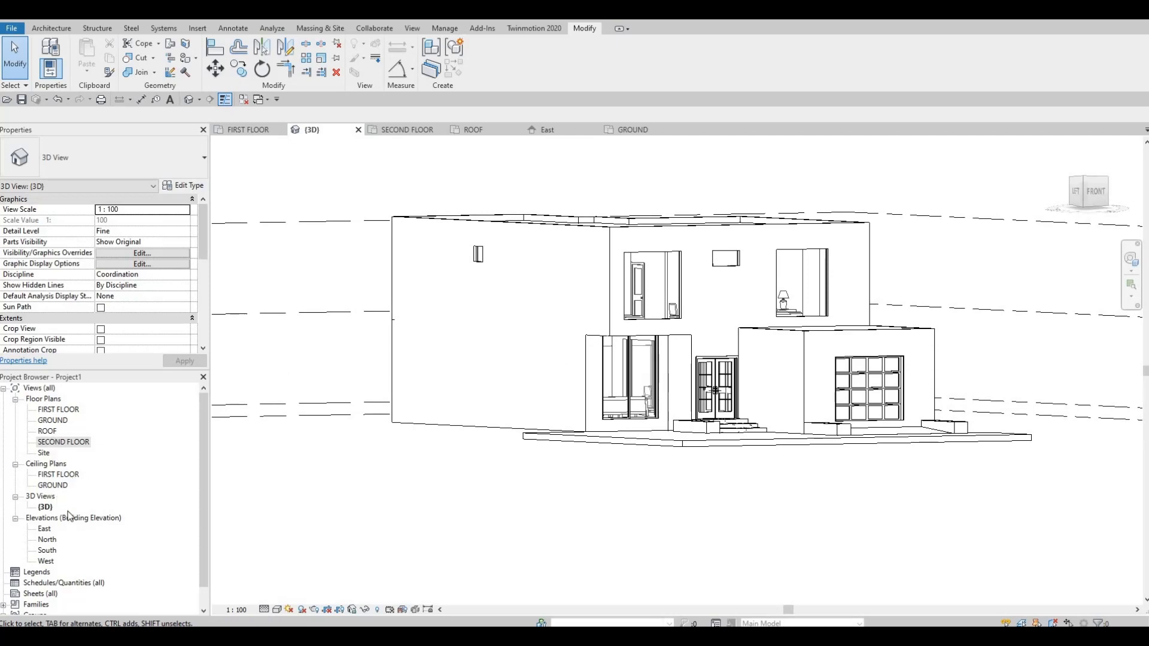
From the South elevation, load the residential door family M_Door-Garage-Flush_Panel as an alternative for the garage door.
double_click(47, 550)
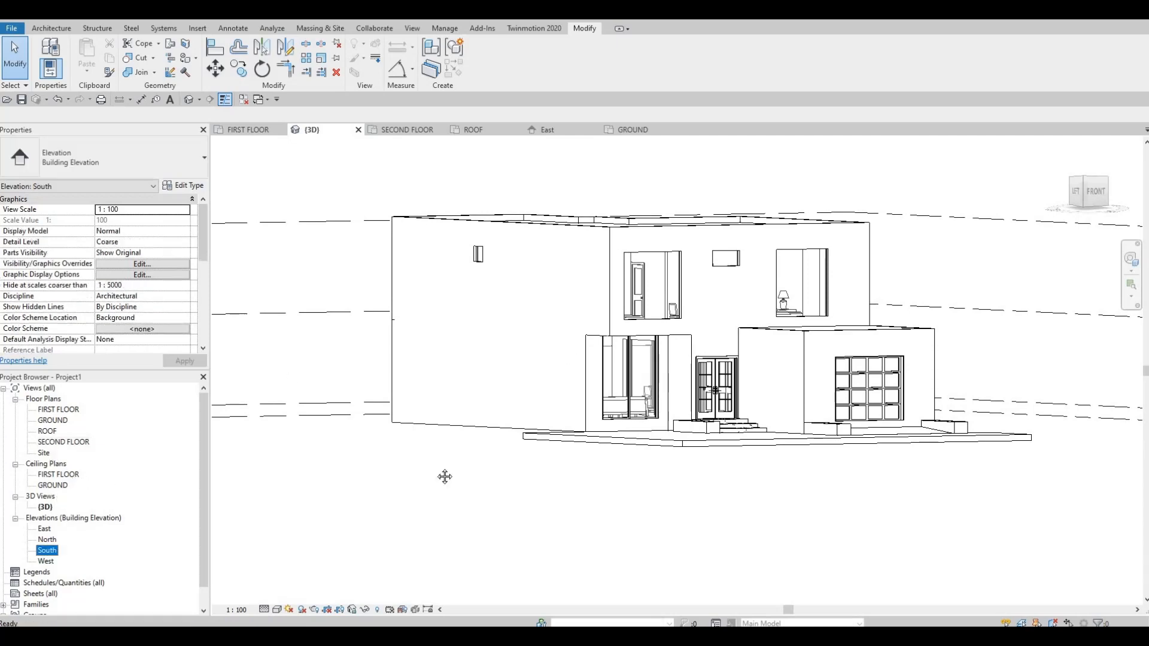
scroll(637, 390, "up", 2)
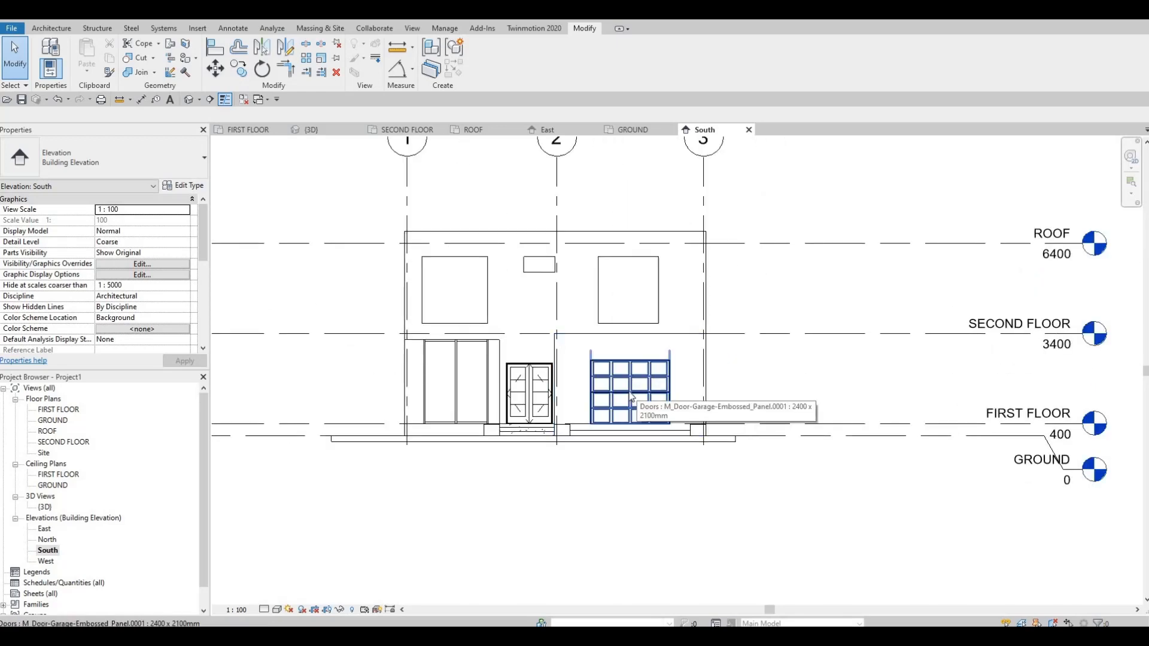
scroll(631, 396, "up", 2)
left_click(639, 400)
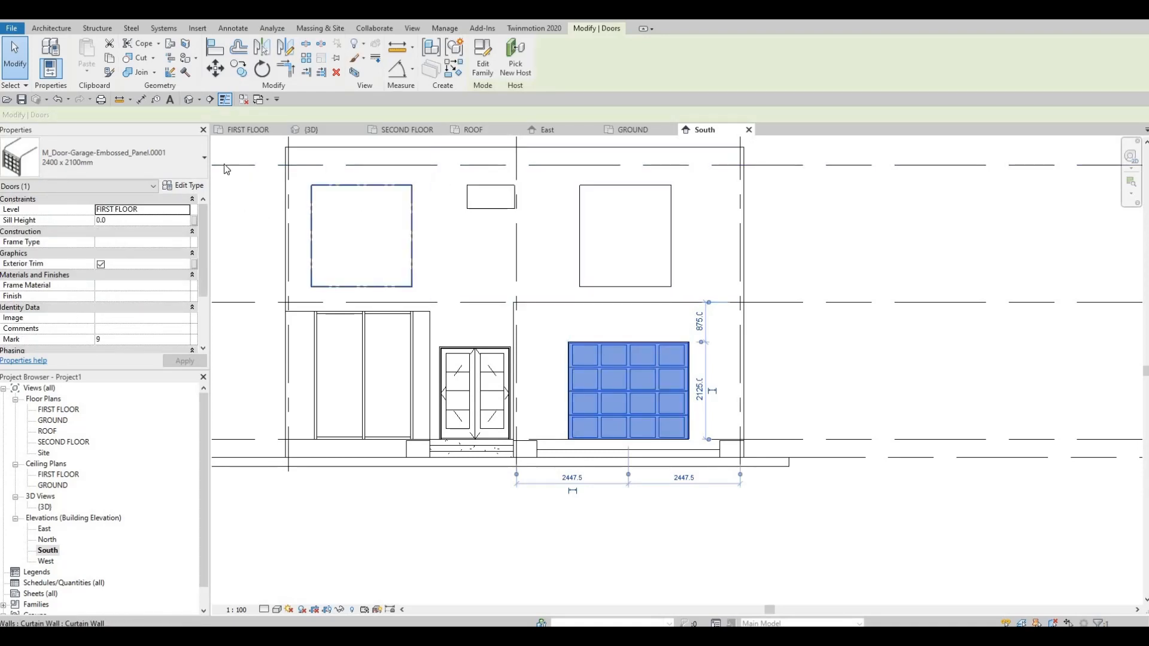
left_click(198, 29)
left_click(493, 59)
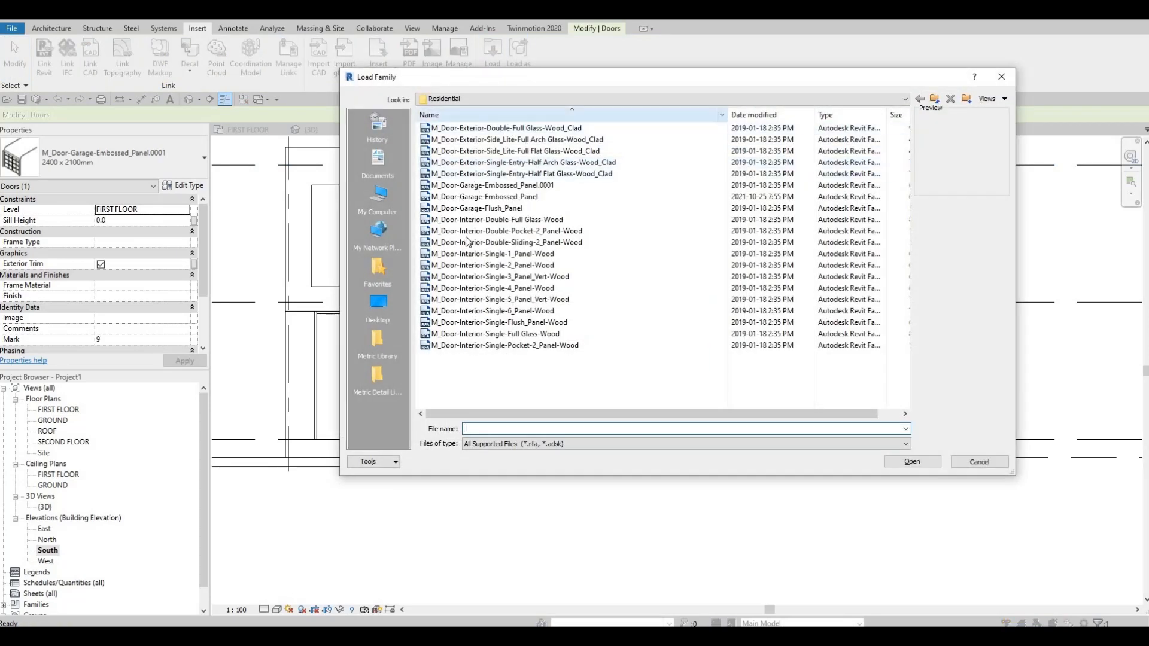
left_click(458, 196)
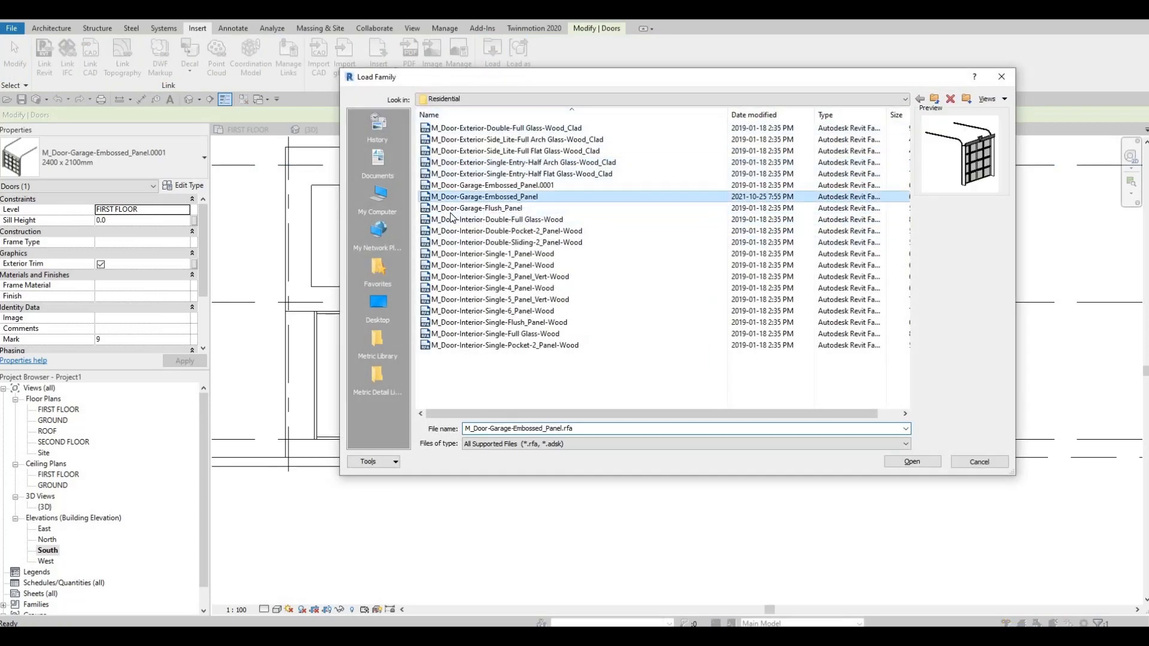
left_click(453, 208)
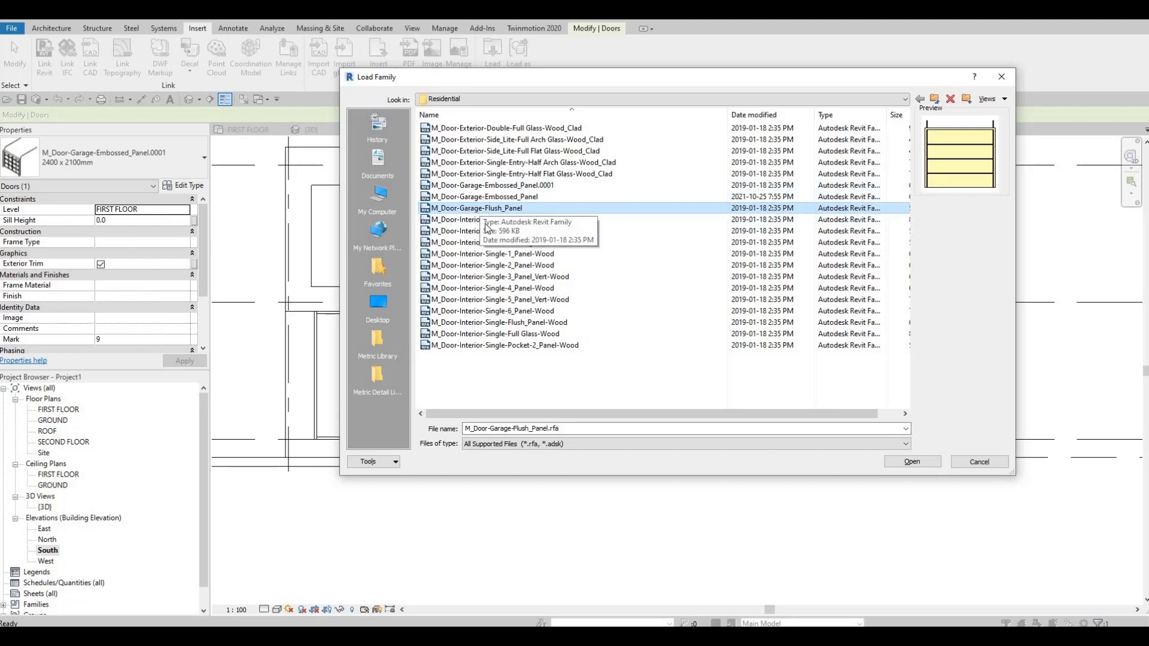
left_click(896, 463)
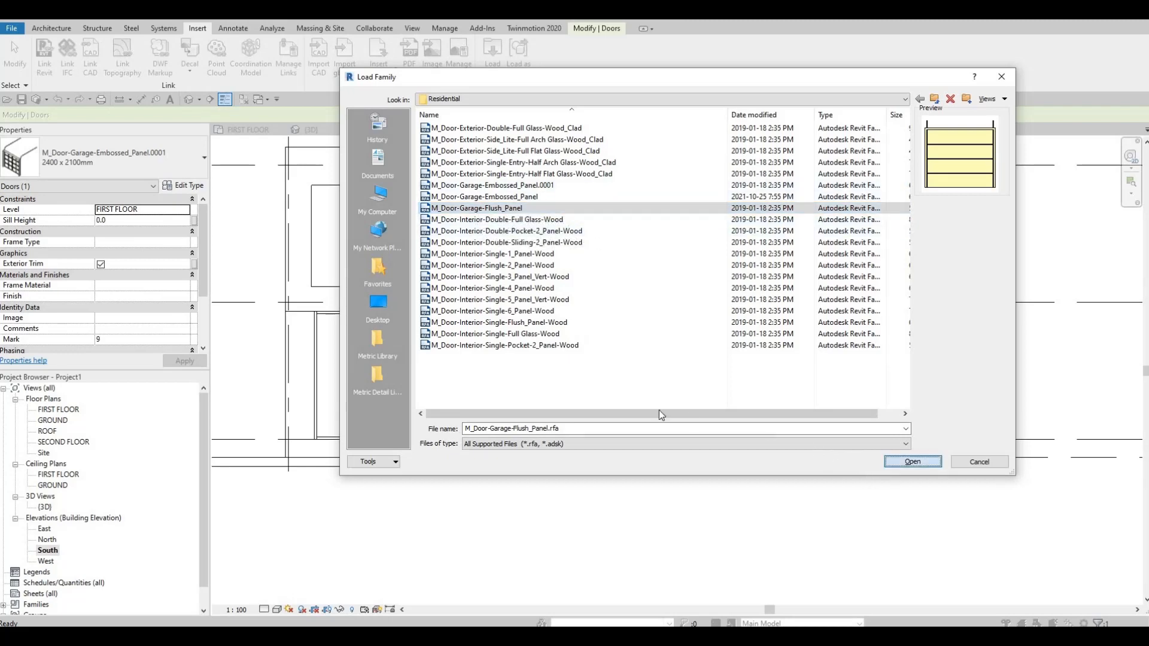
key("Escape")
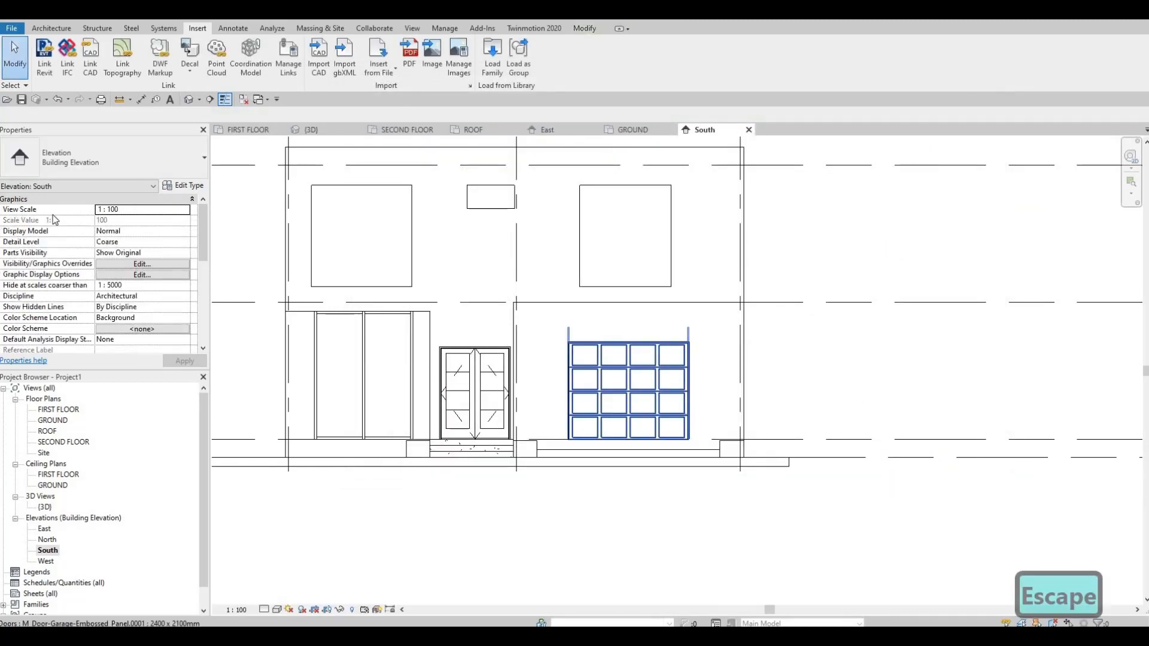
Change the selected garage door to the M_Door-Garage-Flush_Panel 2400 x 2100mm type.
left_click(96, 163)
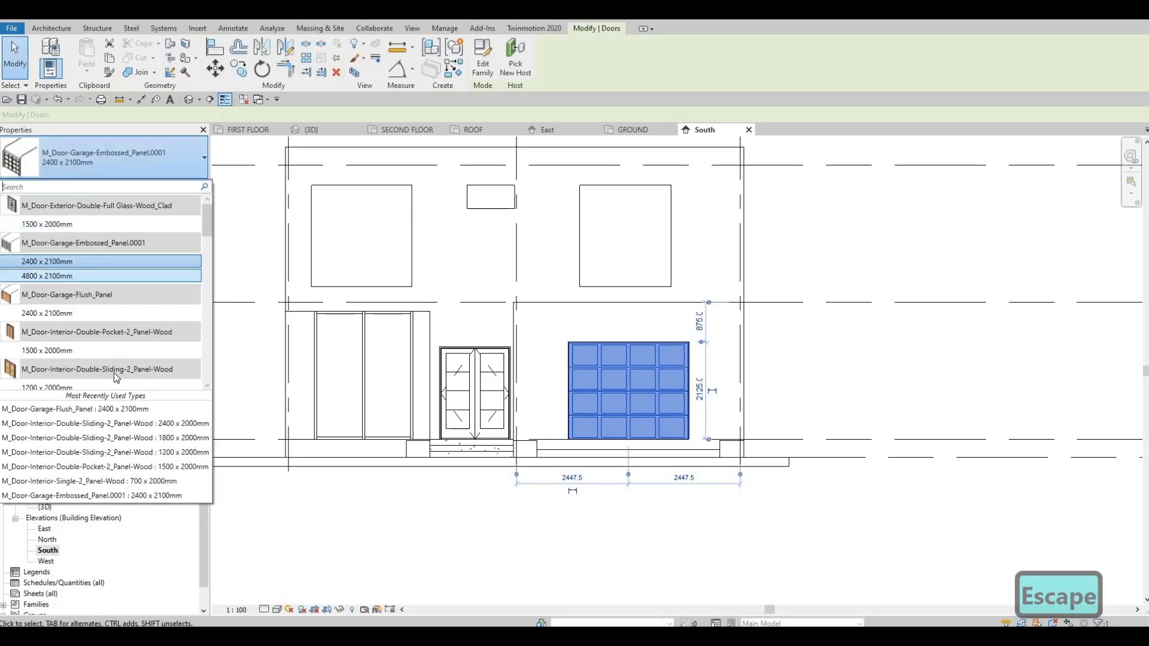
scroll(112, 381, "down", 2)
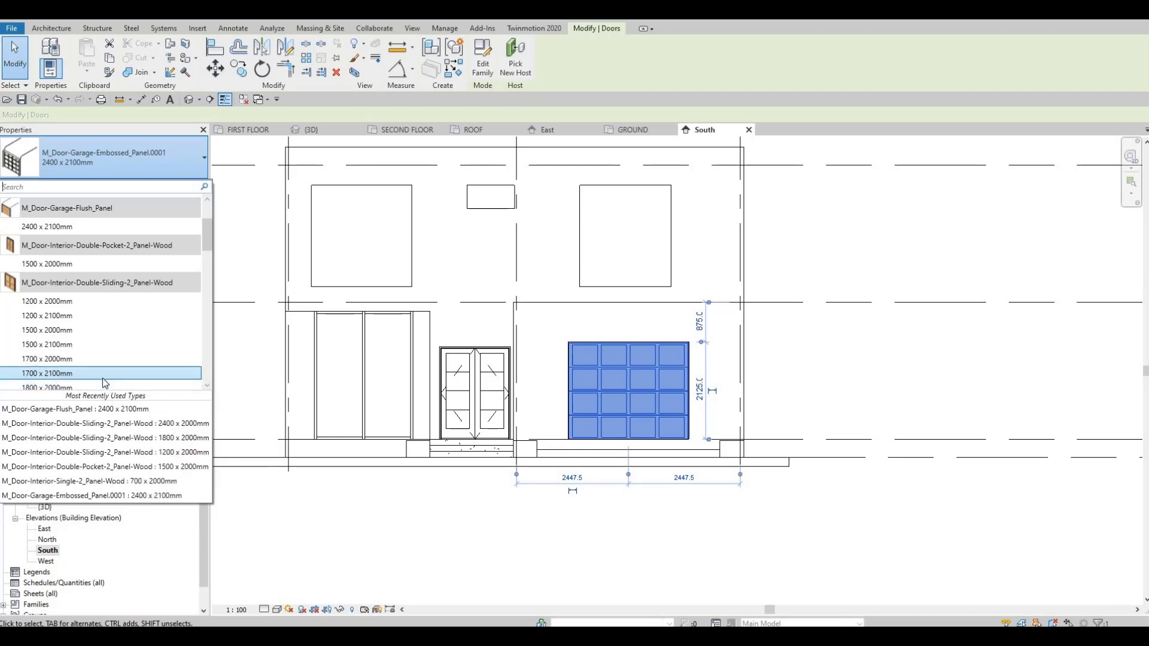
scroll(103, 379, "down", 8)
scroll(104, 380, "down", 6)
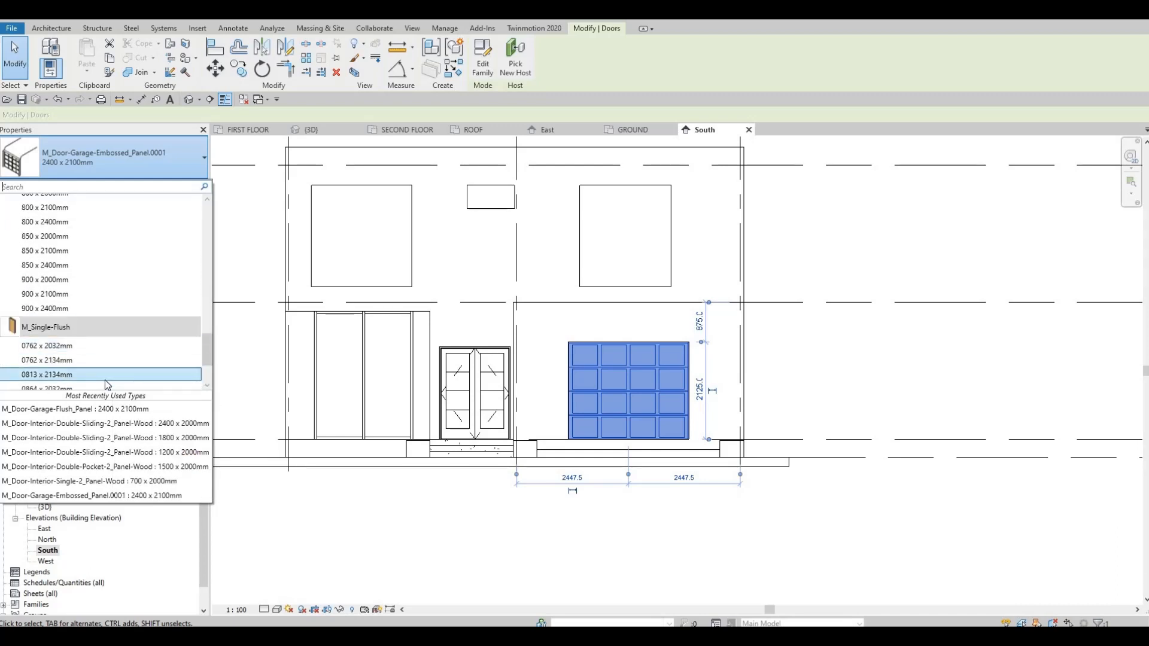
scroll(105, 379, "up", 11)
scroll(105, 379, "up", 6)
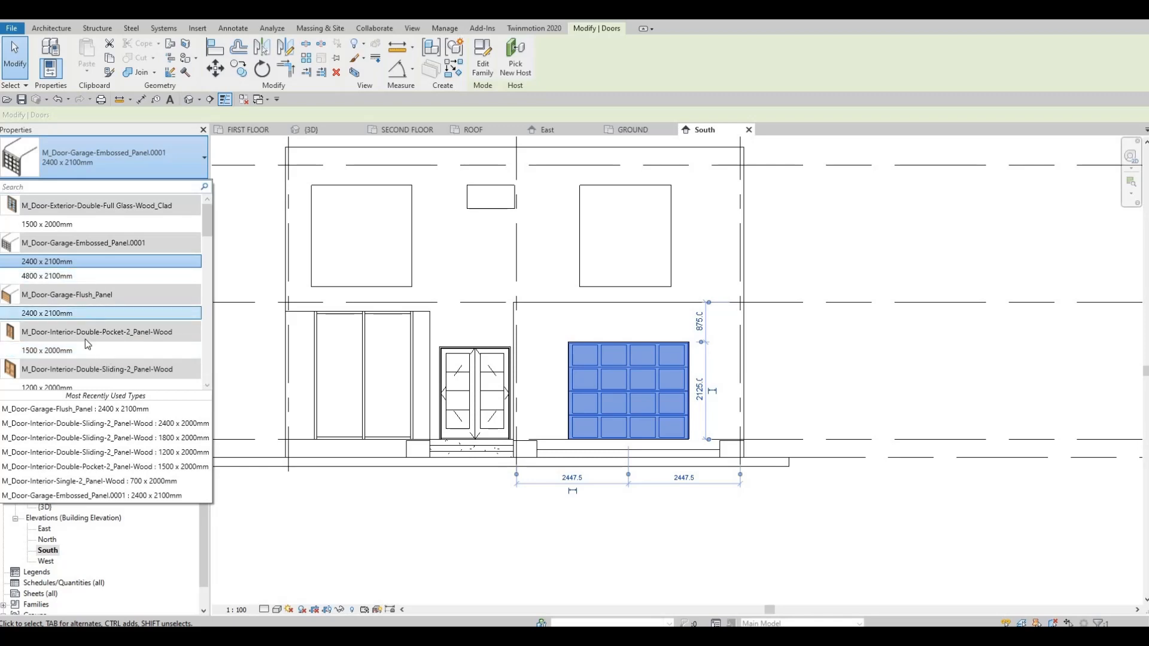
left_click(84, 314)
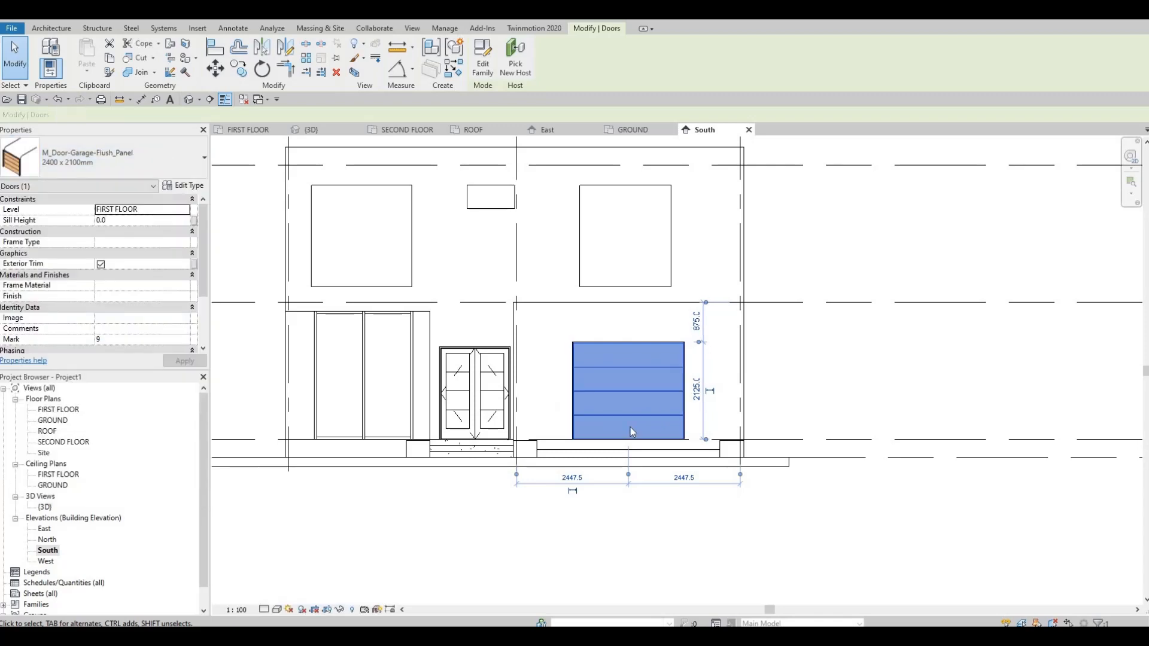
key("Escape")
key("Escape")
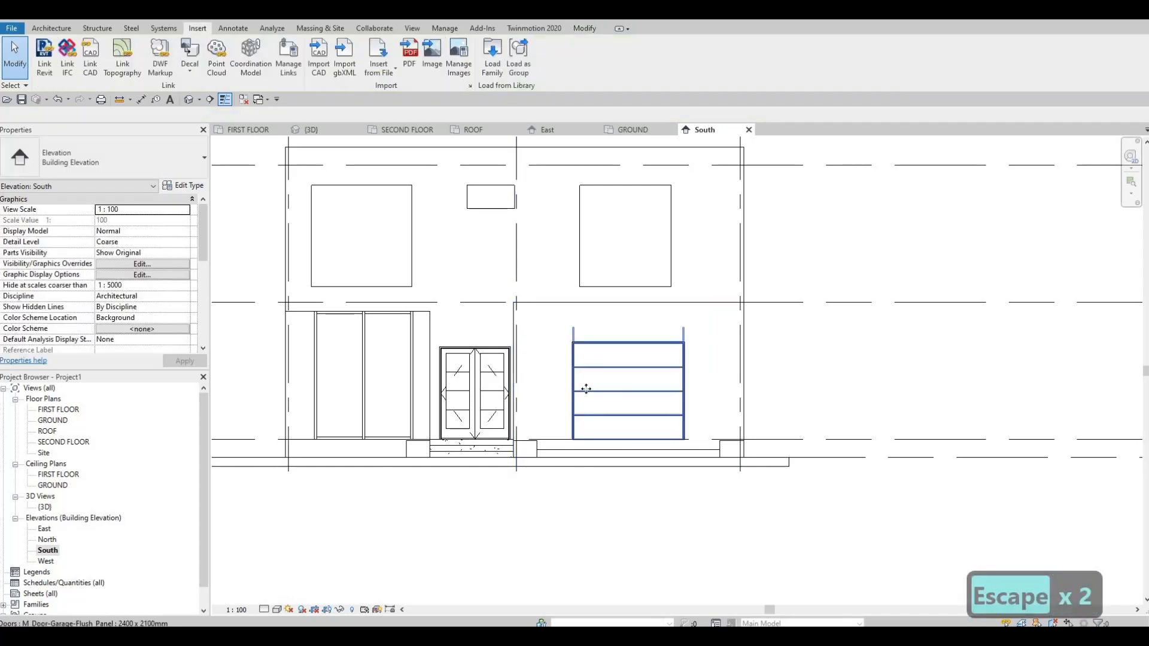
Set the width of the flush-panel garage door type to 3000 mm.
left_click(585, 389)
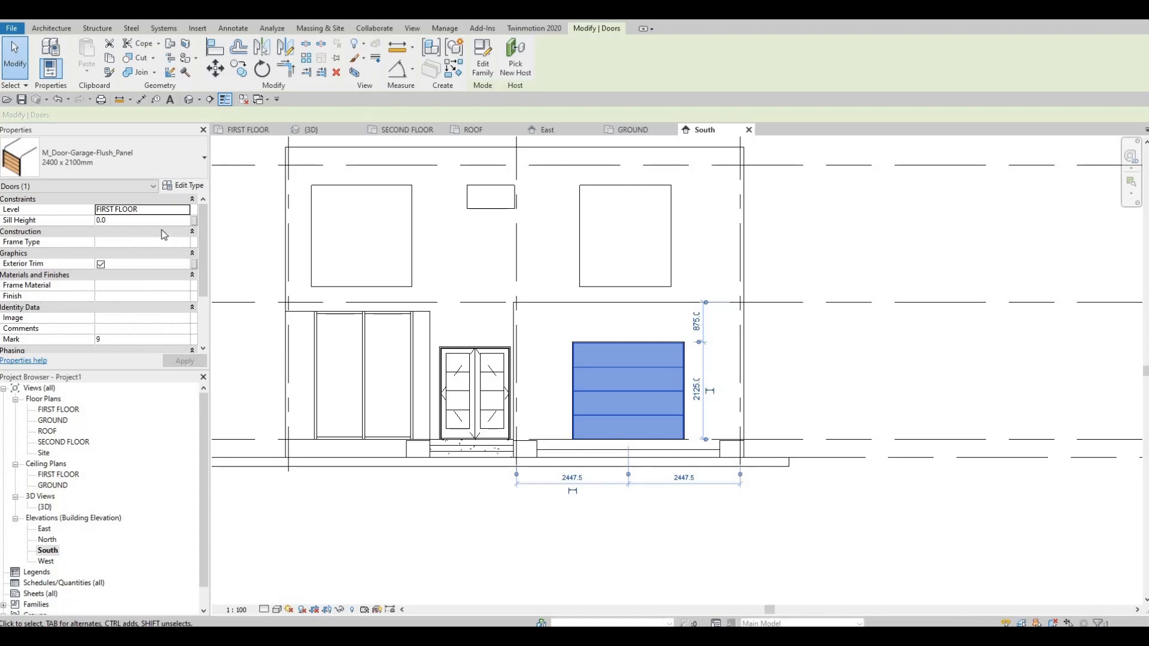
left_click(185, 187)
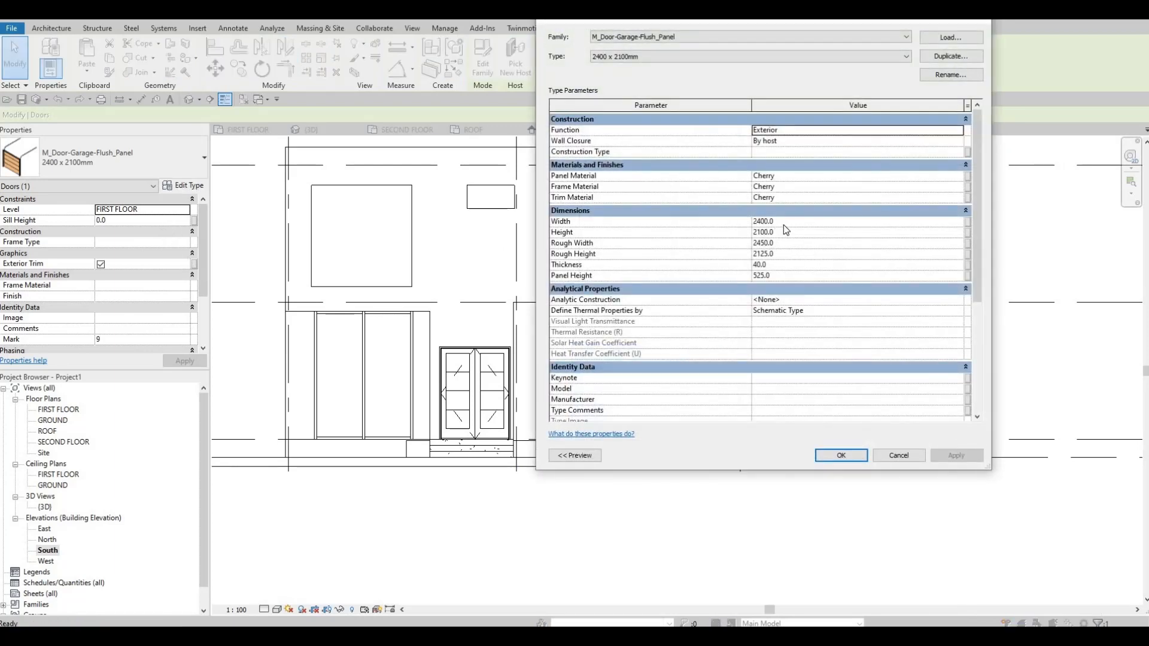
left_click(787, 226)
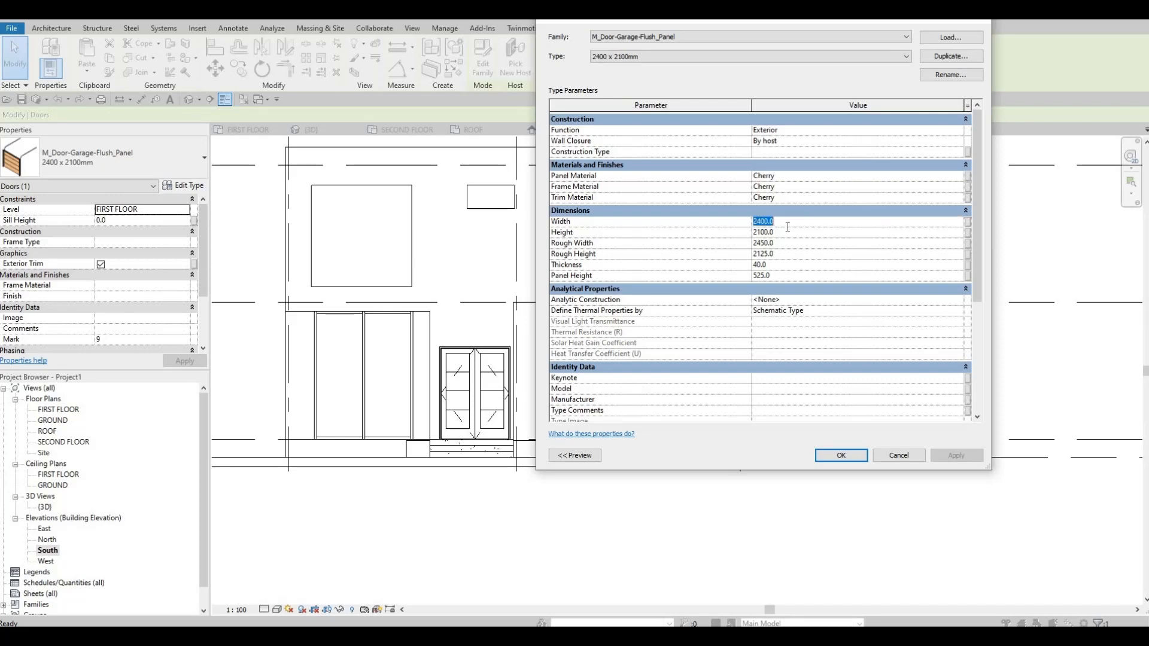
type("300")
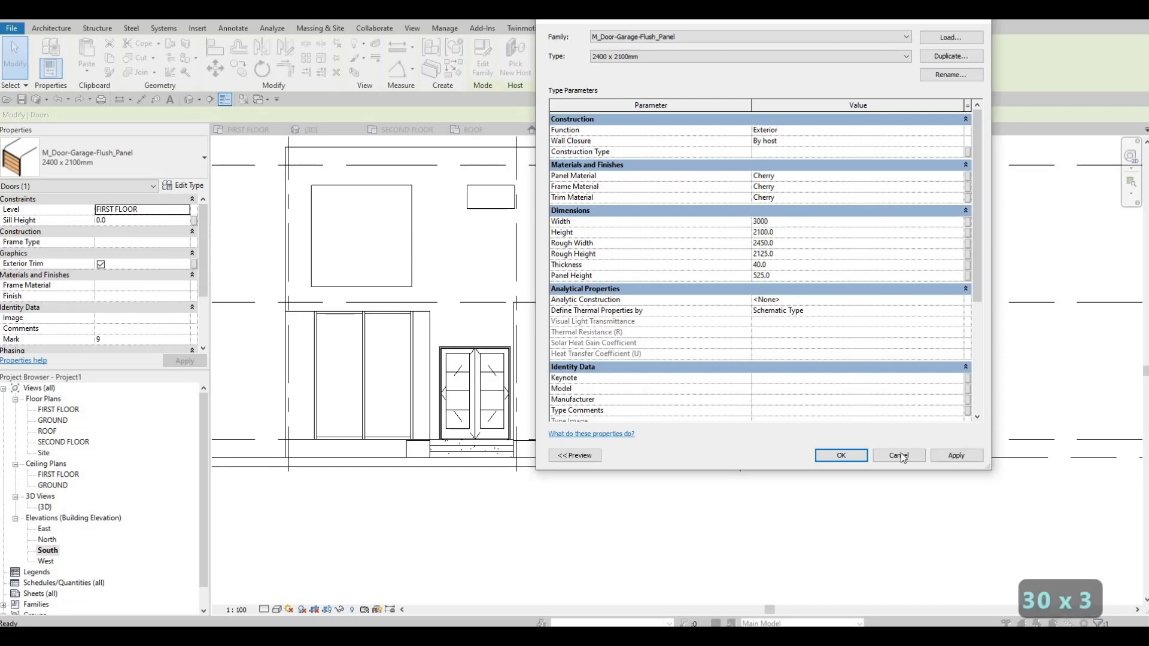
left_click(956, 455)
left_click(840, 455)
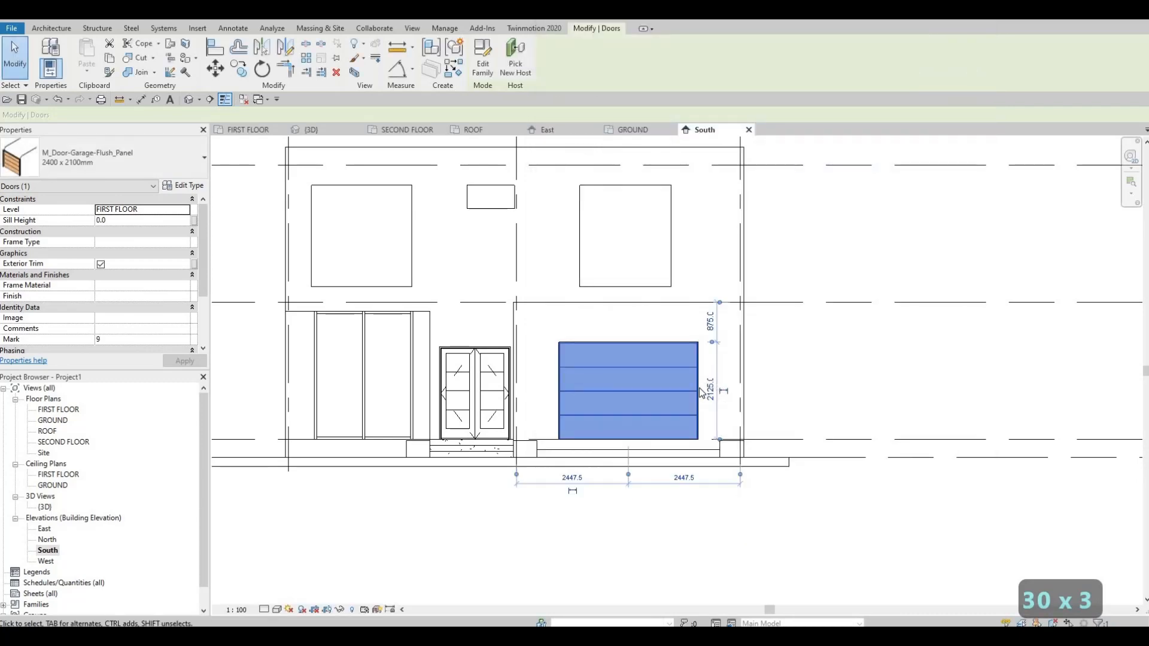
key("Escape")
key("Escape")
Widen the flush-panel garage door type to 3600 mm.
left_click(695, 392)
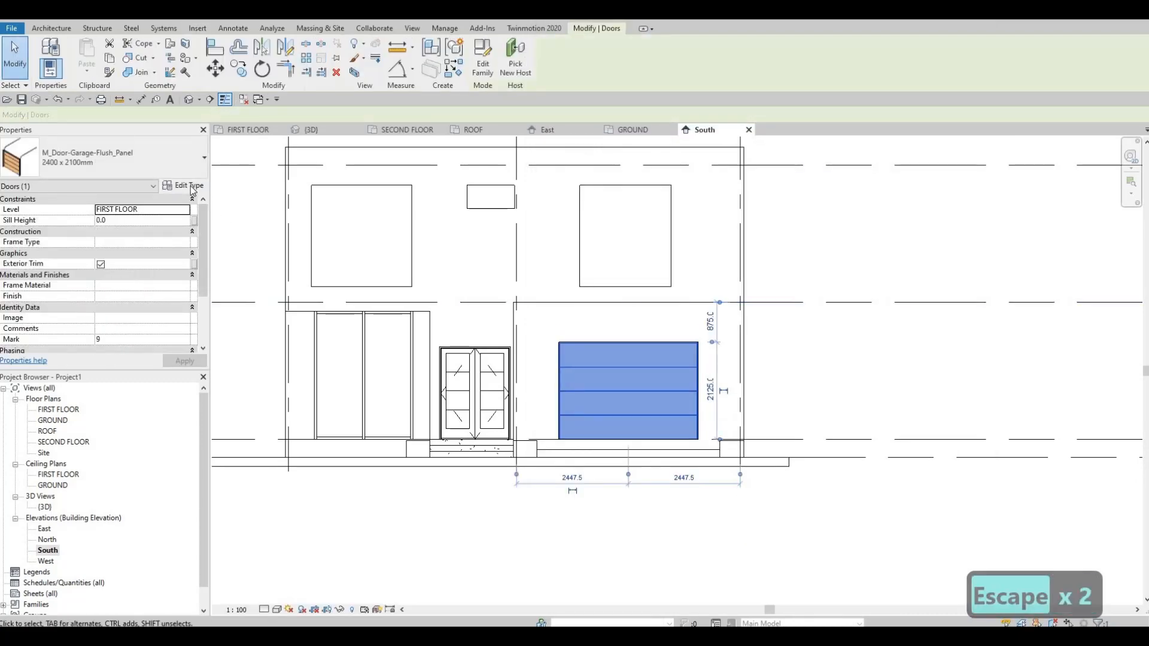
left_click(191, 188)
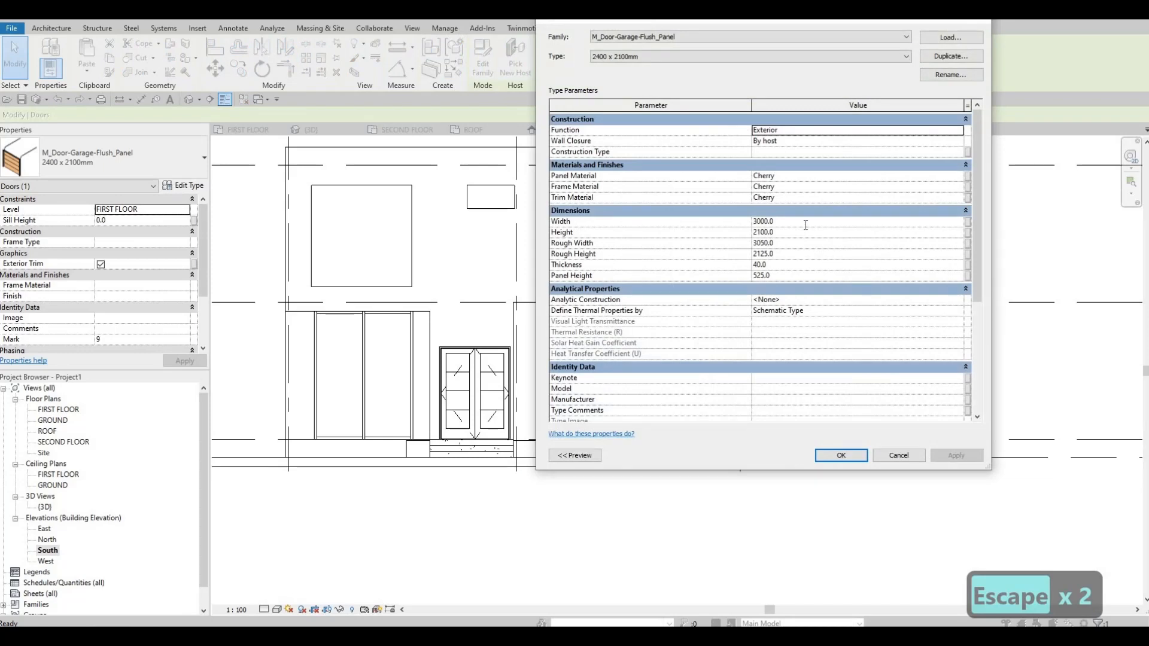
left_click(806, 225)
type("3600")
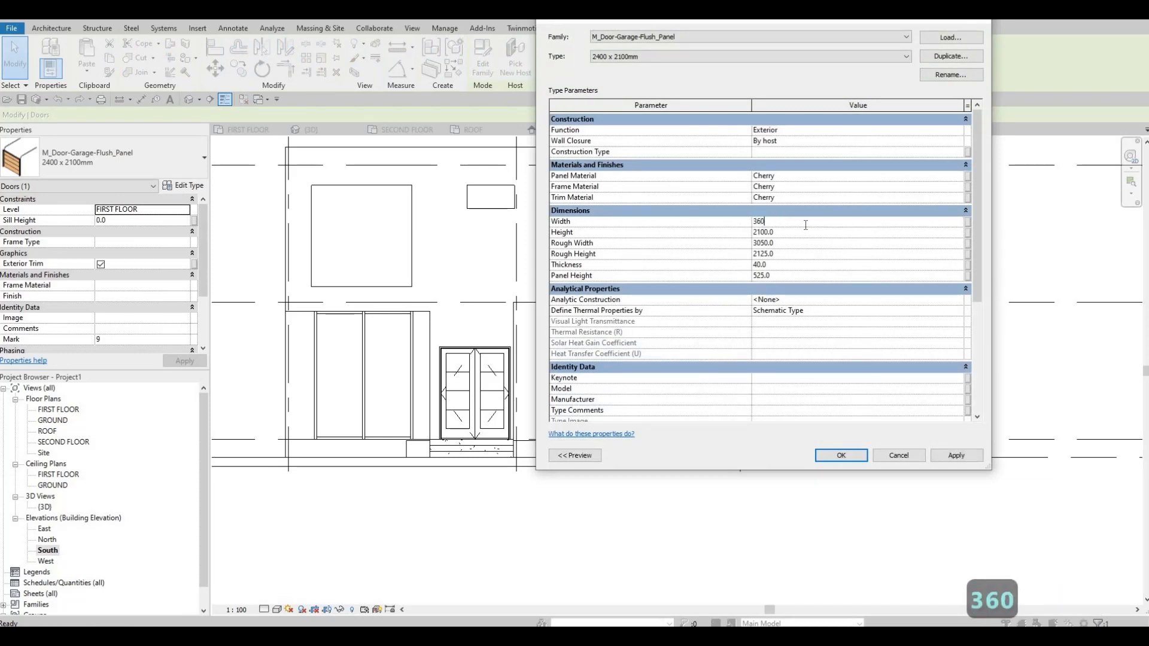
left_click(862, 457)
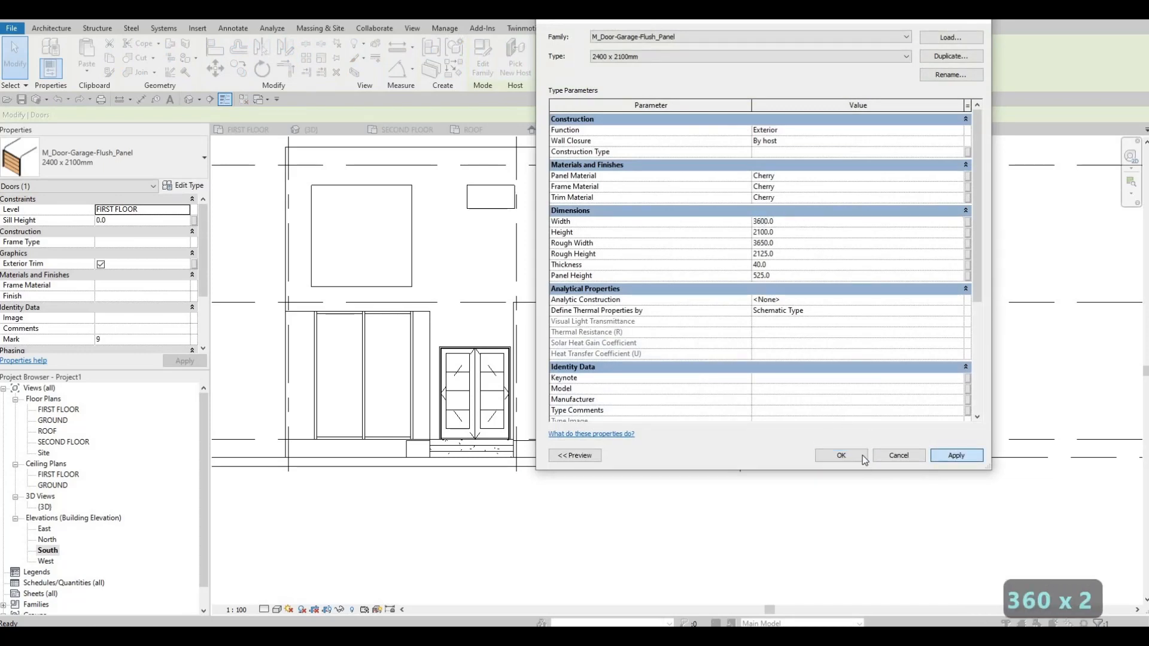
key("Escape")
key("Escape")
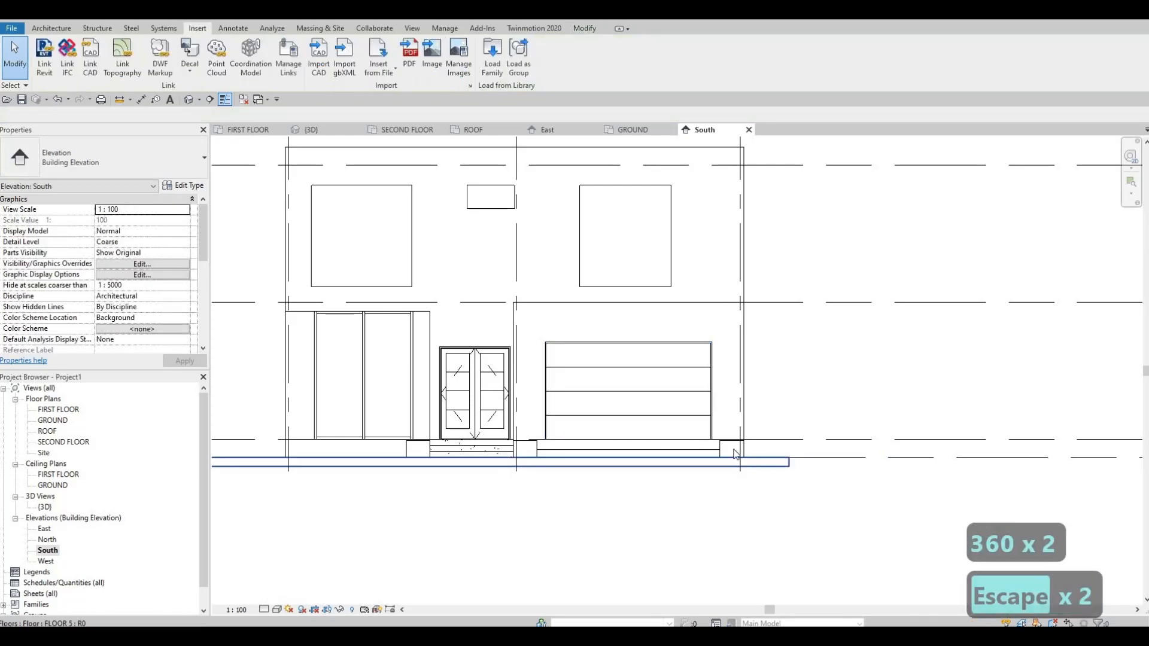
Set the garage door type's panel material to Oak Flooring, Espresso from the AEC Wood materials library.
middle_click_drag(651, 450, 651, 456)
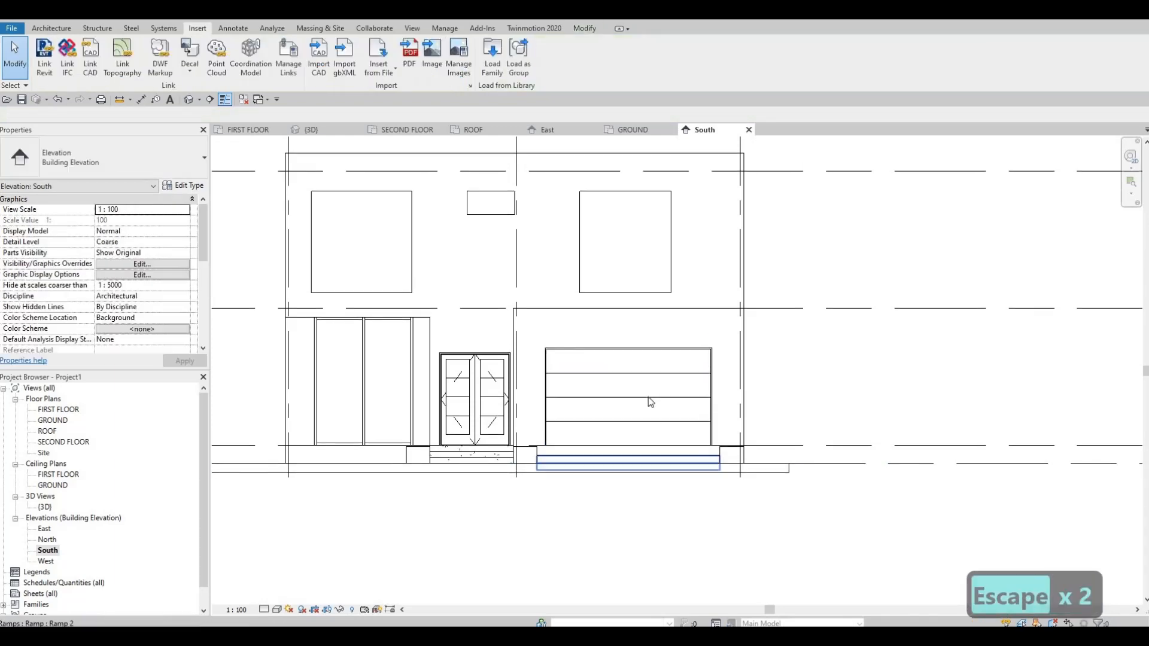
left_click(673, 375)
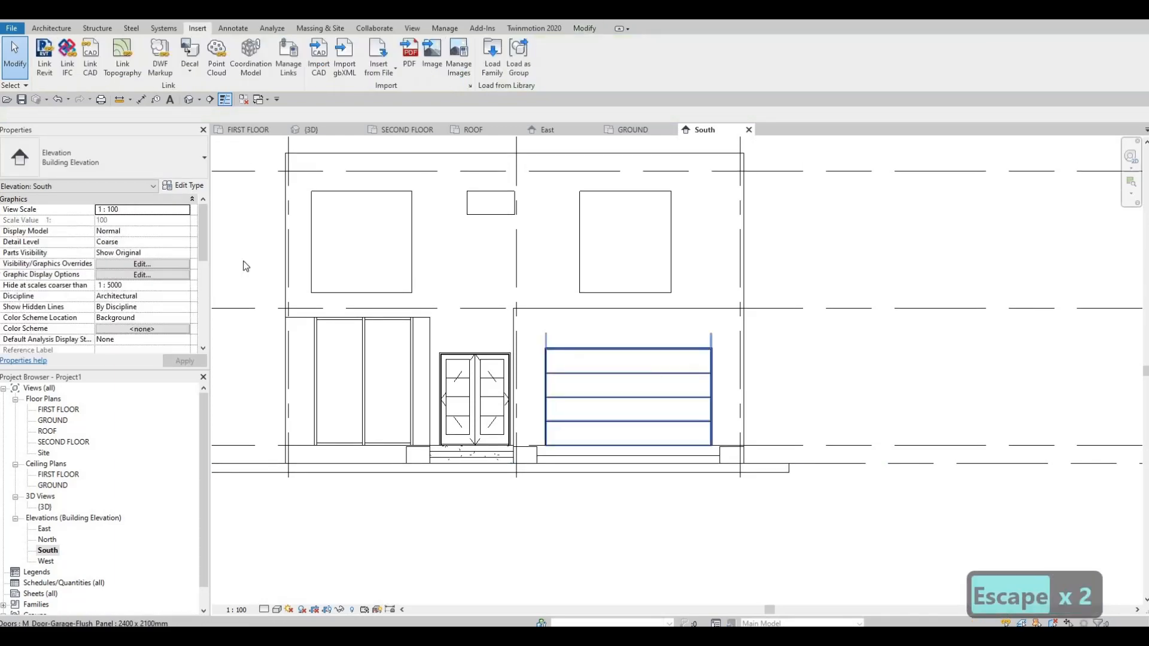
left_click(184, 185)
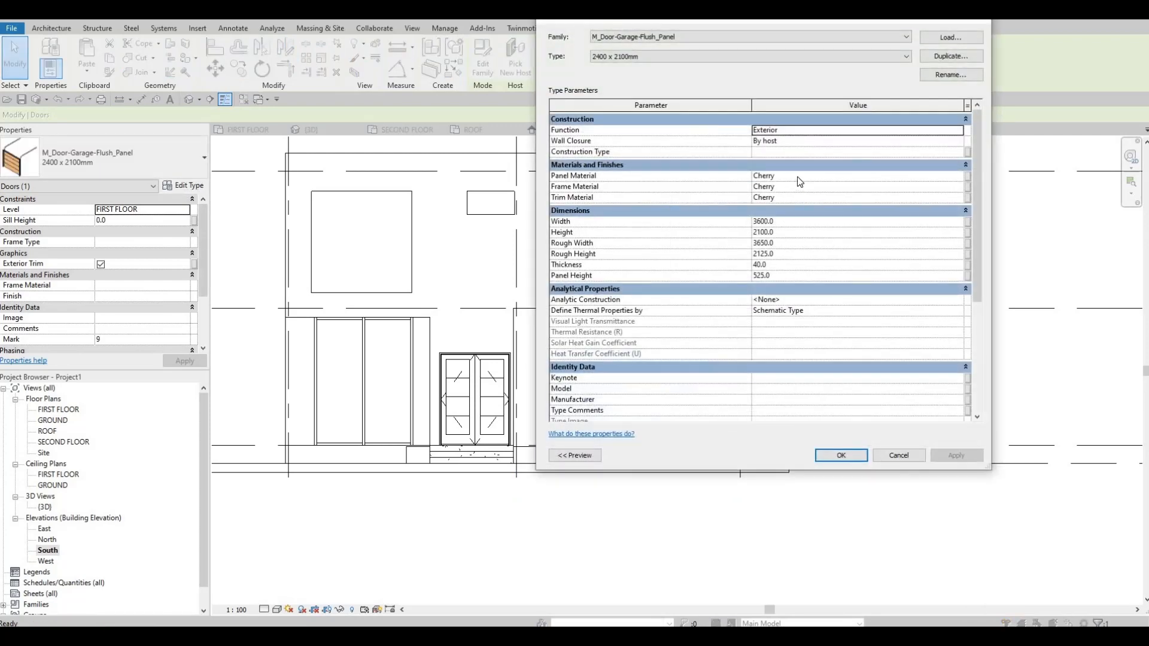
left_click(912, 175)
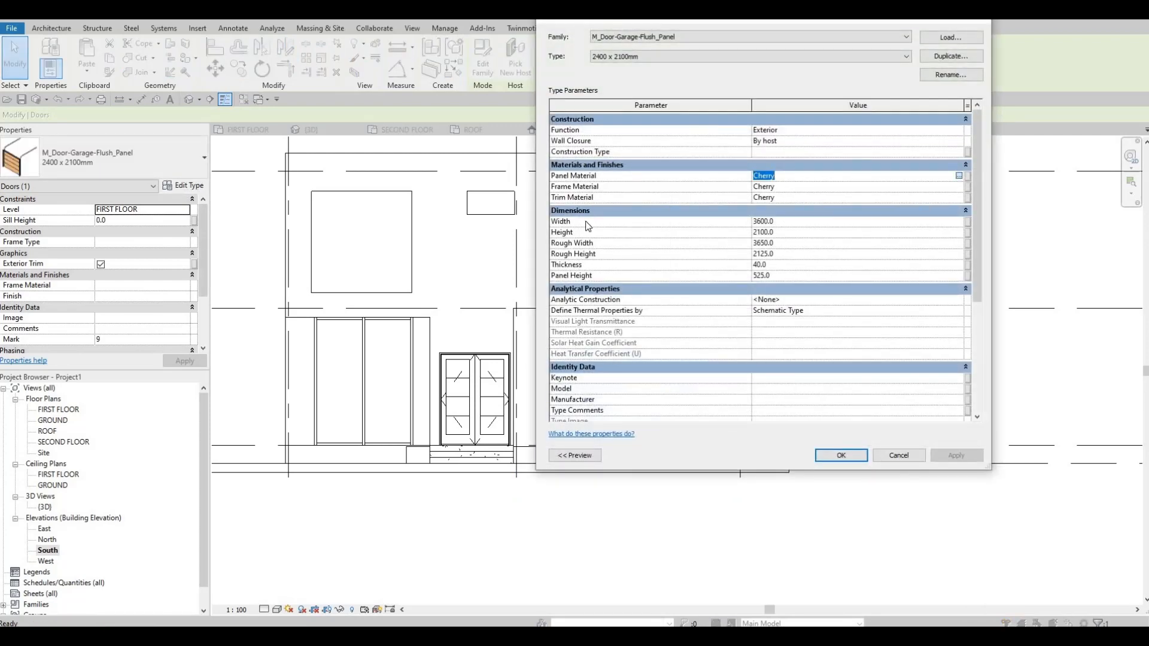
left_click(958, 176)
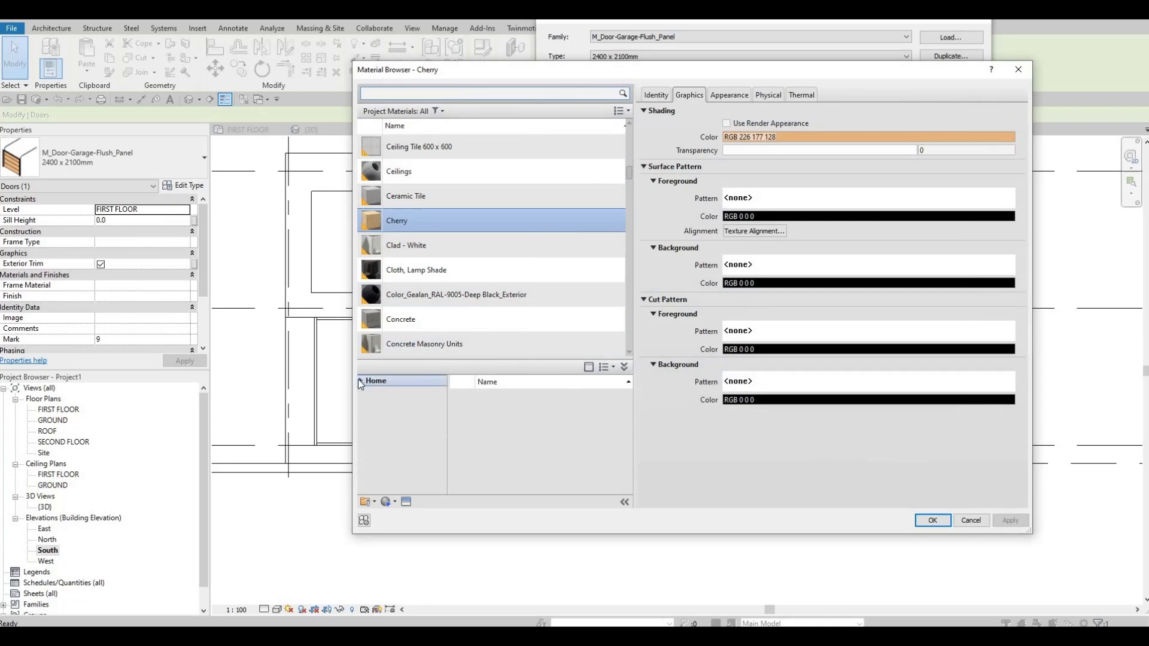
left_click(359, 380)
left_click(365, 403)
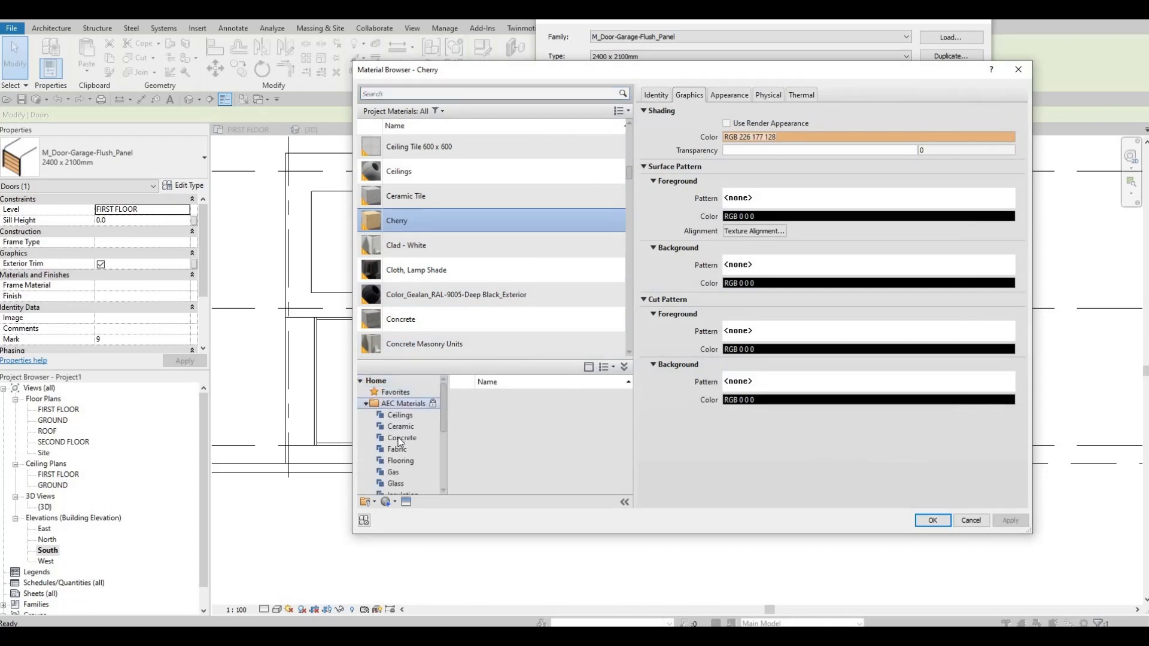
scroll(395, 474, "down", 5)
left_click(397, 484)
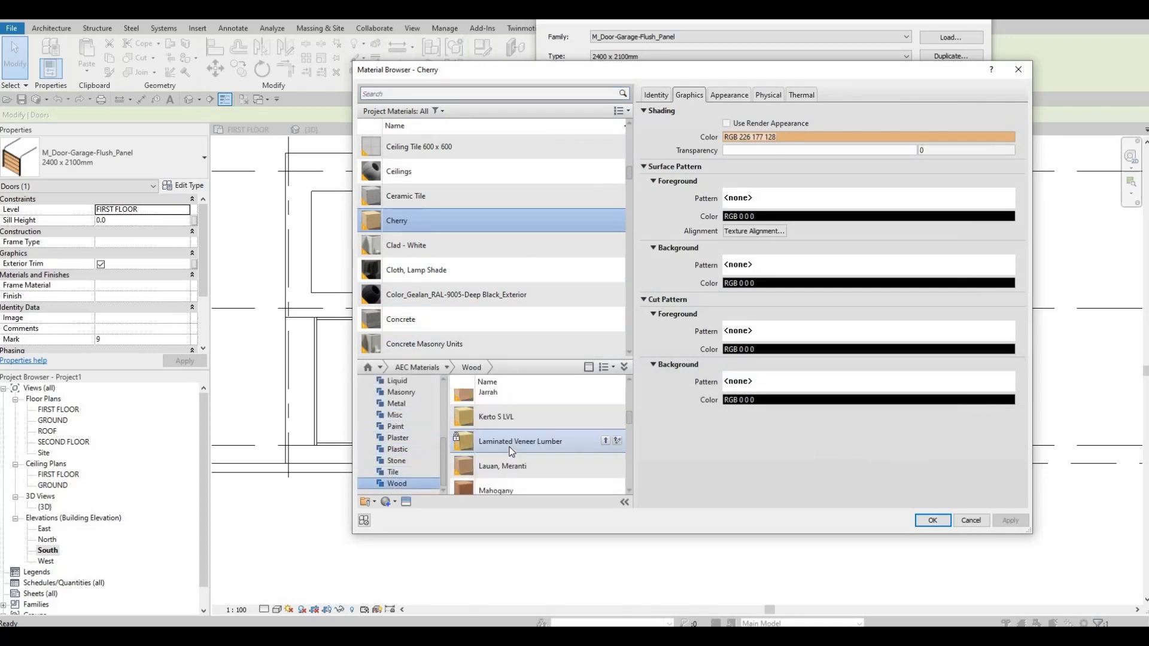
scroll(512, 450, "down", 2)
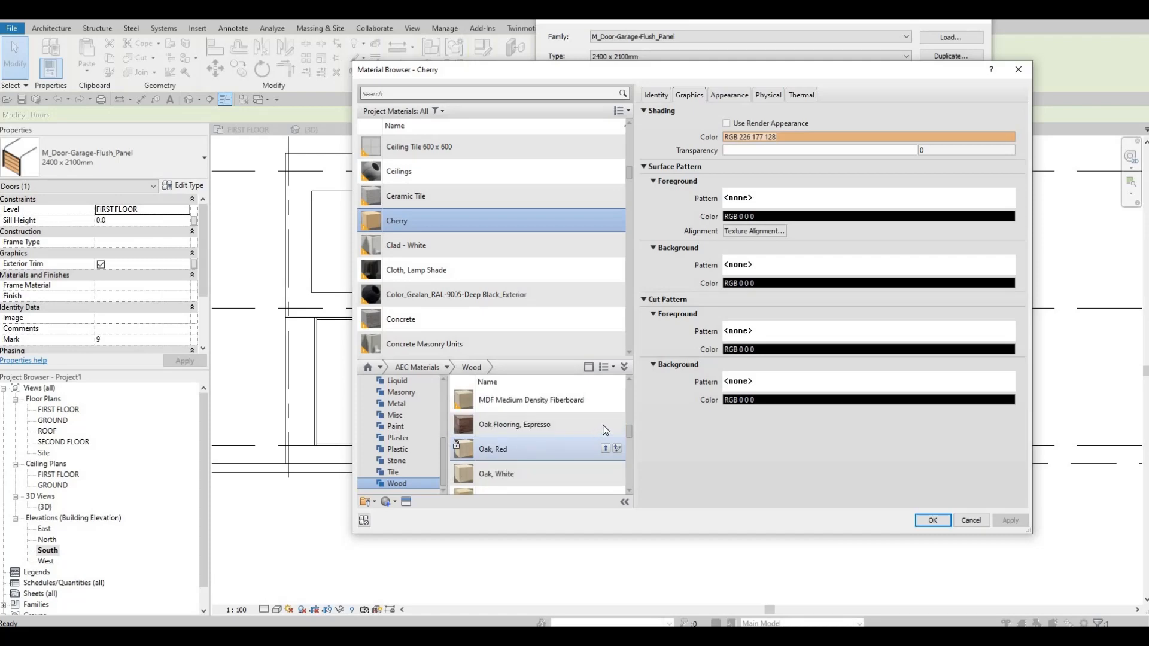
left_click(605, 425)
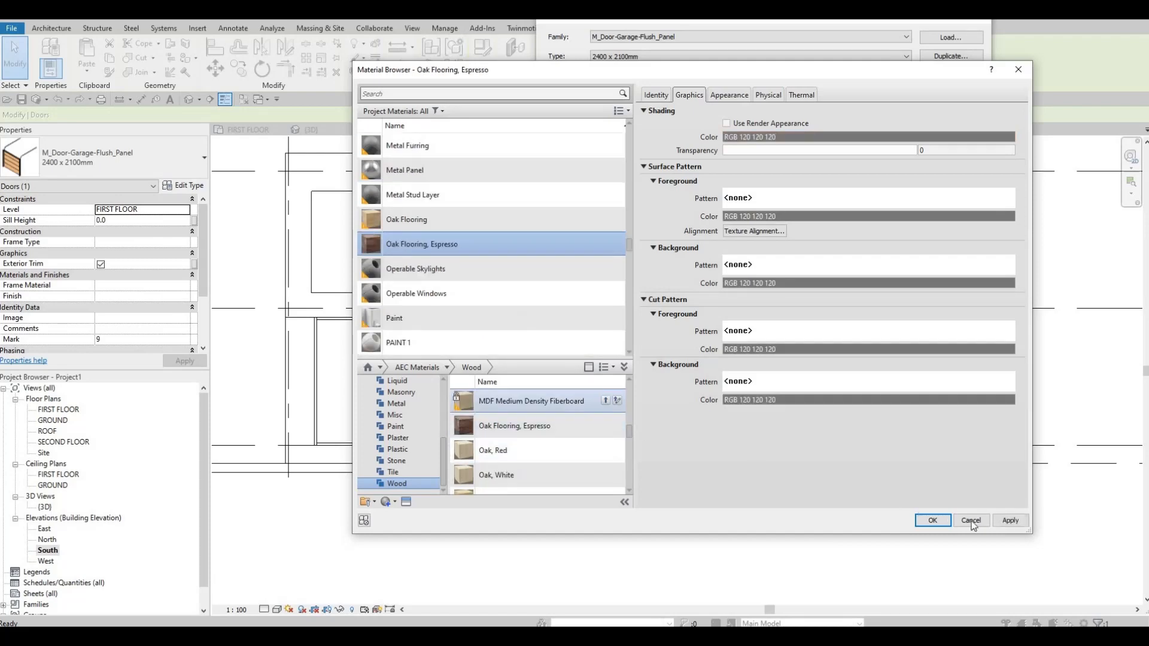
left_click(949, 523)
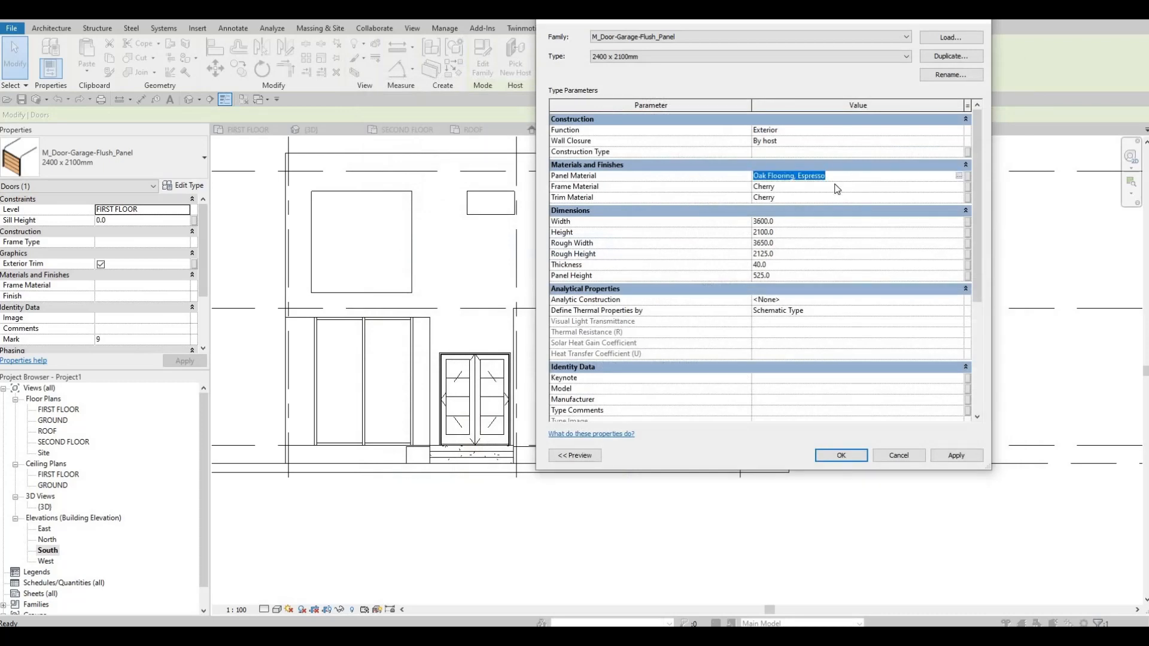
Copy the Oak Flooring, Espresso panel material to the garage door type's frame and trim materials.
key("ctrl+c")
left_click(799, 187)
key("ctrl+v")
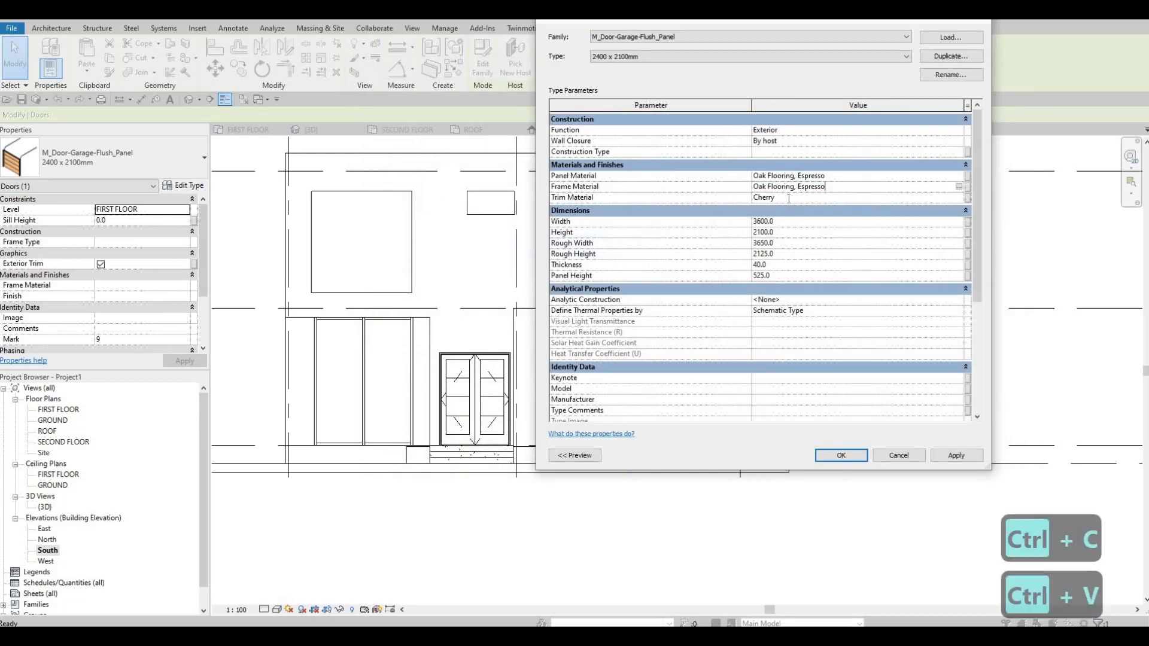
key("Down")
key("ctrl+v")
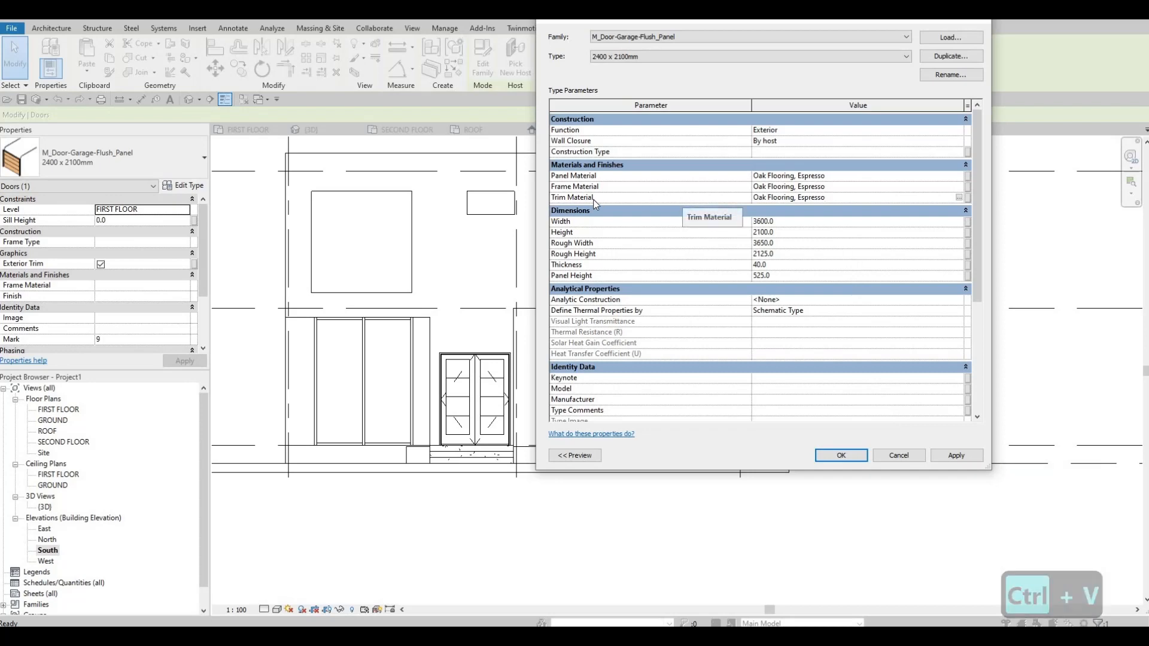
Set the garage door type's frame material to Aluminum, Anodized Silver from the AEC Metal library and apply it.
left_click(842, 188)
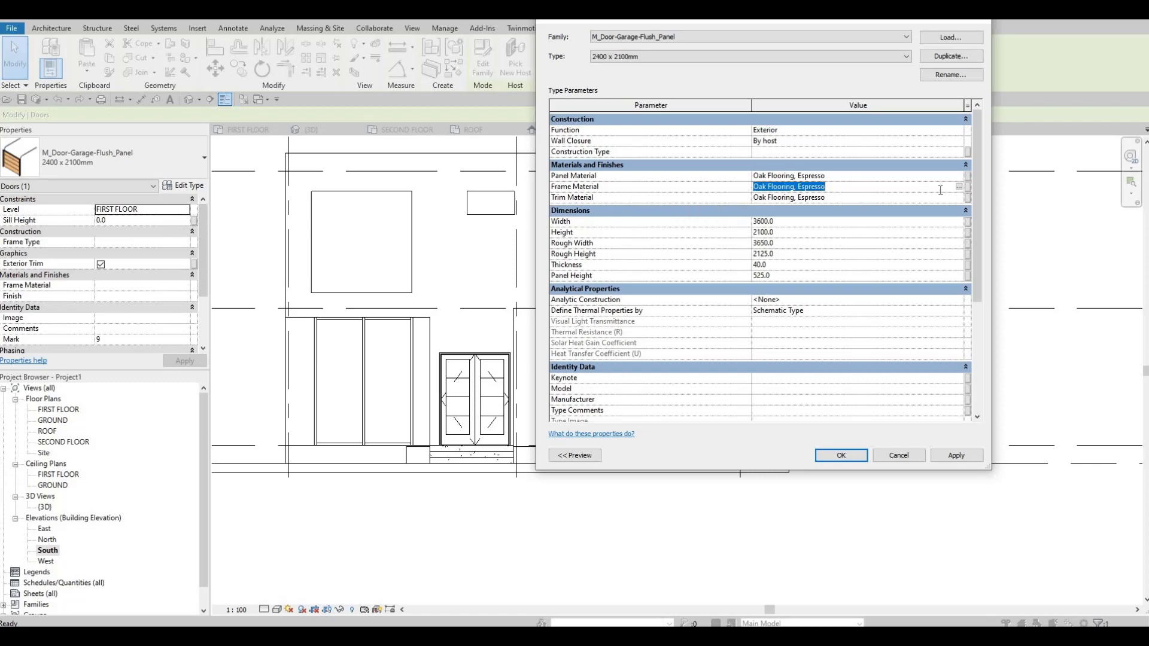
left_click(959, 186)
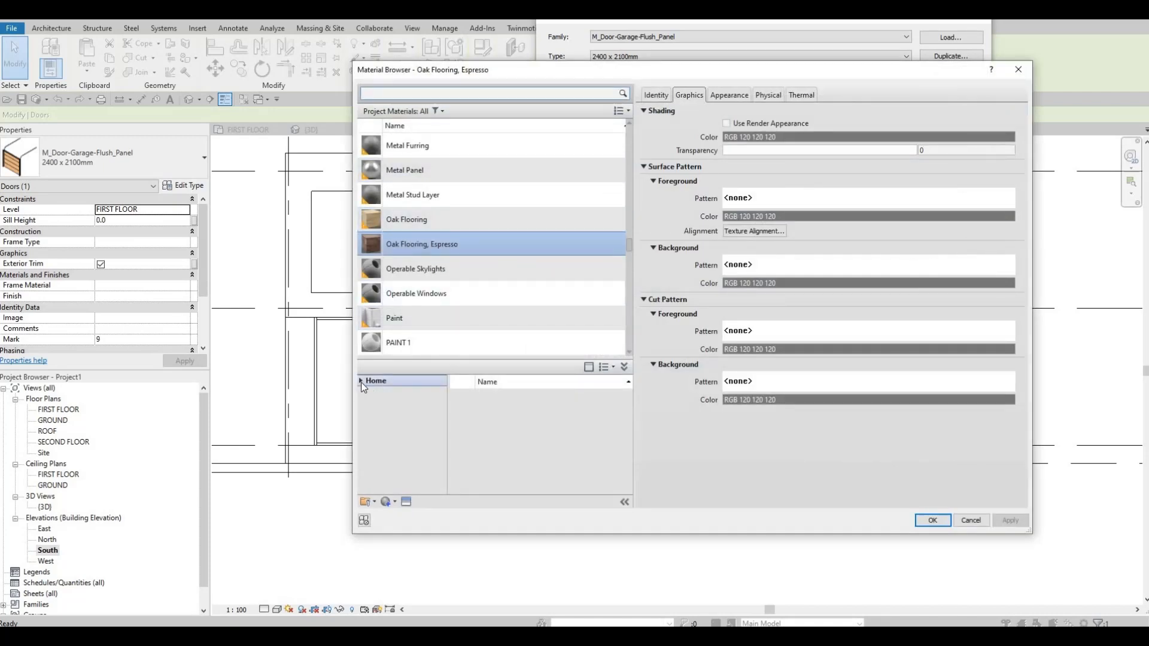
left_click(362, 381)
left_click(367, 404)
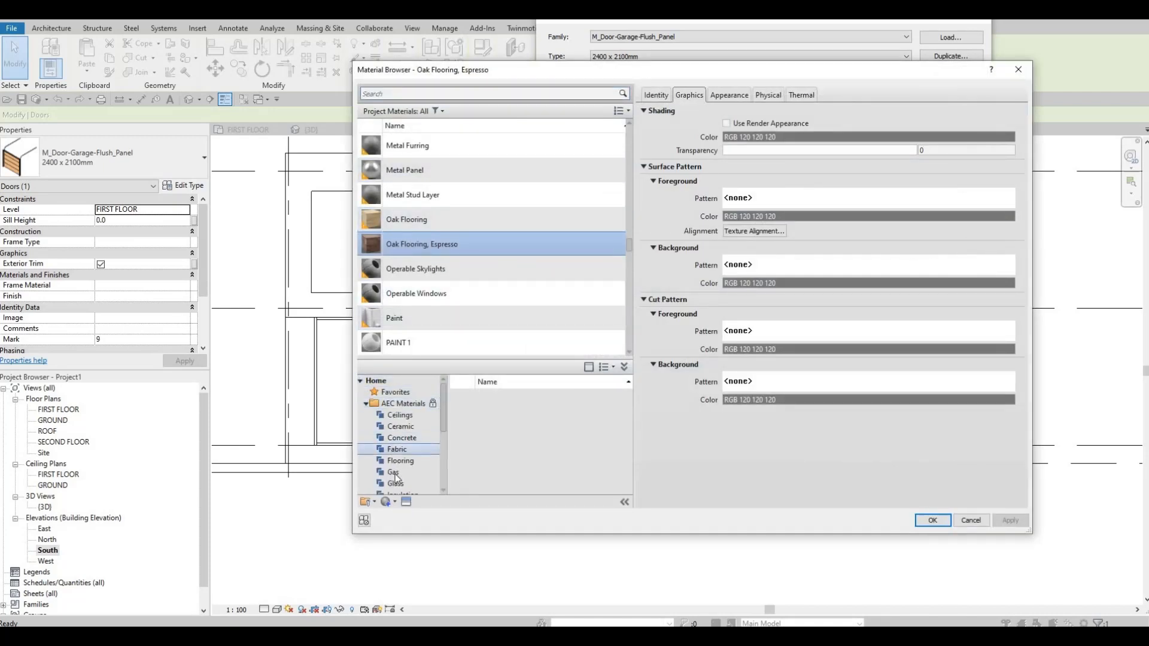
scroll(410, 472, "down", 3)
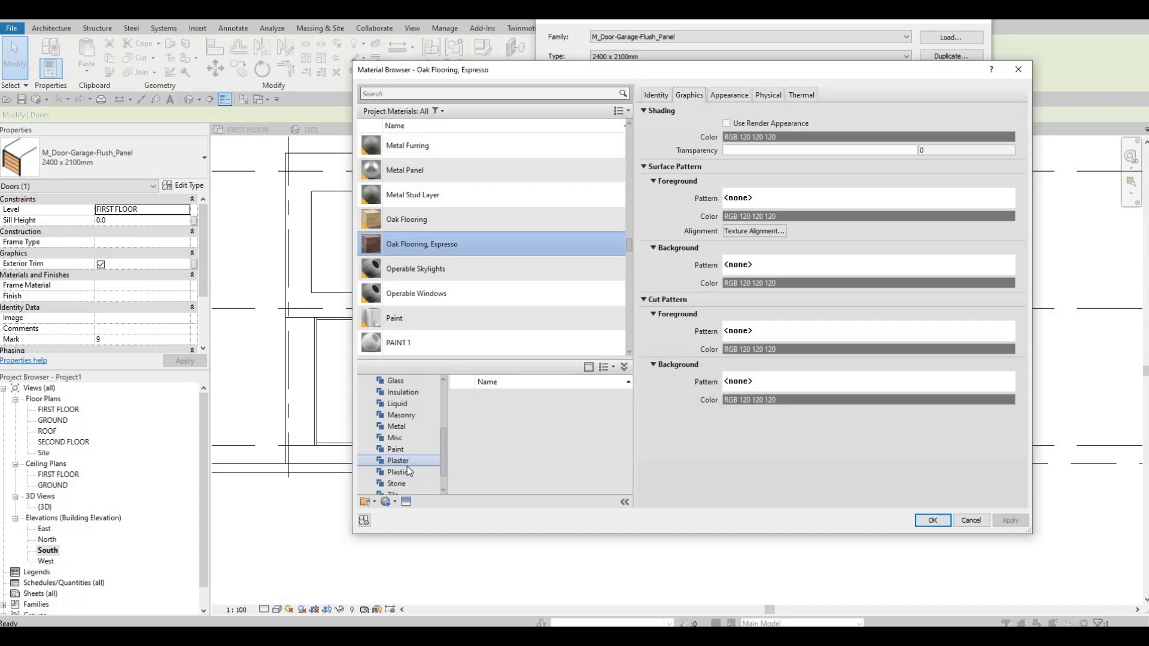
scroll(414, 465, "down", 1)
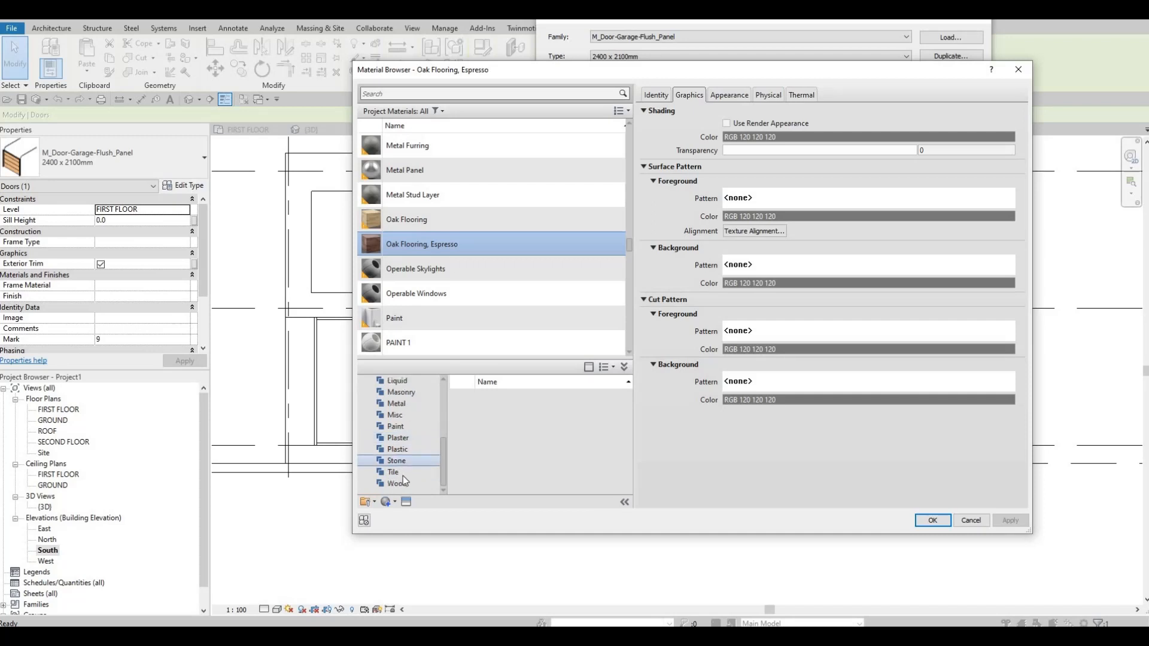
left_click(418, 405)
scroll(533, 452, "down", 3)
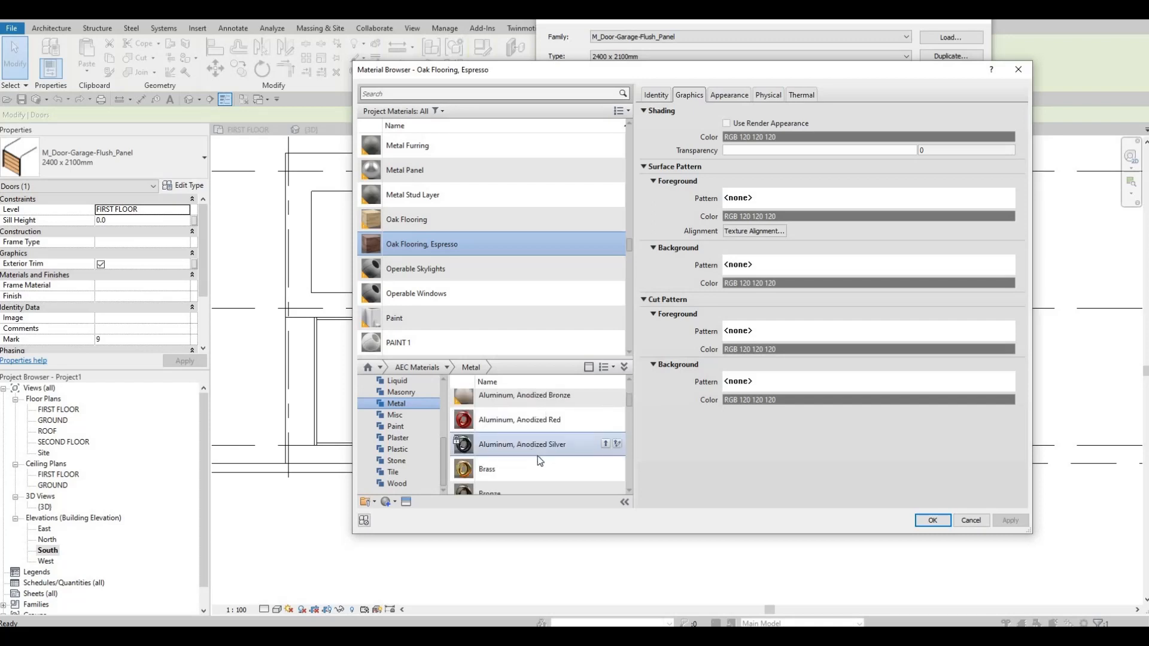
left_click(605, 444)
left_click(931, 520)
left_click(977, 458)
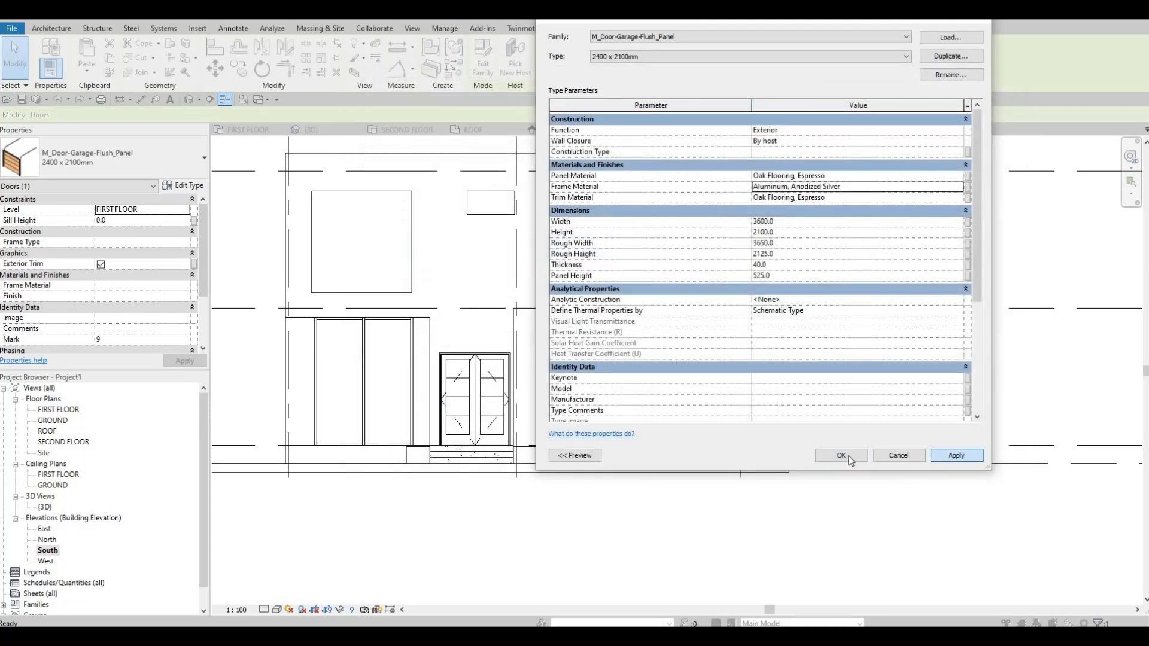
Confirm the garage door type changes and switch the south elevation's visual style to Shaded, then to Realistic.
left_click(841, 456)
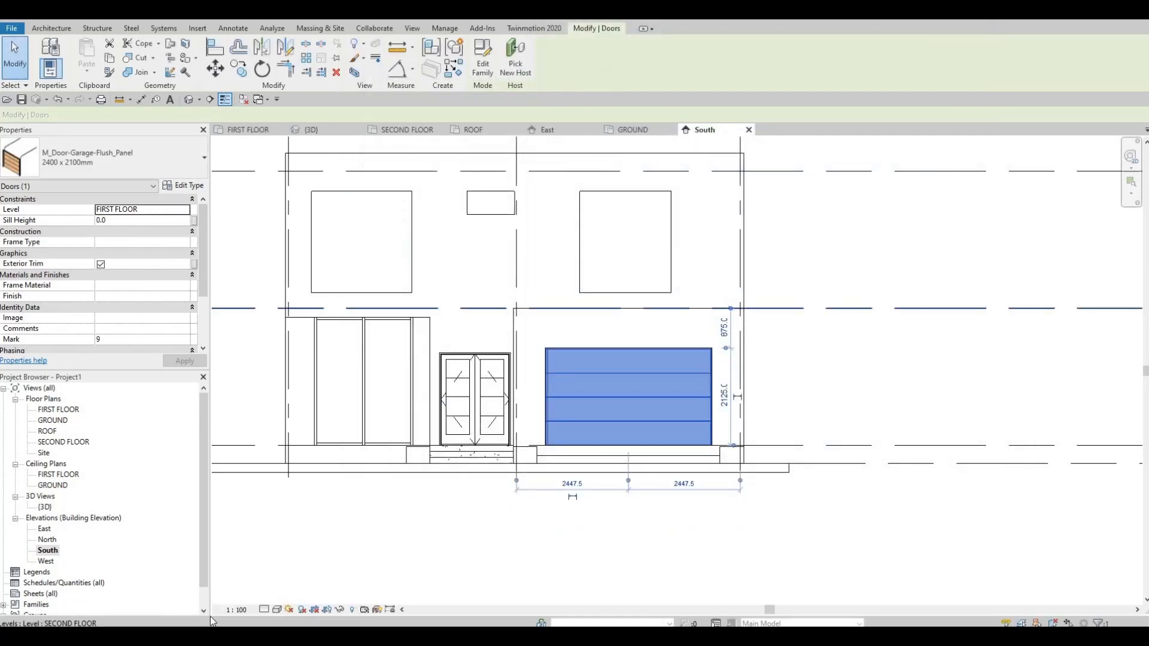
left_click(277, 609)
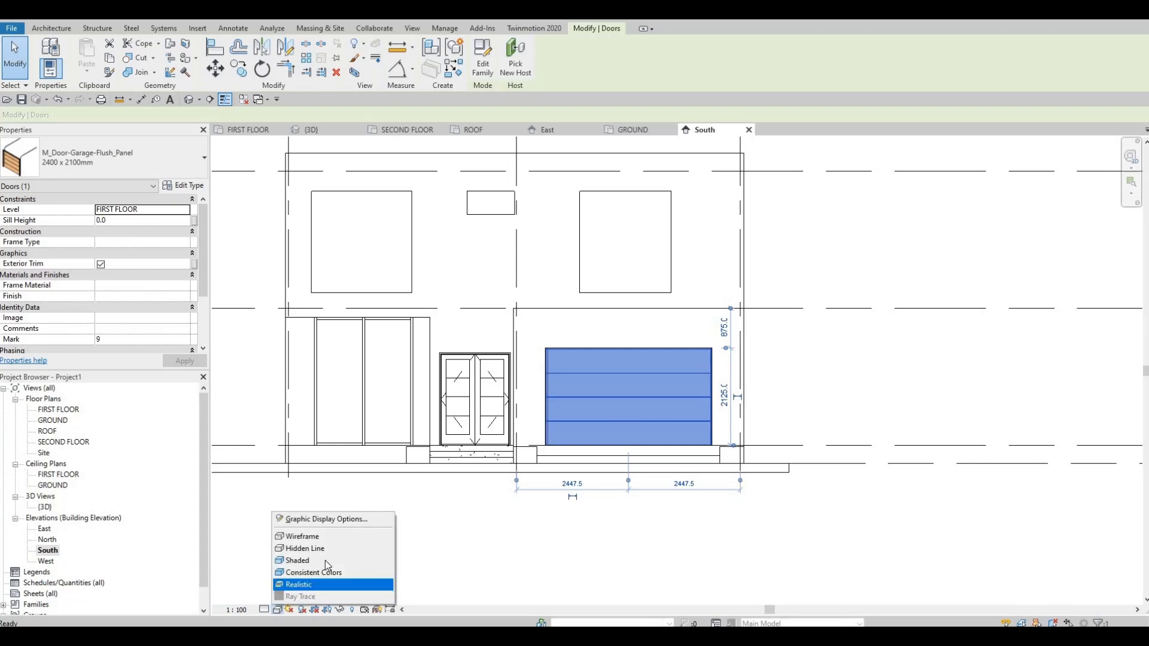
left_click(335, 566)
scroll(577, 392, "up", 2)
key("Escape")
key("Escape")
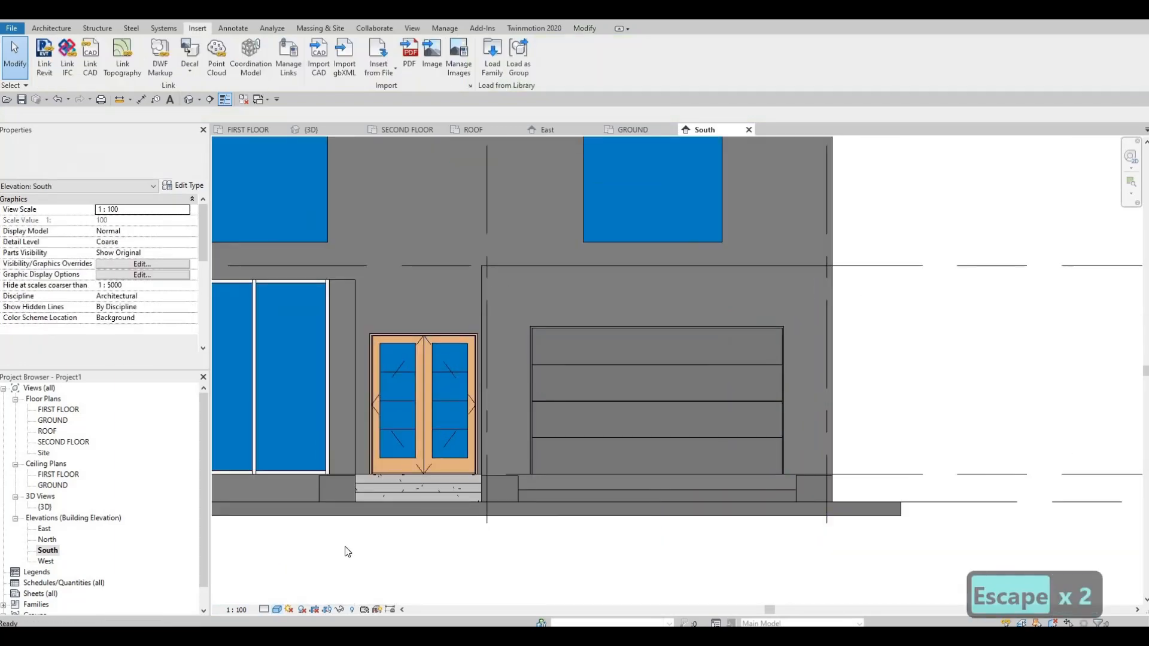
scroll(575, 359, "up", 1)
left_click(277, 609)
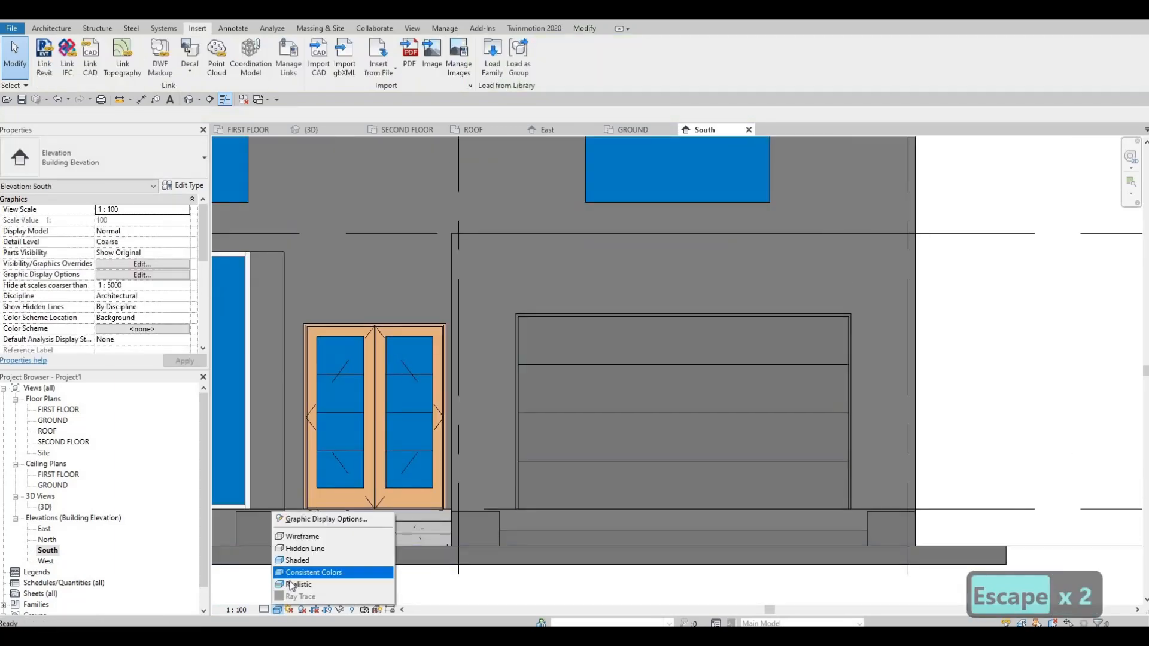
left_click(504, 445)
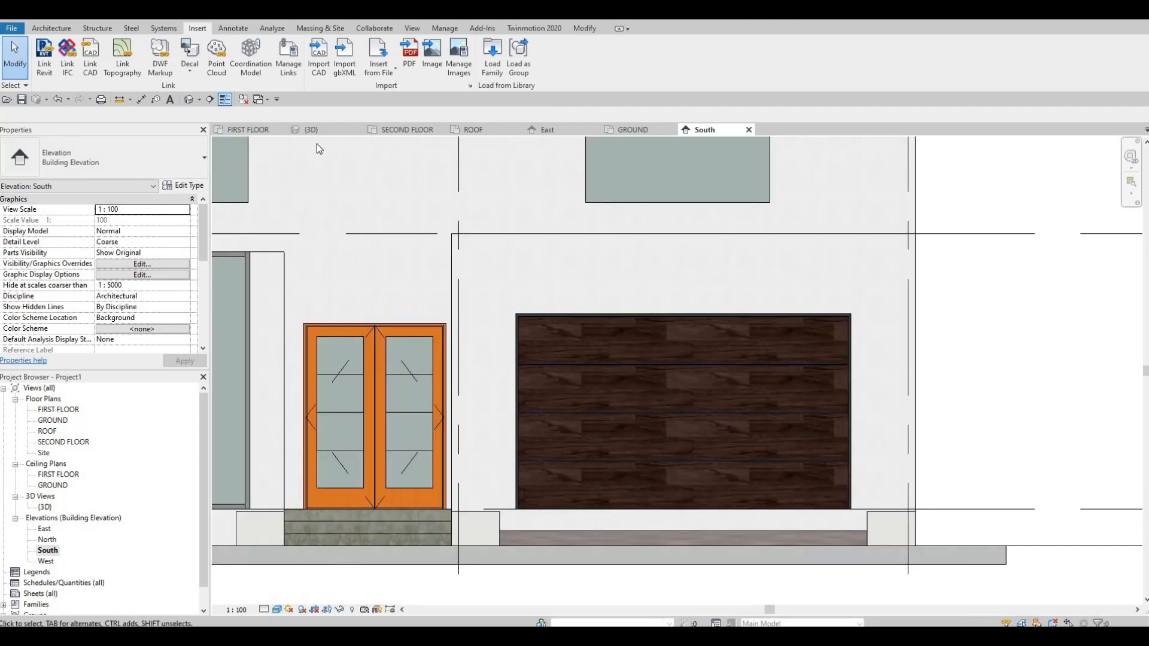
Open the 3D view and set its visual style to Realistic.
left_click(314, 129)
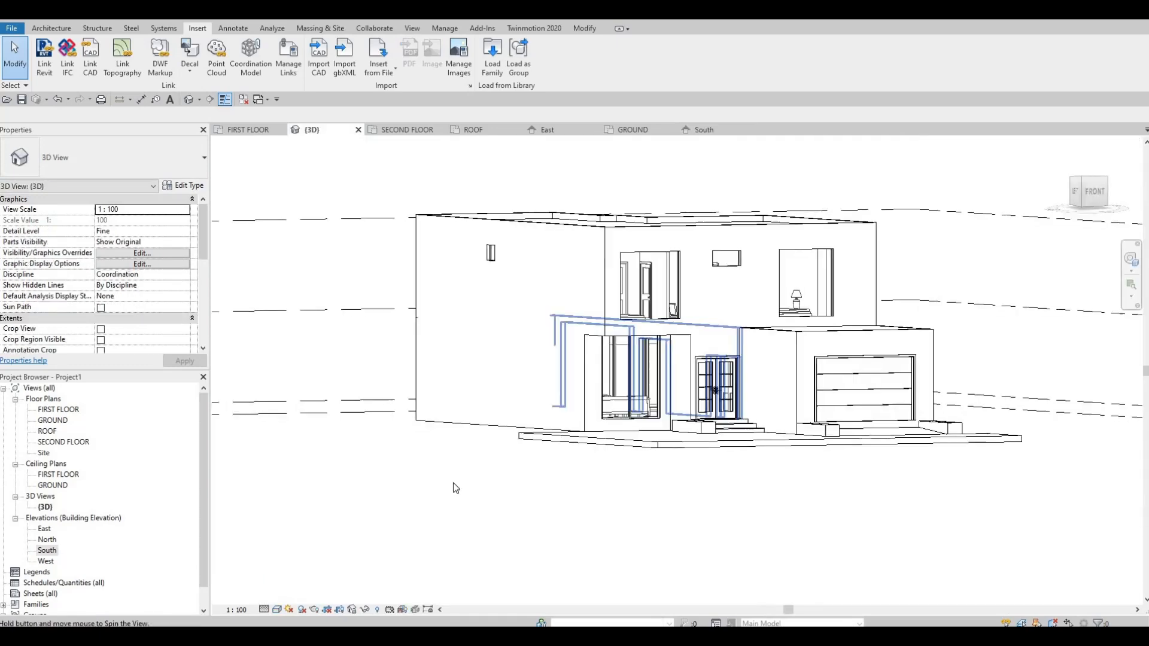
left_click(275, 611)
left_click(296, 586)
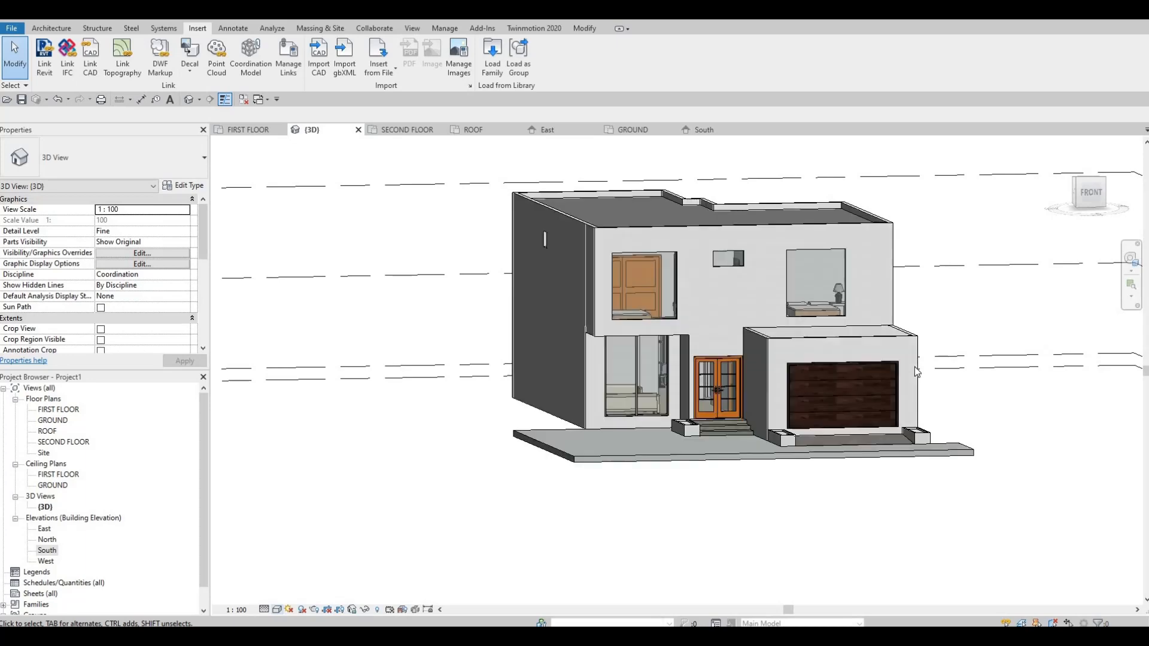
Copy the garage door type's Aluminum, Anodized Silver frame material to its trim material and apply the change.
scroll(932, 364, "up", 8)
key("Escape")
scroll(958, 364, "up", 8)
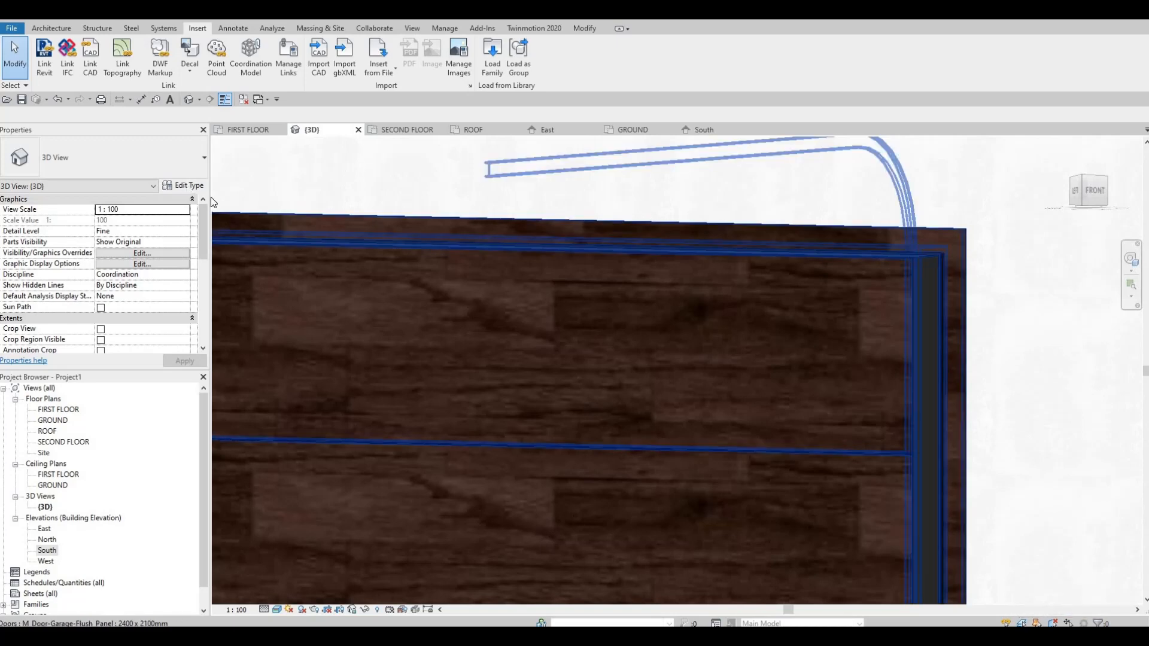
left_click(539, 227)
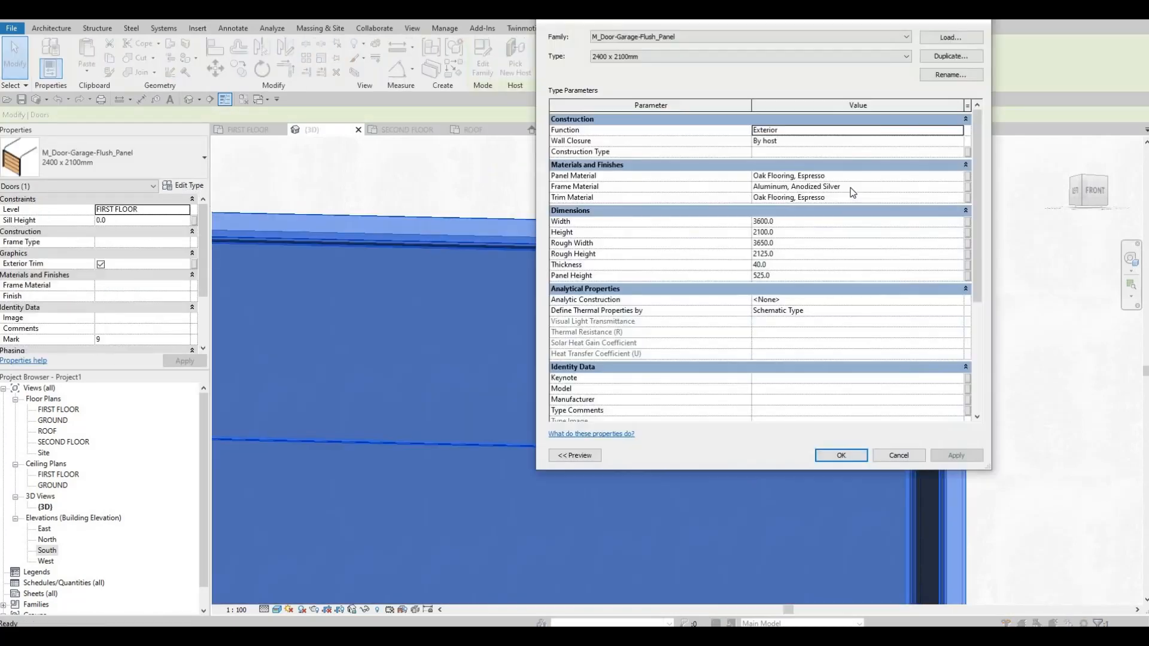
left_click(842, 188)
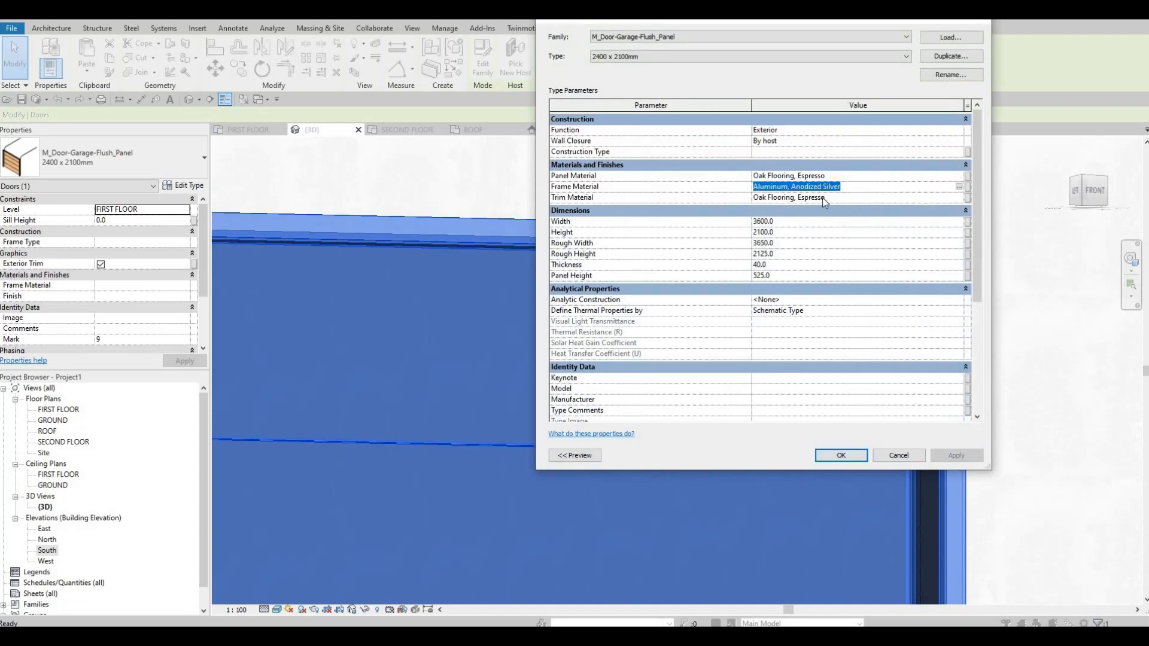
key("ctrl+c")
left_click(832, 199)
key("ctrl+v")
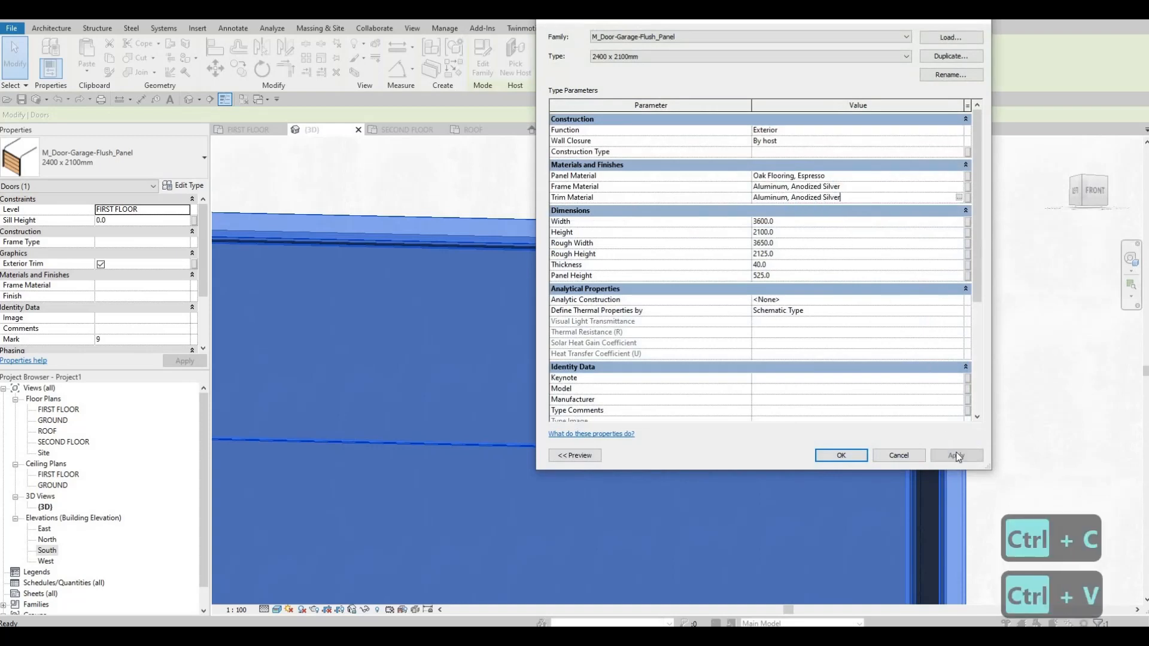
left_click(947, 458)
left_click(855, 455)
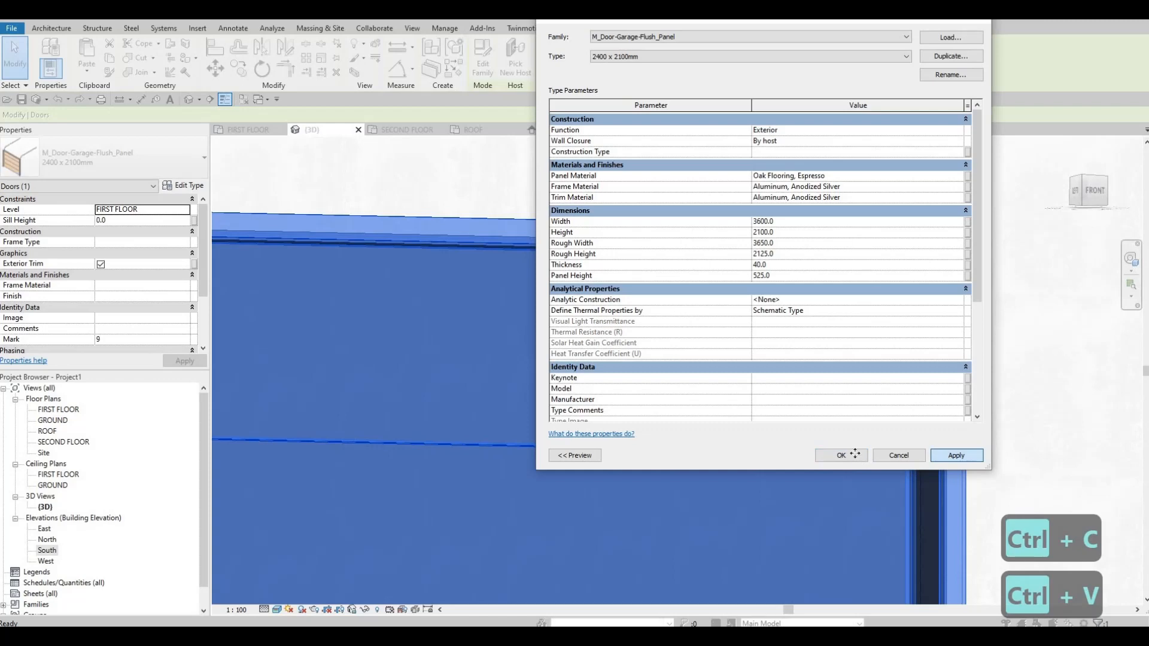
key("Escape")
key("Escape")
key("Escape")
Return to the south elevation and set its visual style to Hidden Line.
scroll(947, 308, "down", 3)
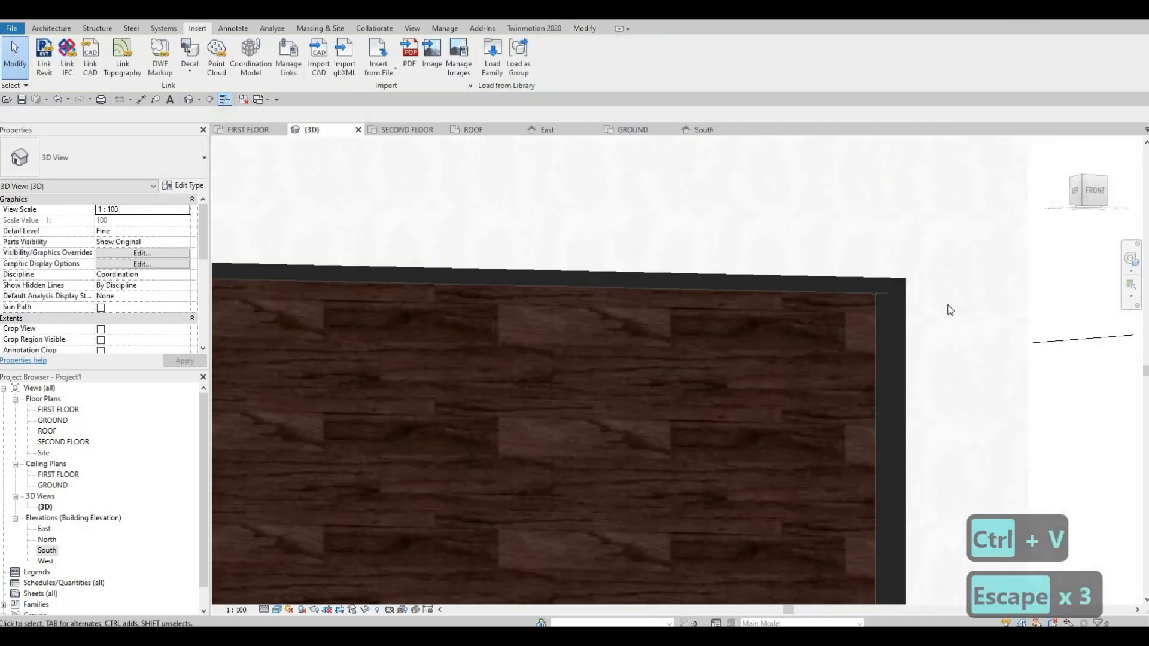
scroll(880, 327, "down", 2)
middle_click_drag(881, 328, 739, 443, "shift")
middle_click_drag(758, 317, 897, 432)
middle_click_drag(929, 434, 878, 351)
scroll(892, 359, "up", 1)
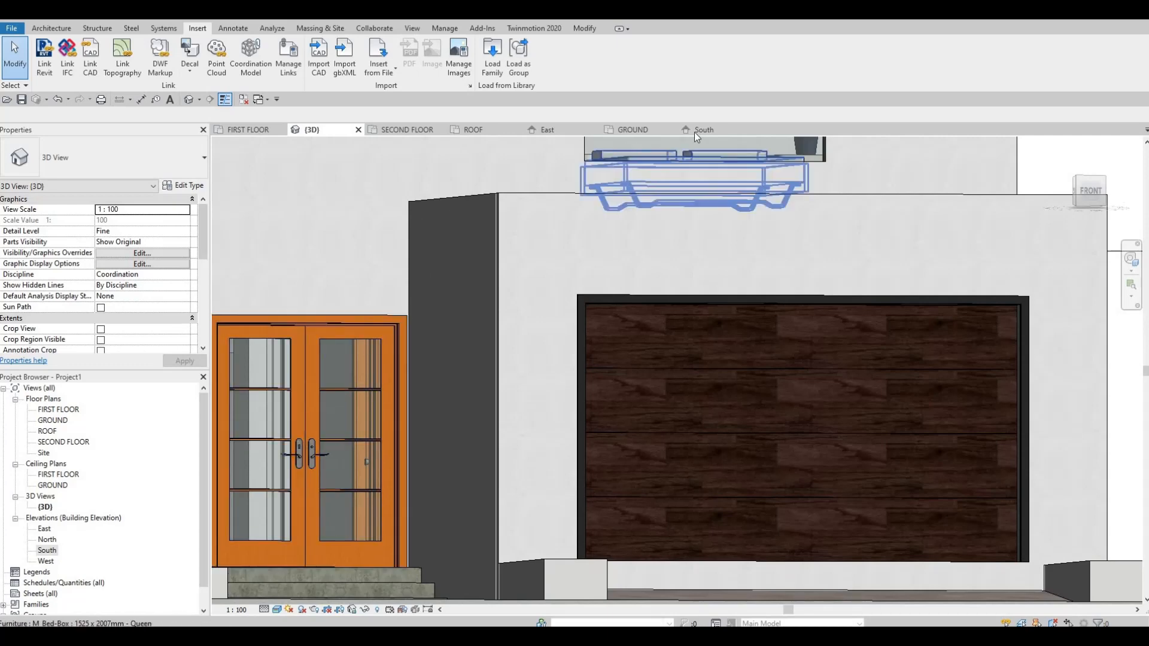
key("Escape")
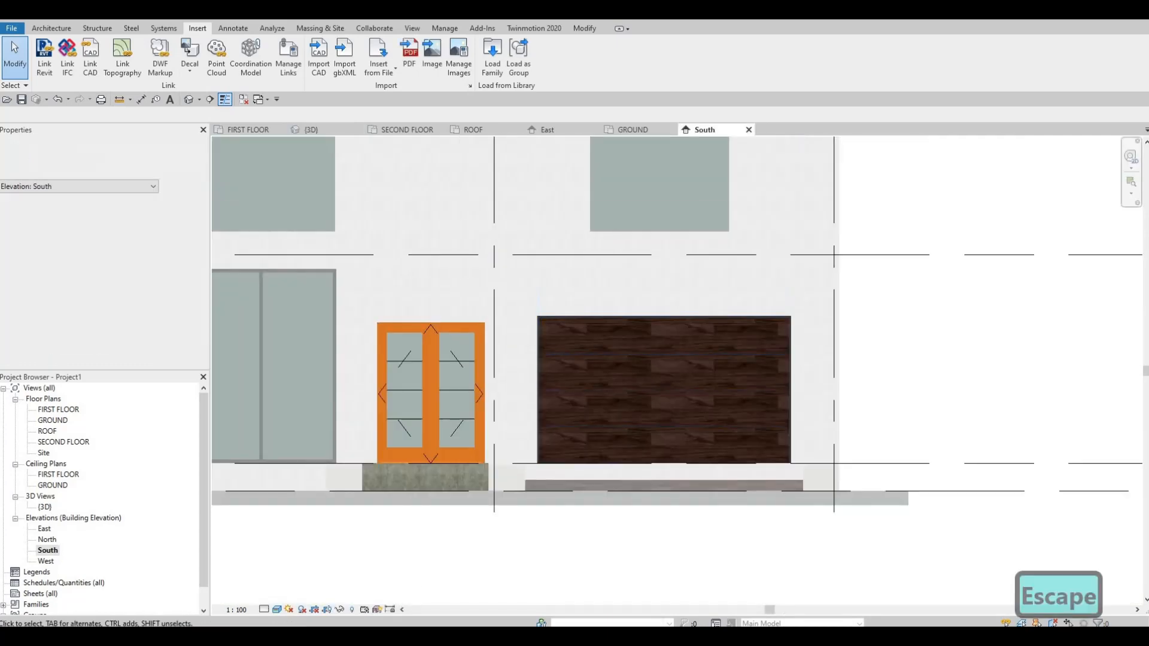
left_click(276, 609)
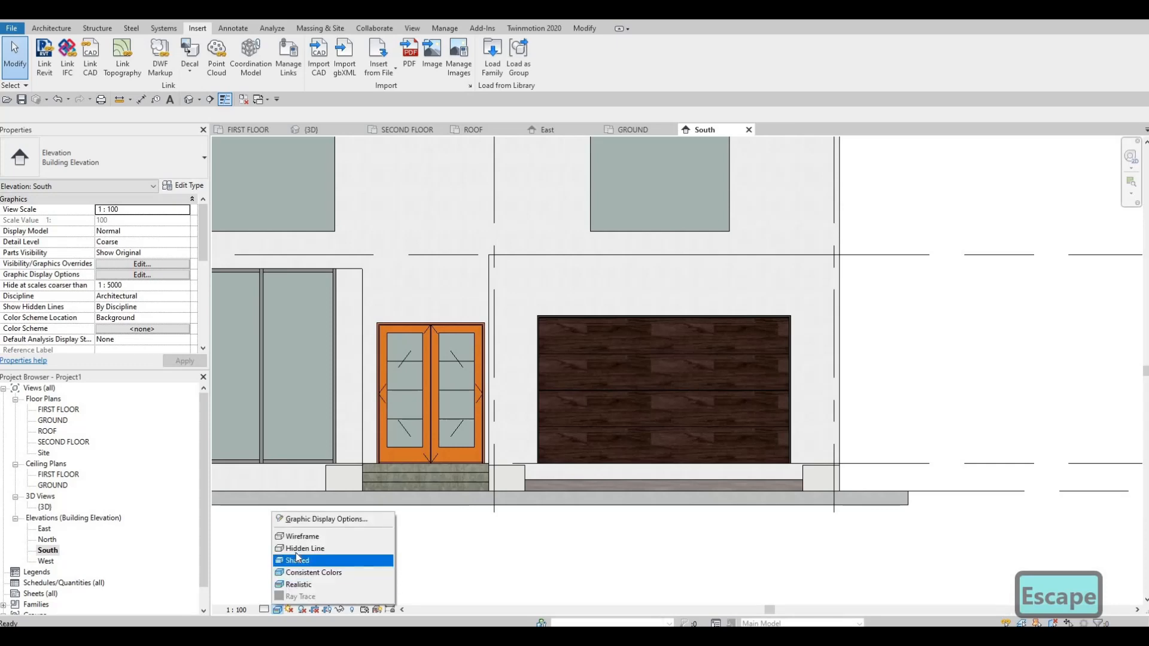
left_click(296, 551)
Start an in-place component in the Generic Models category, keeping the name Generic Models 12.
middle_click_drag(512, 434, 589, 494)
scroll(589, 494, "down", 3)
key("Escape")
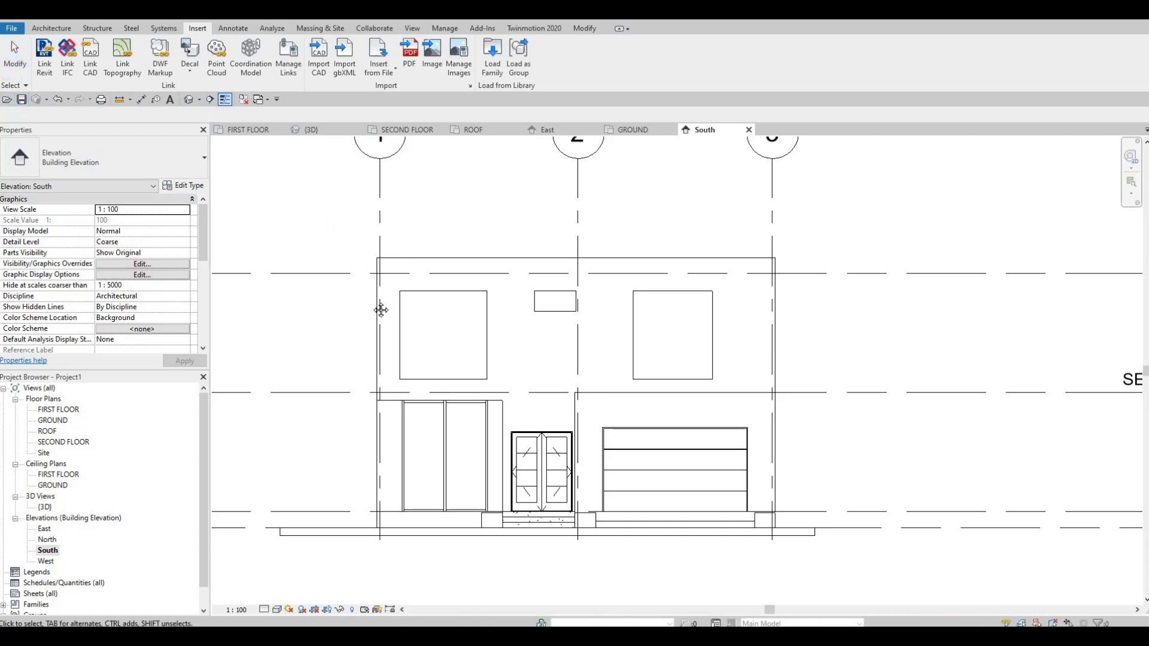
scroll(687, 364, "down", 1)
middle_click_drag(645, 356, 620, 326)
scroll(668, 352, "up", 1)
middle_click_drag(711, 338, 666, 309)
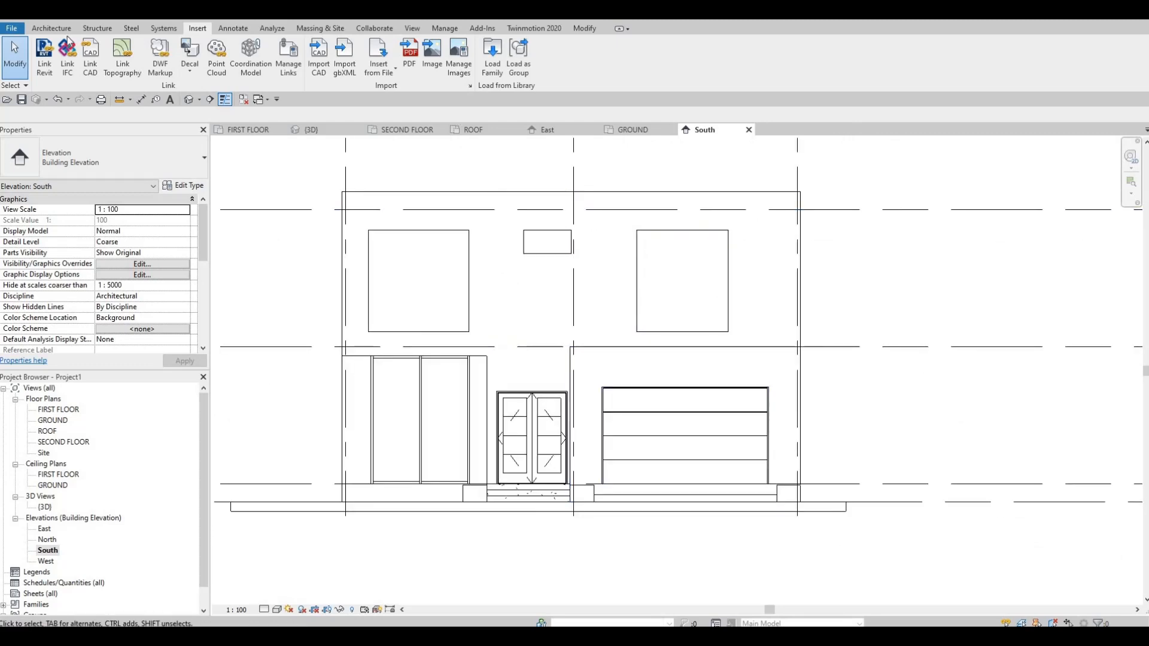
left_click(51, 28)
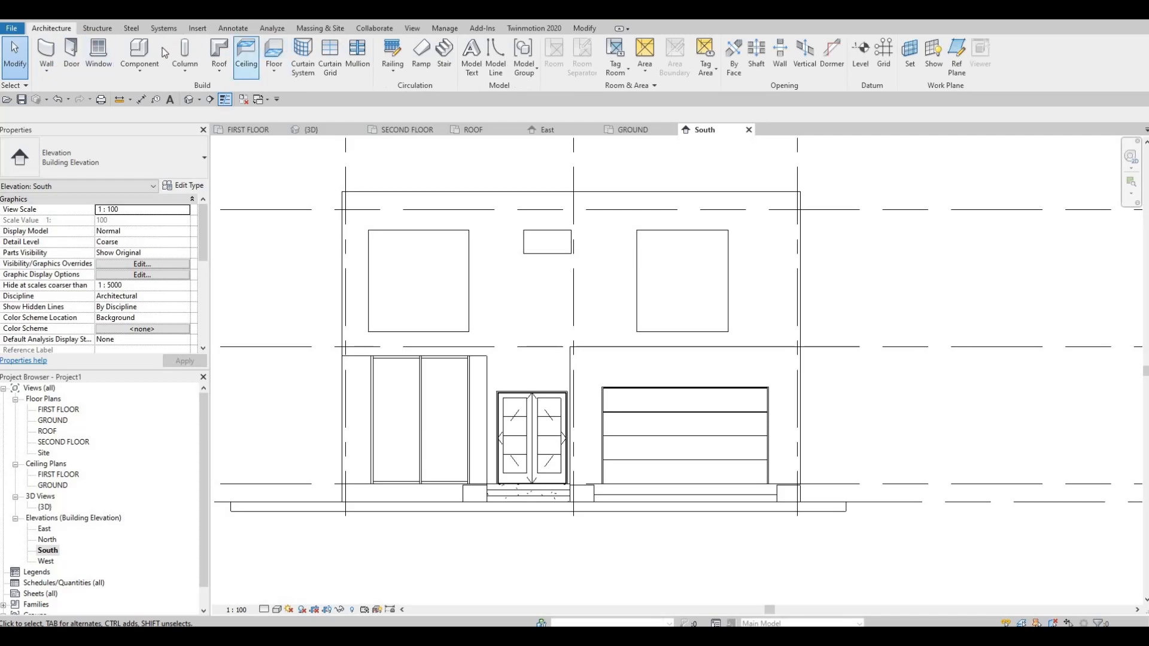
left_click(139, 71)
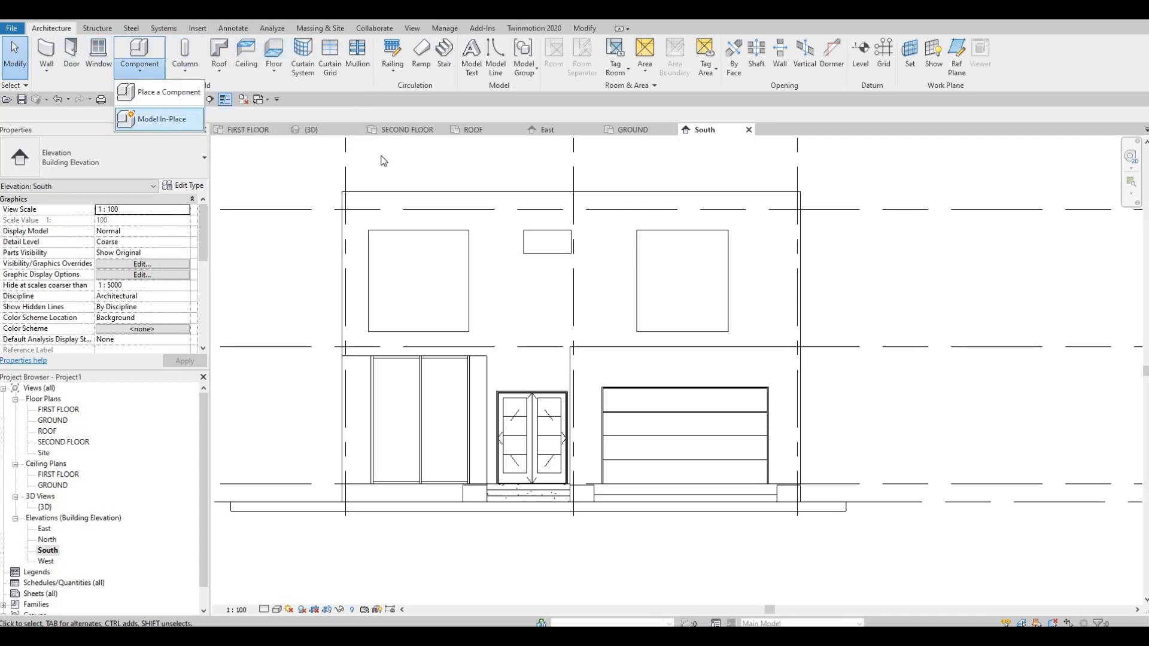
left_click(160, 121)
scroll(545, 301, "down", 3)
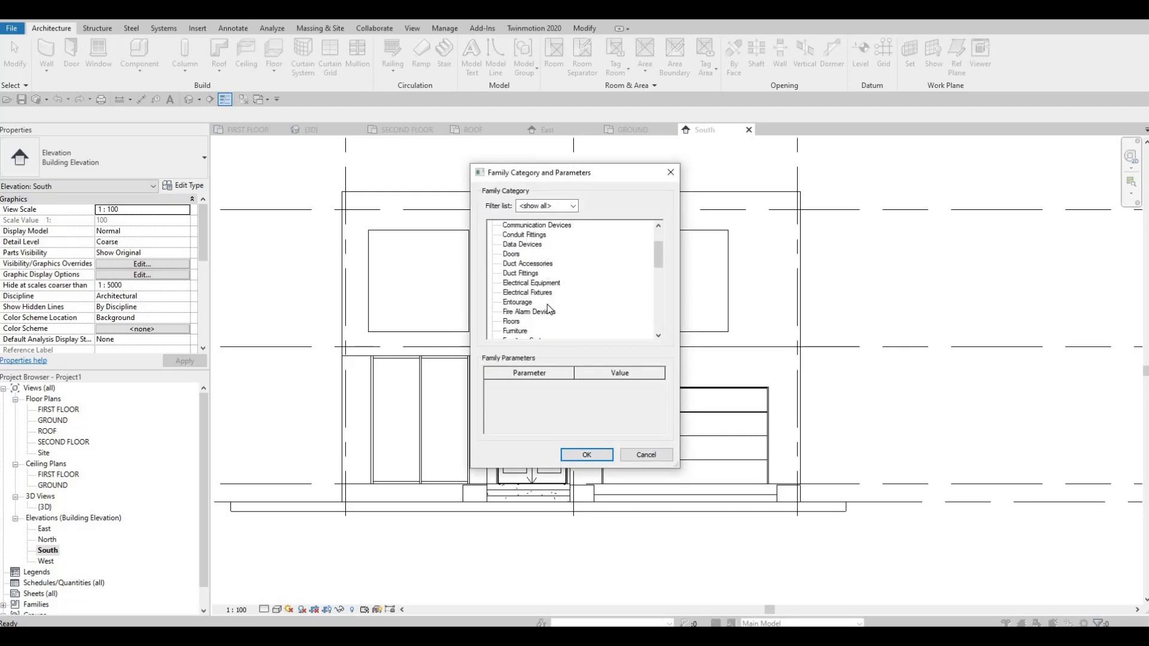
left_click(587, 454)
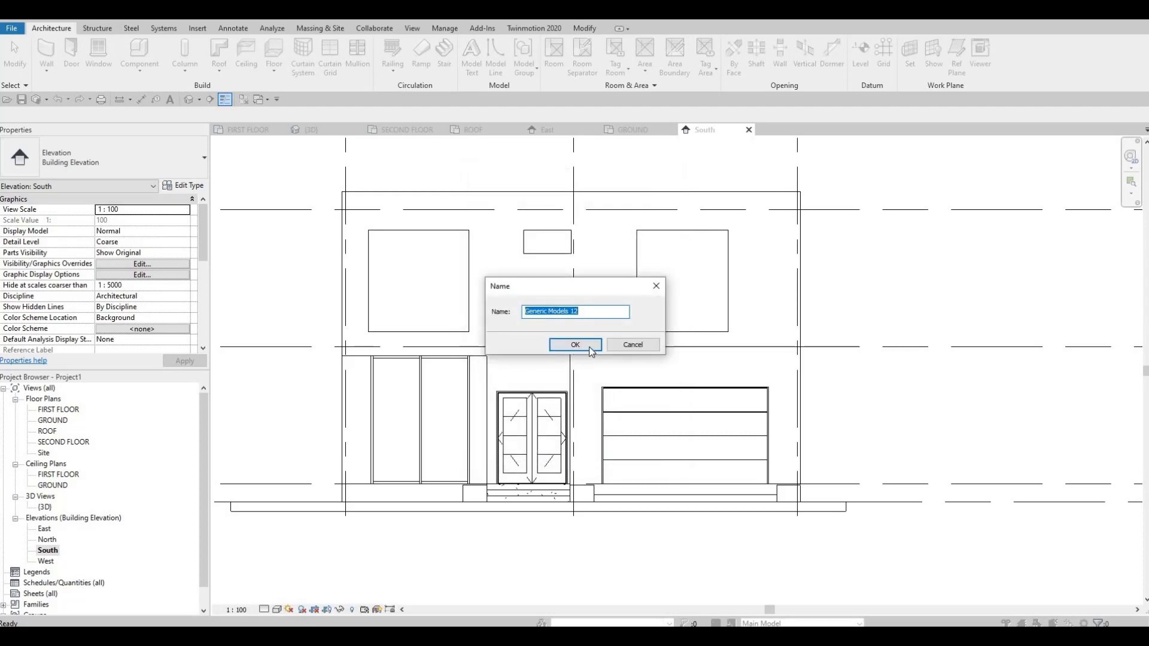
left_click(589, 346)
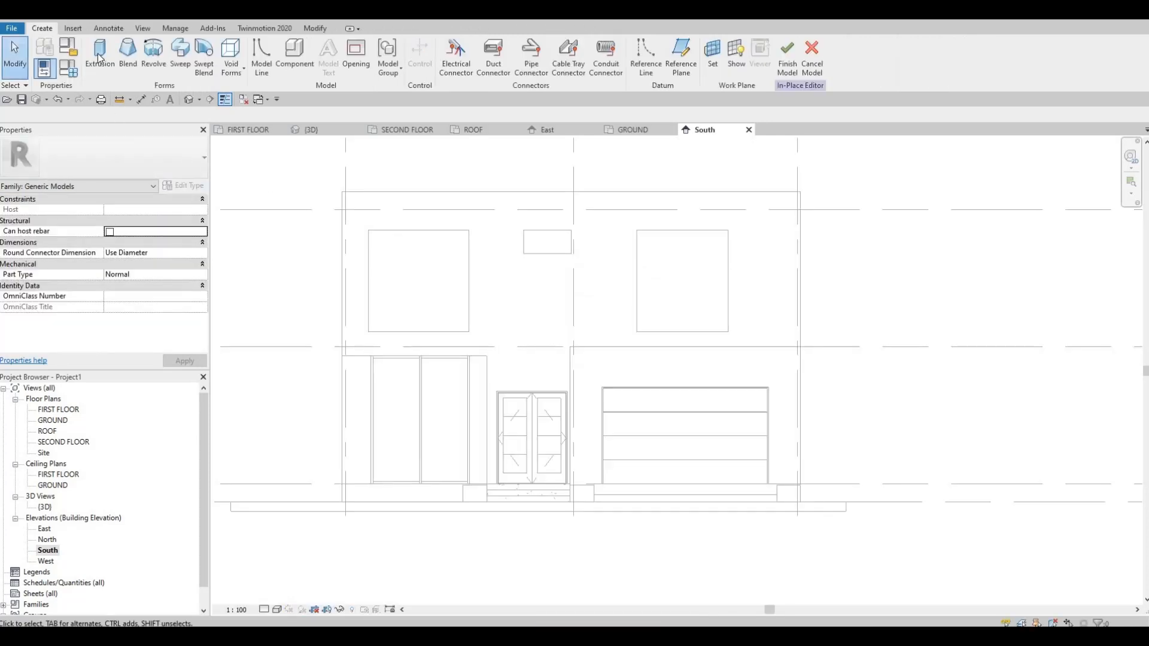
Start an Extrusion and pick the EXTERIOR WALL 1 face near the level line above the garage door as its work plane.
left_click(99, 60)
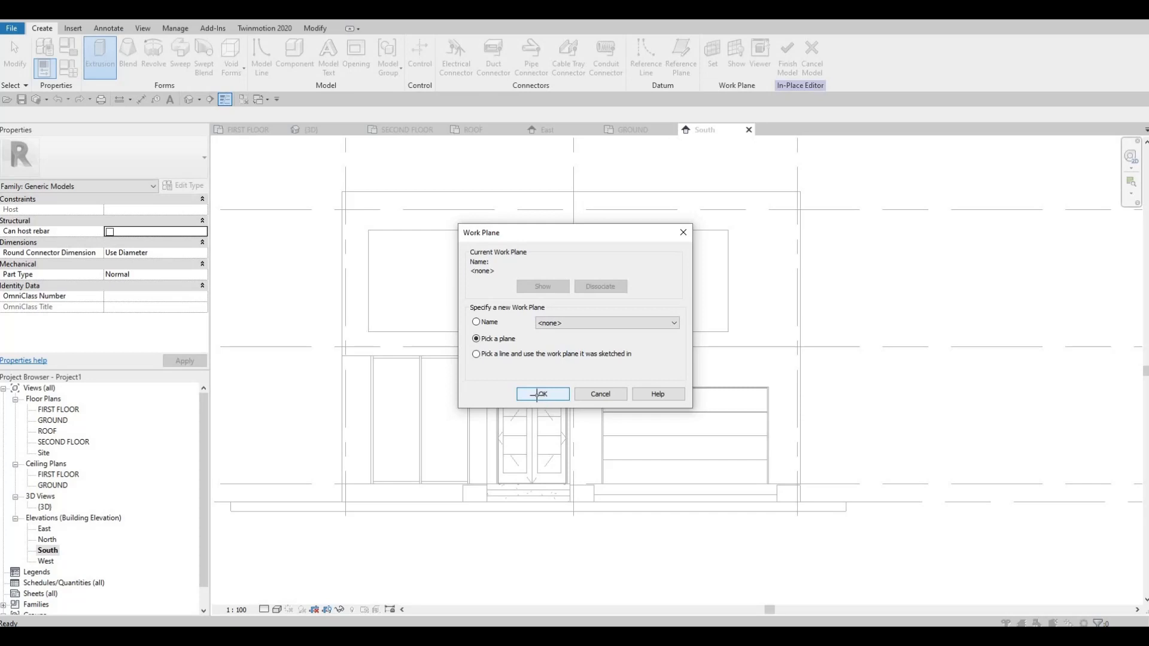
left_click(540, 394)
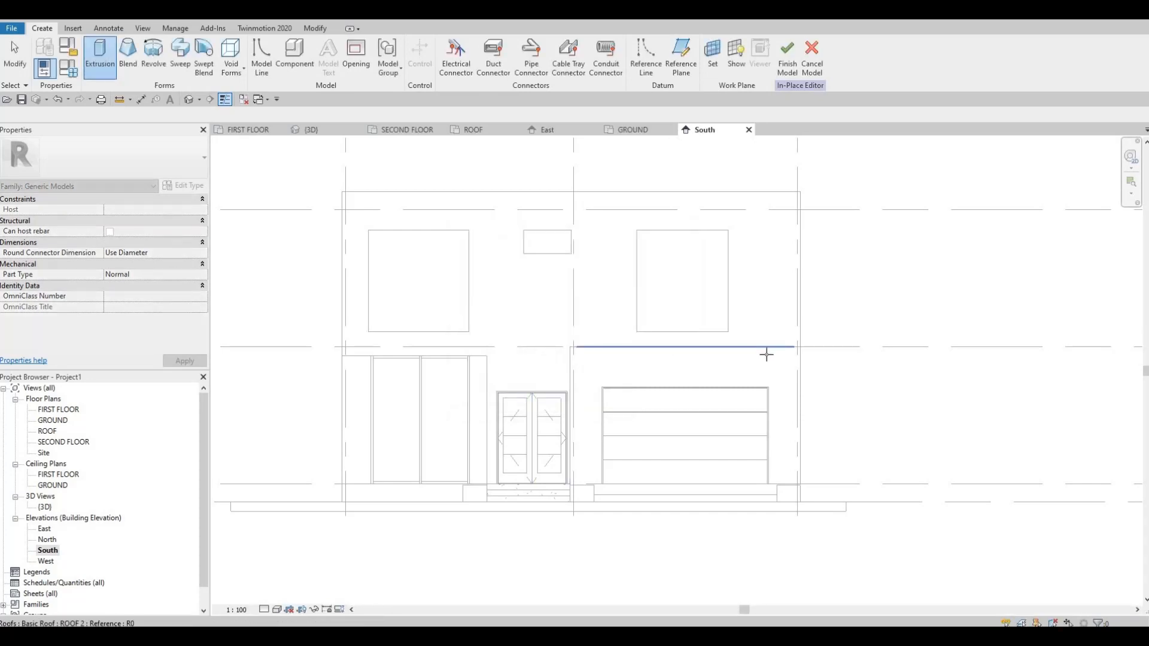
key("Tab")
key("Tab")
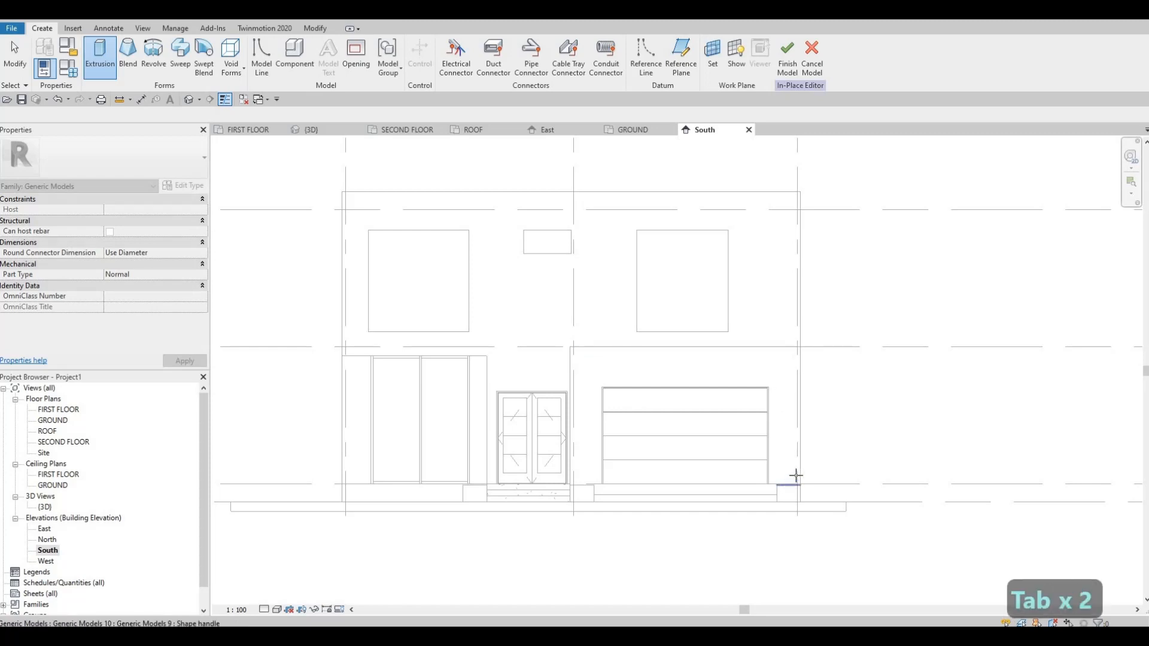
key("Tab")
key("Tab")
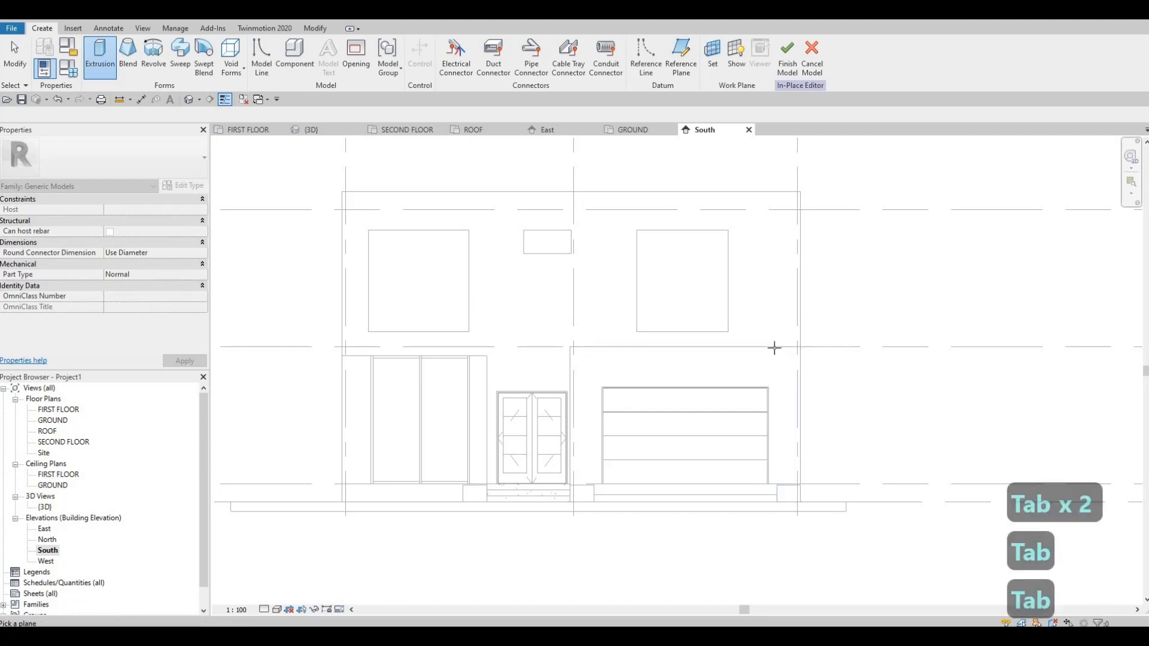
key("Tab")
key("Tab")
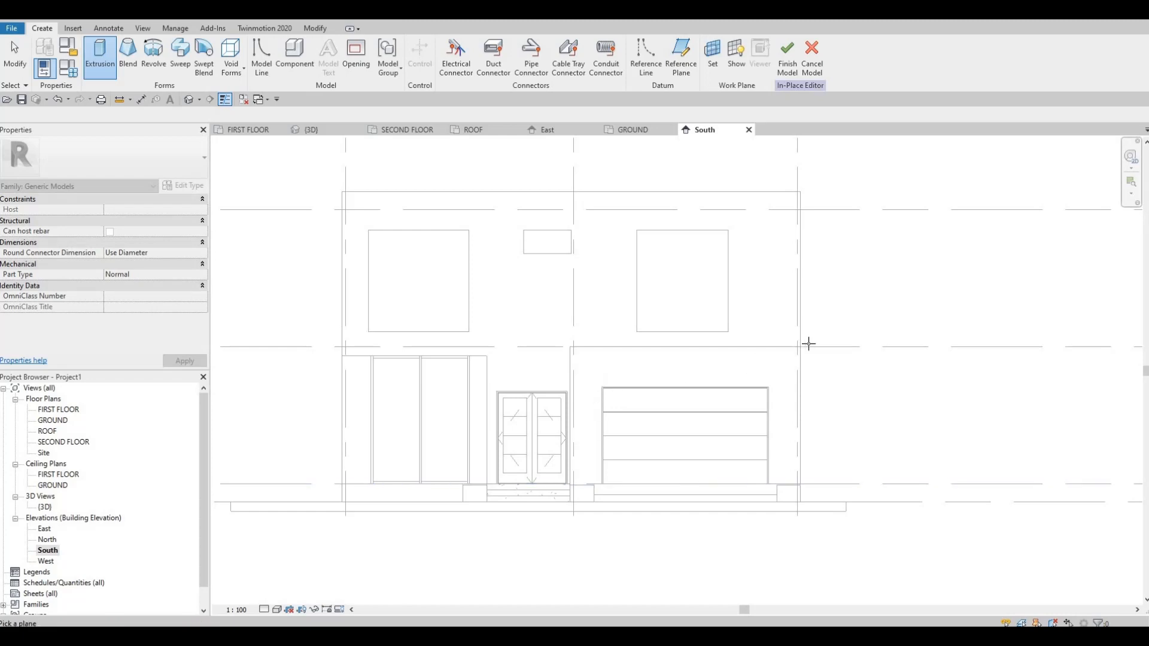
scroll(808, 343, "up", 2)
key("Tab")
key("Tab")
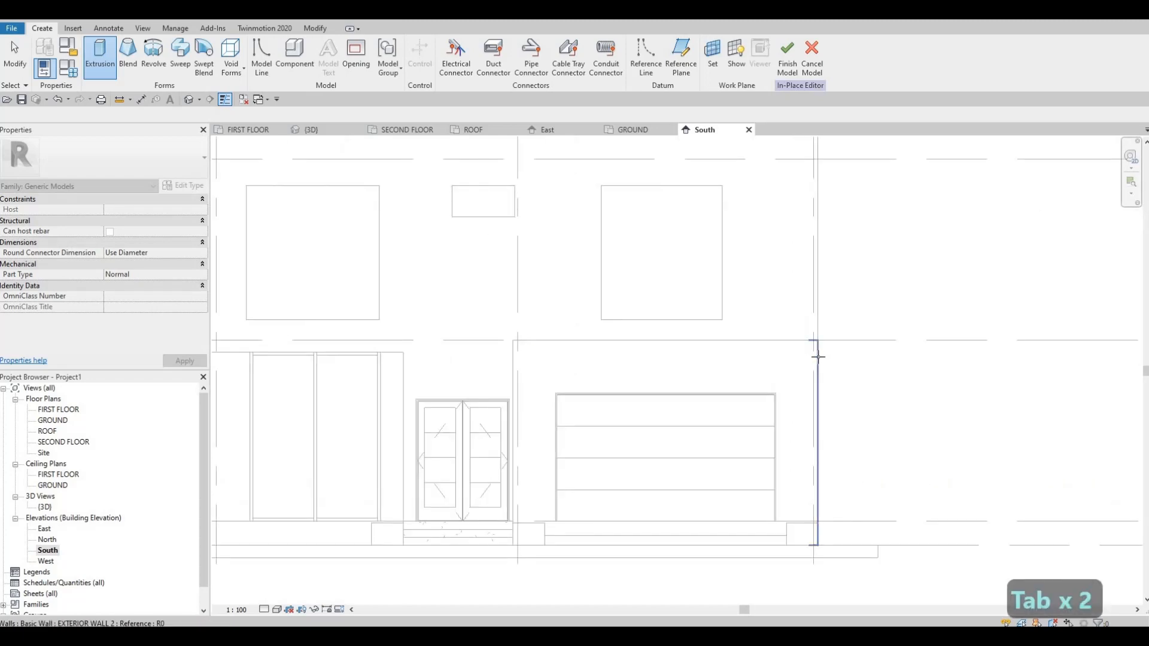
key("Tab")
key("Tab")
key("Tab")
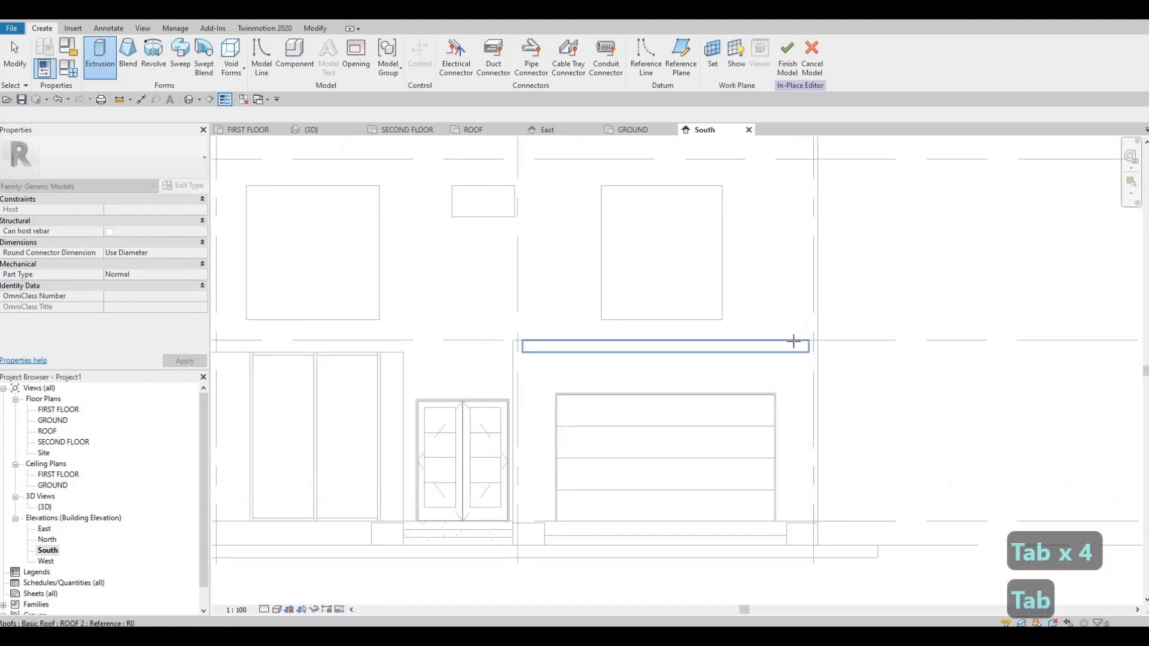
key("Tab")
key("Tab")
left_click(601, 336)
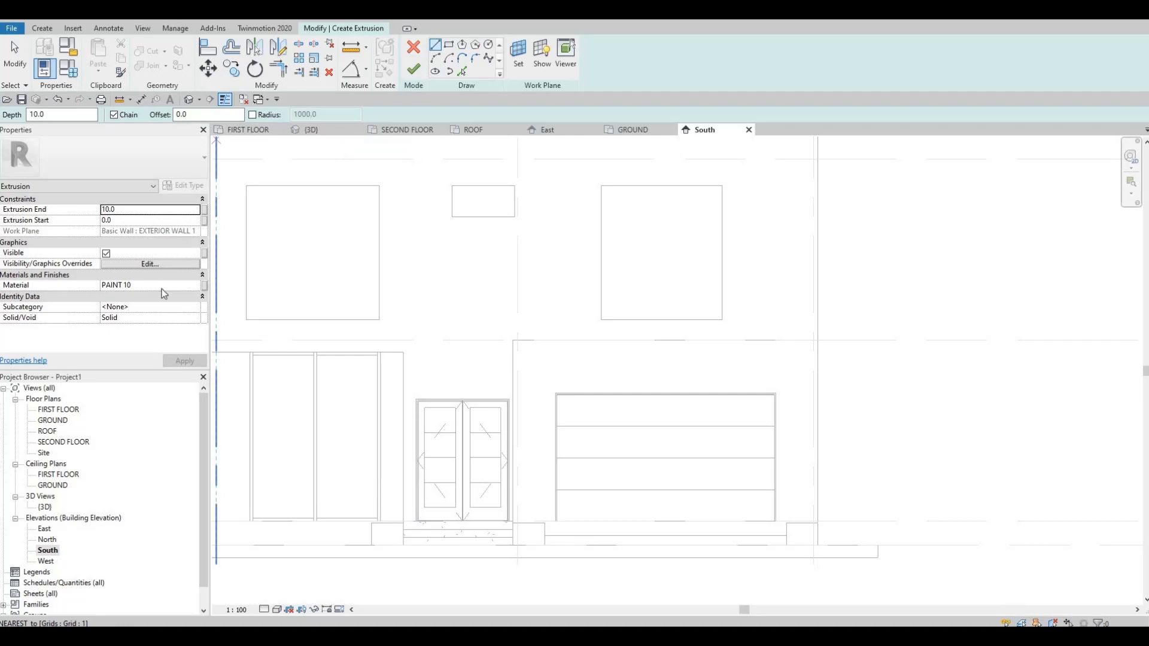
Duplicate the extrusion's PAINT 10 material and name the copy PAINT 11.
left_click(194, 286)
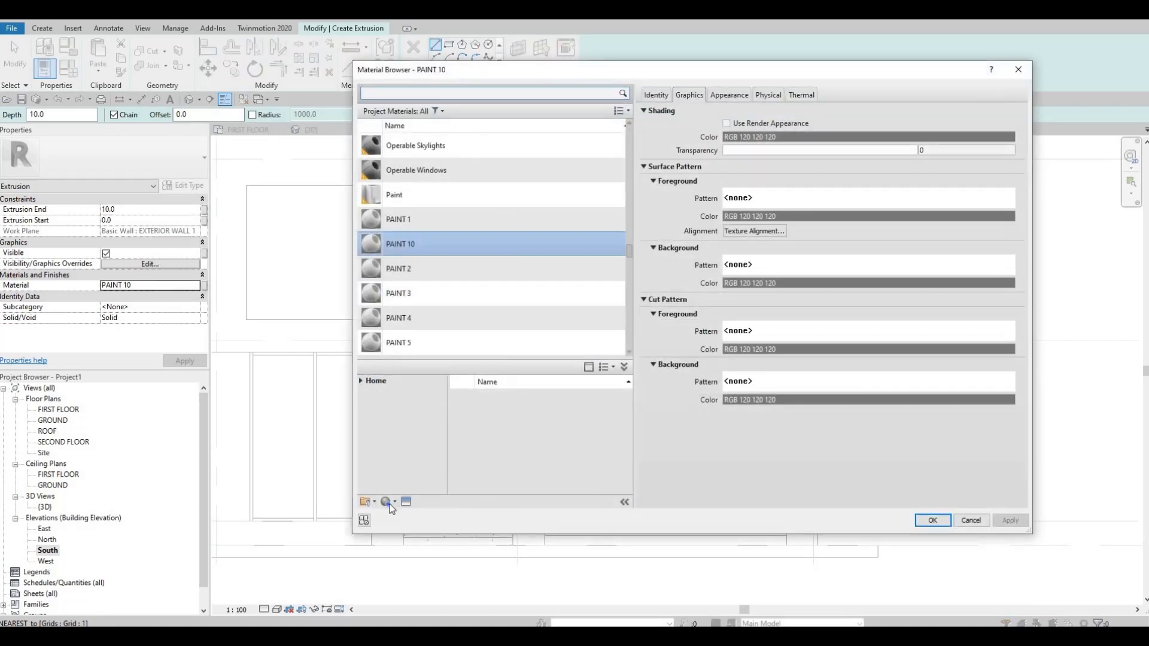
left_click(395, 501)
left_click(419, 523)
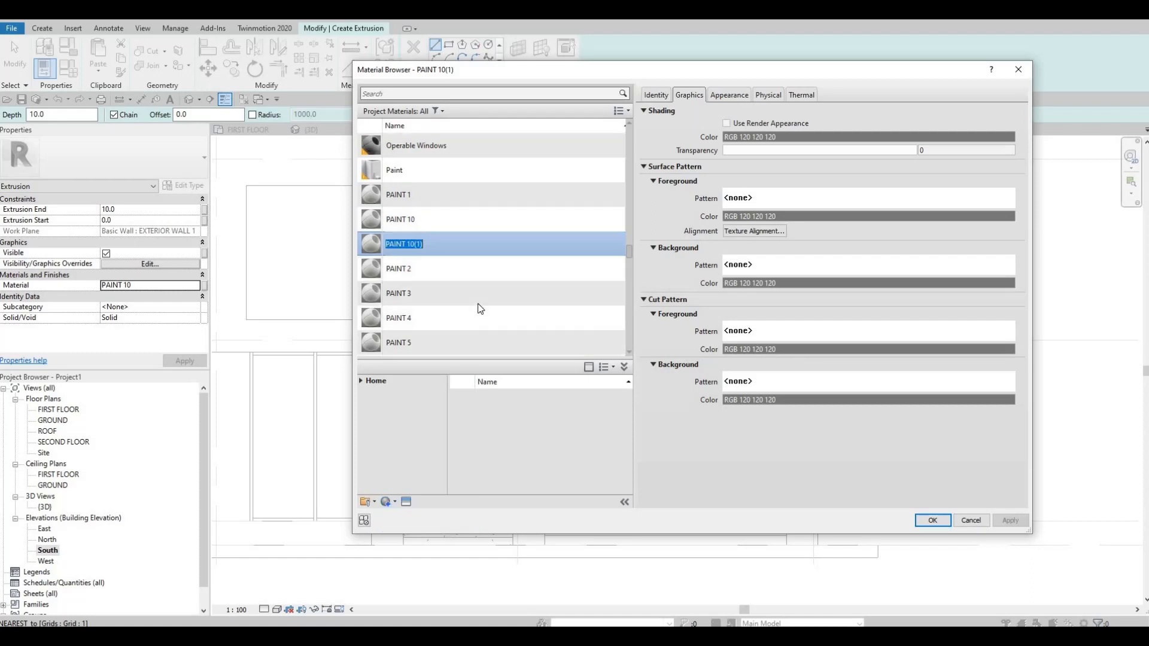
key("Right")
key("BackSpace")
key("BackSpace")
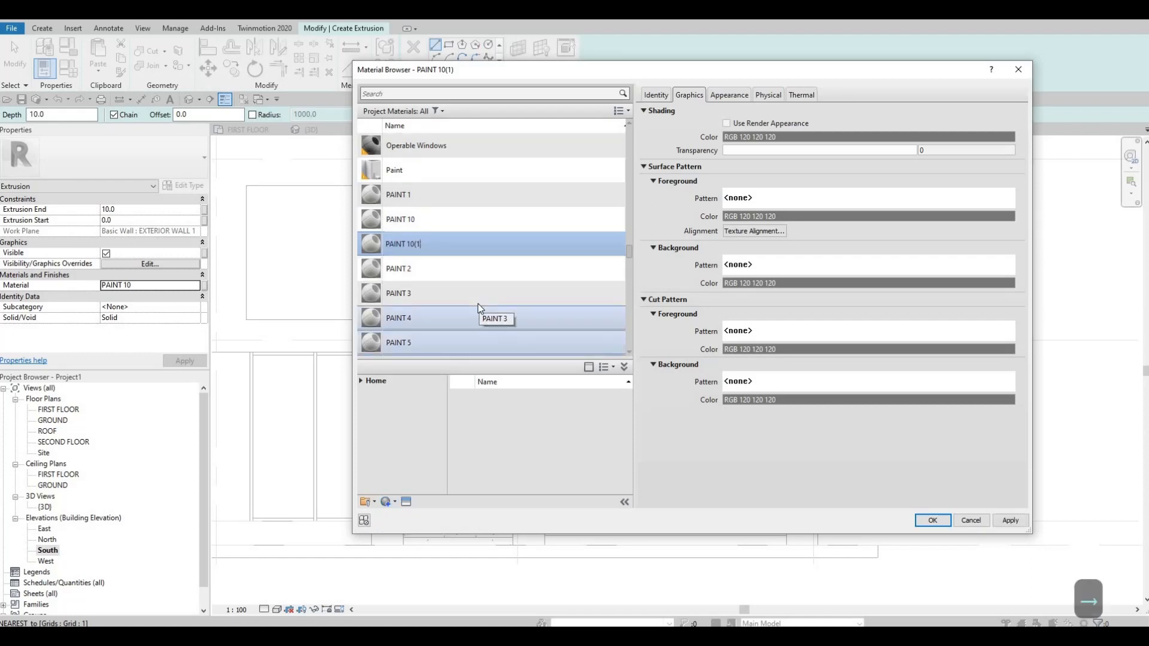
type("1")
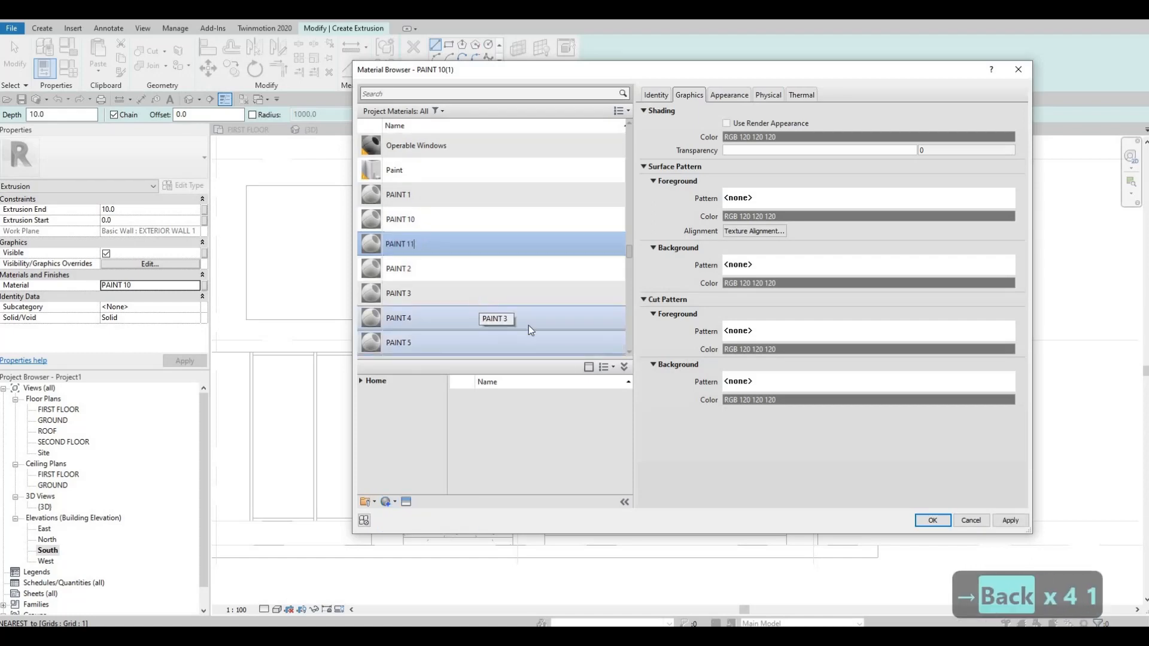
Assign PAINT 11 to the extrusion and sketch a horizontal rectangle about 4400 by 300 mm below the level line above the garage door.
left_click(930, 518)
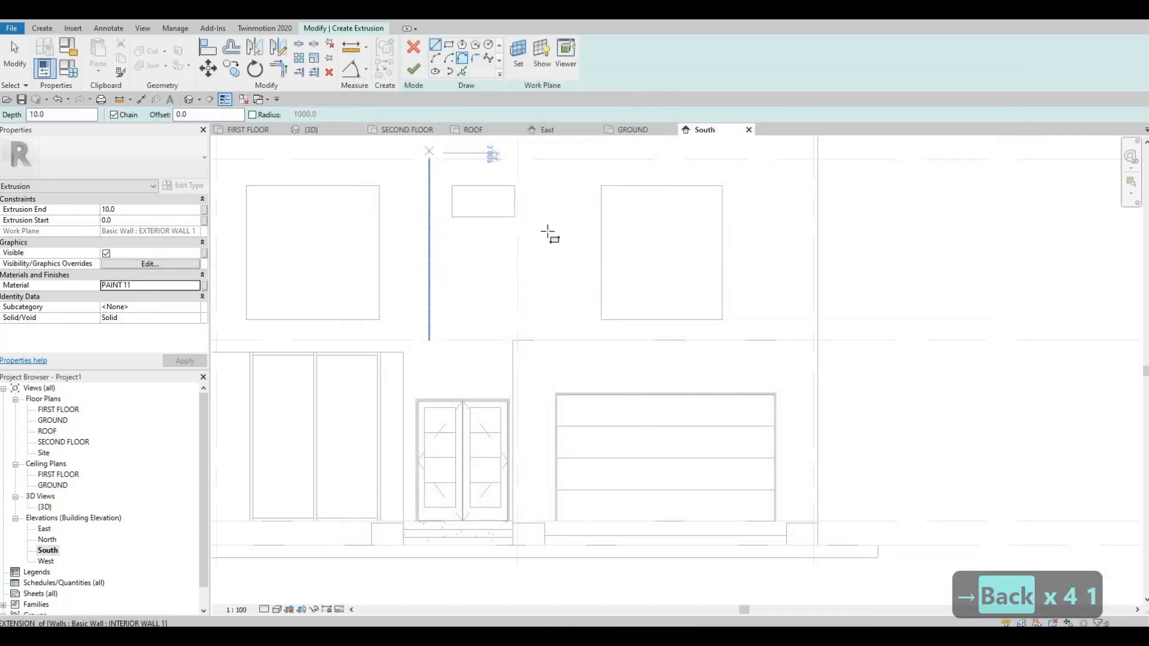
left_click(448, 44)
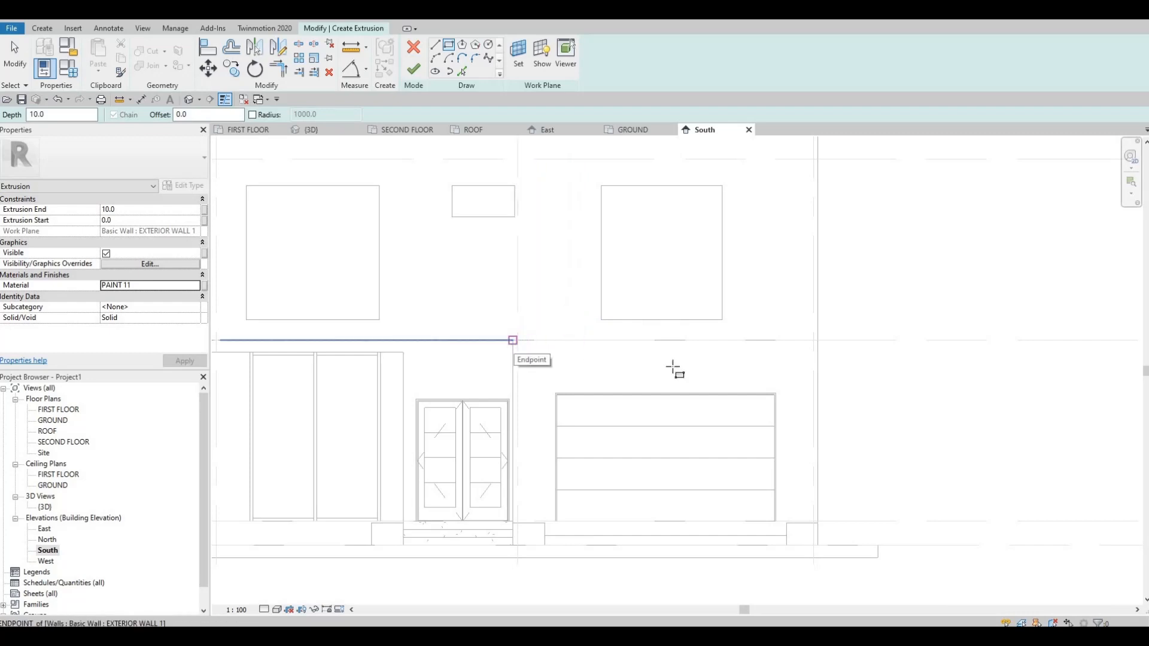
left_click(674, 369)
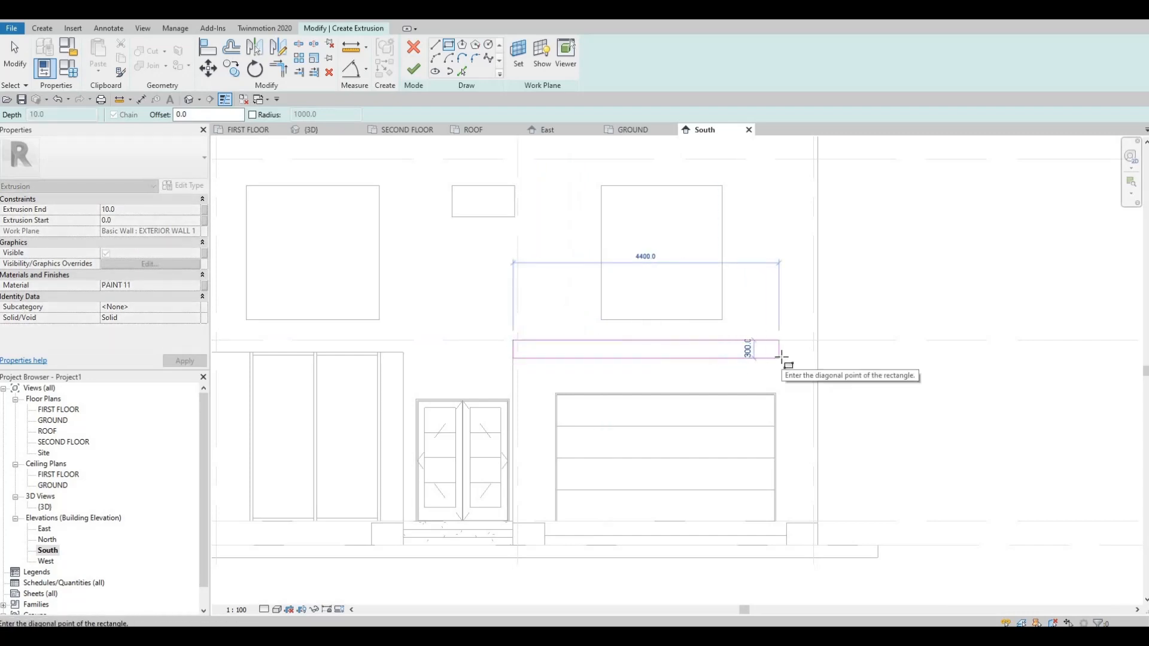
left_click(781, 360)
key("Escape")
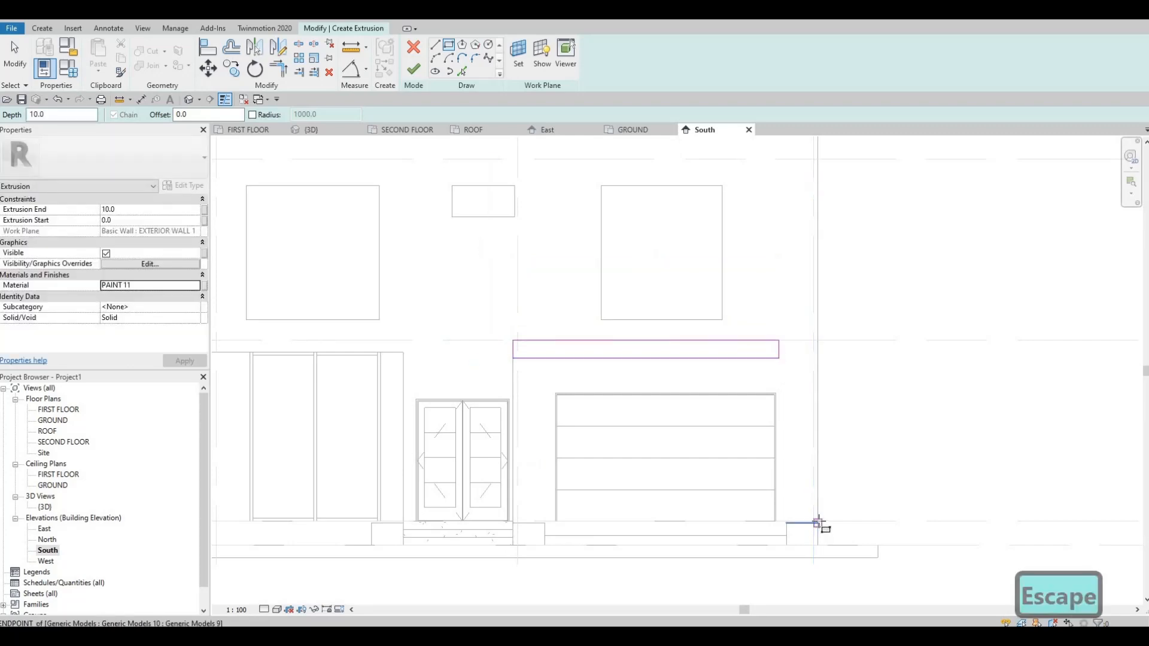
Sketch a vertical rectangle about 315 mm wide and 2725 mm high along the wall's outer edge, from the base block to the header's underside.
left_click(817, 523)
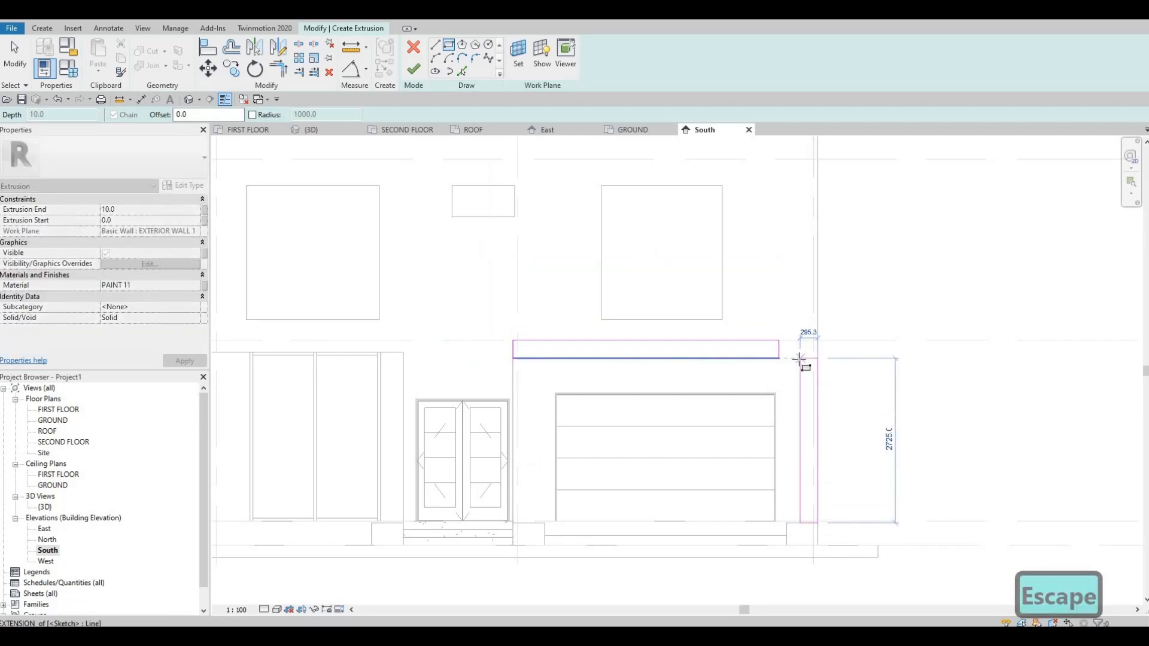
left_click(803, 386)
key("Escape")
key("Escape")
key("Escape")
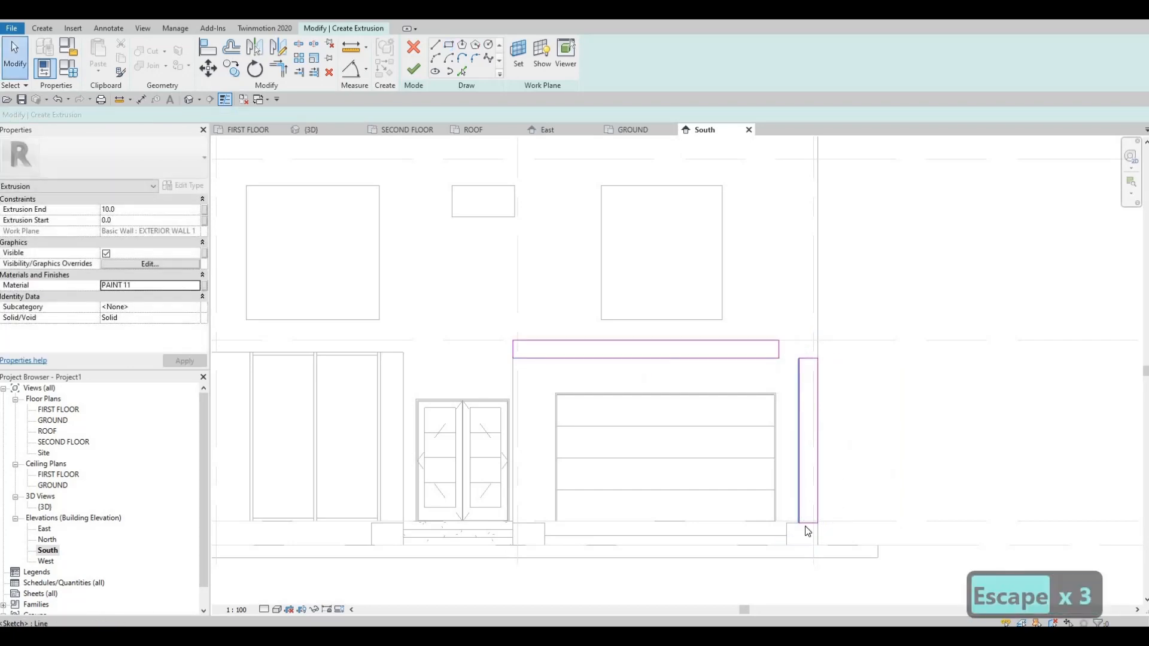
Set the vertical rectangle's width to 300 mm by adjusting its inner edge.
left_click(806, 537)
left_click(808, 539)
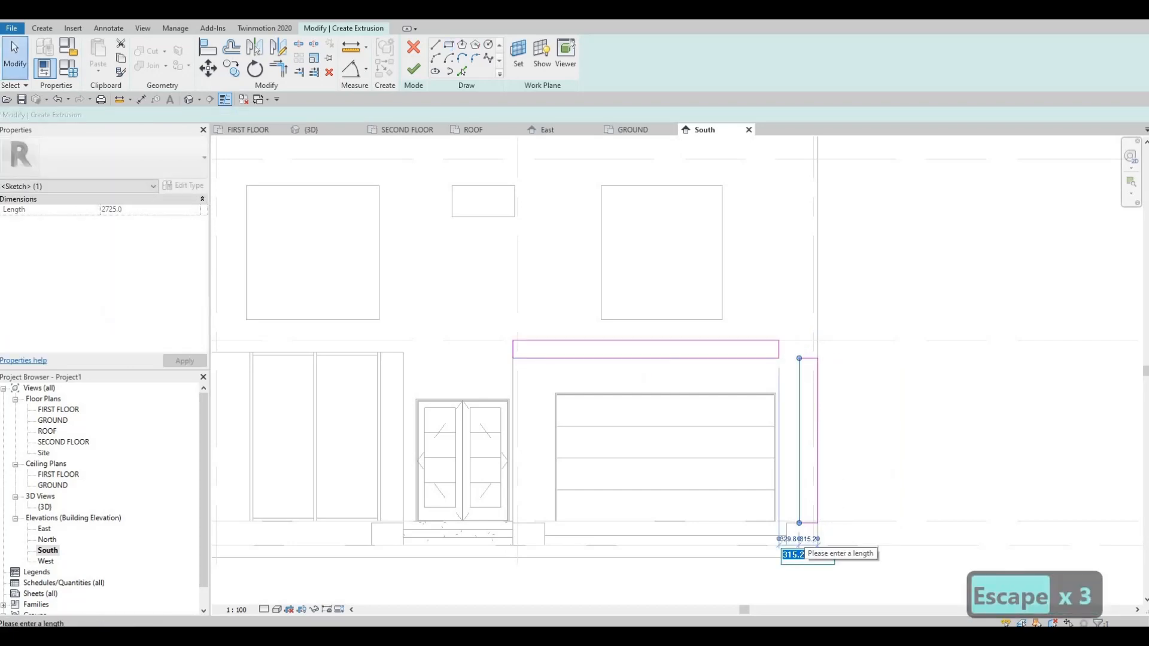
type("300")
key("Return")
key("Escape")
key("Escape")
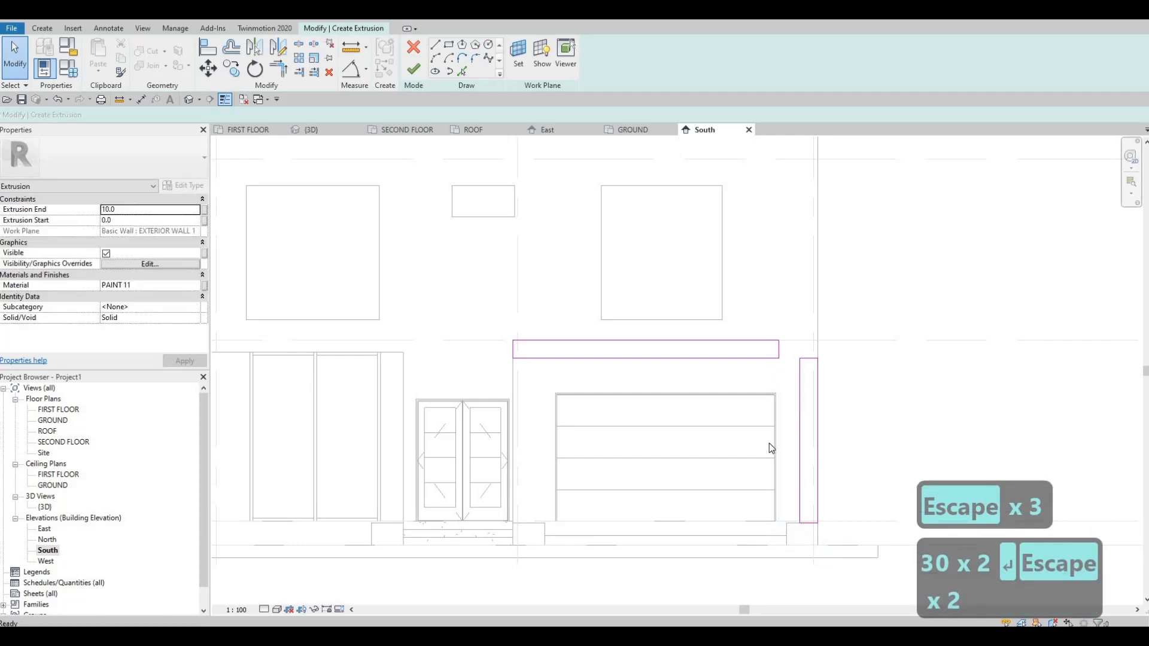
Trim the two rectangles into one L-shaped outline with clean corners and delete the leftover lines where they meet.
key("t")
key("r")
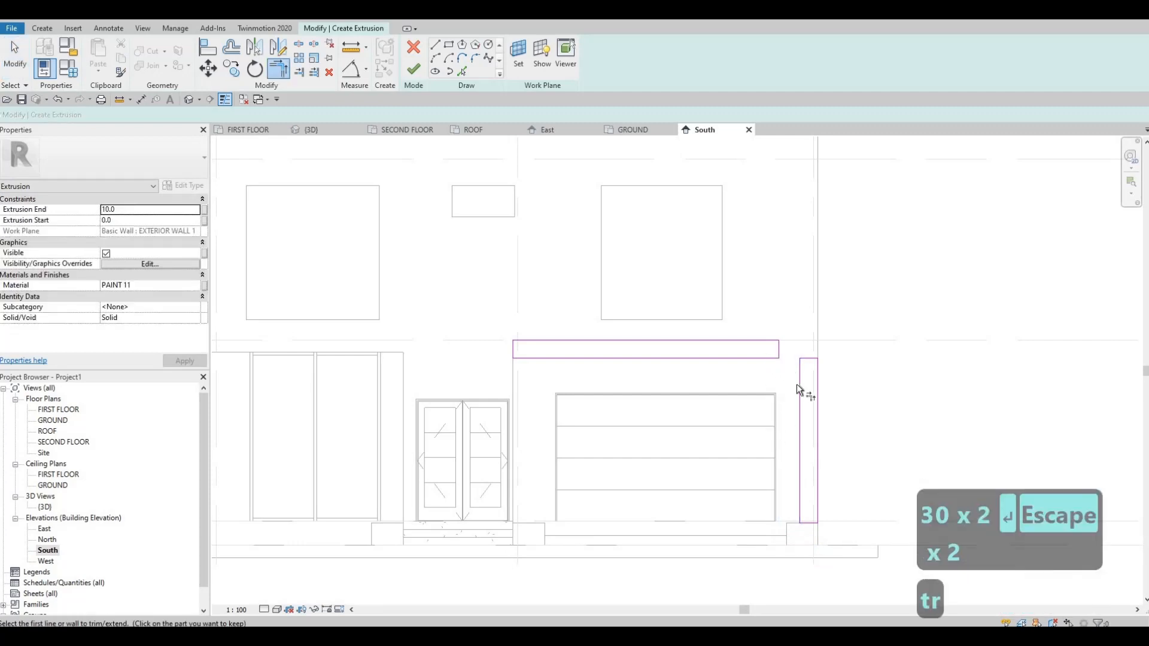
left_click(770, 341)
left_click(817, 381)
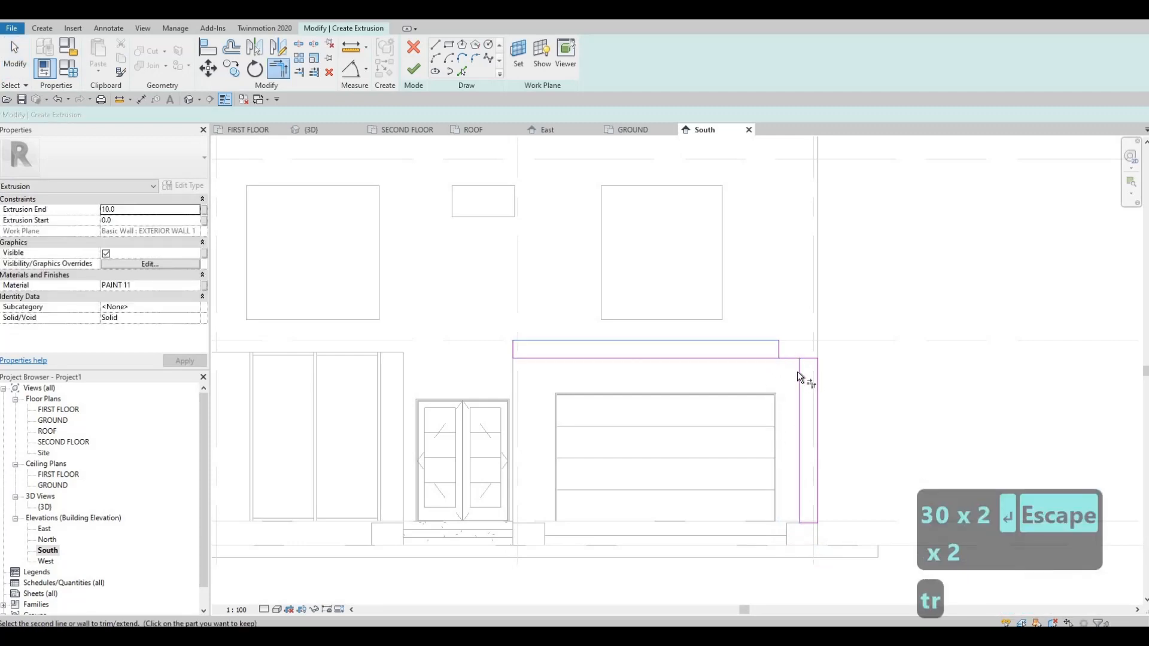
key("Escape")
key("Escape")
mouse_move(743, 326)
left_mouse_down()
mouse_move(816, 375)
mouse_move(802, 373)
left_mouse_up()
key("Delete")
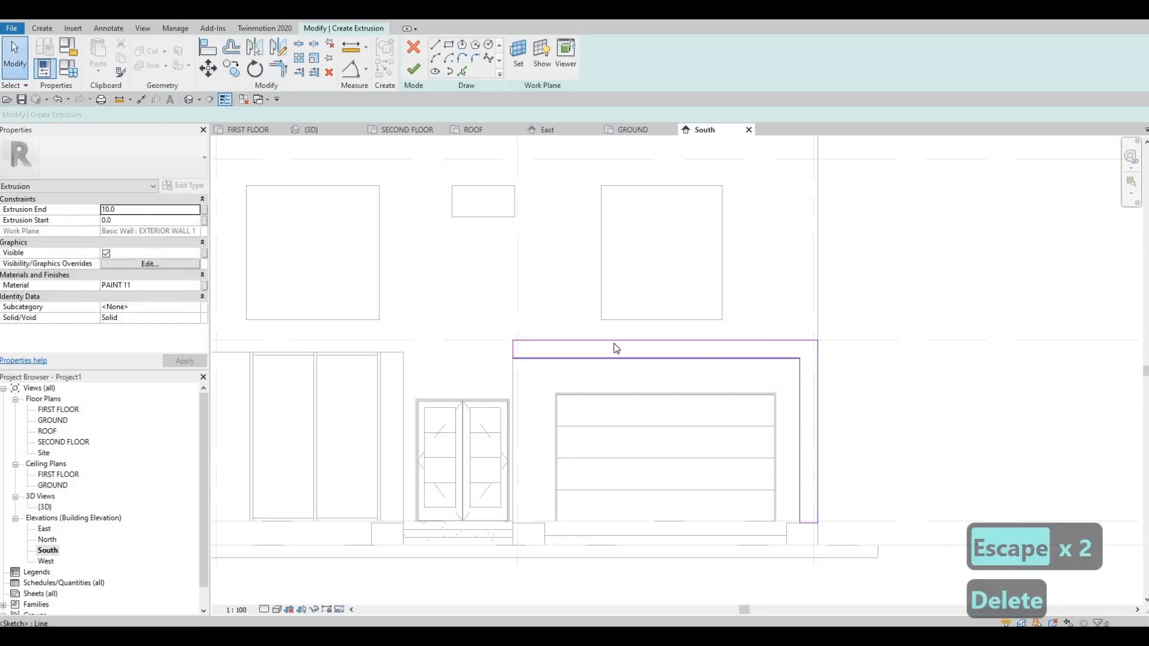
Examine the thickness of the L-shaped outline's header and vertical leg, using their inner edges.
left_click(606, 357)
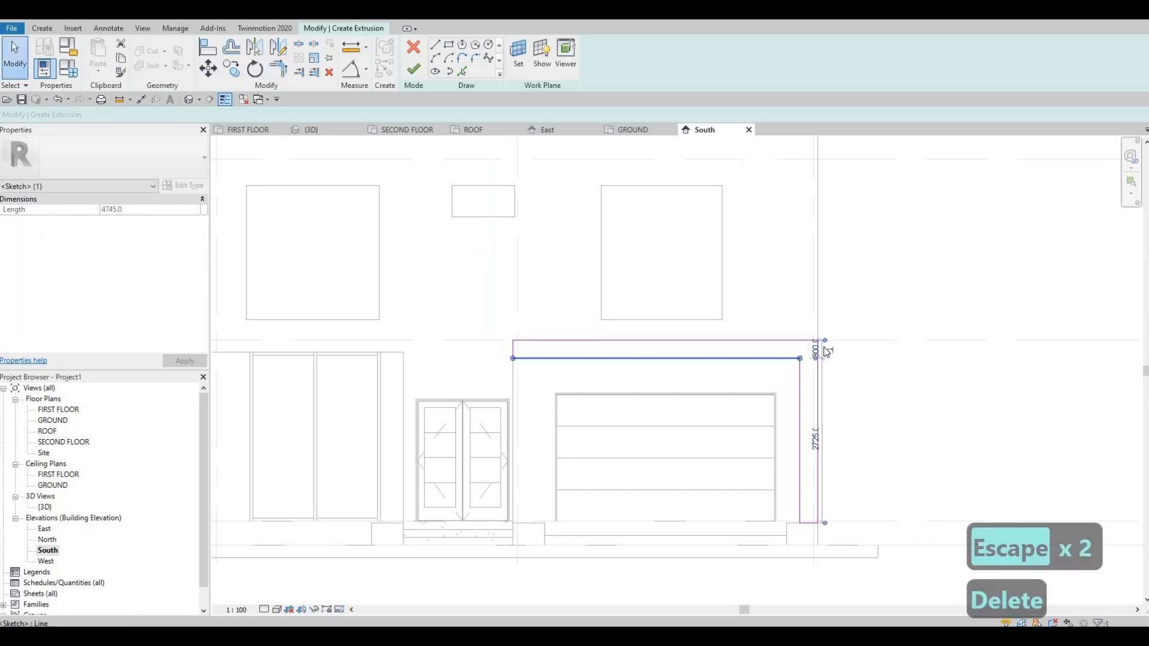
left_click(801, 512)
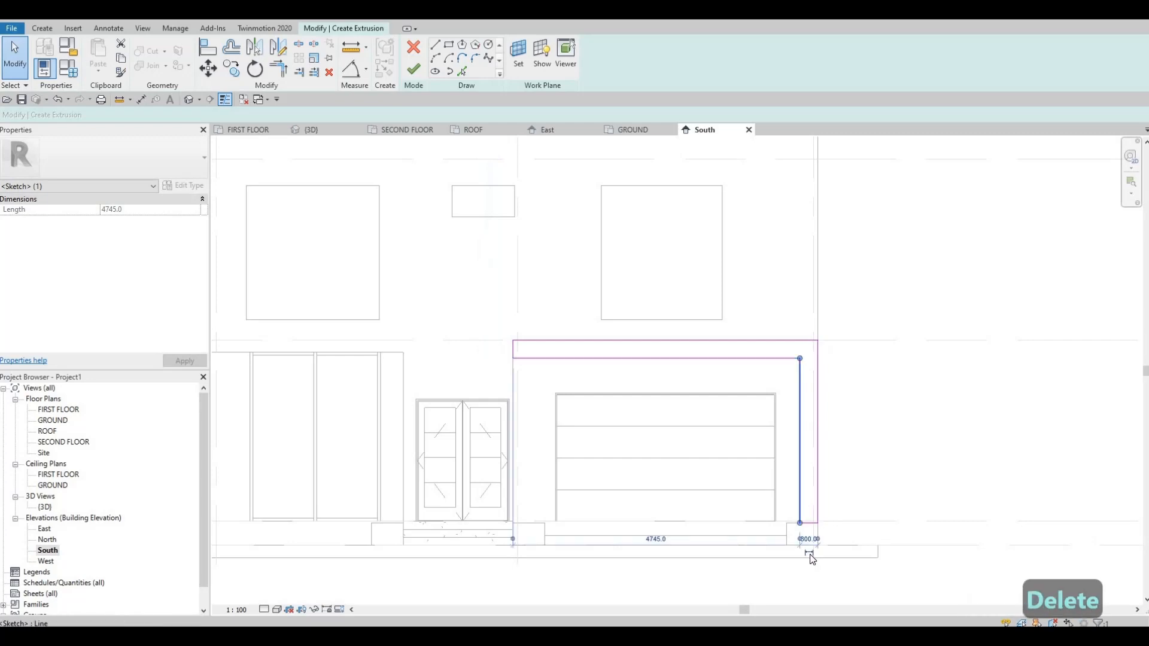
scroll(811, 536, "up", 3)
scroll(811, 538, "up", 2)
scroll(795, 509, "down", 6)
key("Escape")
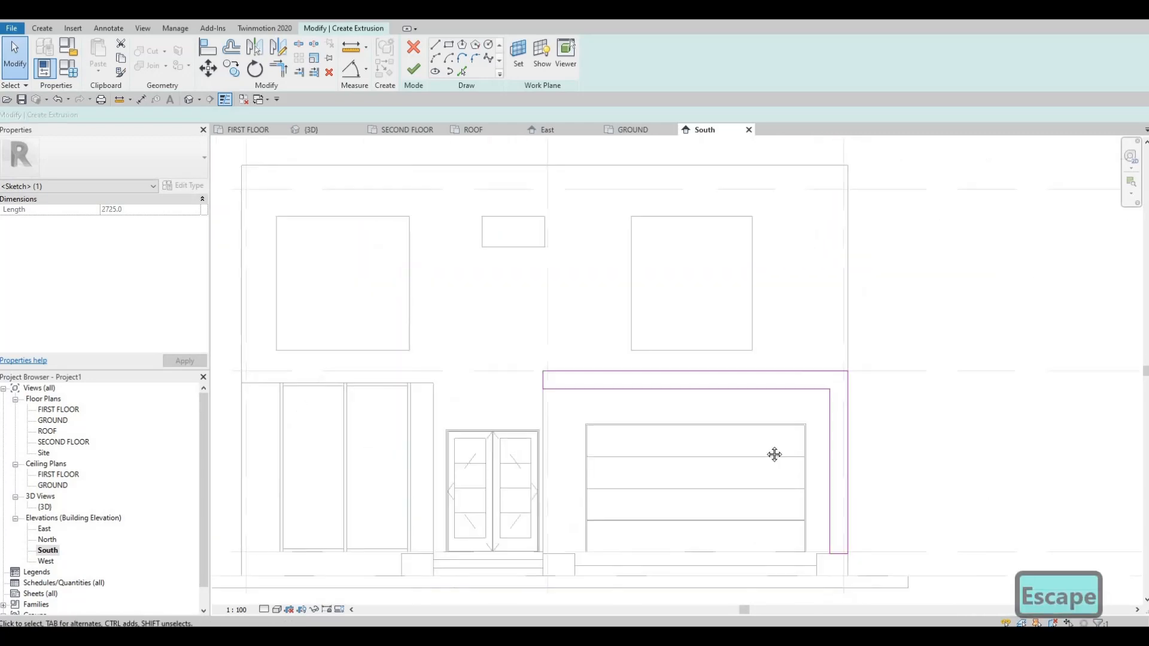
middle_click_drag(666, 394, 688, 404)
middle_click_drag(813, 407, 737, 392)
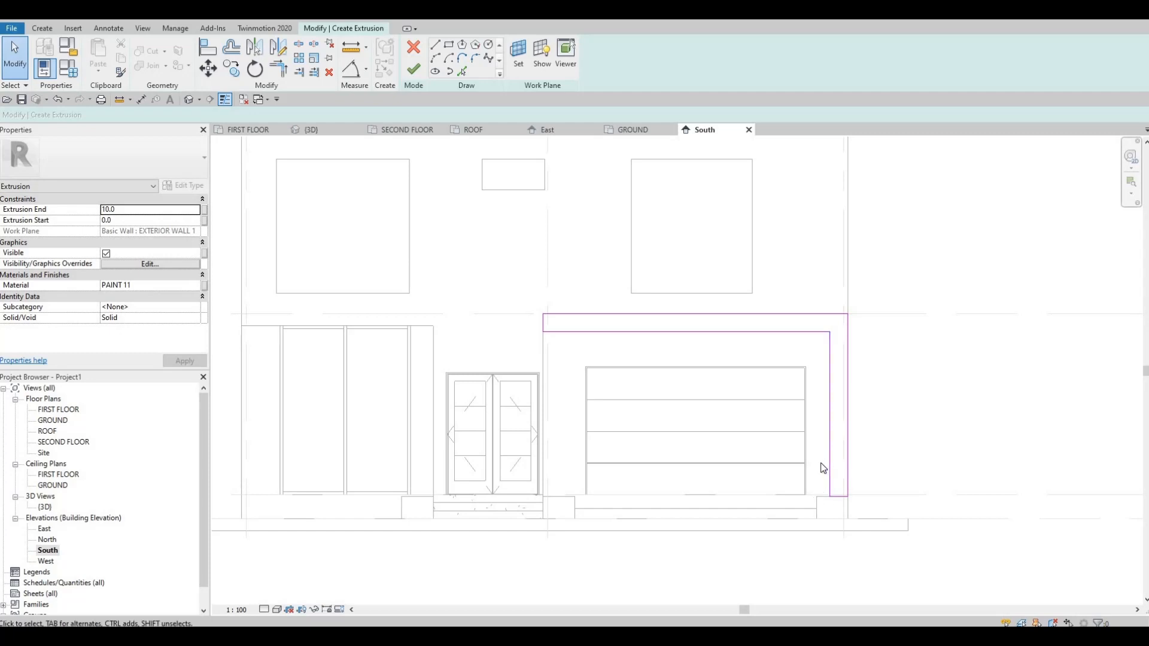
Align the vertical leg's inner edge with the inner side of the base block beneath it.
key("a")
key("l")
left_click(815, 488)
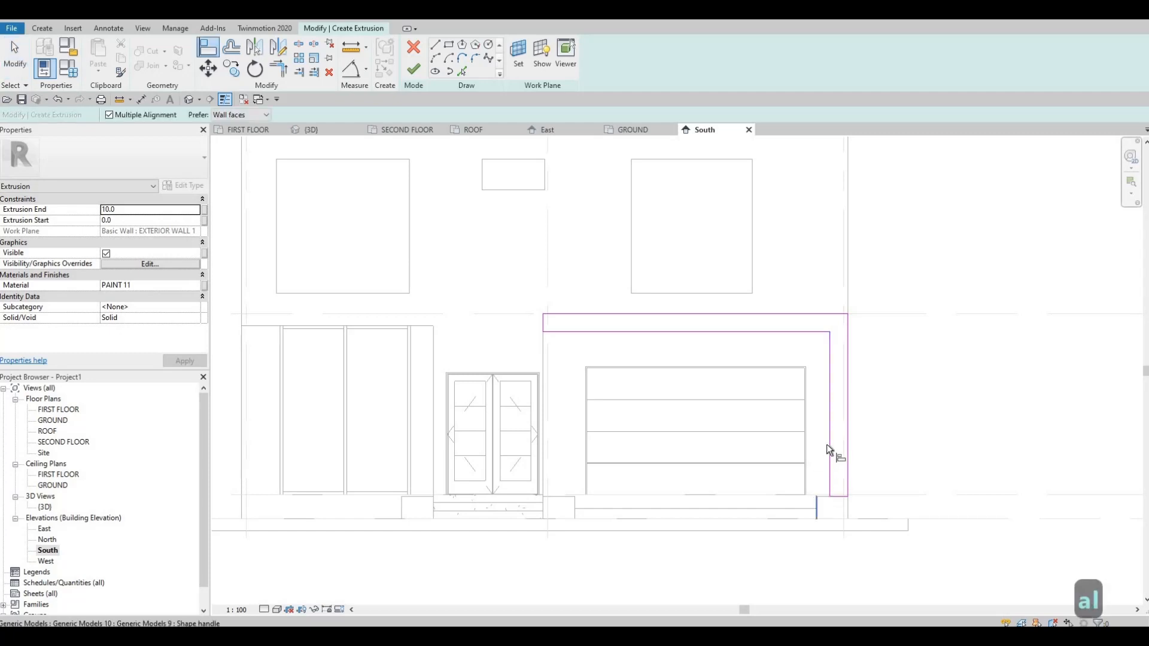
left_click(829, 453)
key("Escape")
key("Escape")
key("Escape")
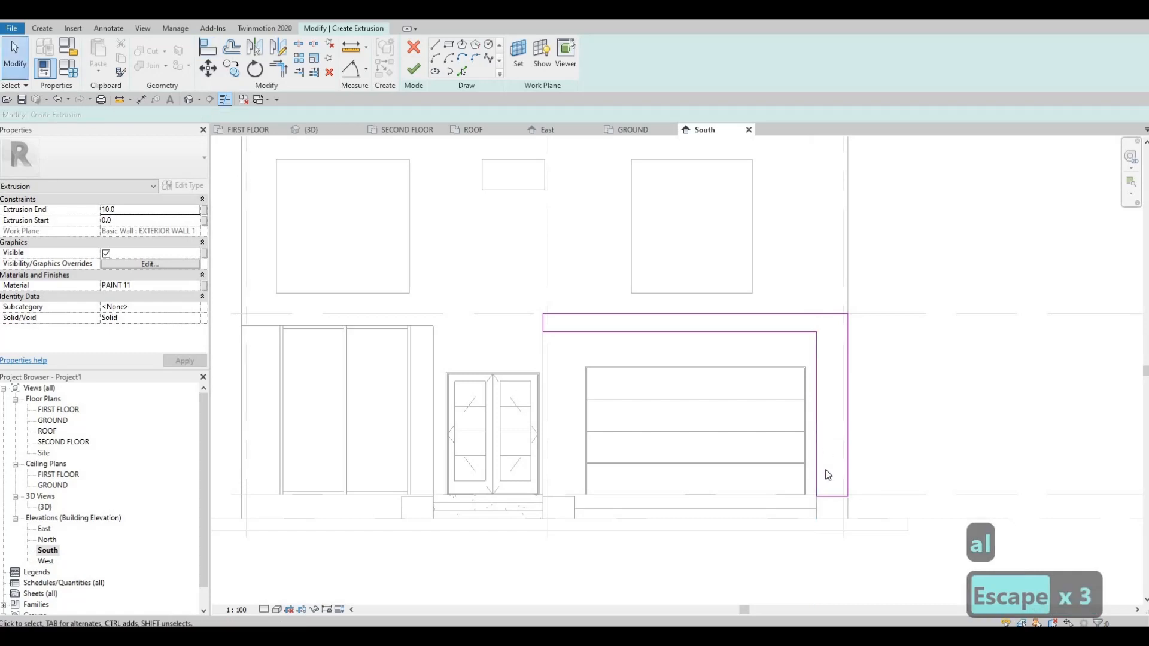
Copy the vertical leg's width and apply it as the header's height, 522.5 mm, so both parts match.
left_click(818, 488)
left_click(834, 519)
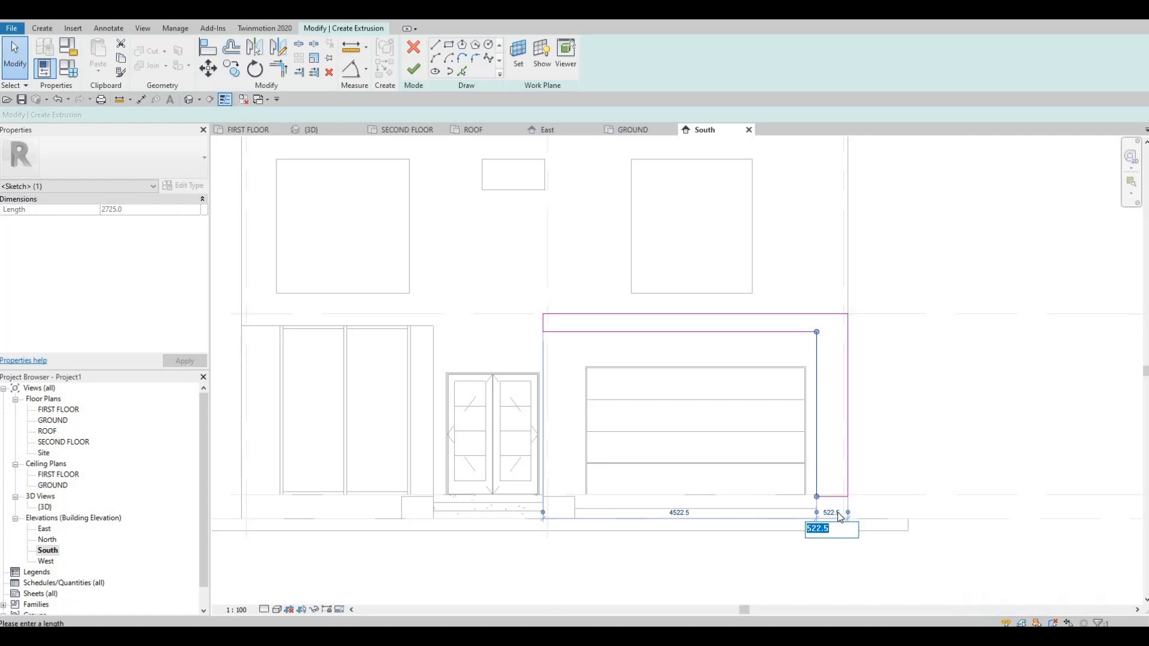
key("ctrl+c")
key("Escape")
key("Escape")
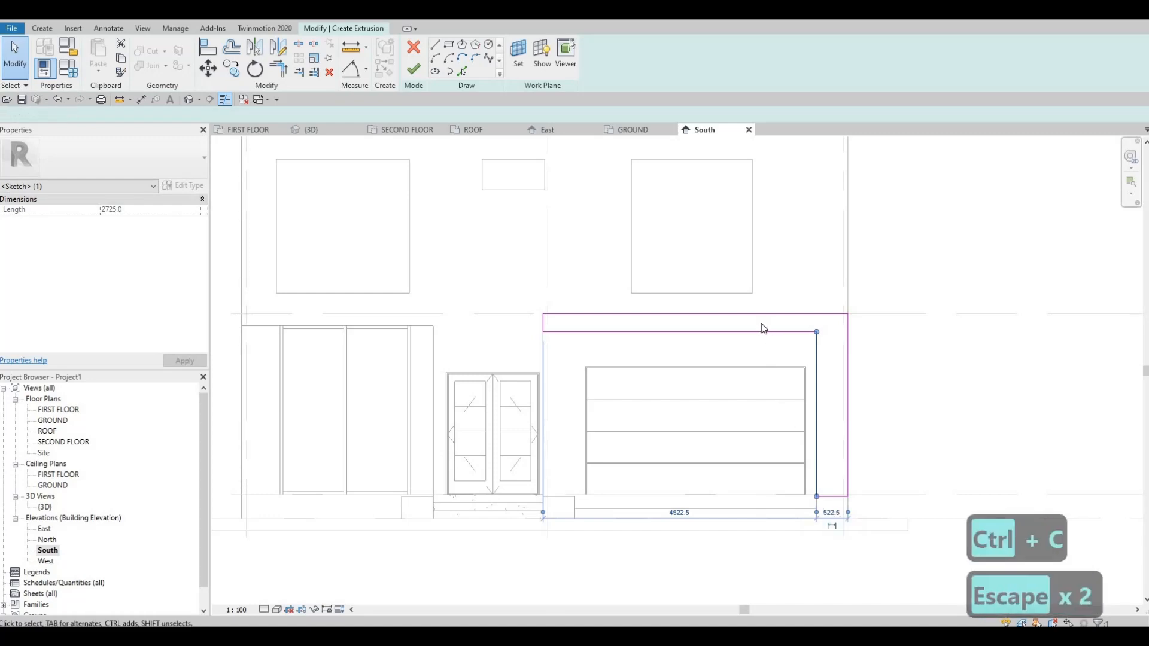
left_click(813, 332)
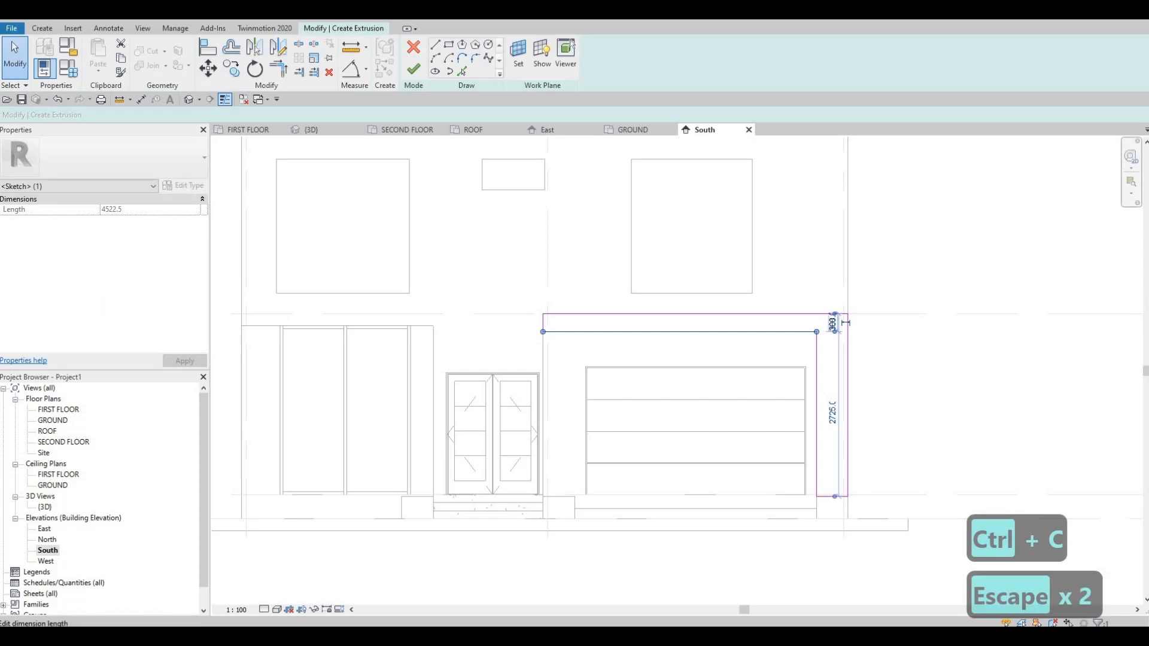
left_click(844, 323)
key("ctrl+v")
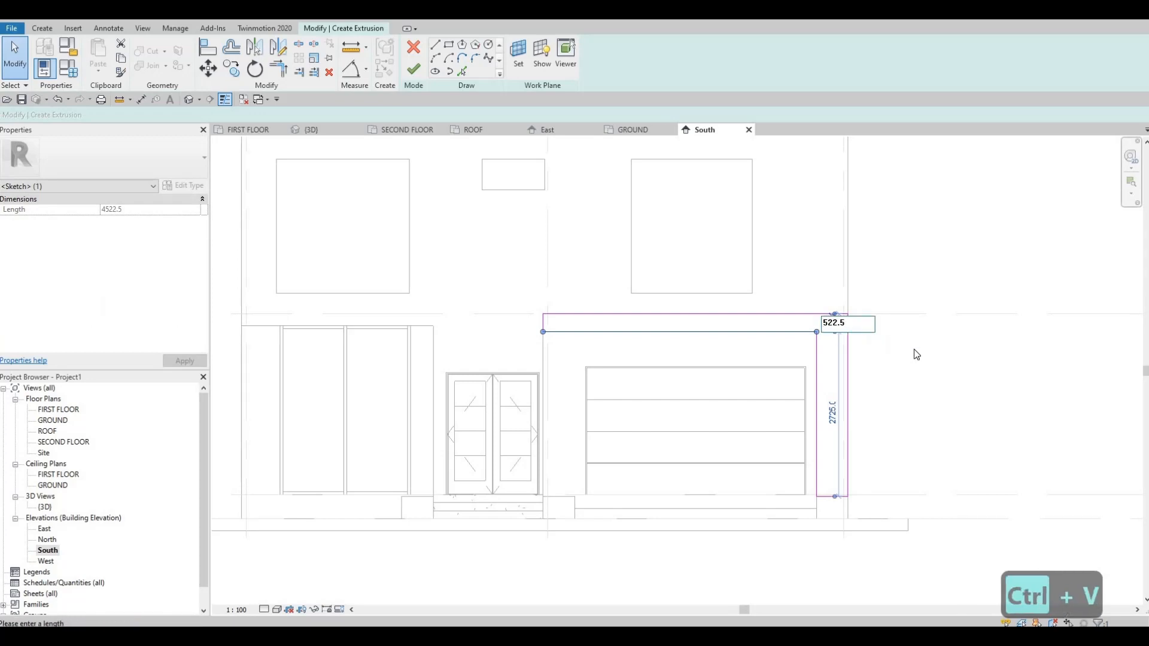
key("Return")
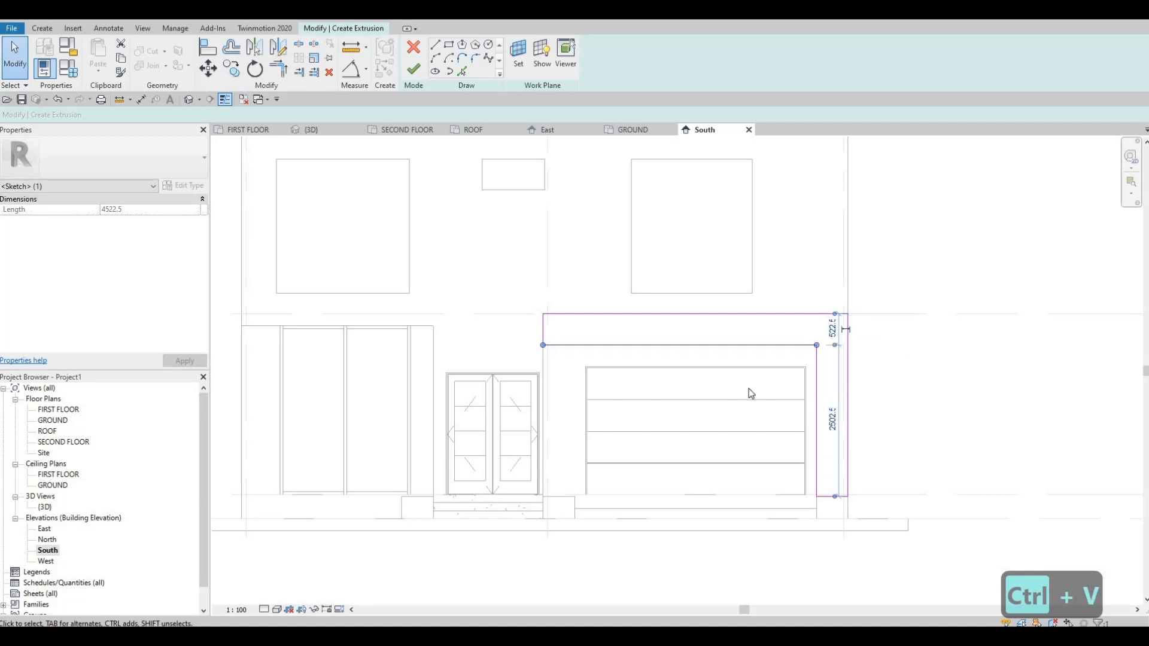
key("Escape")
key("Escape")
key("Escape")
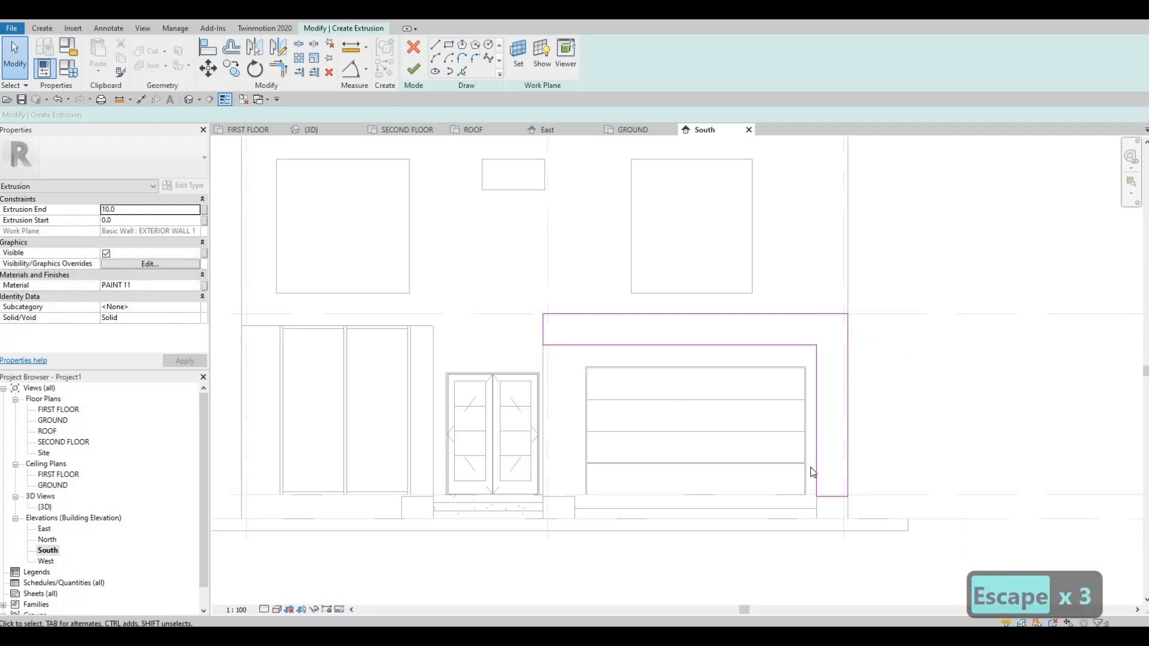
Finish the L-shaped extrusion and complete the in-place model.
left_click(417, 73)
key("Escape")
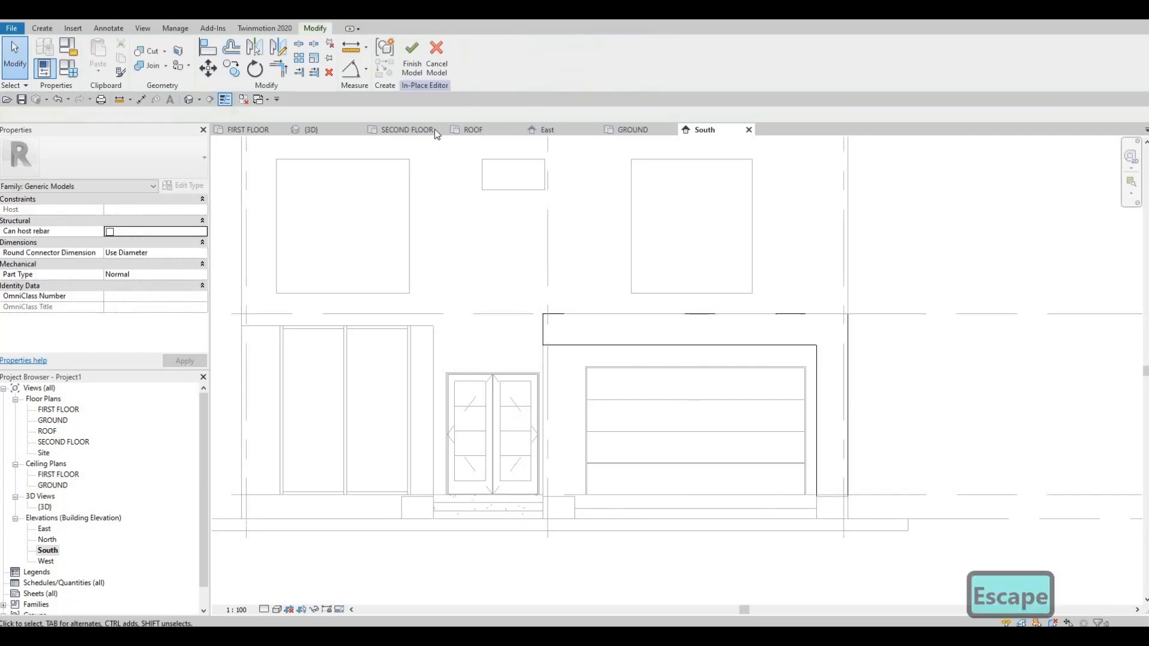
key("Escape")
key("Escape")
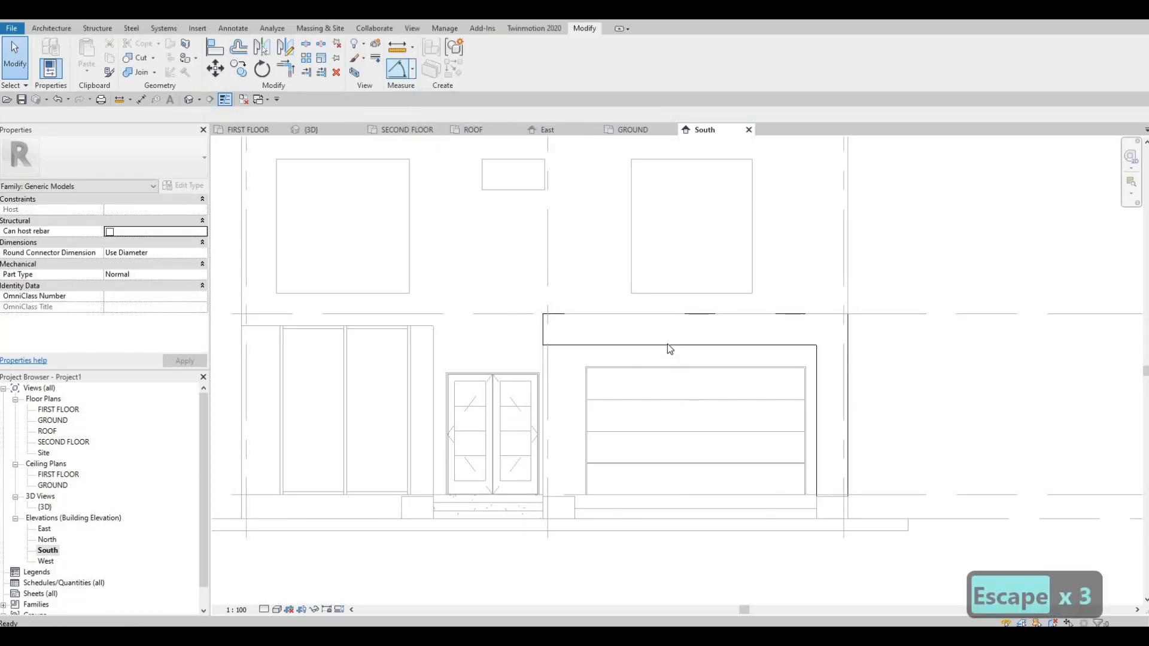
key("Escape")
key("Escape")
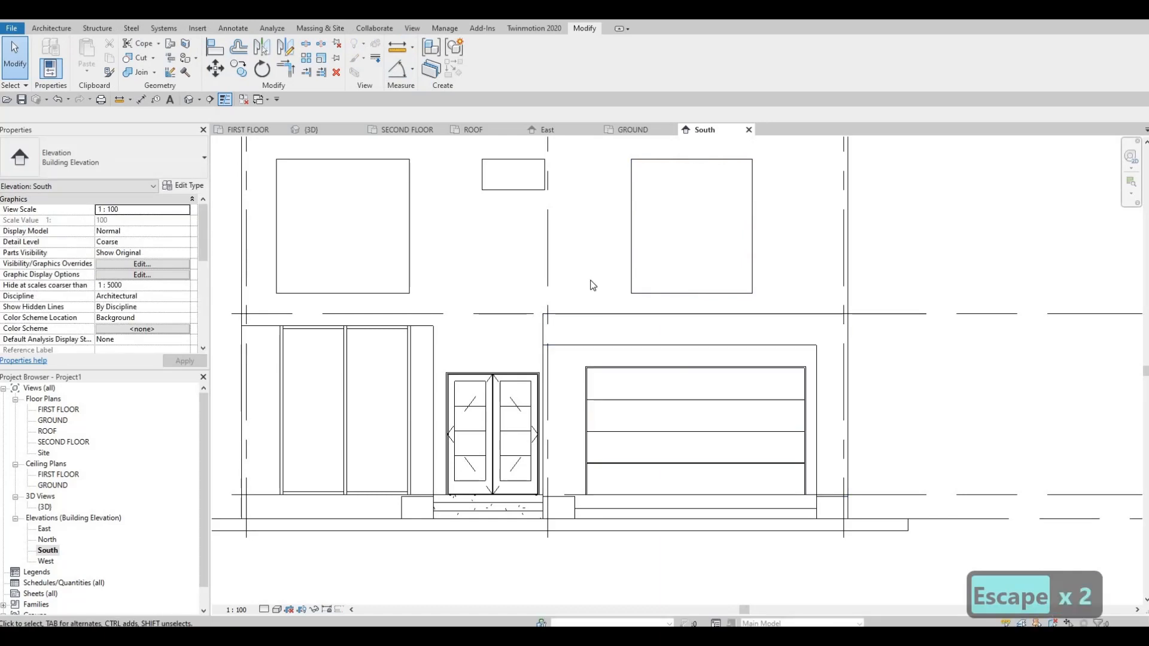
left_click(634, 370)
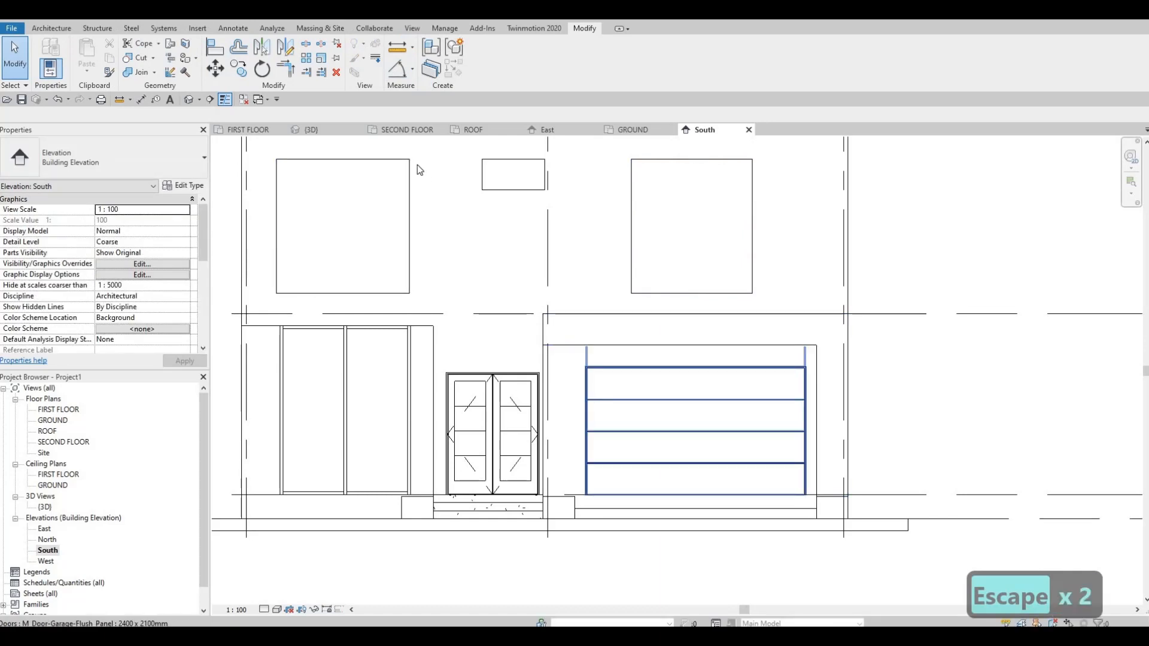
key("m")
key("v")
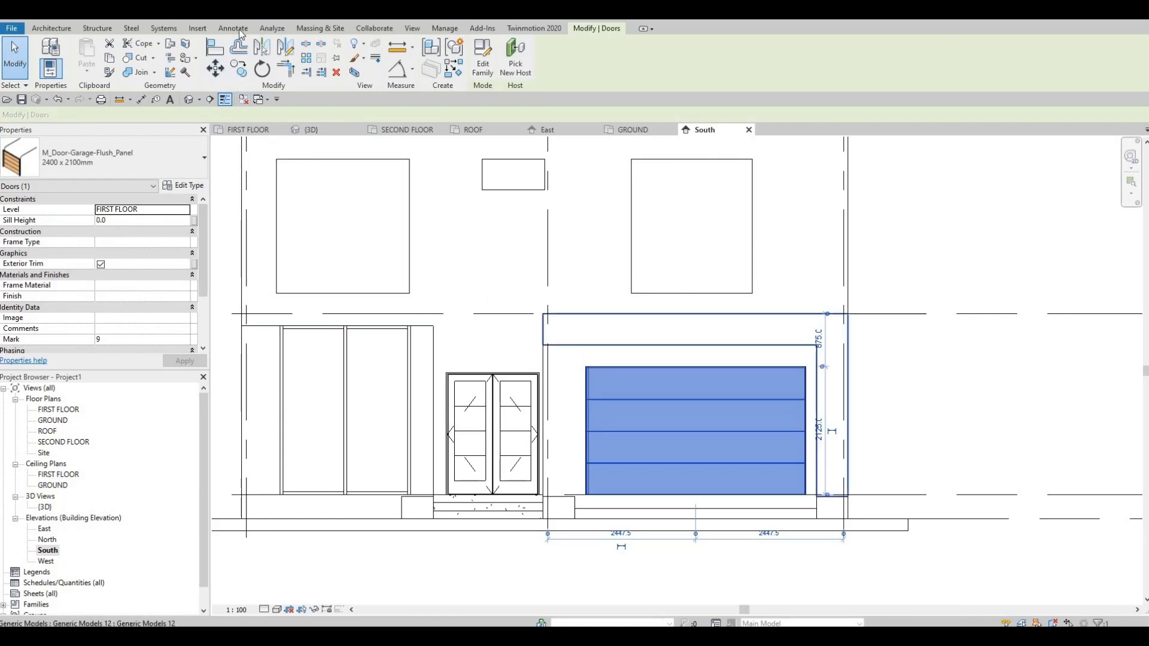
left_click(262, 74)
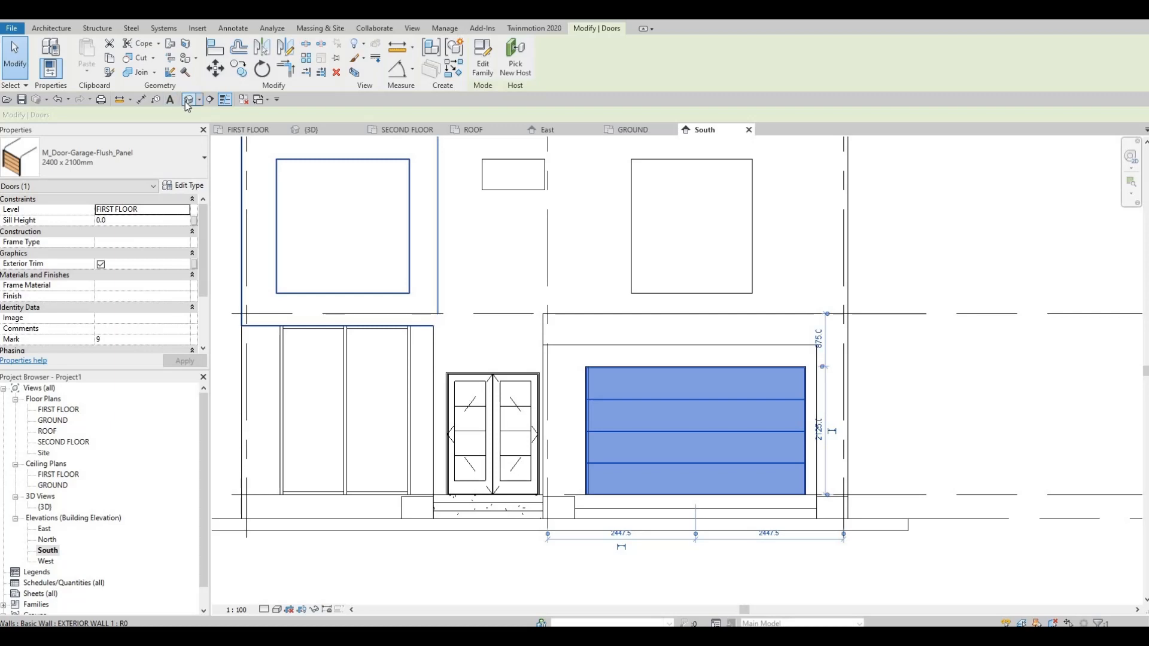
Place an aligned dimension beside the garage from the header's underside down to the level line at the door's base.
left_click(142, 100)
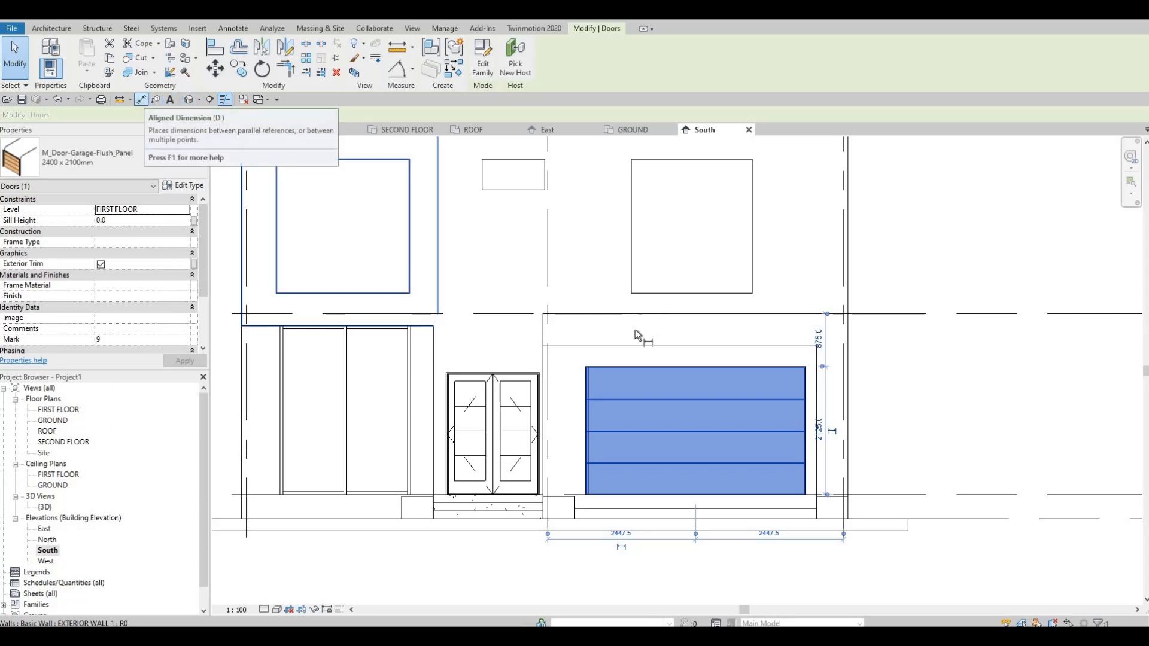
left_click(703, 345)
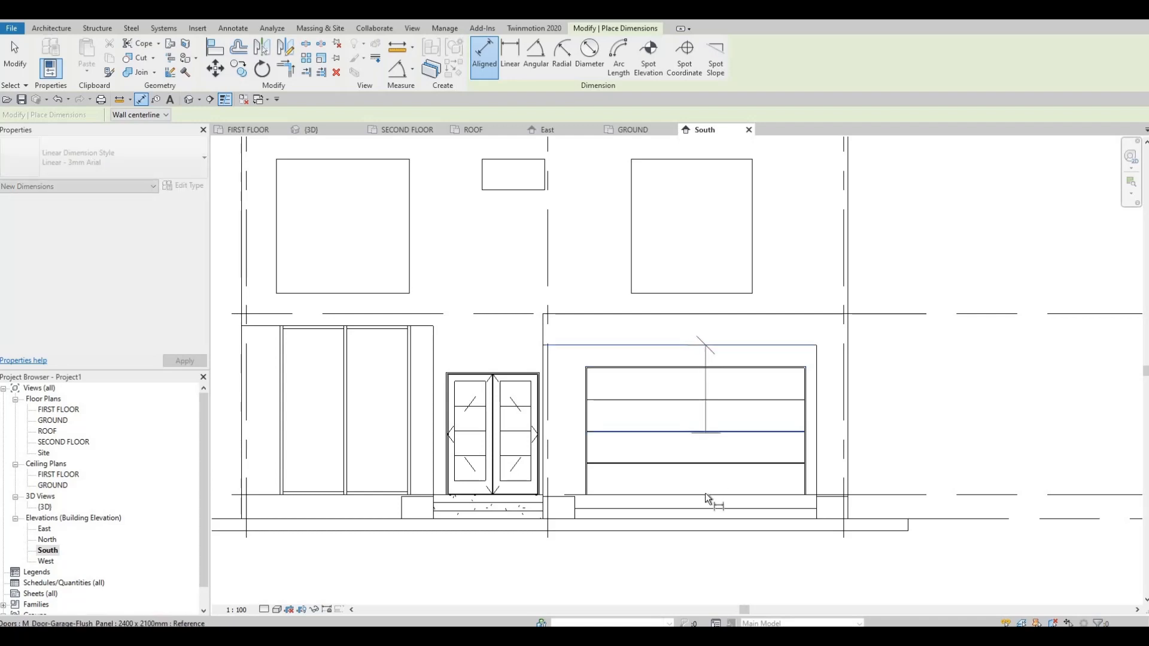
left_click(706, 495)
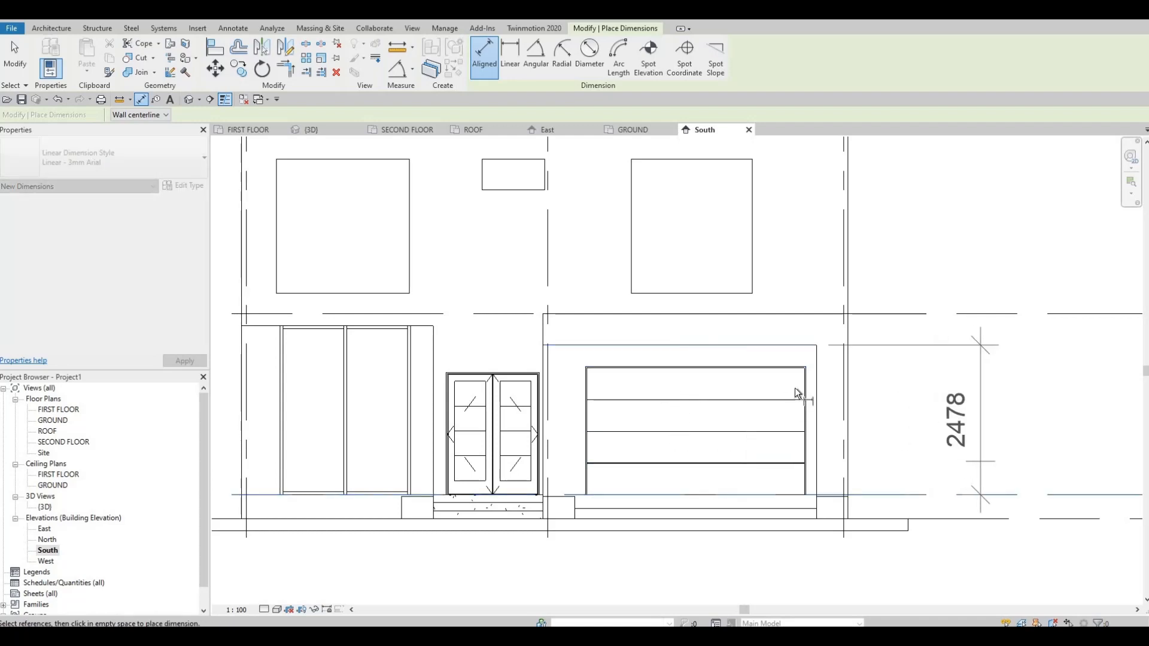
key("Escape")
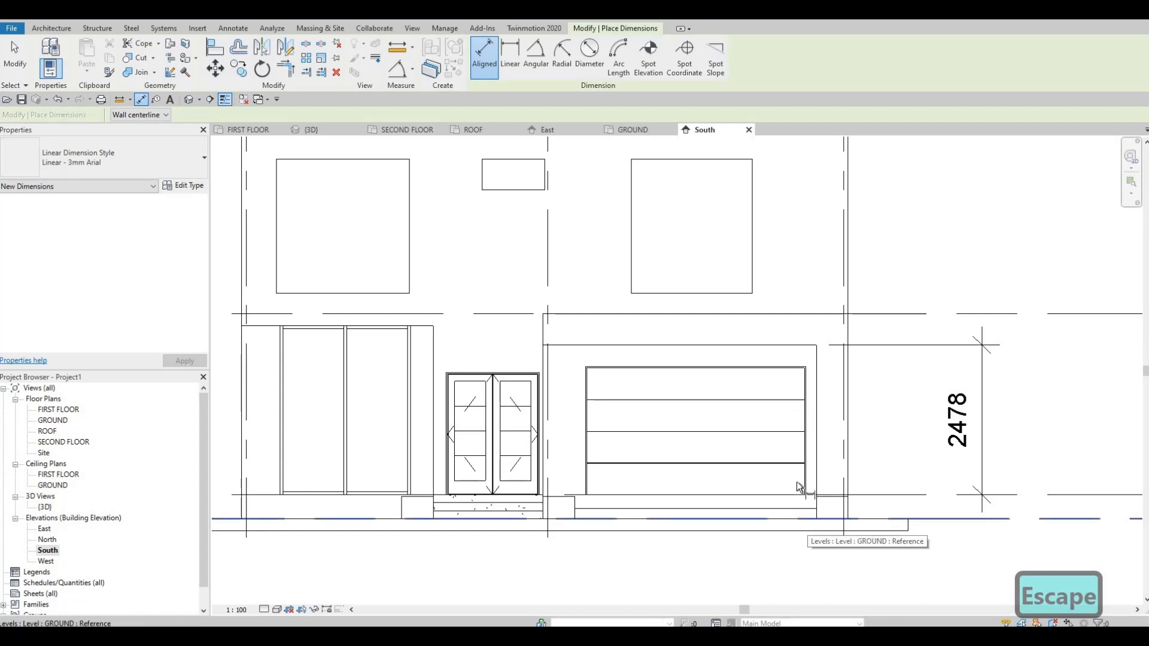
Place an aligned dimension below the garage, spanning the opening between the inner sides of the two base blocks.
scroll(805, 496, "up", 2)
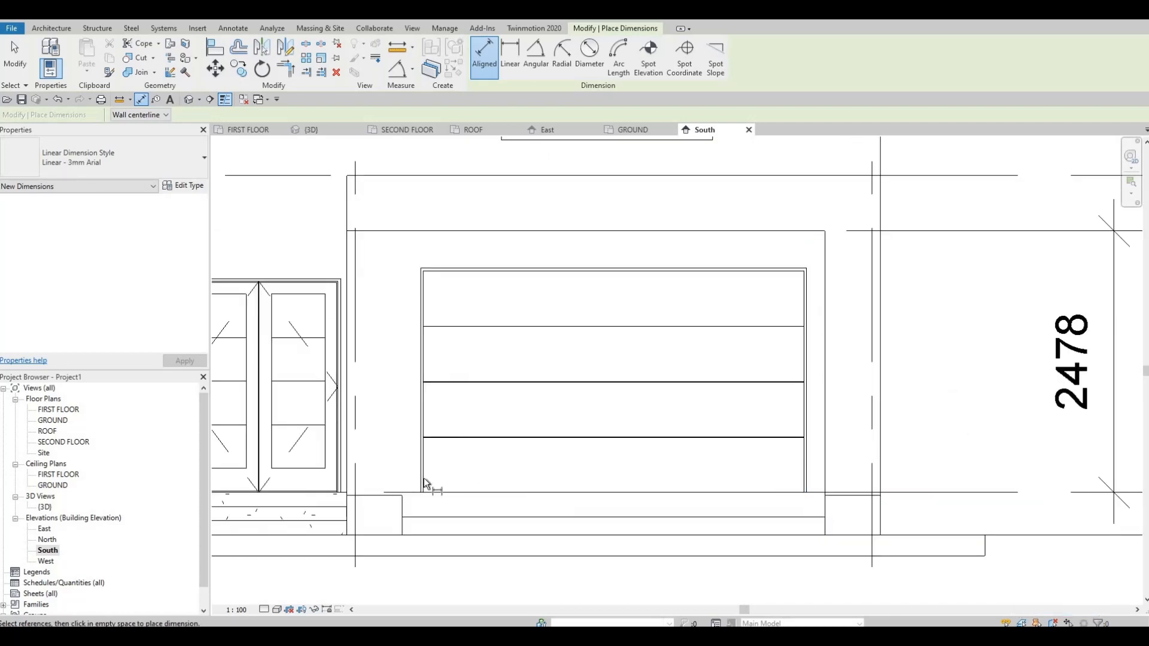
left_click(402, 506)
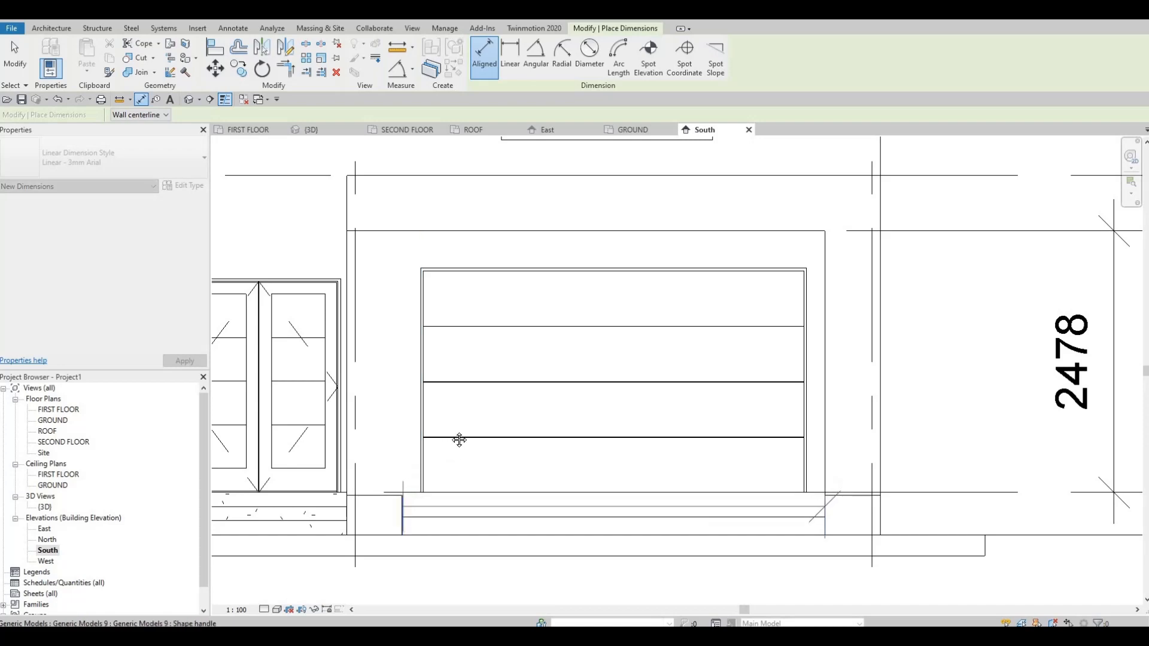
scroll(502, 542, "down", 2)
left_click(513, 552)
key("Escape")
key("Escape")
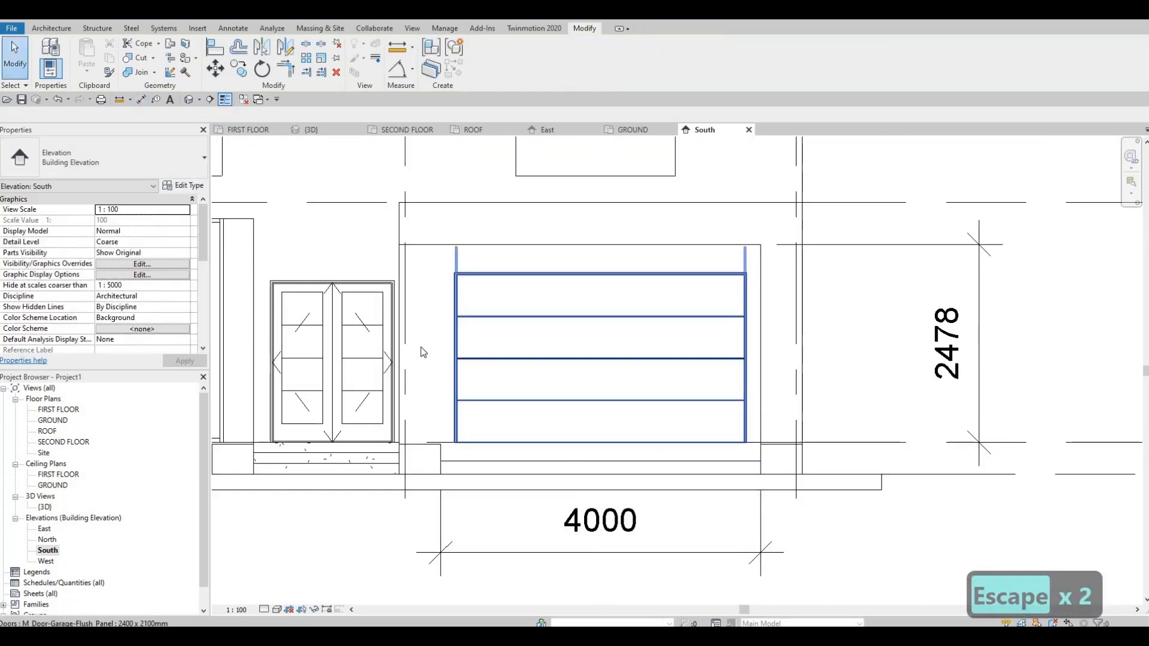
Set the garage door type's width to 4000 mm and its height to 2478 mm.
left_click(400, 272)
left_click(182, 185)
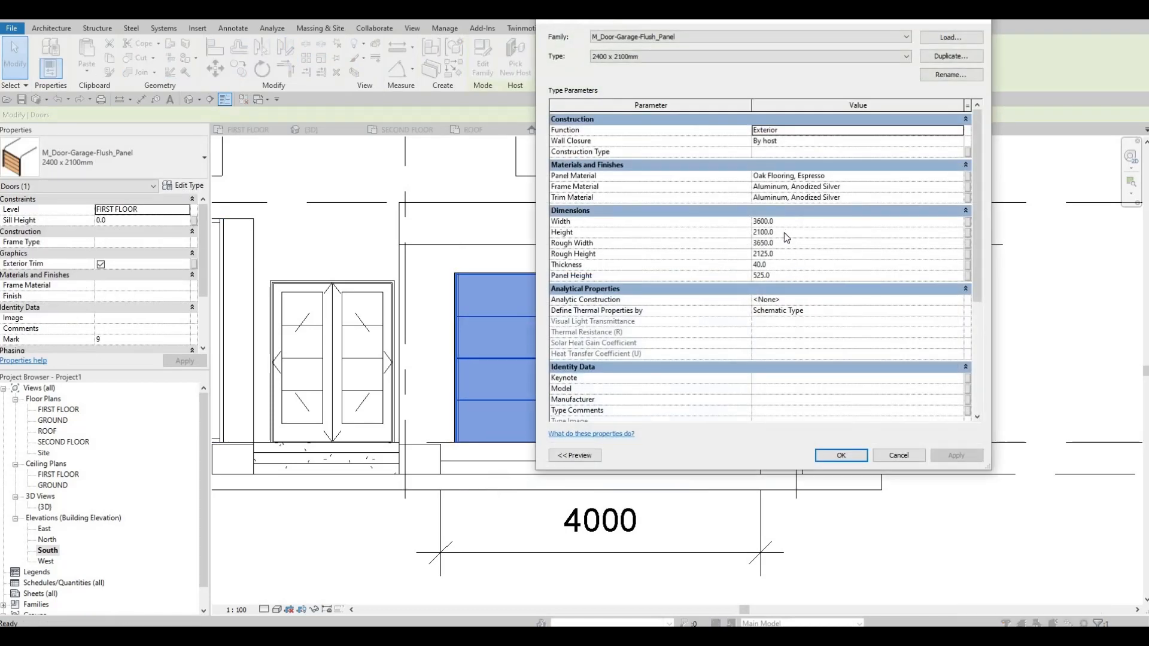
left_click(788, 222)
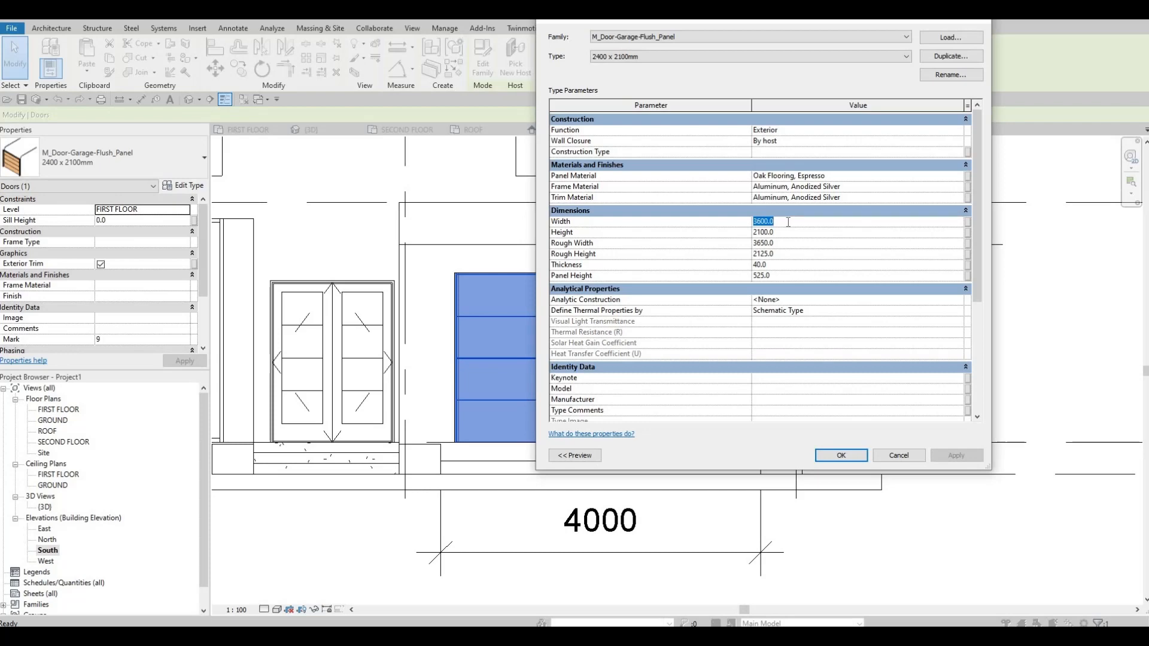
type("4000")
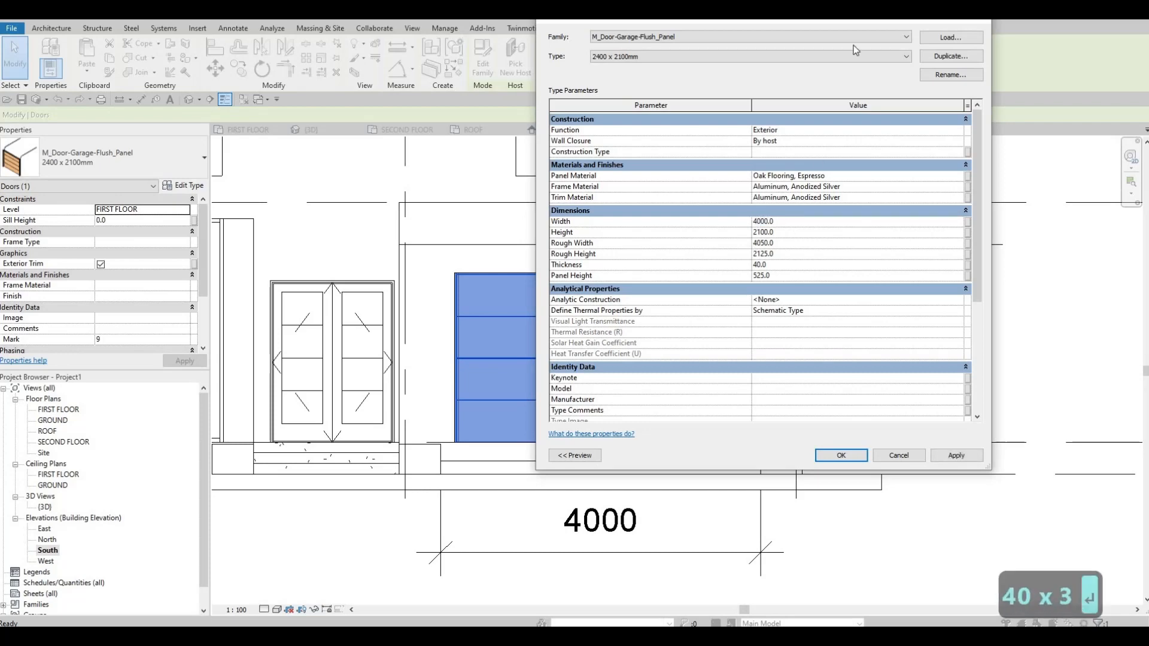
key("Return")
left_click_drag(520, 103, 544, 67)
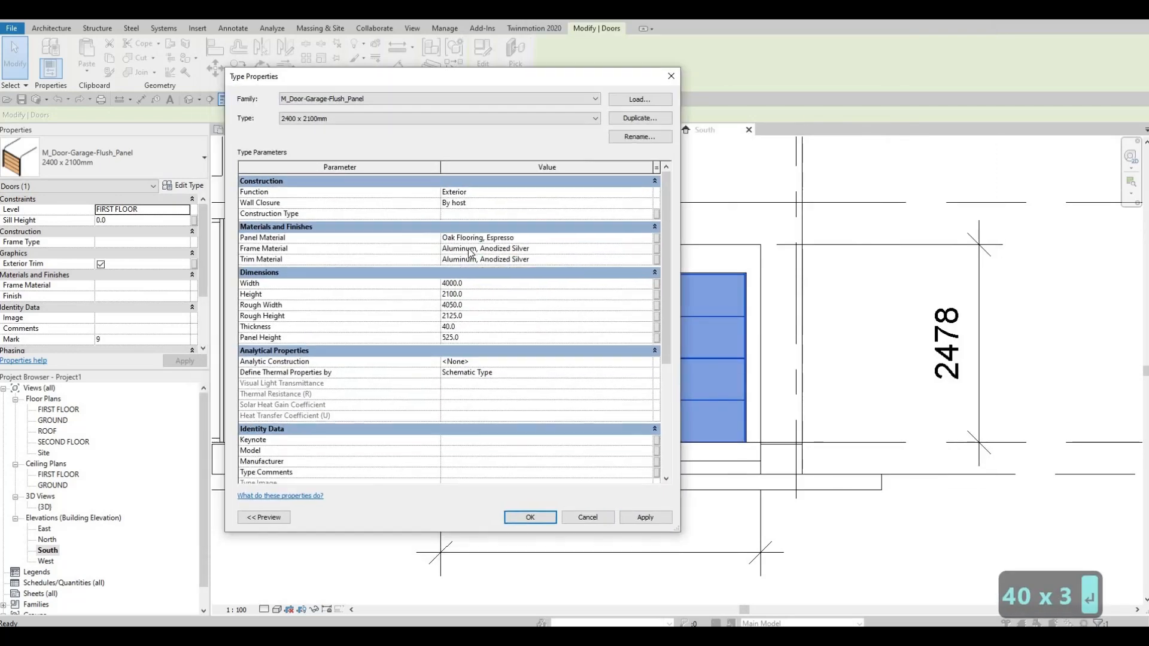
left_click(478, 286)
type("2478")
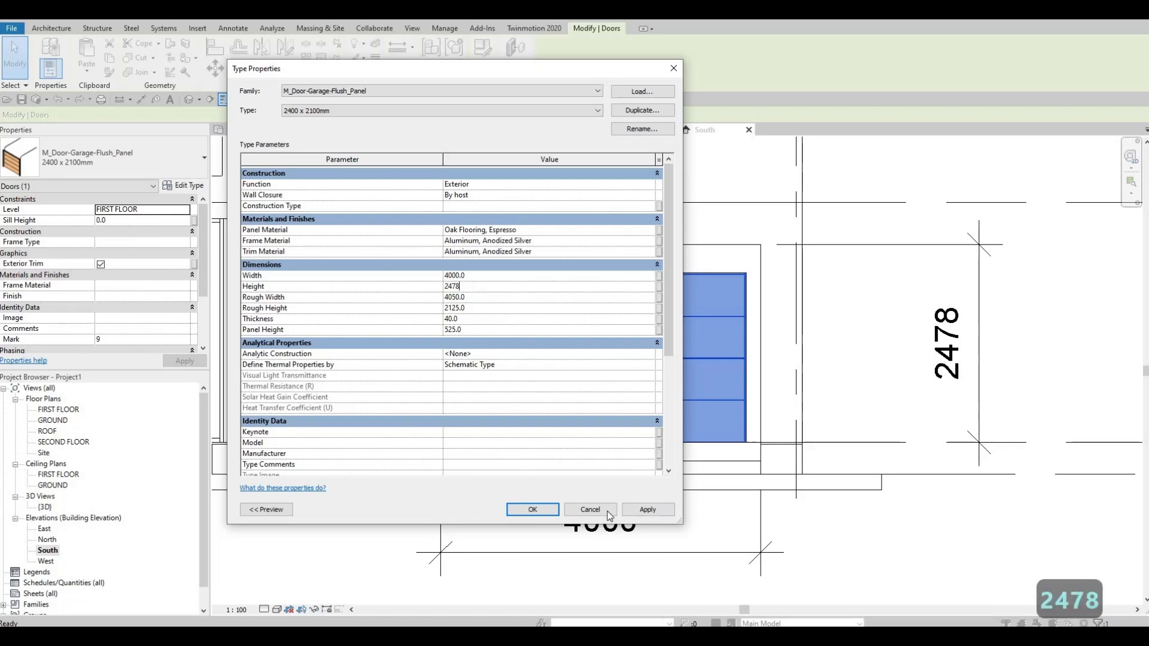
left_click(541, 514)
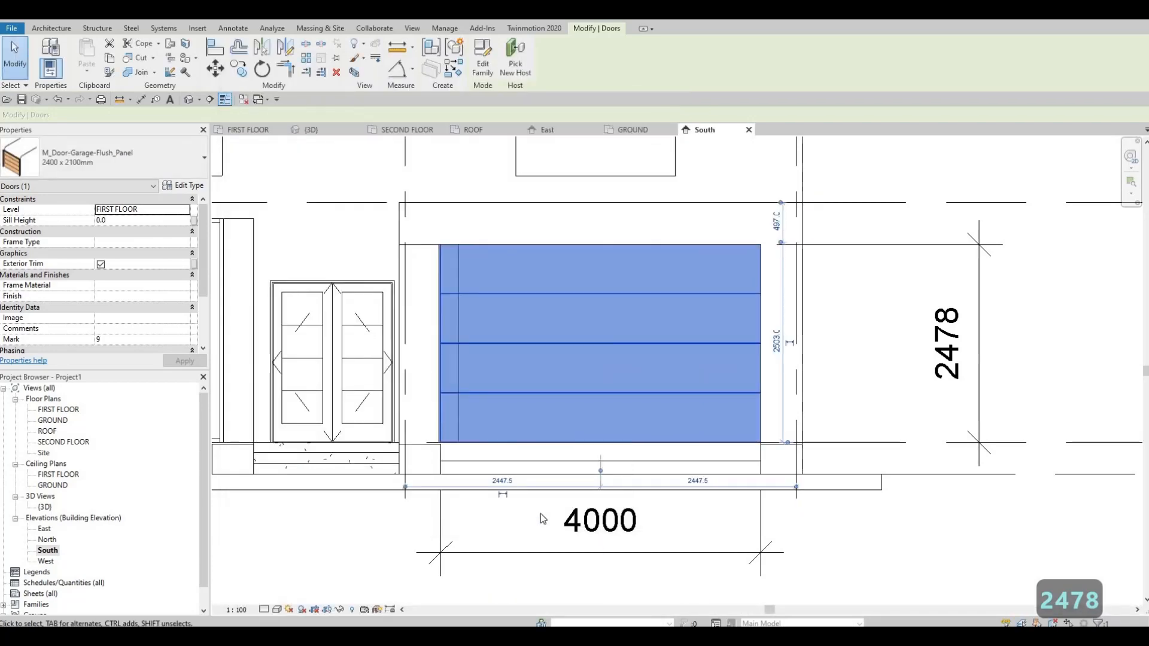
key("Escape")
key("Escape")
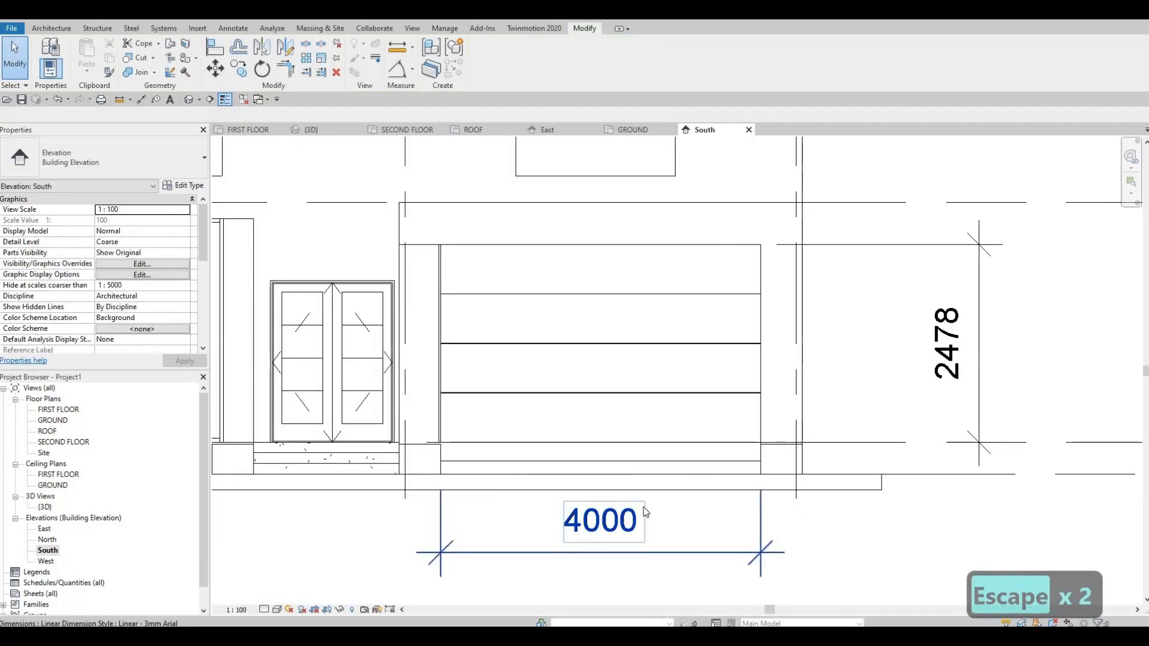
Delete the horizontal and vertical dimensions placed around the garage opening.
left_click(643, 512)
key("Delete")
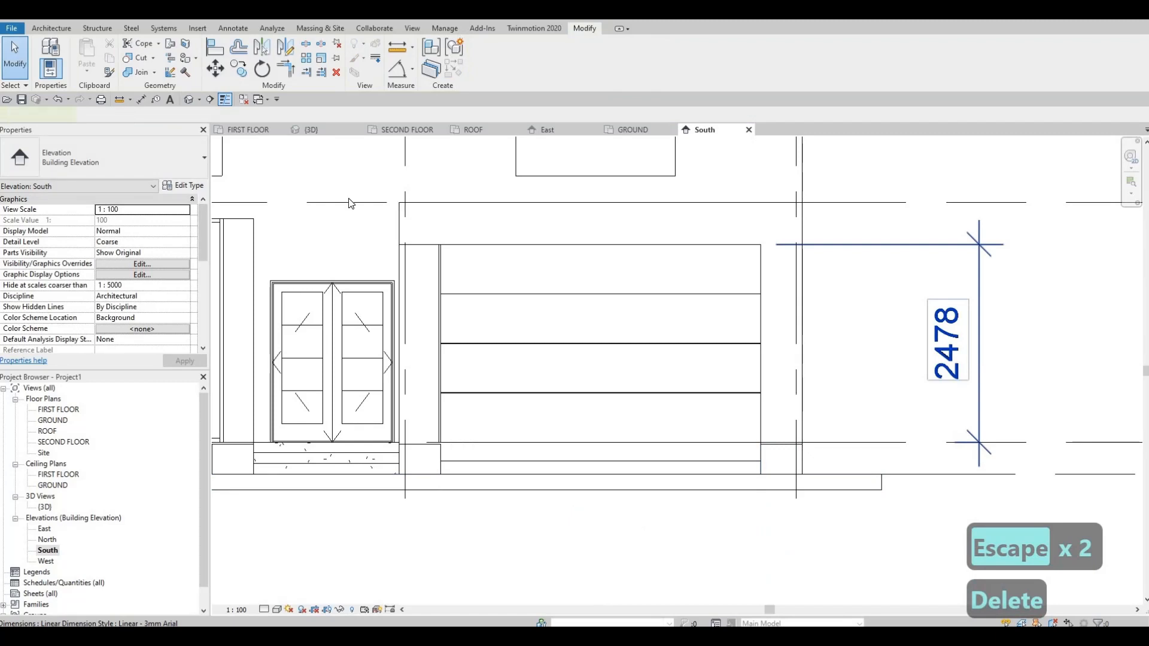
left_click(980, 358)
key("Delete")
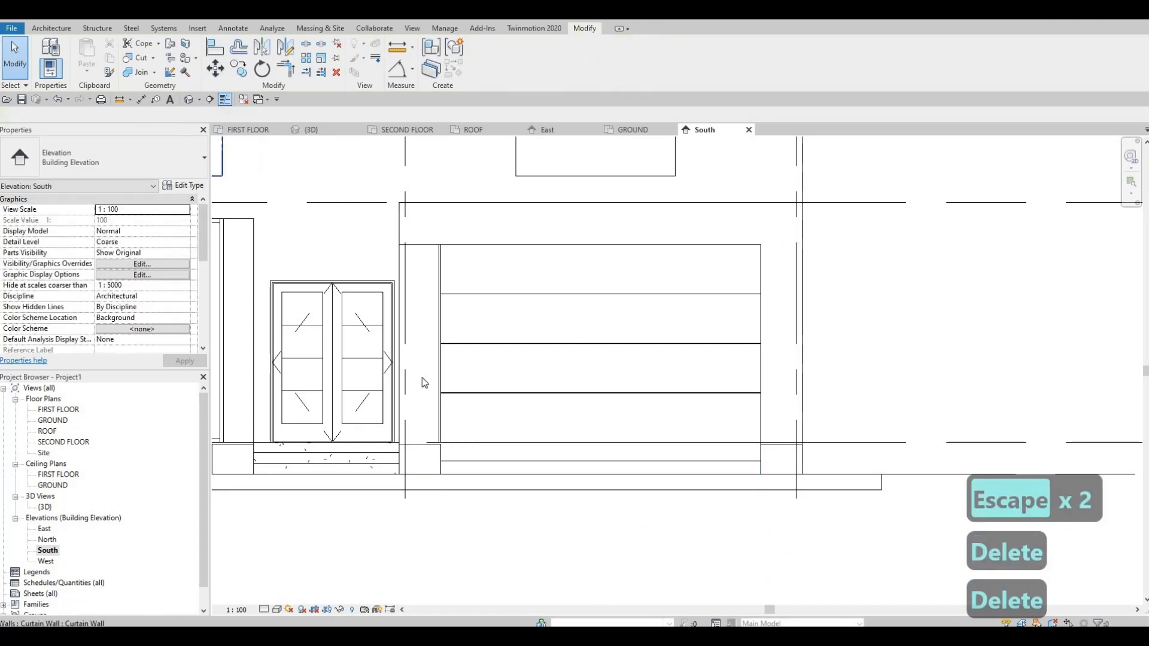
Nudge the garage door sideways in the South elevation, away from the facade frame's vertical leg, to centre it in the opening.
left_click(666, 395)
scroll(755, 453, "up", 5)
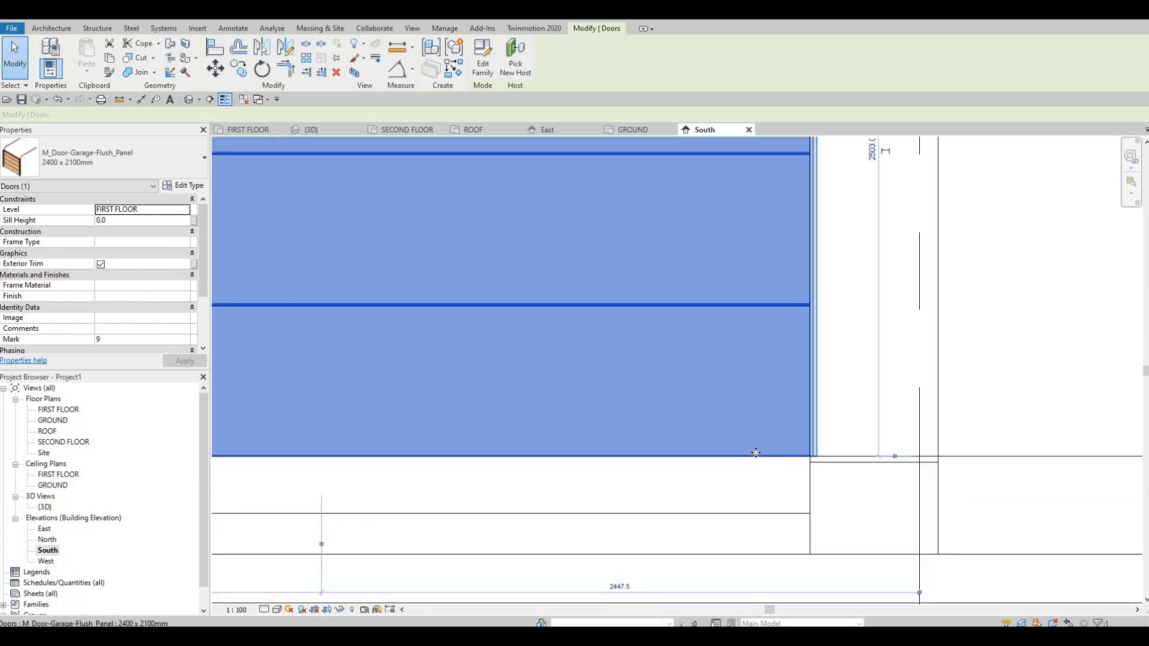
key("Left")
key("Left")
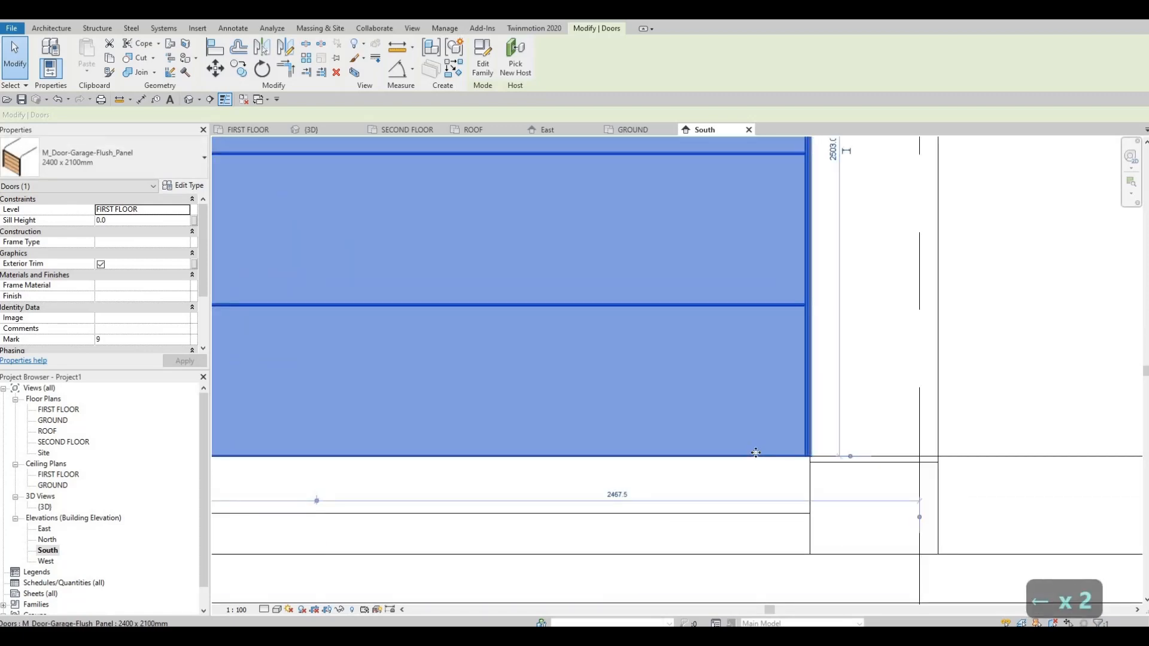
key("Left")
key("Right")
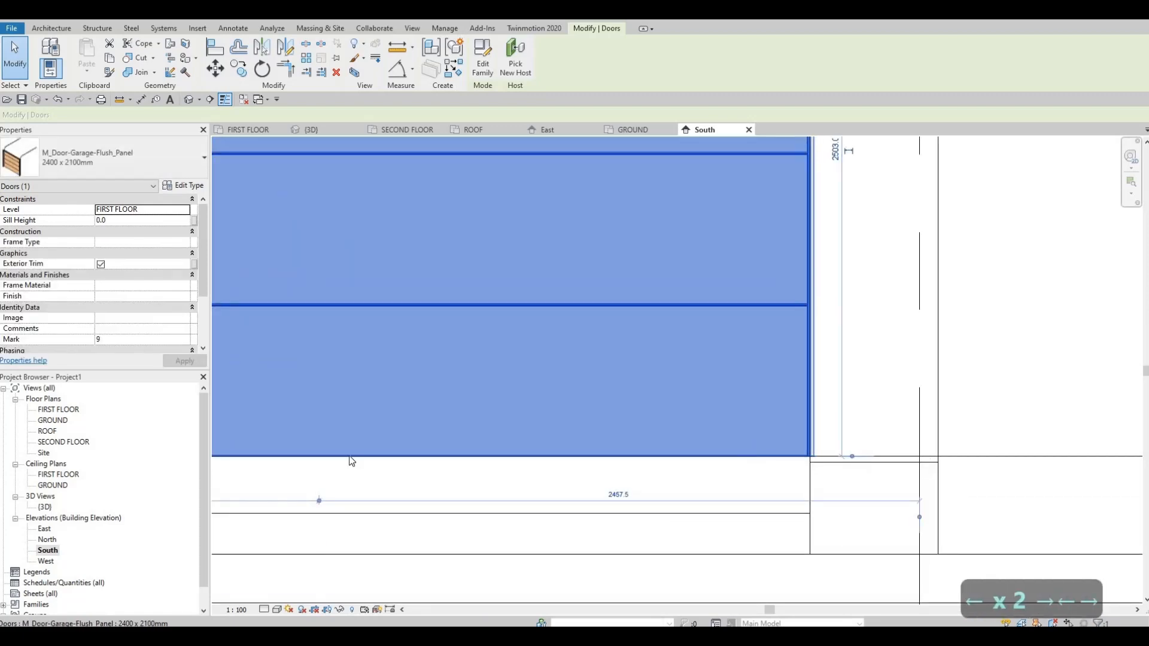
key("Escape")
key("Escape")
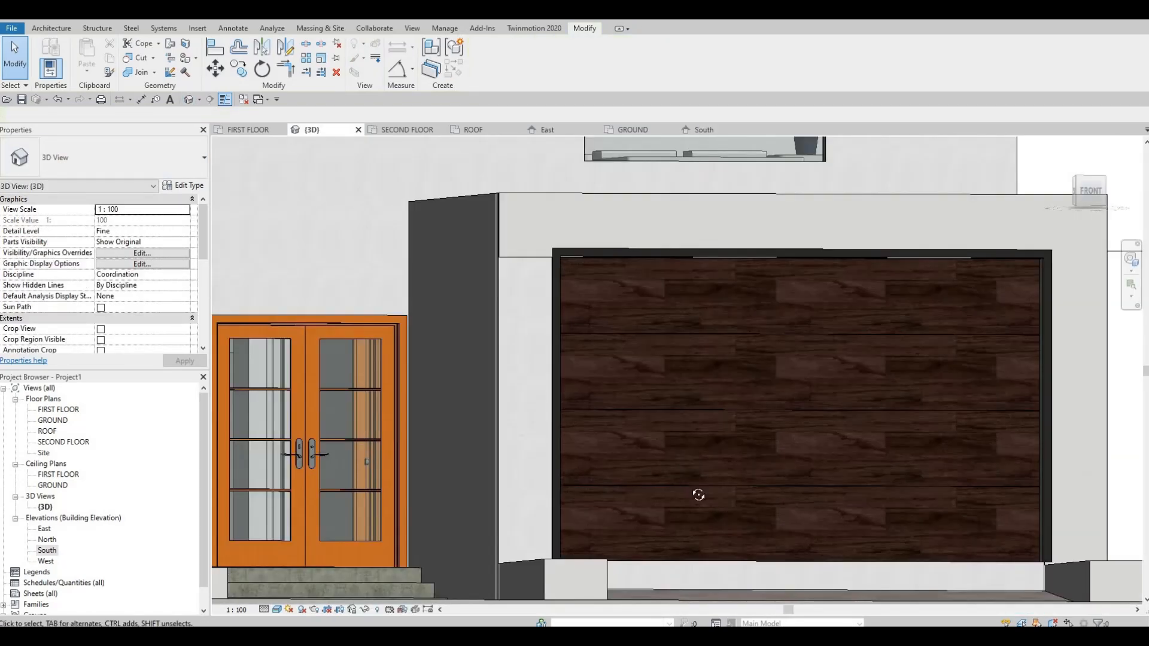
In the 3D view, increase the L-shaped facade frame's depth by pulling its front face outward past the garage door trim.
middle_click_drag(698, 493, 749, 337, "shift")
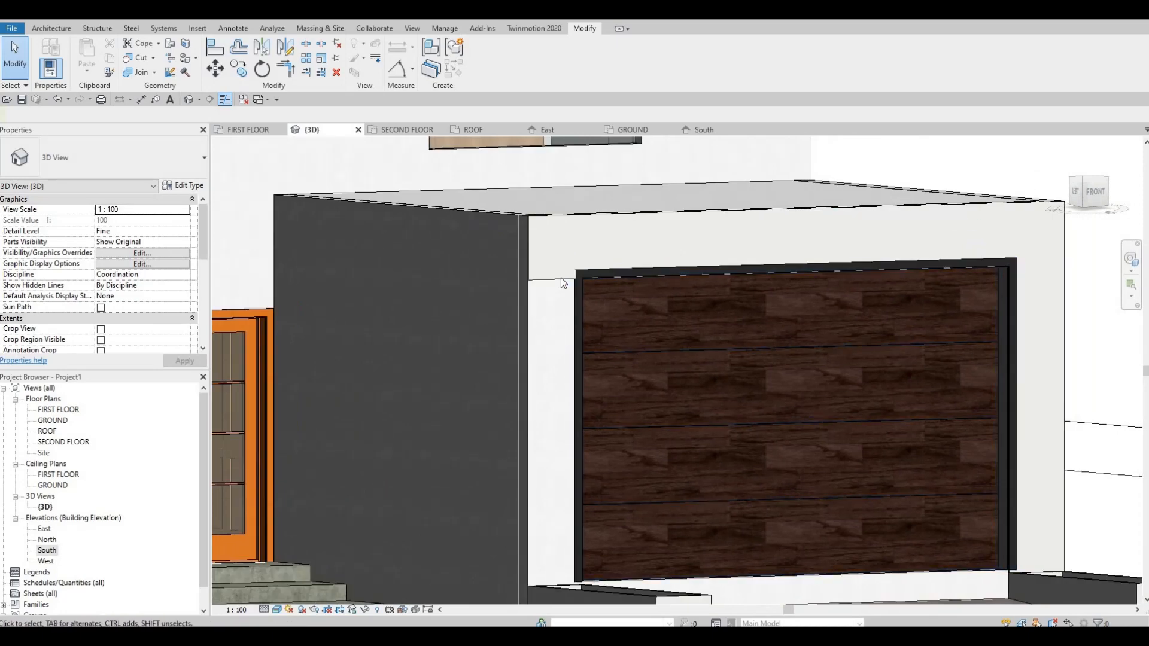
left_click(607, 266)
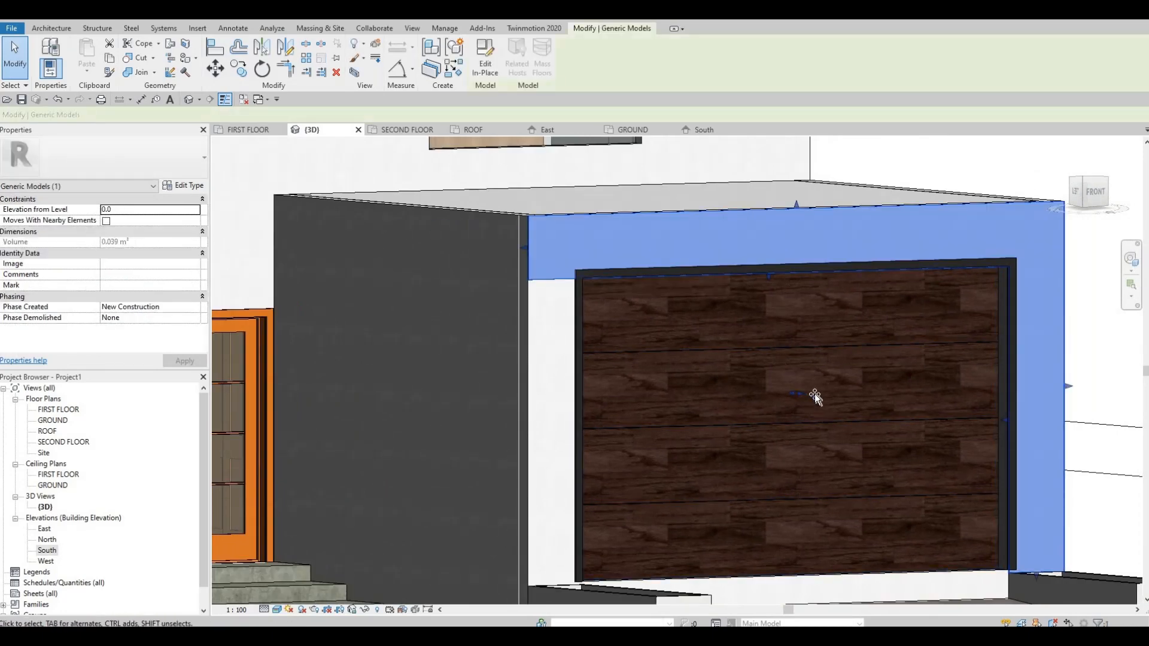
mouse_move(815, 394)
left_mouse_down()
mouse_move(824, 404)
mouse_move(817, 370)
mouse_move(816, 386)
left_mouse_up()
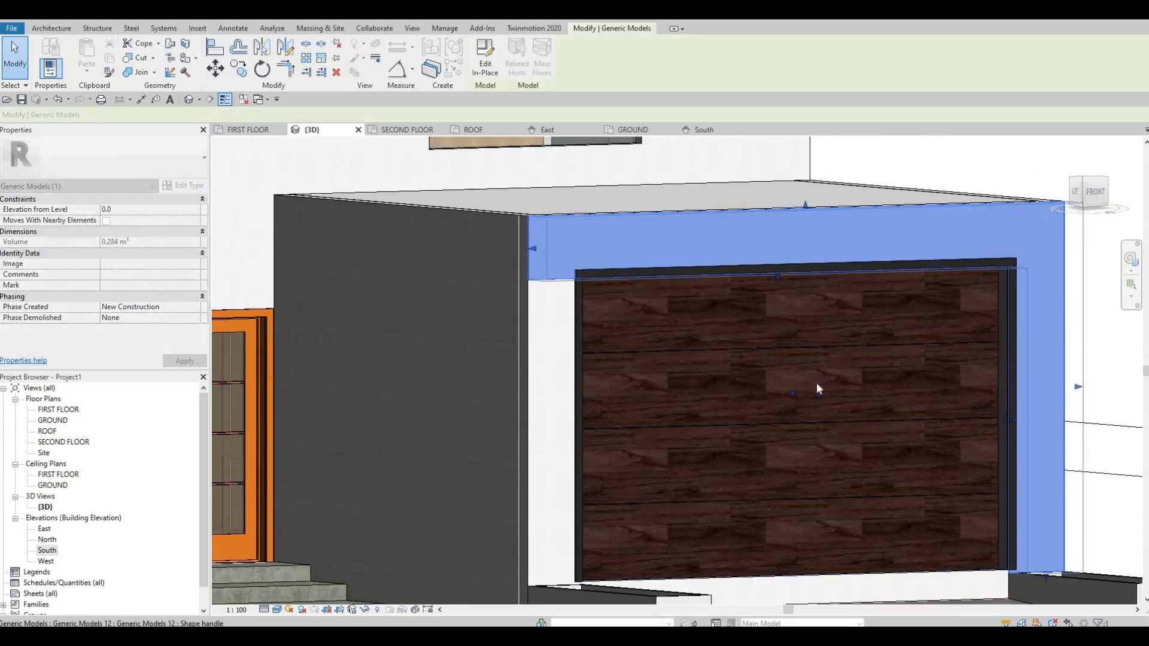
key("Escape")
middle_click_drag(861, 456, 712, 446, "shift")
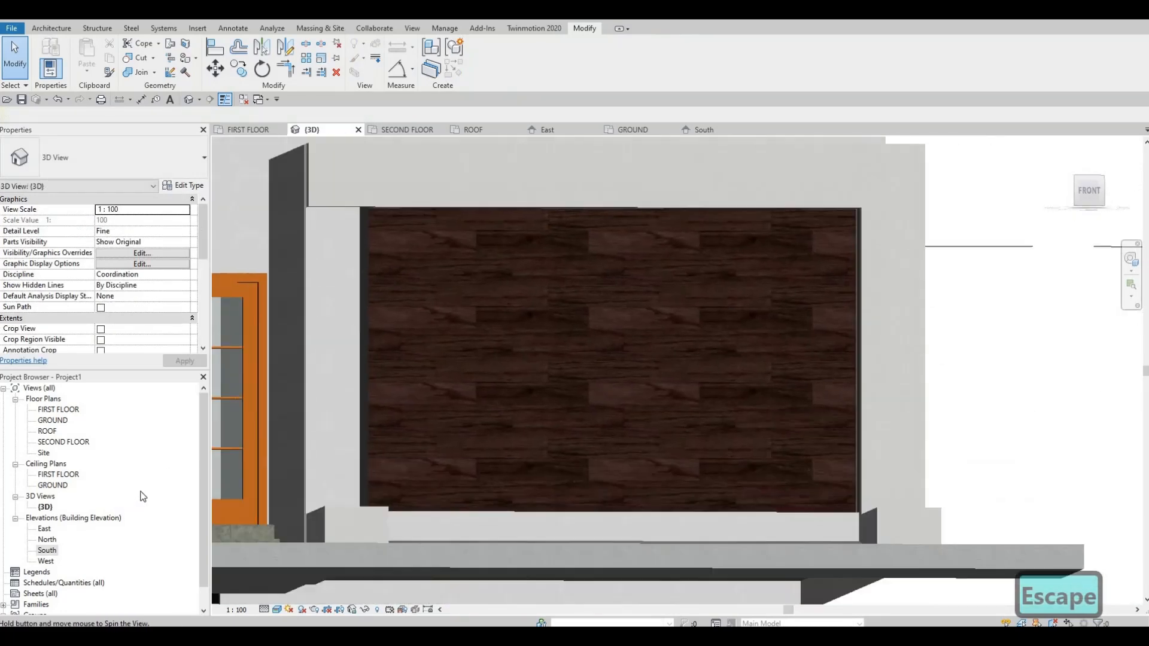
In the South elevation, raise the underside of the facade frame's header from the garage door panel's top edge toward the door trim.
double_click(45, 551)
scroll(469, 381, "down", 4)
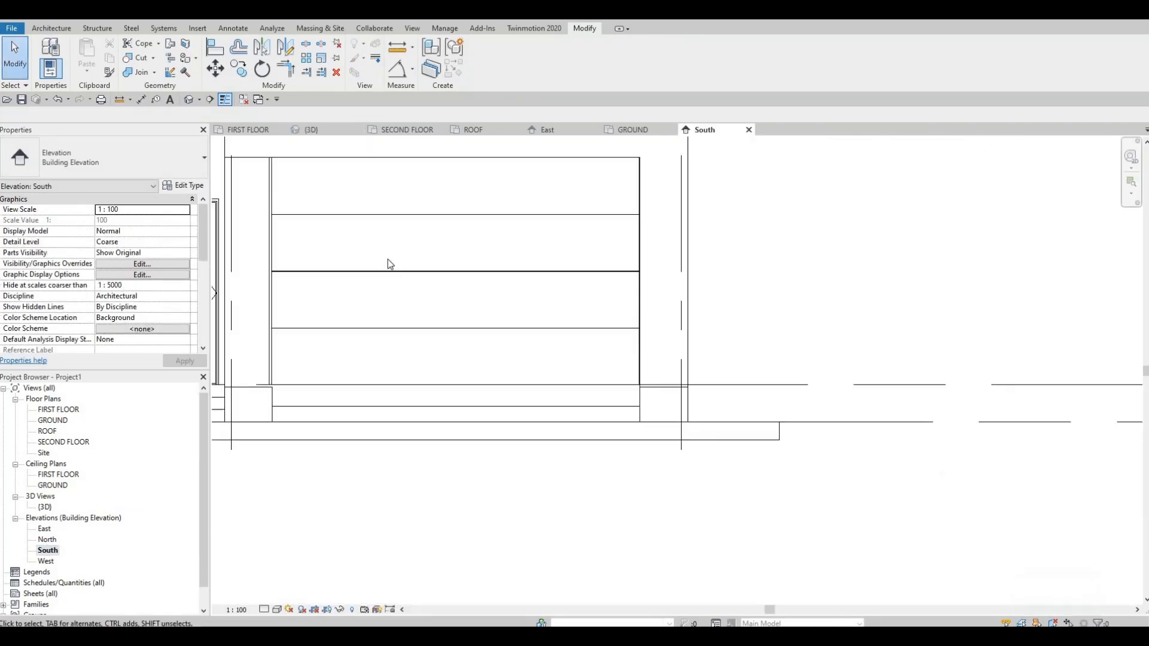
middle_click_drag(387, 260, 456, 346)
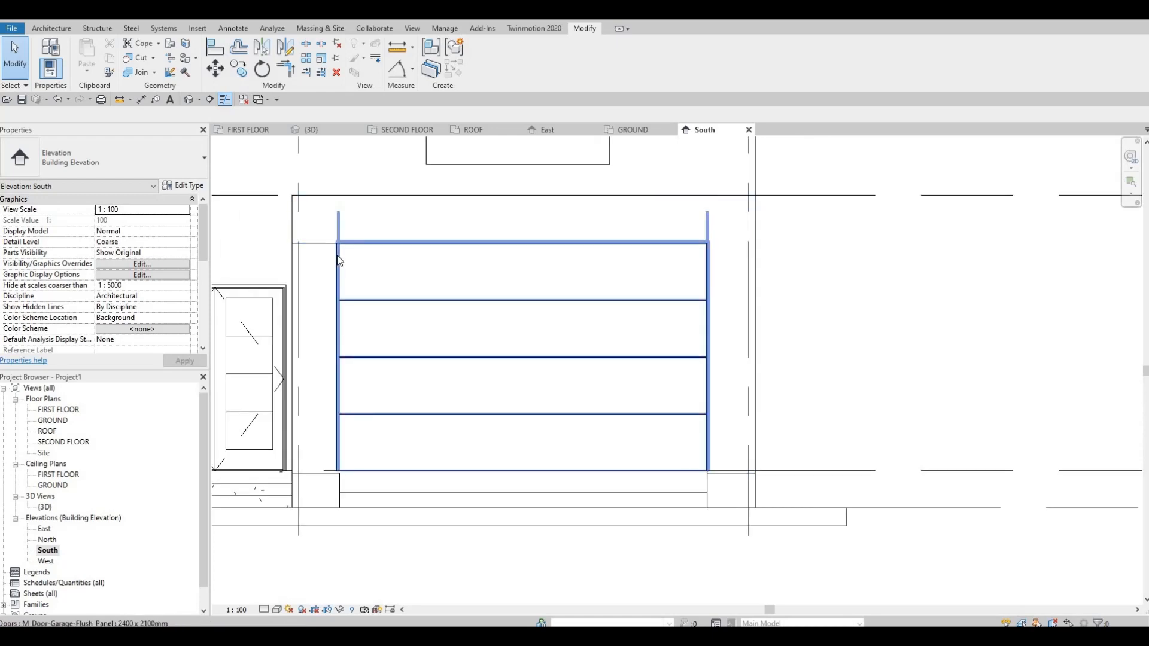
left_click(361, 247)
scroll(301, 250, "up", 3)
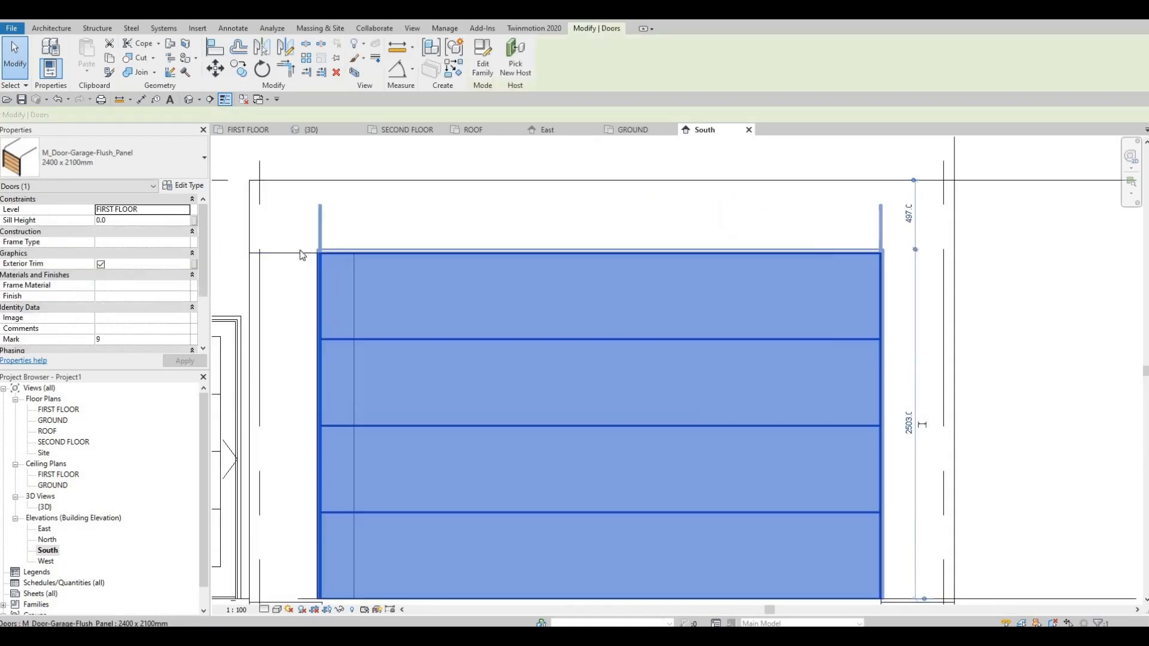
key("Escape")
left_click(553, 258)
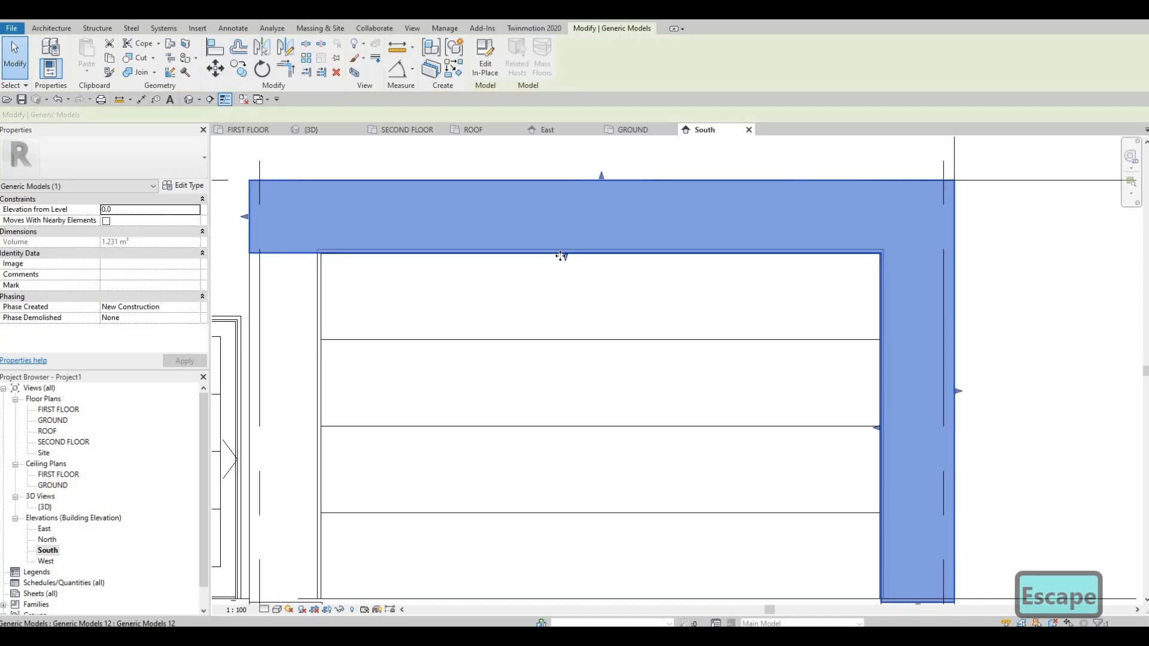
scroll(569, 250, "up", 2)
left_click_drag(569, 246, 570, 249)
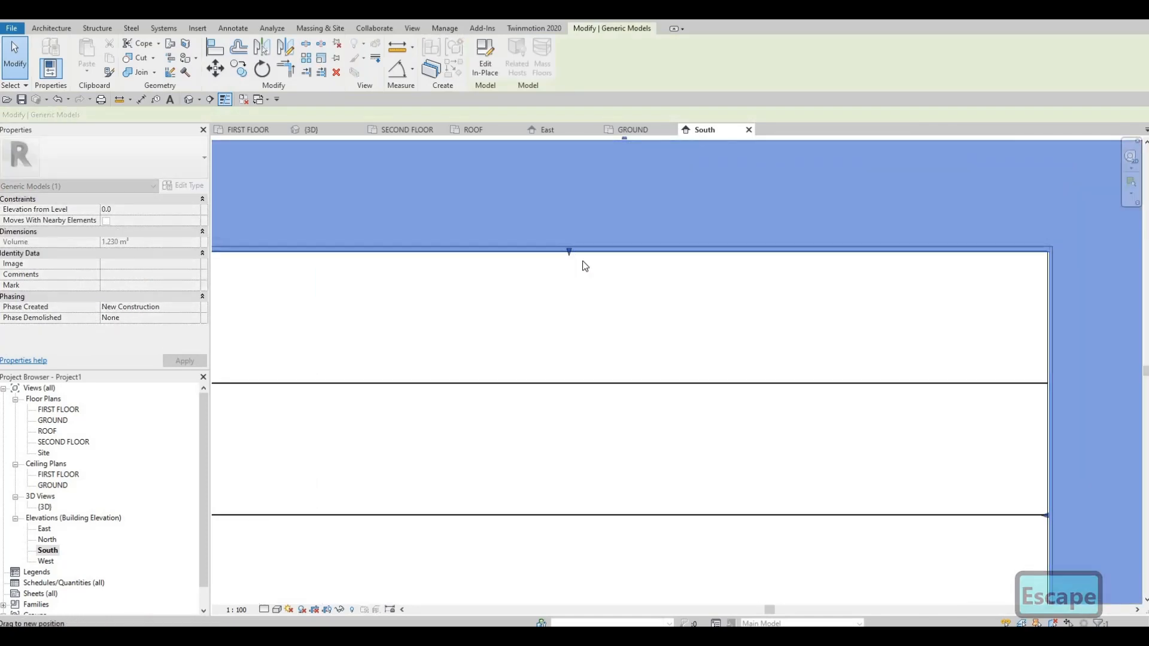
scroll(470, 218, "down", 2)
scroll(560, 263, "up", 2)
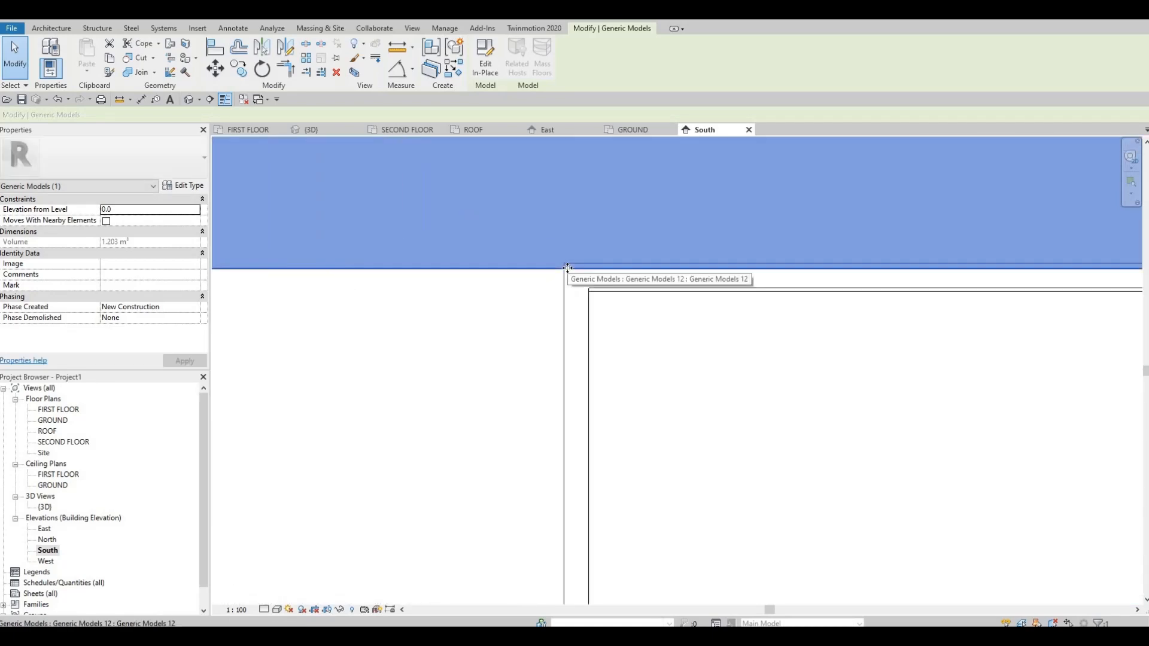
key("a")
key("l")
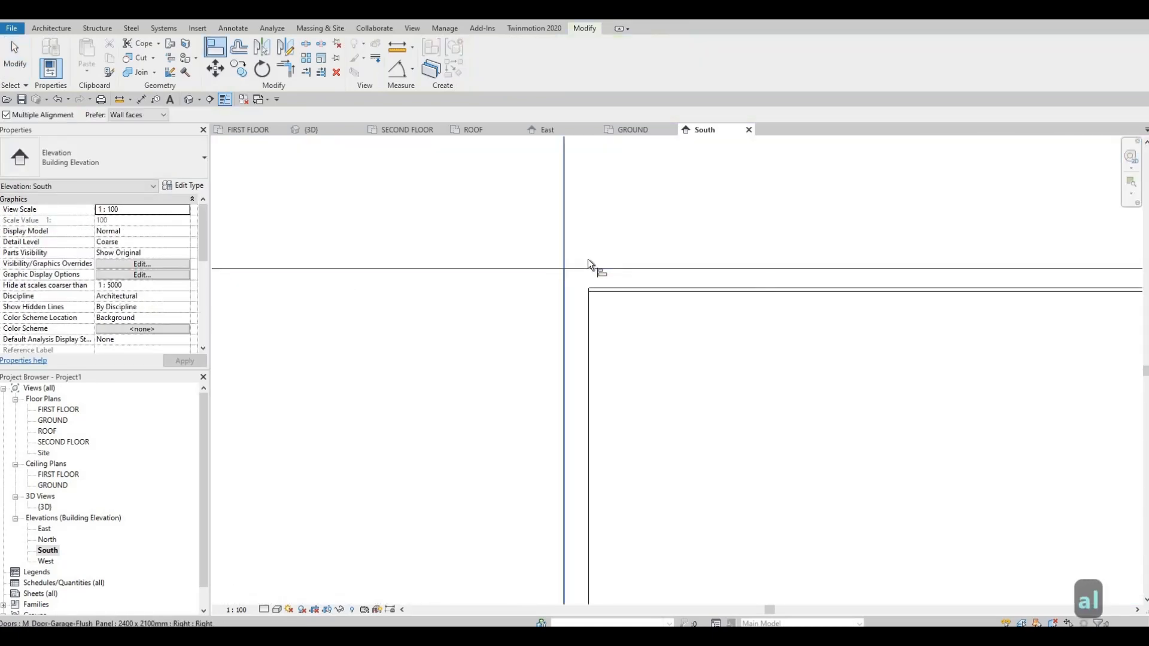
key("Escape")
key("Escape")
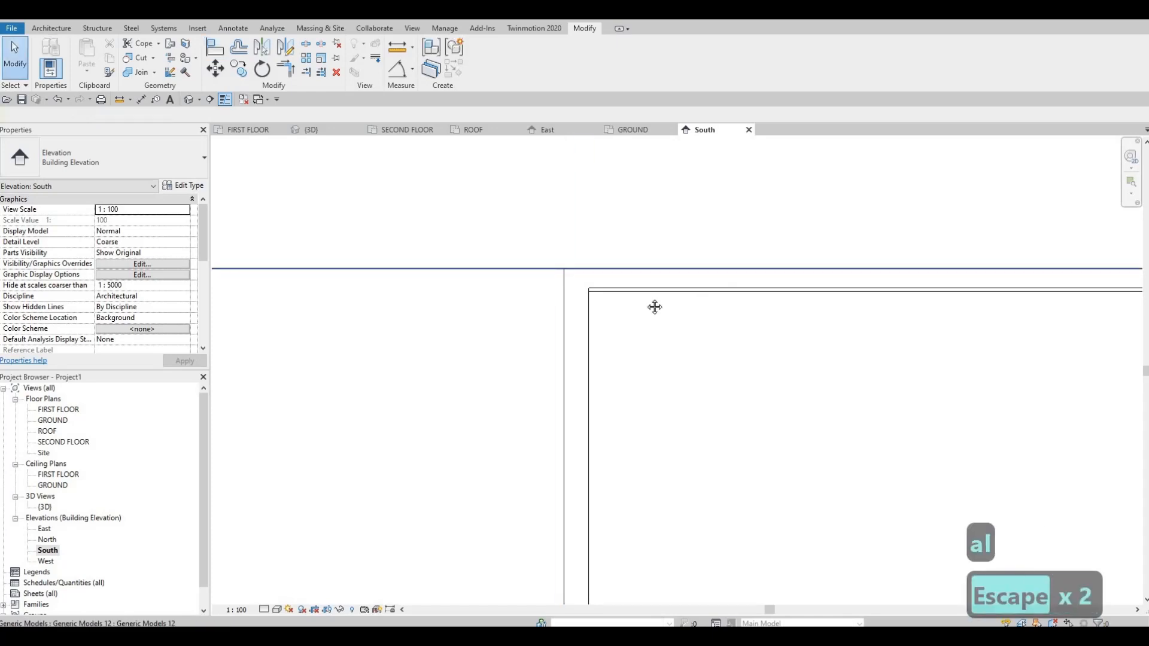
Raise the header's underside slightly further, just above the outer edge of the garage door trim.
left_click(540, 264)
scroll(539, 265, "down", 2)
middle_click_drag(1076, 313, 825, 321)
scroll(834, 317, "down", 2)
middle_click_drag(1128, 291, 864, 277)
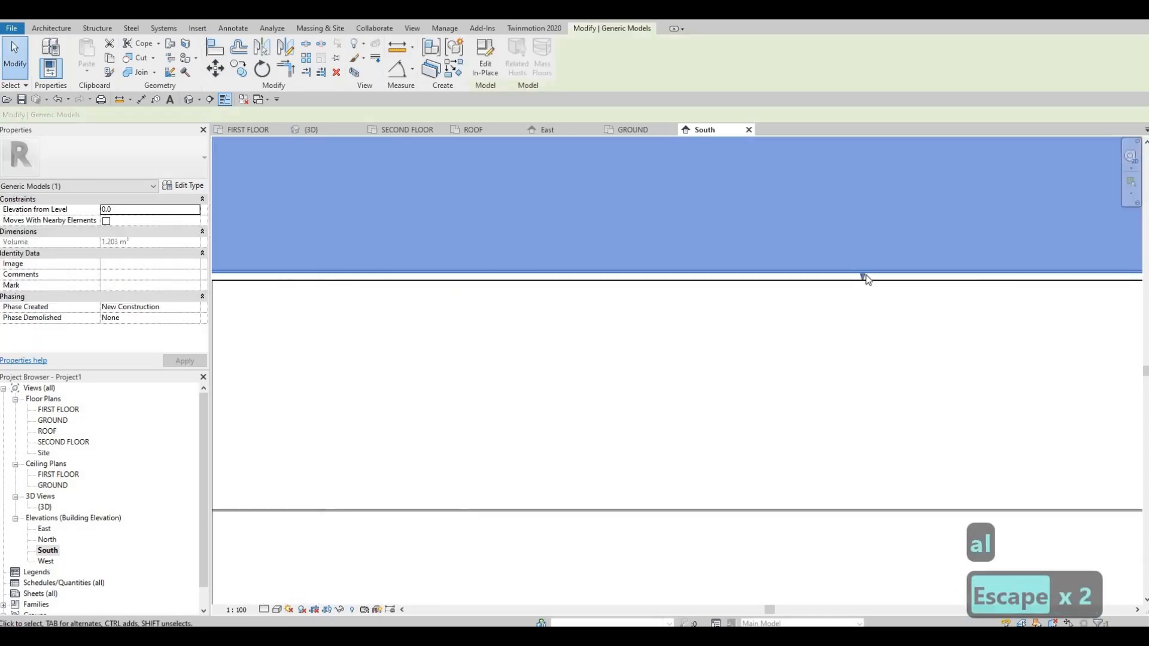
left_click_drag(865, 269, 799, 257)
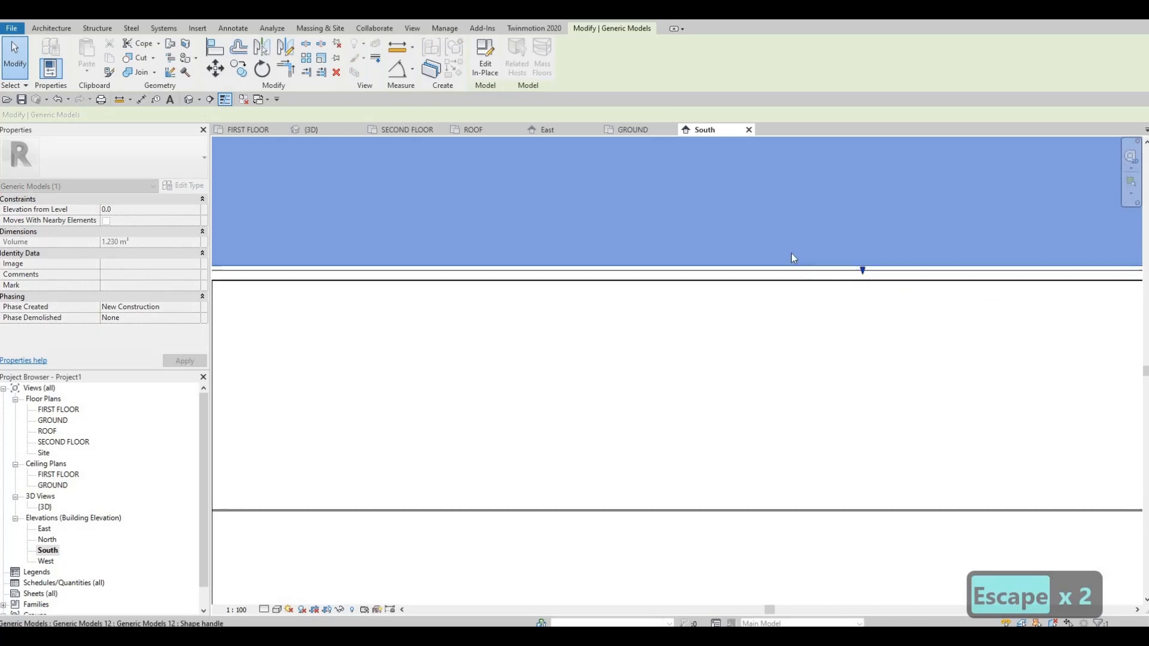
key("Escape")
Pull the inner edge of the frame's vertical leg slightly outward, away from the side of the garage door.
middle_click_drag(826, 316, 634, 255)
scroll(634, 255, "down", 1)
middle_click_drag(981, 300, 857, 266)
scroll(862, 265, "down", 1)
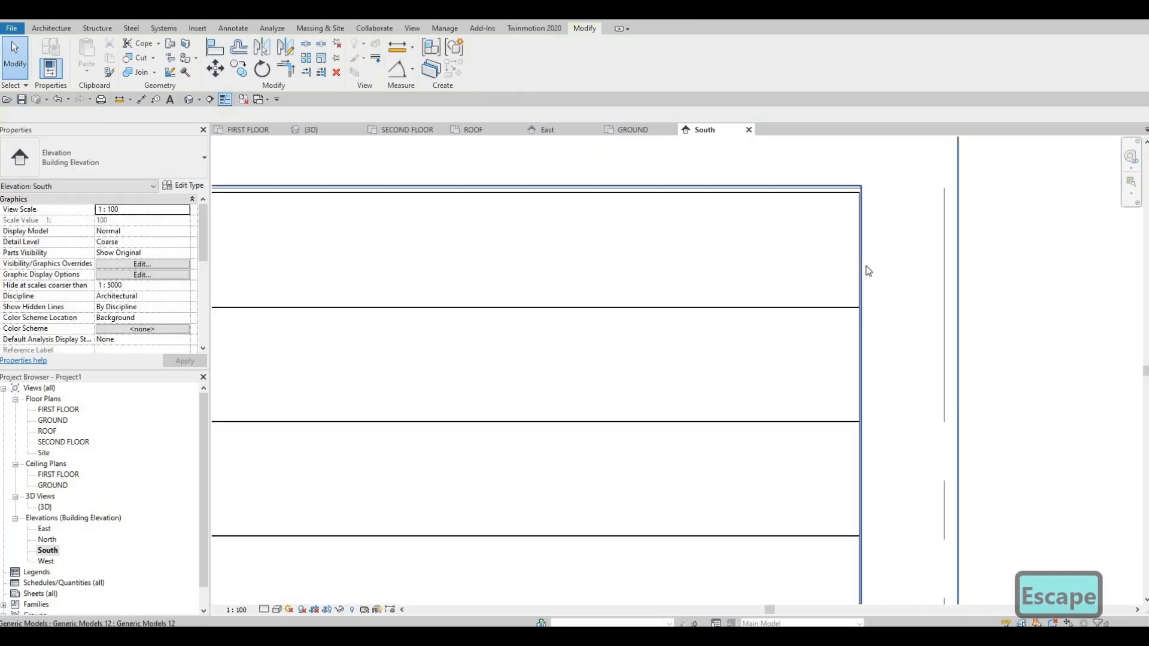
left_click(855, 422)
left_click_drag(856, 422, 867, 418)
key("Escape")
Align the inner edge of the frame's vertical leg with the outer side of the garage door trim.
scroll(868, 411, "up", 1)
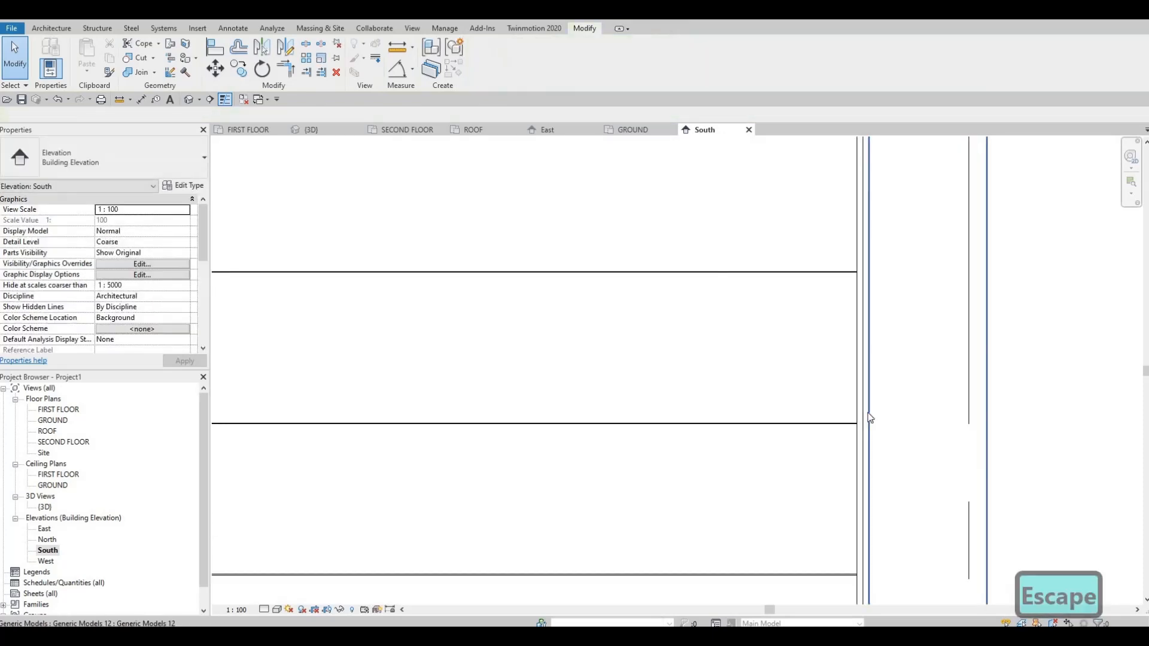
key("a")
key("l")
left_click(861, 374)
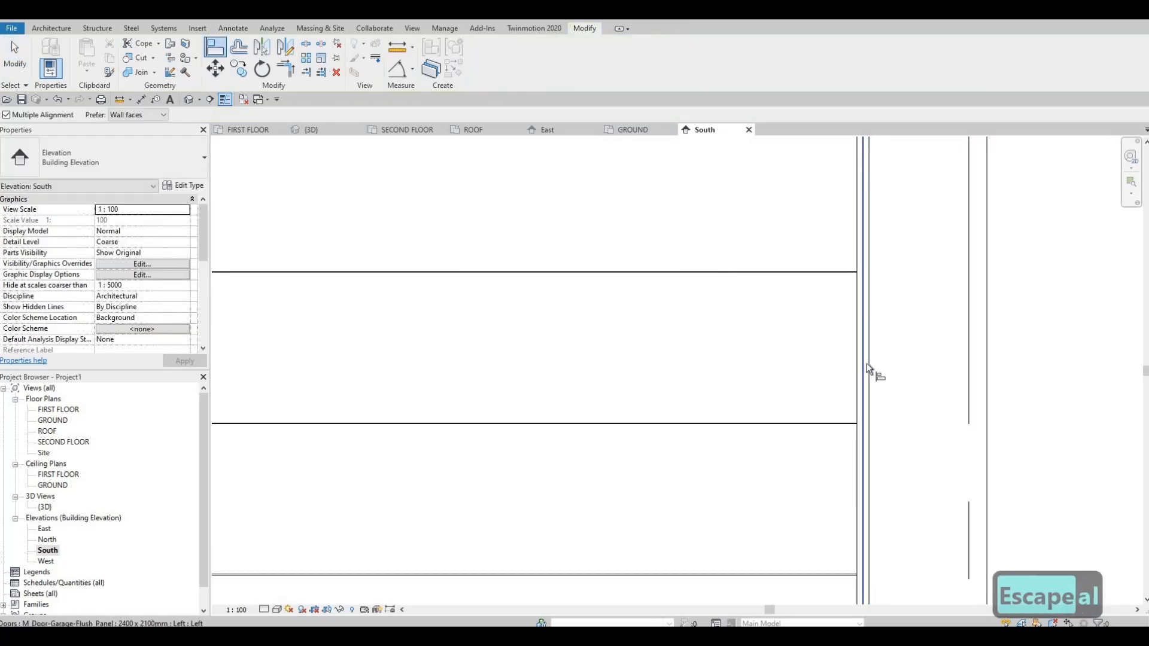
left_click(875, 489)
scroll(862, 362, "down", 1)
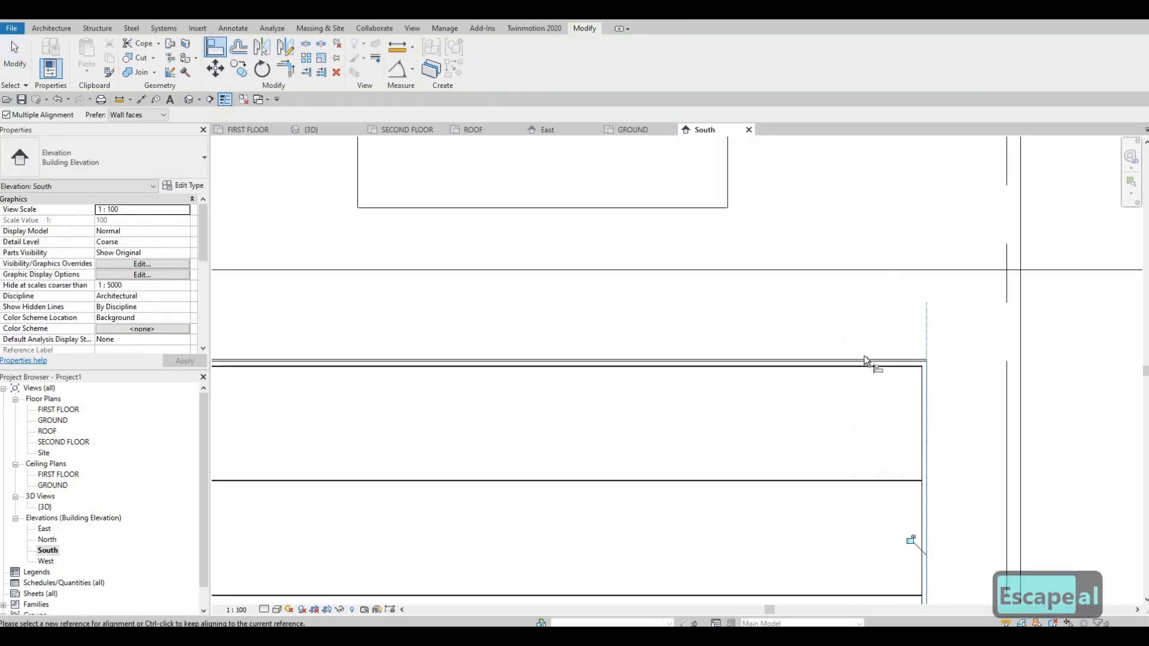
scroll(864, 374, "up", 3)
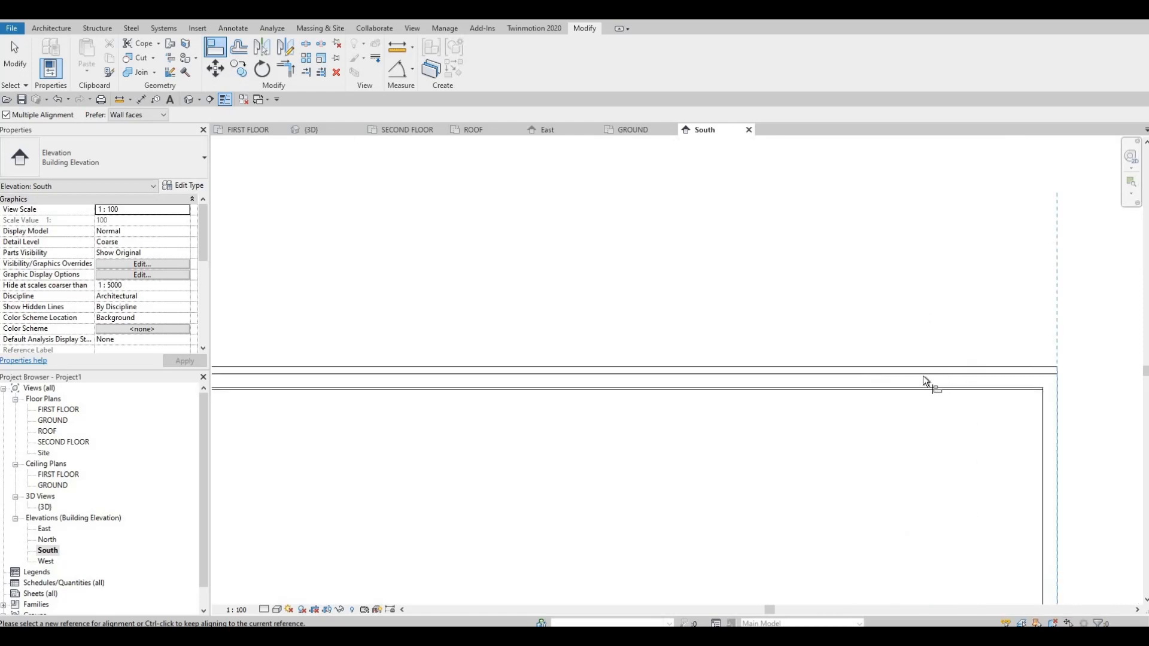
Align the underside of the facade frame's header with the upper outer edge of the garage door trim.
key("Escape")
key("Escape")
key("a")
key("l")
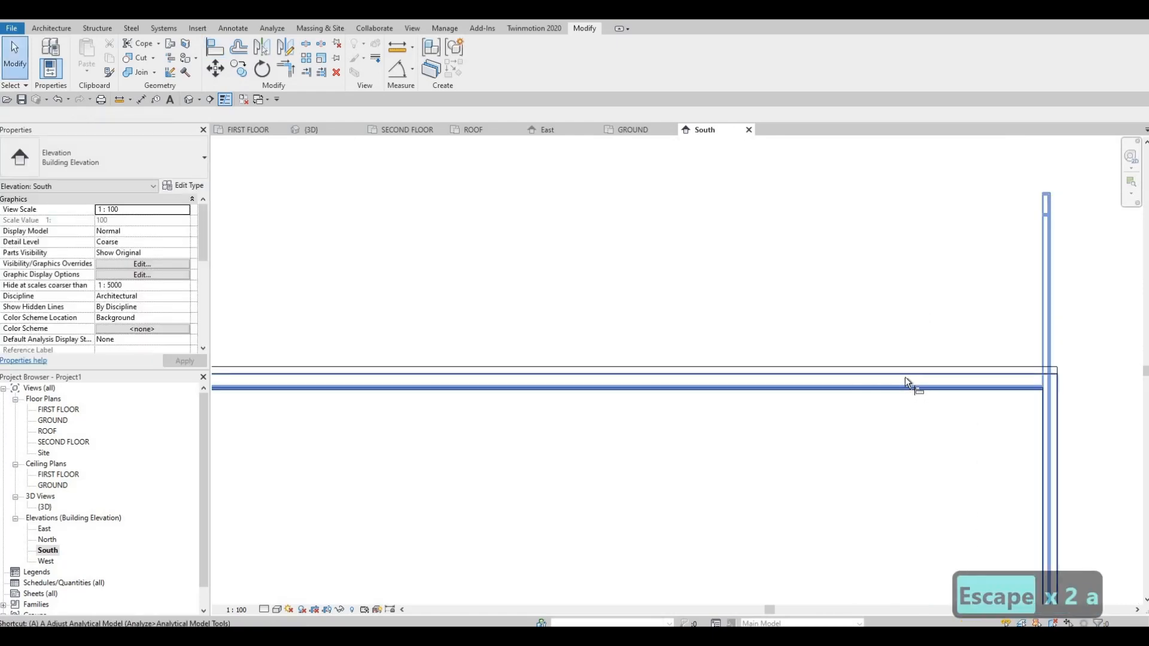
left_click(926, 371)
left_click(908, 364)
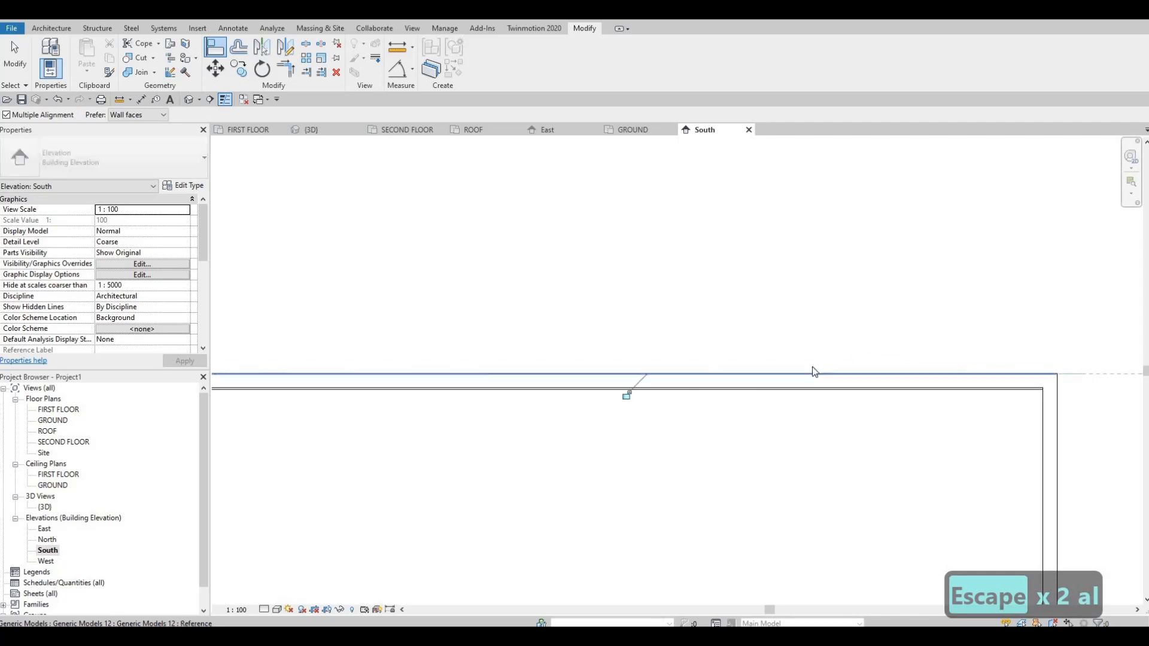
scroll(891, 355, "down", 2)
key("Escape")
key("Escape")
scroll(535, 281, "down", 3)
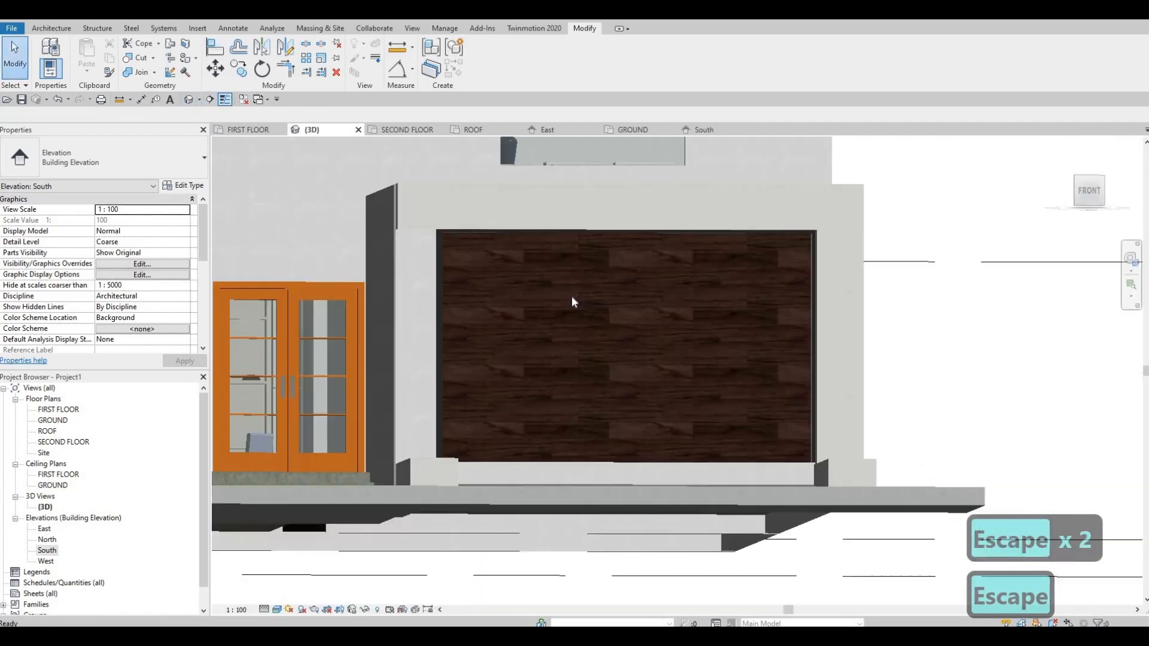
In the 3D view, select the garage facade frame and pull its front face back to a depth of about 171 mm.
middle_click_drag(635, 374, 640, 449, "shift")
middle_click_drag(618, 353, 677, 268, "shift")
left_click(811, 250)
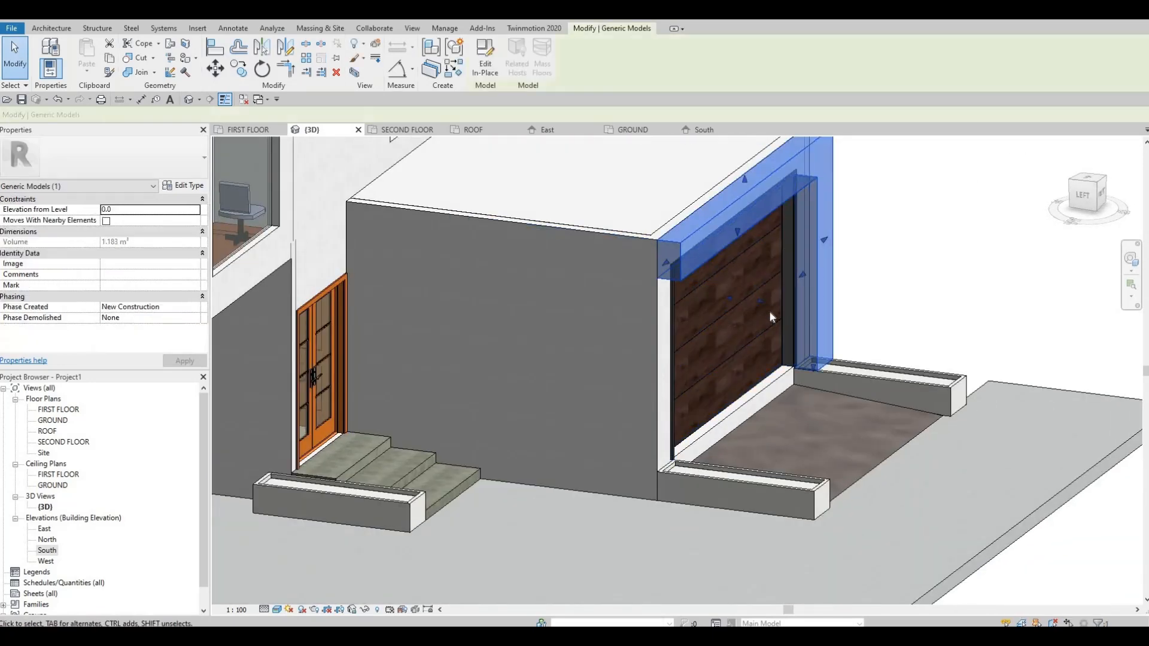
scroll(770, 312, "up", 1)
left_click_drag(760, 308, 745, 300)
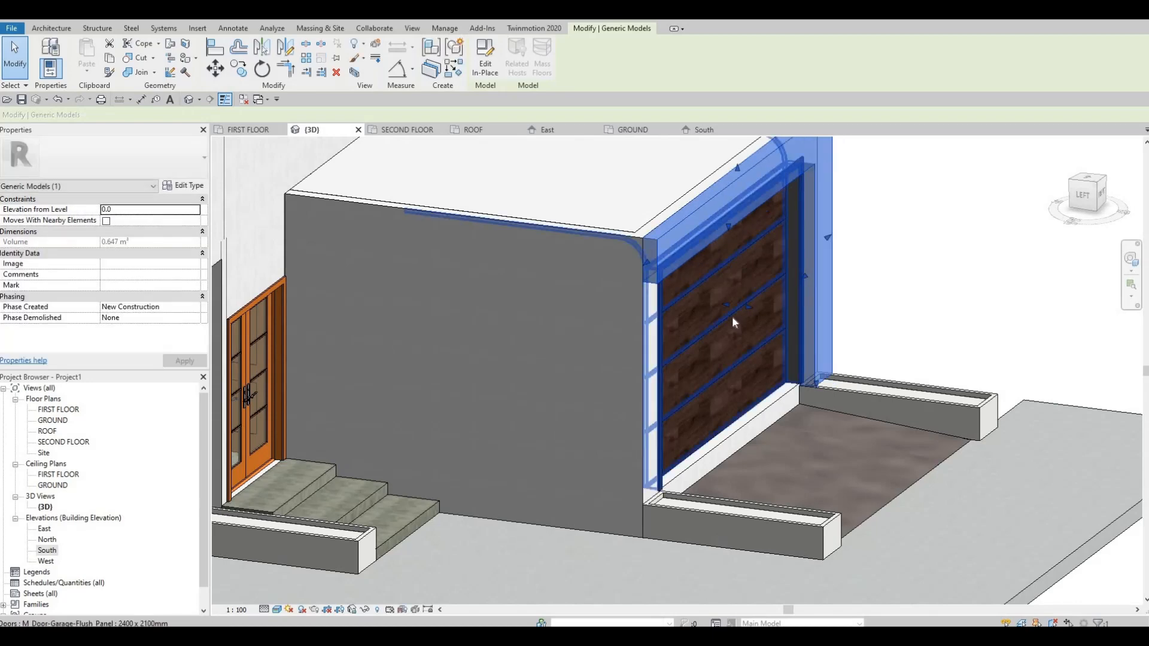
Edit the garage facade frame in place, set its extrusion end to 150 mm, and finish the model.
left_click(477, 59)
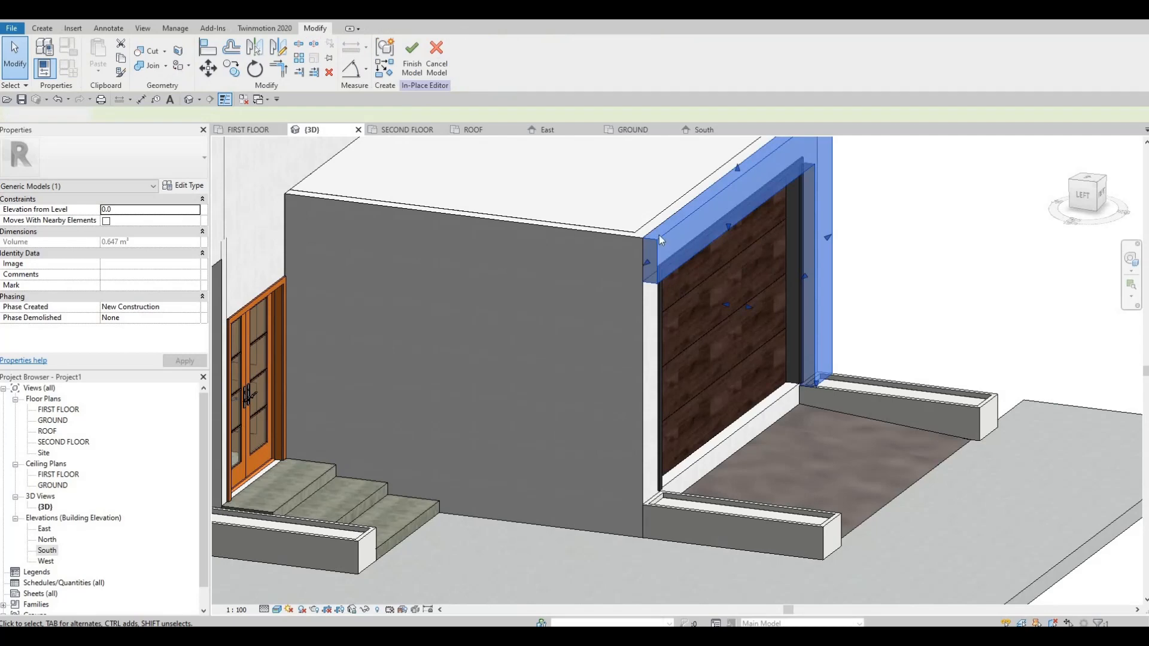
left_click(379, 244)
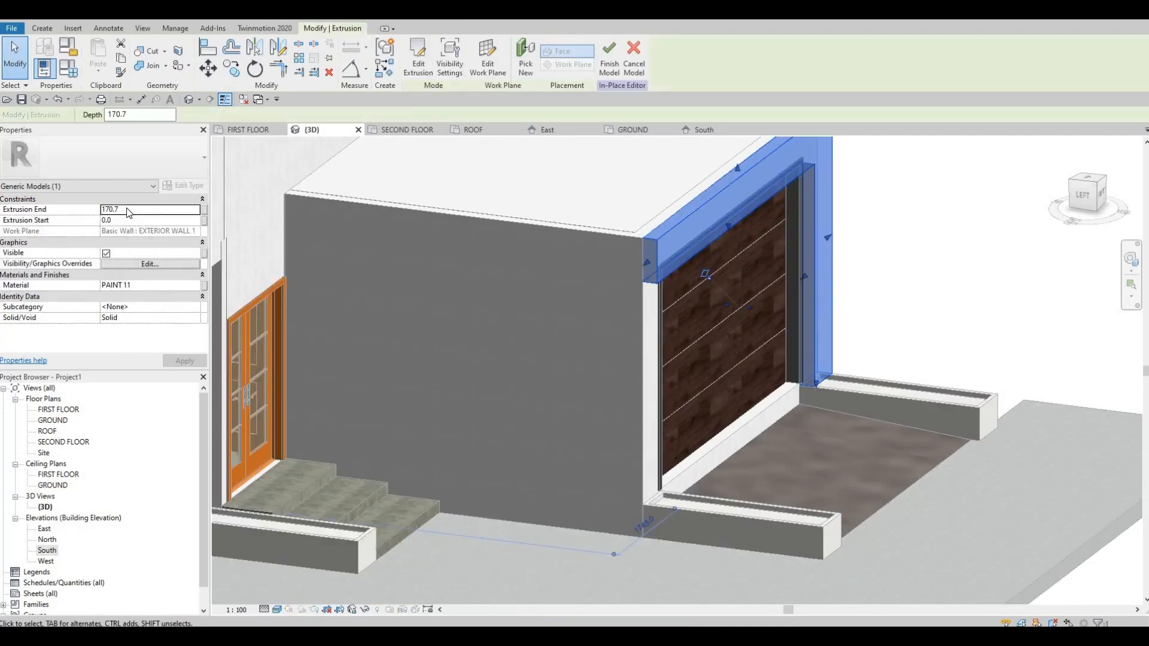
left_click(128, 209)
type("150")
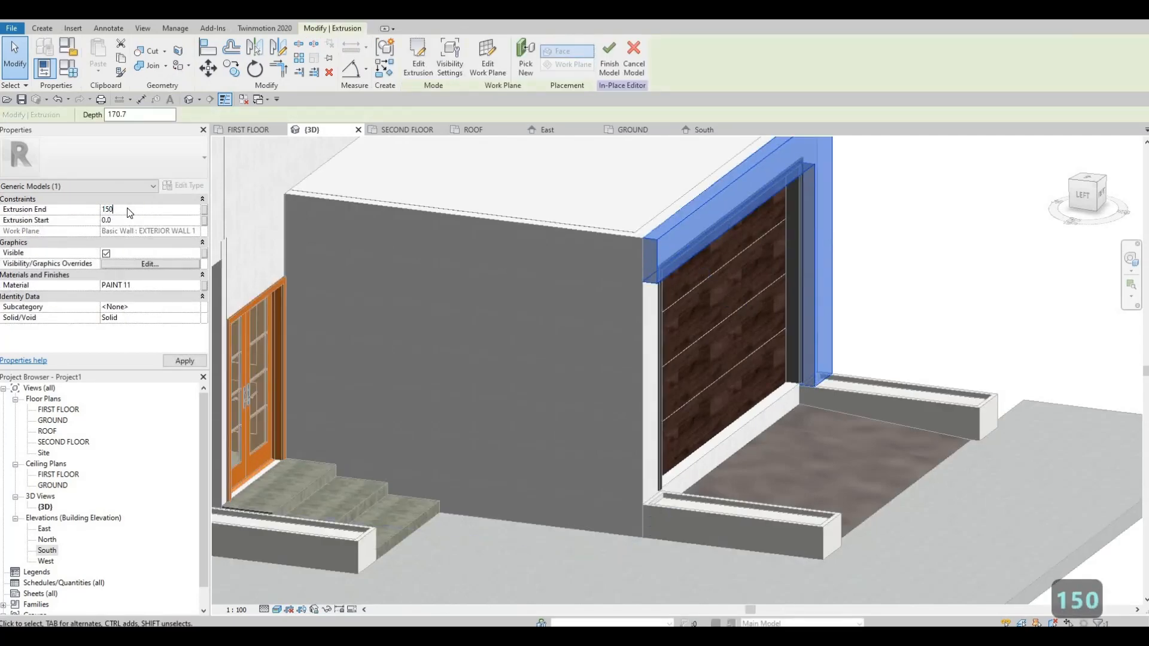
key("Return")
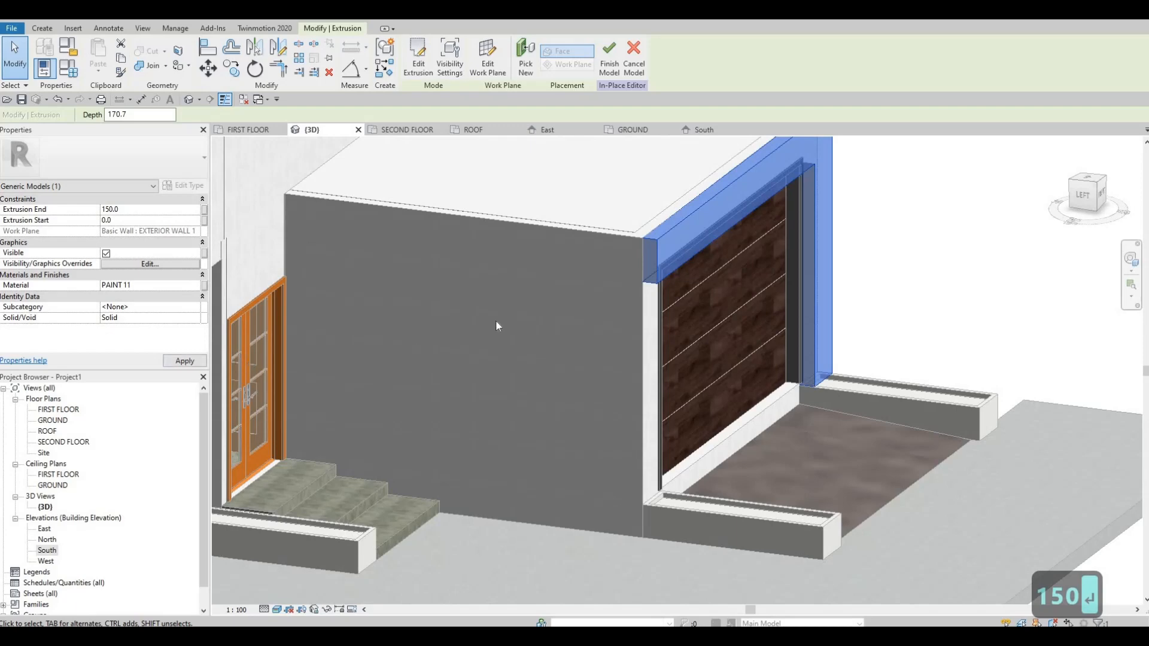
left_click(608, 57)
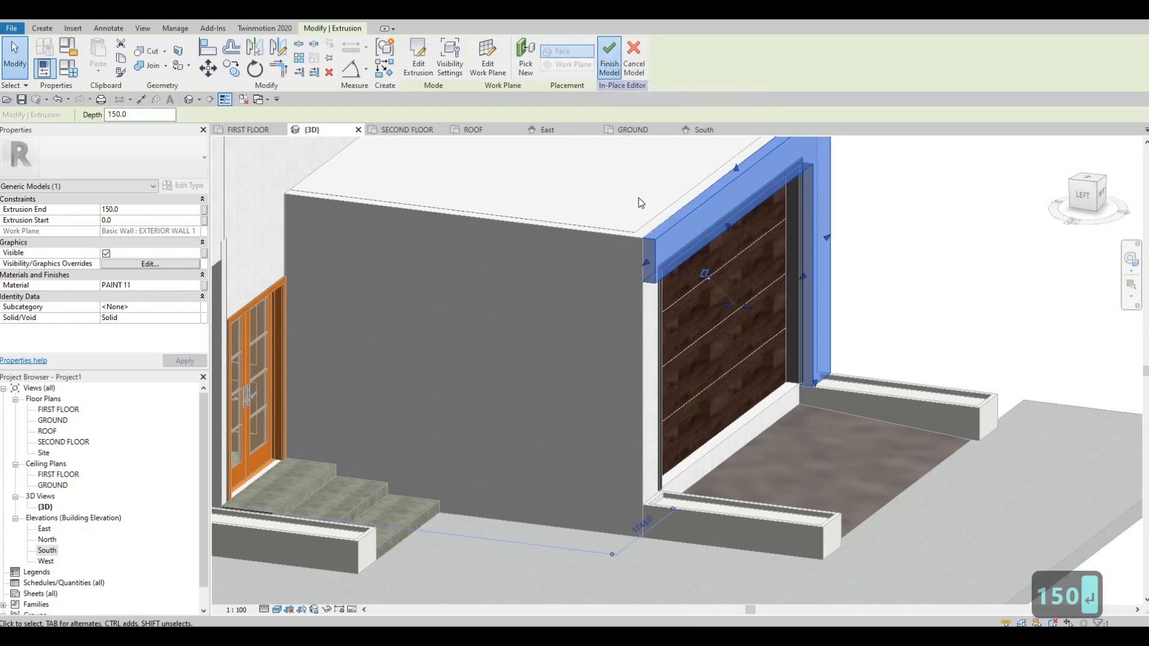
key("Escape")
key("Escape")
key("Escape")
Edit the facade frame in place again and enable Use Render Appearance in the shading of its PAINT 11 material.
middle_click_drag(734, 304, 621, 330, "shift")
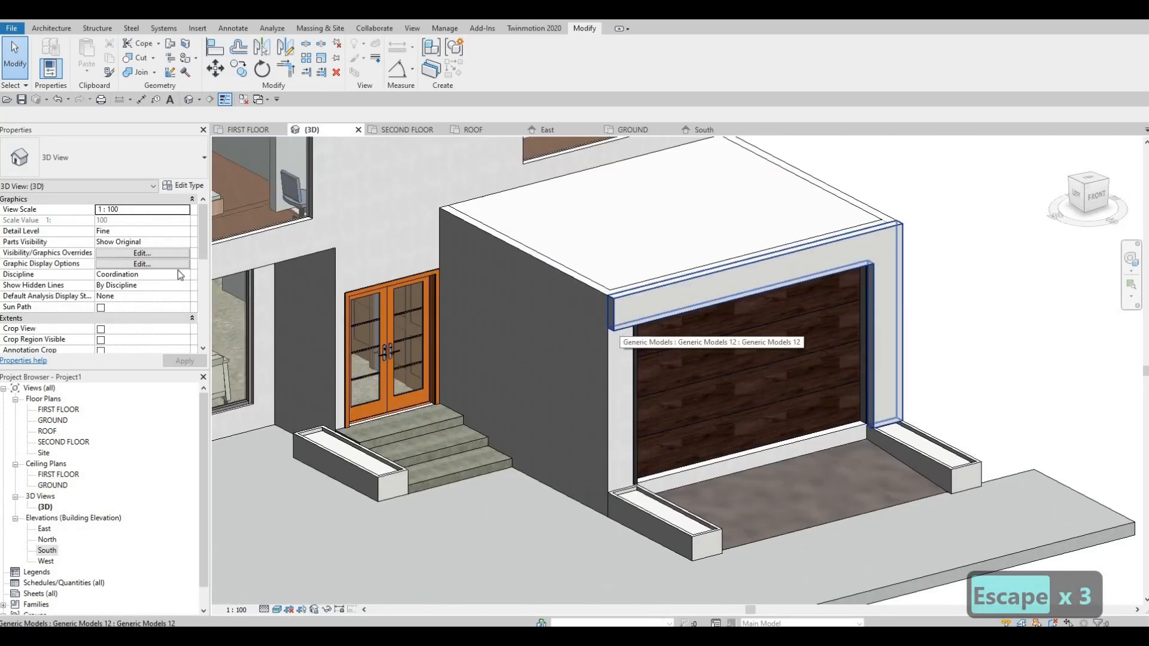
left_click(621, 330)
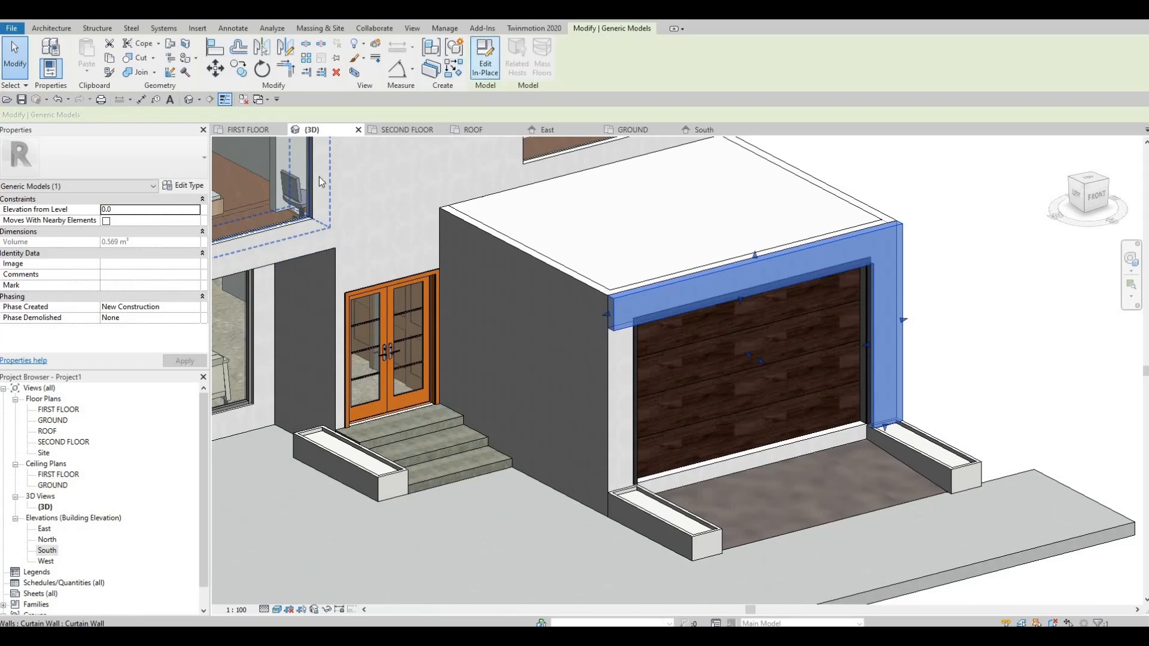
left_click(485, 60)
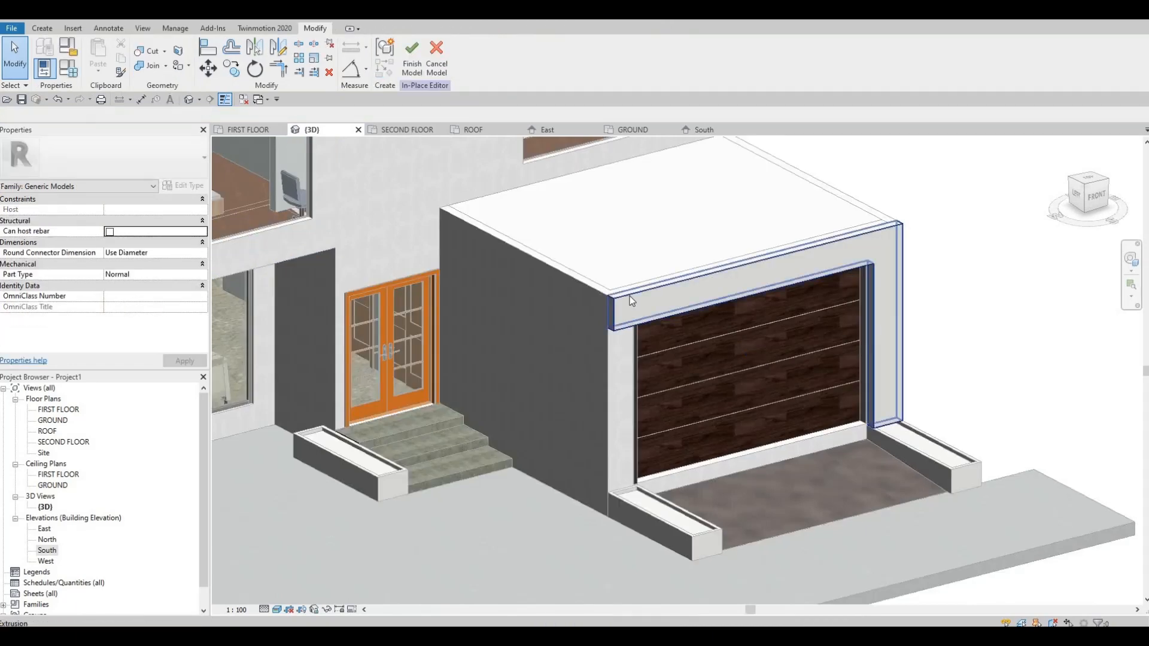
left_click(630, 295)
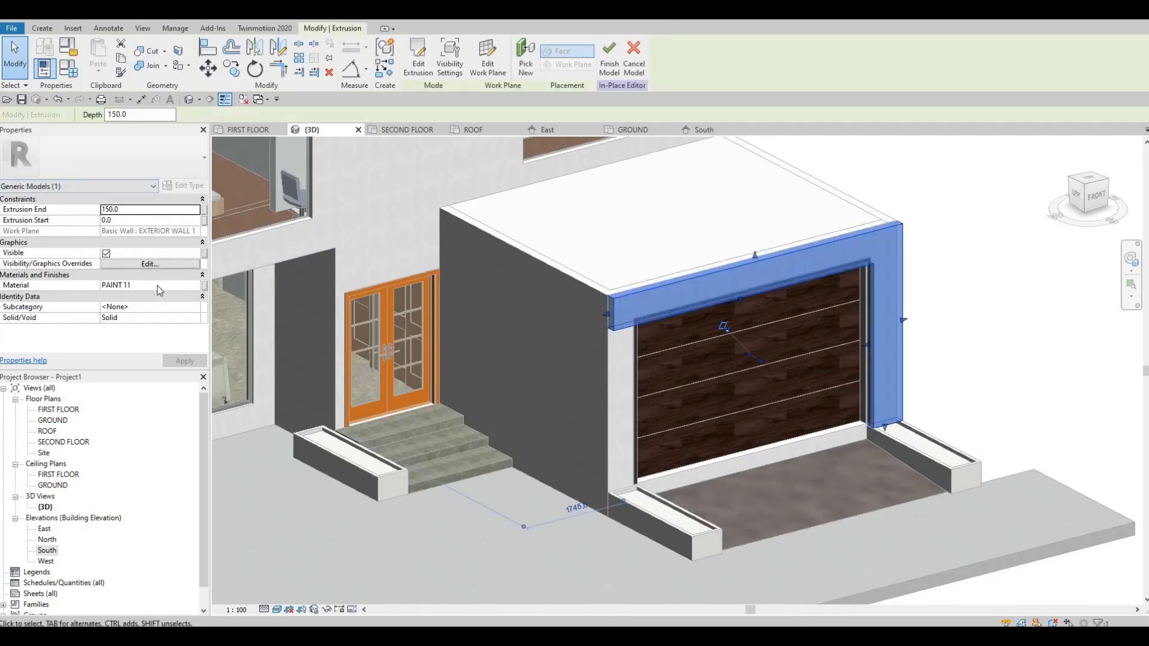
left_click(192, 285)
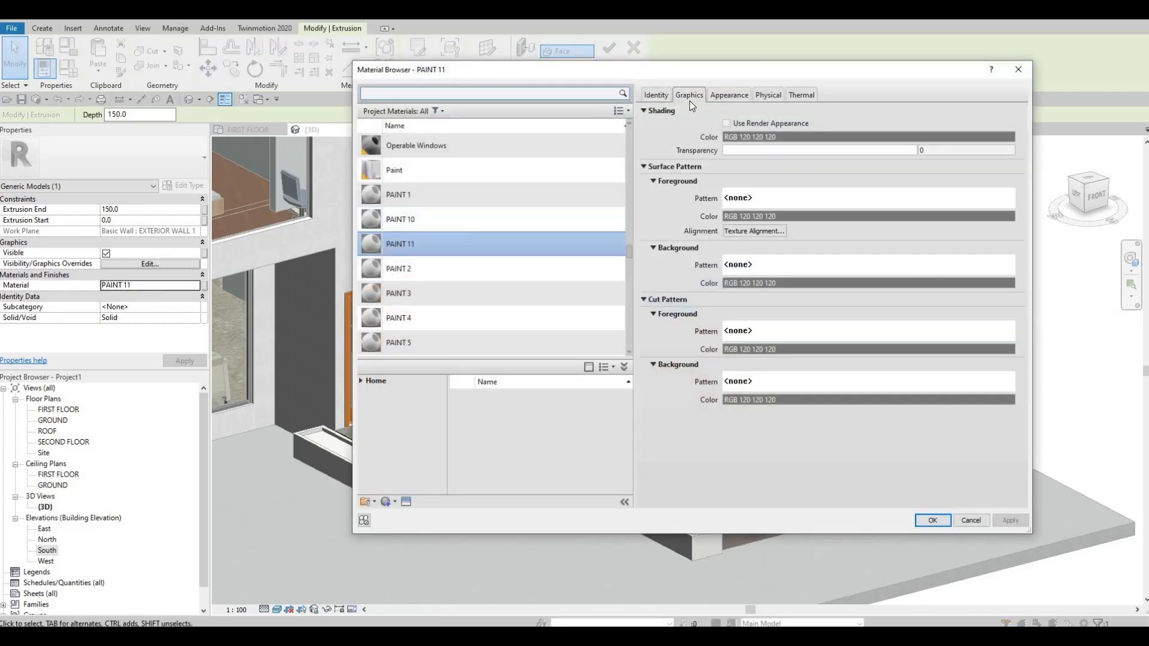
left_click(726, 98)
left_click(689, 95)
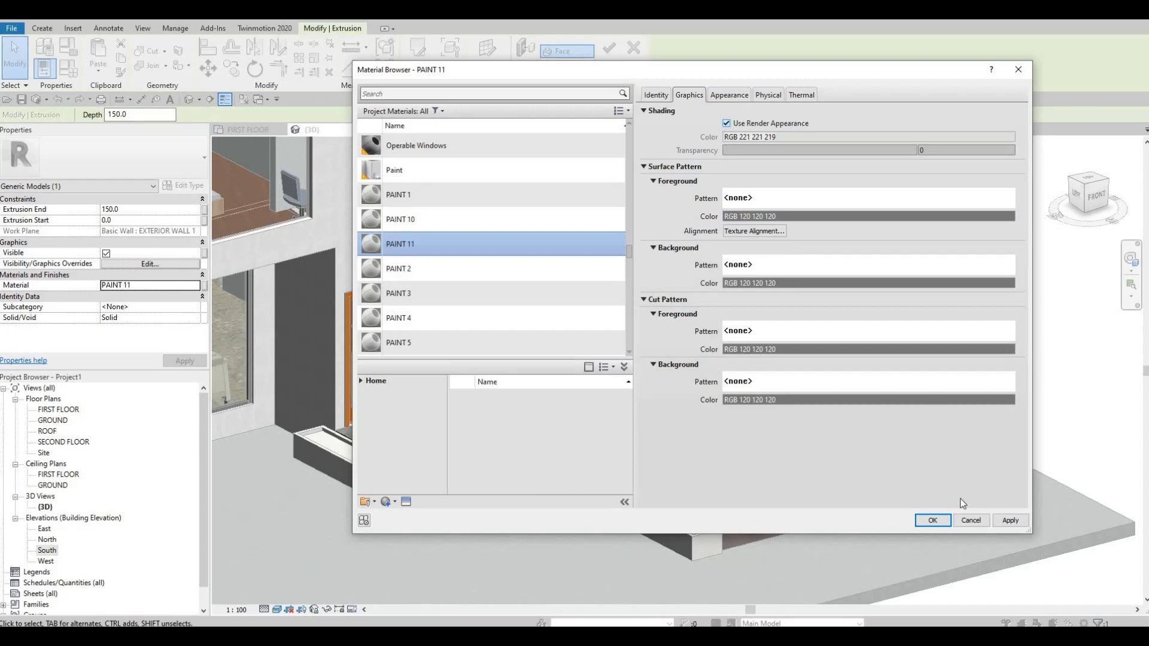
left_click(933, 520)
key("Escape")
key("Escape")
key("Escape")
key("Escape")
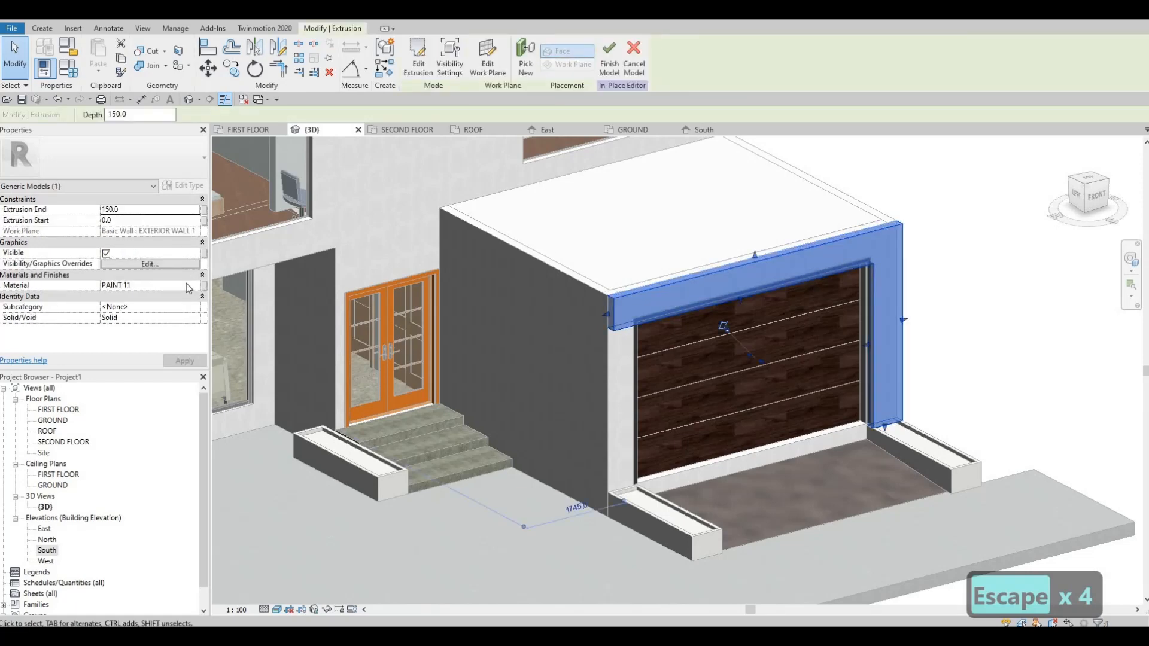
Reopen the graphics settings of the facade frame's PAINT 11 material.
left_click(192, 284)
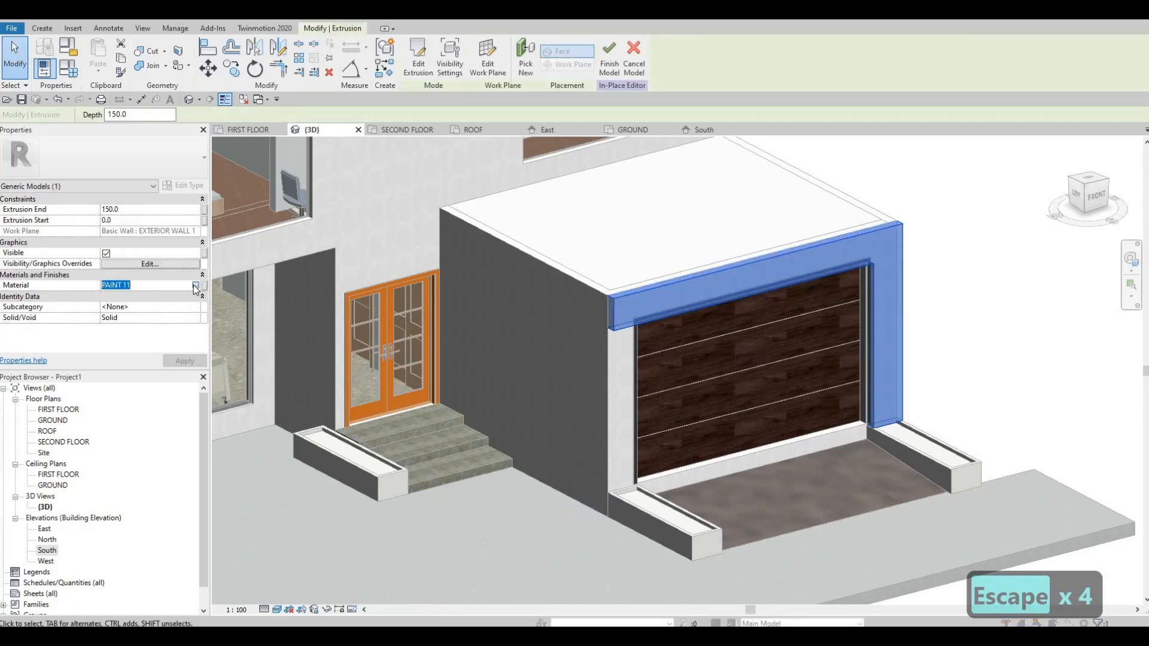
left_click(196, 285)
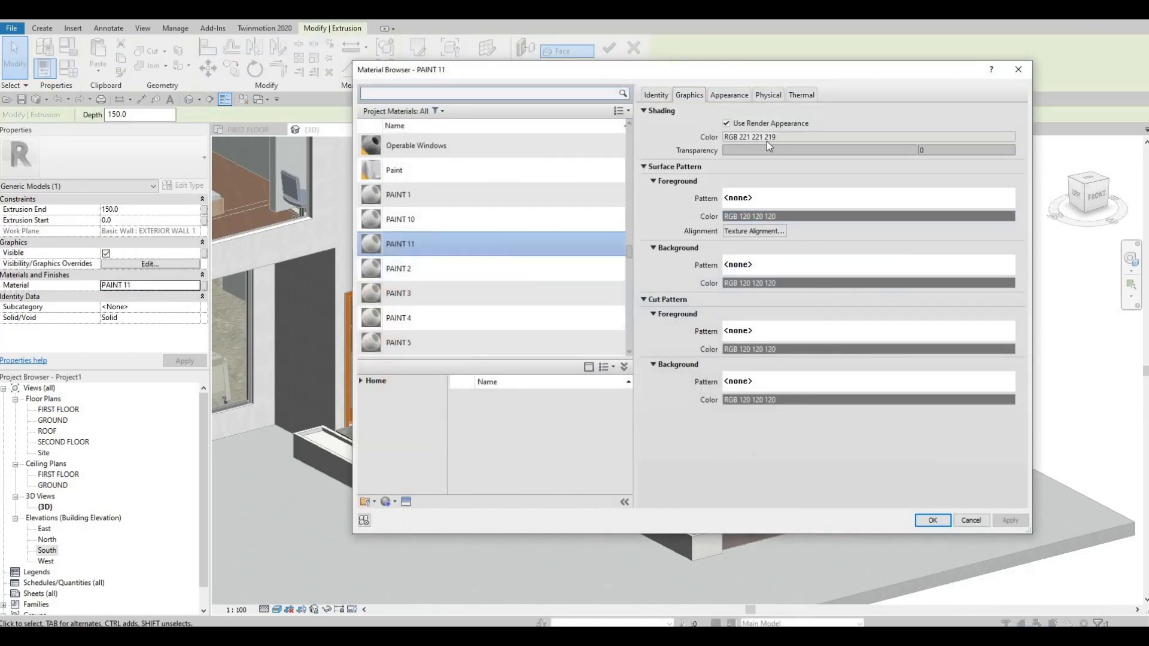
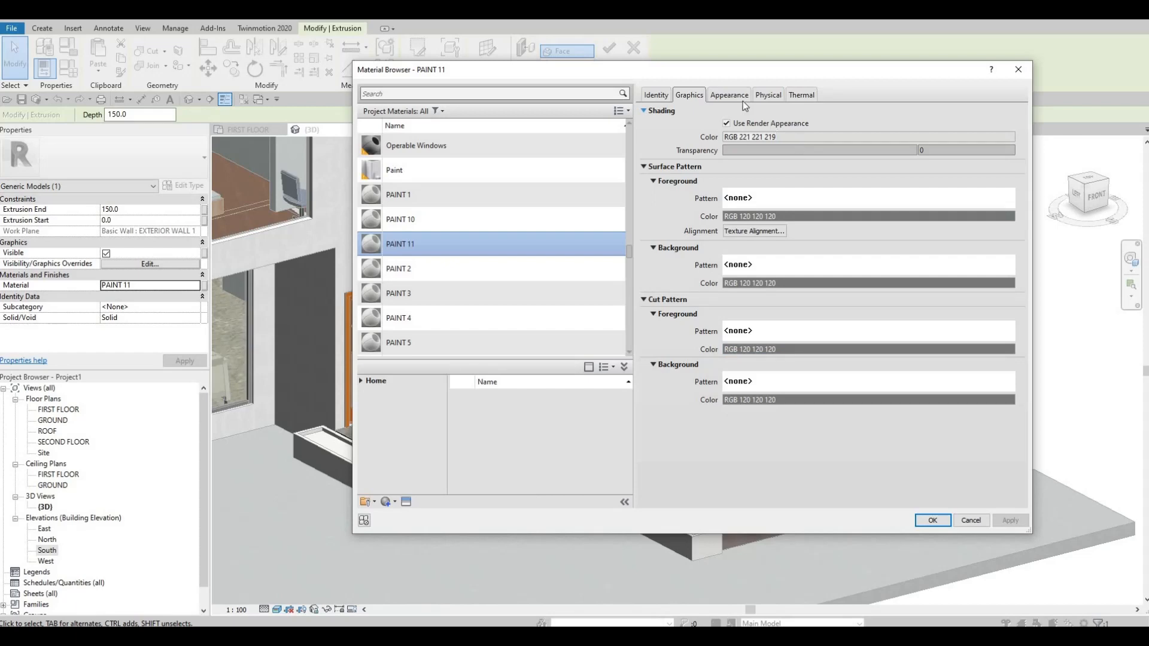
Change the PAINT 11 material's appearance colour to dark grey RGB 71 71 65 and finish the facade frame's in-place model.
left_click(728, 94)
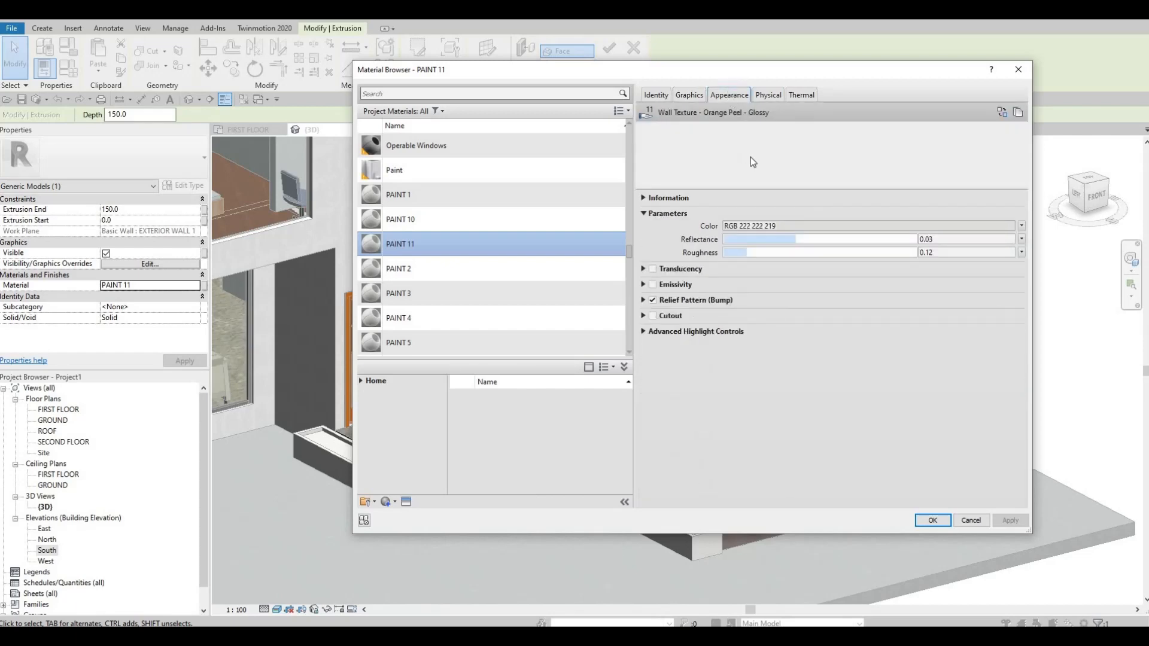
left_click(749, 227)
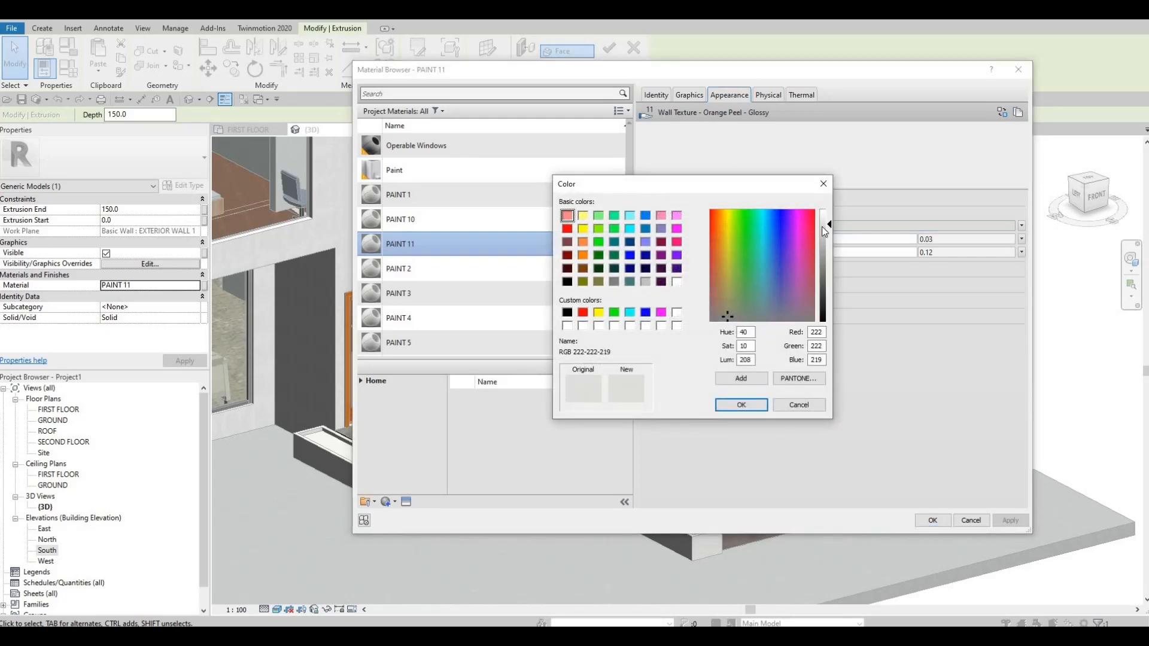
left_click_drag(824, 225, 824, 292)
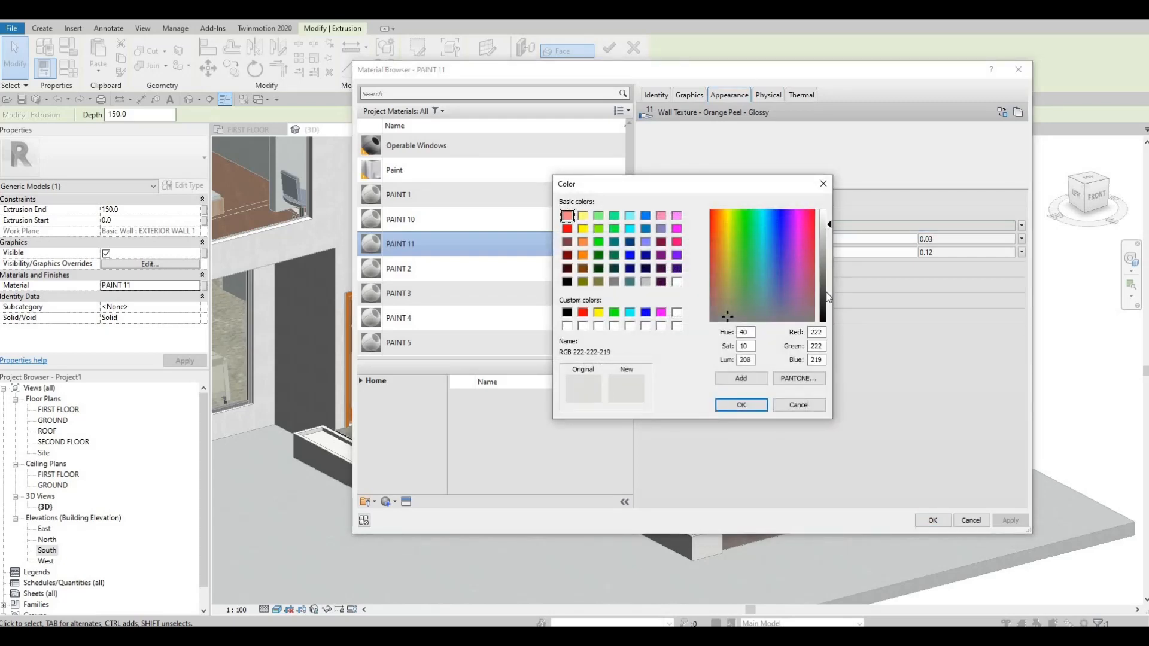
left_click(749, 409)
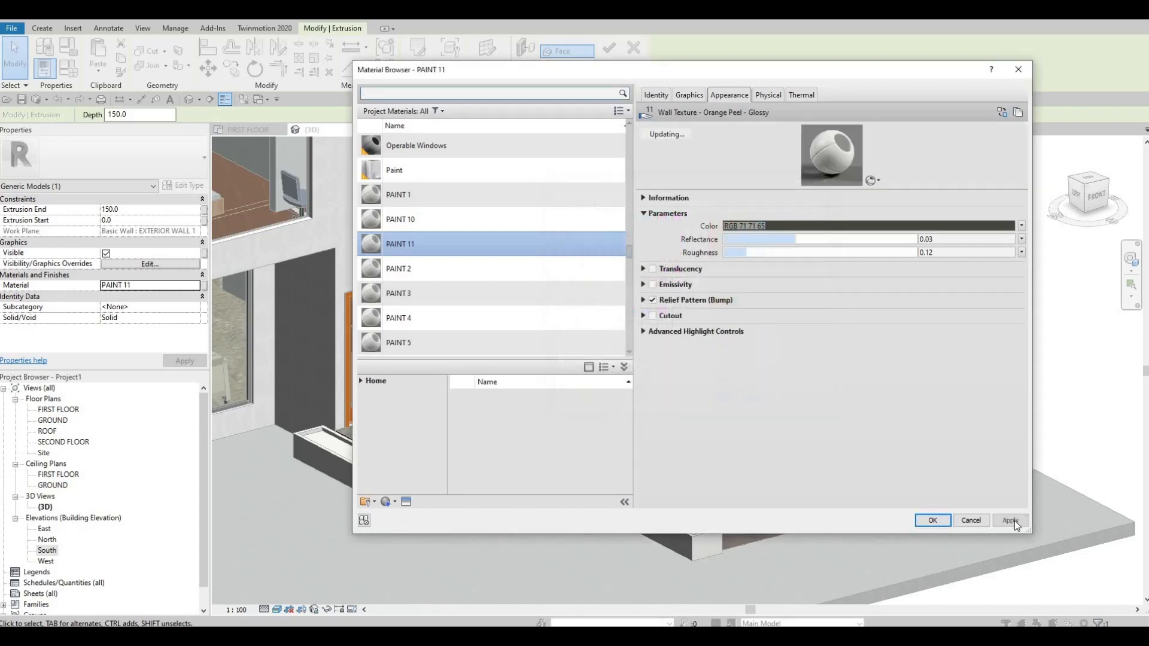
left_click(926, 519)
key("Escape")
key("Escape")
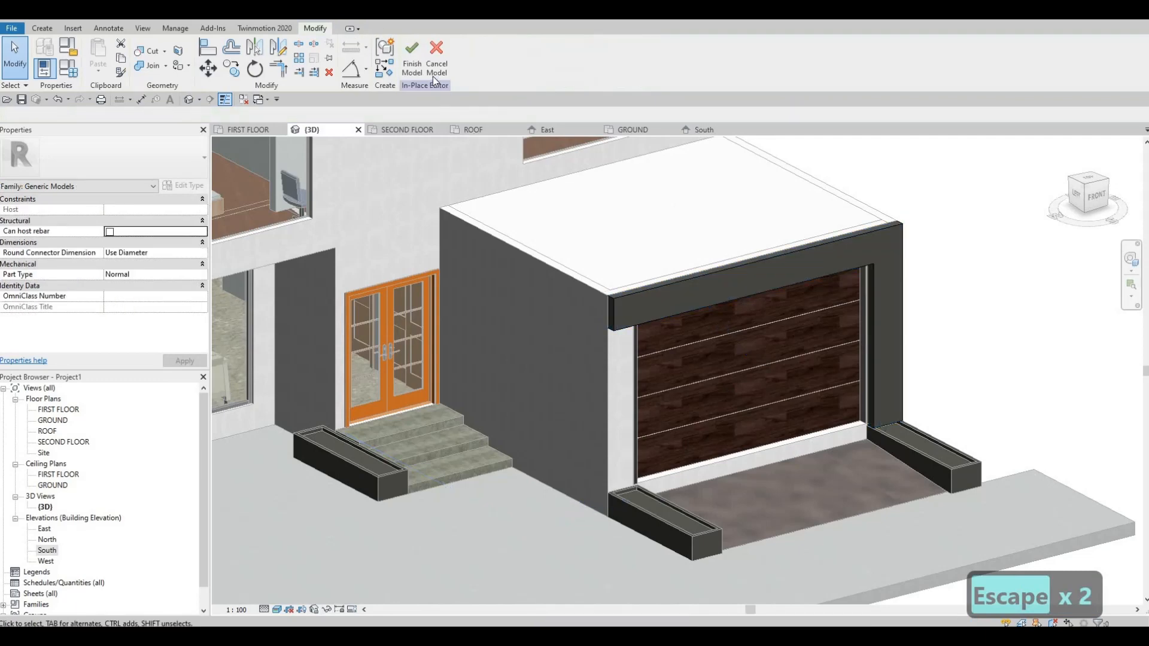
left_click(412, 64)
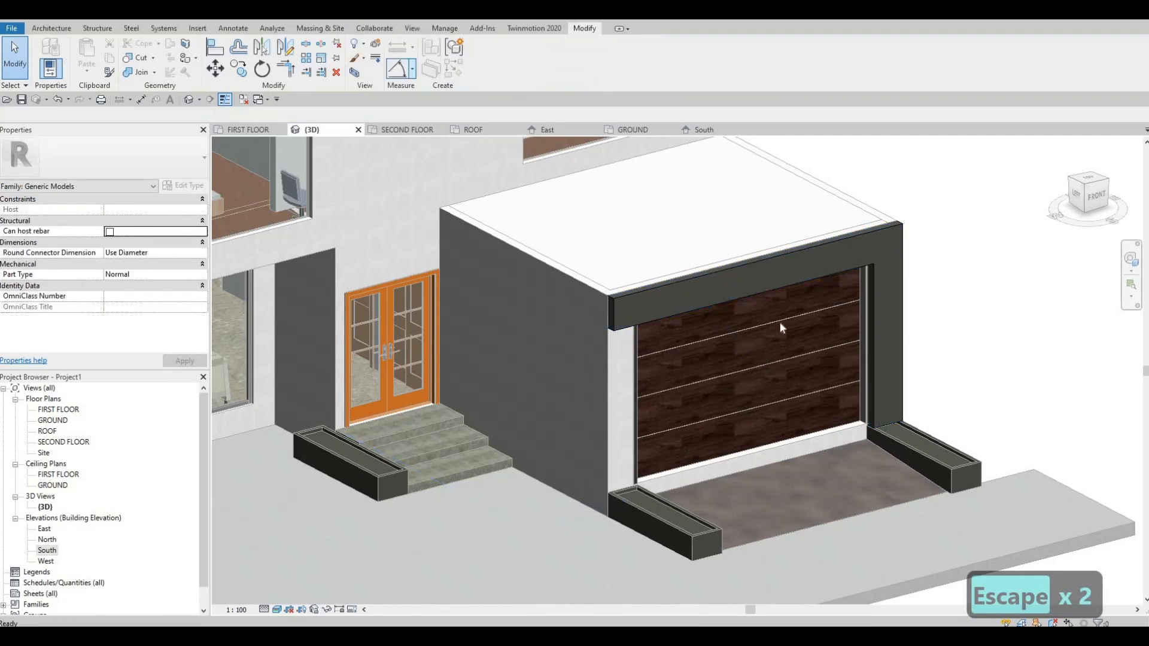
Examine the front facade and the recoloured garage frame from several angles in the 3D view.
key("Escape")
middle_click_drag(782, 328, 814, 338, "shift")
key("Escape")
middle_click_drag(796, 293, 806, 316, "shift")
scroll(785, 269, "up", 2)
scroll(787, 311, "down", 2)
middle_click_drag(867, 384, 931, 372, "shift")
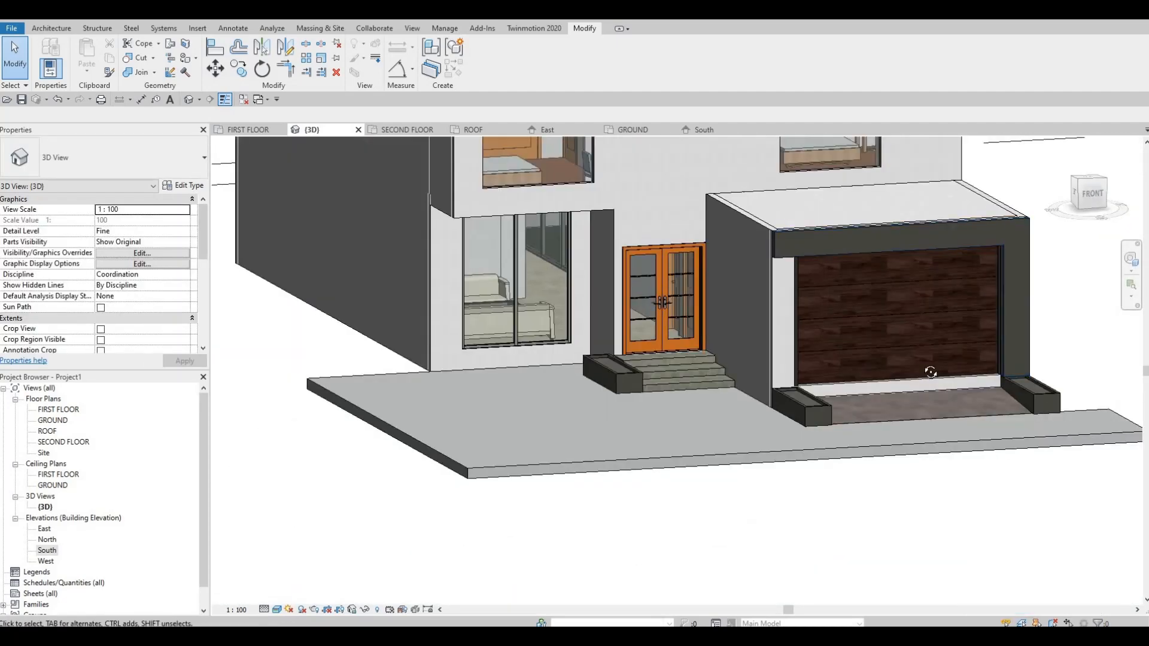
scroll(963, 257, "down", 2)
middle_click_drag(963, 258, 923, 355)
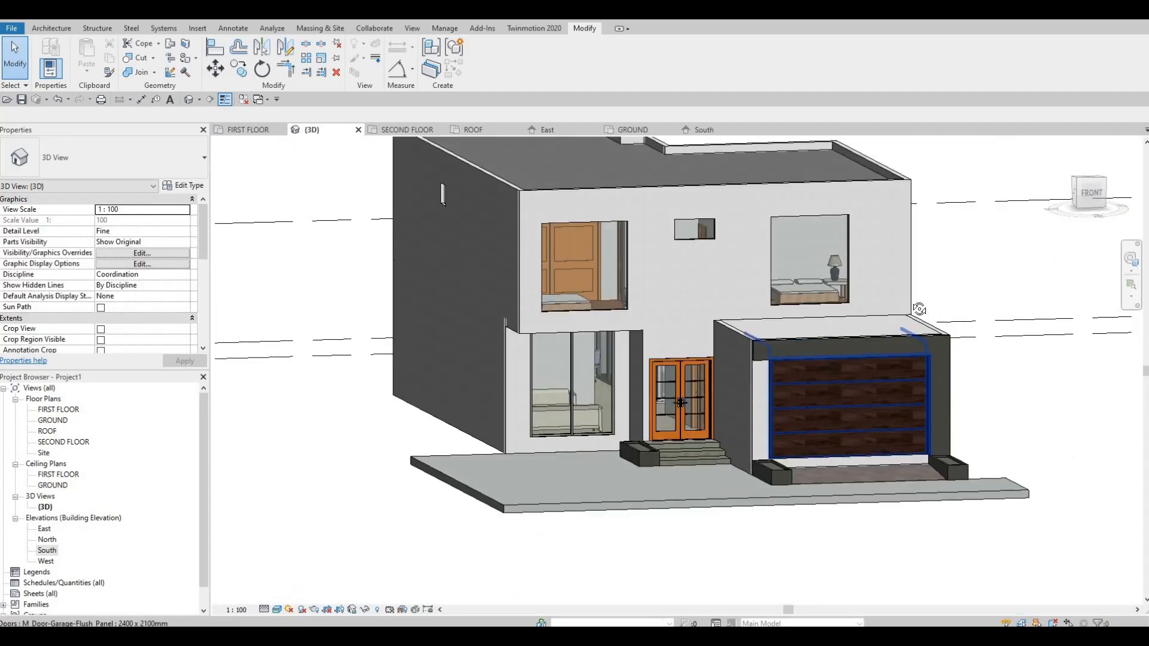
middle_click_drag(919, 309, 679, 199, "shift")
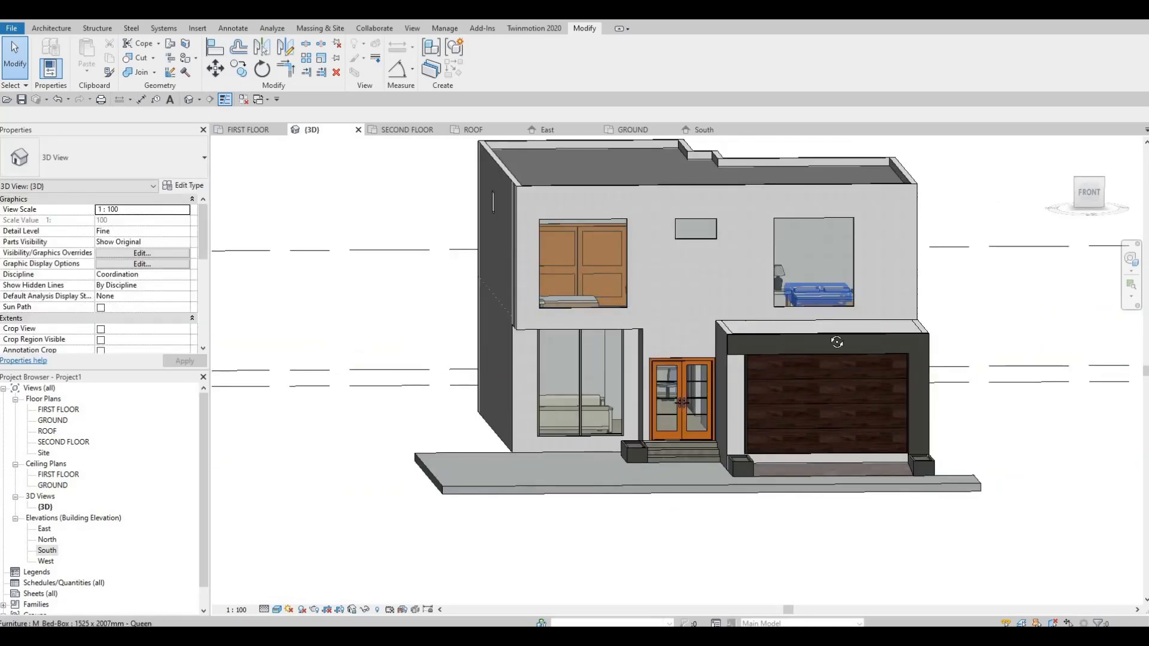
middle_click_drag(903, 355, 515, 497, "shift")
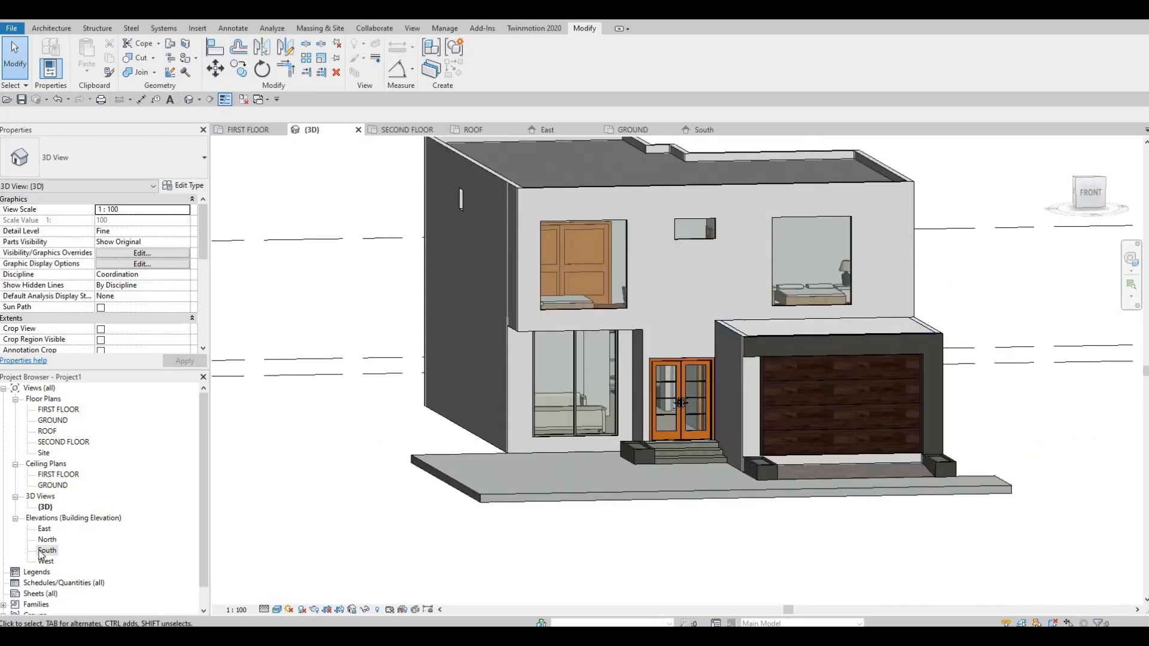
In the South elevation, edit the garage facade frame in place and open its extrusion sketch.
scroll(556, 461, "down", 5)
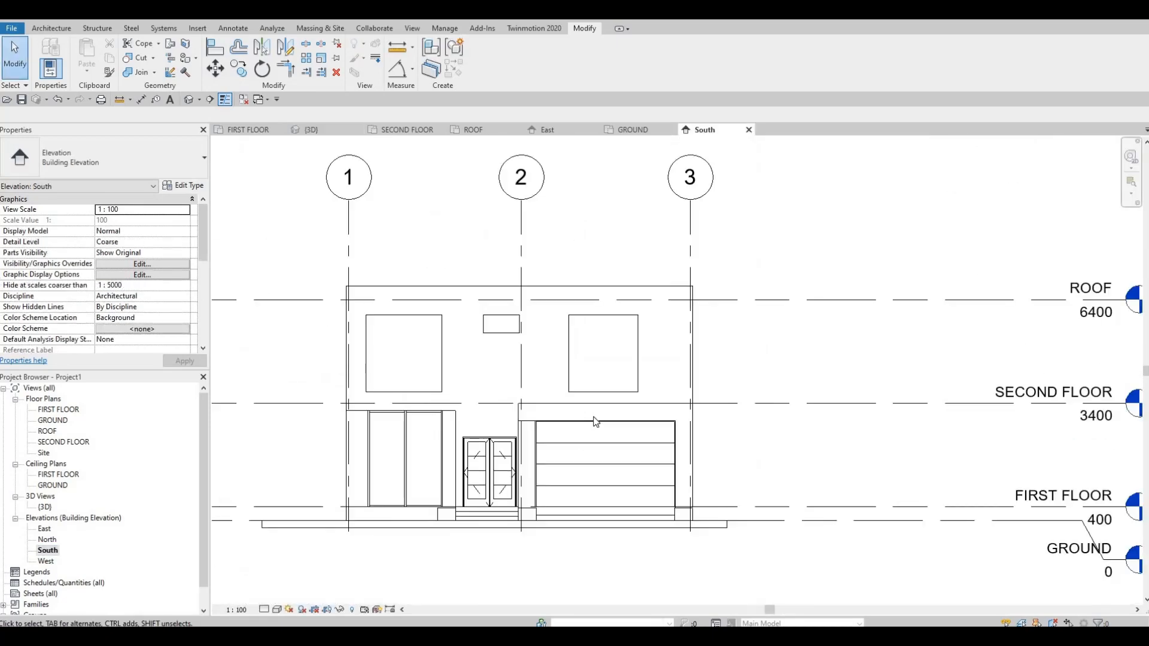
key("Escape")
key("Escape")
left_click(589, 428)
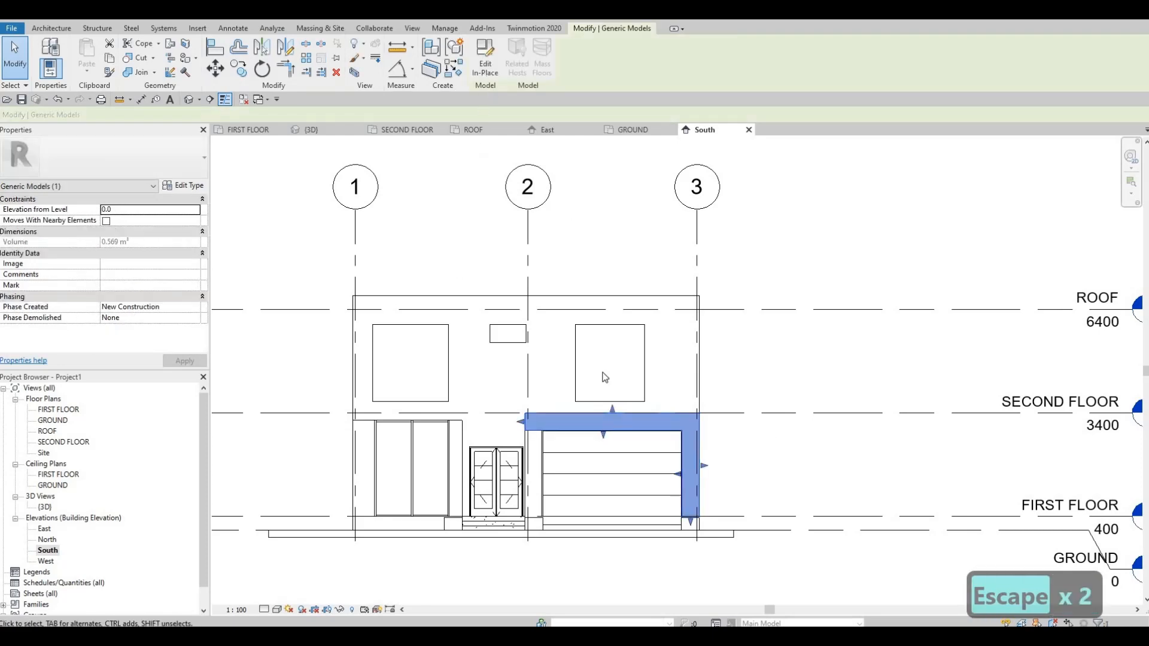
left_click(608, 428)
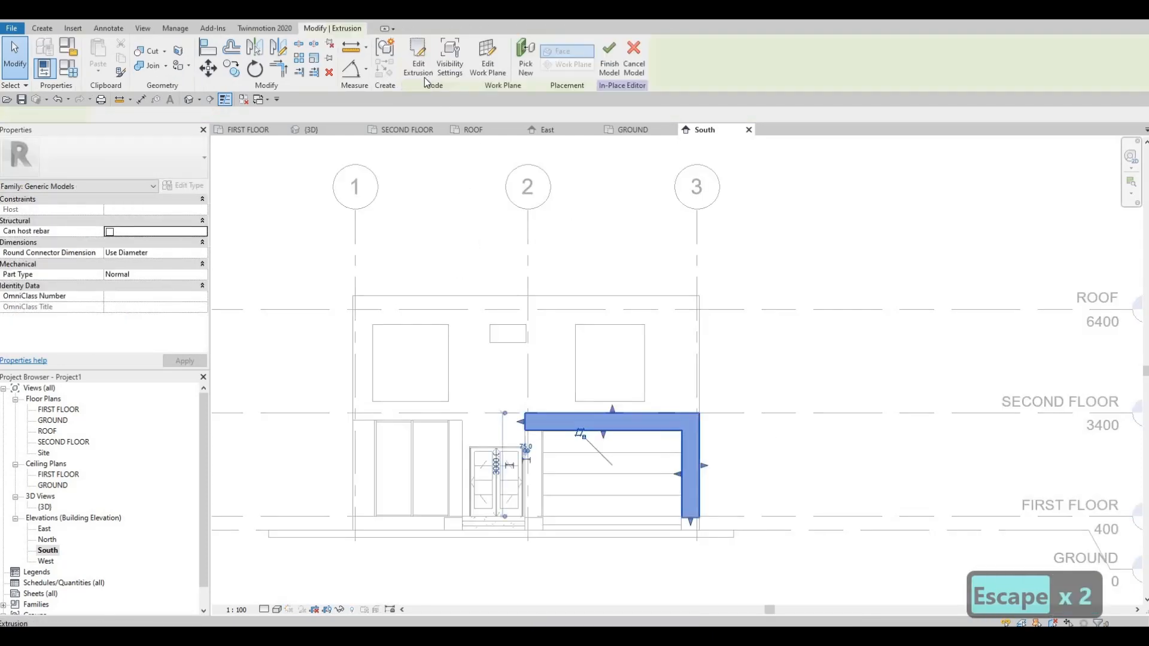
left_click(419, 60)
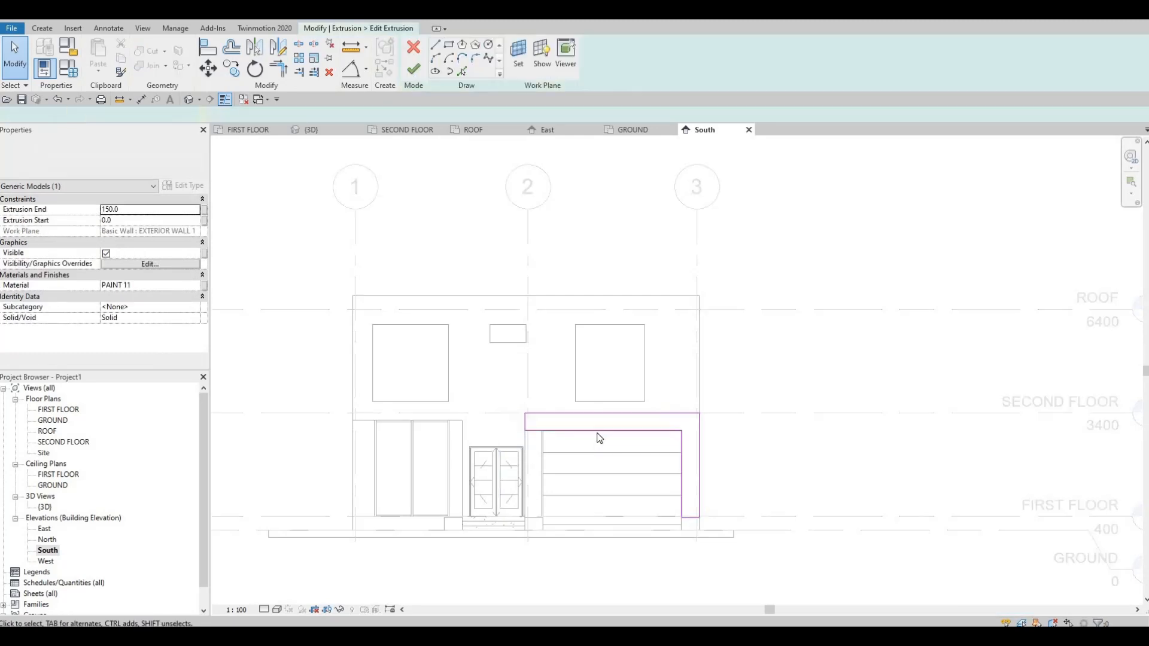
Check the height of the garage frame's horizontal band in the extrusion sketch.
left_click(700, 425)
scroll(688, 419, "up", 5)
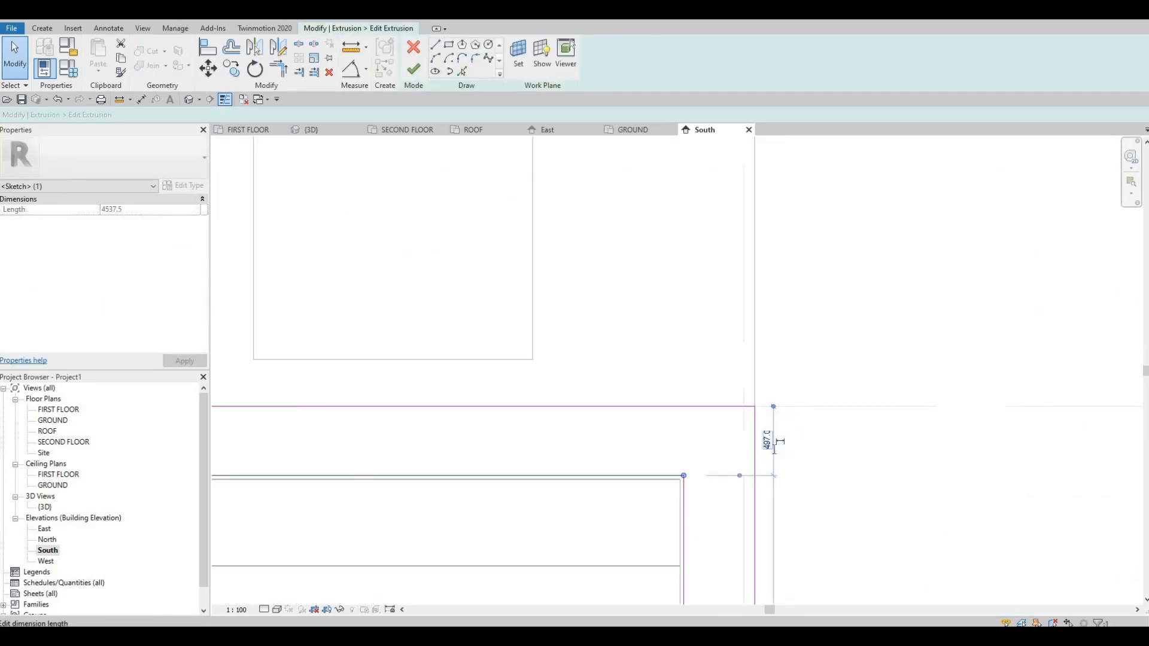
left_click(779, 445)
scroll(790, 445, "down", 2)
key("Escape")
key("Escape")
key("Escape")
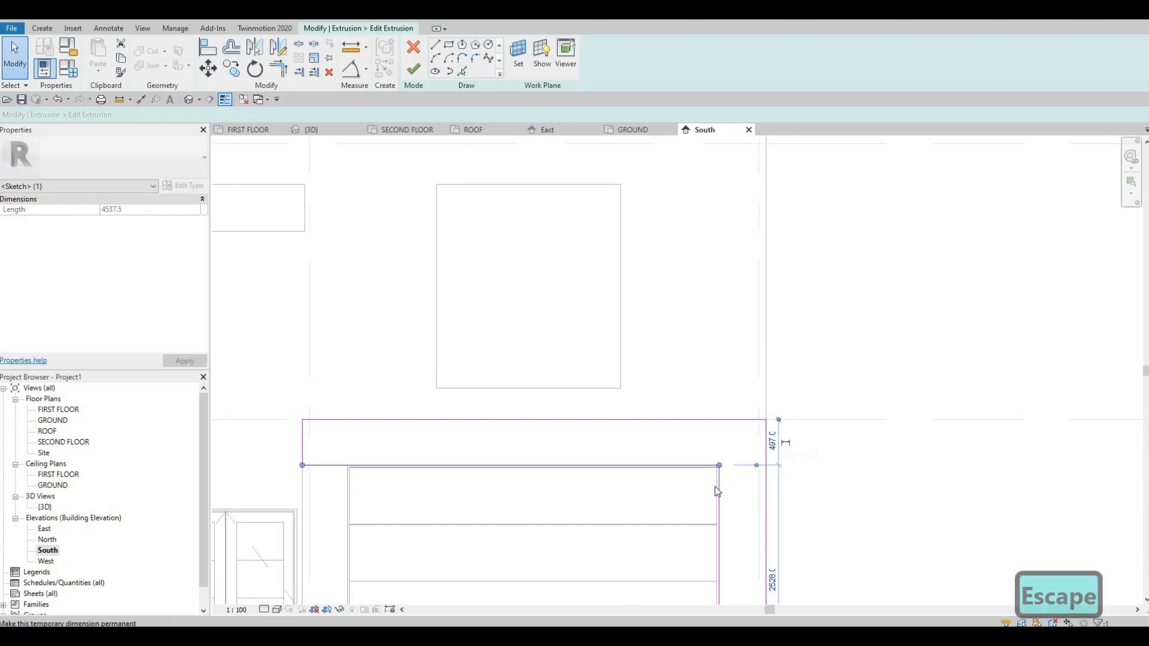
scroll(702, 454, "down", 3)
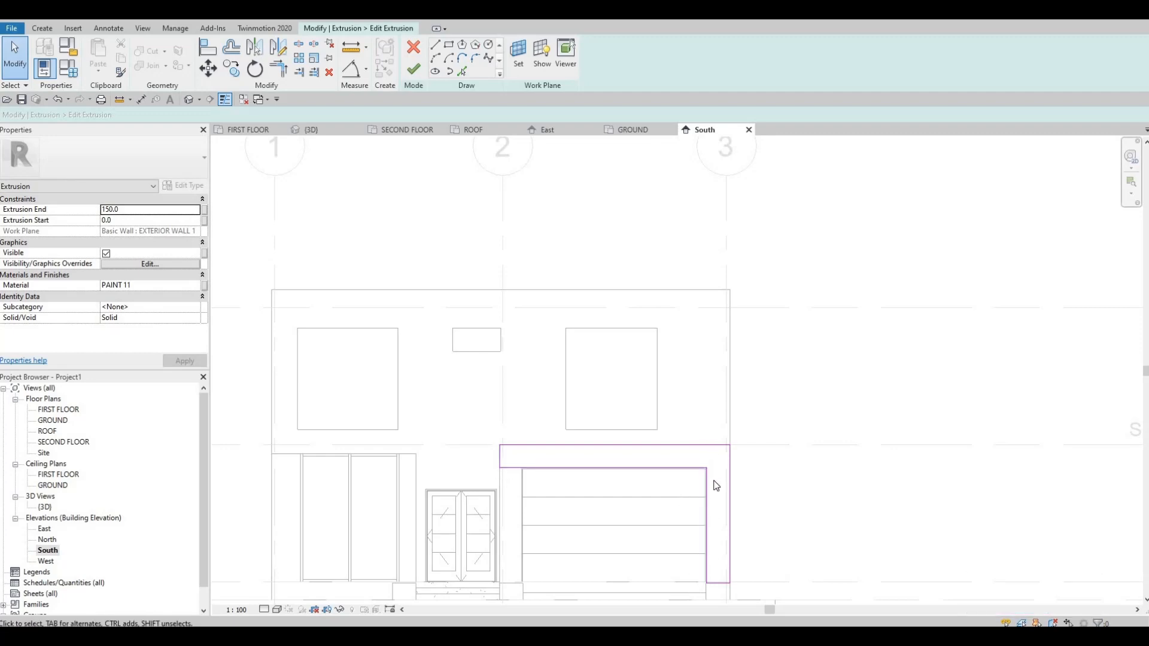
middle_click_drag(716, 489, 717, 378)
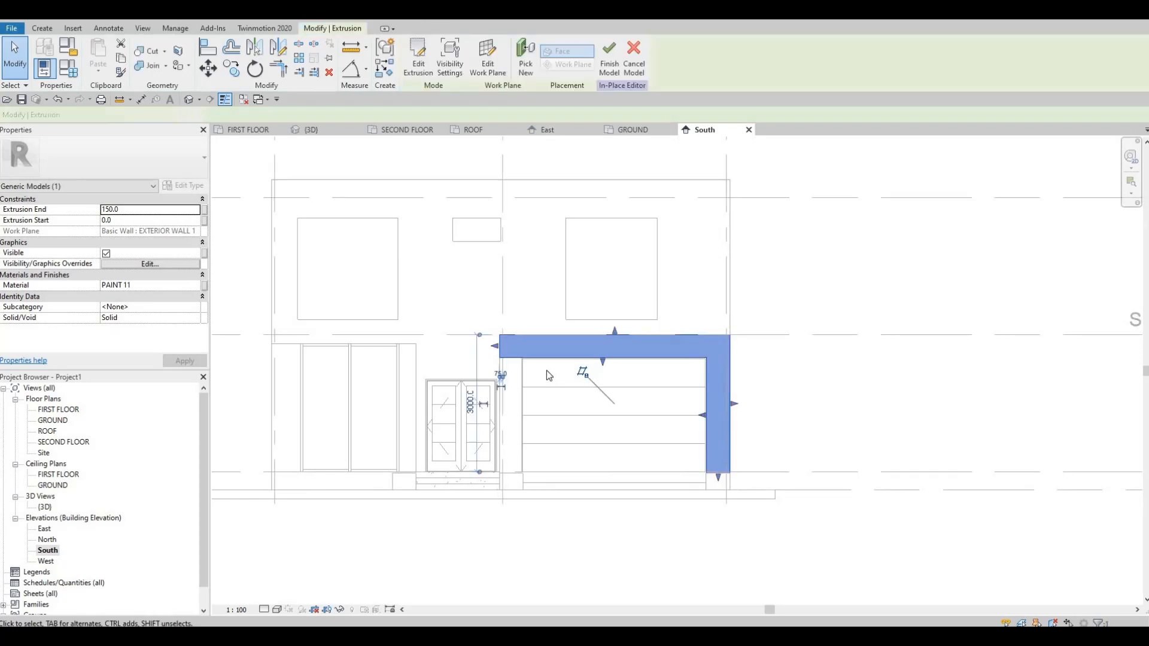
Close the in-place editing of the garage facade frame by finishing the model, and clear the selection.
key("Escape")
key("Escape")
scroll(513, 364, "down", 1)
middle_click_drag(512, 364, 510, 449)
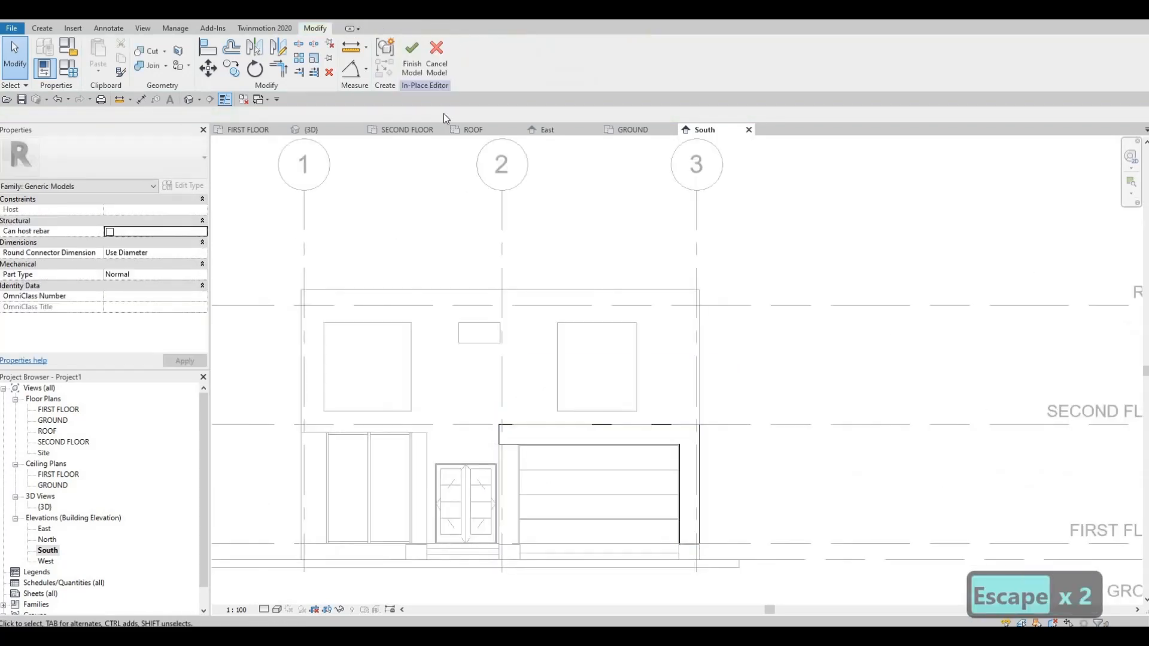
left_click(411, 66)
key("Escape")
key("Escape")
key("Escape")
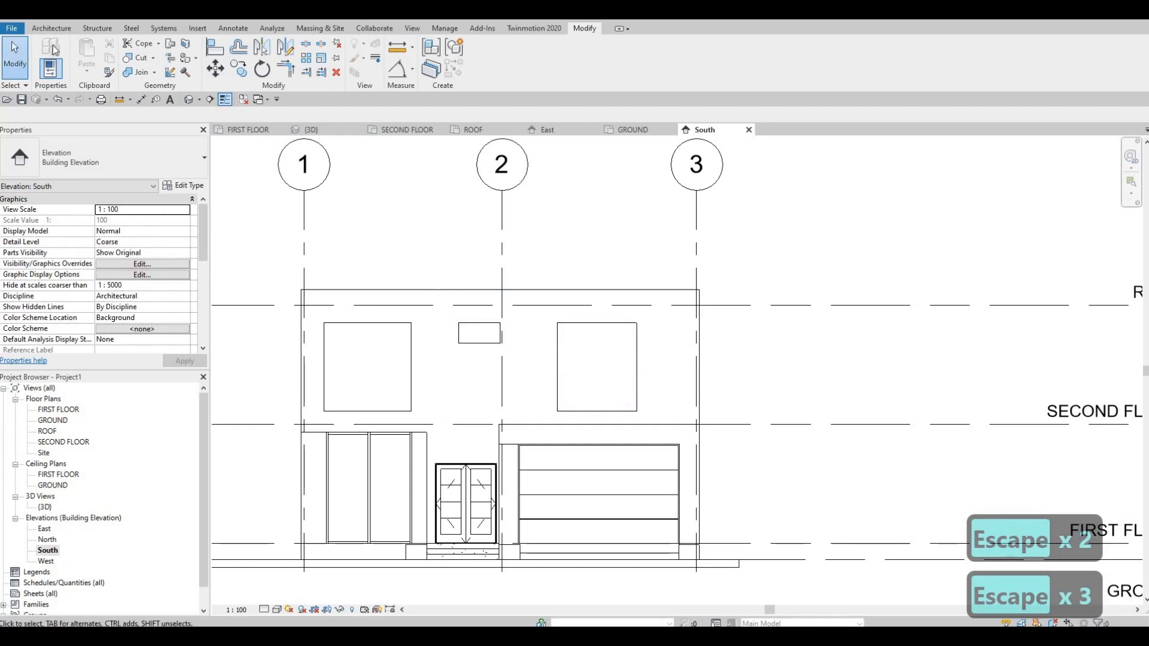
Create a new in-place component in the Generic Models category.
left_click(51, 28)
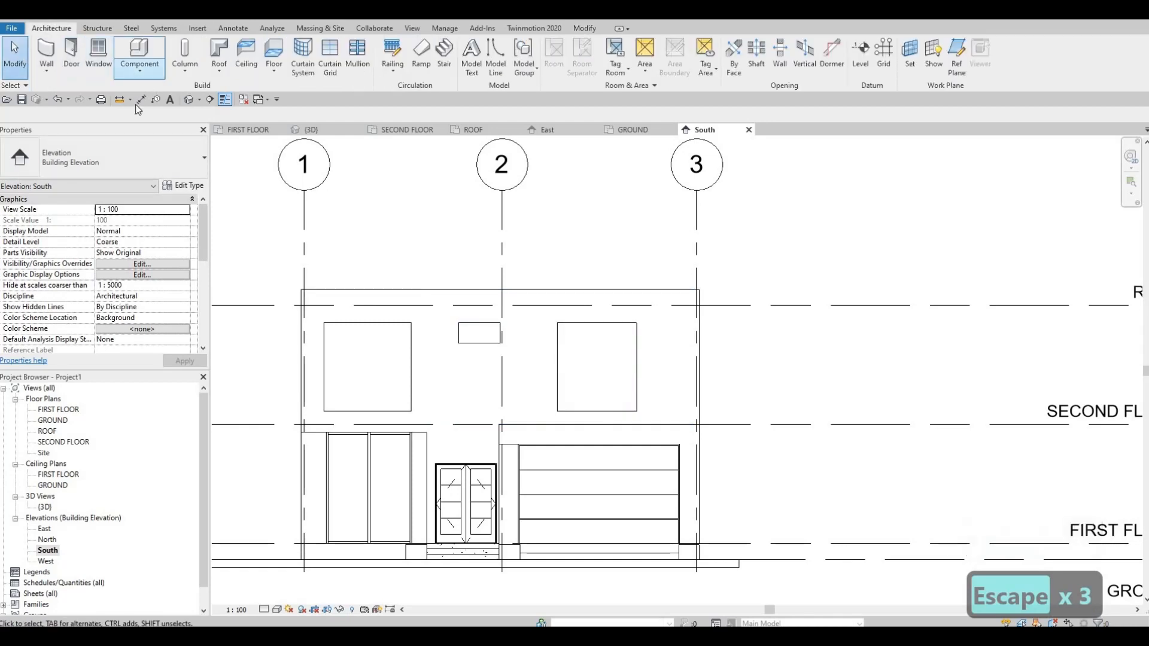
left_click(140, 67)
left_click(160, 119)
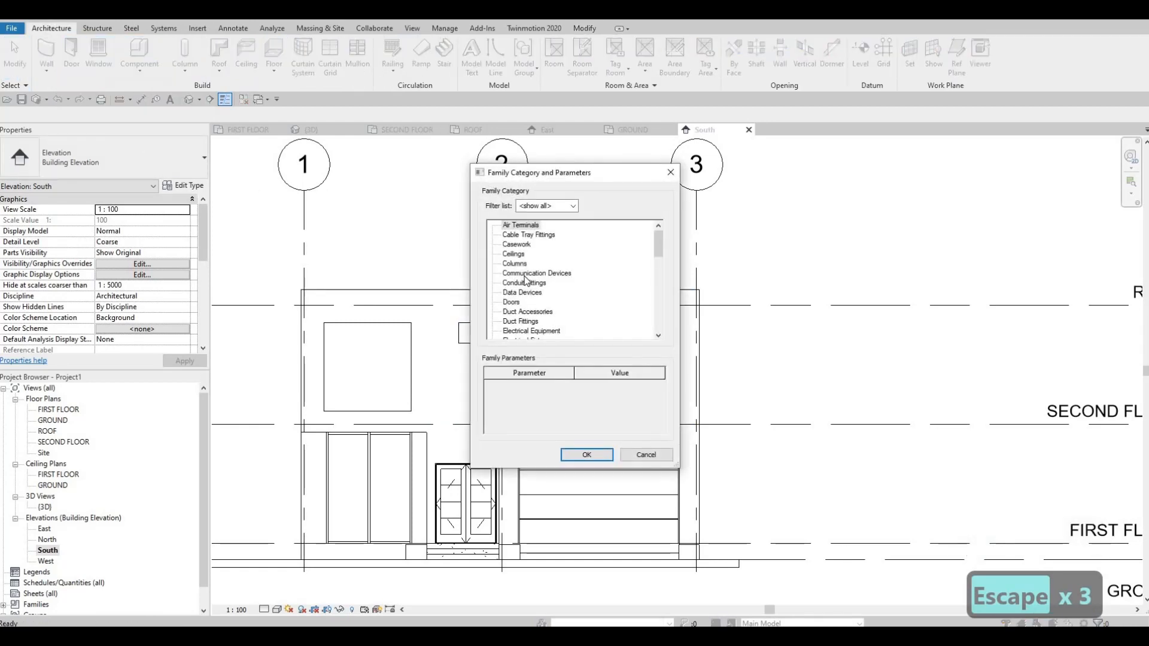
scroll(524, 287, "down", 4)
scroll(523, 301, "down", 2)
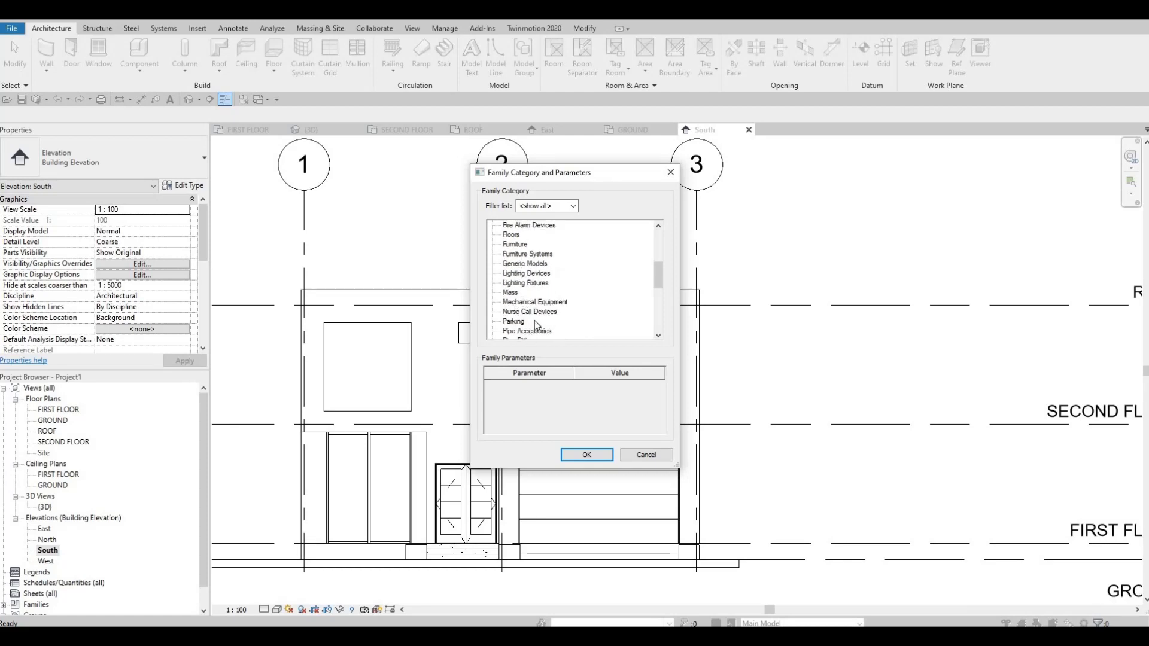
scroll(538, 326, "down", 2)
scroll(544, 318, "up", 2)
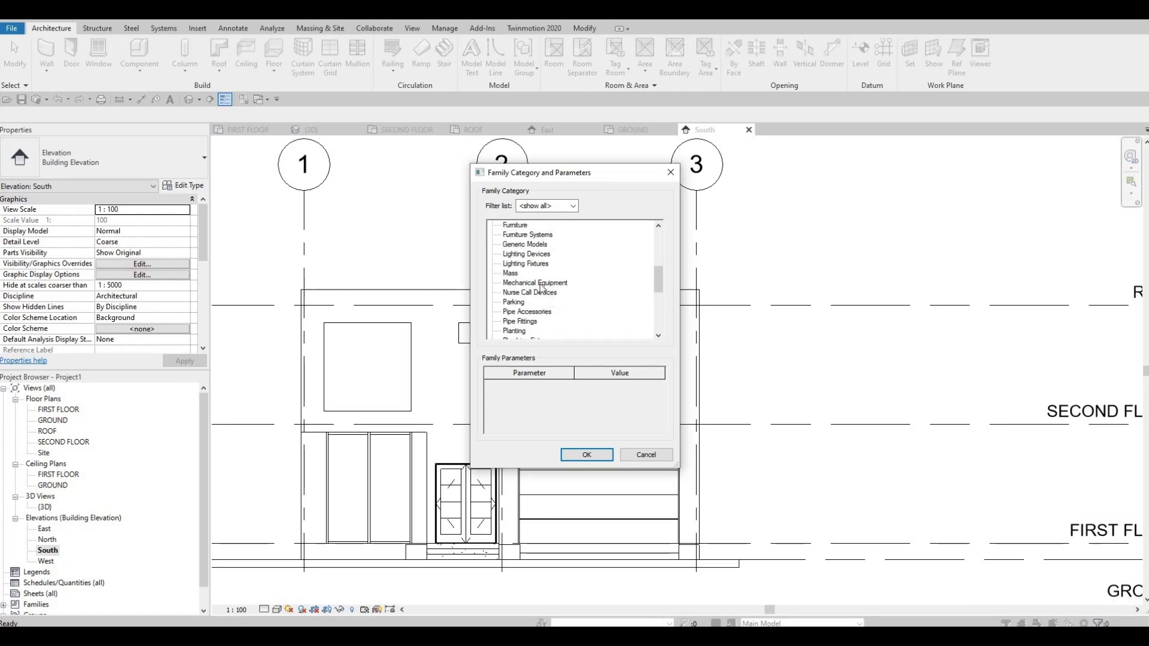
key("Return")
left_click(576, 346)
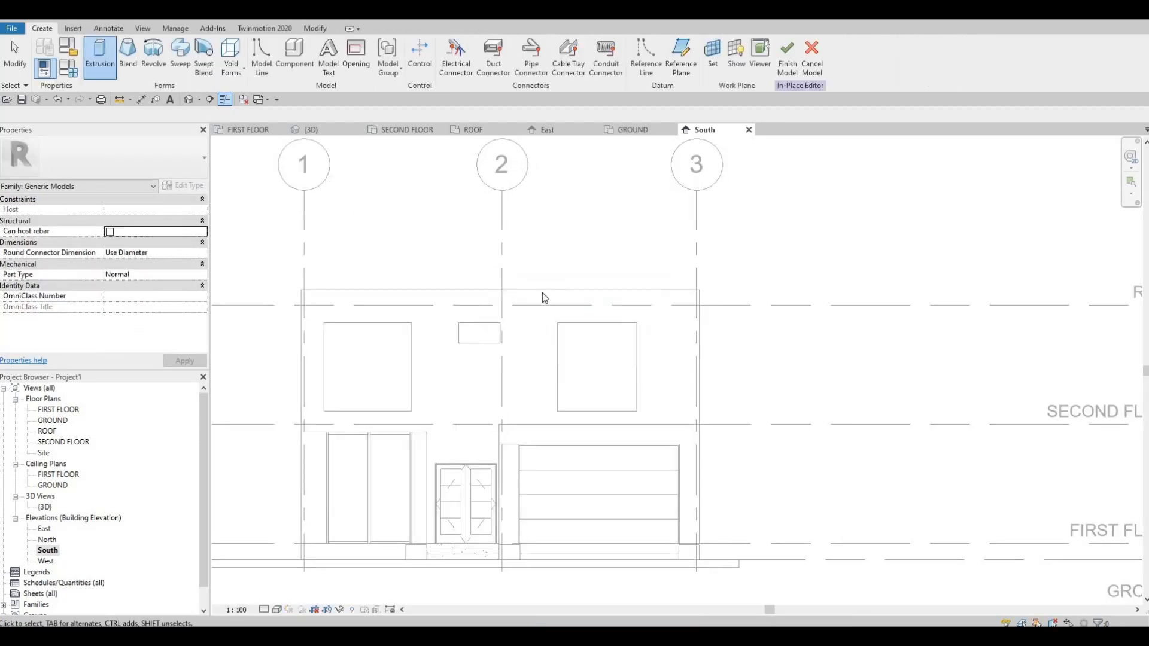
Start an extrusion using the front face of the upper-floor EXTERIOR WALL 1 as the work plane.
left_click(100, 57)
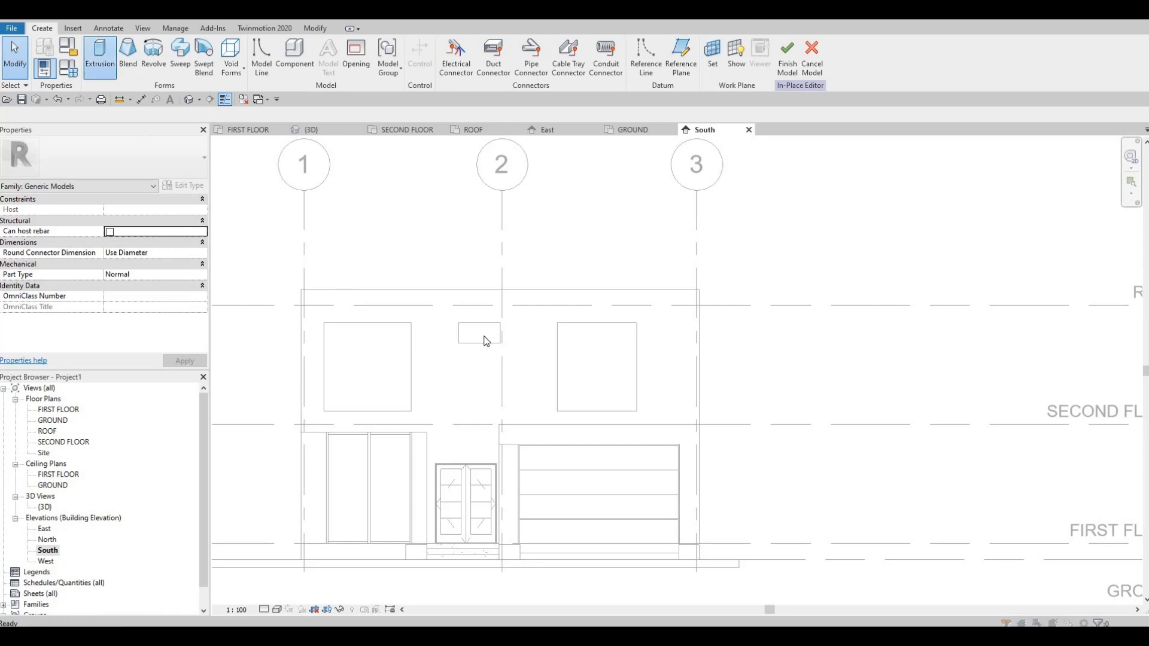
key("Return")
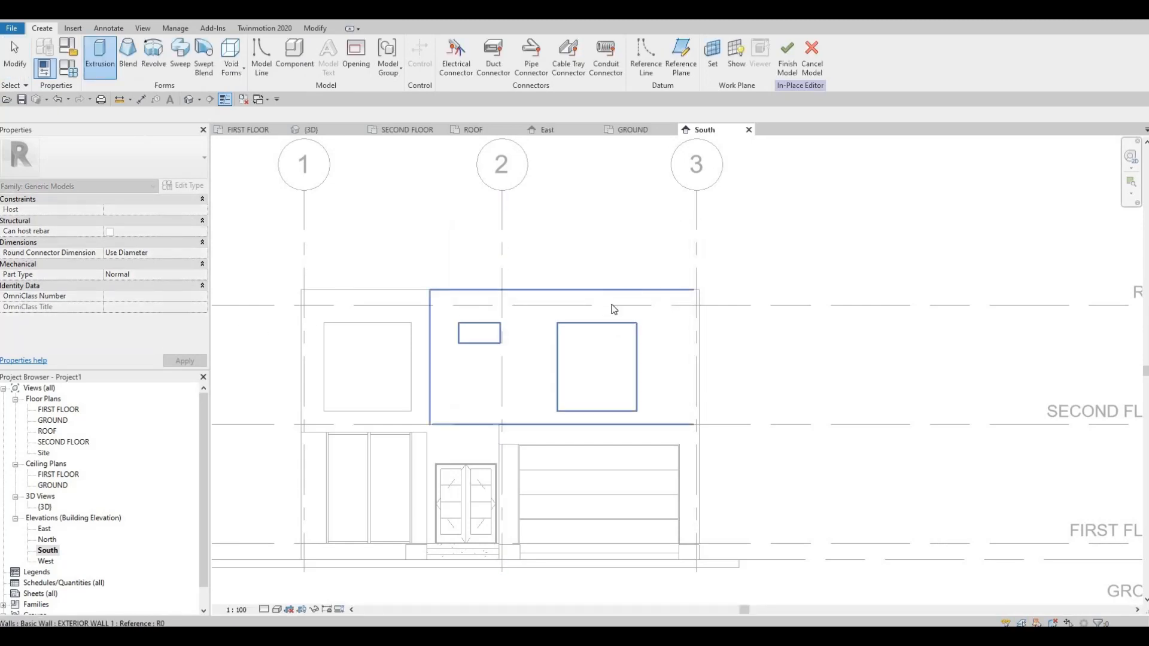
left_click(444, 356)
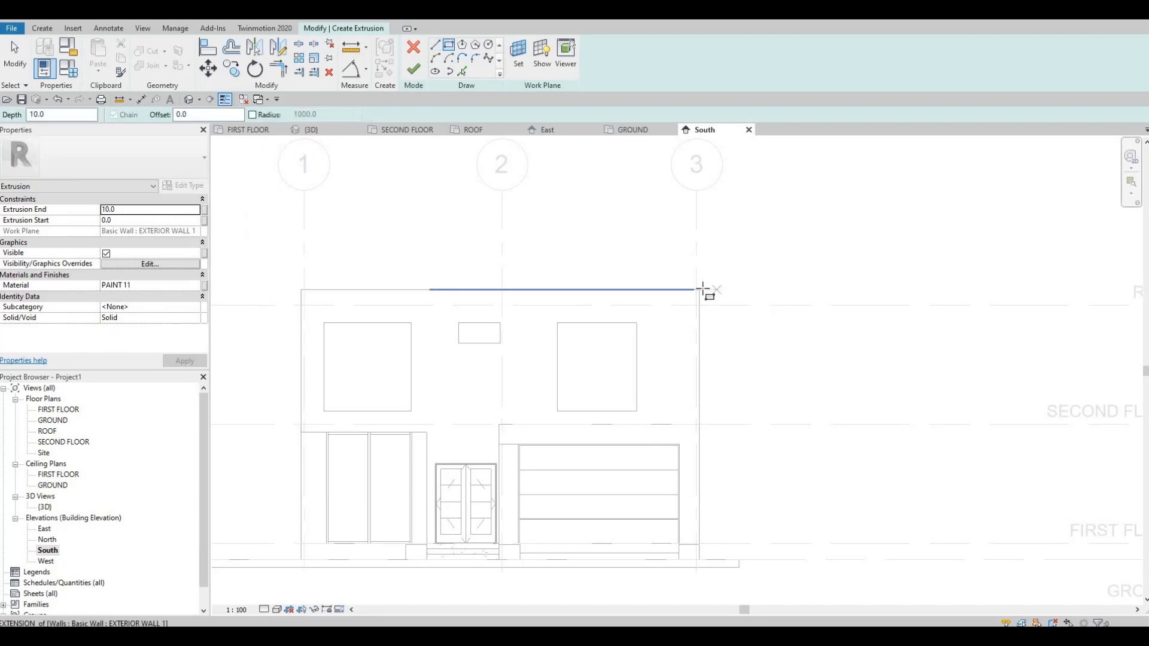
Sketch a rectangle about 471 by 3400 mm down the upper wall's edge at grid 3 and one about 9564 by 400 mm along the roofline.
left_click(699, 290)
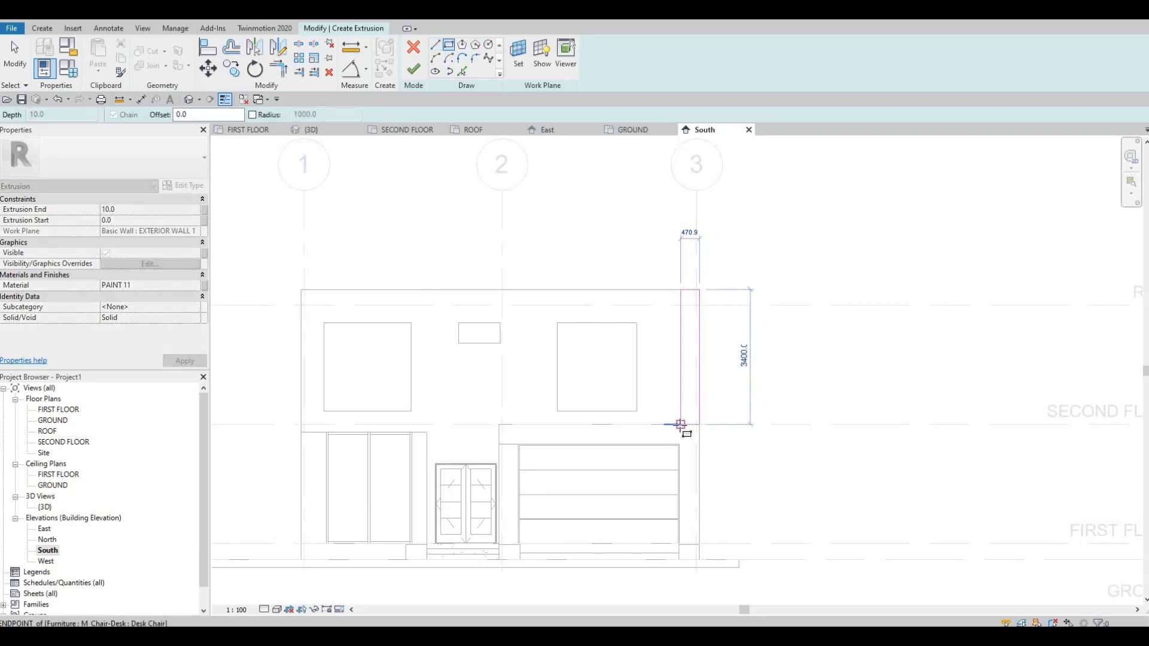
left_click(680, 425)
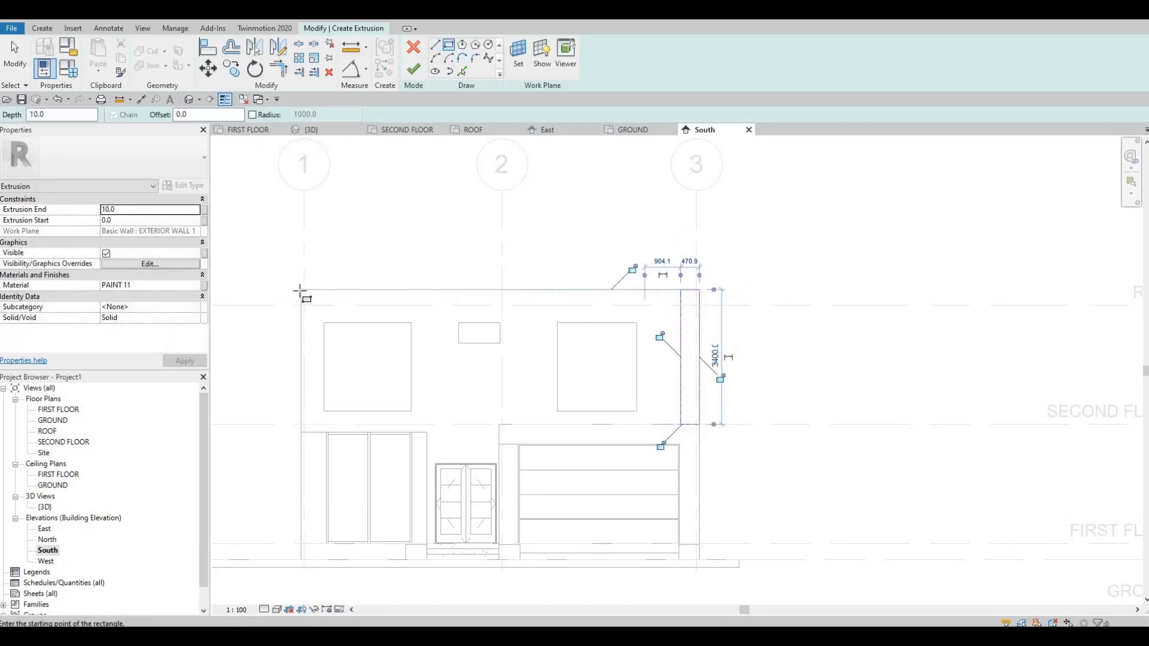
left_click(299, 291)
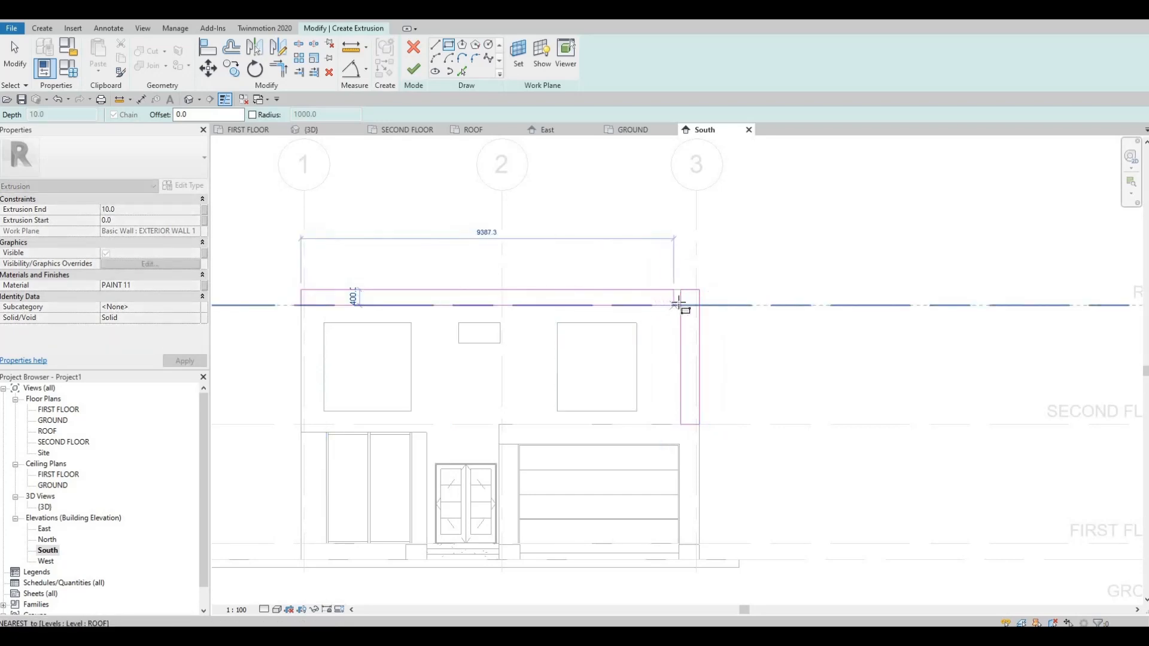
left_click(680, 306)
key("Escape")
key("Escape")
key("Escape")
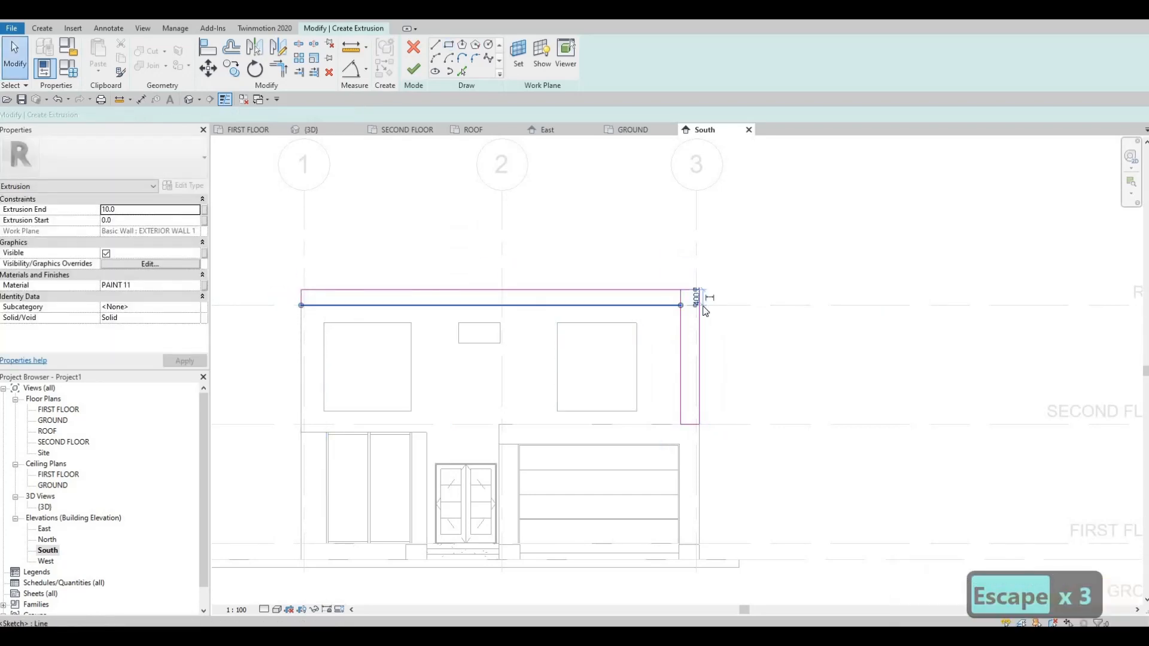
Set the height of the horizontal roofline rectangle to 500 mm.
left_click(701, 305)
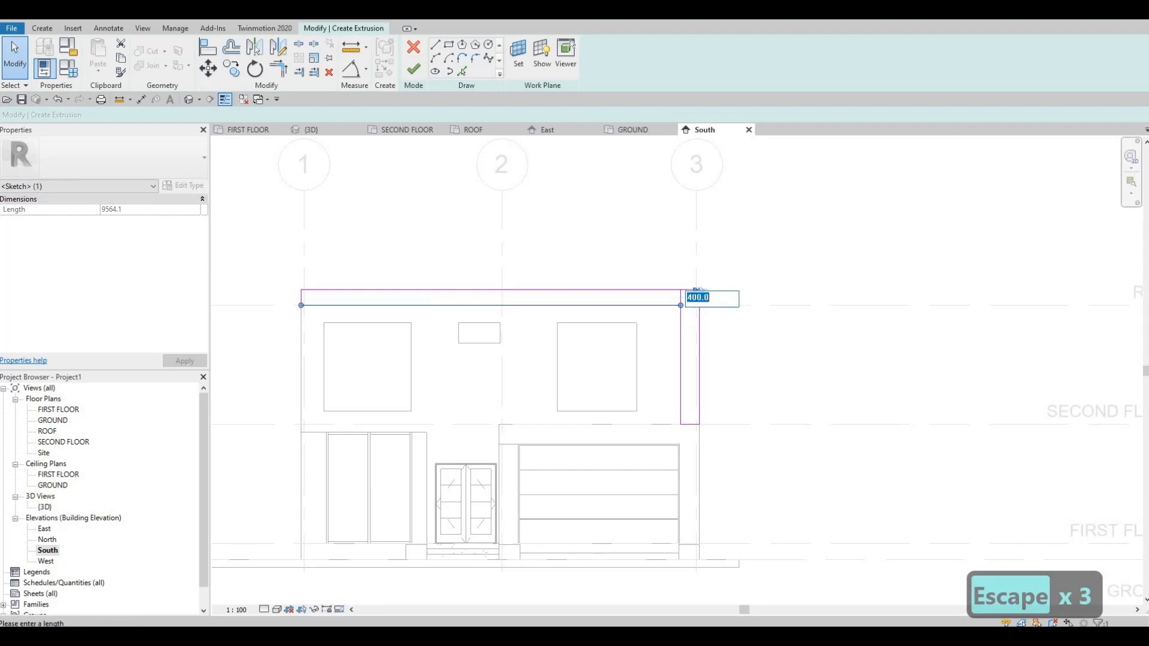
type("4")
key("BackSpace")
type("500")
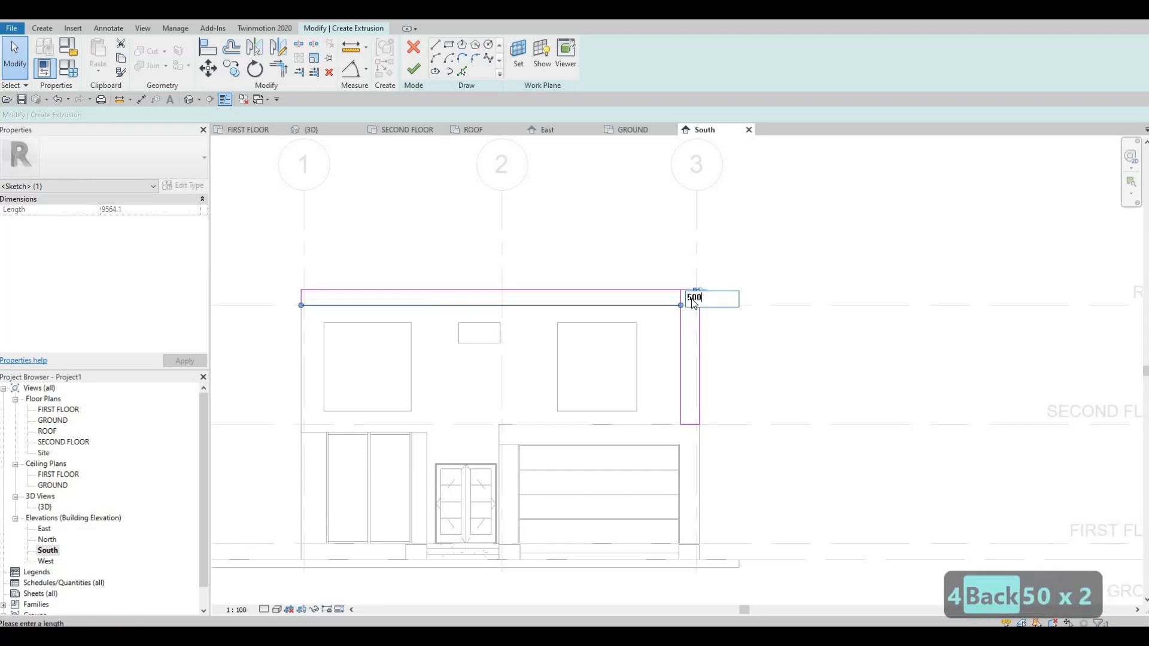
key("Return")
key("Escape")
key("Escape")
Set the width of the vertical rectangle at grid 3 to 500 mm.
left_click(675, 301)
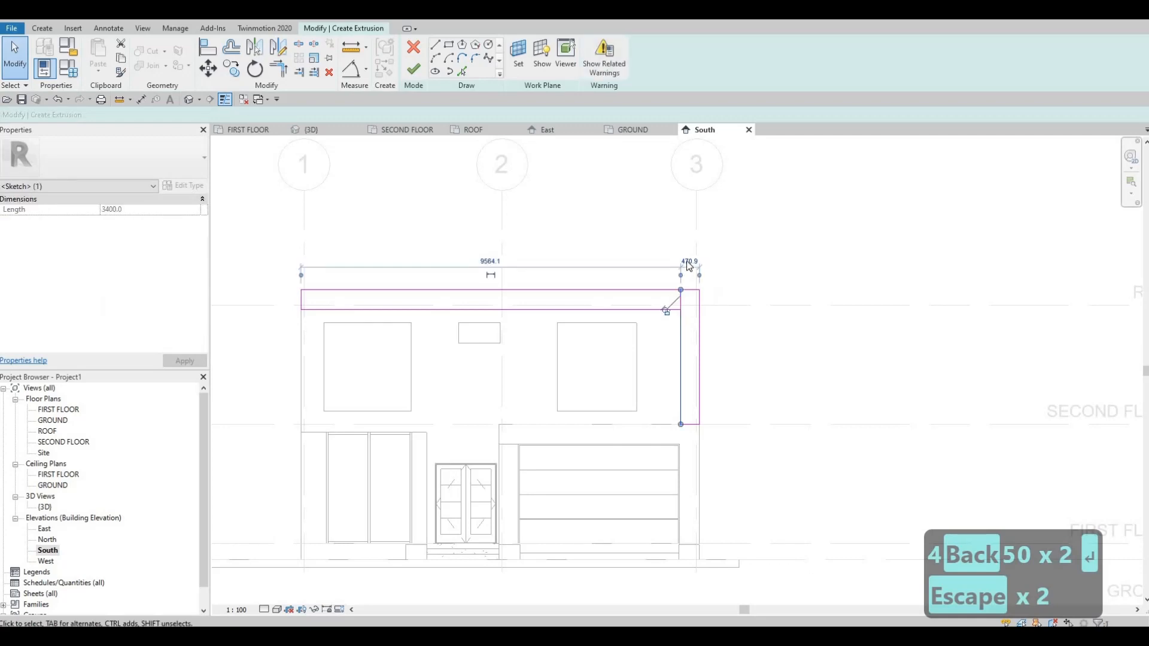
type("500")
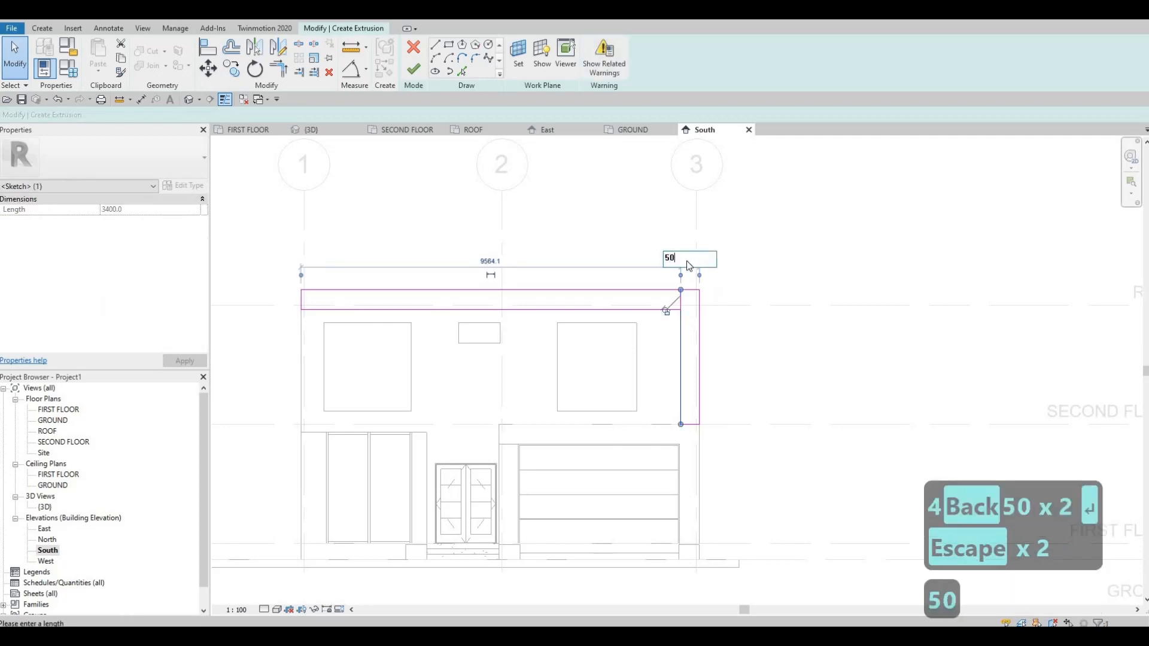
key("Return")
key("Escape")
key("Escape")
key("Escape")
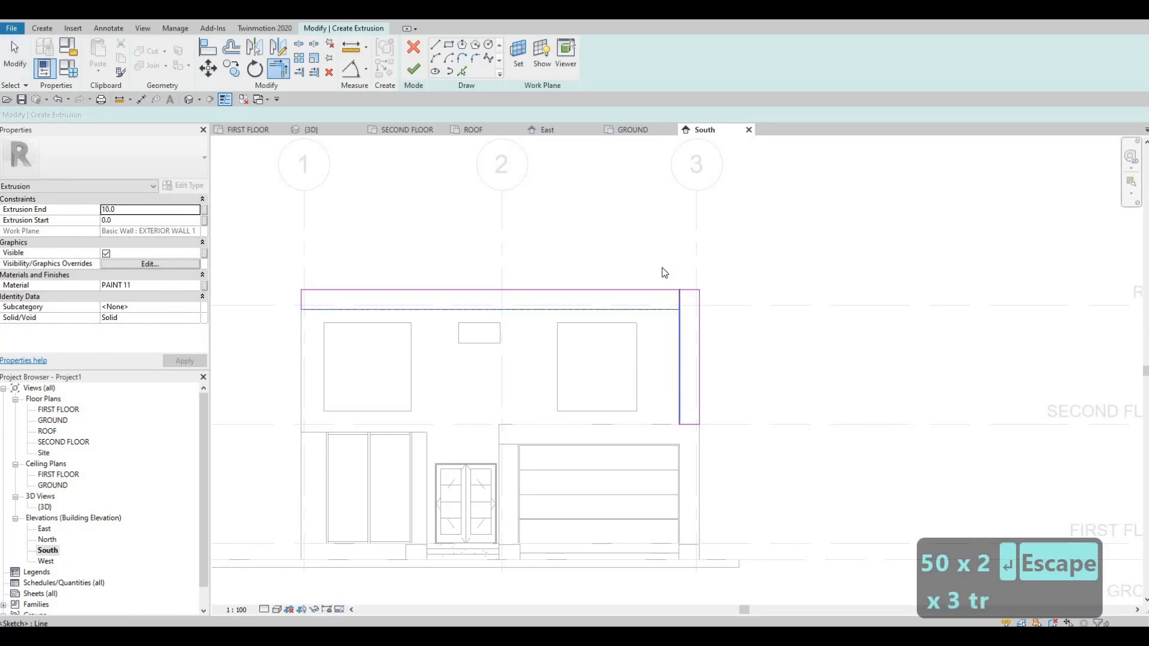
key("Escape")
Delete the overlapping lines where the two rectangles meet and trim the outer edges into one closed L-shaped outline.
left_click_drag(660, 265, 735, 326)
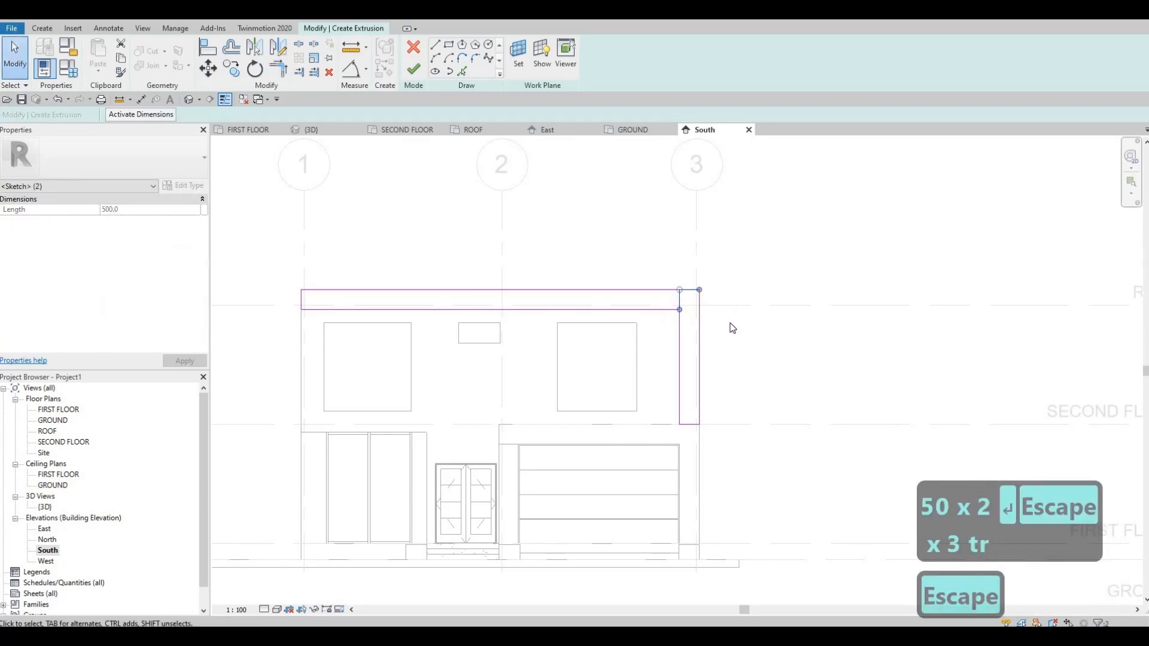
key("Delete")
key("t")
key("r")
left_click(665, 291)
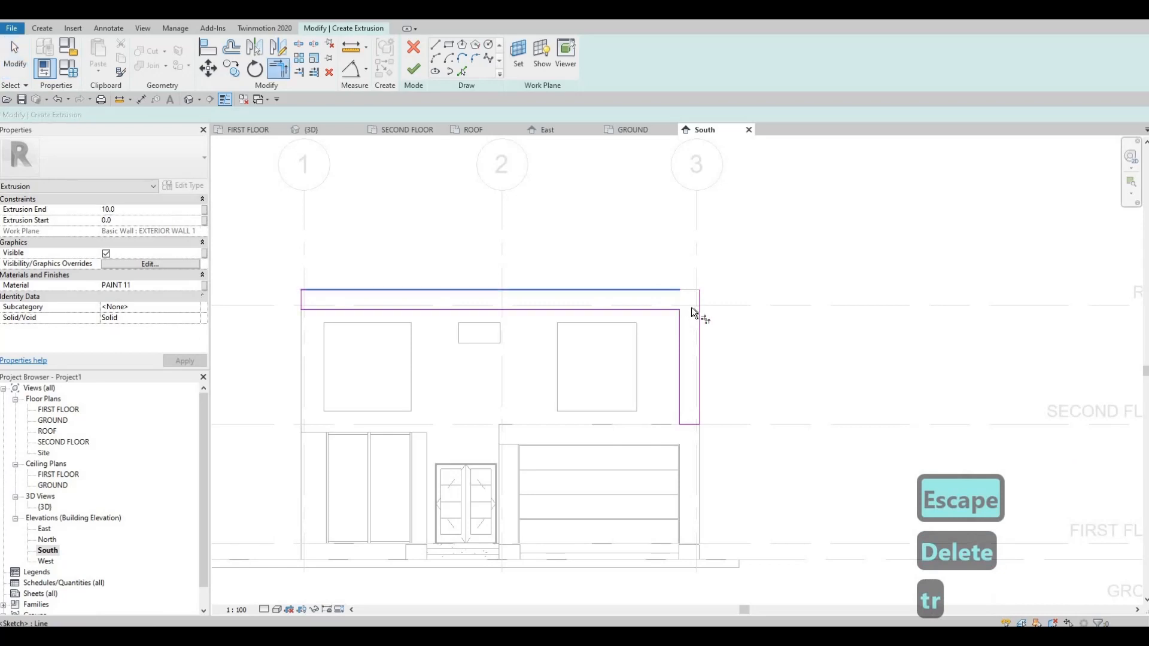
left_click(699, 359)
key("Escape")
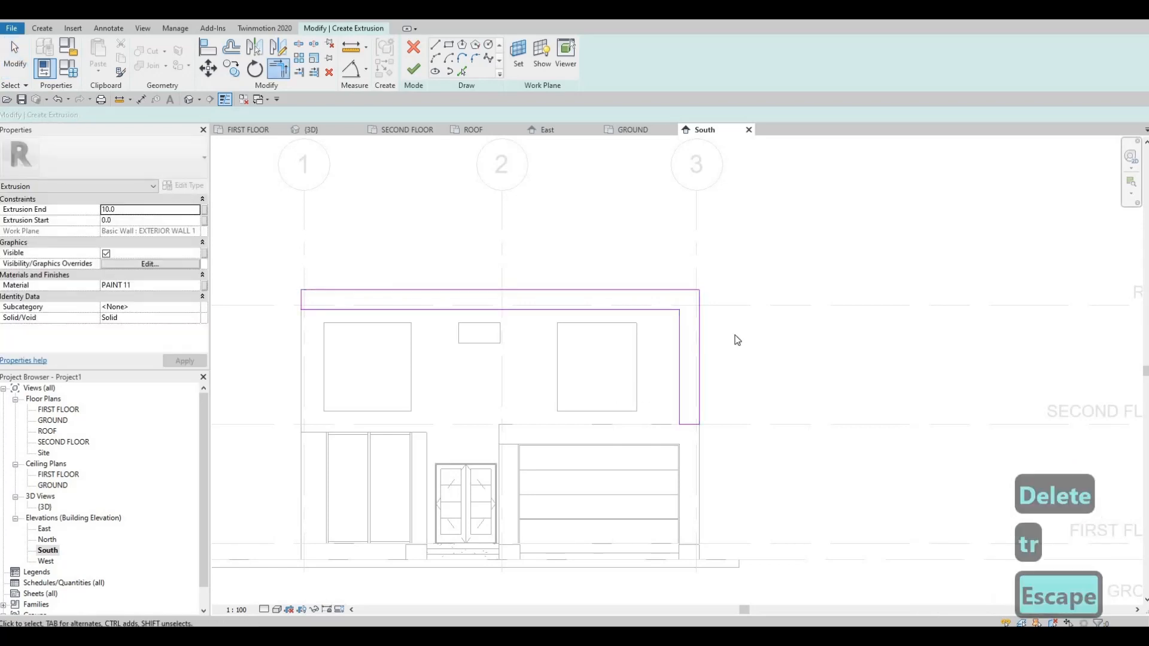
Finish the L-shaped extrusion and its in-place model, and show the house in the default 3D view.
scroll(734, 339, "down", 2)
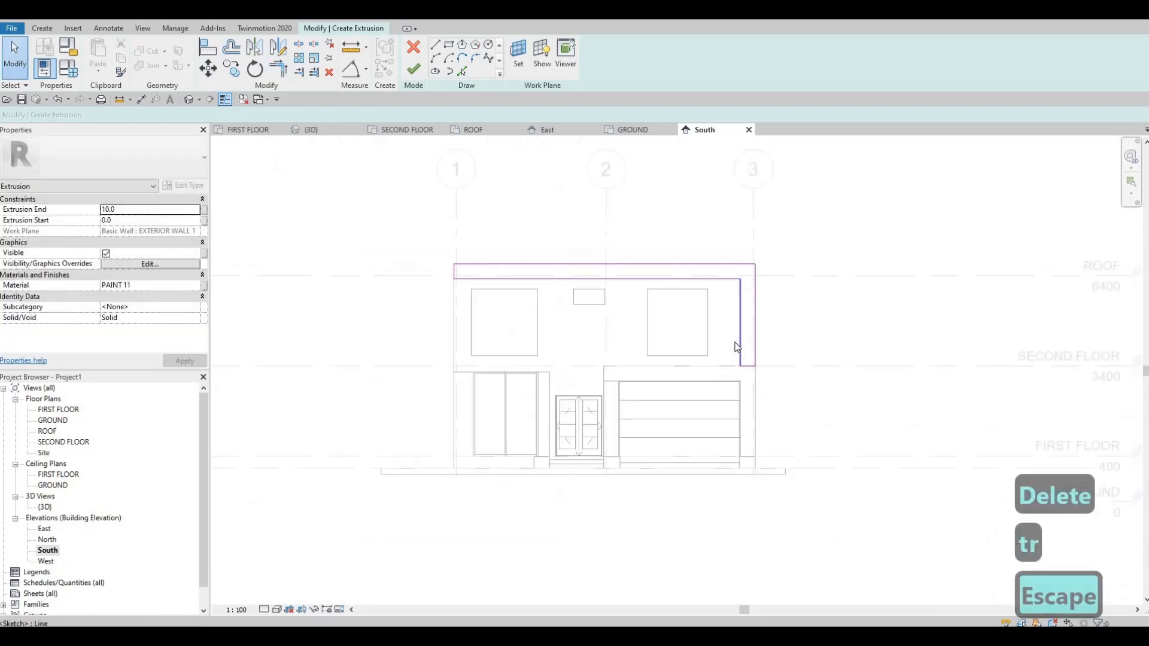
left_click(415, 73)
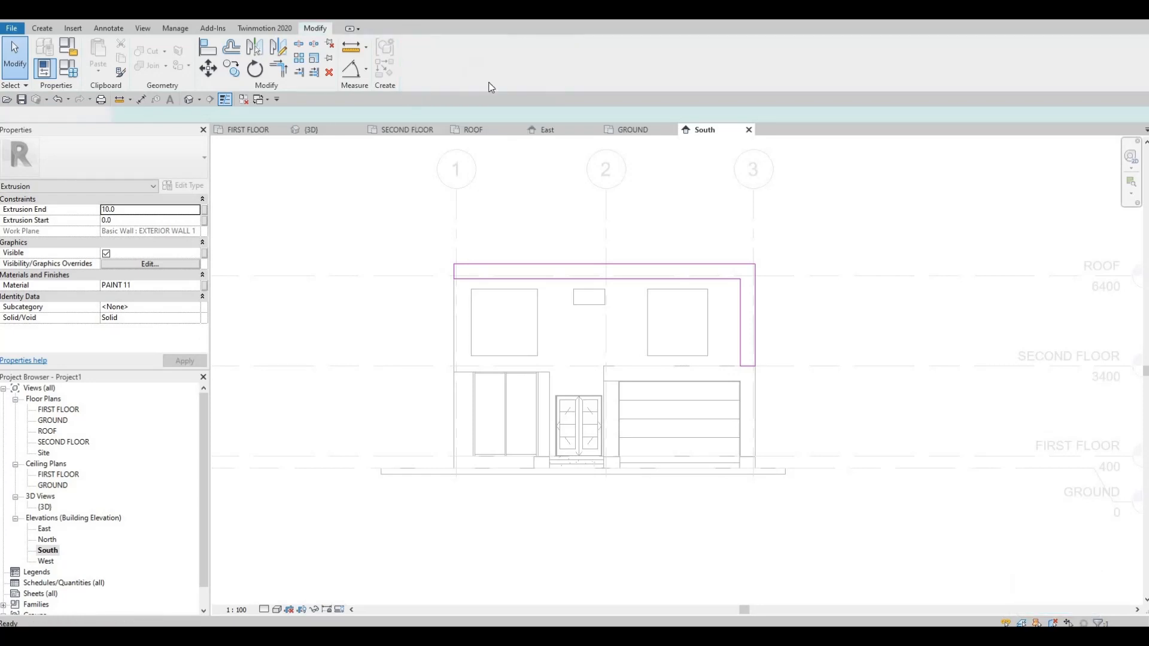
left_click(607, 70)
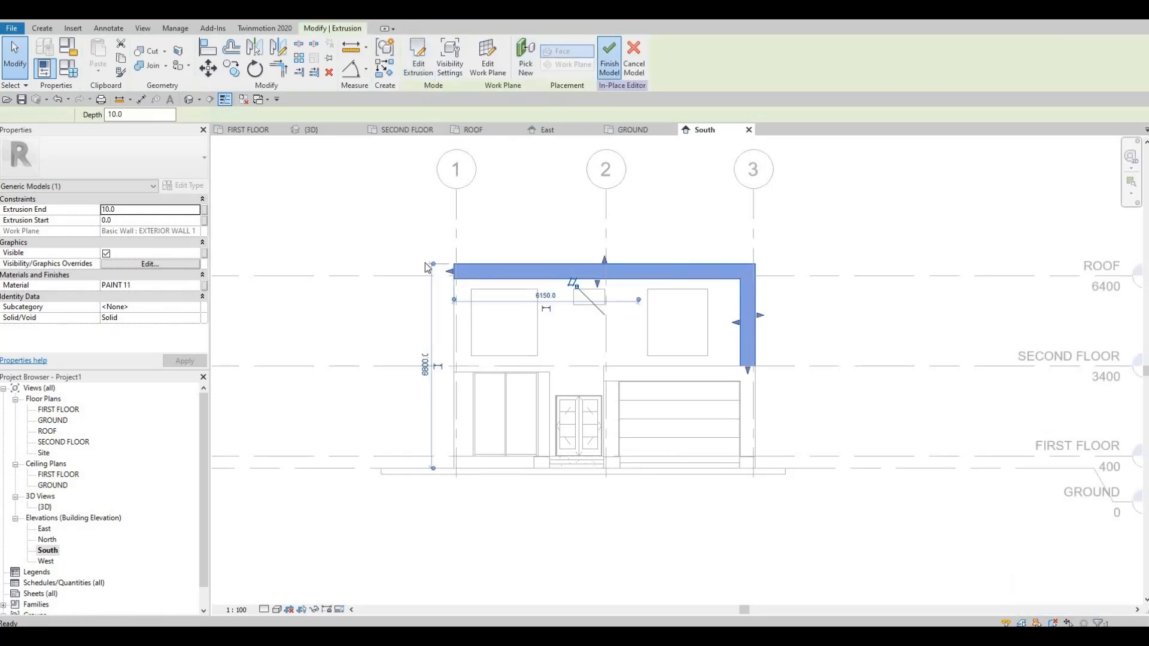
left_click(189, 99)
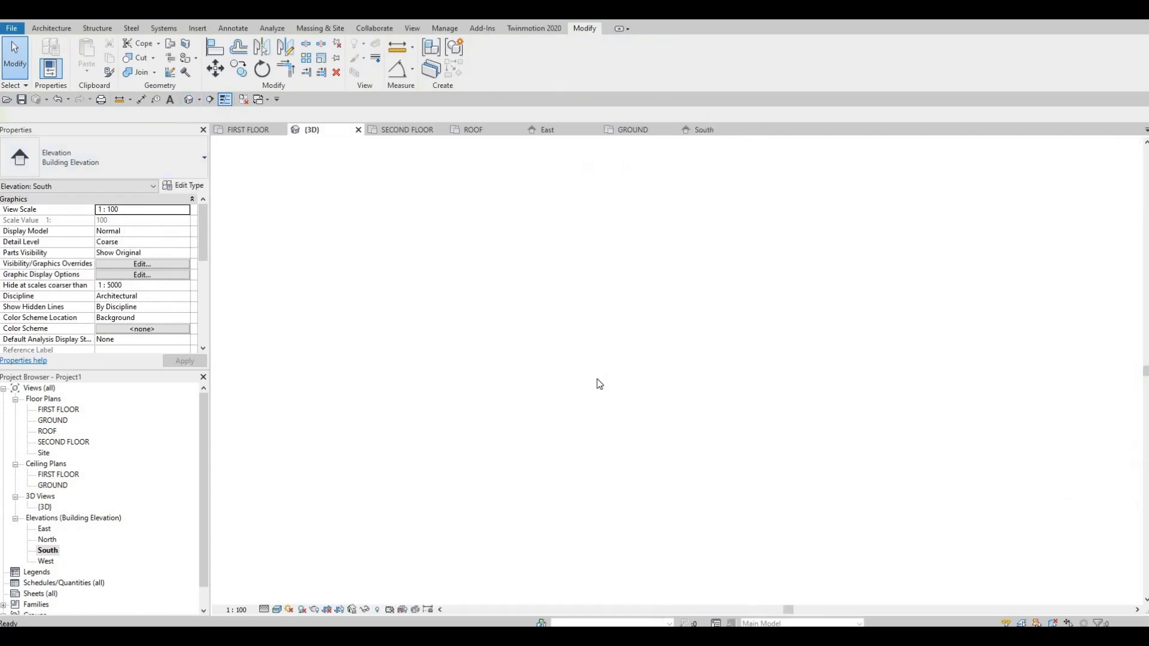
scroll(705, 410, "up", 5)
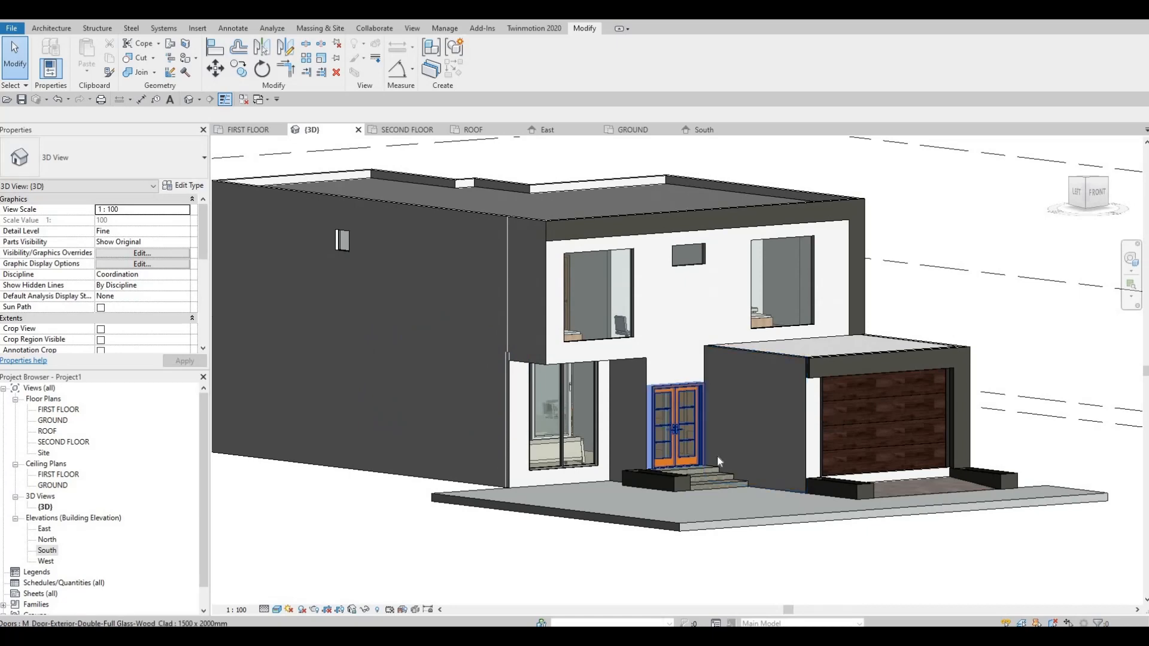
middle_click_drag(717, 455, 722, 458, "shift")
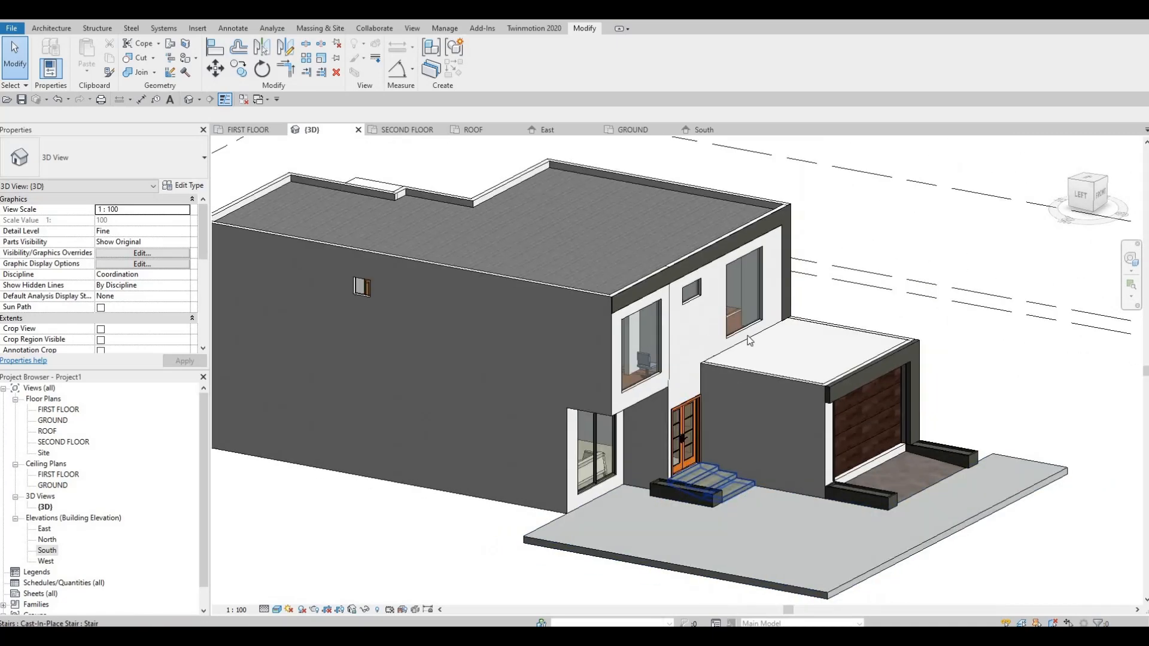
Stretch the L-shaped upper-floor frame outward from the facade to a volume of about 3.39 m³.
left_click(709, 280)
left_click_drag(734, 315, 718, 310)
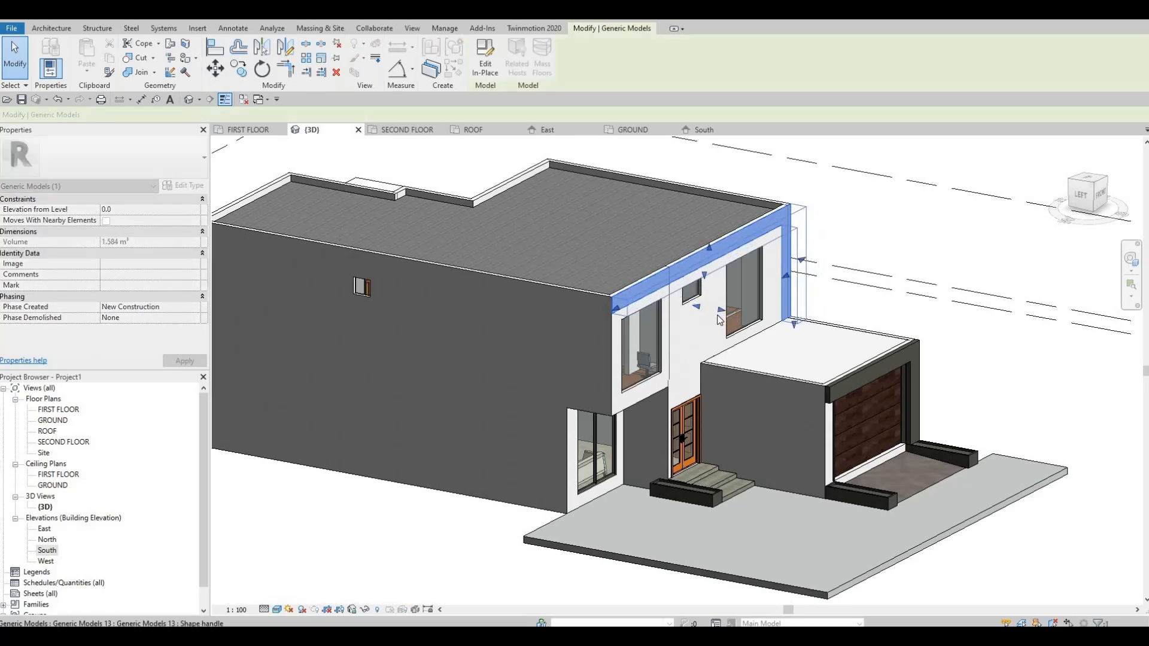
middle_click_drag(705, 339, 753, 312, "shift")
scroll(753, 310, "up", 2)
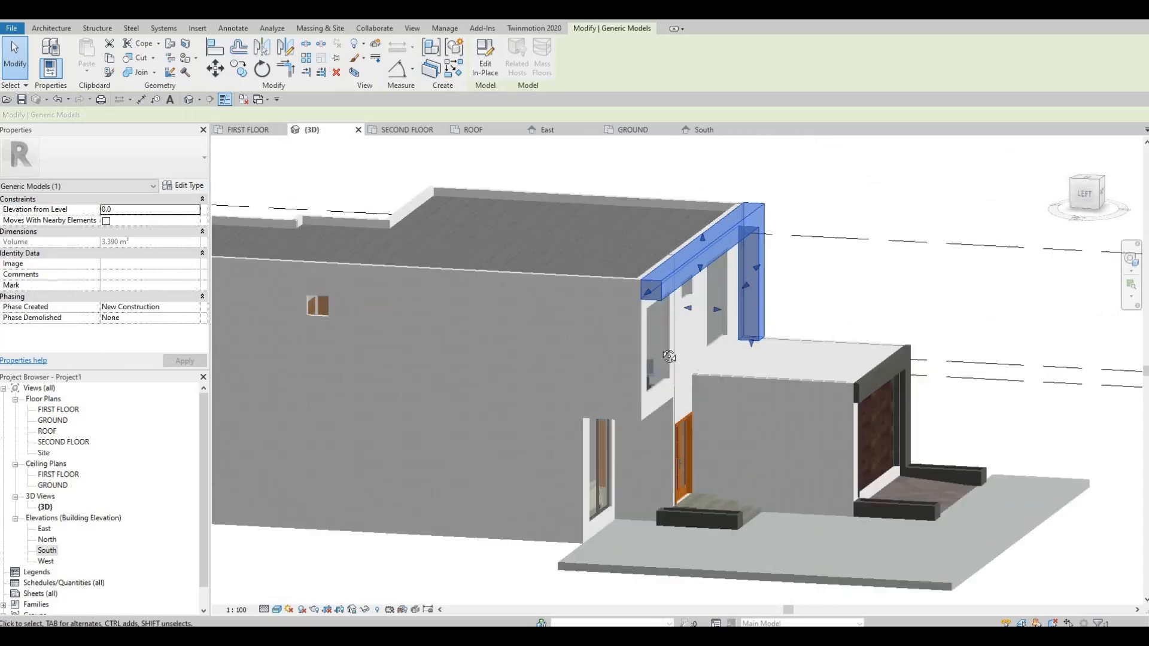
key("Escape")
Inspect the deepened L-shaped frame on the upper facade from the front, side and above.
middle_click_drag(516, 374, 636, 374, "shift")
scroll(582, 329, "up", 3)
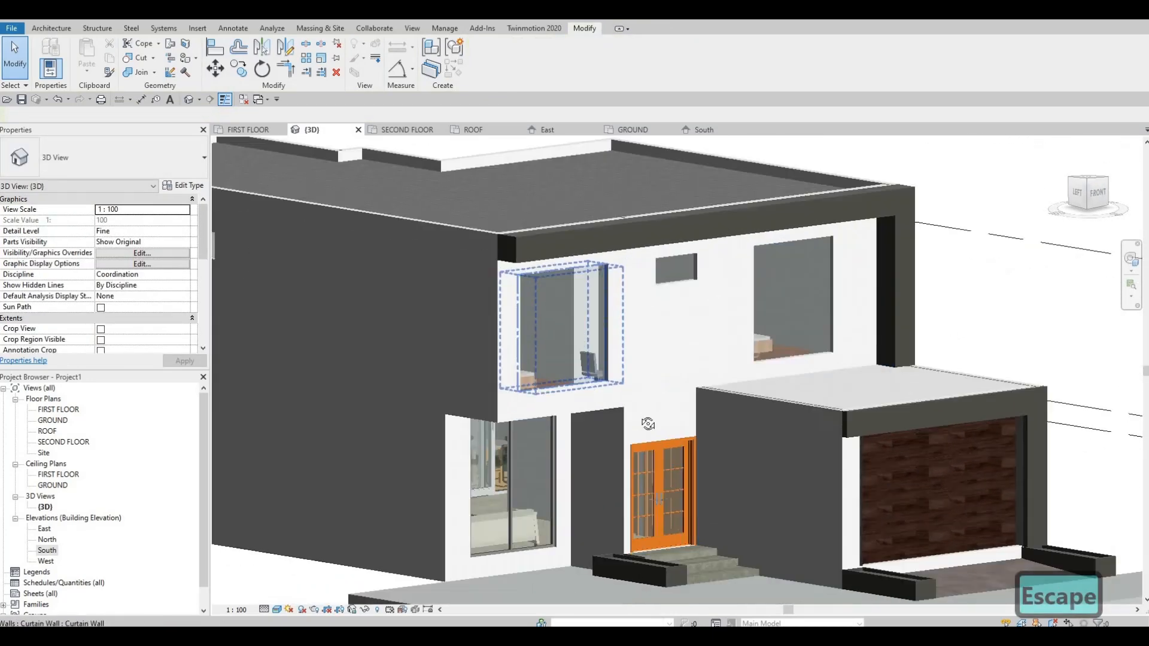
middle_click_drag(577, 322, 551, 296, "shift")
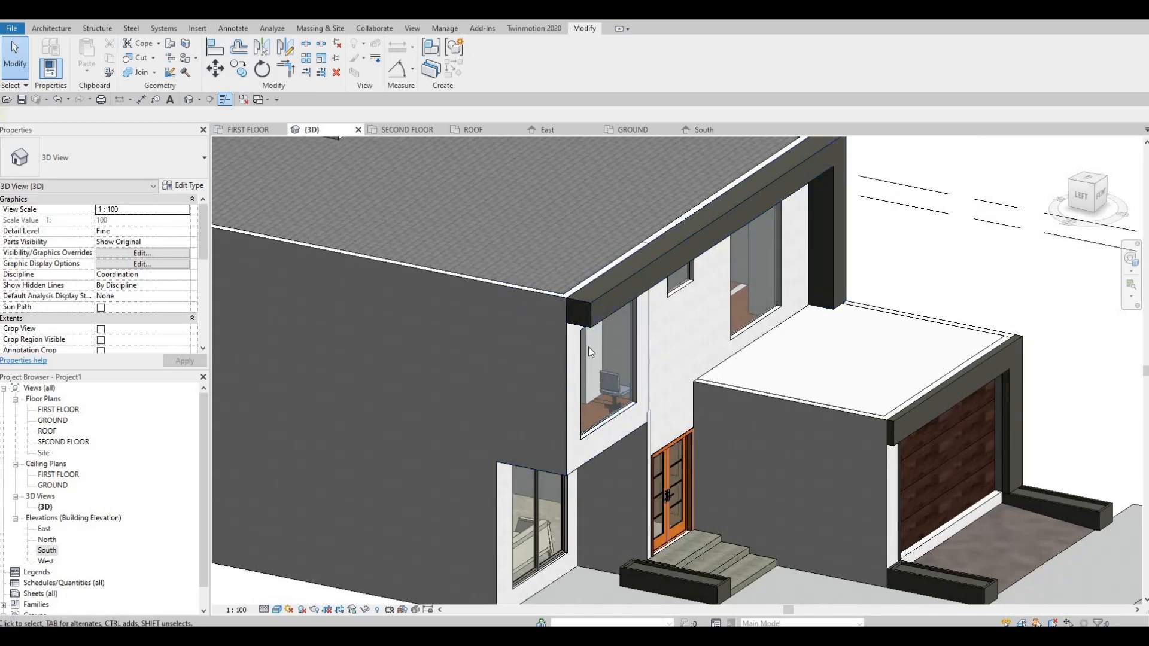
middle_click_drag(686, 380, 656, 264)
scroll(691, 310, "down", 3)
scroll(656, 264, "up", 3)
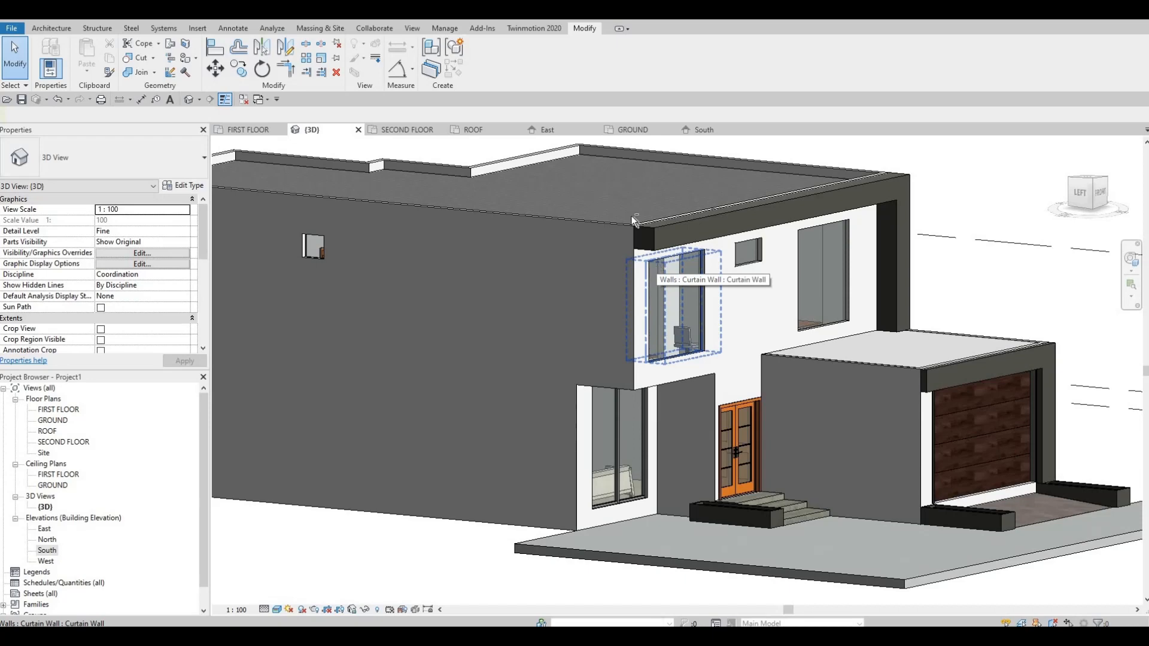
middle_click_drag(634, 281, 537, 212, "shift")
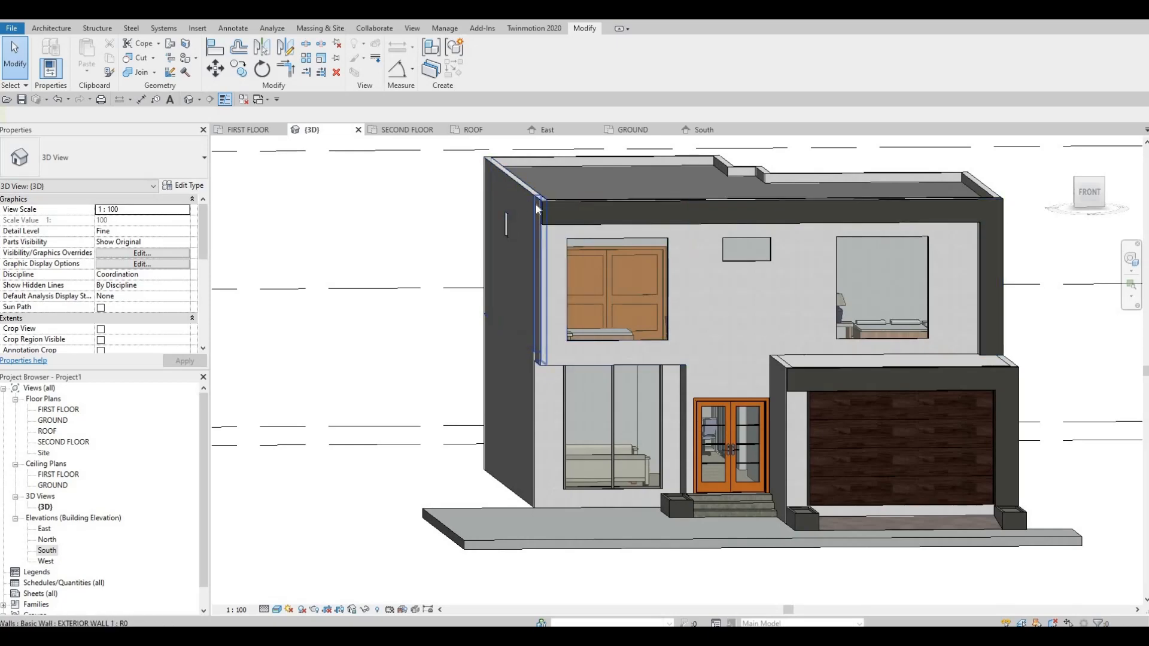
middle_click_drag(690, 325, 787, 358, "shift")
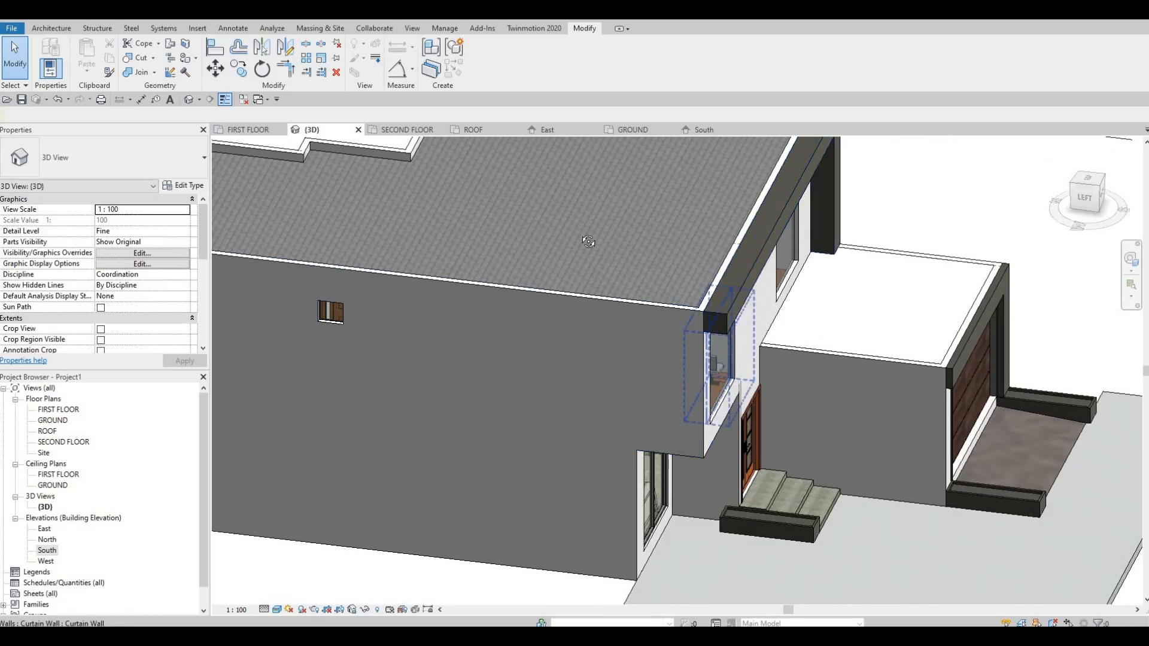
middle_click_drag(510, 217, 508, 219, "shift")
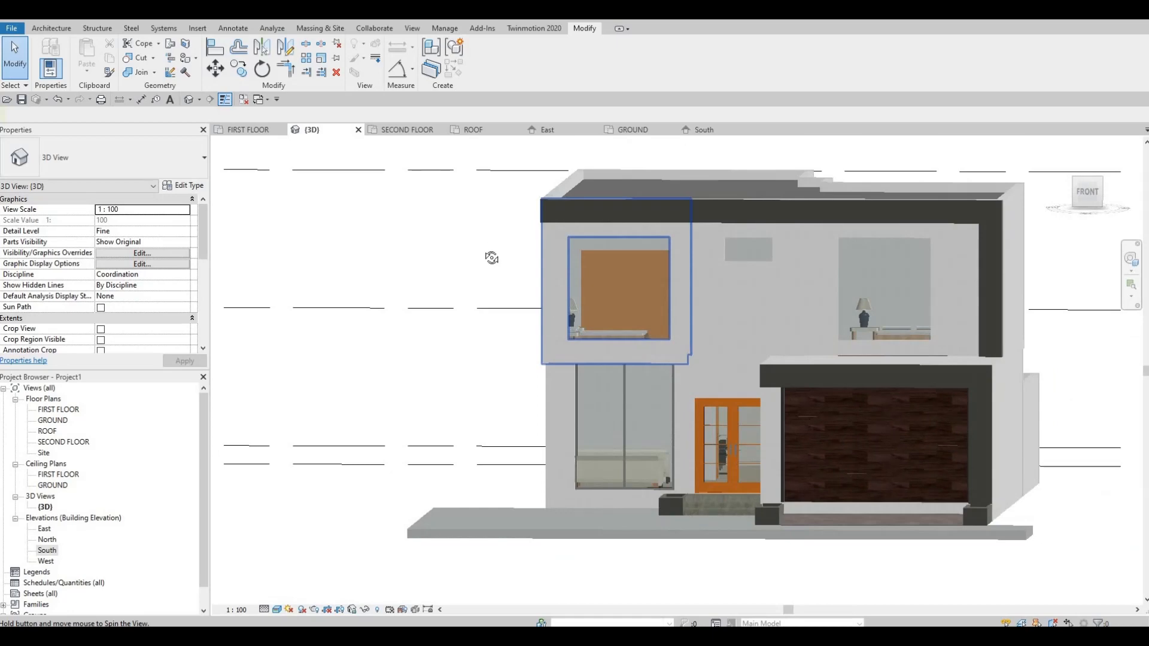
middle_click_drag(491, 258, 563, 214, "shift")
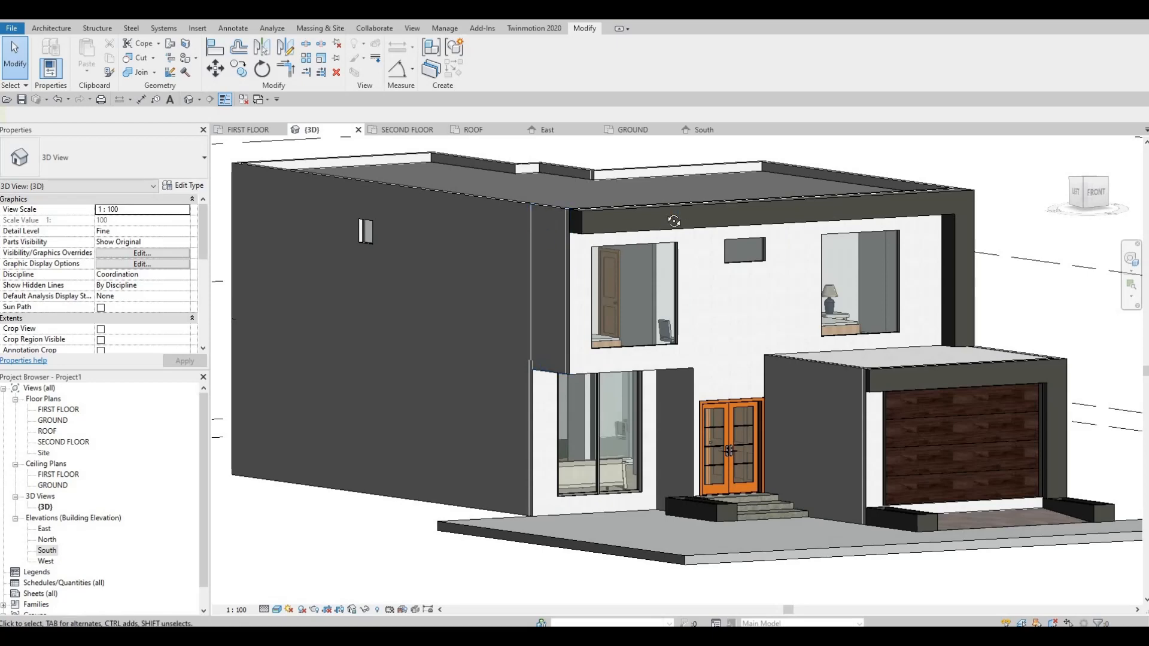
middle_click_drag(571, 260, 633, 375, "shift")
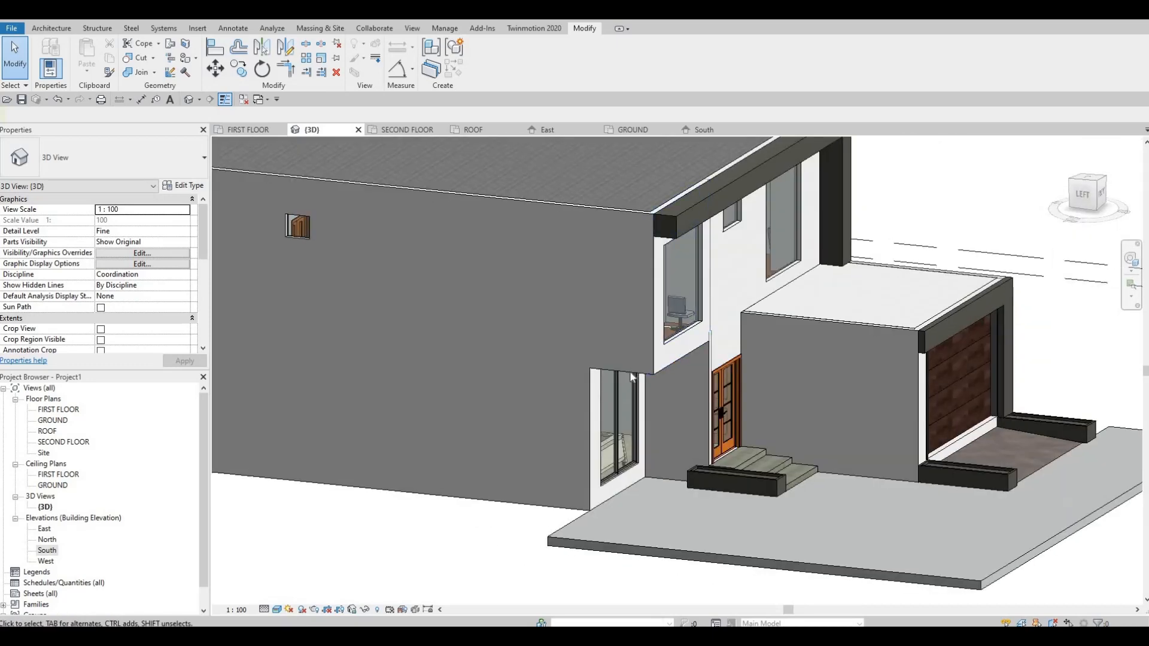
Examine the side and front EXTERIOR WALL 1 segments of the projecting upper-floor corner beneath the frame.
left_click(638, 369)
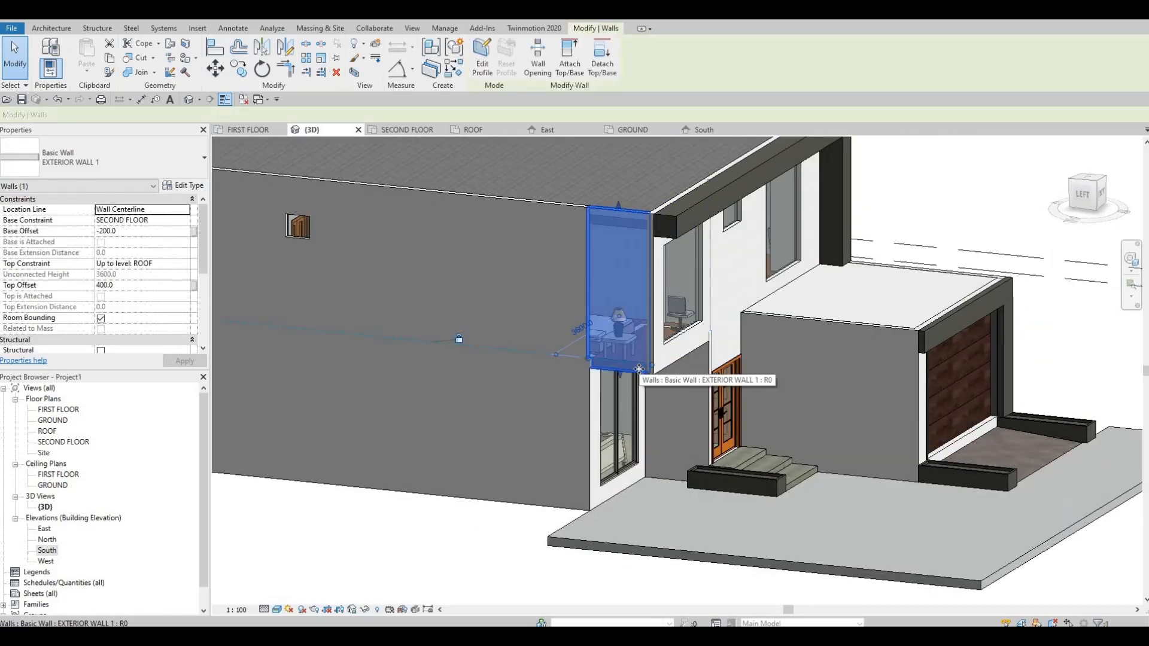
middle_click_drag(603, 379, 615, 225, "shift")
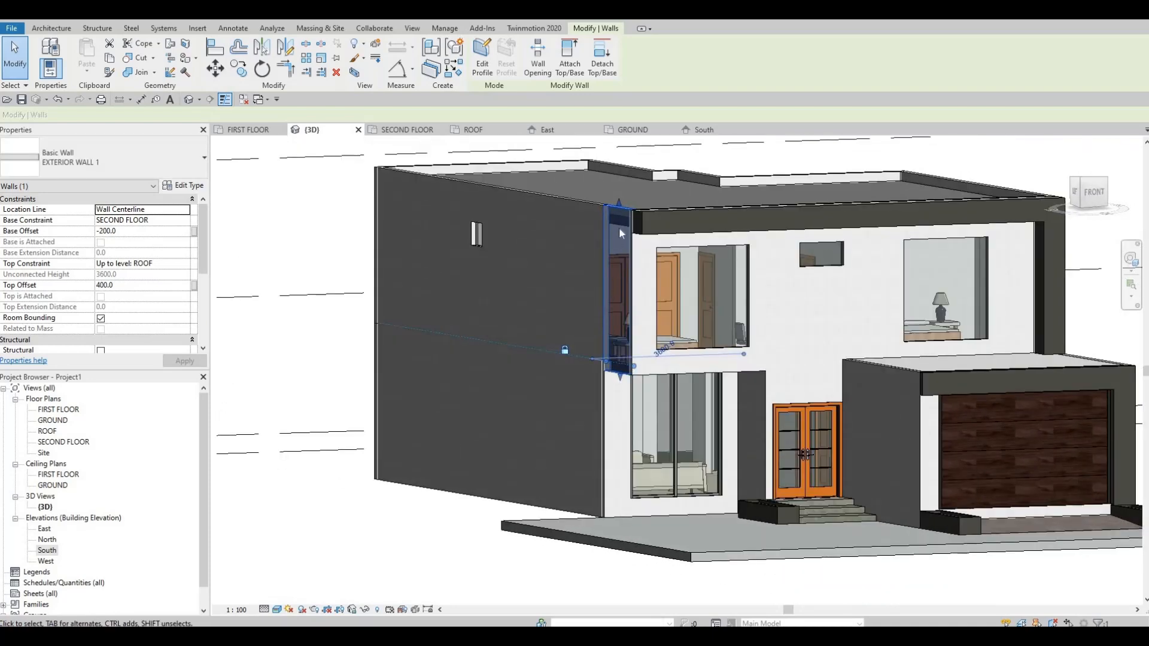
middle_click_drag(605, 269, 619, 232, "shift")
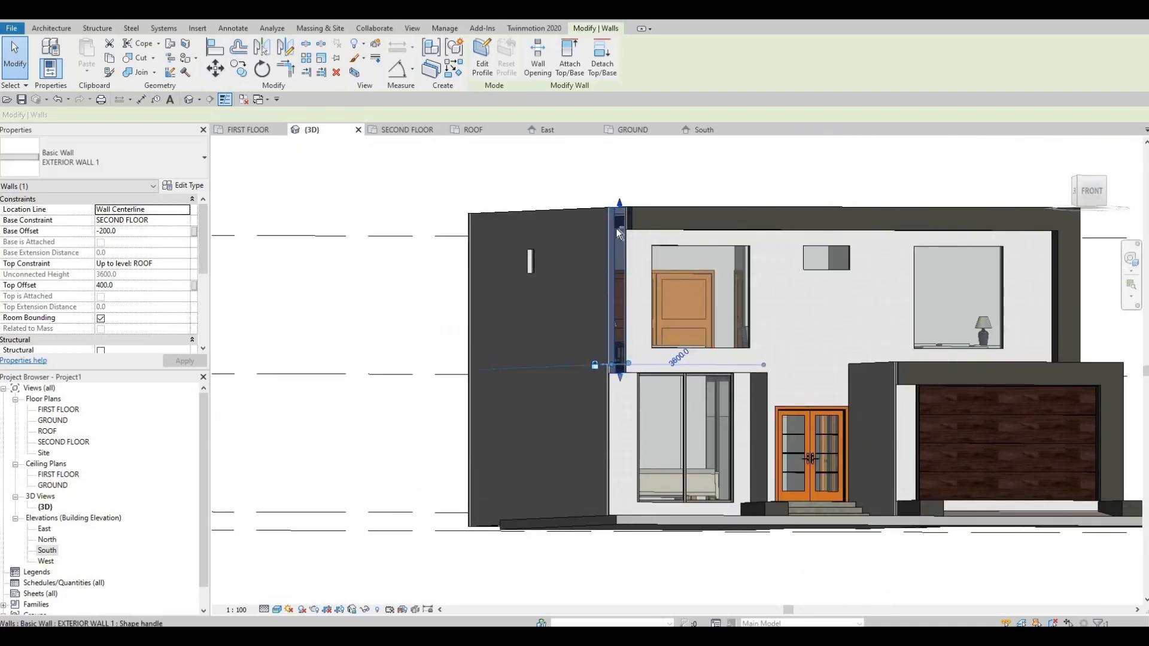
middle_click_drag(784, 315, 646, 245, "shift")
key("Escape")
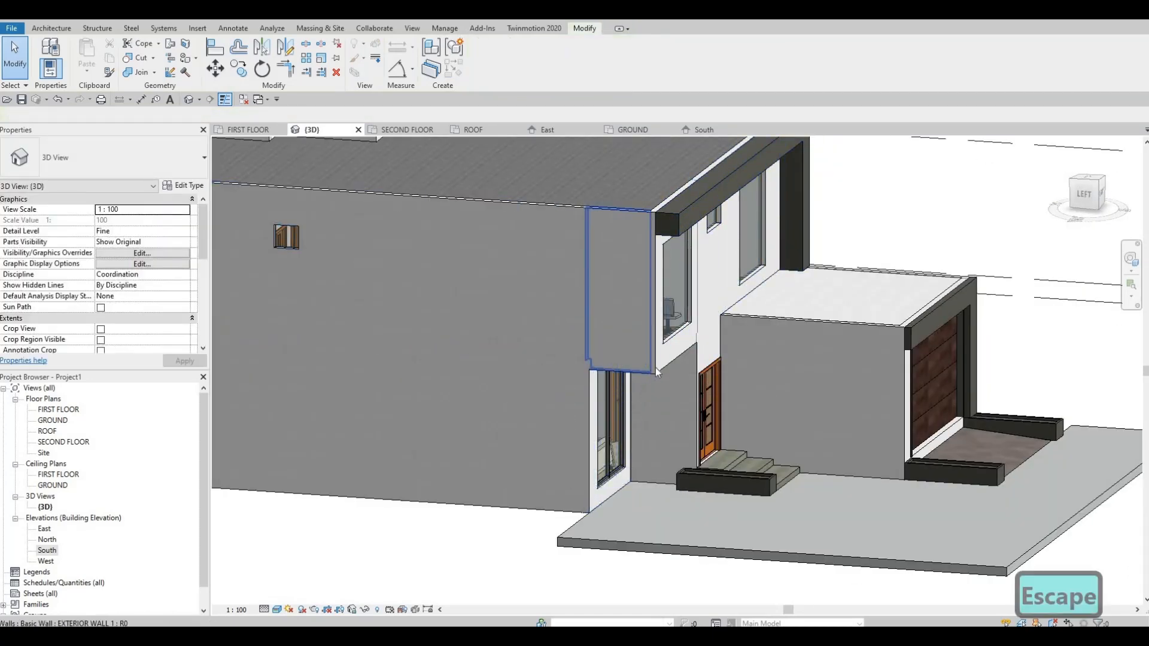
middle_click_drag(585, 377, 696, 365, "shift")
scroll(714, 369, "up", 2)
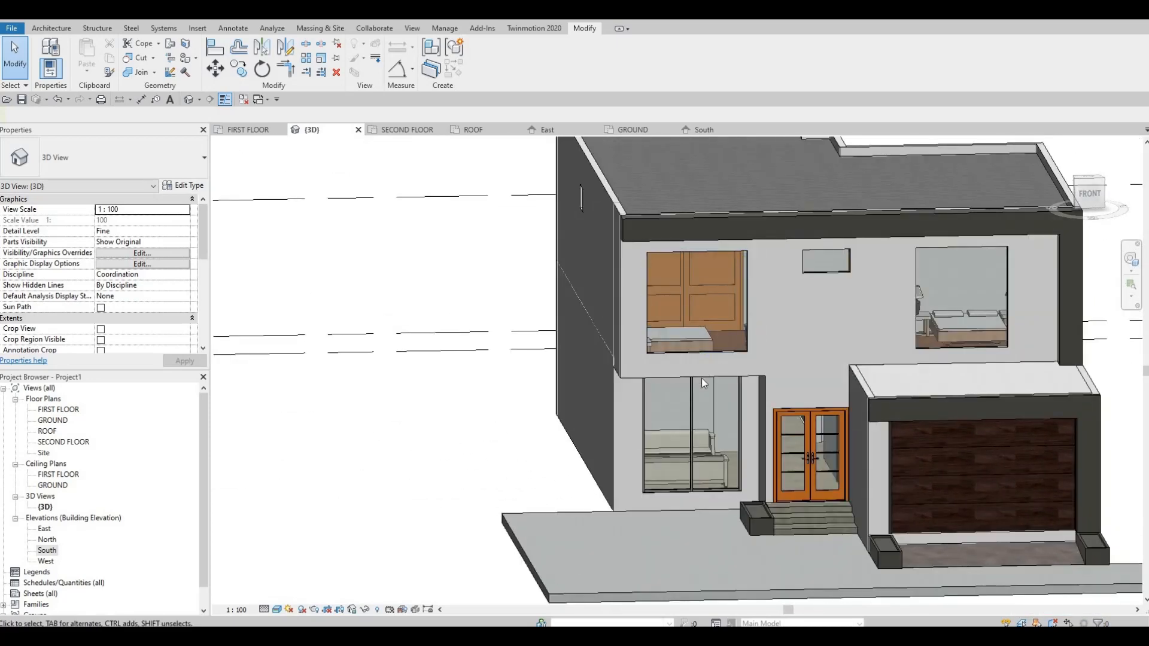
left_click(742, 382)
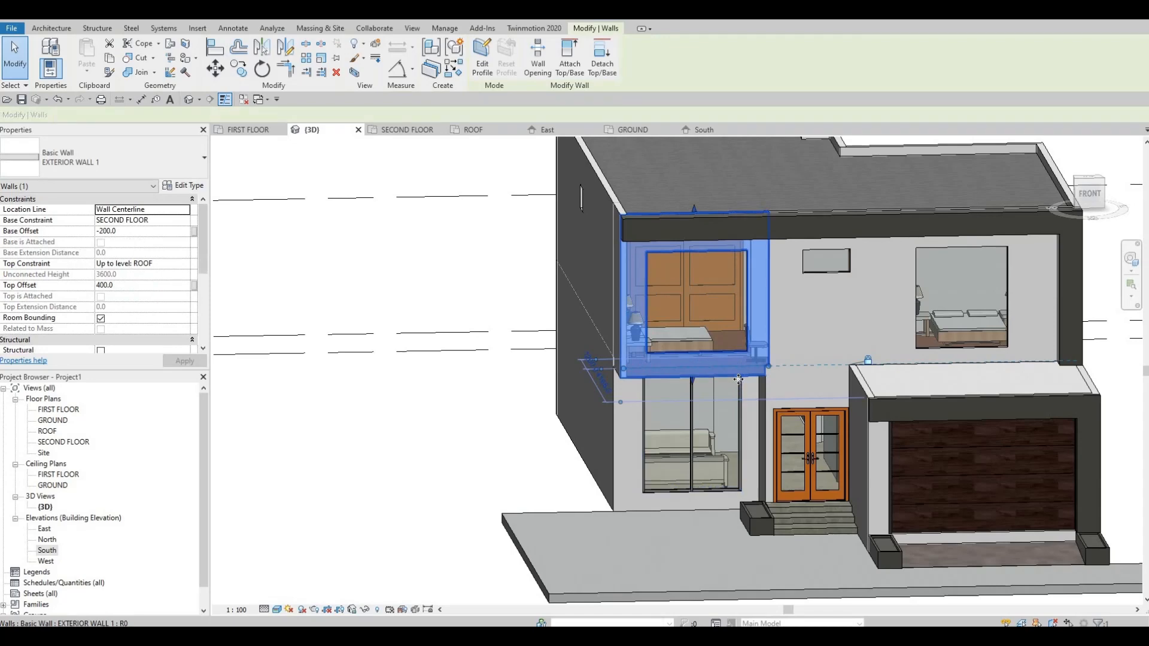
mouse_move(701, 370)
middle_mouse_down("shift")
mouse_move(691, 361)
mouse_move(704, 377)
middle_mouse_up("shift")
middle_click_drag(575, 370, 610, 363, "shift")
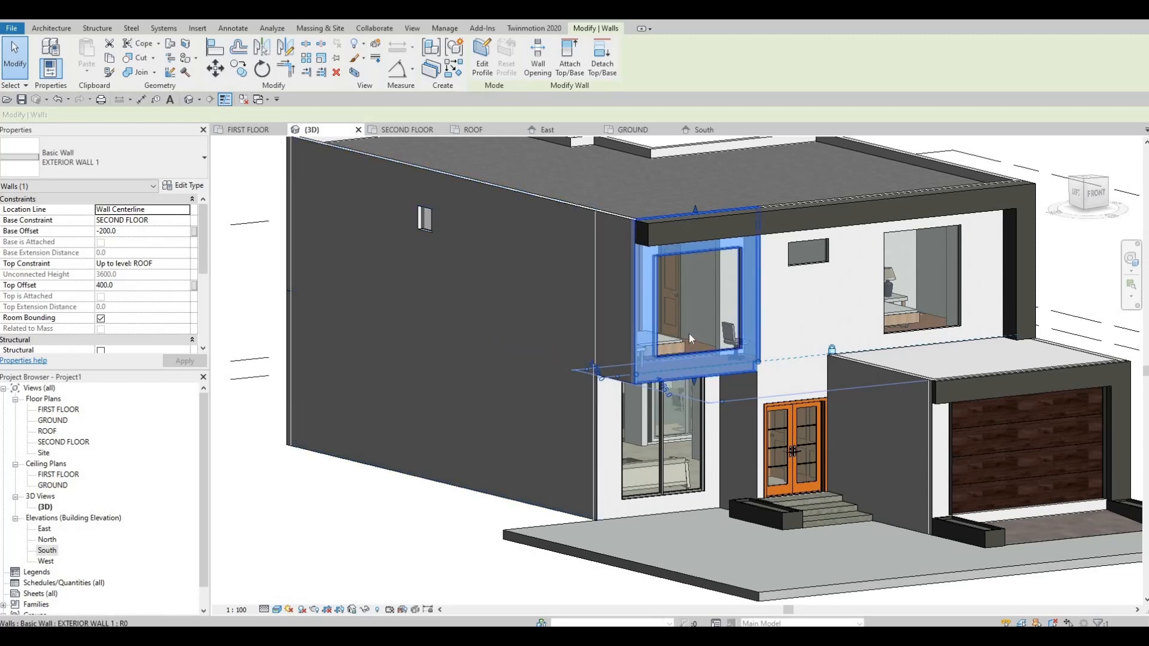
mouse_move(615, 345)
middle_mouse_down("shift")
mouse_move(567, 328)
mouse_move(598, 341)
middle_mouse_up("shift")
mouse_move(763, 382)
middle_mouse_down("shift")
mouse_move(818, 293)
mouse_move(784, 388)
middle_mouse_up("shift")
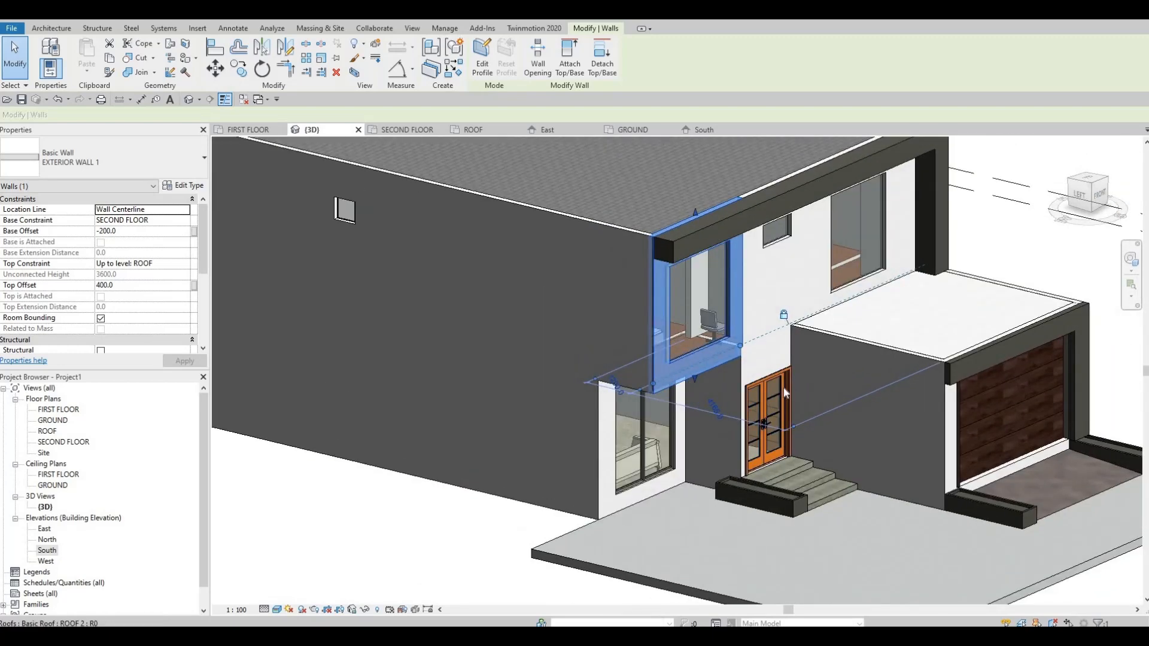
key("Escape")
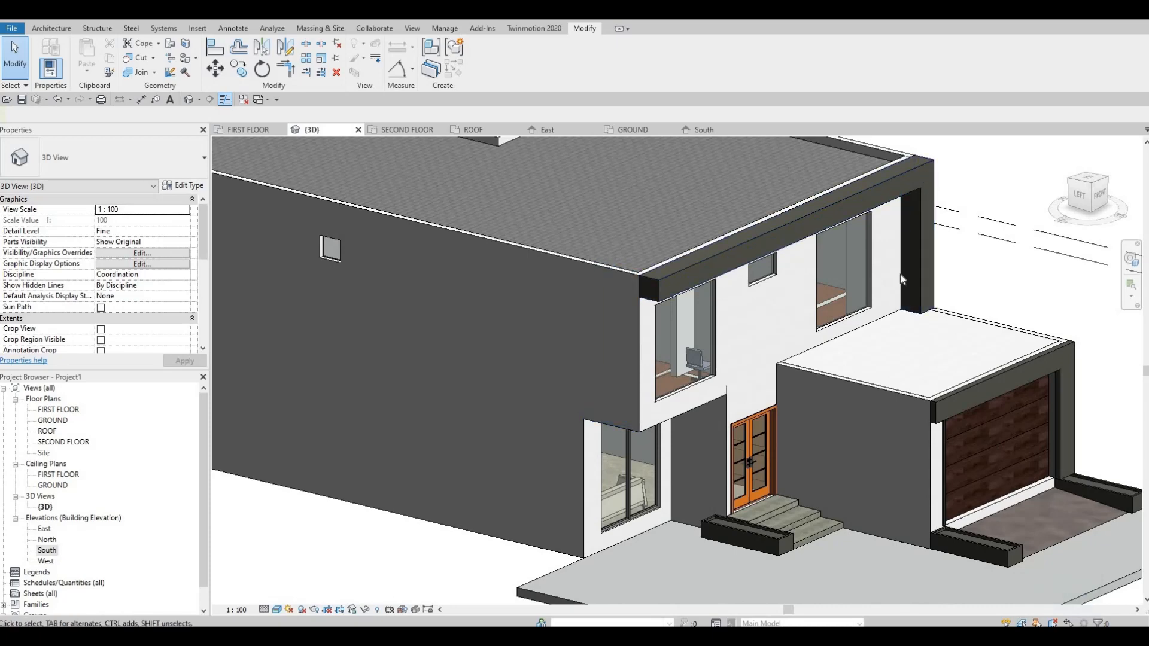
middle_click_drag(906, 219, 870, 281)
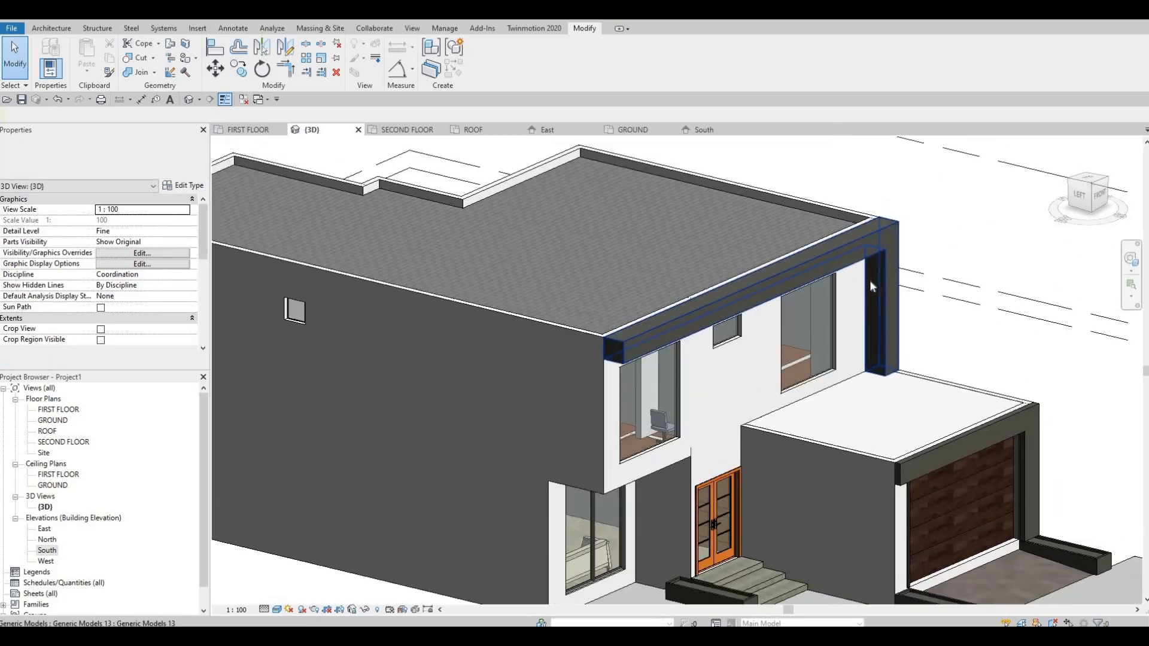
scroll(868, 275, "up", 2)
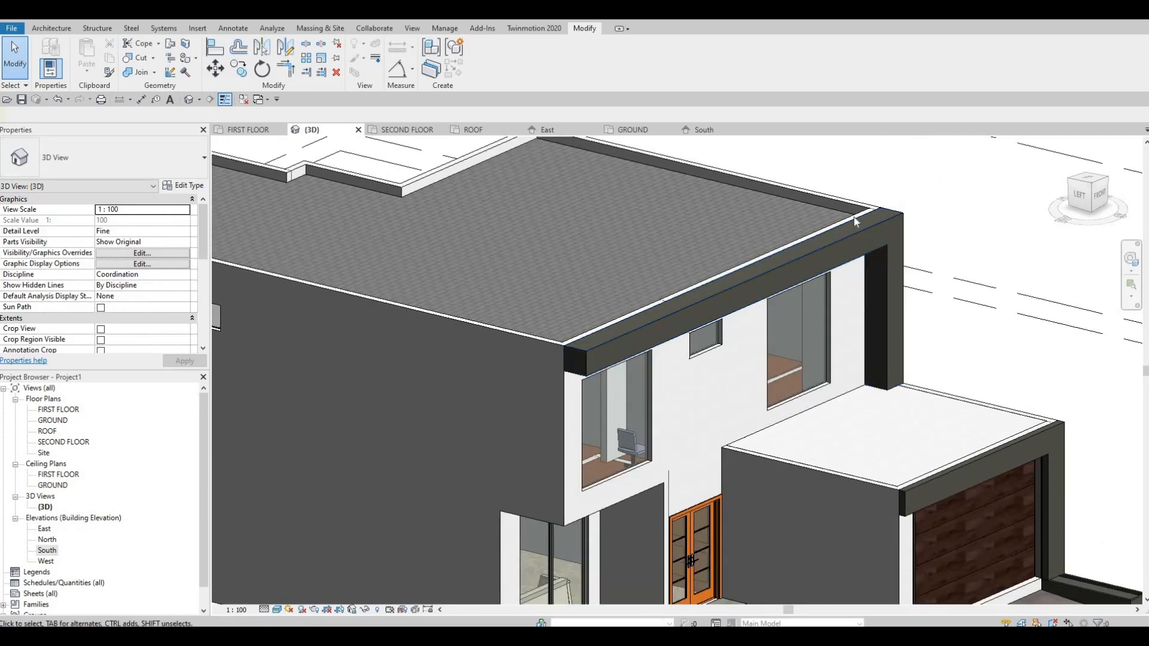
scroll(769, 230, "down", 2)
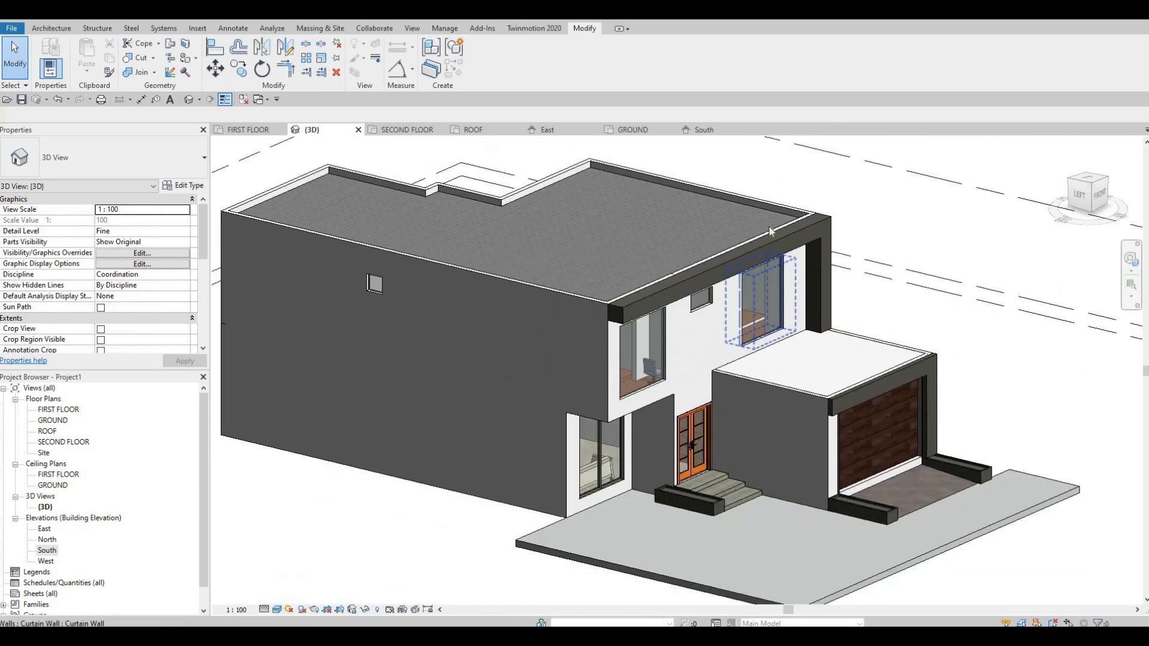
middle_click_drag(759, 388, 386, 524)
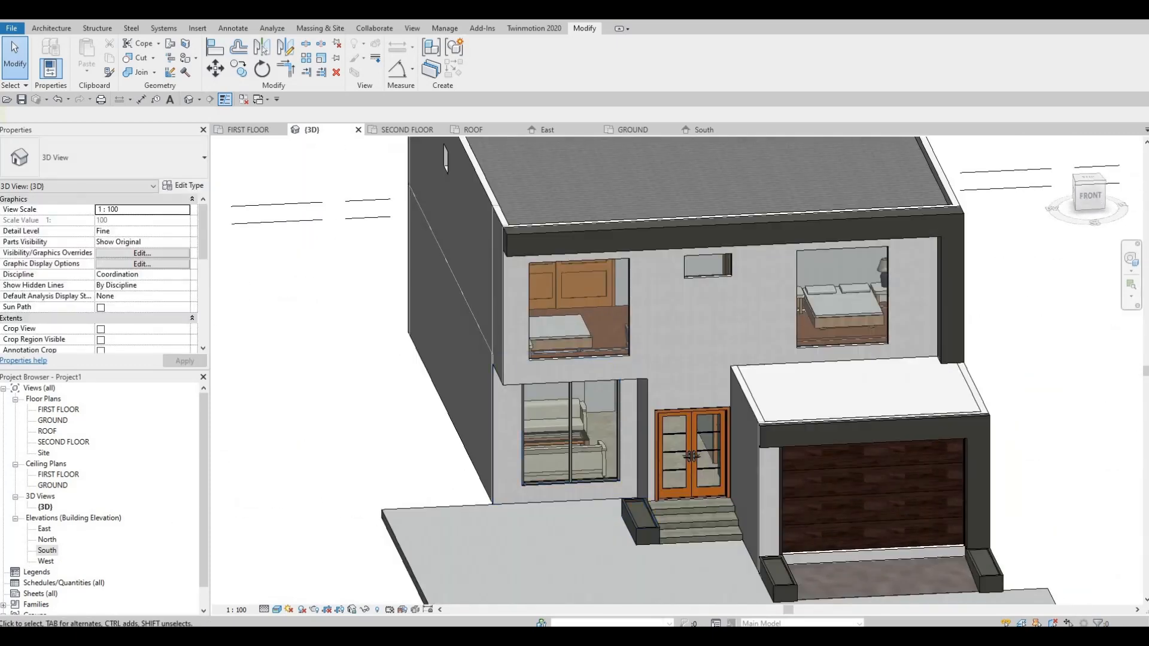
Check the entrance and garage area in the FIRST FLOOR plan, and return to the 3D view.
double_click(58, 410)
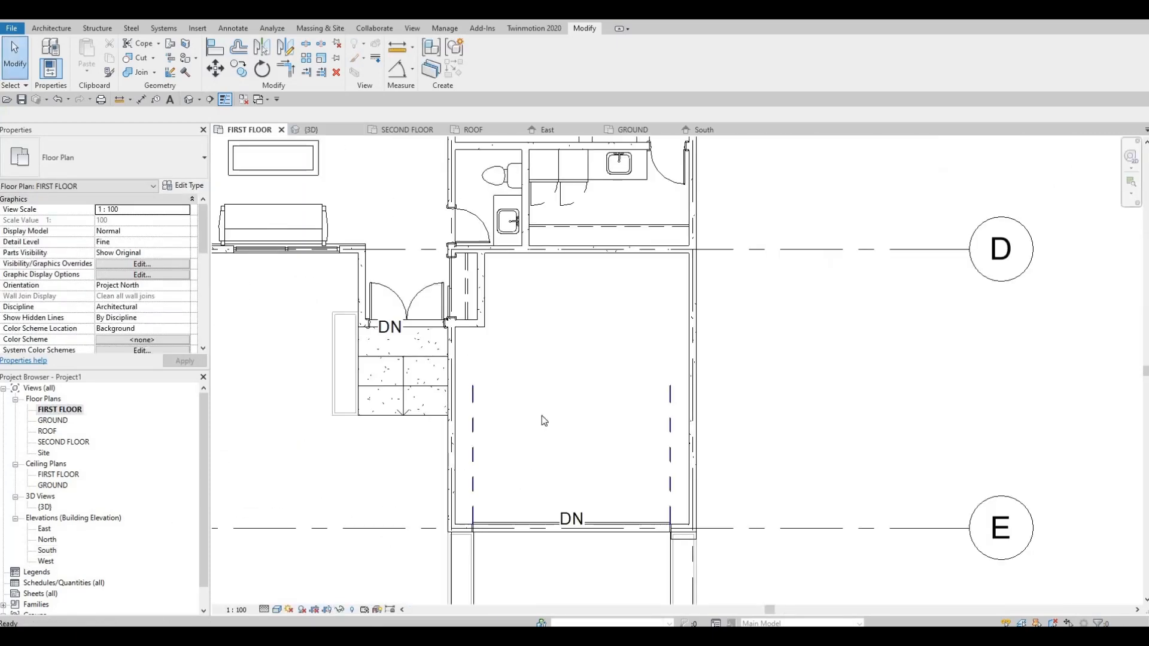
middle_click_drag(467, 328, 468, 357)
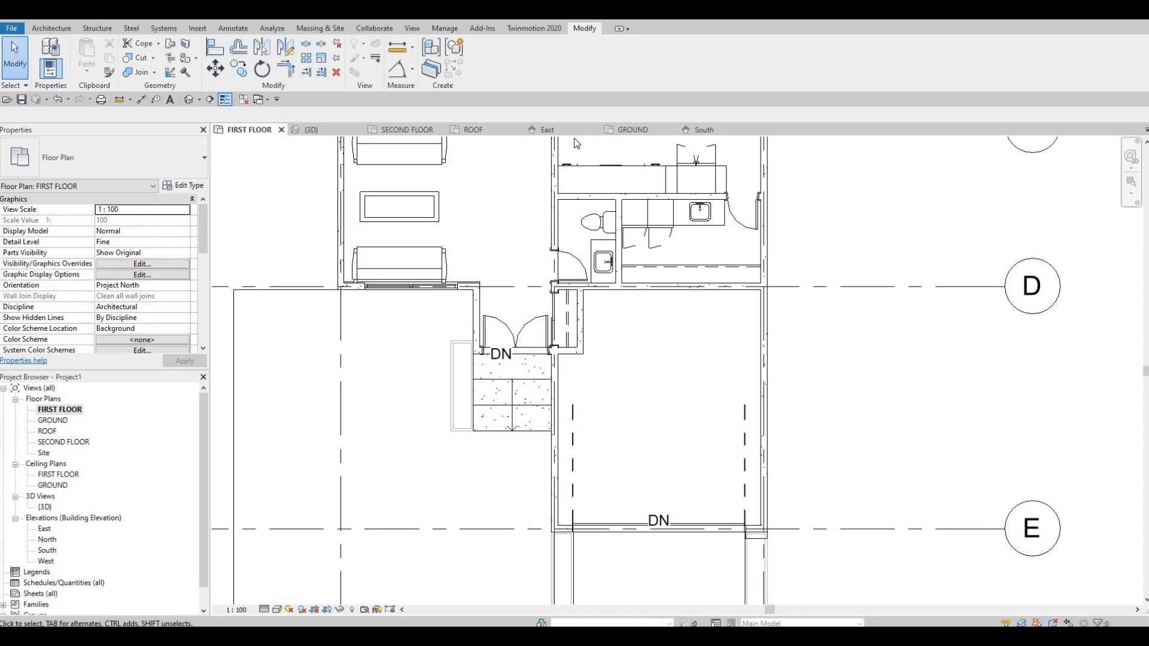
left_click(311, 129)
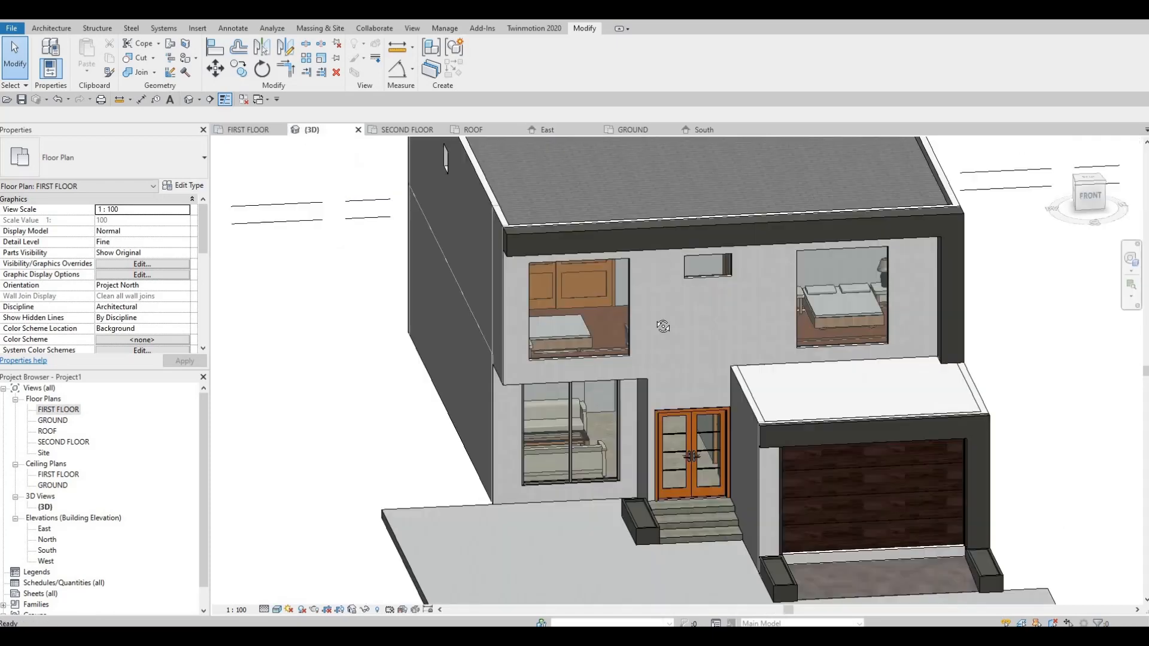
Open the upper floor's L-shaped frame for in-place editing and delete its extrusion.
middle_click_drag(736, 312, 694, 279, "shift")
left_click(695, 281)
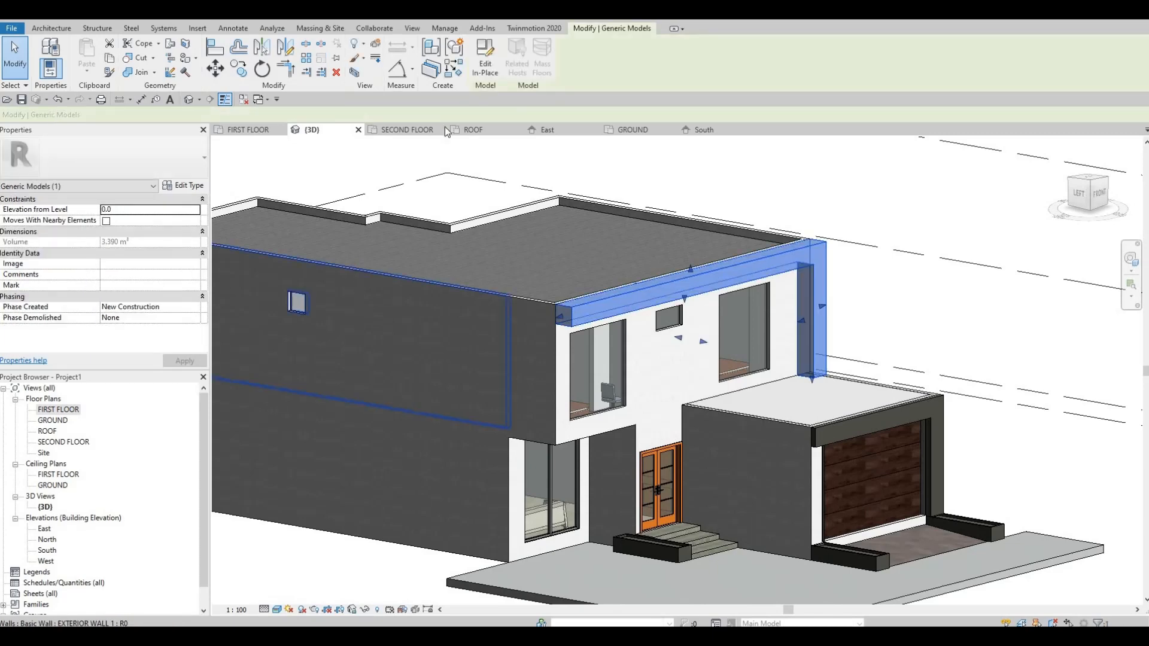
left_click(640, 294)
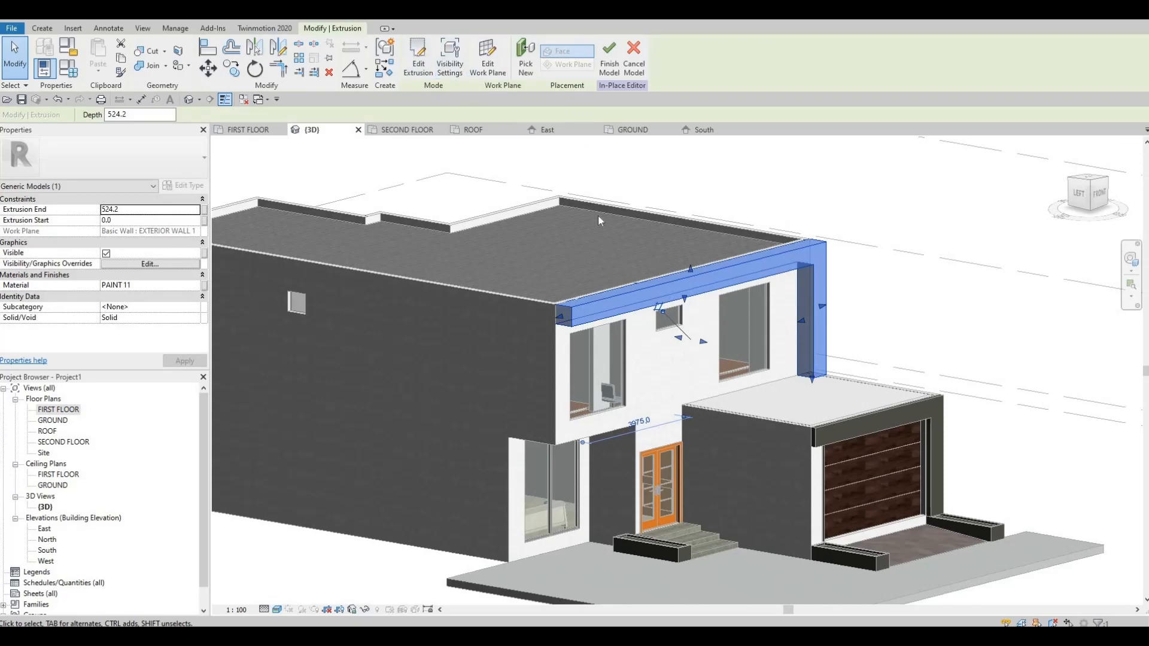
key("Delete")
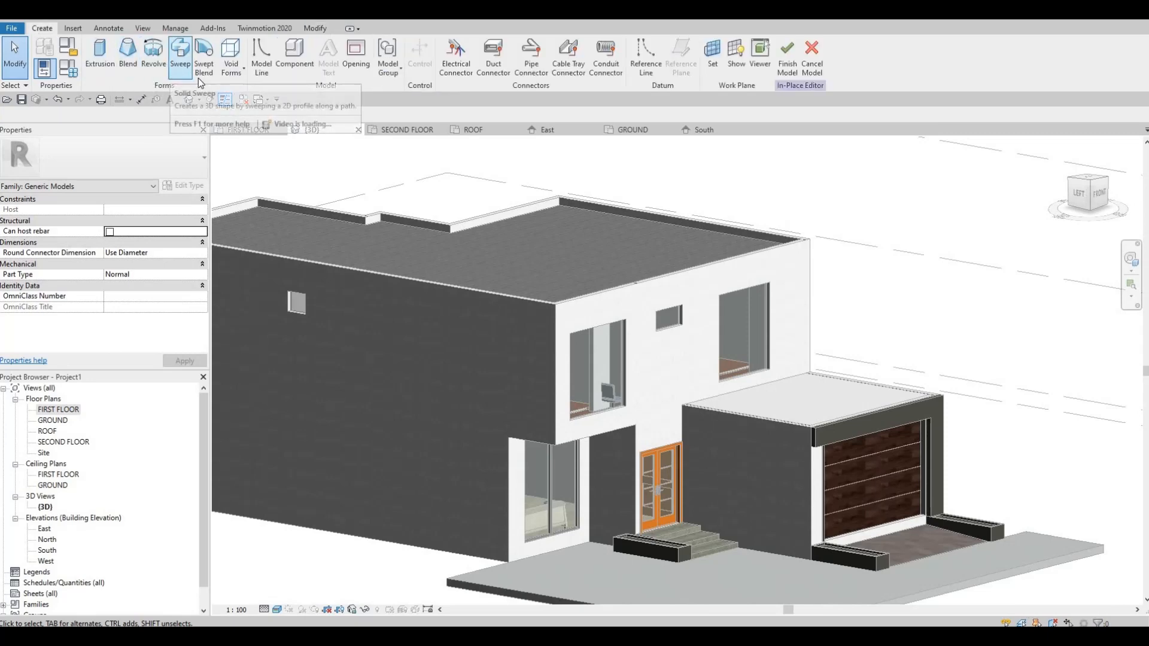
Start a solid sweep with a path picked along the upper front wall's garage-side vertical edge and top edges.
left_click(179, 60)
left_click(532, 69)
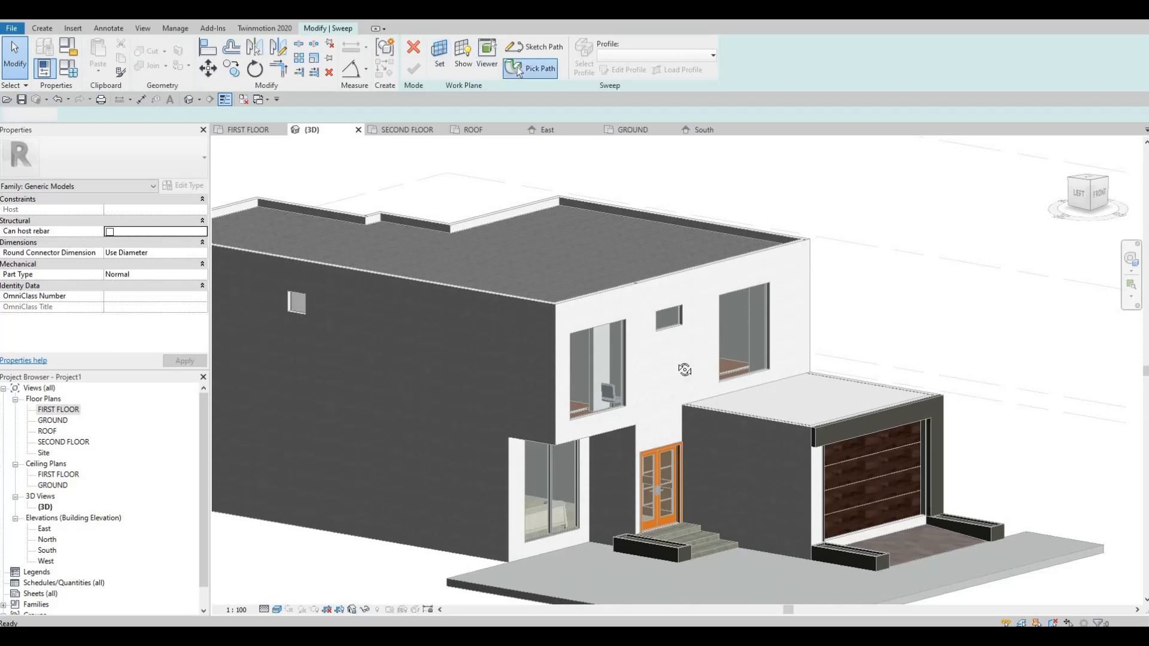
middle_click_drag(924, 365, 933, 355, "shift")
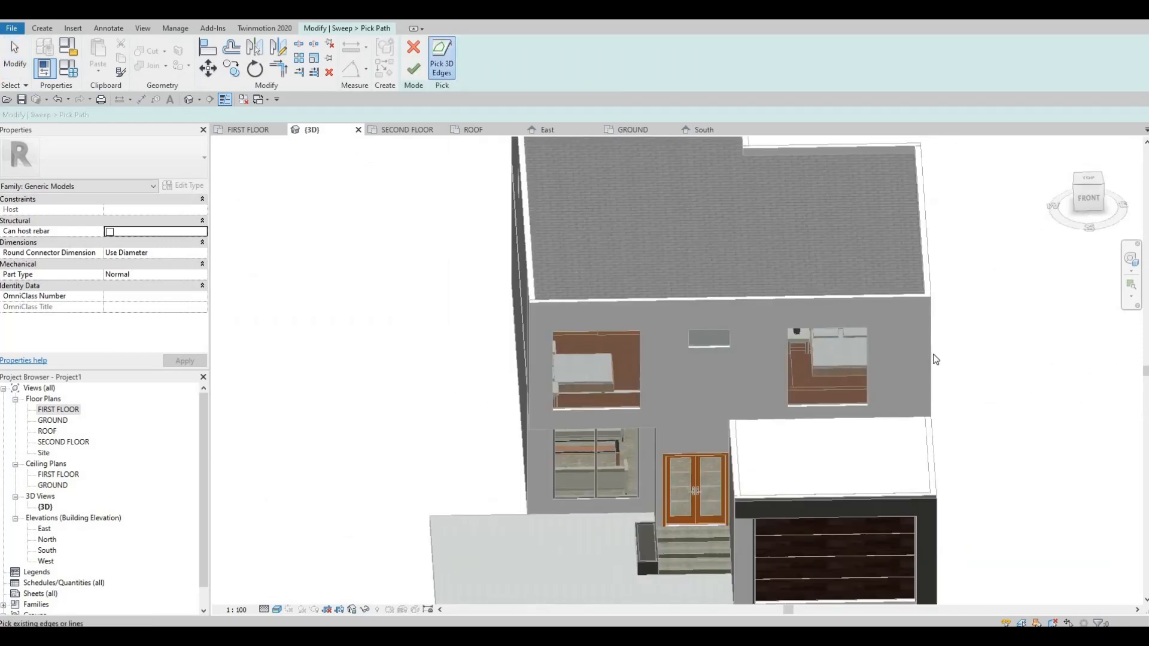
left_click(934, 302)
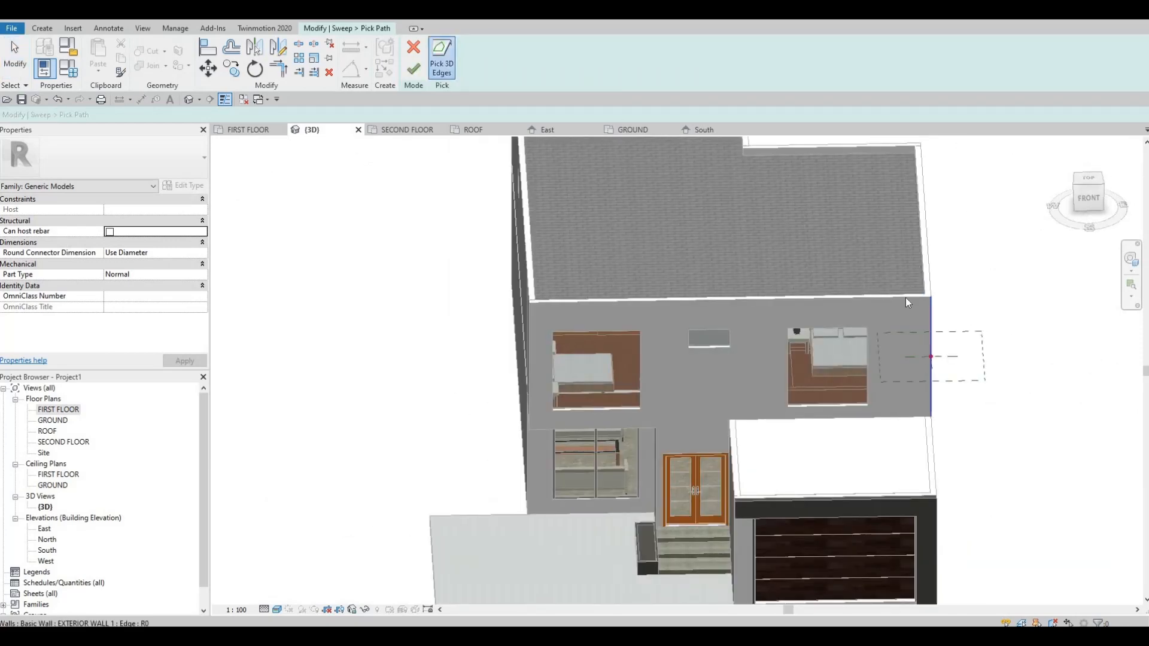
left_click(546, 298)
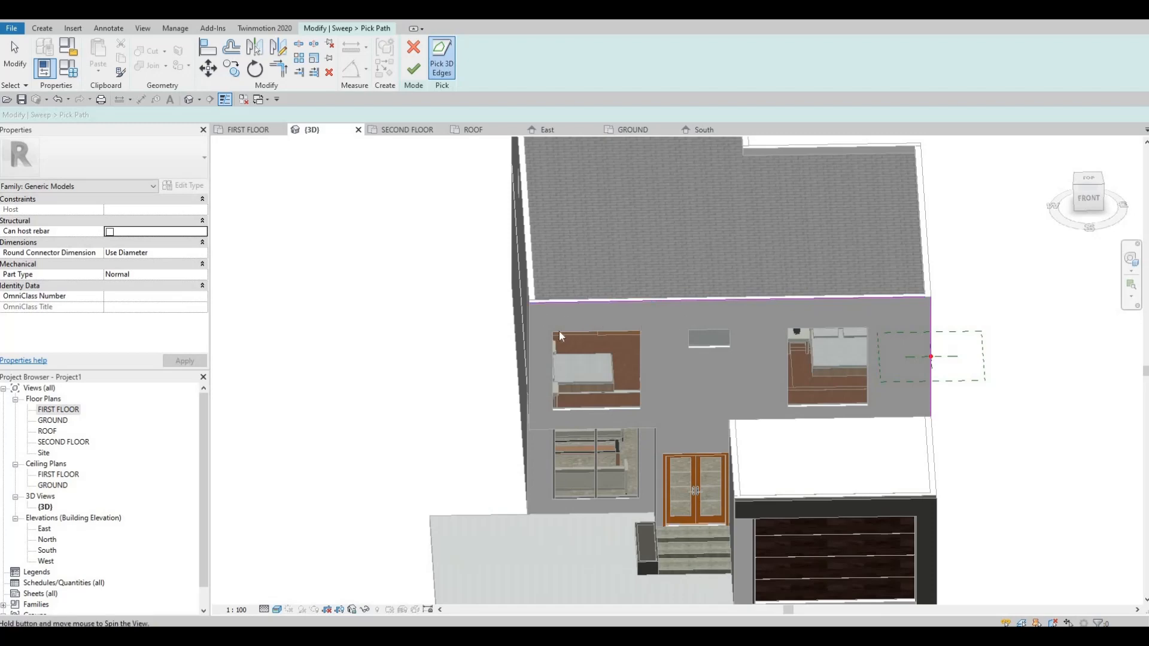
Extend the sweep path around the projecting corner along the side wall's short top edge and its vertical edge.
middle_click_drag(559, 331, 544, 323, "shift")
scroll(544, 321, "up", 3)
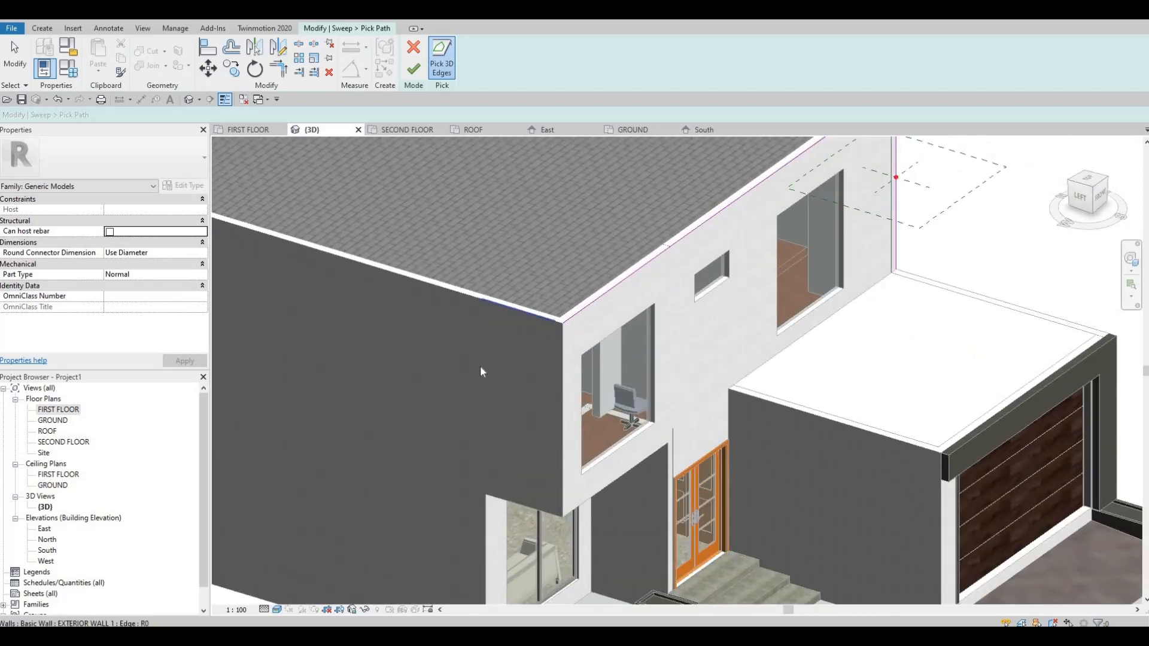
middle_click_drag(549, 266, 504, 398, "shift")
scroll(504, 393, "up", 4)
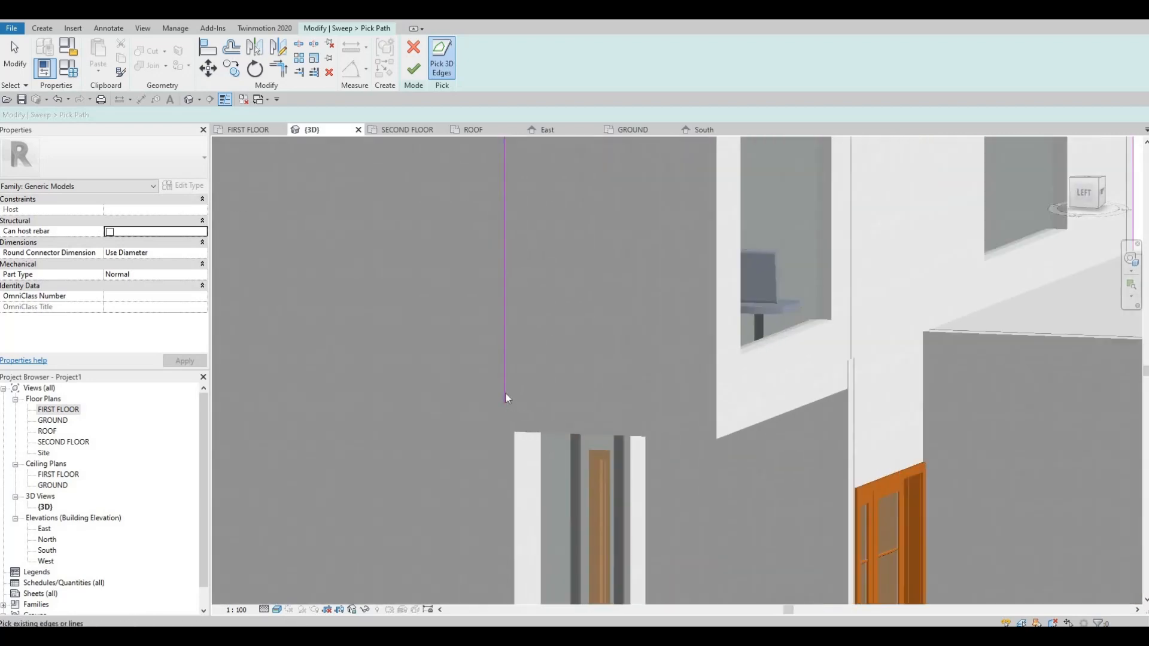
key("Escape")
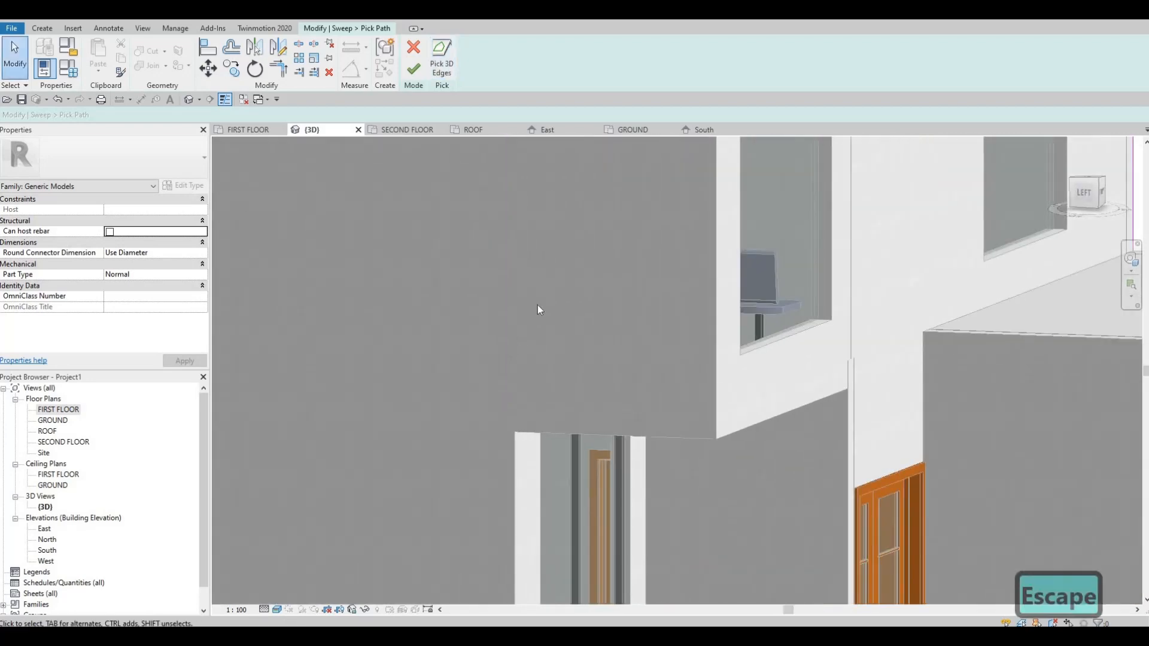
scroll(539, 428, "down", 5)
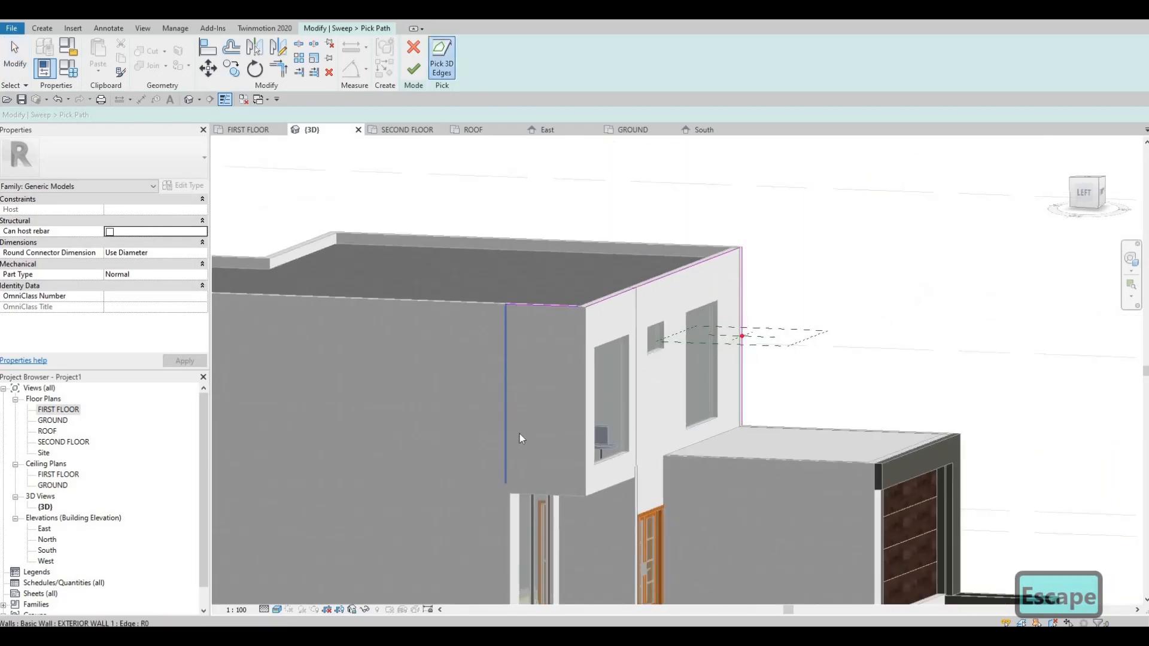
left_click(518, 513)
scroll(517, 494, "up", 5)
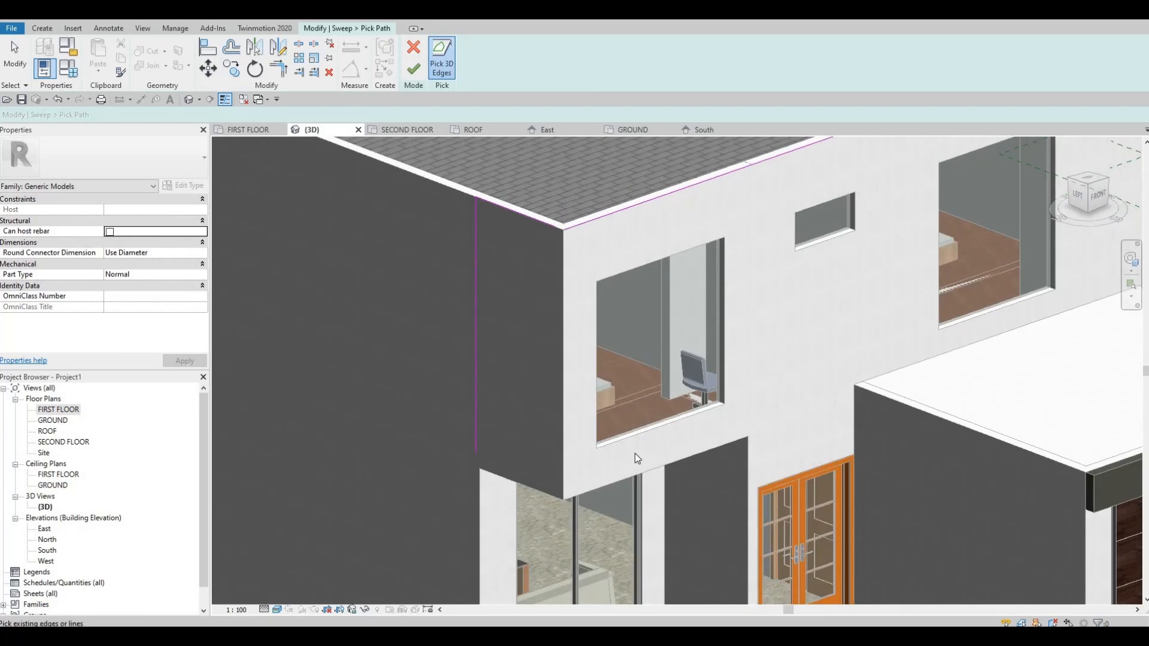
Trim the sweep path's lines together at both top corners of the upper front facade and finish the path.
middle_click_drag(634, 453, 634, 450, "shift")
key("t")
key("r")
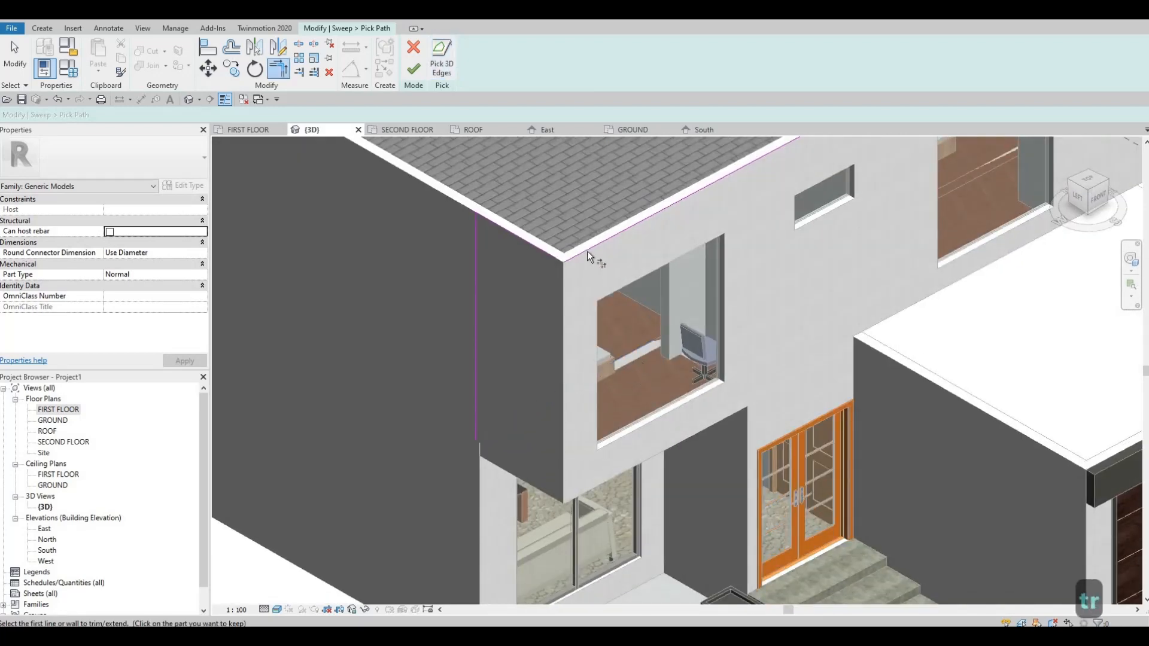
left_click(587, 250)
left_click(548, 255)
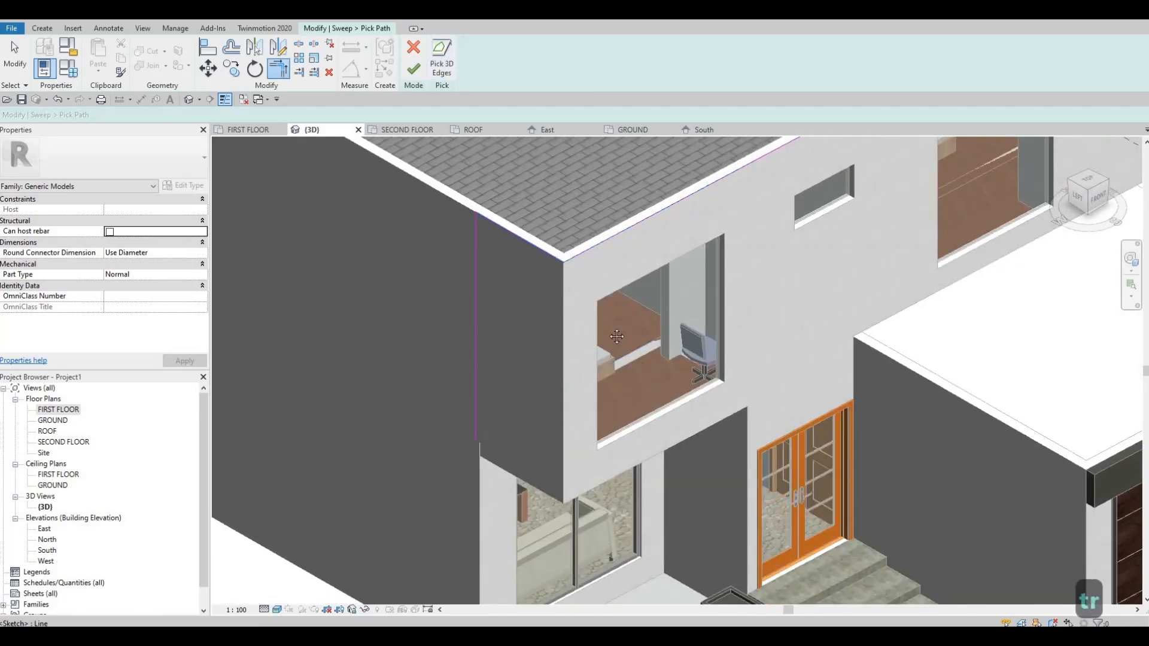
scroll(529, 264, "down", 3)
middle_click_drag(820, 197, 461, 359)
scroll(552, 246, "up", 3)
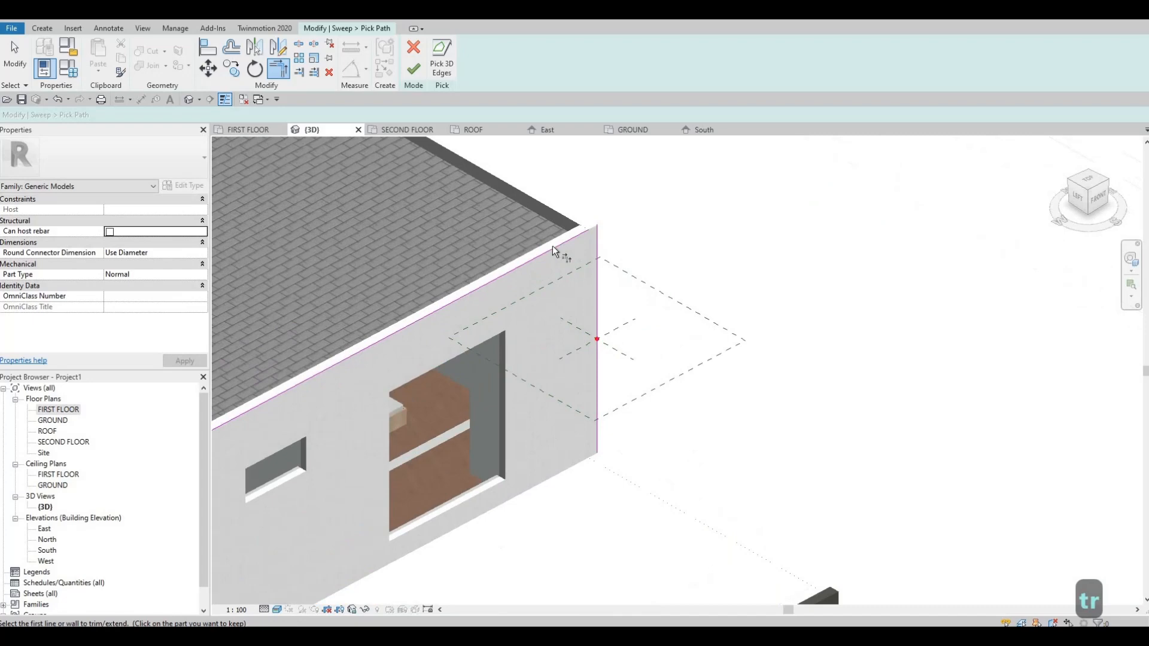
left_click(595, 228)
left_click(597, 318)
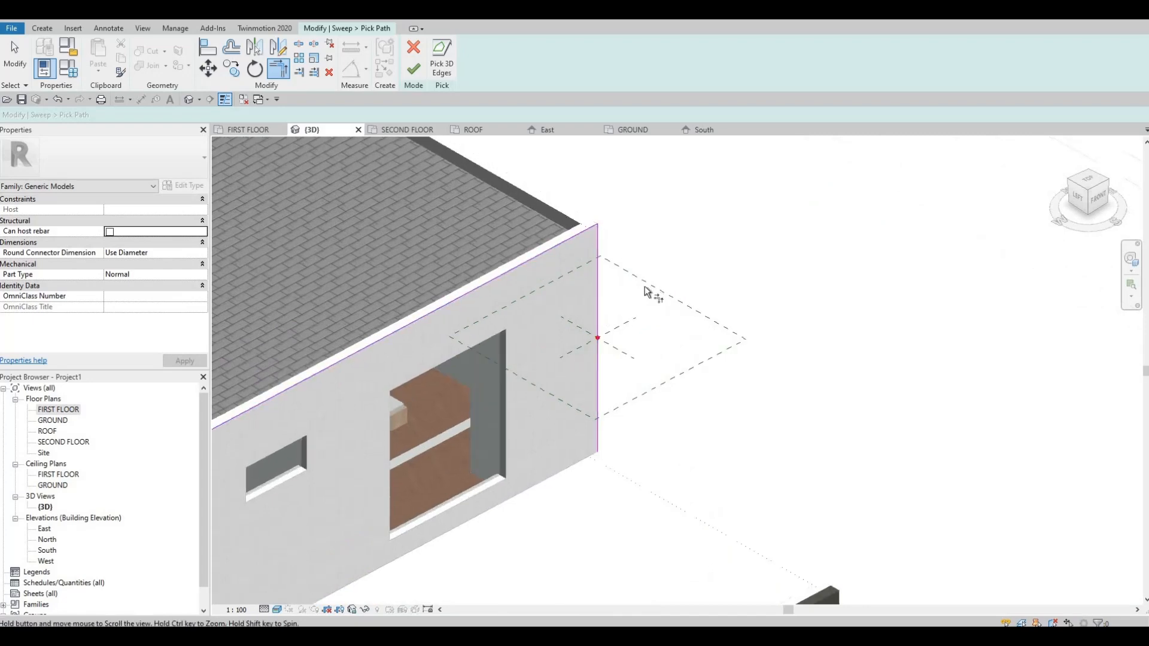
scroll(648, 292, "down", 2)
middle_click_drag(648, 292, 692, 257)
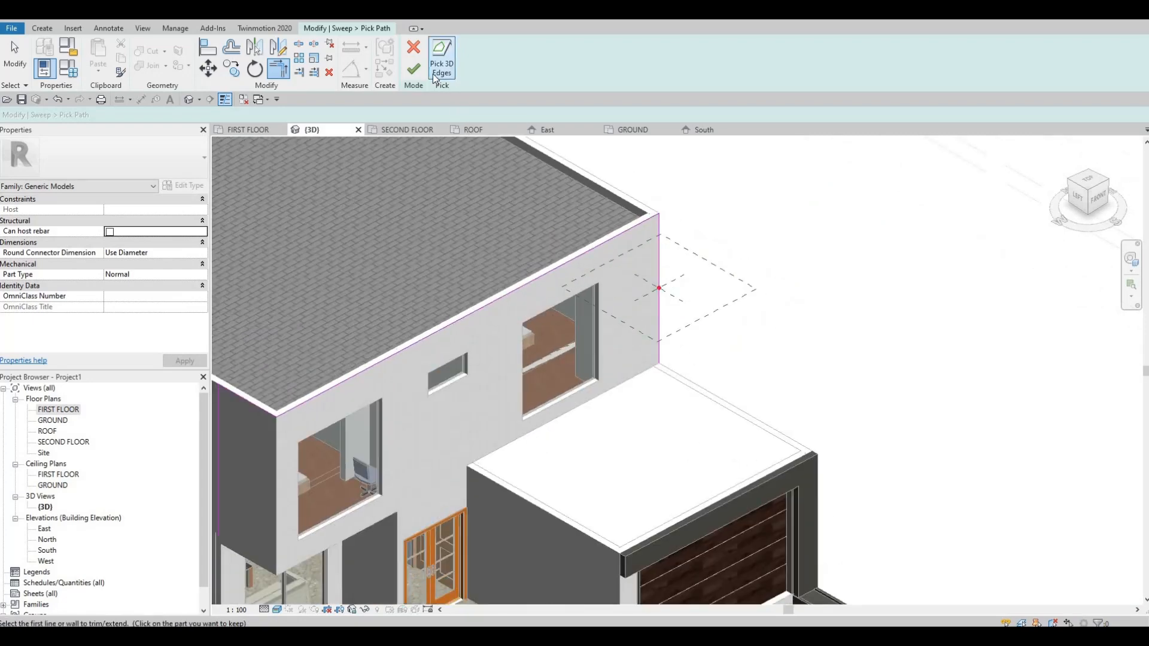
left_click(414, 70)
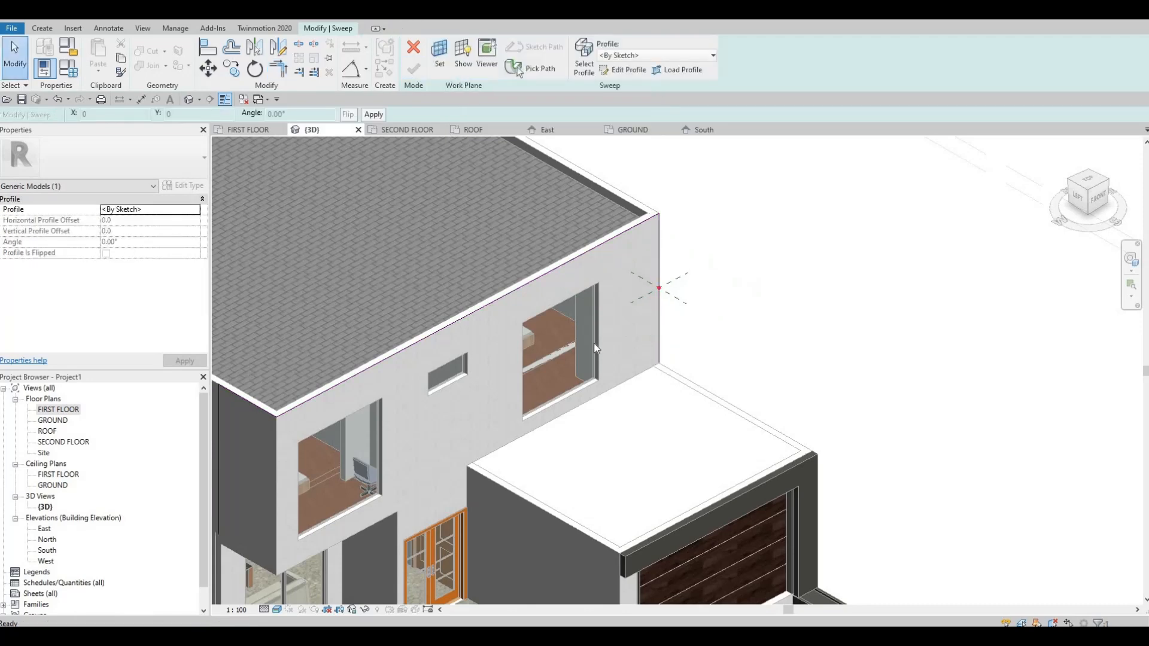
Start editing the sweep profile and sketch a rectangle about 720 by 500 from the path's reference point on the wall edge.
scroll(249, 400, "down", 2)
middle_click_drag(249, 400, 535, 327)
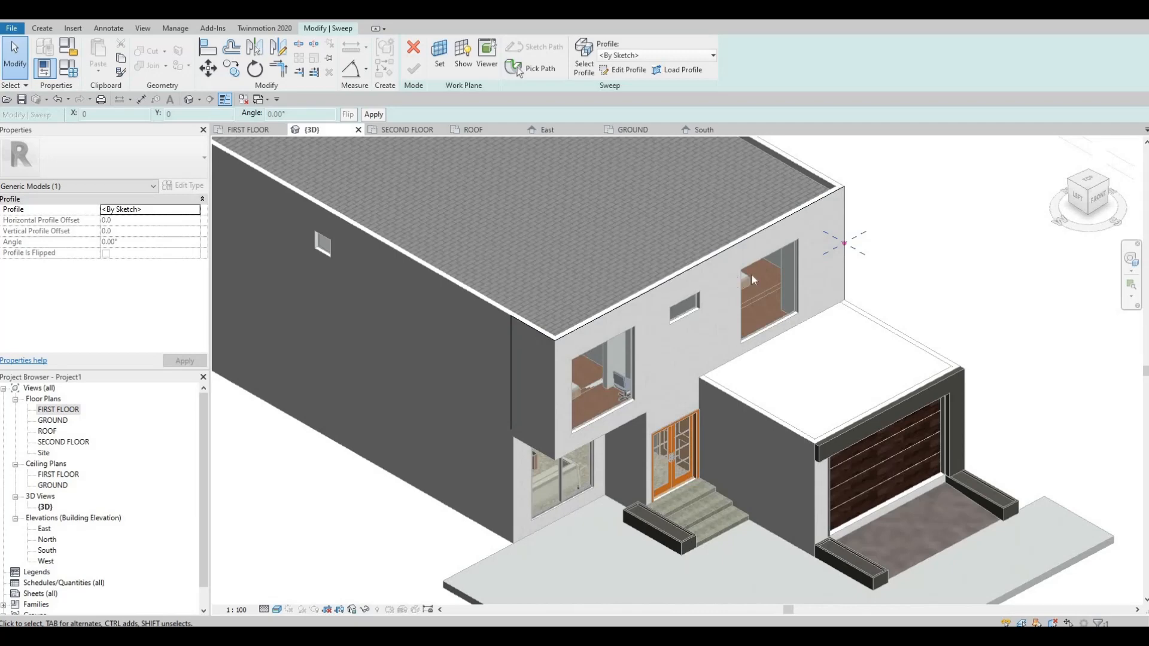
scroll(838, 261, "up", 3)
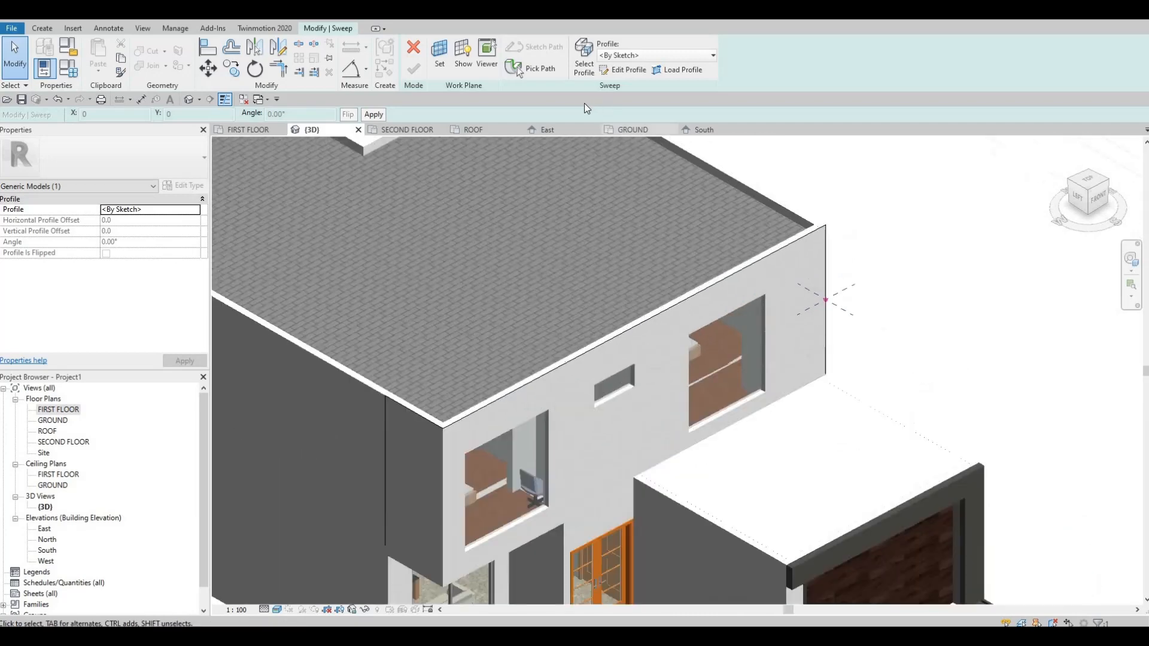
left_click(622, 70)
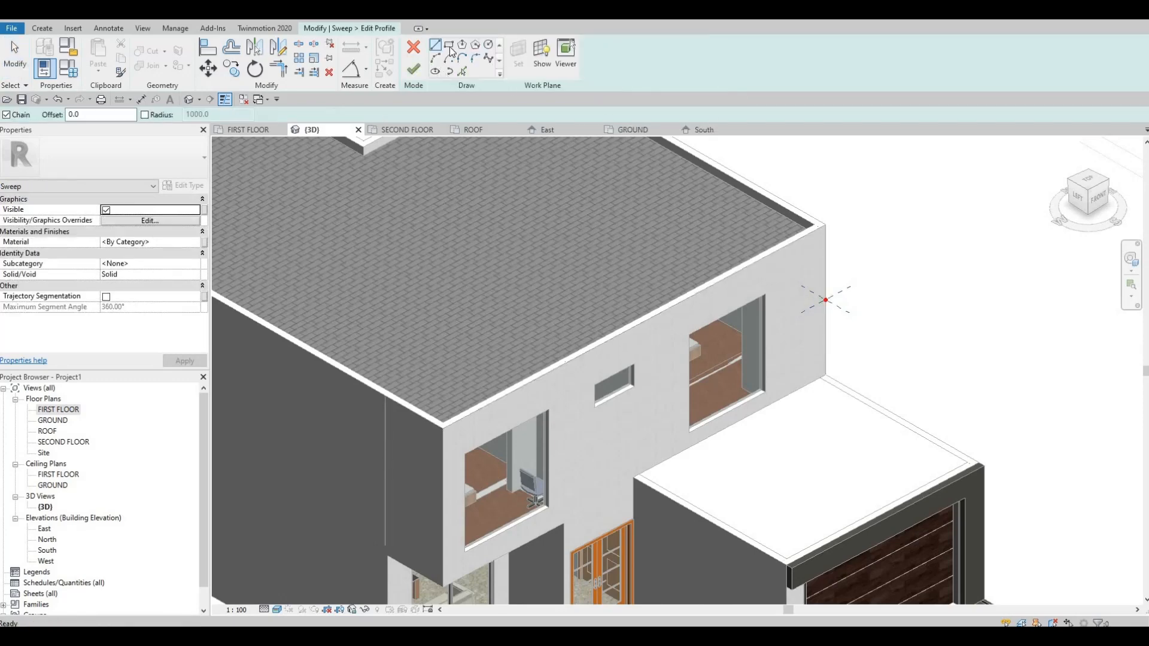
scroll(826, 299, "up", 4)
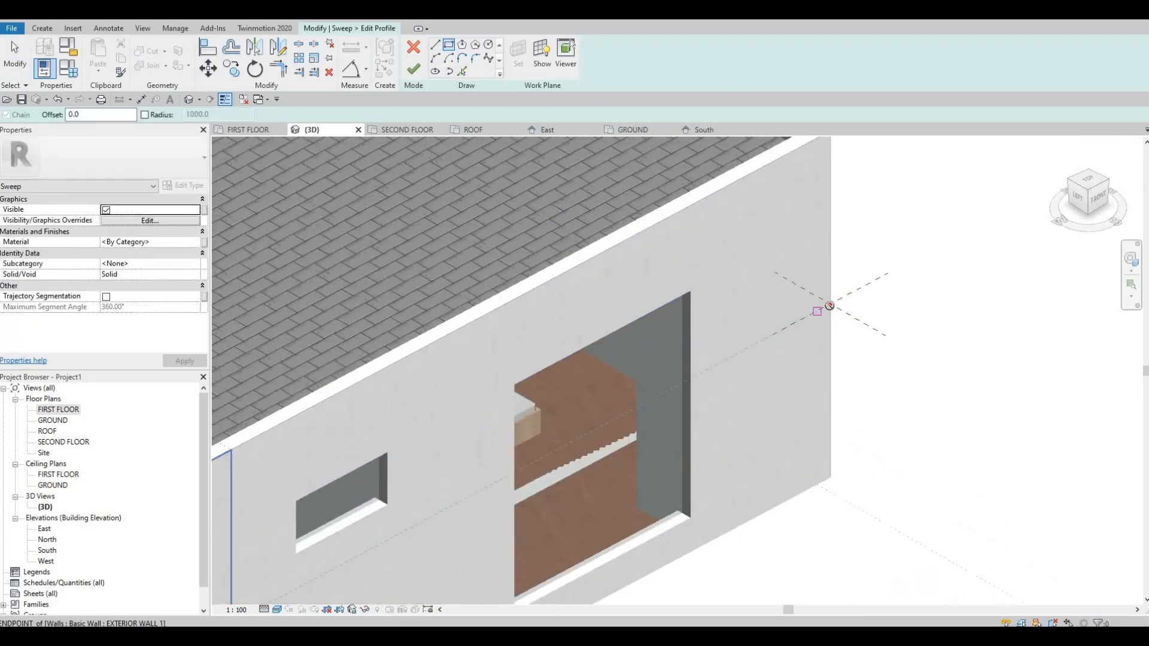
left_click(830, 304)
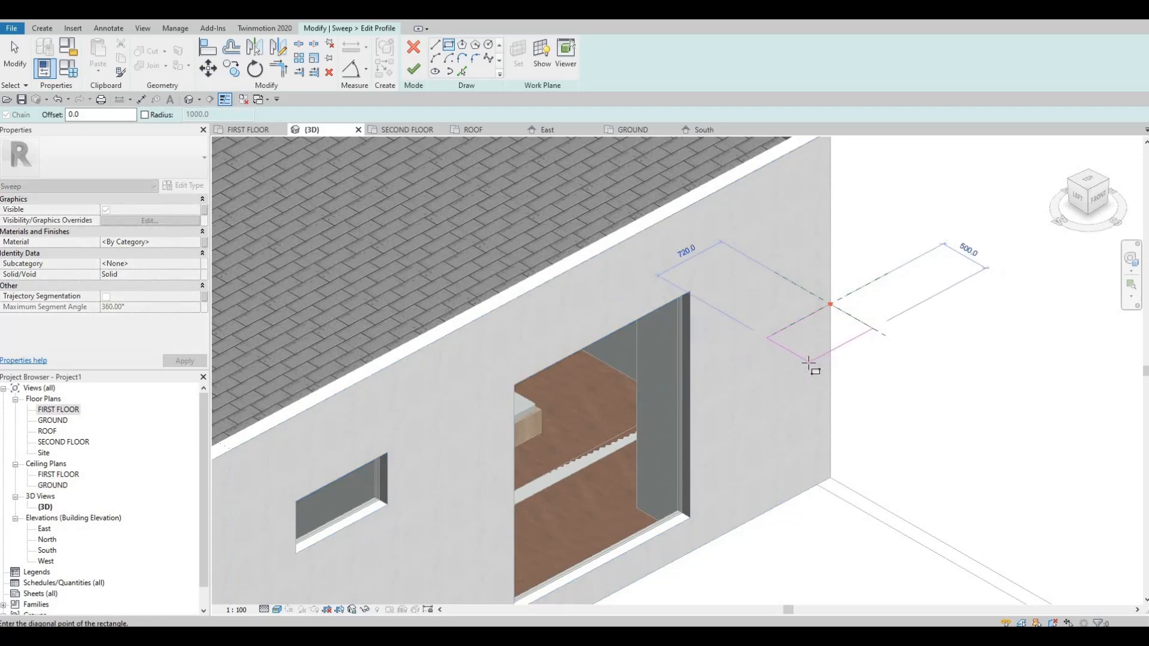
left_click(809, 363)
key("Escape")
key("Escape")
key("Escape")
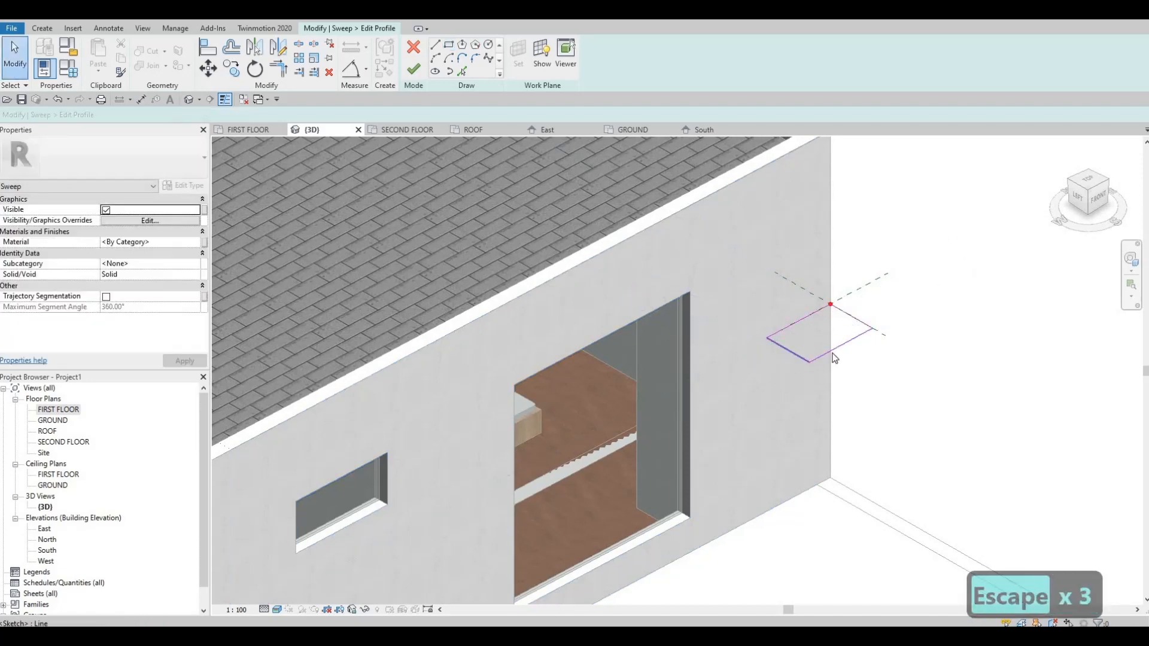
Resize the rectangular sweep profile to 500 along the front wall and 250 outward from it.
left_click(789, 352)
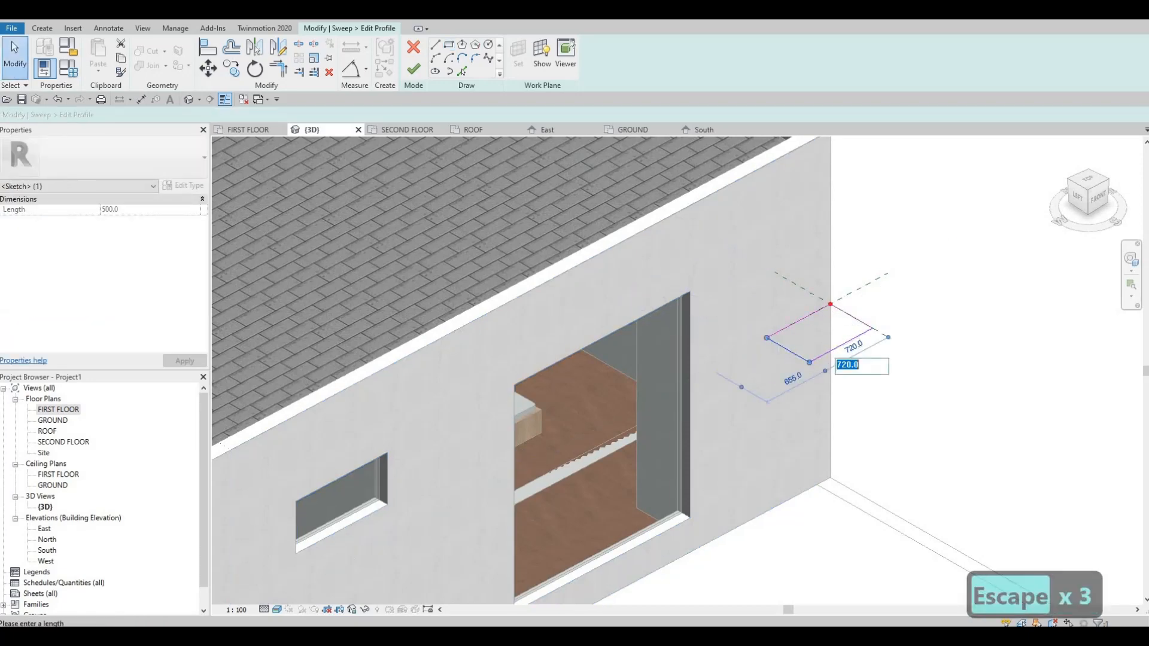
type("500")
key("Return")
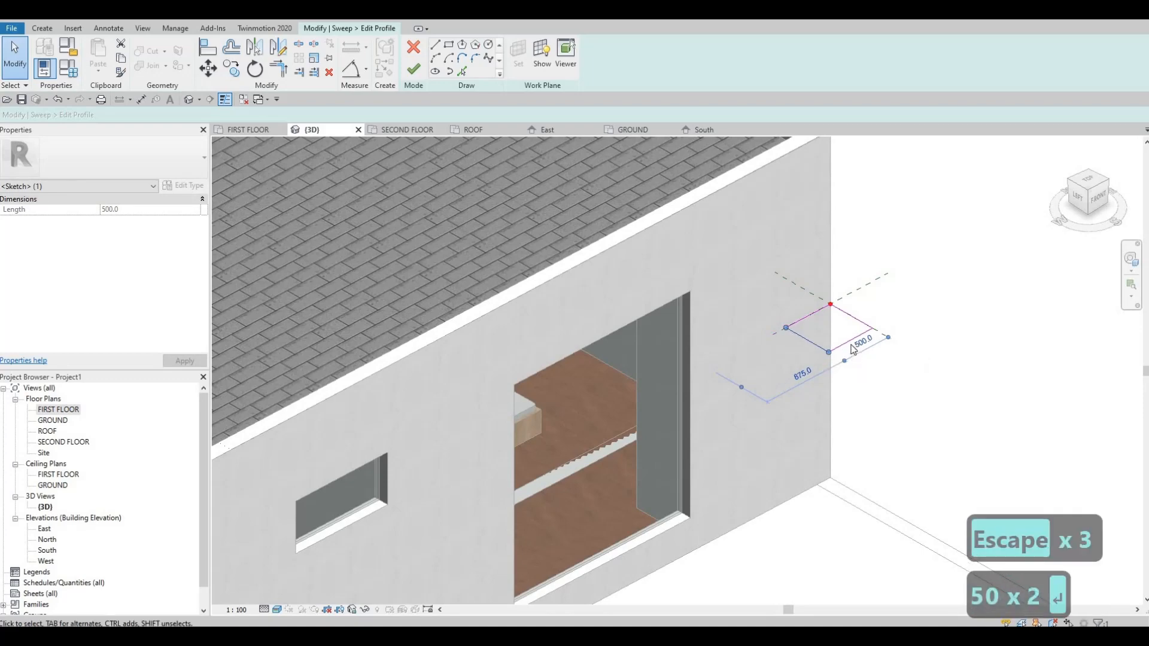
key("Escape")
left_click(850, 340)
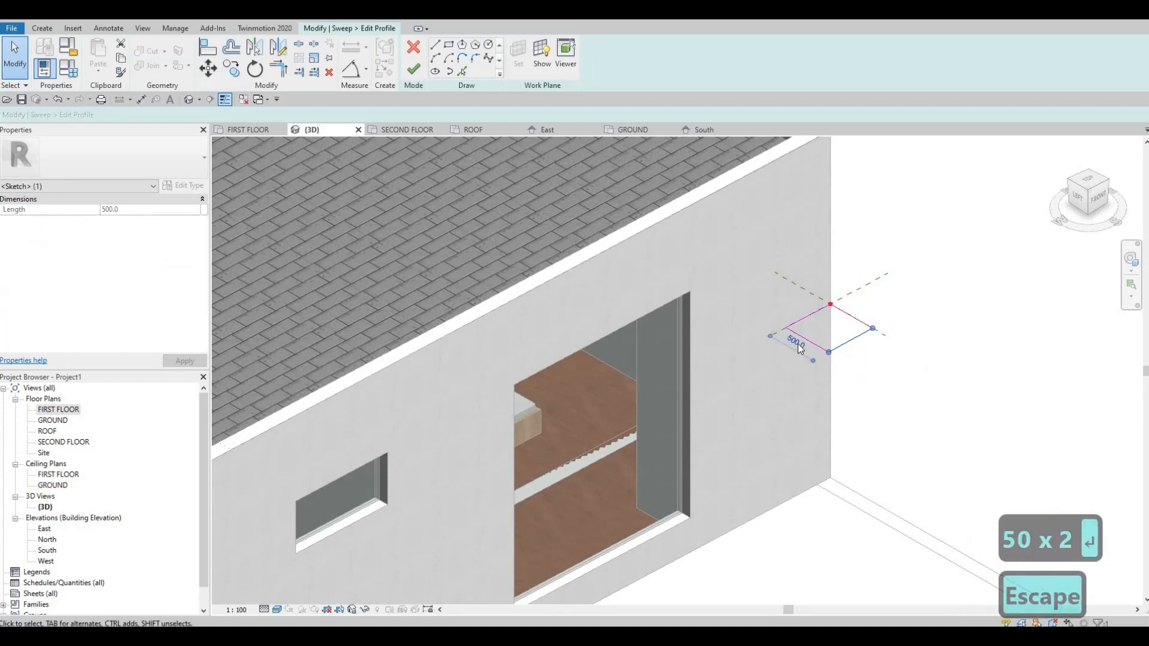
left_click(796, 343)
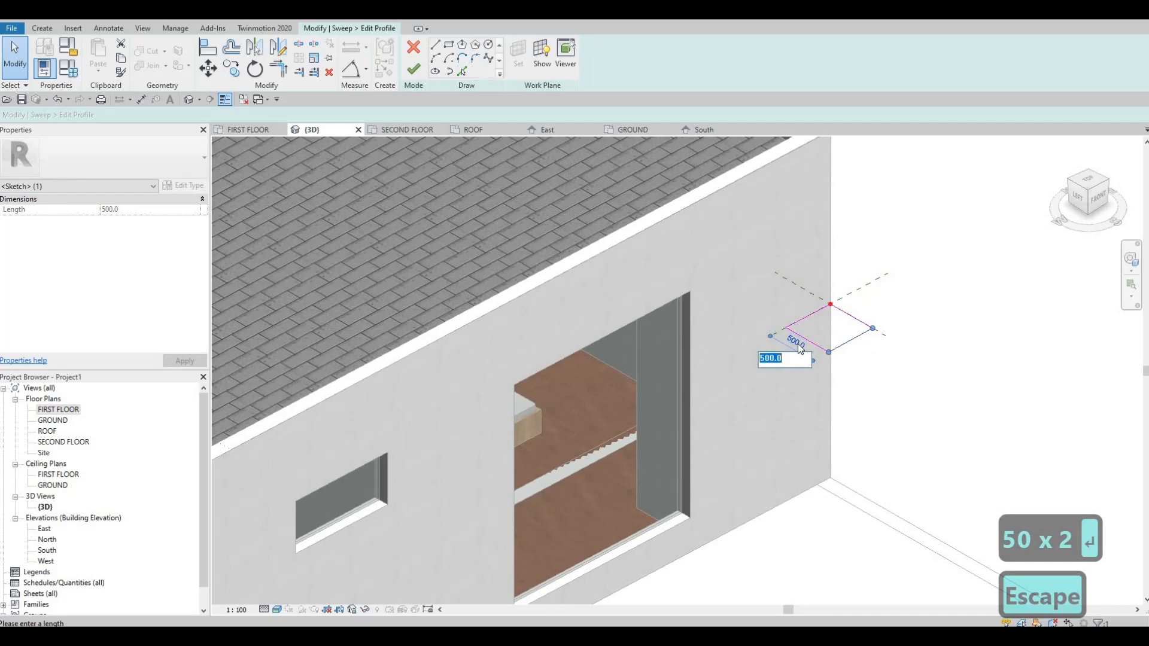
type("250")
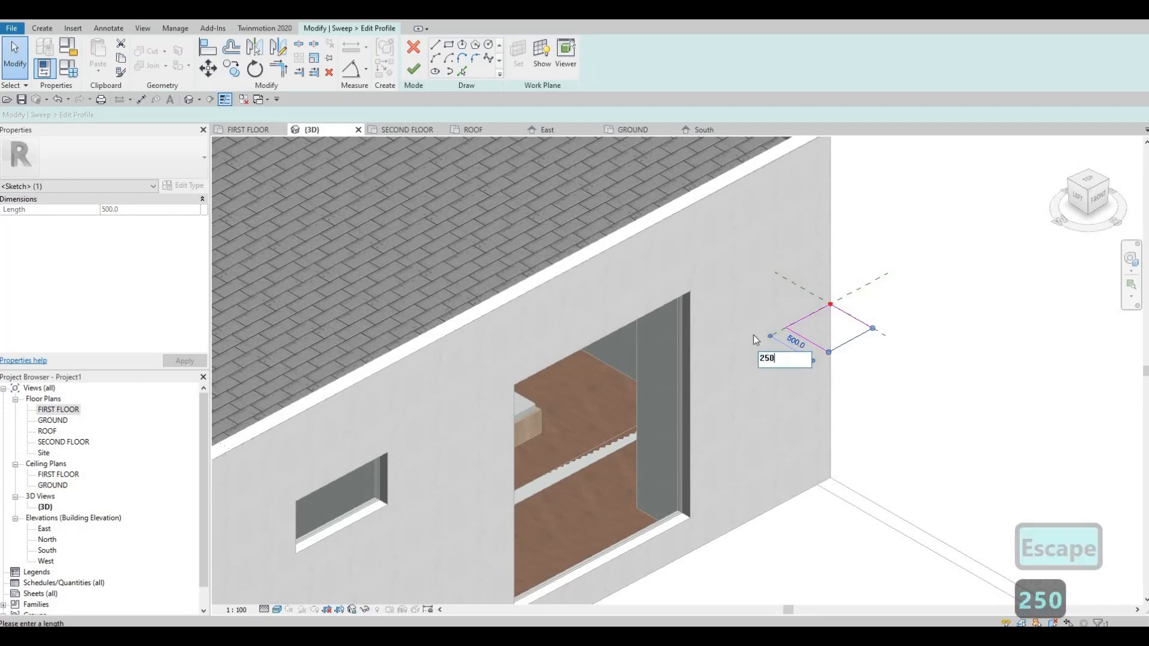
key("Return")
scroll(763, 307, "up", 2)
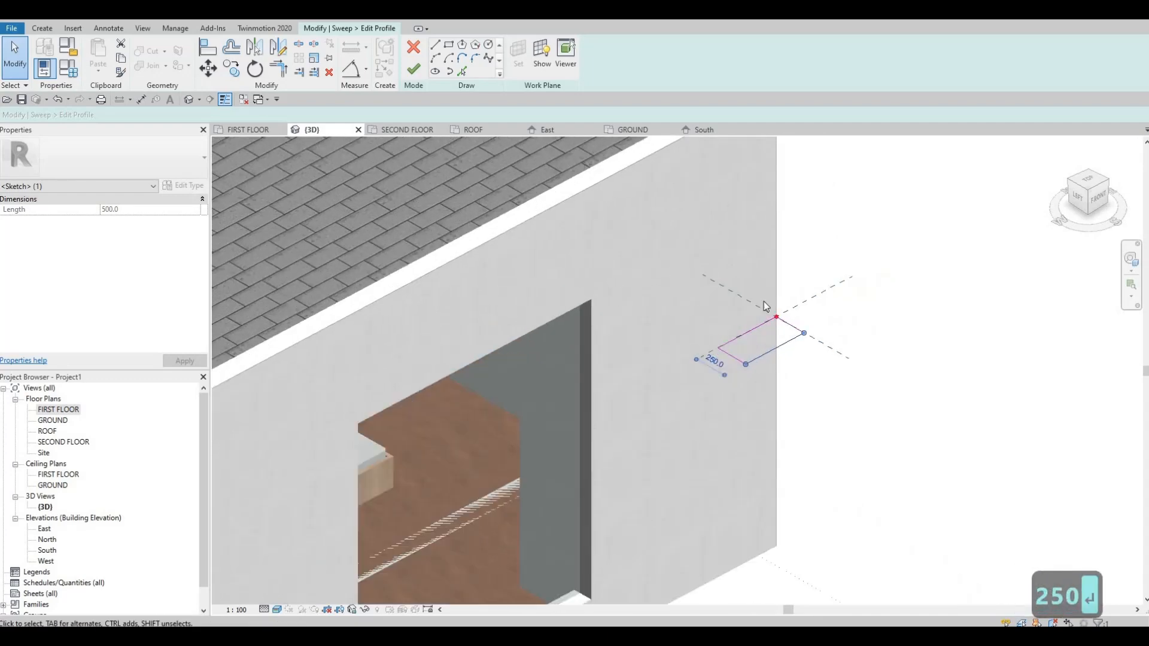
key("Escape")
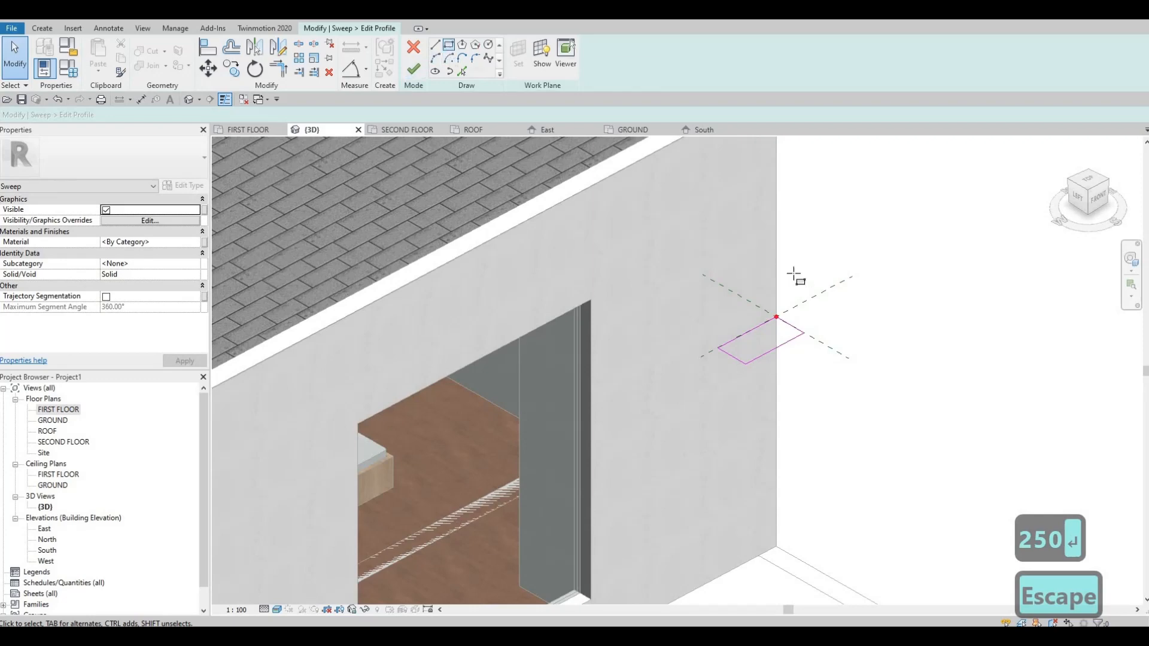
scroll(810, 389, "up", 3)
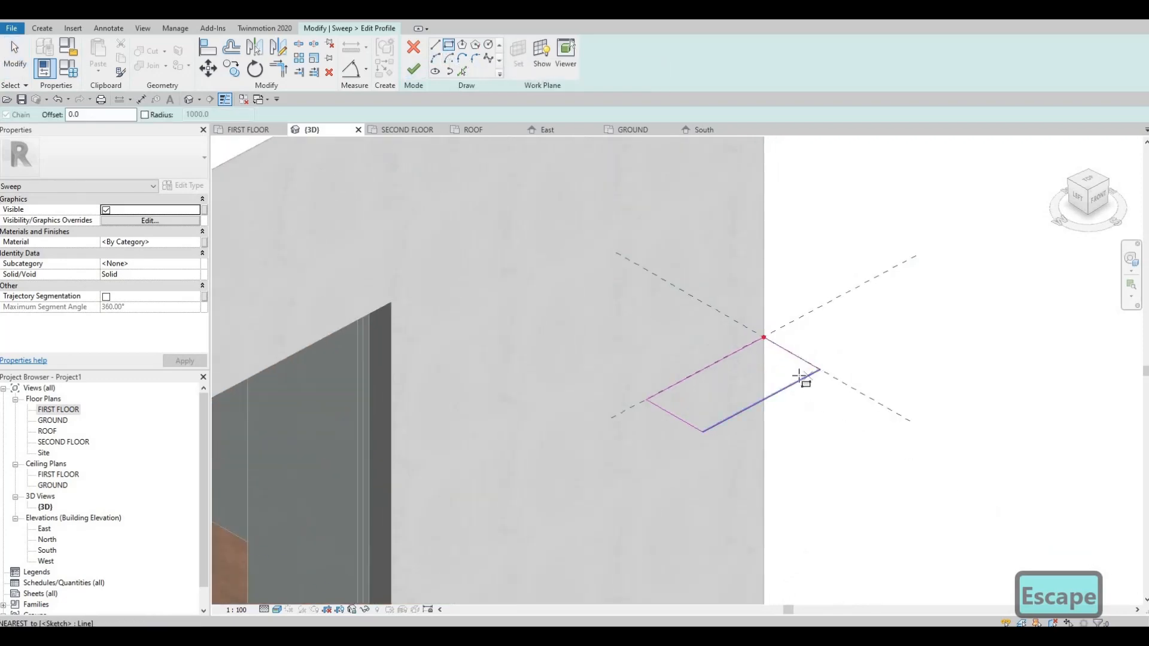
Sketch a small rectangle about 20 deep against the profile's outer long edge near the corner and delete its side overlapping that edge.
left_click(796, 380)
left_click(784, 390)
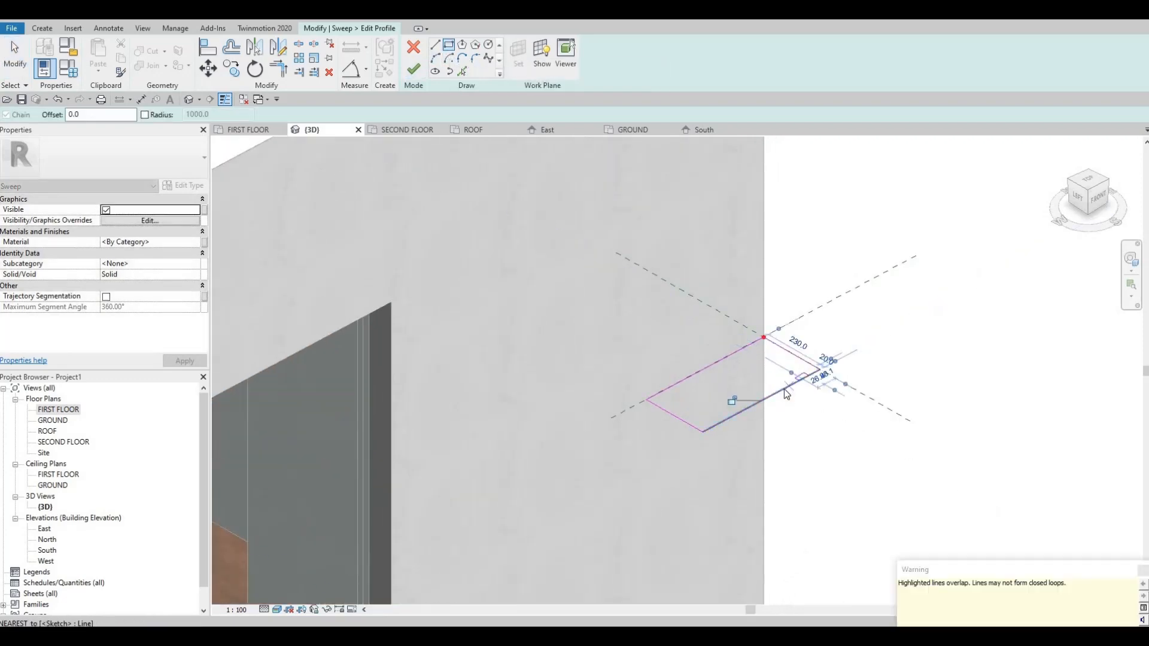
key("Escape")
key("Escape")
scroll(792, 386, "up", 1)
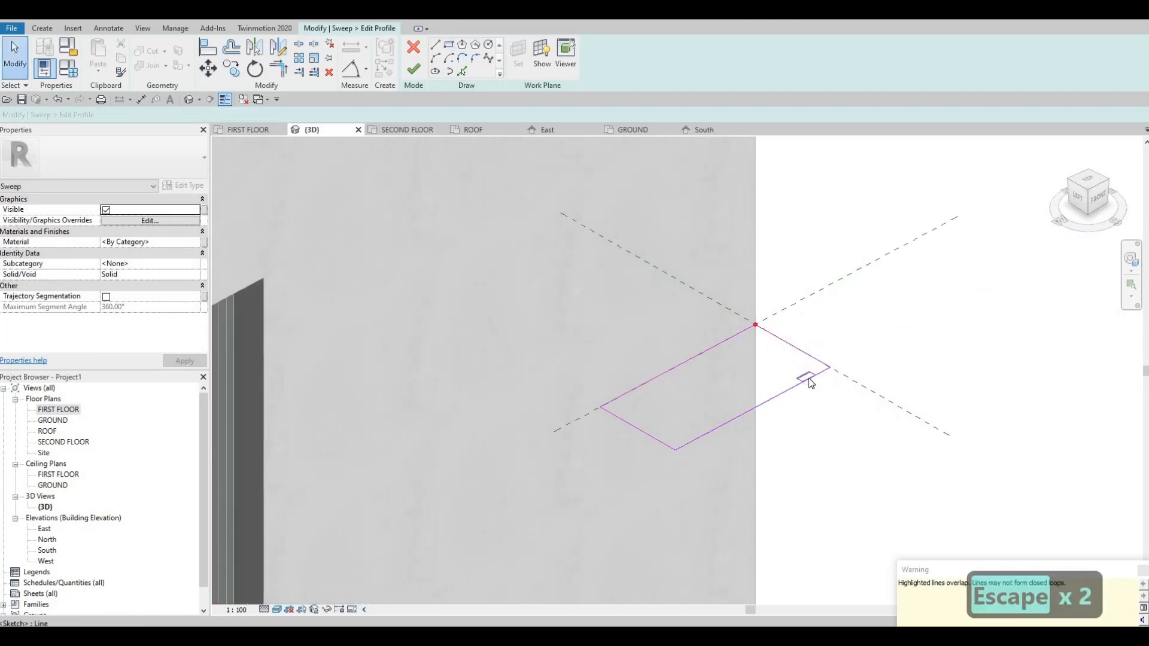
key("Escape")
key("Escape")
scroll(813, 385, "up", 2)
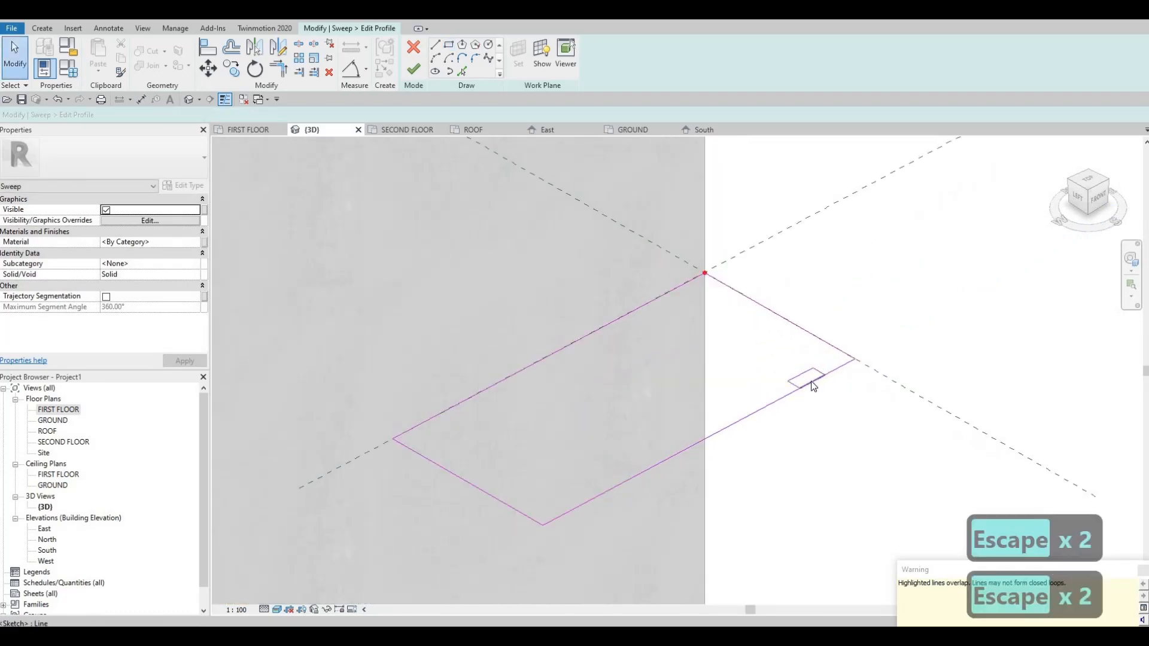
left_click(812, 386)
key("Delete")
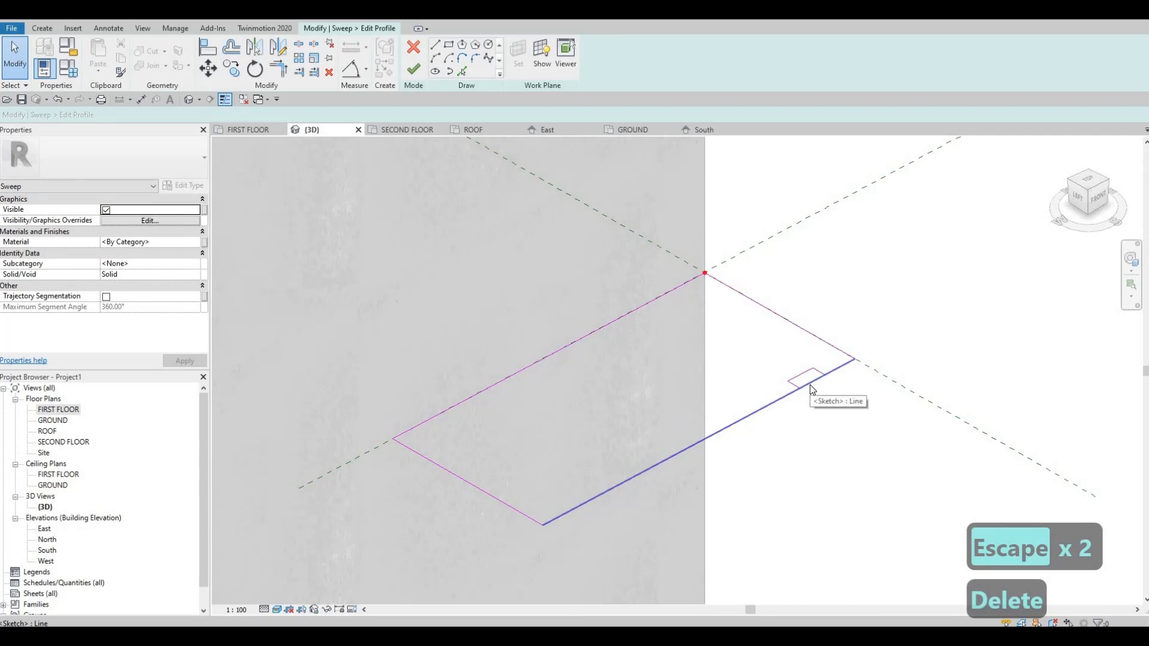
Split the profile's outer edge inside the small rectangle and trim both parts to its sides to form a stepped notch.
key("s")
key("l")
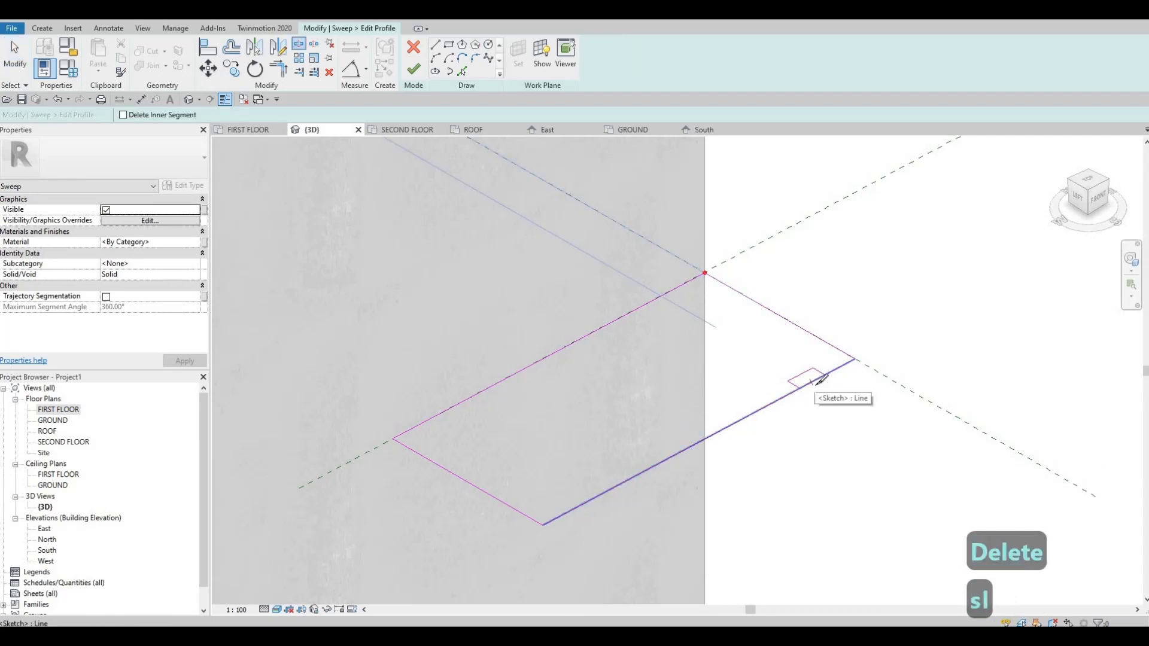
left_click(810, 383)
key("Escape")
key("Escape")
key("t")
key("r")
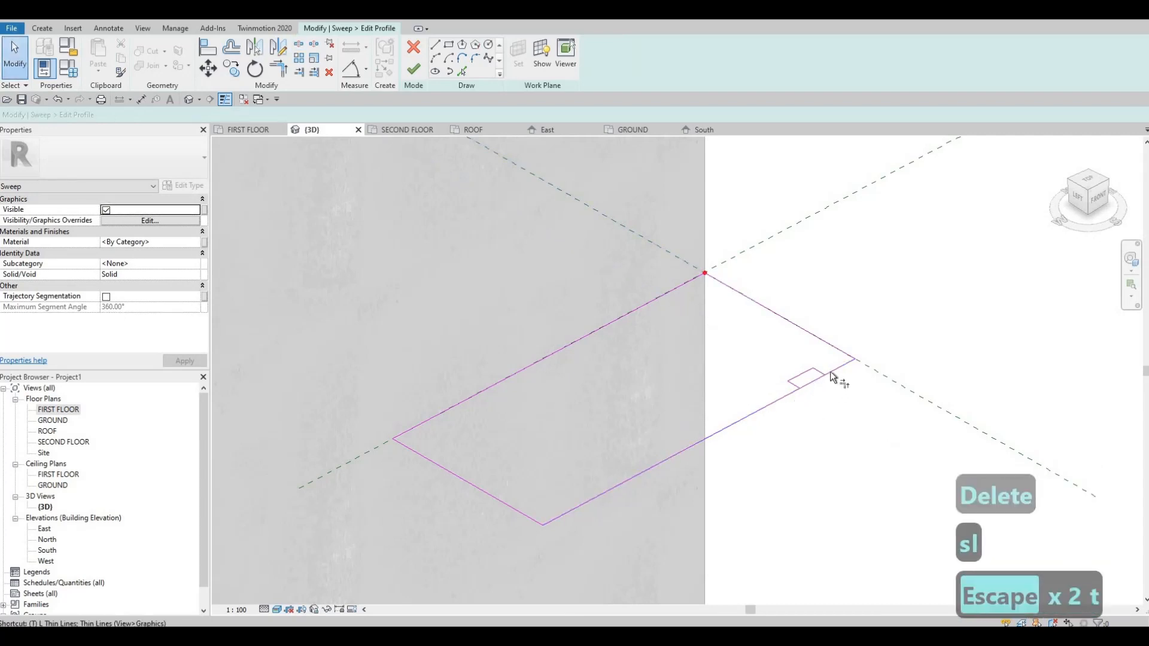
left_click(829, 372)
left_click(820, 373)
left_click(796, 385)
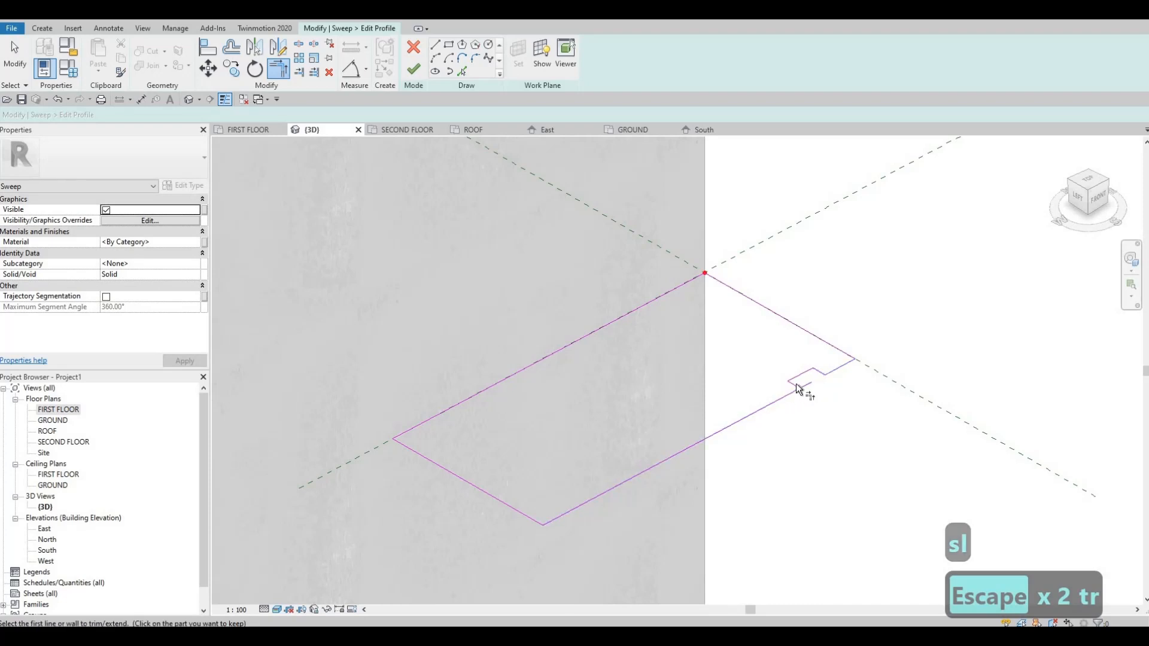
scroll(630, 389, "down", 5)
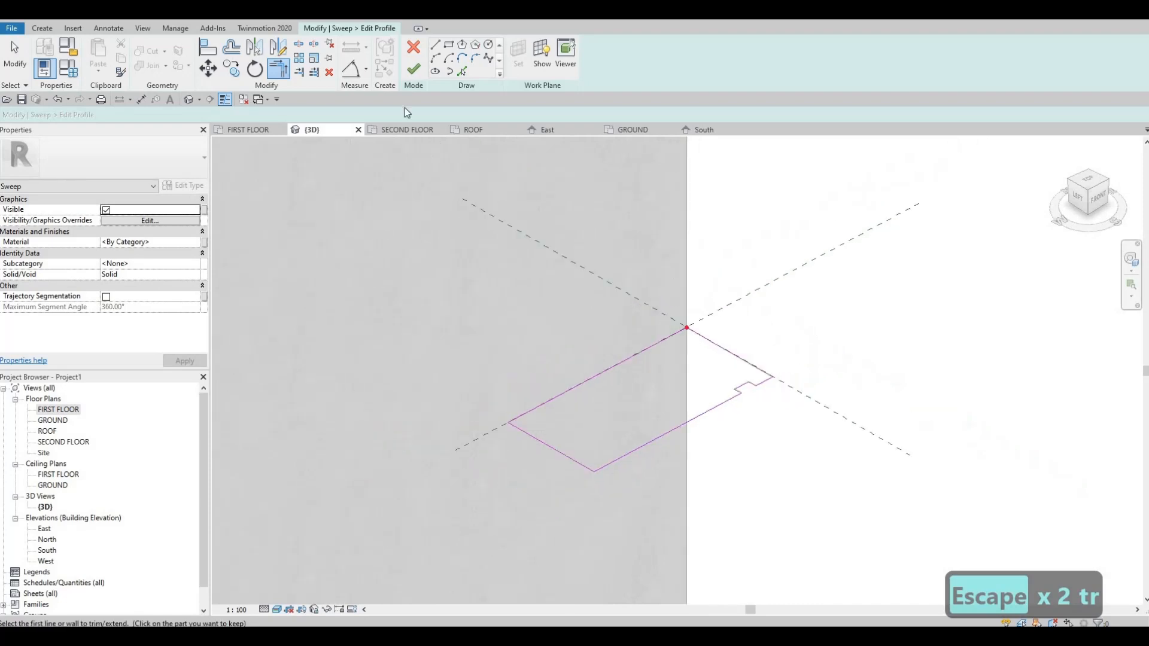
Finish the notched profile and complete the sweep along the upper facade's edges.
left_click(413, 69)
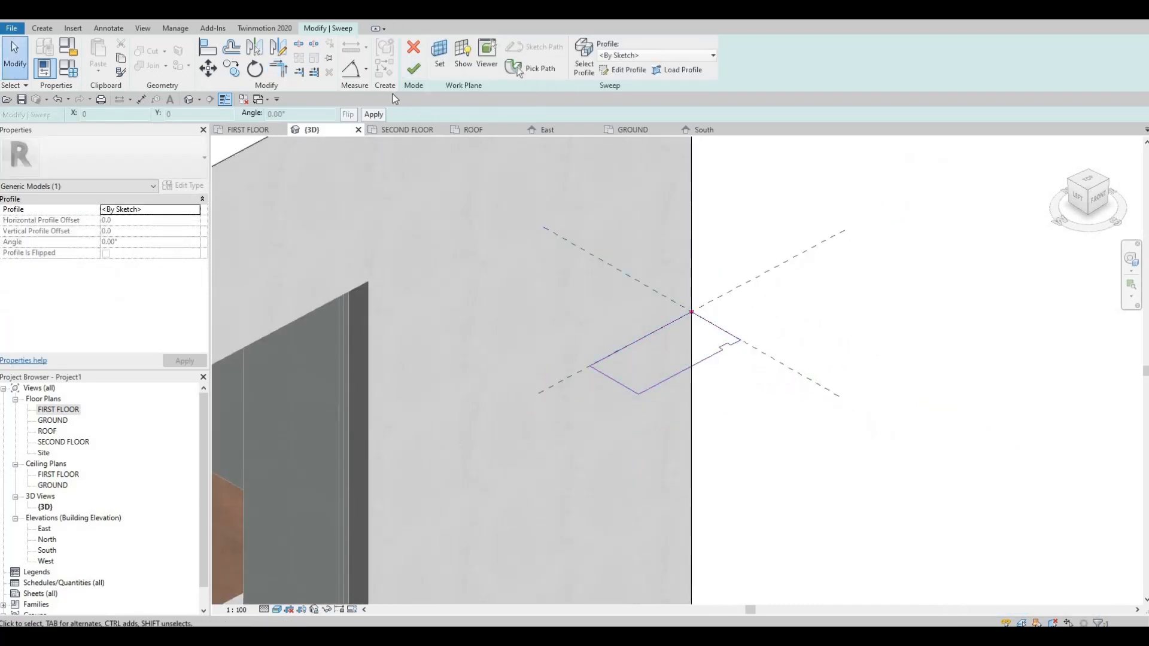
scroll(611, 242, "down", 3)
left_click(413, 68)
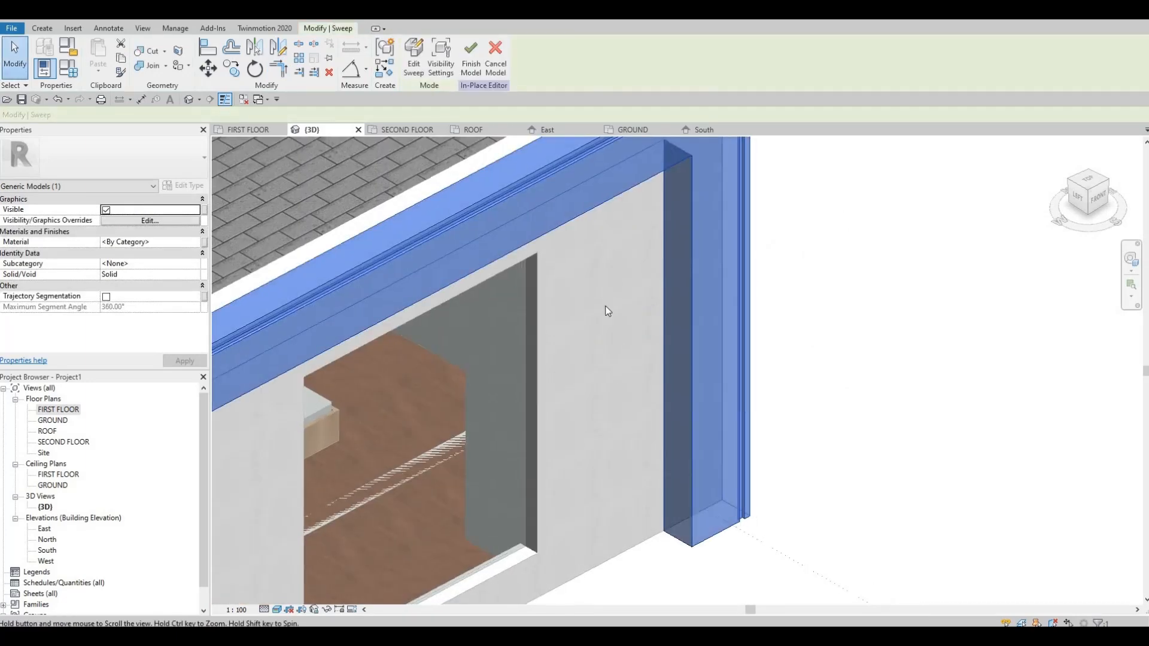
Assign the PAINT 11 material to the new sweep and finish the in-place model.
scroll(605, 311, "down", 4)
middle_click_drag(627, 336, 465, 69, "shift")
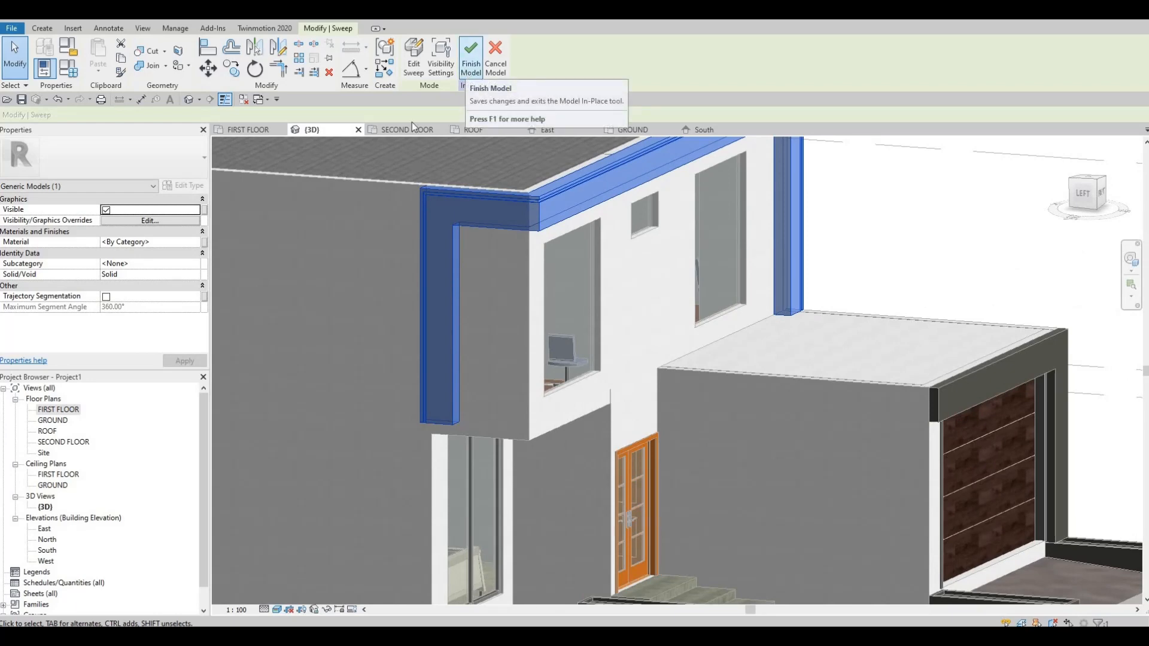
left_click(184, 243)
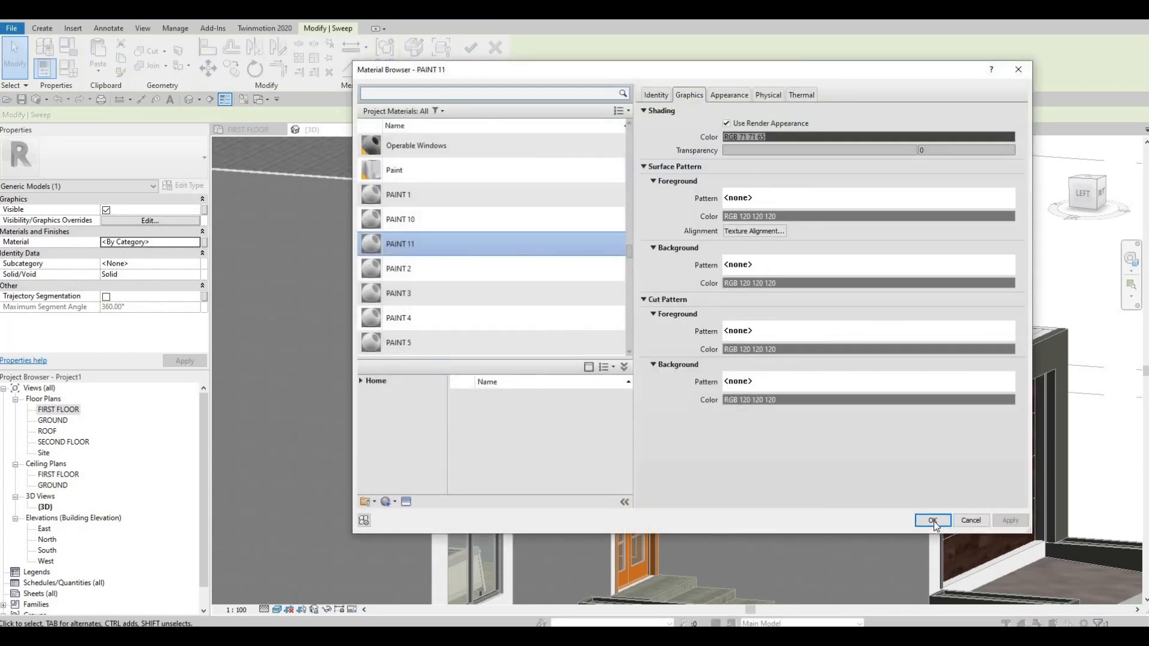
key("Return")
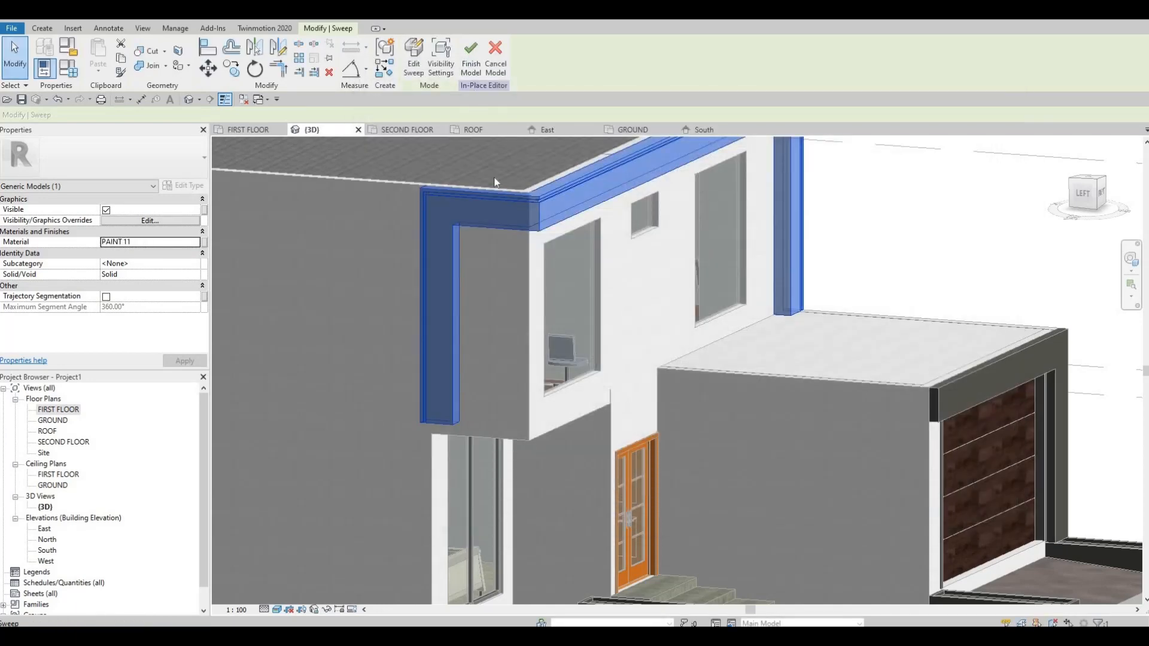
left_click(471, 57)
key("Escape")
key("Escape")
key("Escape")
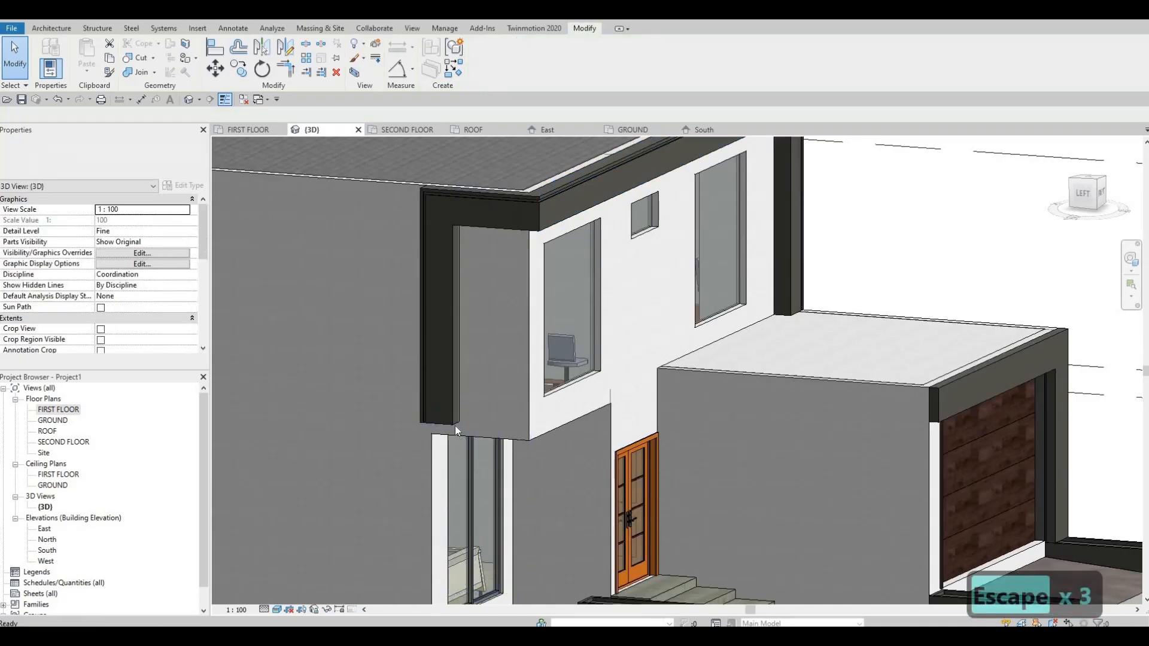
Reopen the upper-floor frame's in-place model and its sweep for path editing.
left_click(443, 422)
middle_click_drag(442, 422, 464, 398, "shift")
scroll(411, 379, "down", 3)
left_click(483, 73)
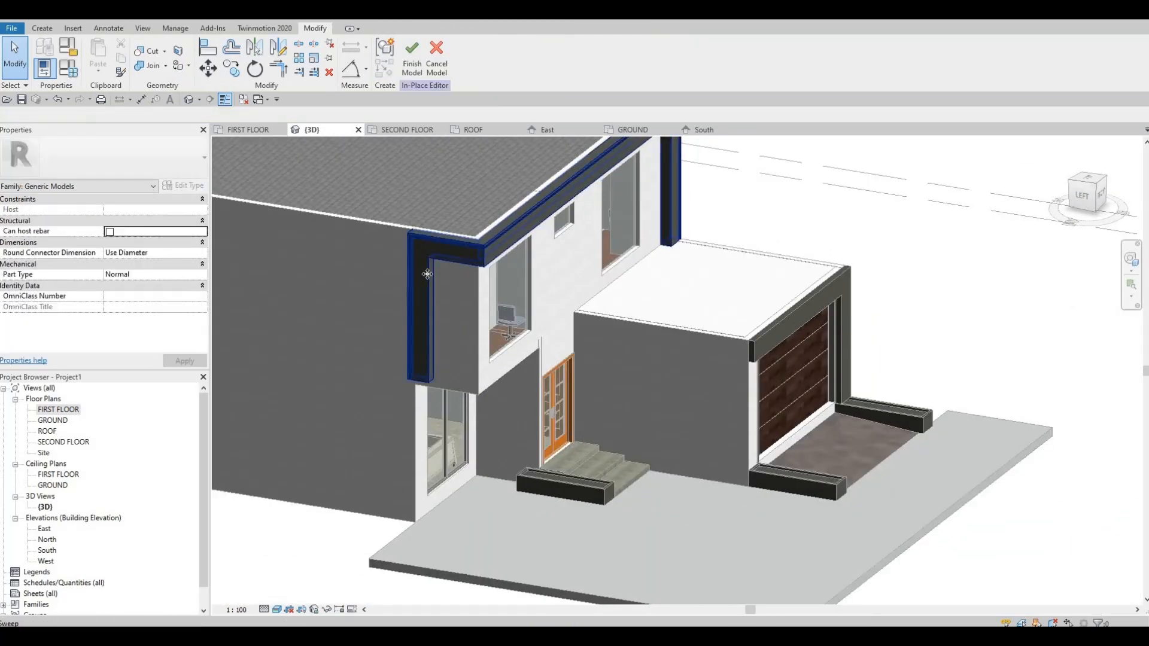
left_click(428, 271)
left_click(414, 58)
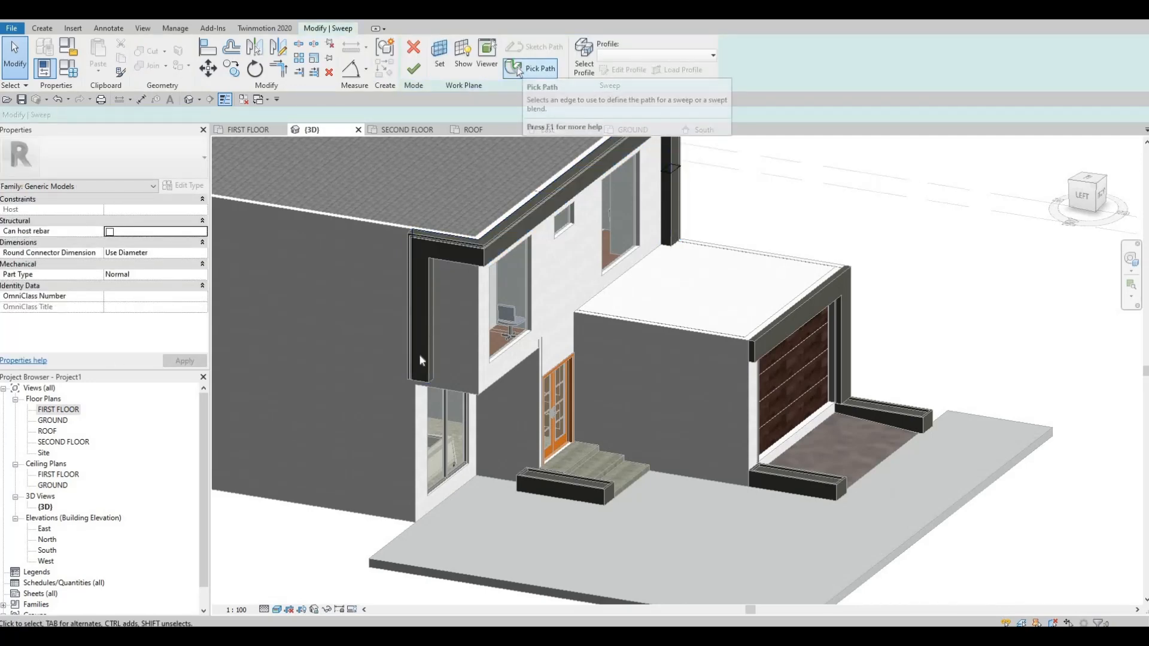
left_click(519, 70)
Lengthen the side wall's vertical path line to about 3600, down to the projecting volume's bottom edge, and finish the path, sweep and model.
middle_click_drag(447, 328, 522, 295, "shift")
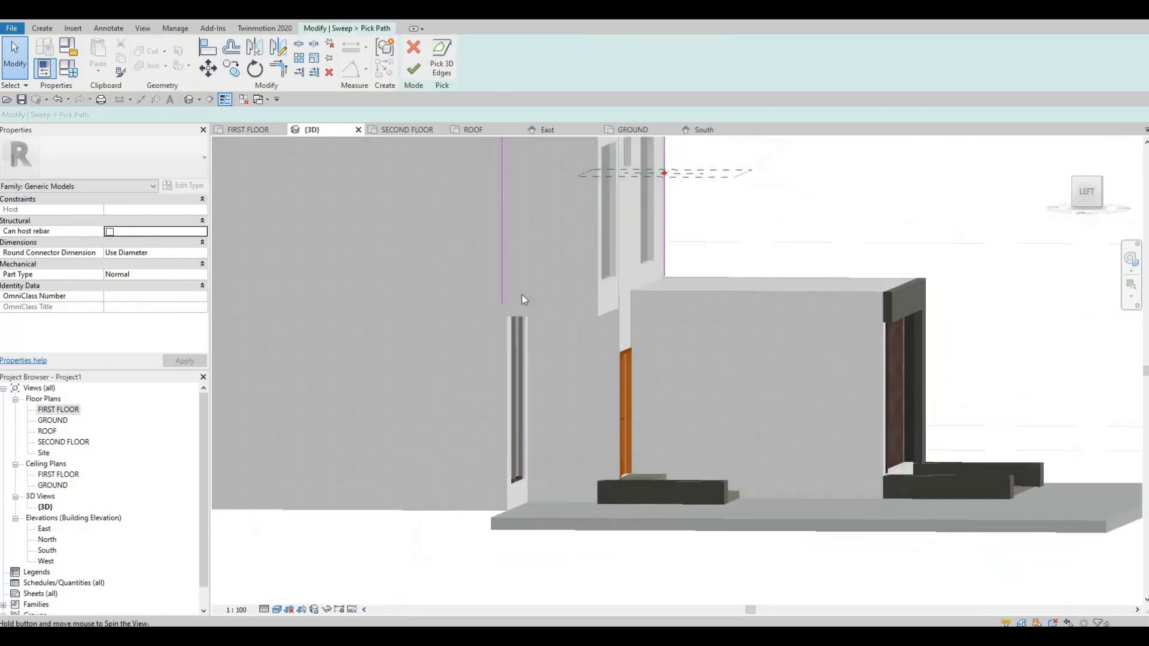
left_click(522, 308)
scroll(523, 307, "up", 2)
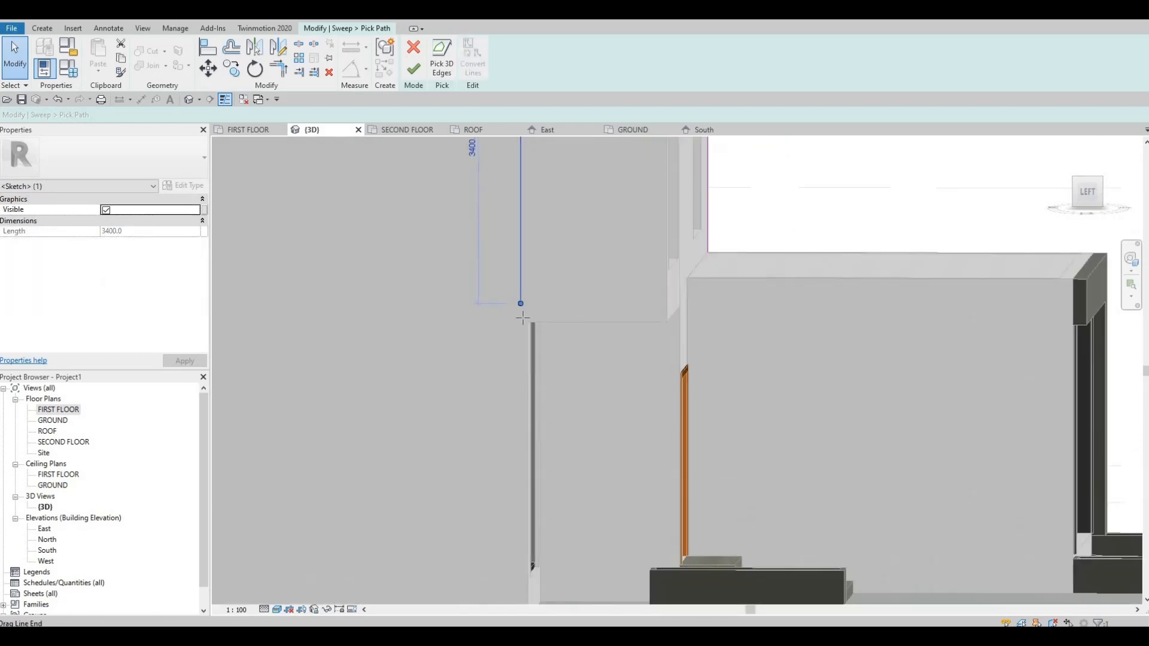
left_click(532, 350)
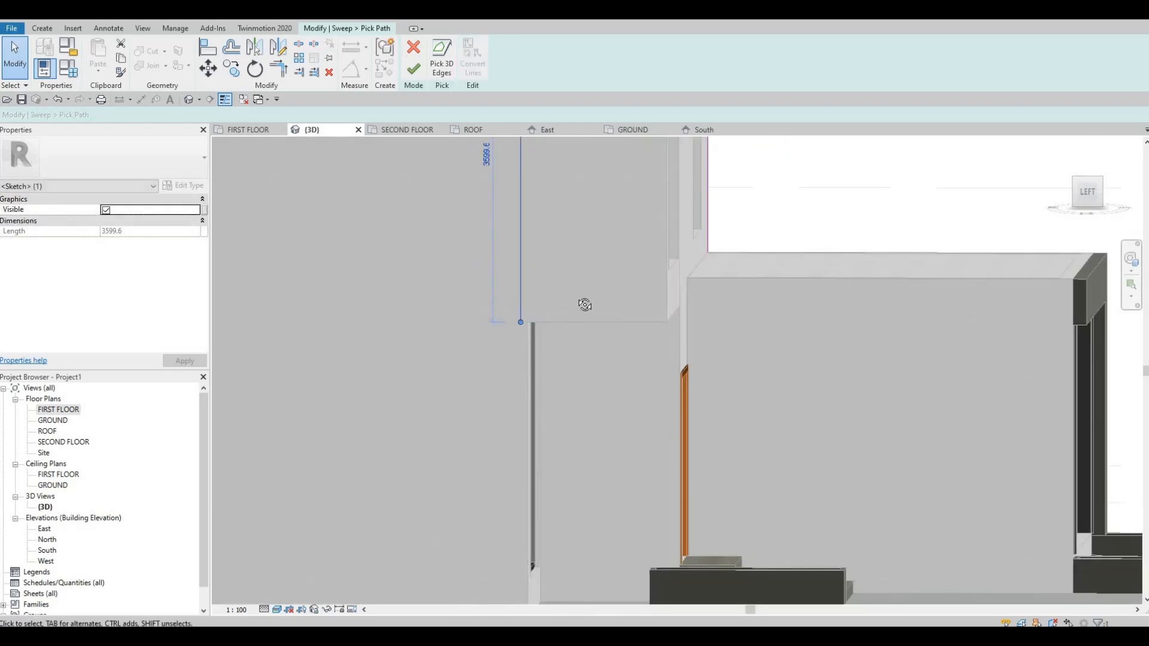
scroll(562, 325, "up", 3)
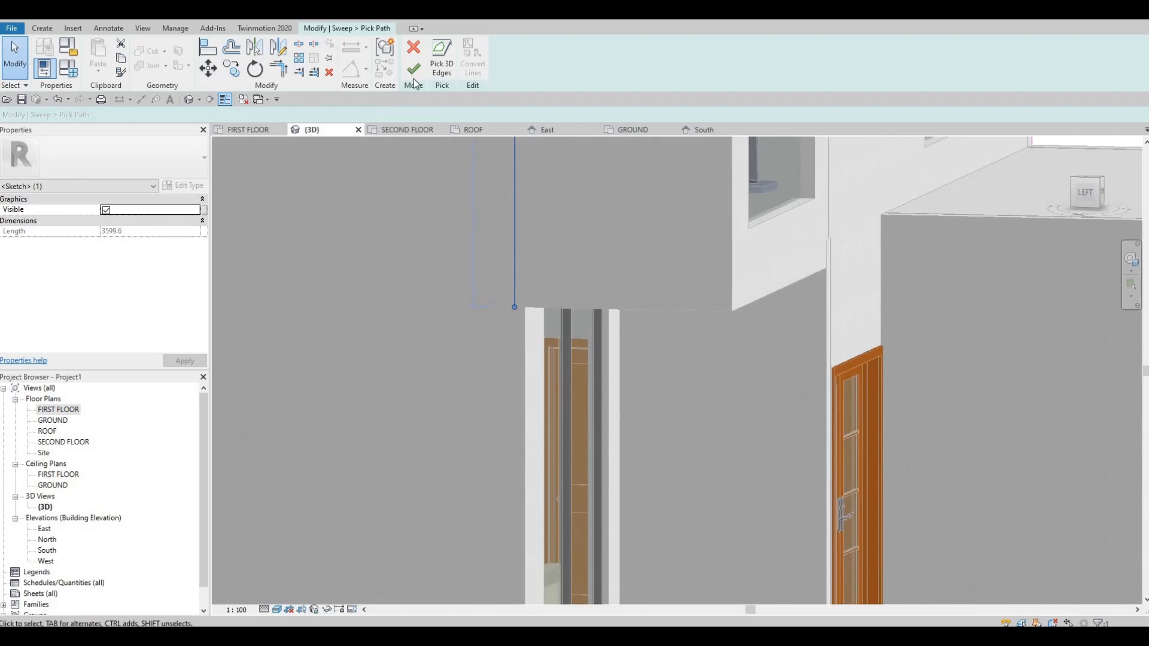
left_click(421, 71)
left_click(422, 75)
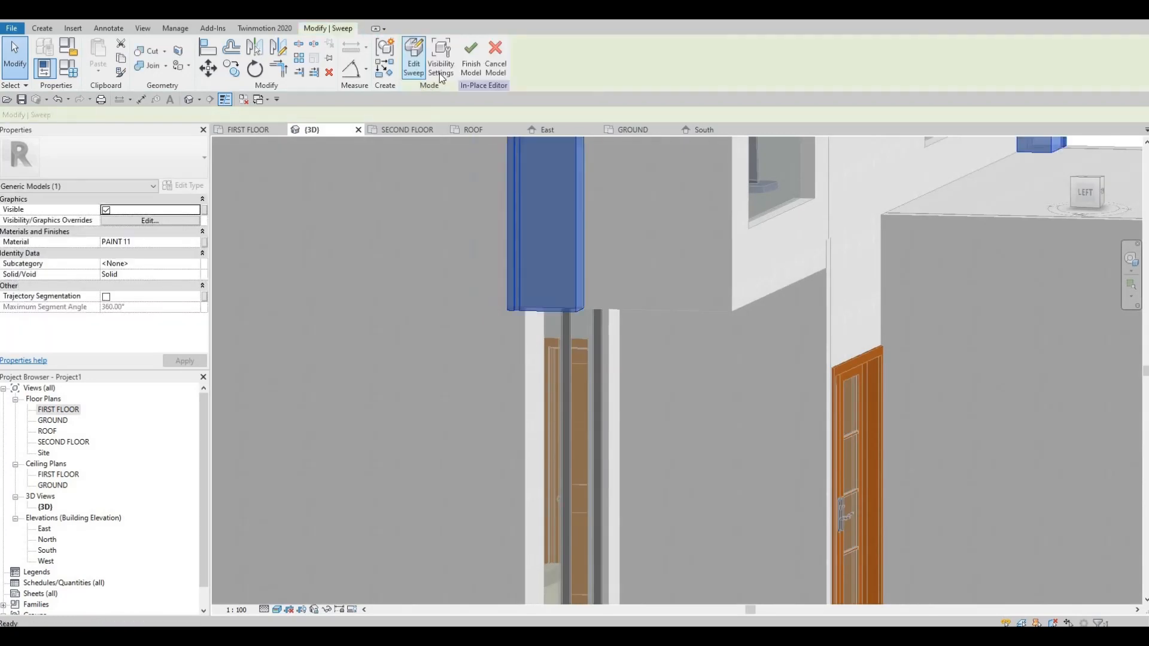
left_click(471, 59)
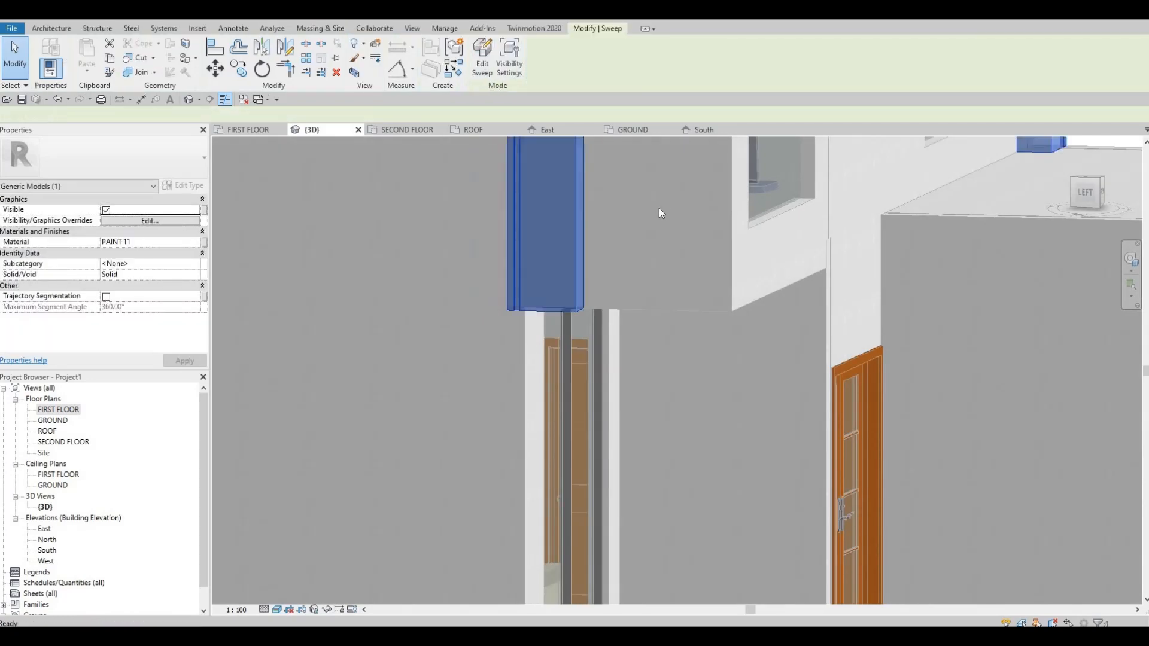
Inspect the upper-floor frame around the projecting corner from the front, the side and below.
left_click(659, 222)
scroll(659, 223, "down", 5)
middle_click_drag(634, 260, 519, 377, "shift")
middle_click_drag(677, 182, 588, 227)
scroll(588, 227, "up", 1)
middle_click_drag(448, 245, 349, 279)
scroll(520, 246, "up", 3)
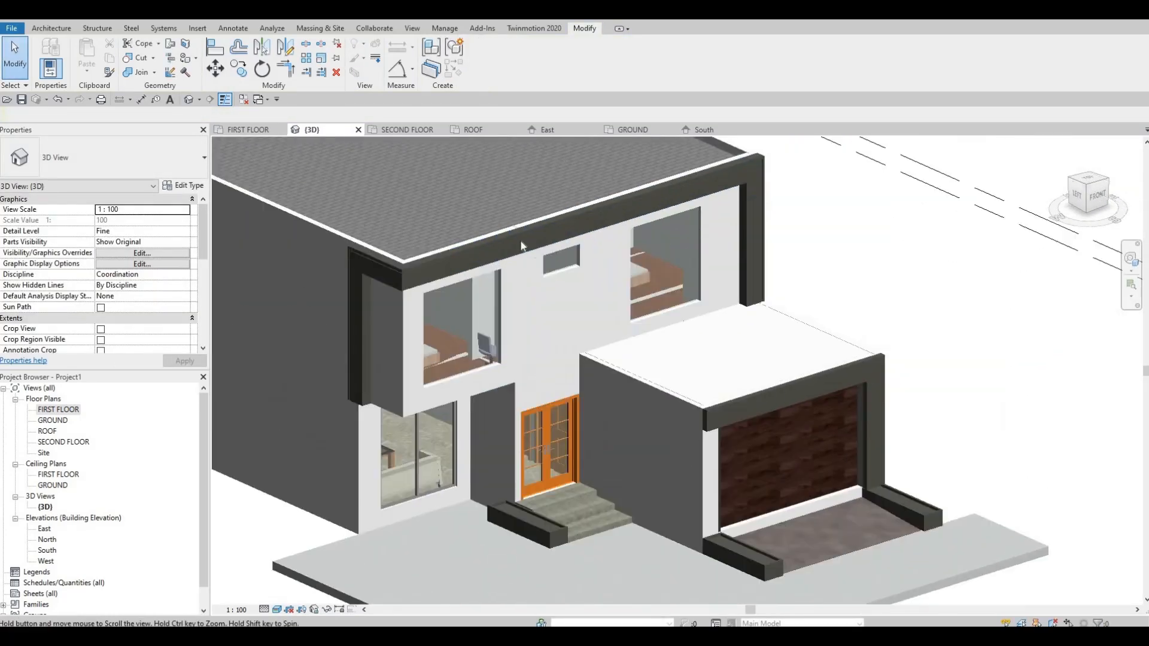
middle_click_drag(521, 246, 258, 310)
scroll(544, 262, "up", 2)
middle_click_drag(544, 262, 602, 186)
key("Escape")
scroll(469, 239, "down", 3)
middle_click_drag(337, 272, 370, 174)
scroll(368, 173, "up", 3)
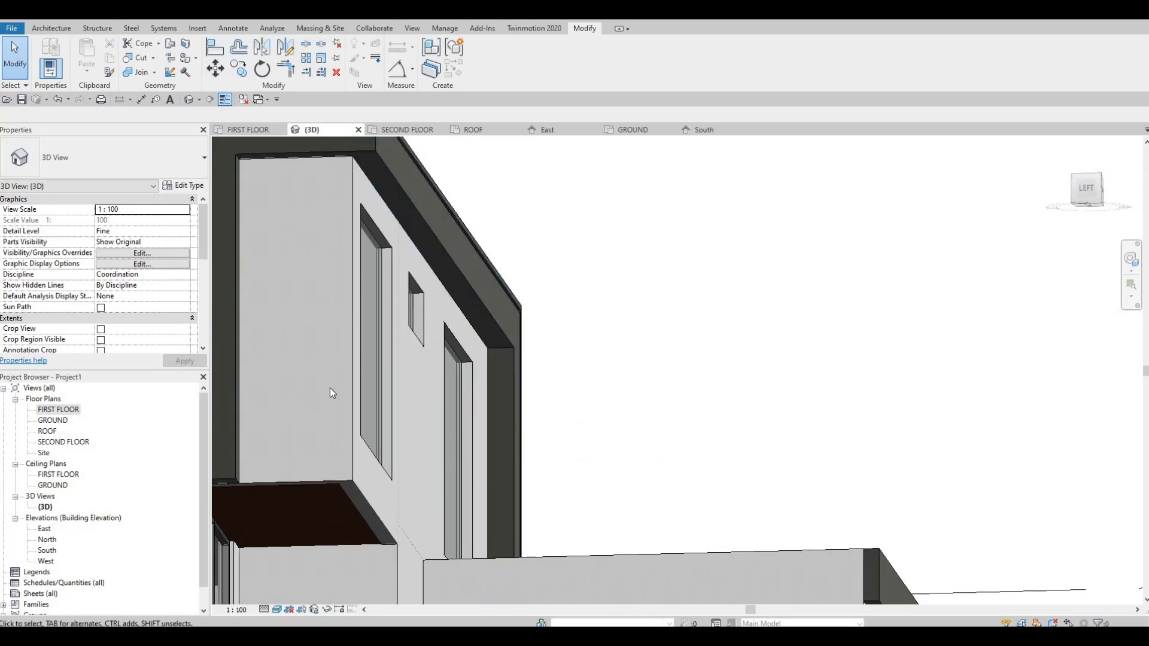
Select the projecting upper volume's side and front walls and duplicate their type as EXTERIOR WALL 3.
scroll(366, 281, "up", 1)
middle_click_drag(372, 267, 392, 407, "shift")
key("Escape")
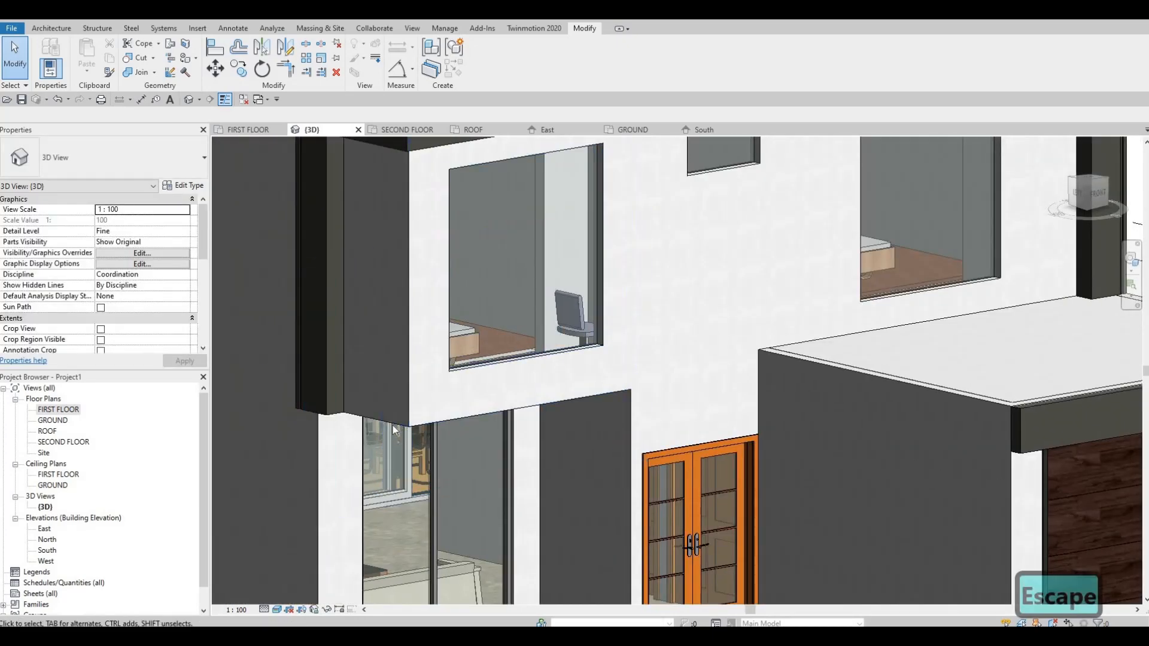
left_click(469, 424)
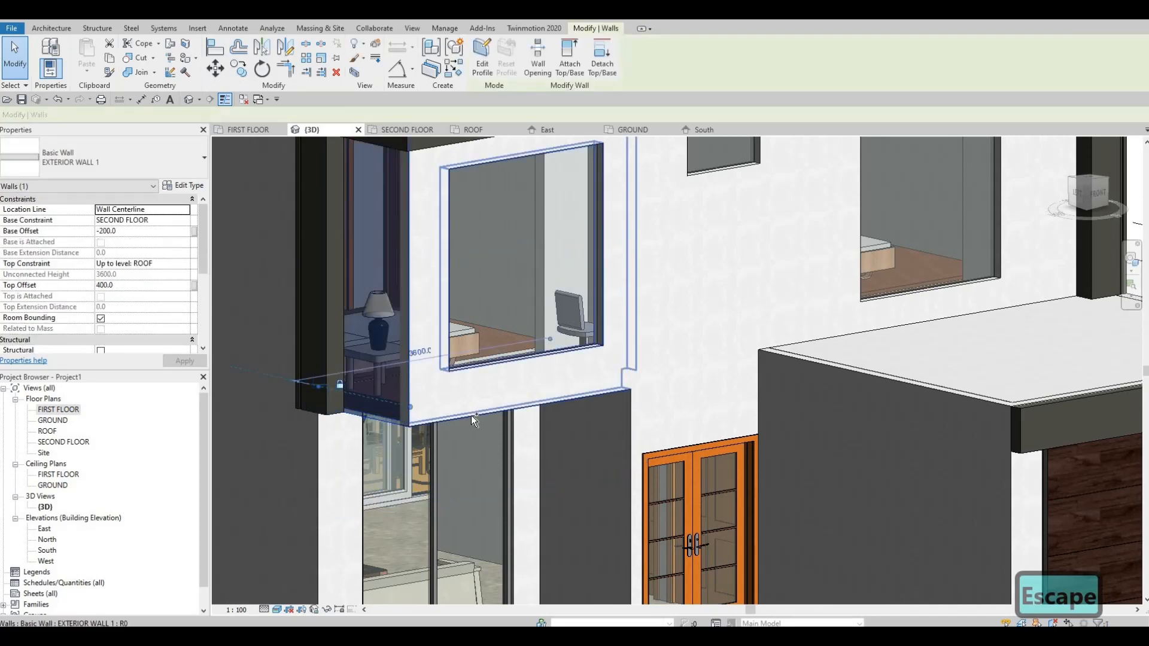
left_click(472, 415, "ctrl")
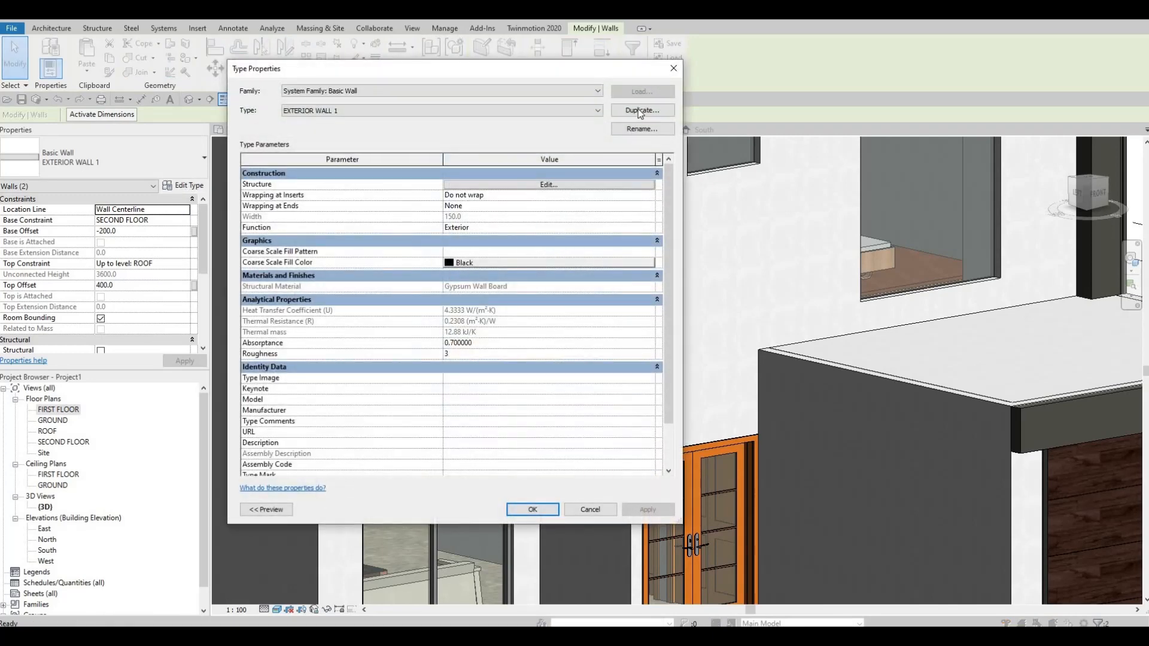
left_click(639, 111)
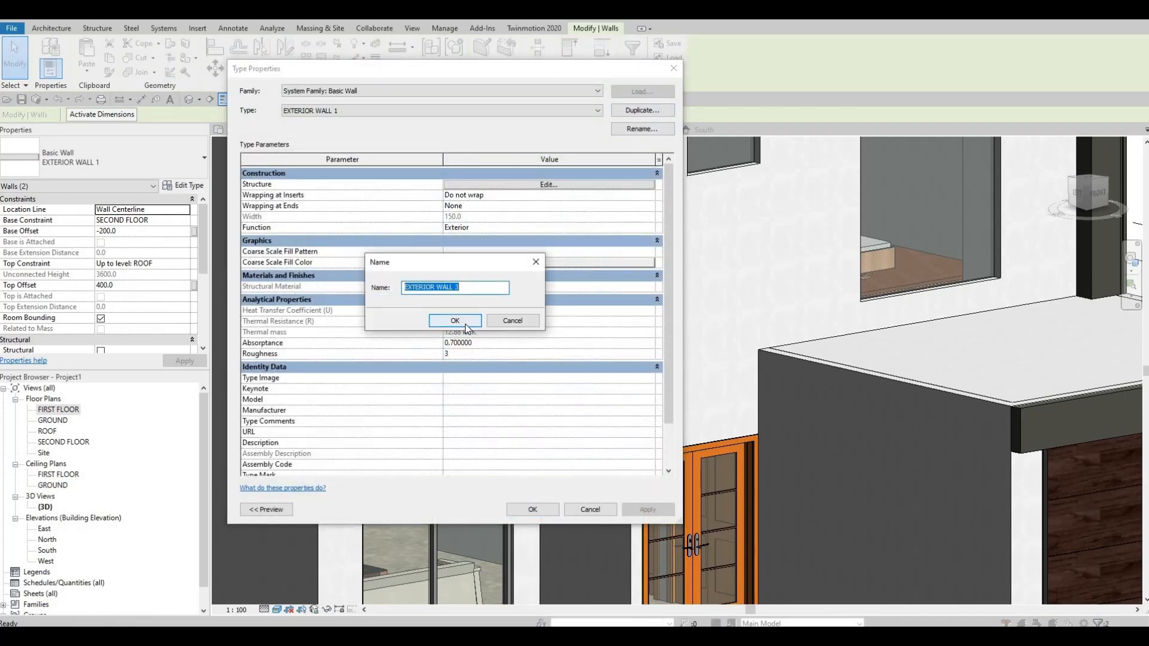
left_click(465, 322)
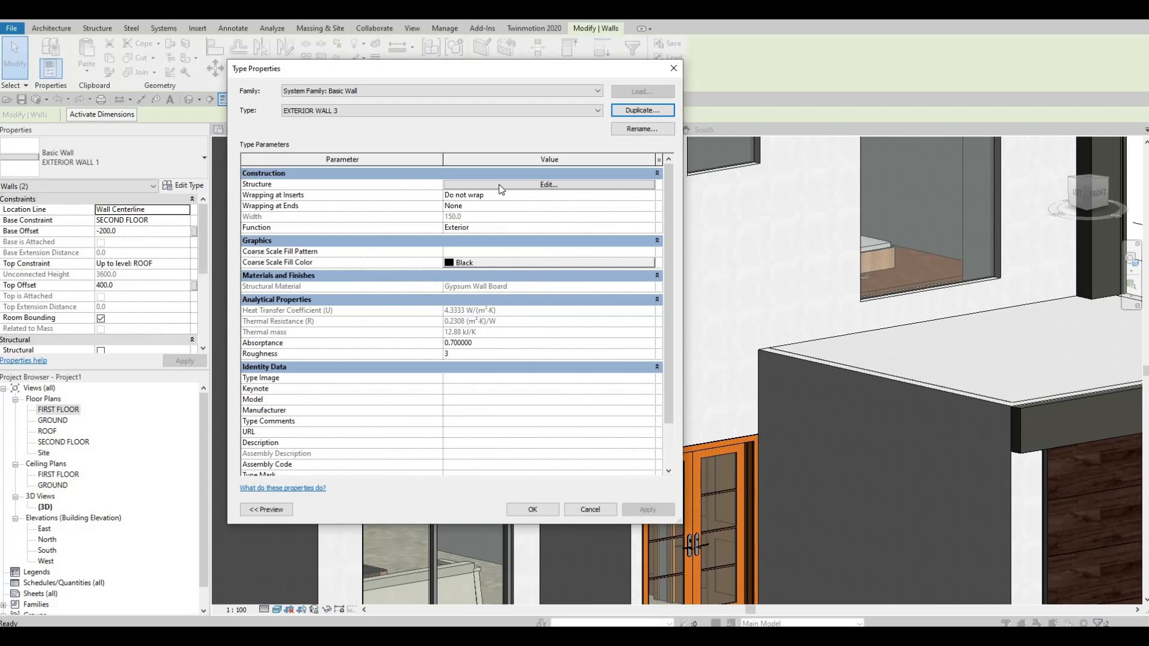
Open the structure layer's material for EXTERIOR WALL 3 and browse to the Wood category of the AEC Materials library.
left_click(500, 186)
left_click(433, 185)
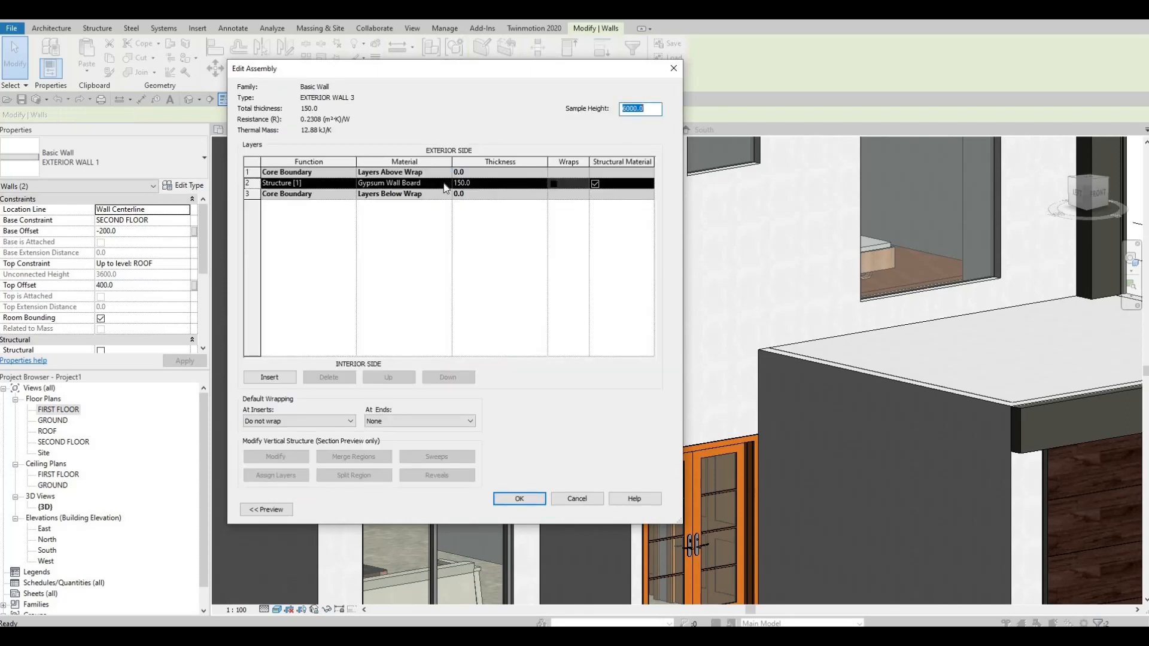
left_click(447, 183)
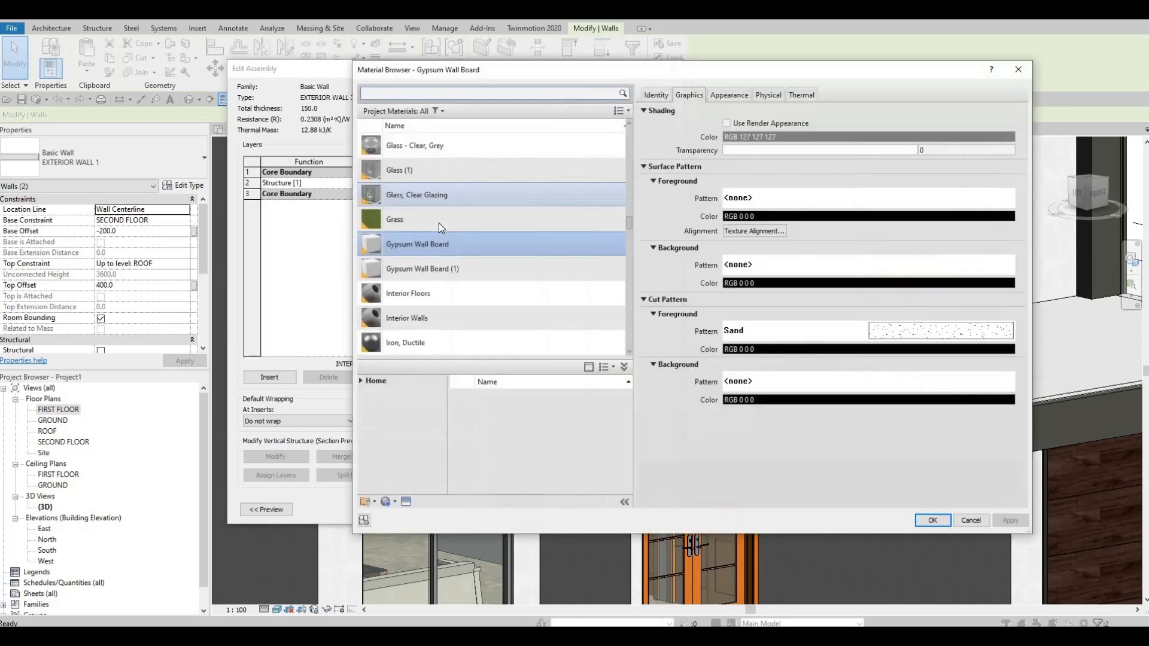
scroll(439, 223, "down", 3)
scroll(440, 223, "down", 3)
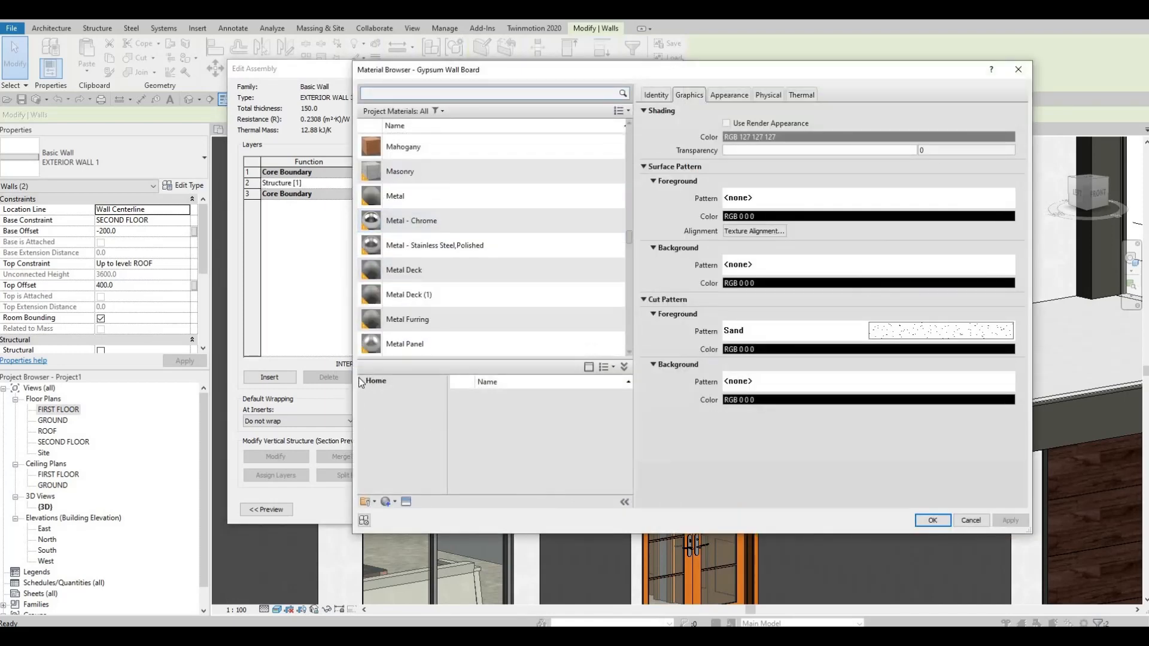
left_click(360, 380)
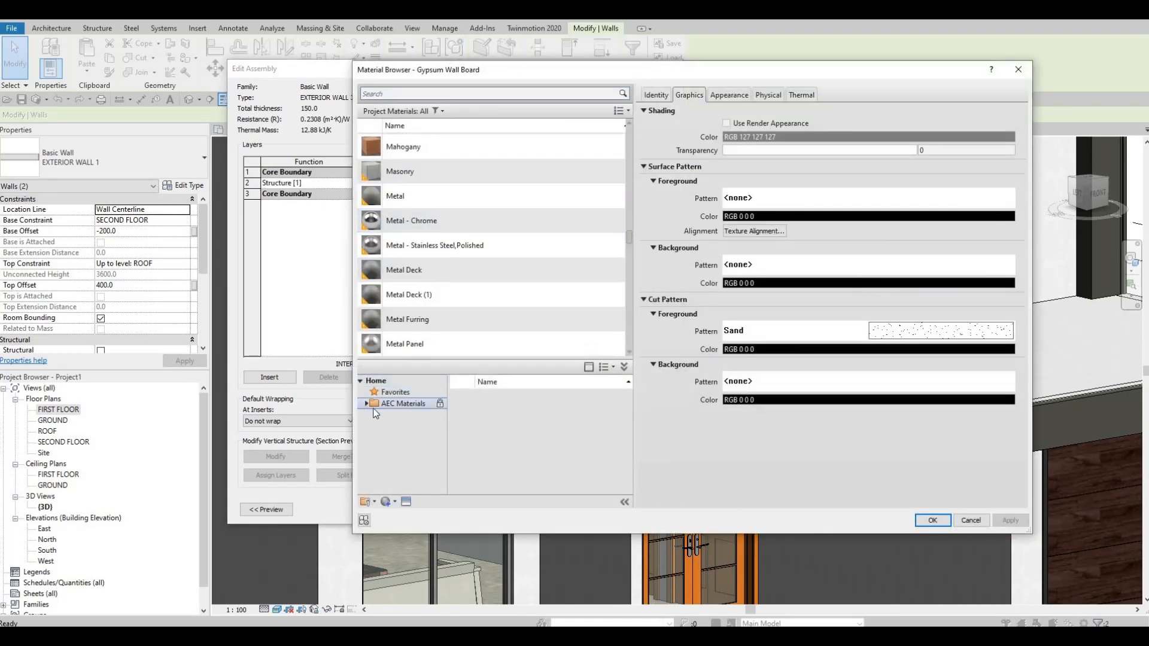
left_click(363, 406)
left_click(367, 405)
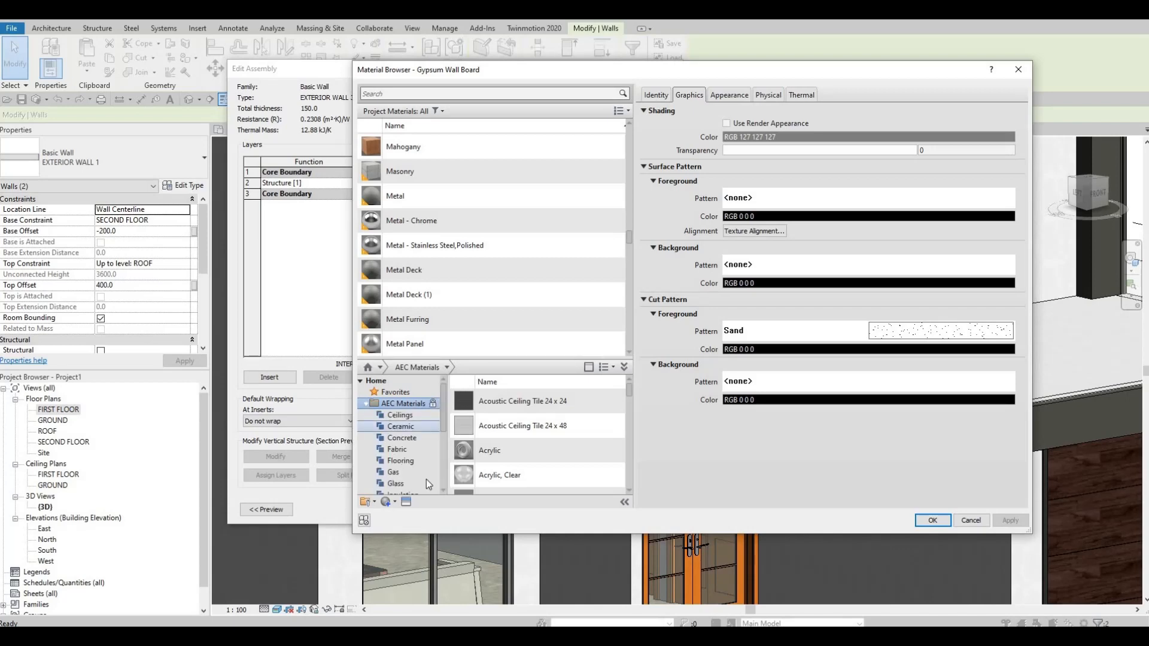
scroll(428, 482, "down", 4)
left_click(397, 483)
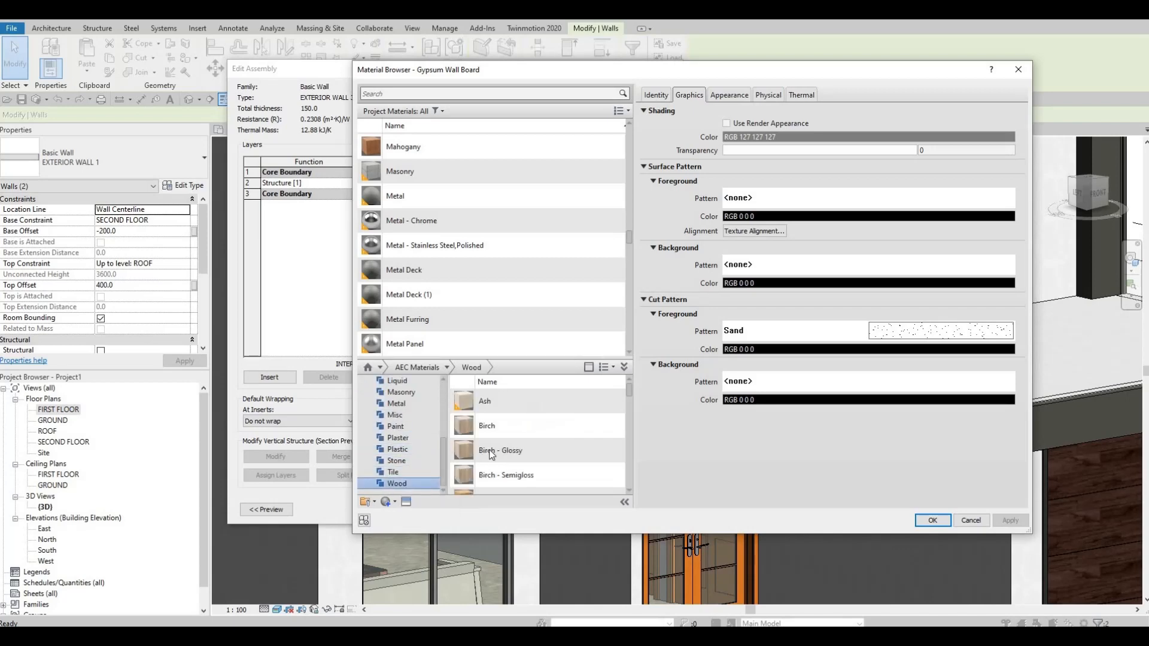
Add Redwood from the library to the project, assign it to the wall's structure layer, and apply the edited type to the walls.
scroll(523, 461, "down", 3)
scroll(523, 461, "down", 5)
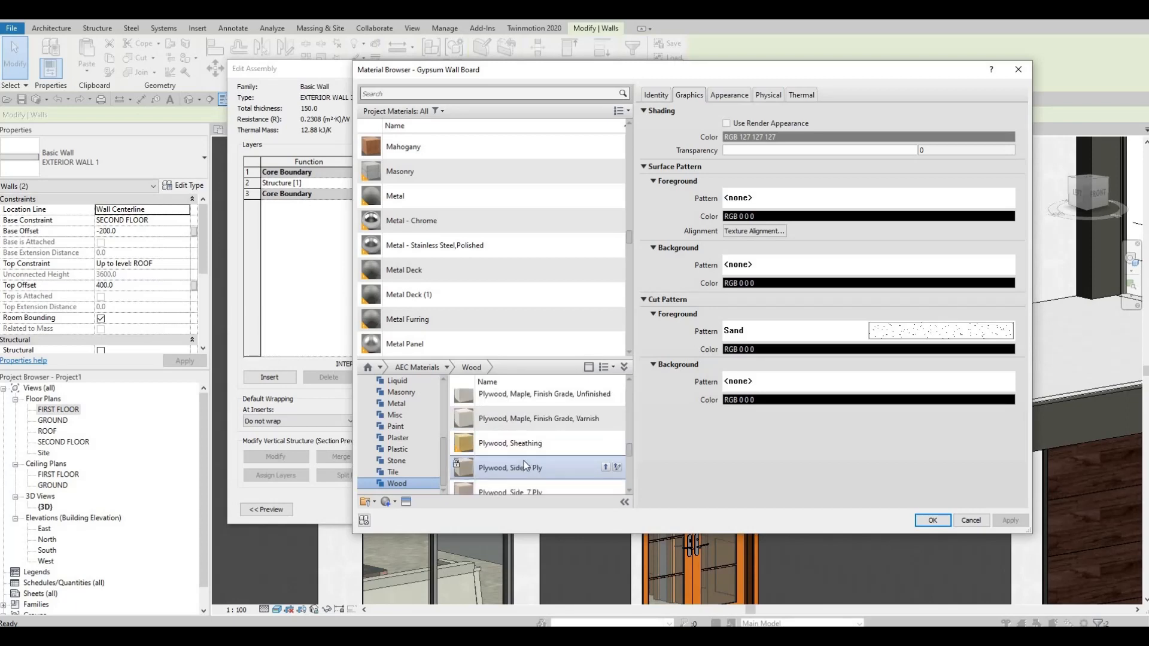
scroll(523, 461, "down", 2)
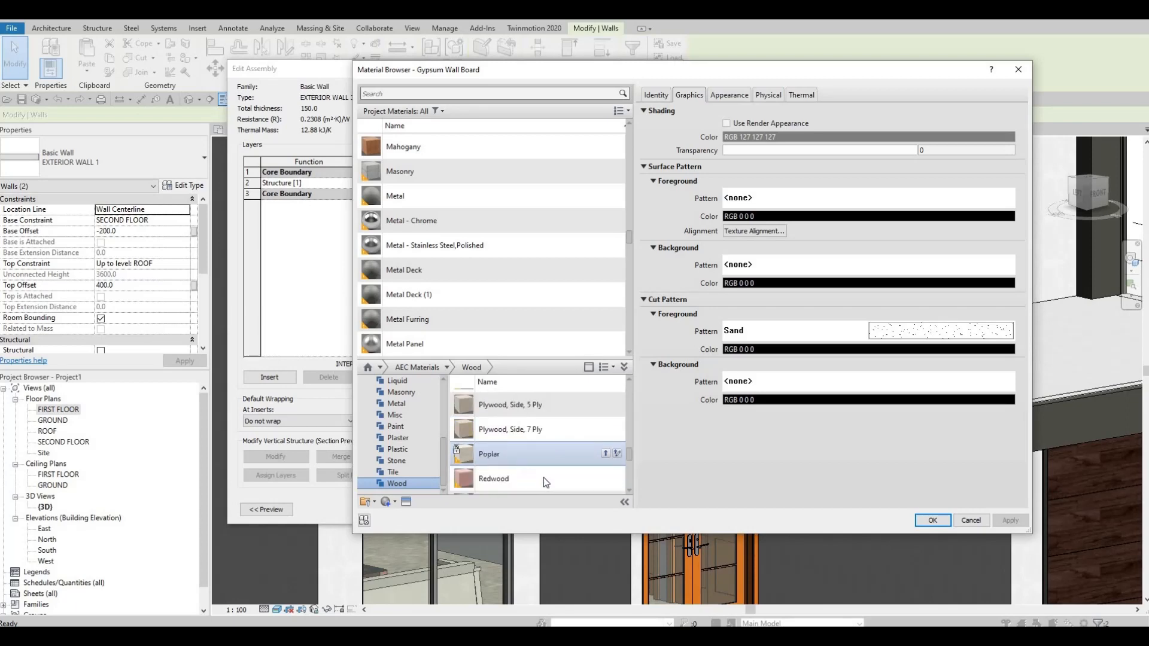
left_click(605, 478)
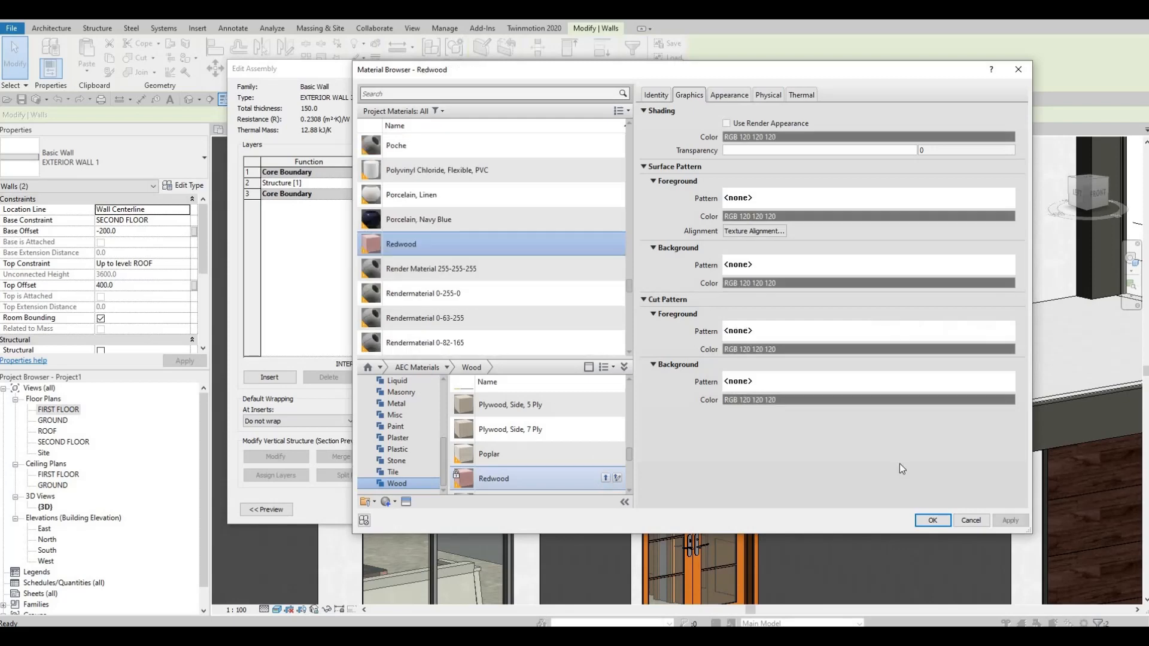
left_click(924, 523)
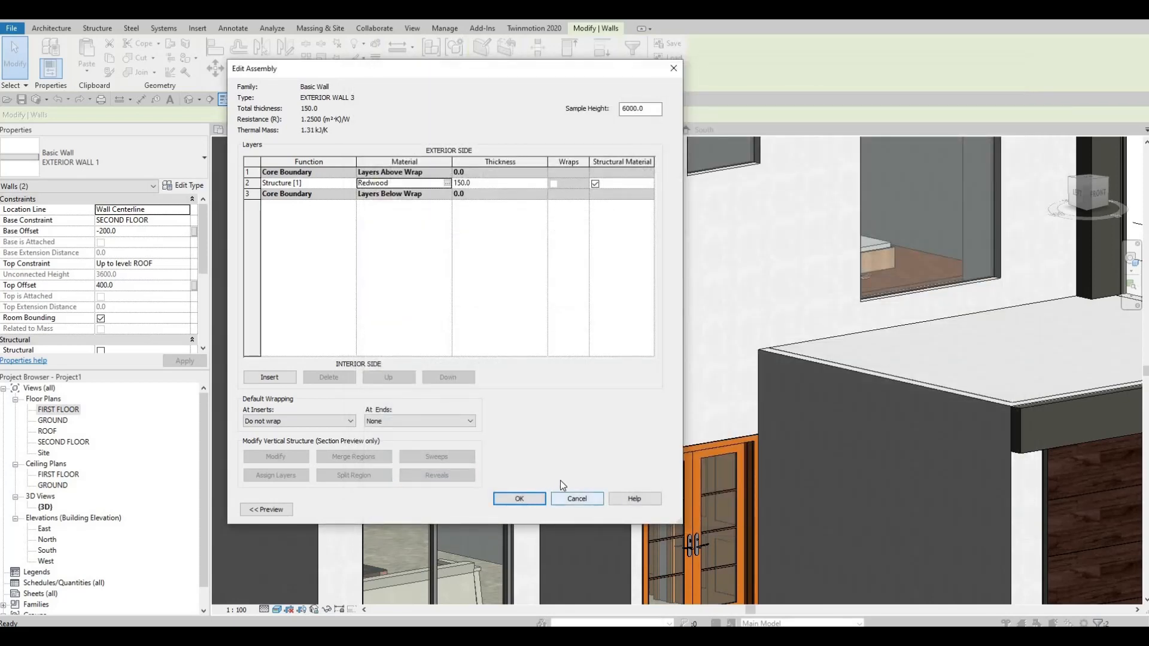
left_click(520, 499)
left_click(529, 507)
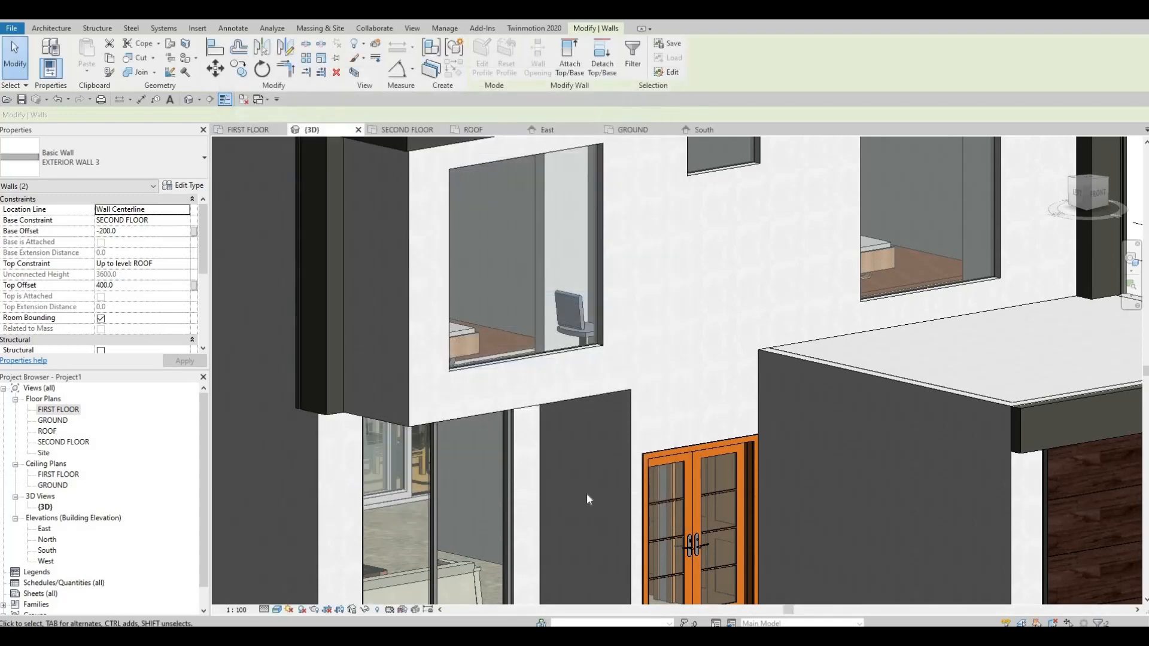
key("Escape")
key("Escape")
key("Escape")
Inspect the projecting upper volume's walls and the entrance area below from the front, the corner and above.
scroll(653, 498, "down", 2)
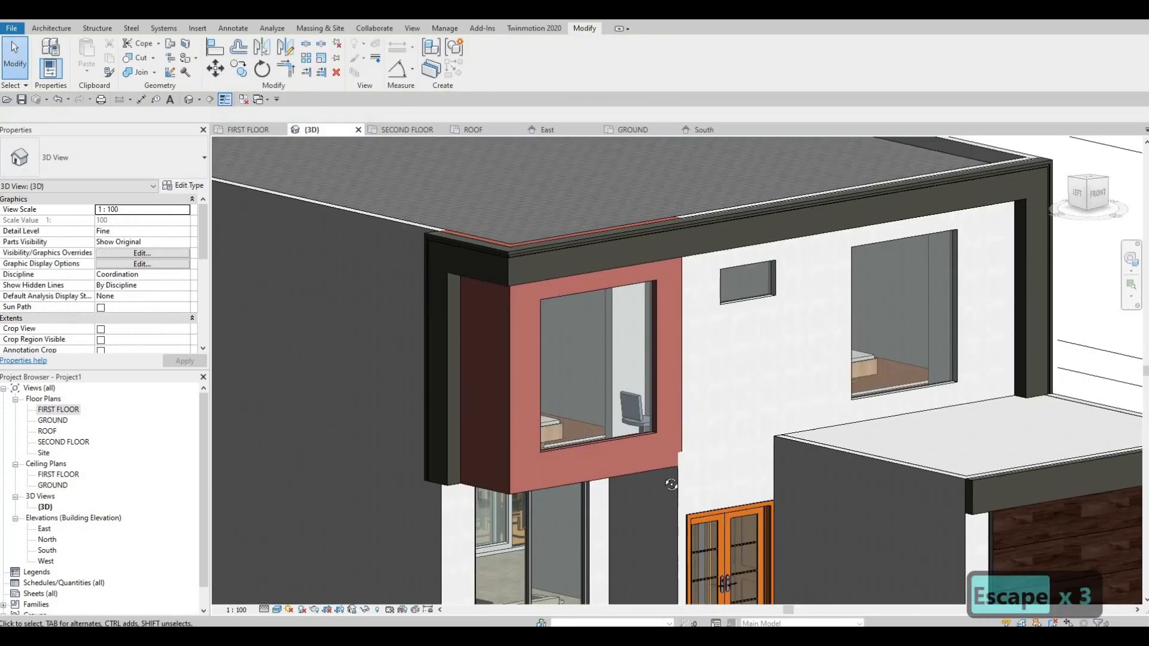
mouse_move(707, 444)
middle_mouse_down("shift")
mouse_move(561, 497)
mouse_move(583, 496)
middle_mouse_up("shift")
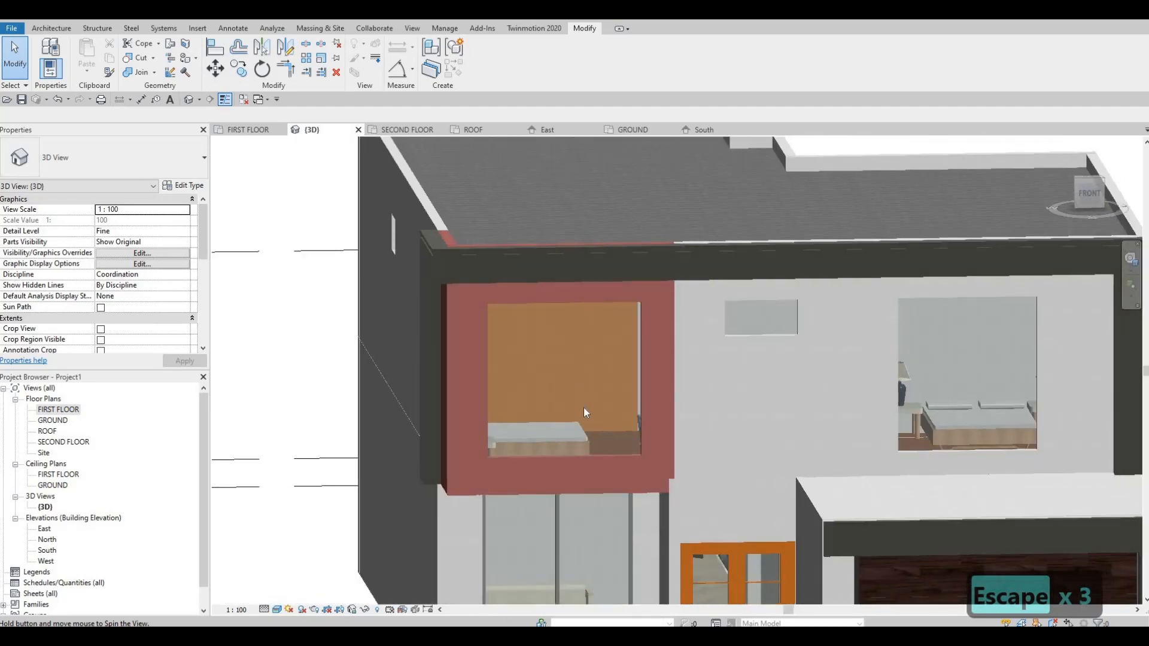
middle_click_drag(691, 514, 596, 393)
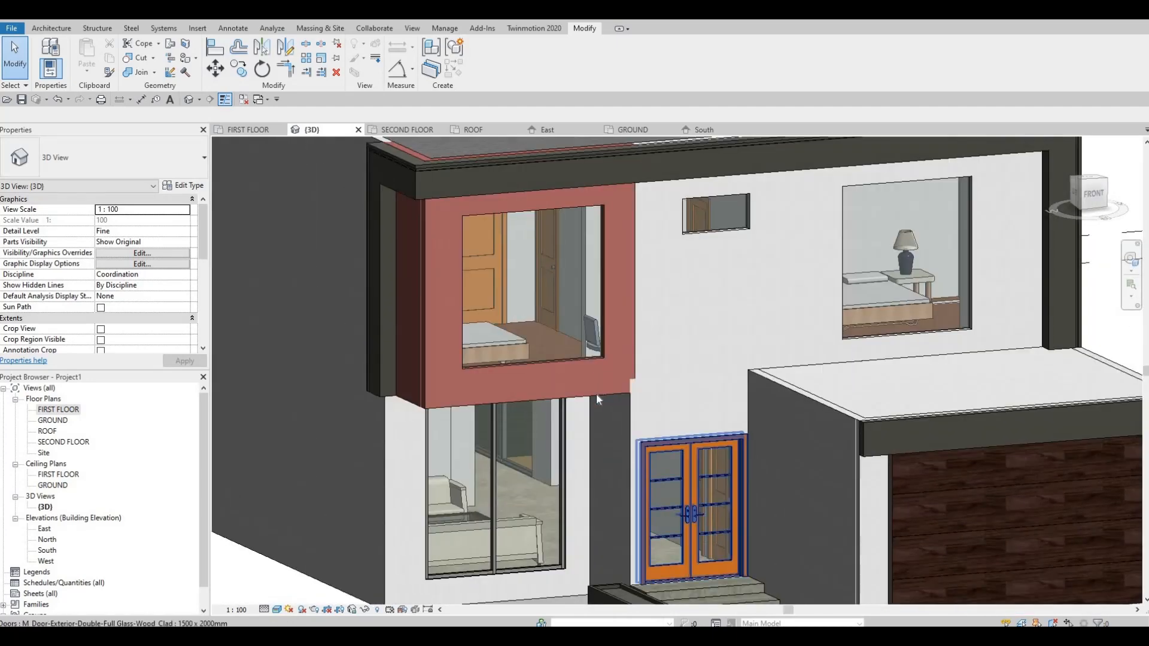
scroll(596, 393, "down", 1)
middle_click_drag(683, 479, 633, 268)
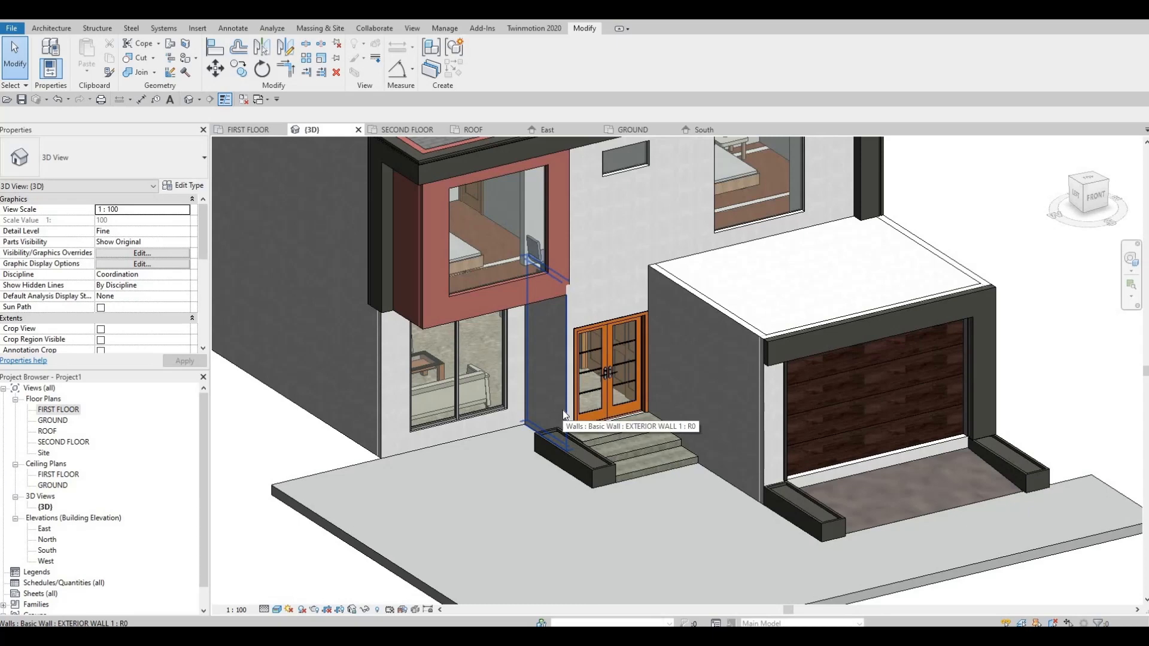
key("Escape")
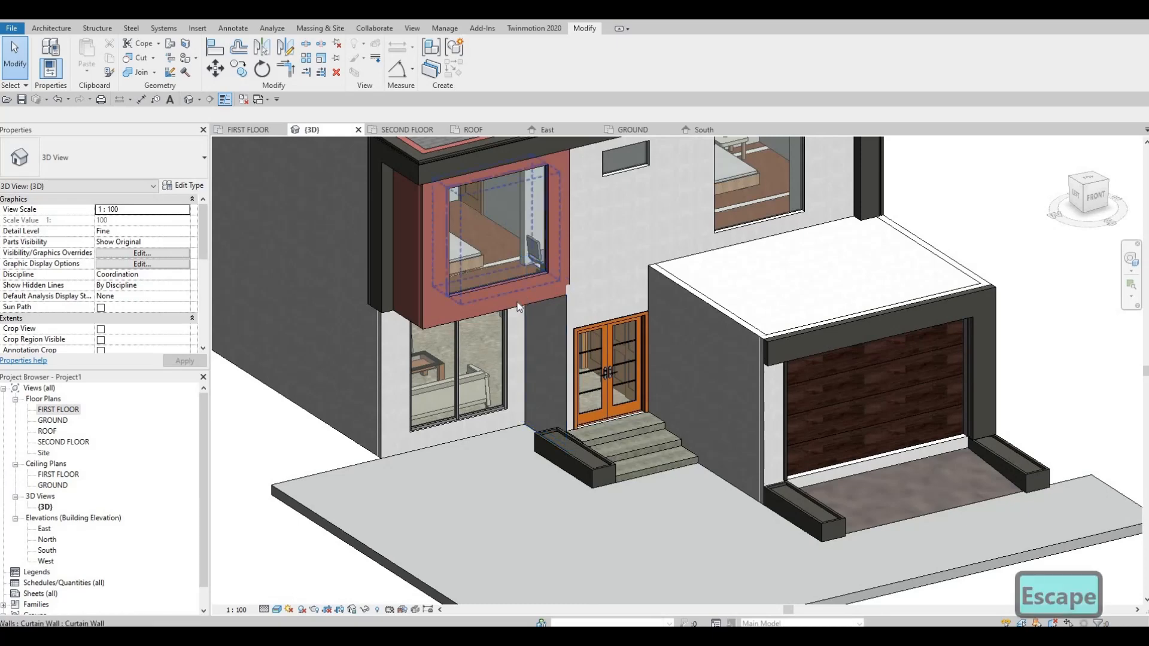
middle_click_drag(515, 332, 550, 344, "shift")
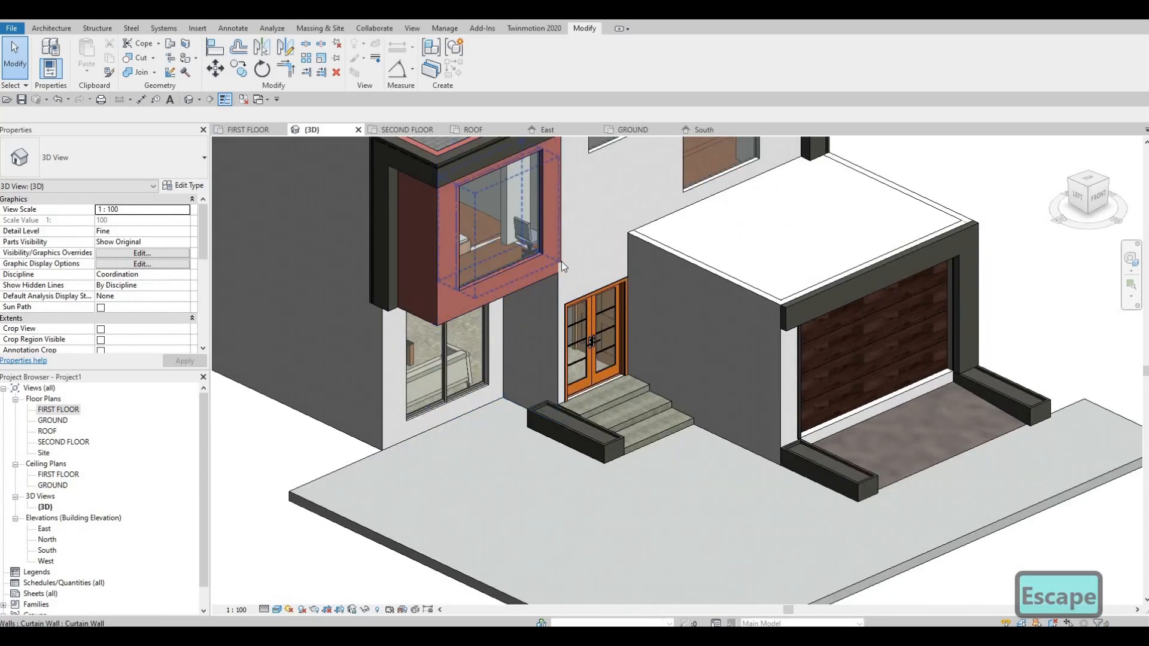
Try to attach the tops of the two ground-floor walls beneath the projecting volume to the upper floor slab.
left_click(491, 244)
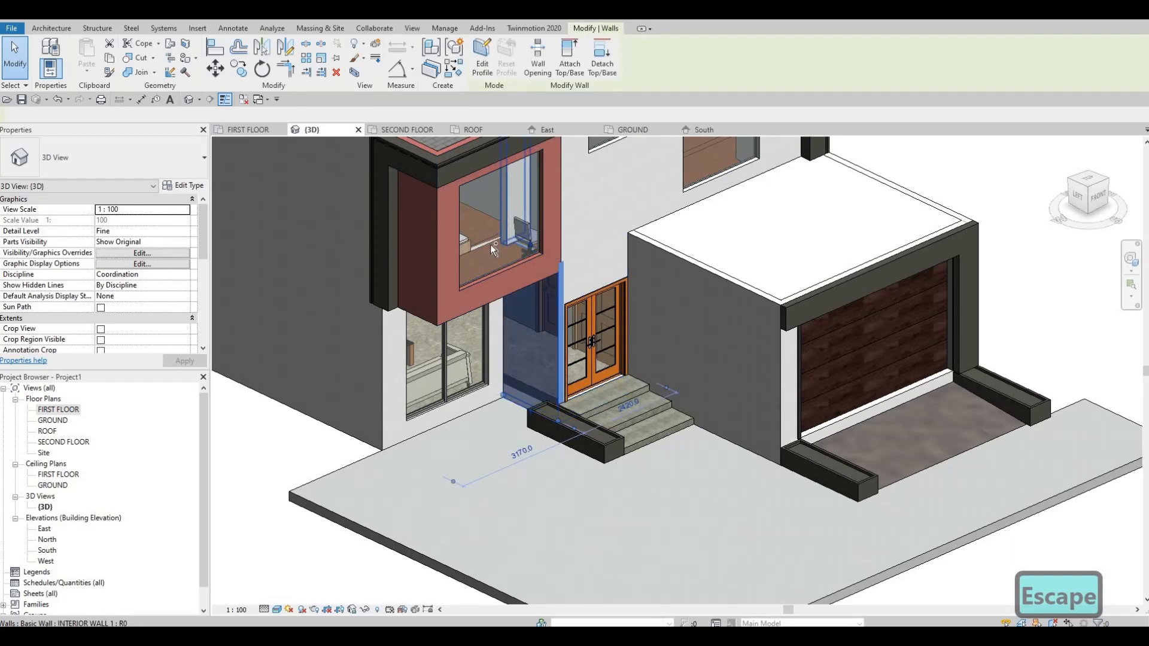
left_click(567, 71)
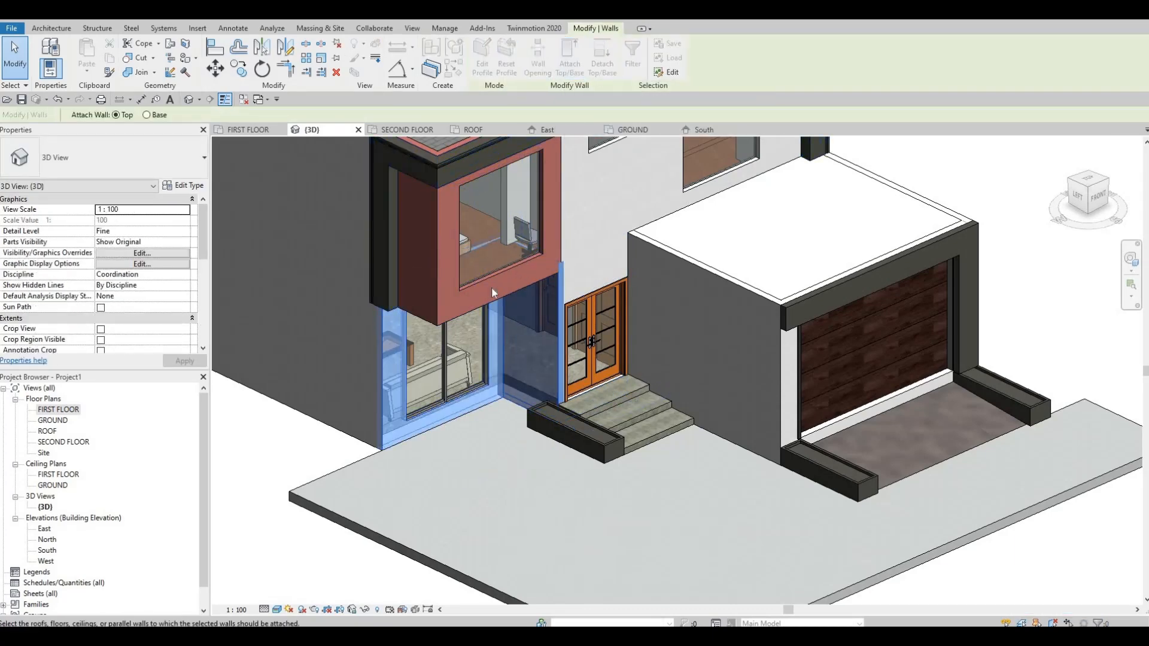
middle_click_drag(485, 314, 451, 296, "shift")
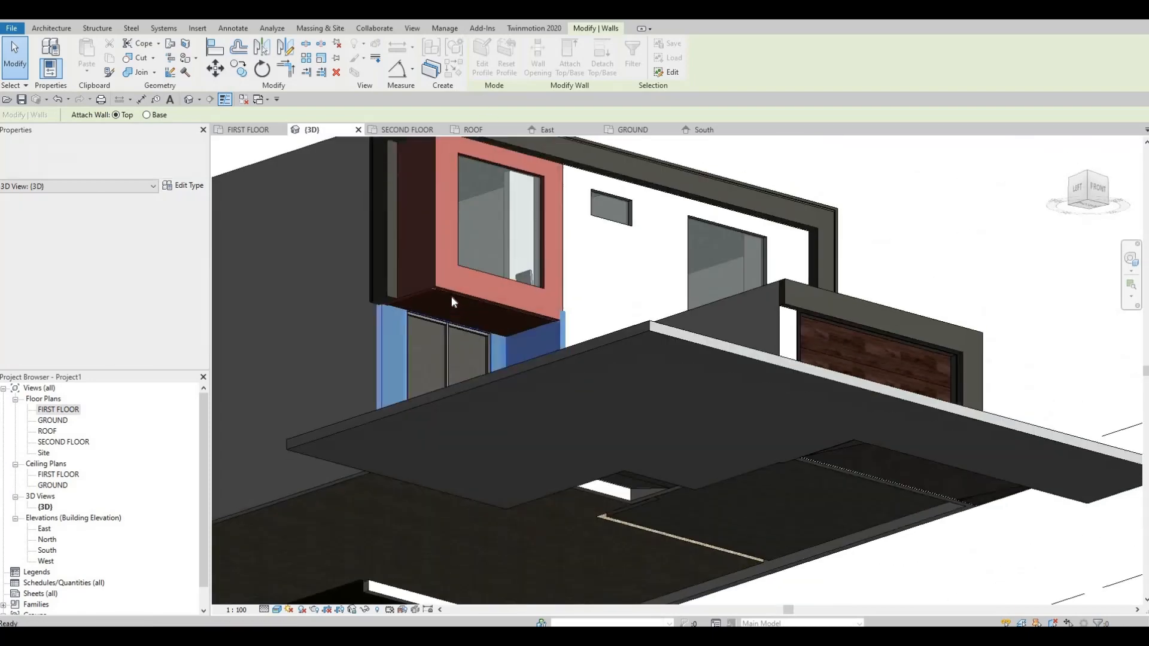
left_click(451, 296)
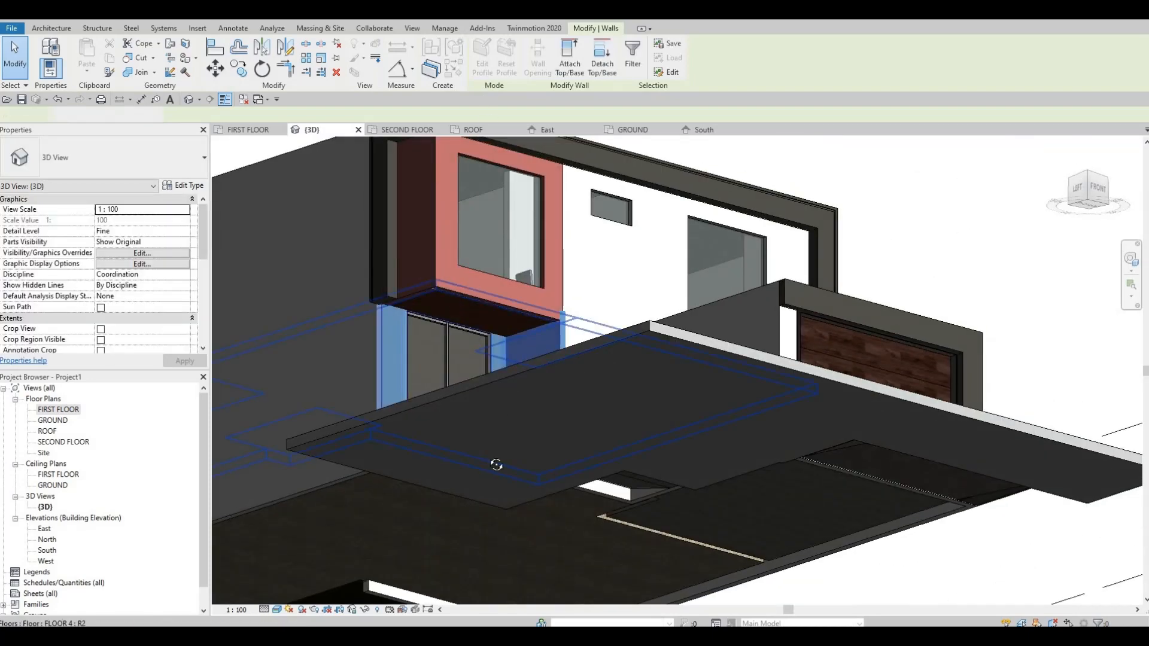
key("Escape")
middle_click_drag(493, 314, 552, 313, "shift")
middle_click_drag(554, 247, 572, 286, "shift")
scroll(577, 295, "up", 2)
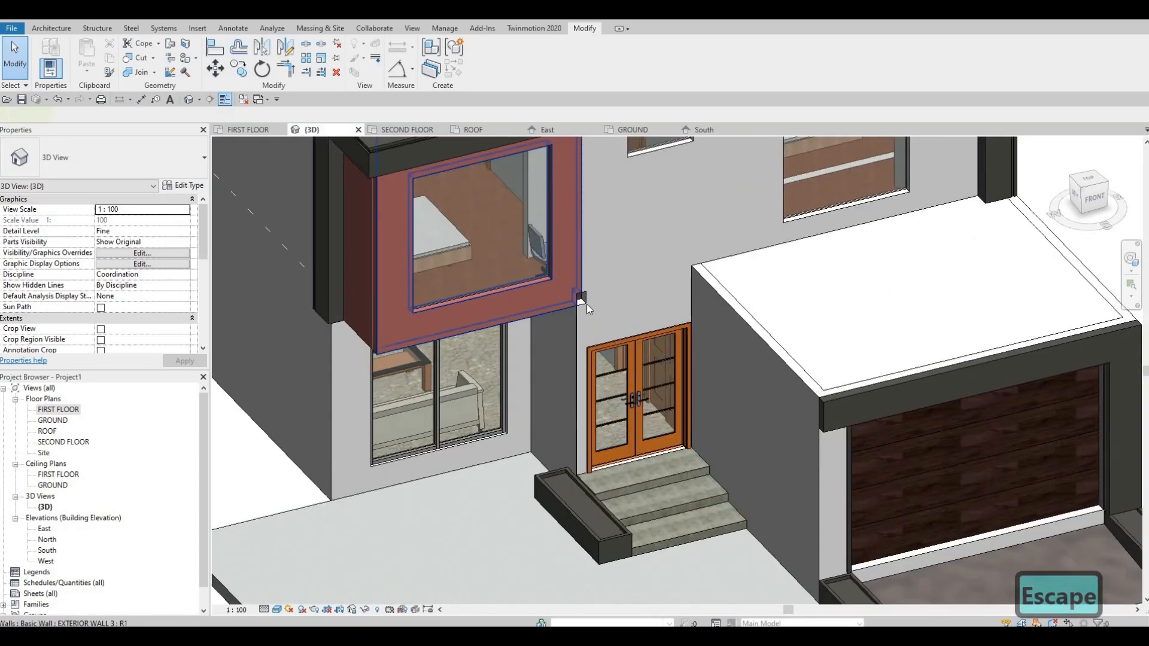
Examine the lower corner where the projecting front wall meets the main facade, and undo the wall attachment.
left_click(579, 299)
scroll(579, 294, "up", 3)
scroll(579, 284, "up", 1)
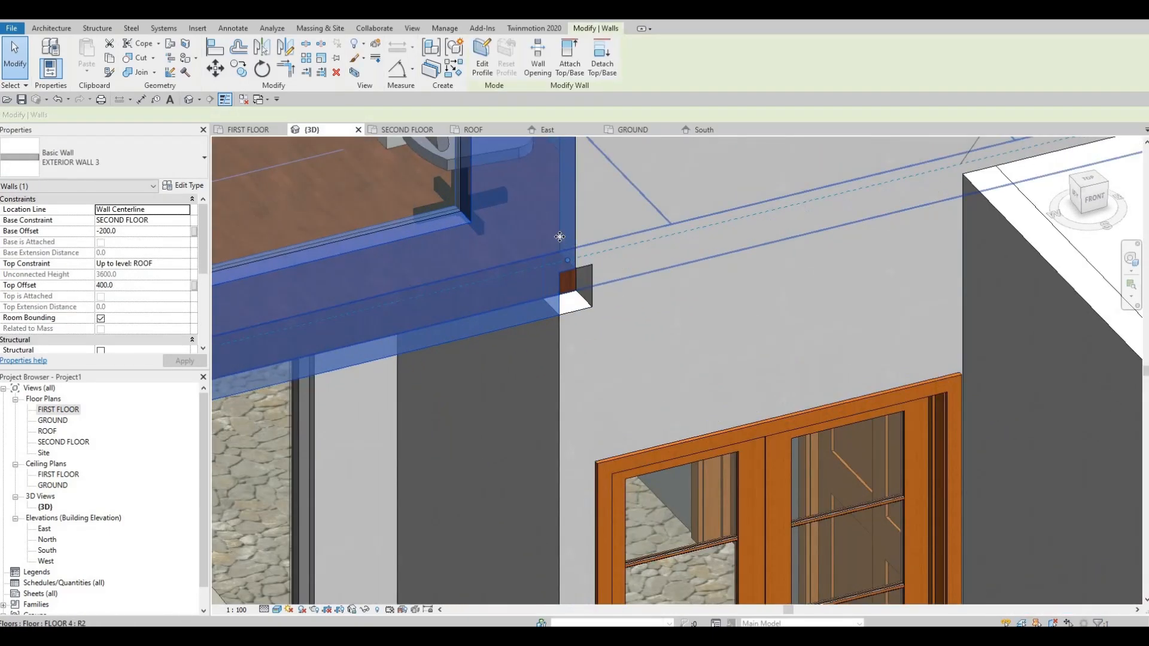
middle_click_drag(555, 295, 551, 246)
scroll(550, 246, "down", 2)
key("Escape")
key("Escape")
mouse_move(547, 317)
middle_mouse_down("shift")
mouse_move(562, 318)
mouse_move(581, 282)
mouse_move(569, 313)
middle_mouse_up("shift")
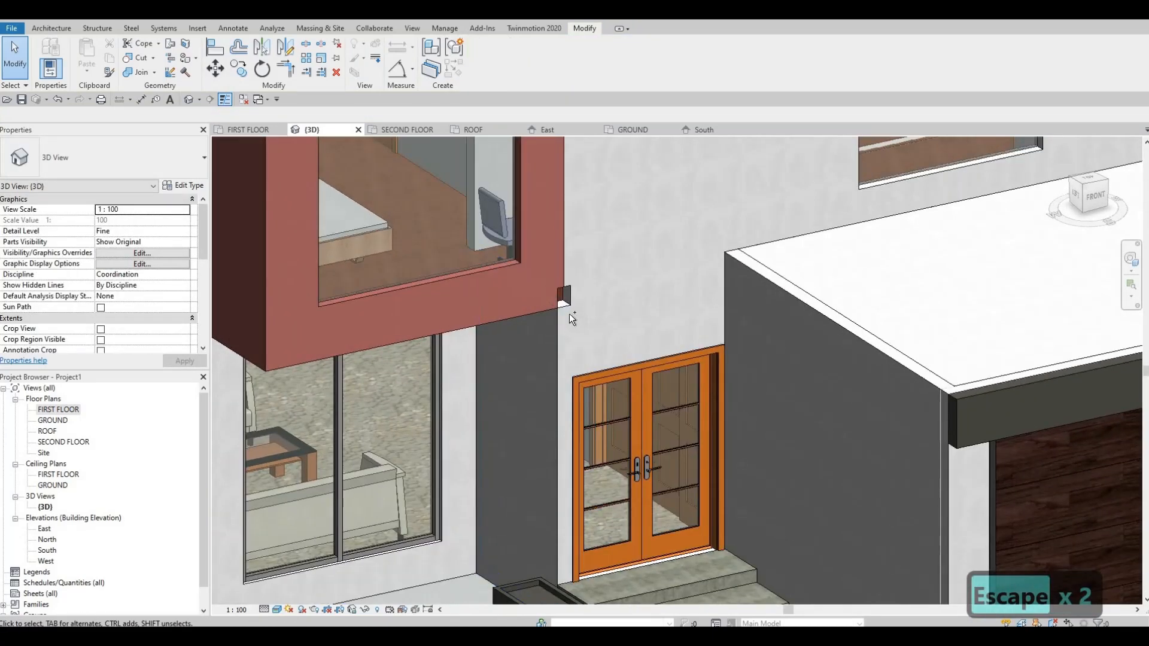
key("ctrl+z")
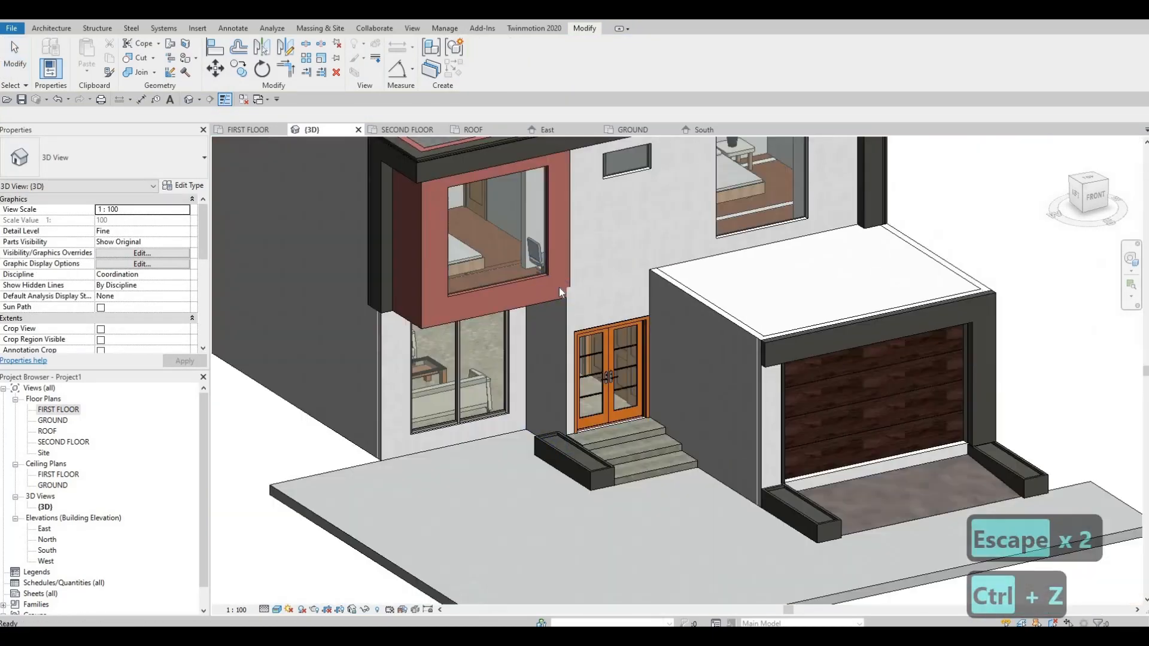
Inspect the front facade around the projecting volume, entrance steps and garage, checking the projecting front wall's selection.
key("Escape")
key("Escape")
scroll(474, 238, "down", 1)
scroll(479, 240, "up", 2)
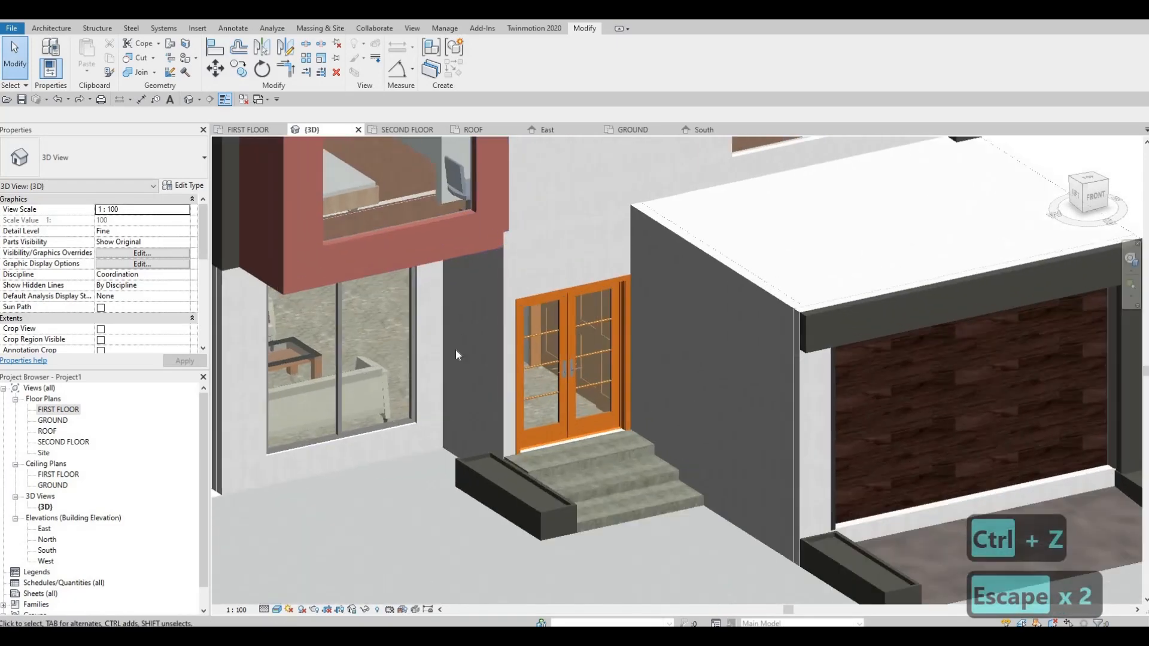
scroll(473, 359, "down", 2)
scroll(603, 256, "up", 1)
scroll(602, 313, "down", 1)
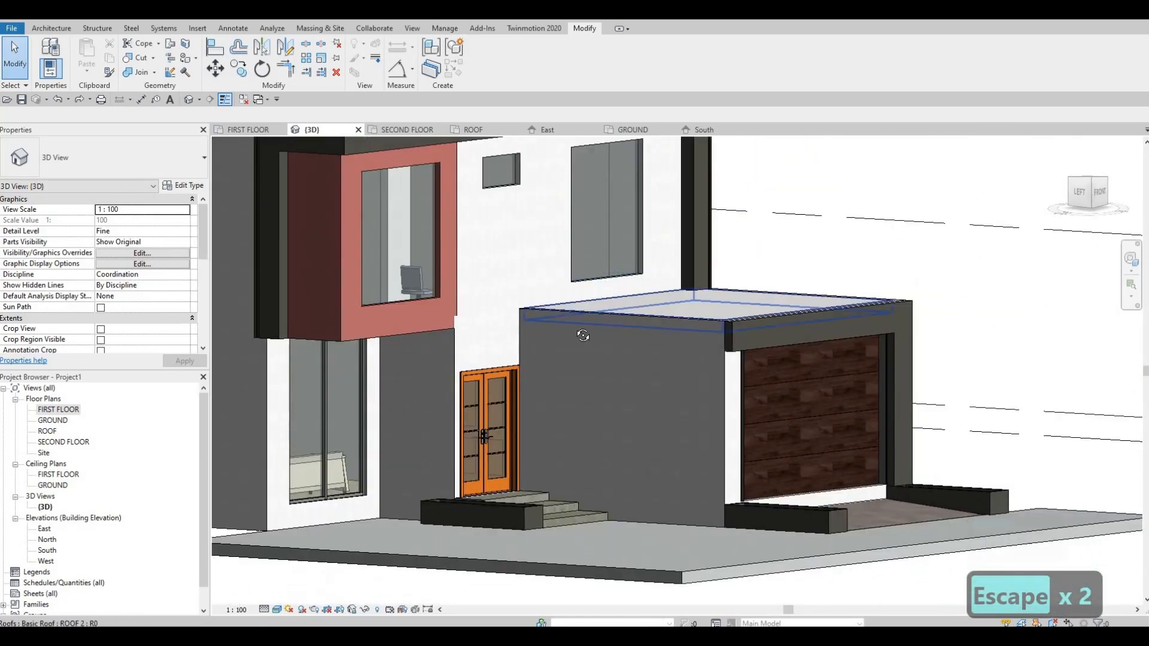
scroll(591, 347, "up", 1)
middle_click_drag(641, 426, 650, 356)
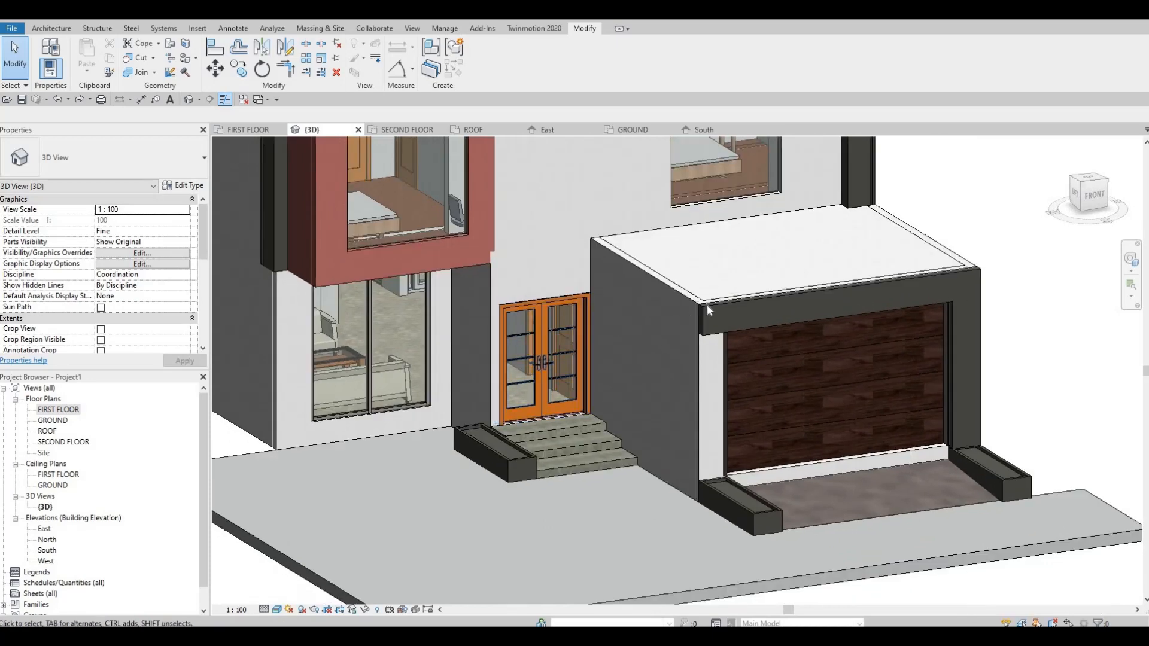
middle_click_drag(706, 304, 747, 281, "shift")
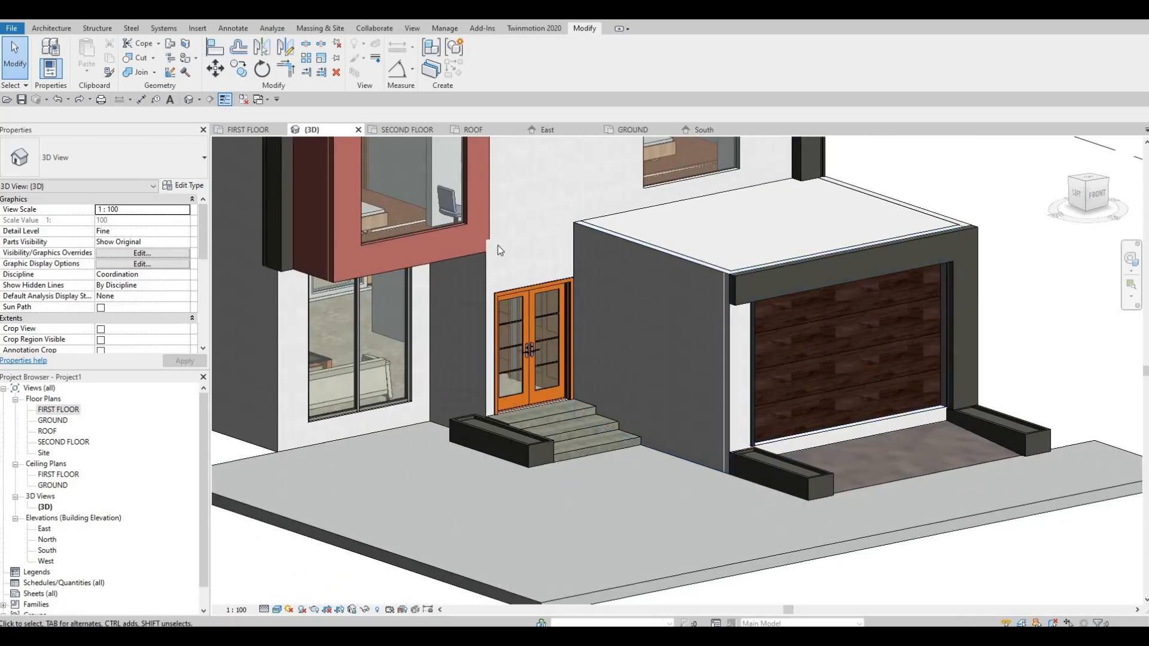
scroll(577, 281, "down", 2)
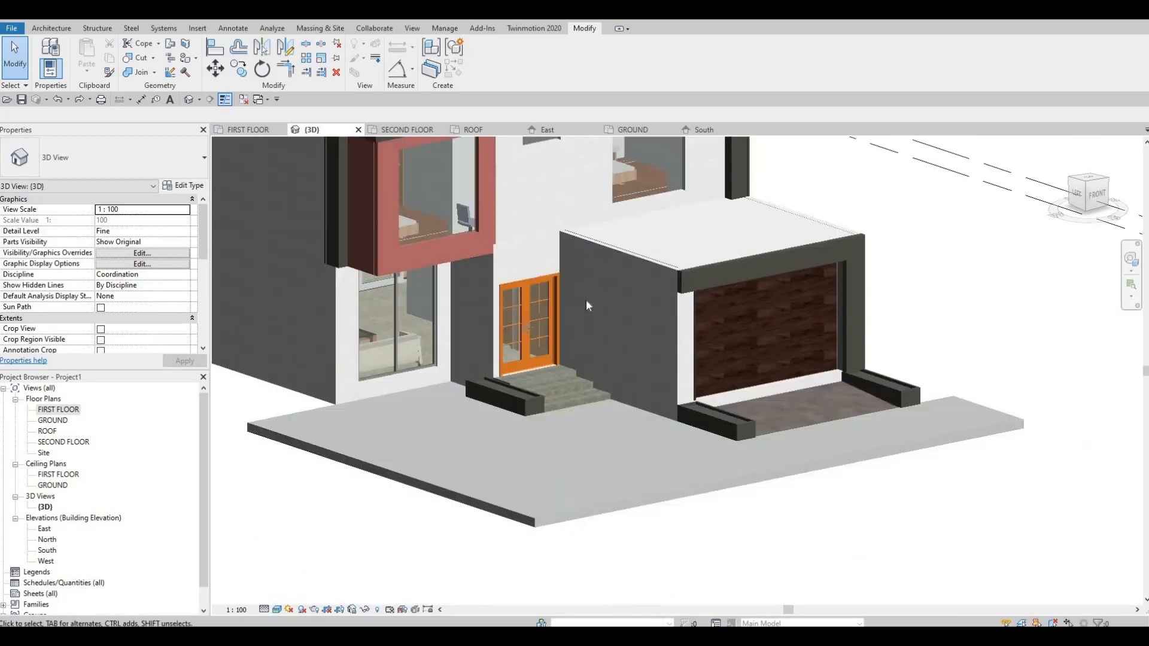
middle_click_drag(573, 253, 474, 232, "shift")
middle_click_drag(533, 266, 422, 224, "shift")
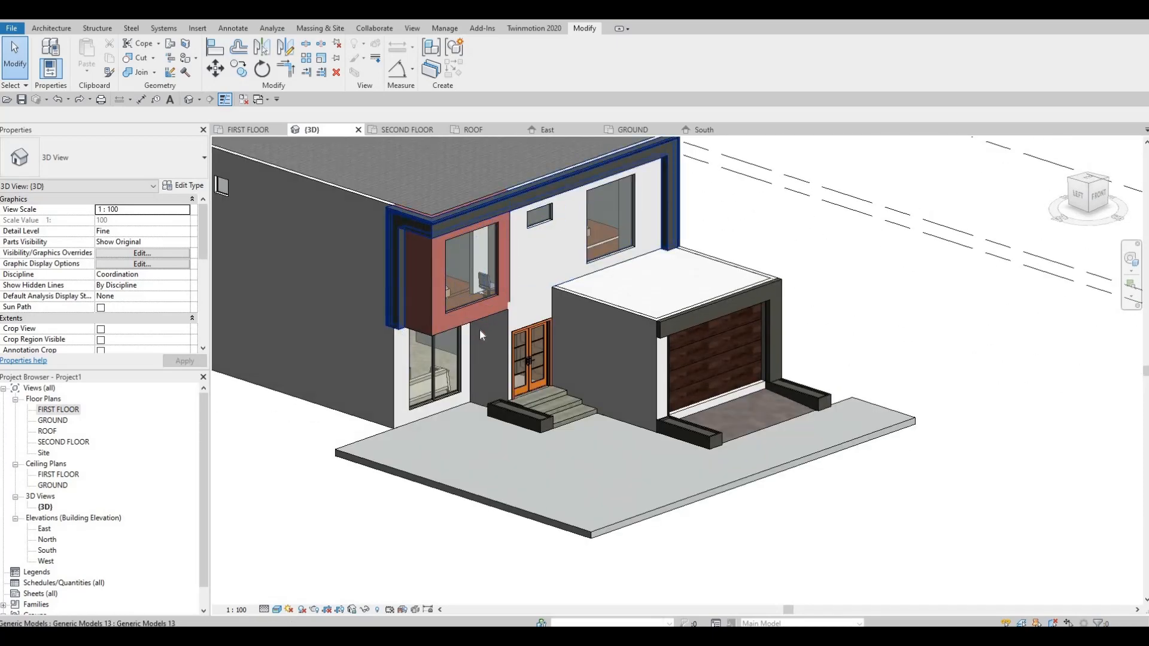
middle_click_drag(529, 331, 562, 320, "shift")
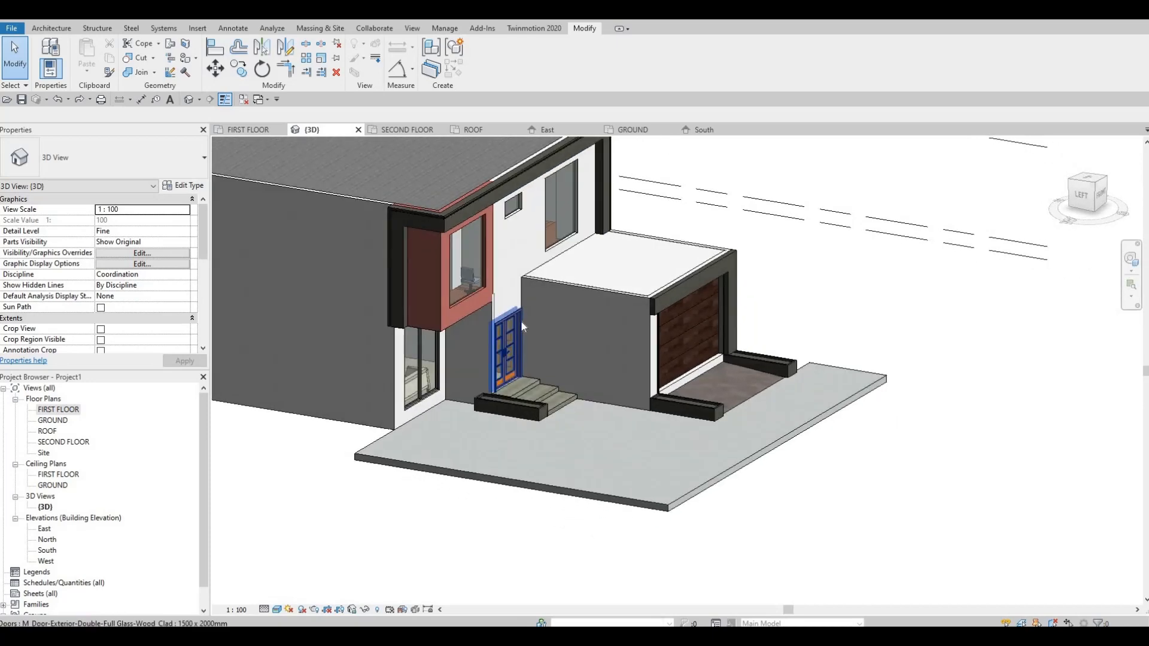
middle_click_drag(484, 347, 471, 318, "shift")
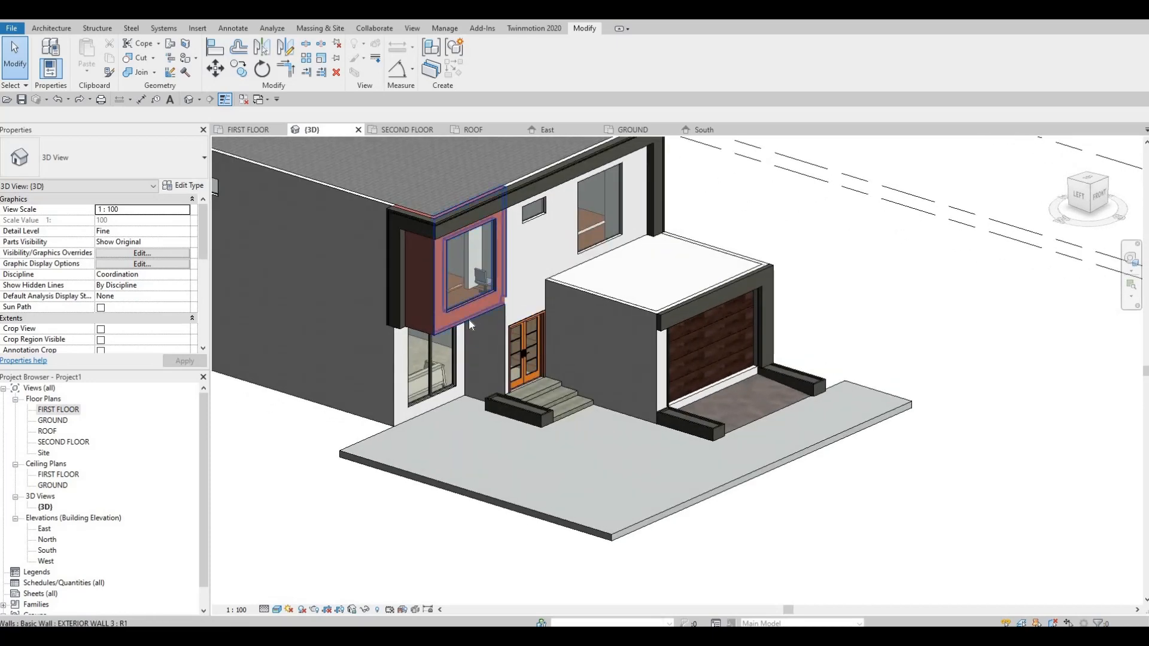
left_click(469, 321)
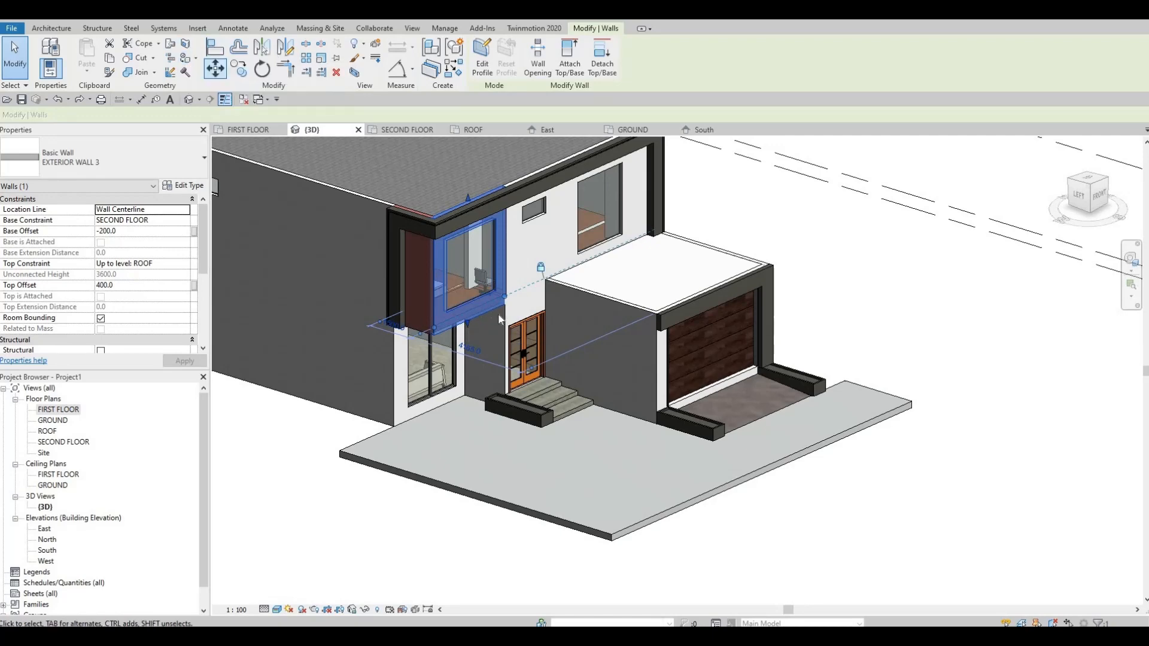
key("Escape")
key("Escape")
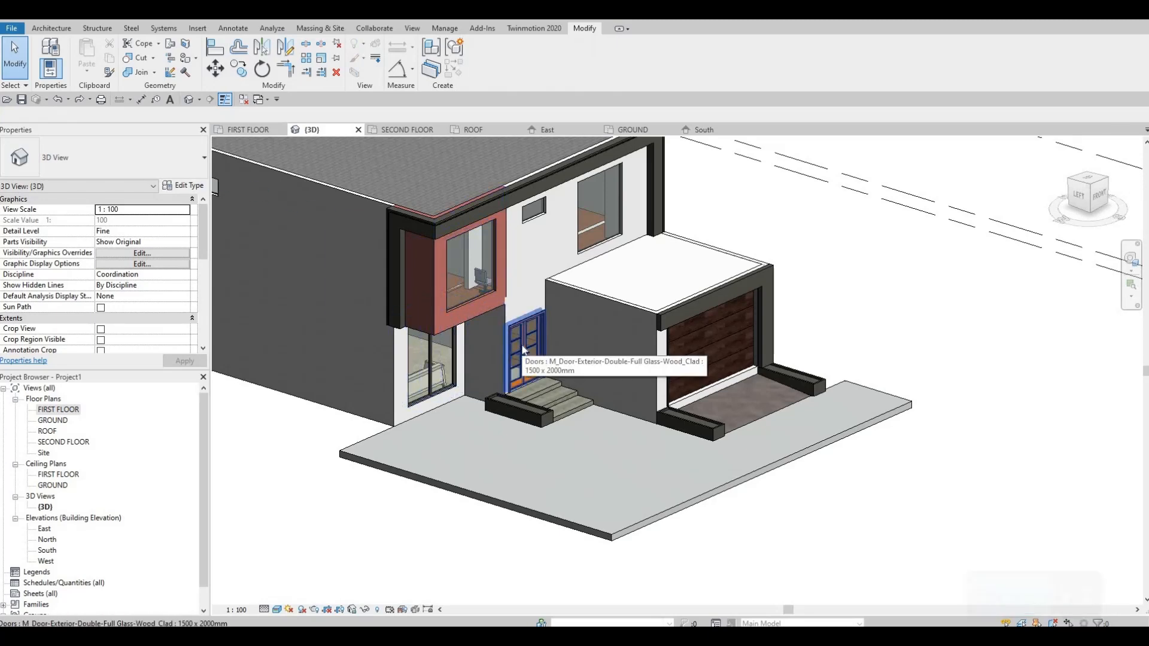
Undo the projecting volume's EXTERIOR WALL 3 type change to compare the facade, and redo it.
middle_click_drag(492, 286, 489, 329, "shift")
middle_click_drag(606, 389, 484, 297, "shift")
key("ctrl+z")
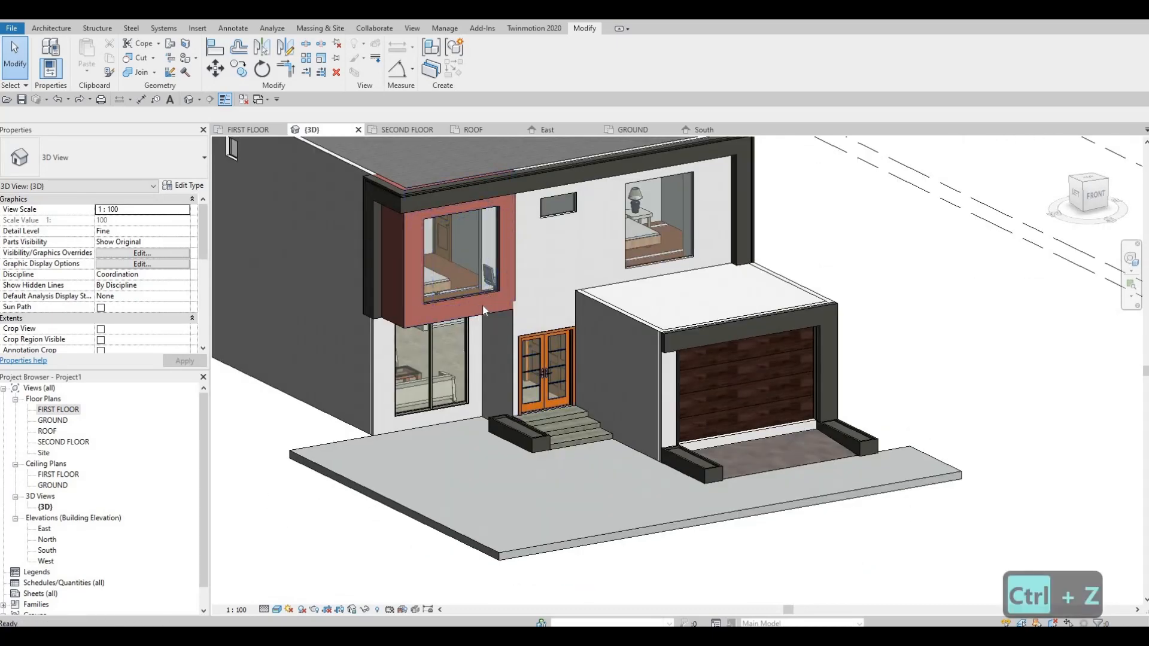
scroll(524, 326, "up", 5)
scroll(576, 370, "down", 2)
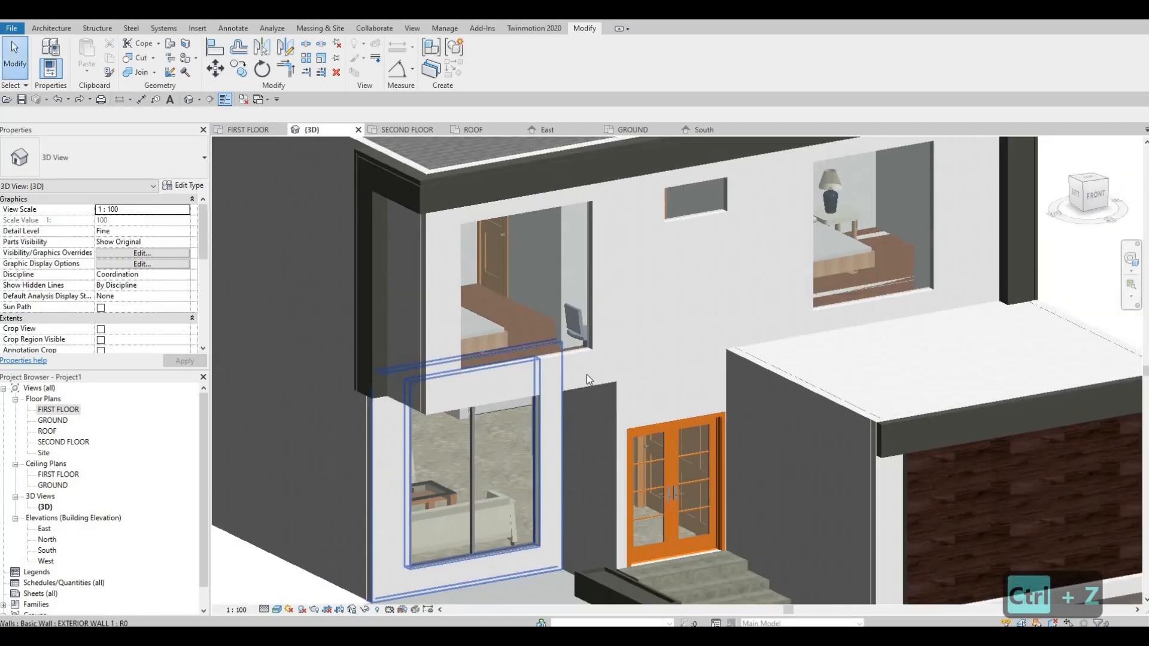
middle_click_drag(619, 430, 553, 320, "shift")
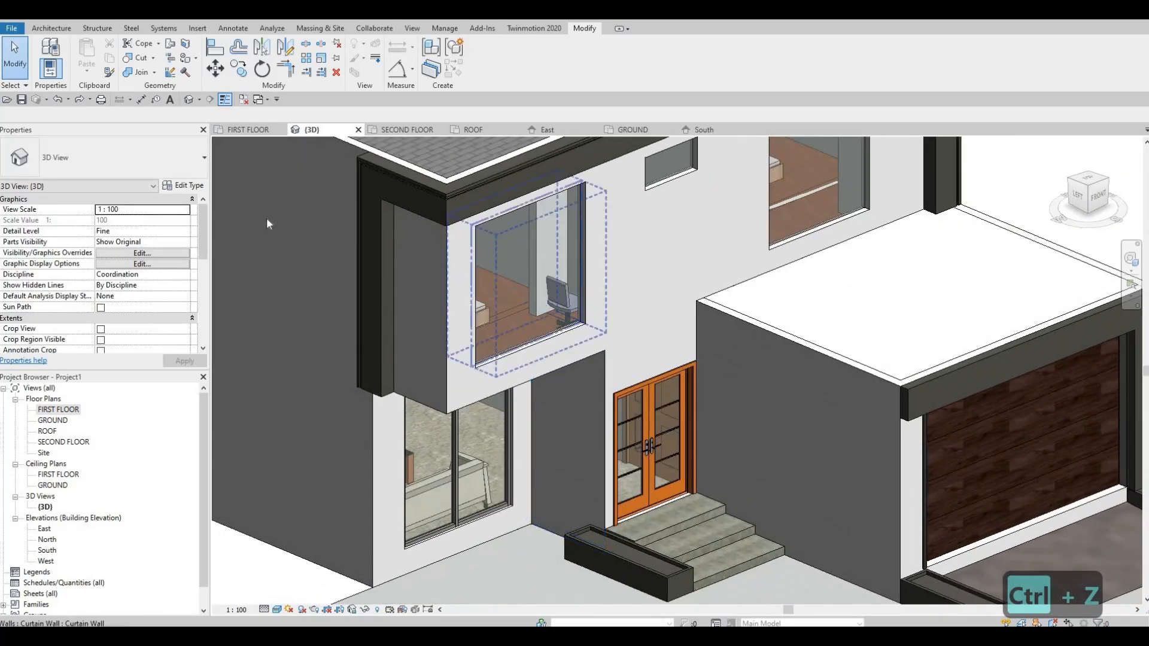
left_click(79, 99)
Attach the tops of the ground-floor walls beneath the projecting volume to the upper floor slab.
scroll(541, 344, "up", 2)
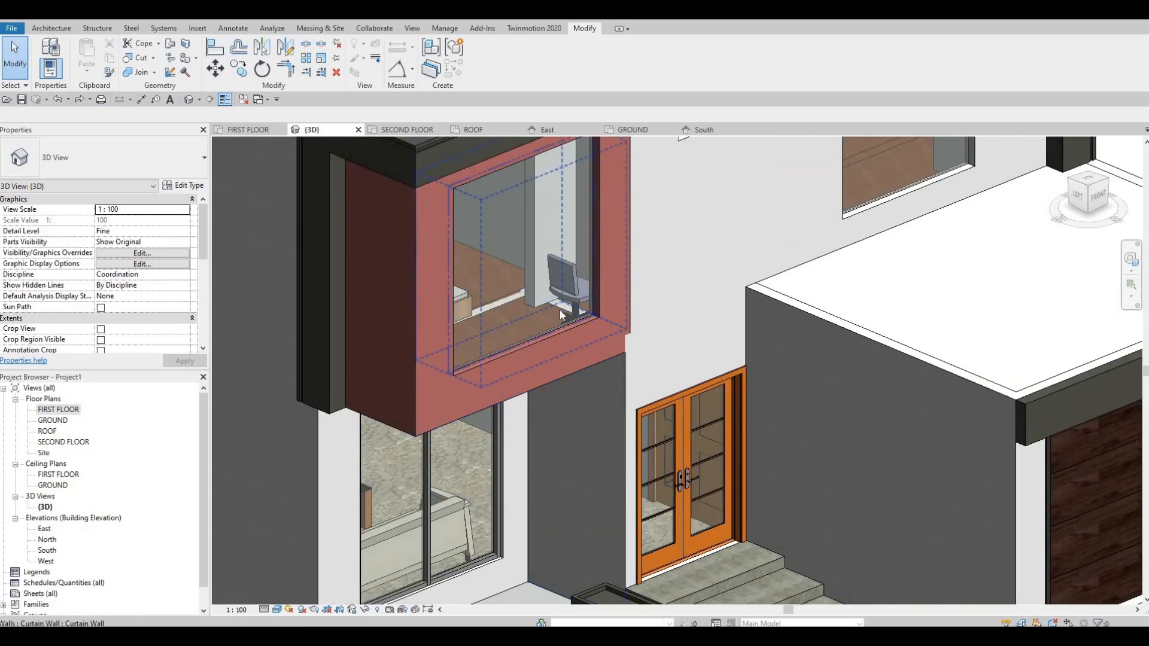
left_click(508, 293, "ctrl")
left_click(508, 294, "ctrl")
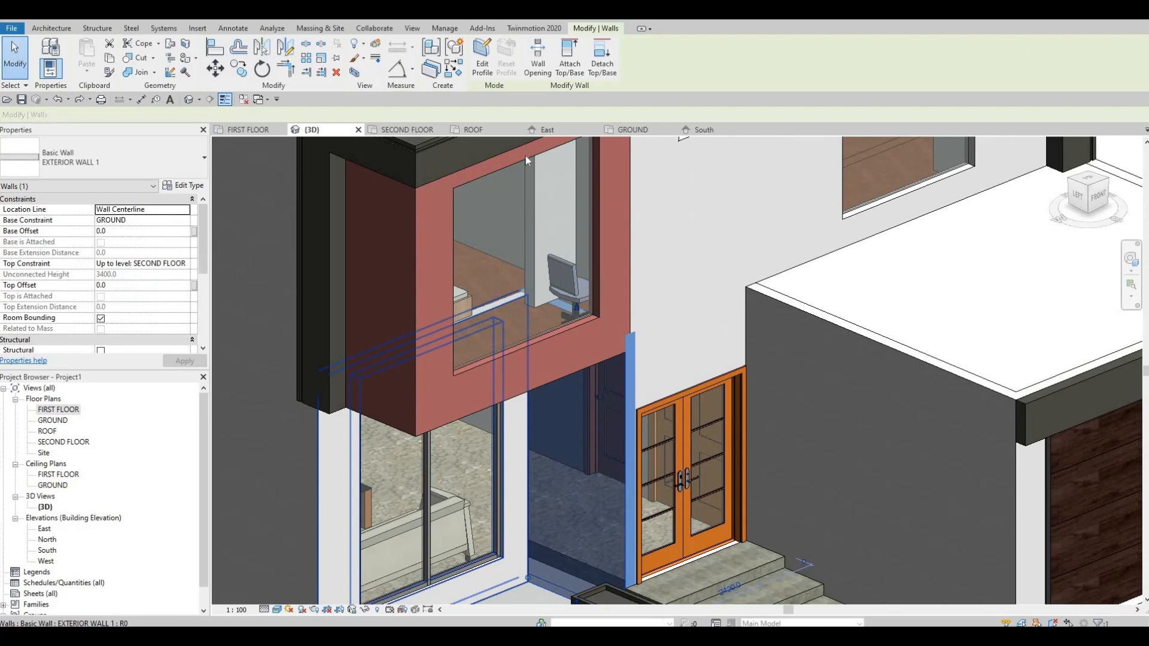
left_click(574, 74)
middle_click_drag(504, 286, 436, 367, "shift")
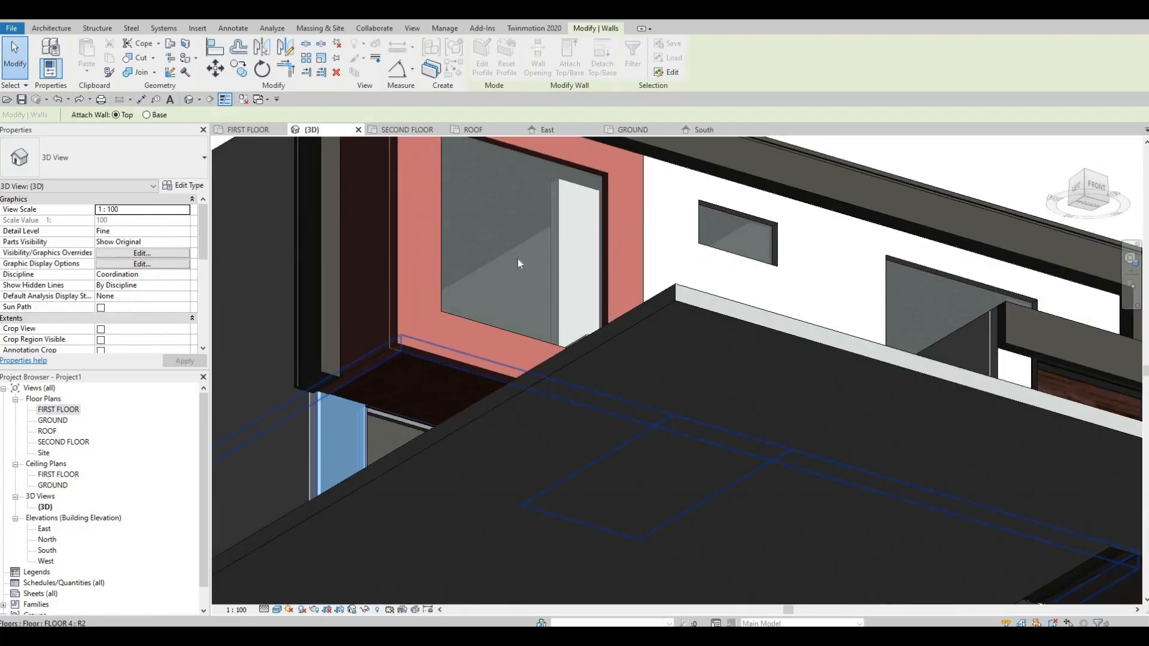
key("Escape")
key("Escape")
middle_click_drag(538, 428, 628, 352, "shift")
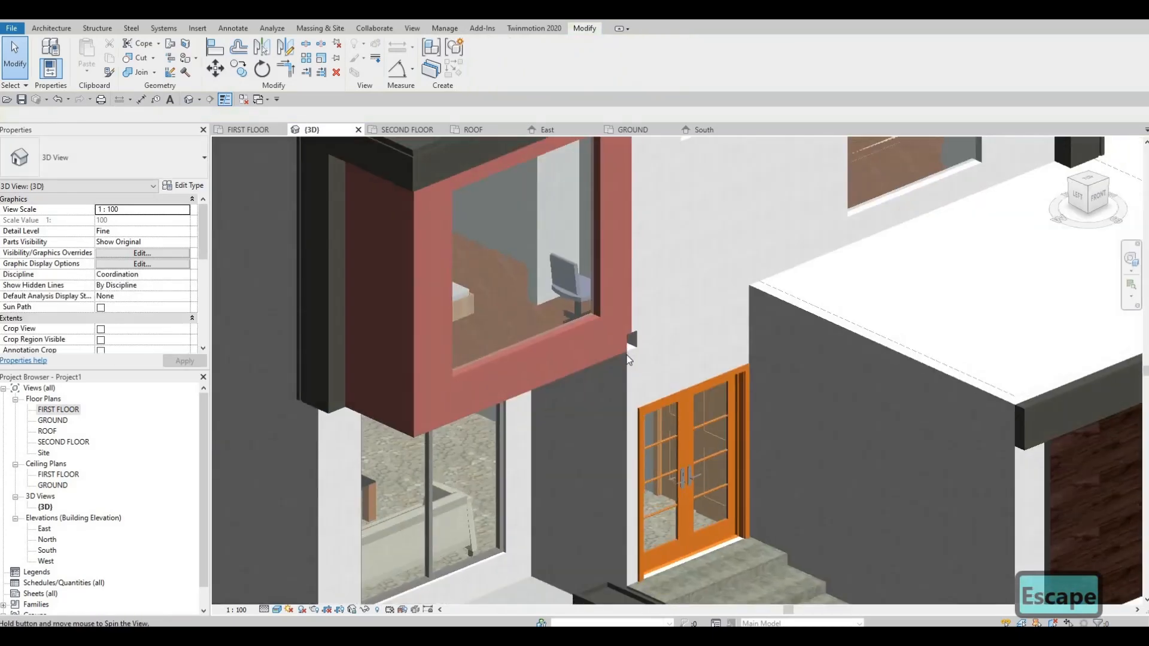
Open the projecting front wall's profile for editing in the South elevation and finish the sketch with its square lower corner.
double_click(48, 550)
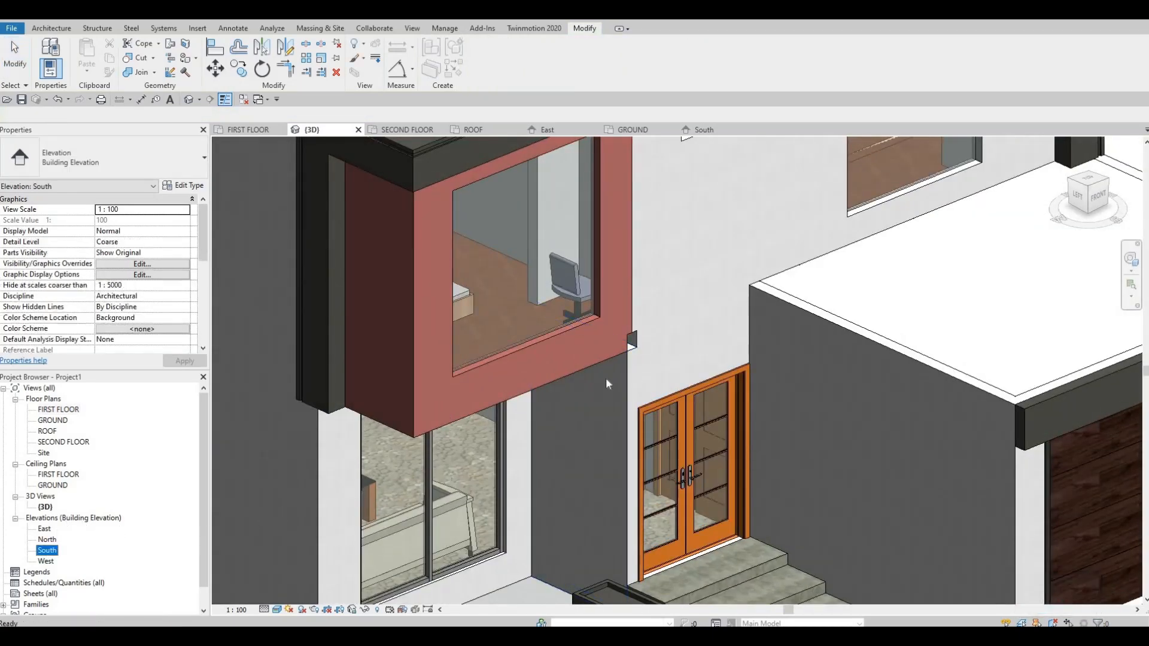
scroll(529, 393, "up", 5)
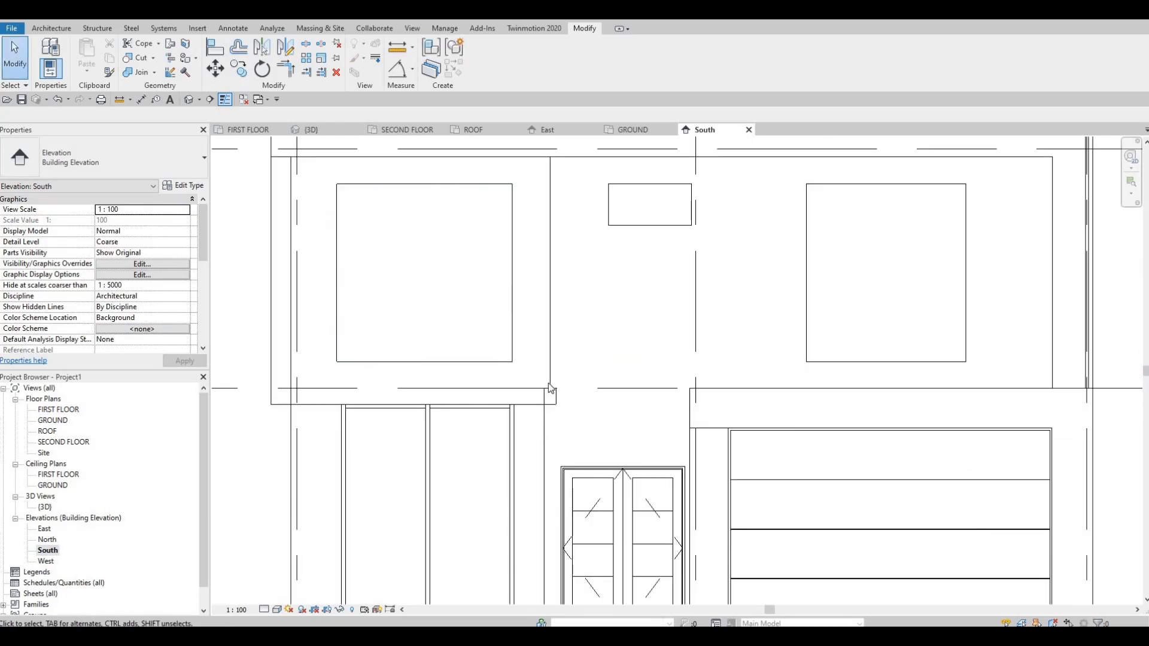
left_click(548, 307)
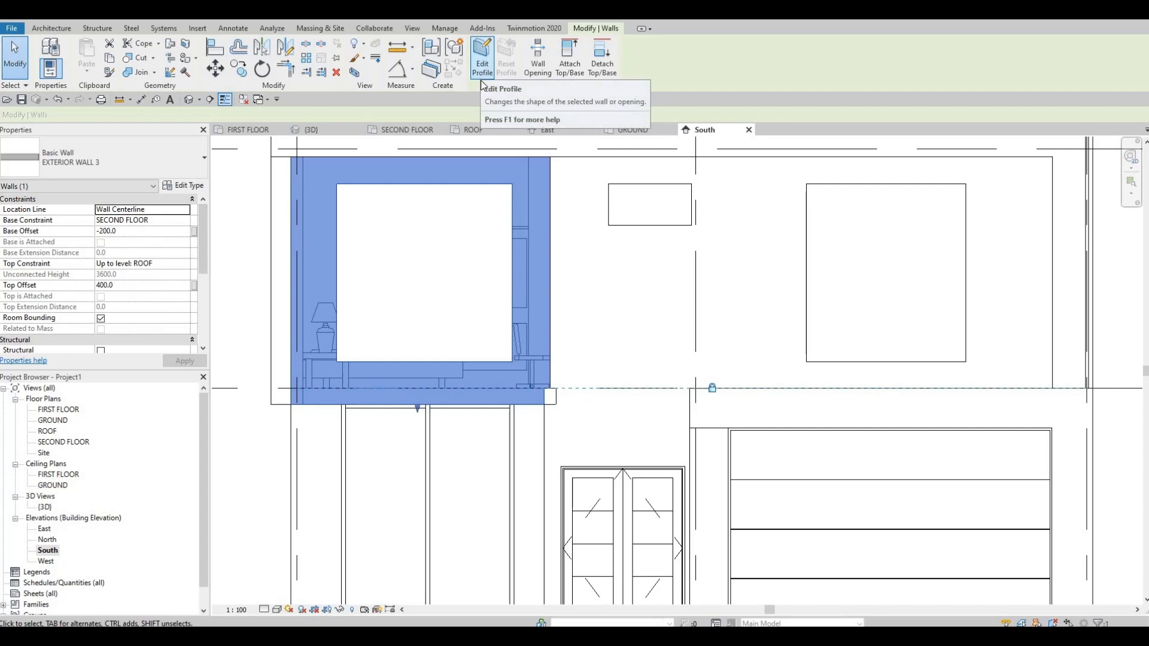
left_click(482, 60)
scroll(524, 419, "up", 2)
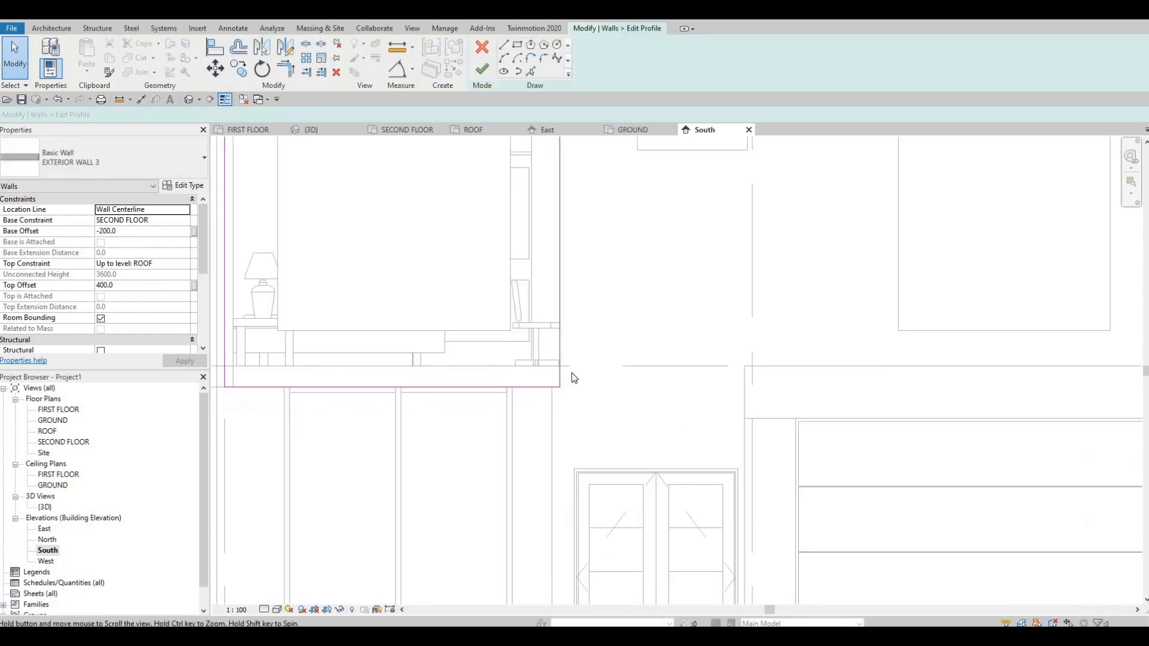
scroll(571, 374, "up", 2)
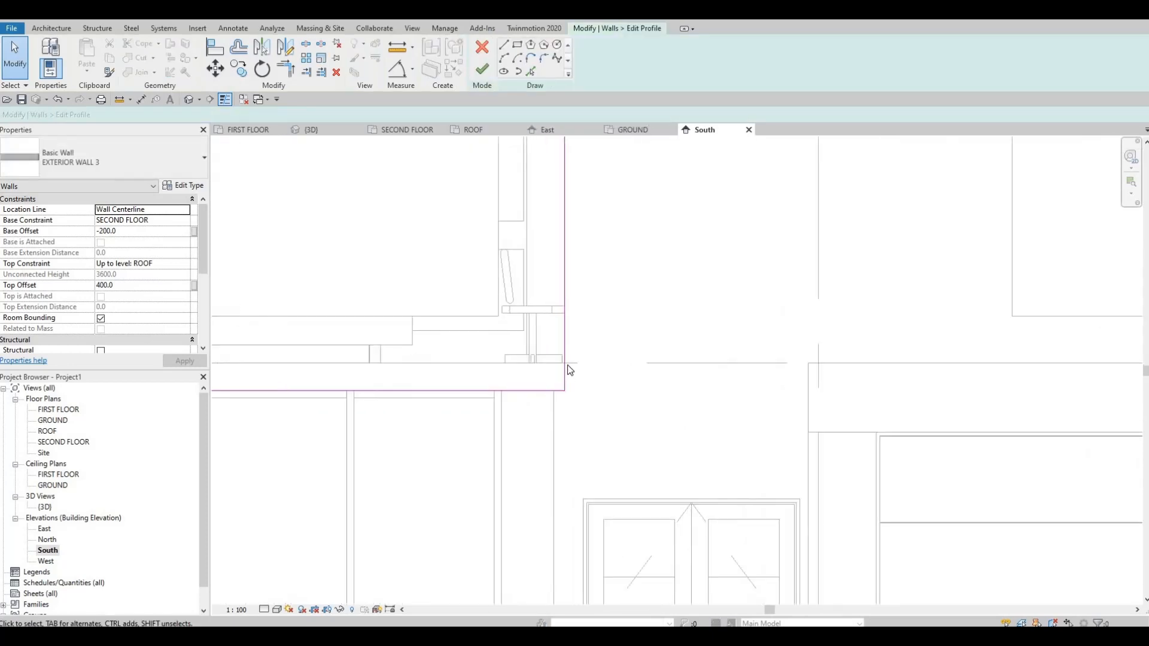
left_click(482, 69)
key("Escape")
key("Escape")
key("Escape")
scroll(596, 360, "down", 3)
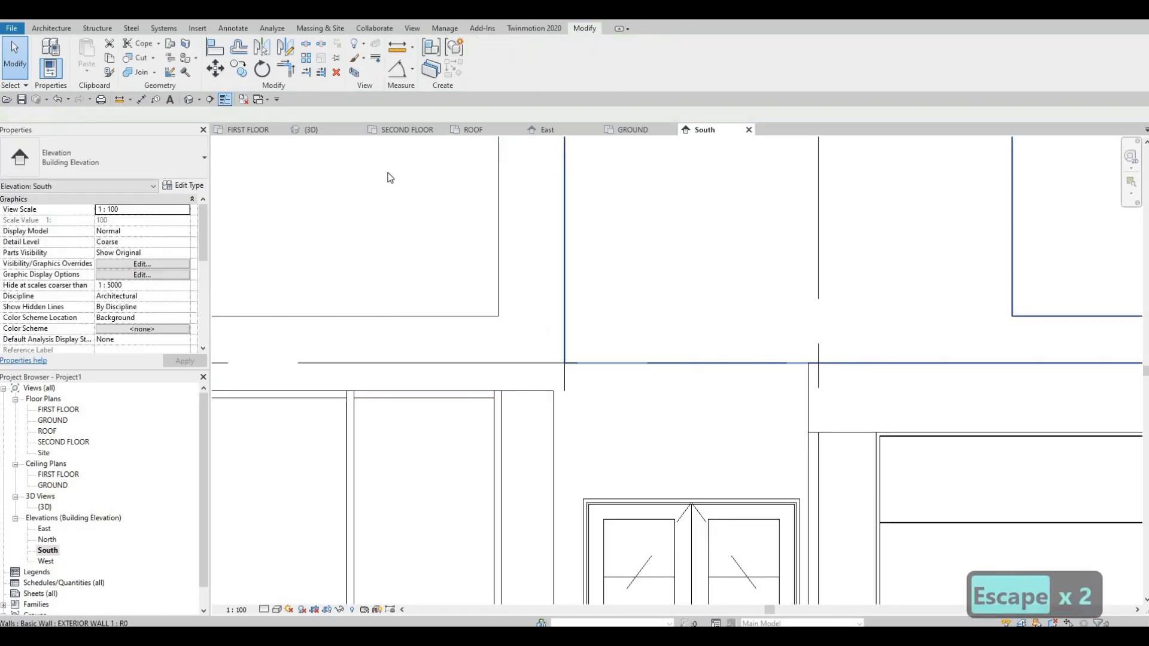
Paint the underside of the floor slab beneath the projecting volume with Gypsum Wall Board in the 3D view.
left_click(190, 99)
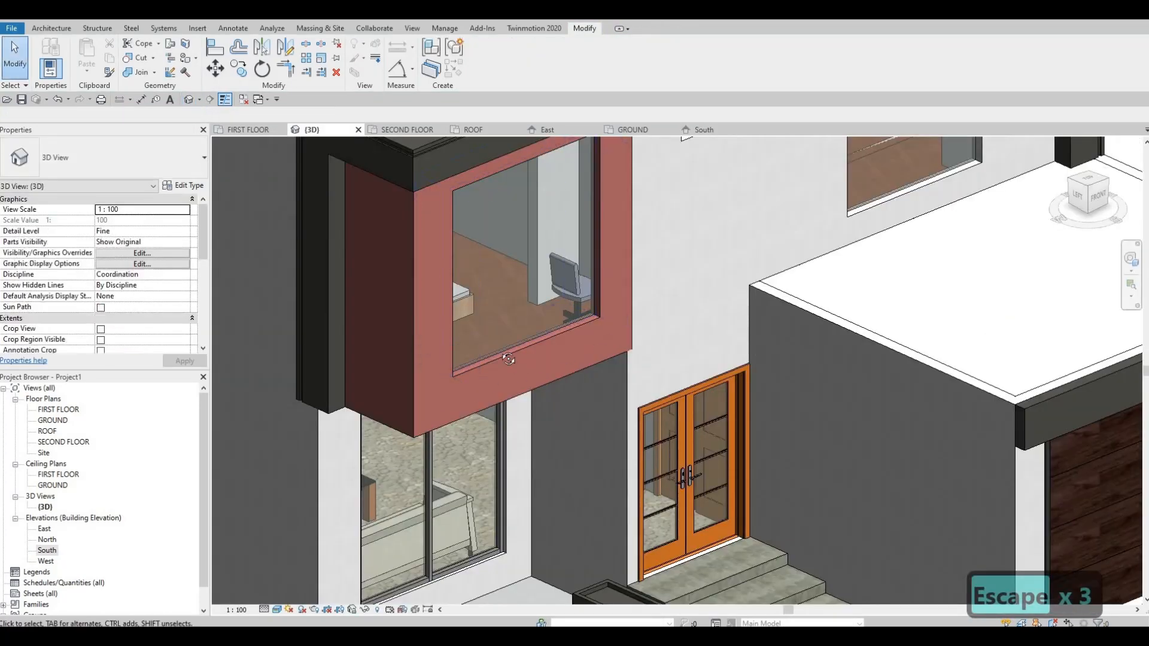
middle_click_drag(446, 363, 587, 378, "shift")
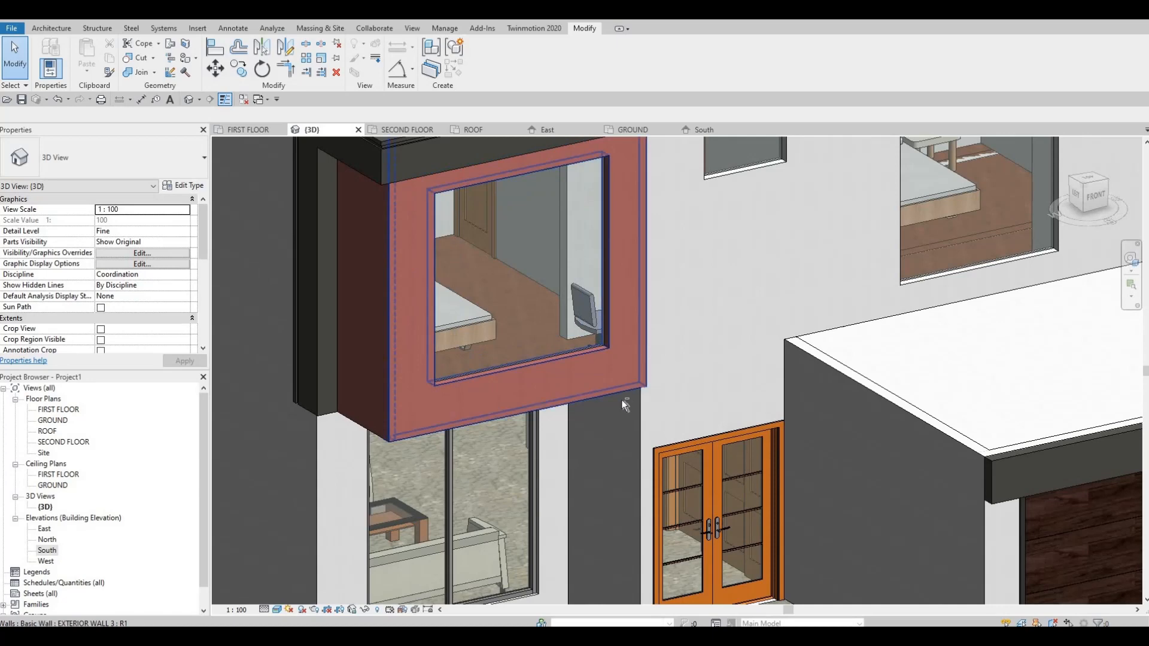
middle_click_drag(649, 340, 602, 402, "shift")
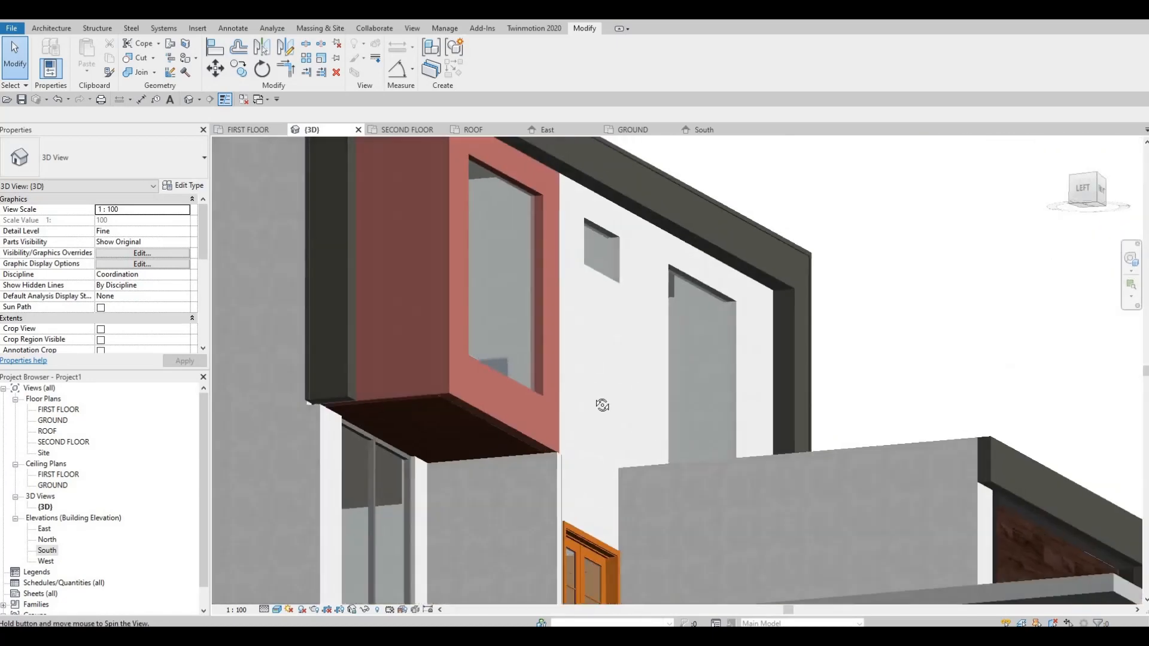
middle_click_drag(515, 501, 480, 311, "shift")
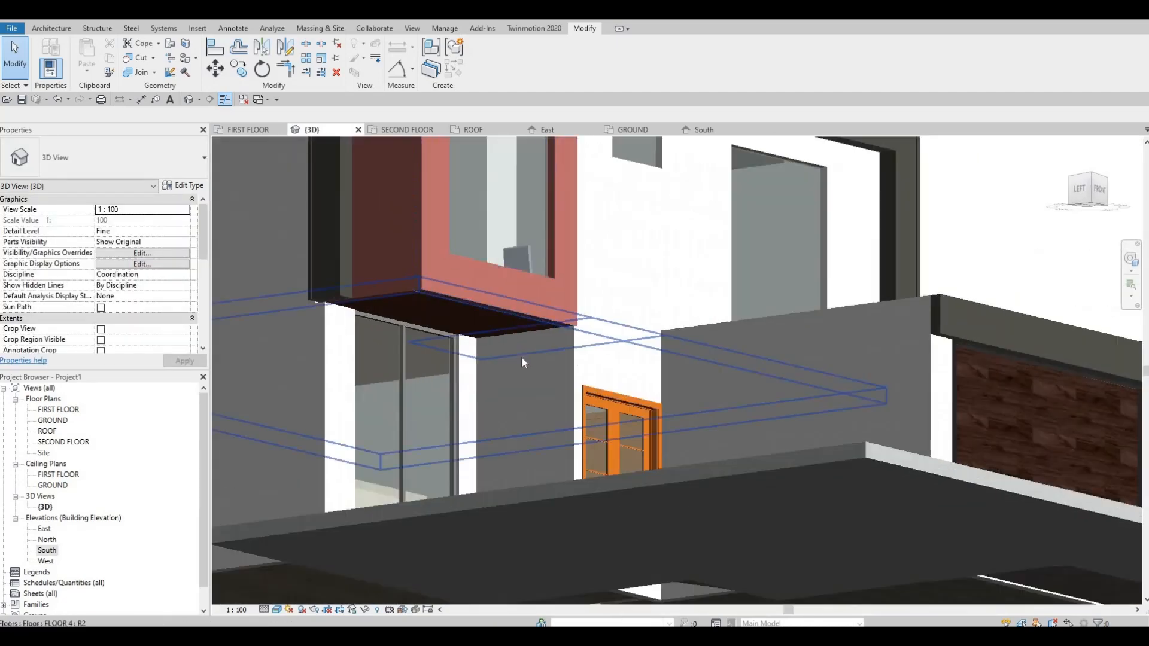
scroll(453, 296, "up", 2)
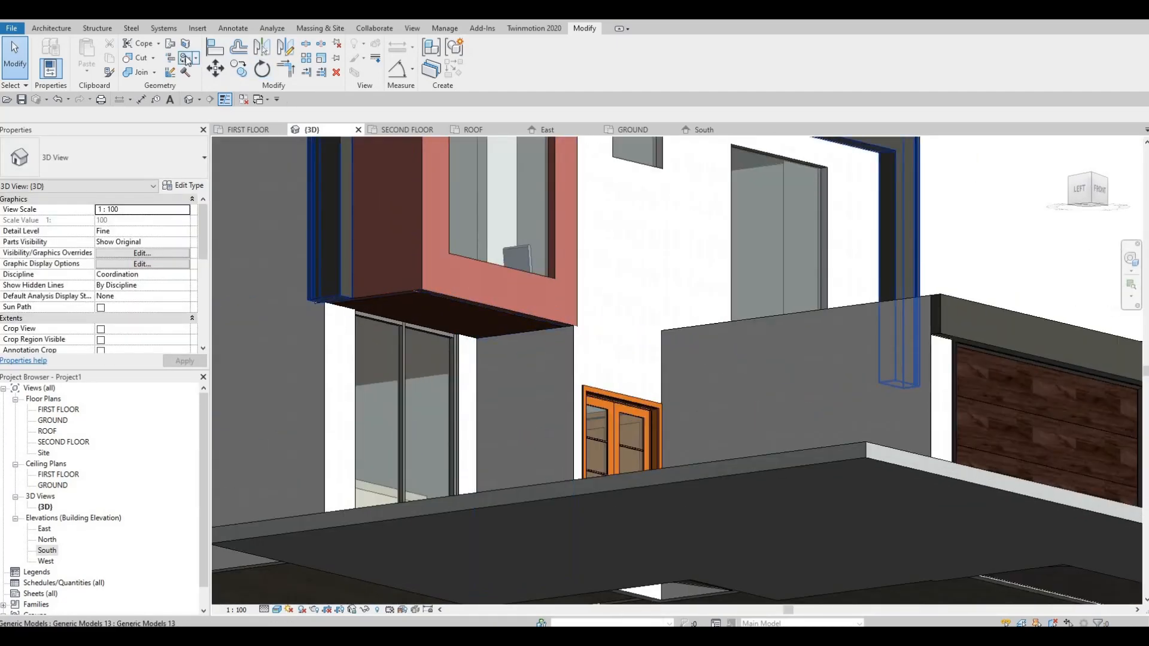
left_click(190, 72)
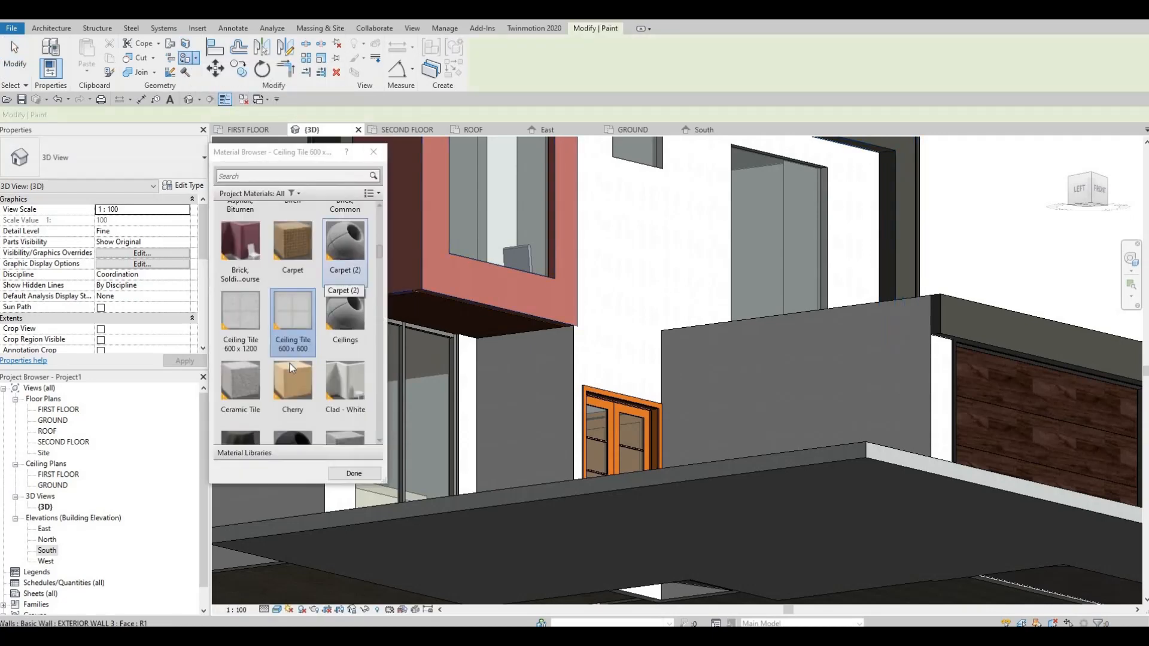
scroll(305, 377, "down", 3)
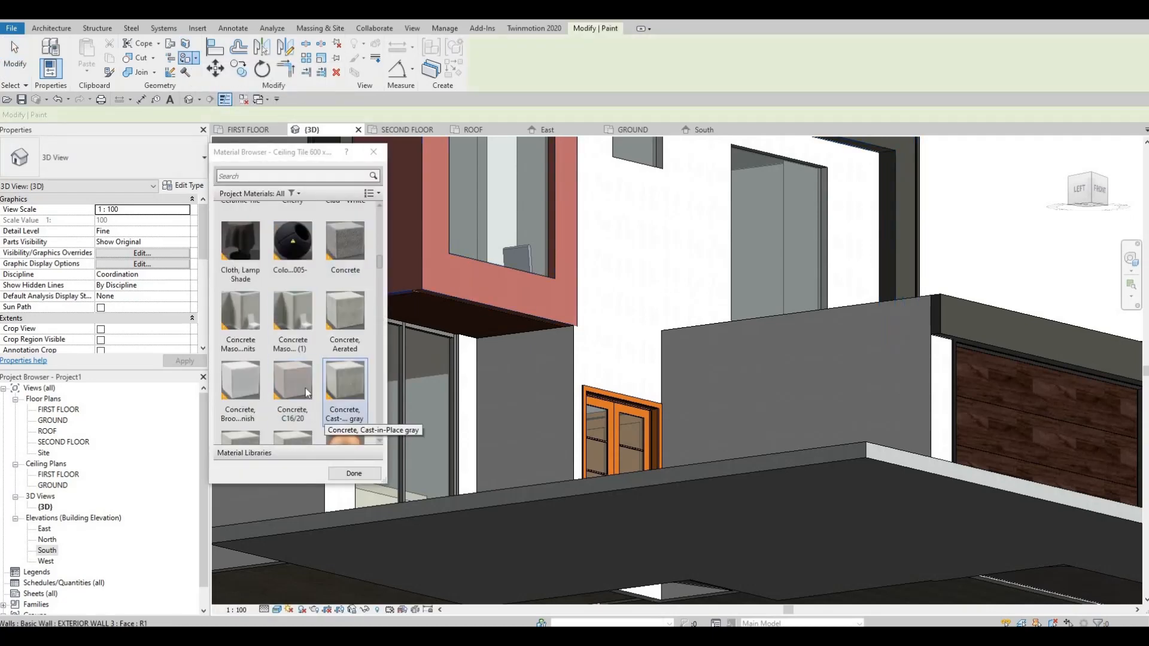
scroll(306, 386, "down", 5)
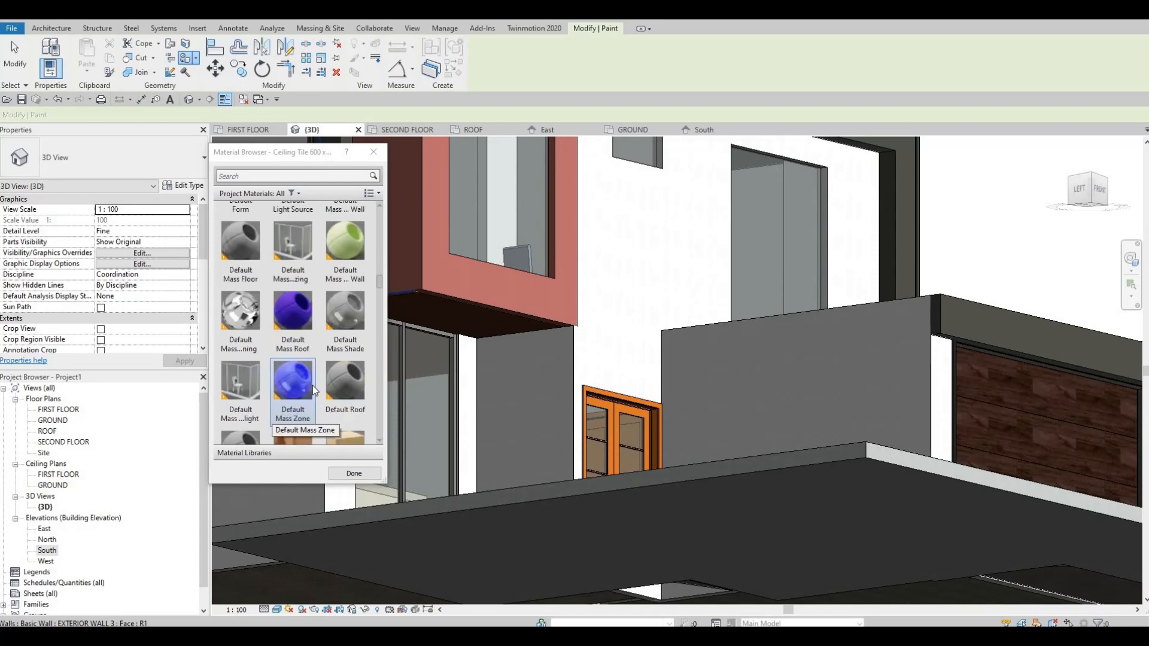
scroll(317, 389, "down", 6)
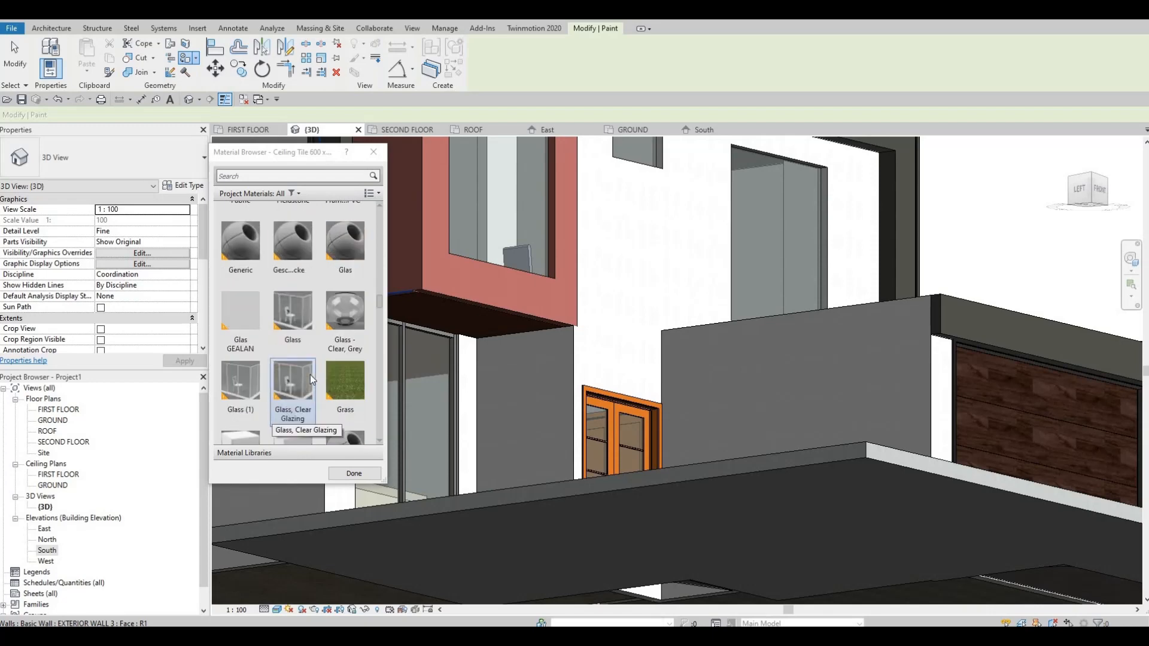
scroll(323, 380, "down", 3)
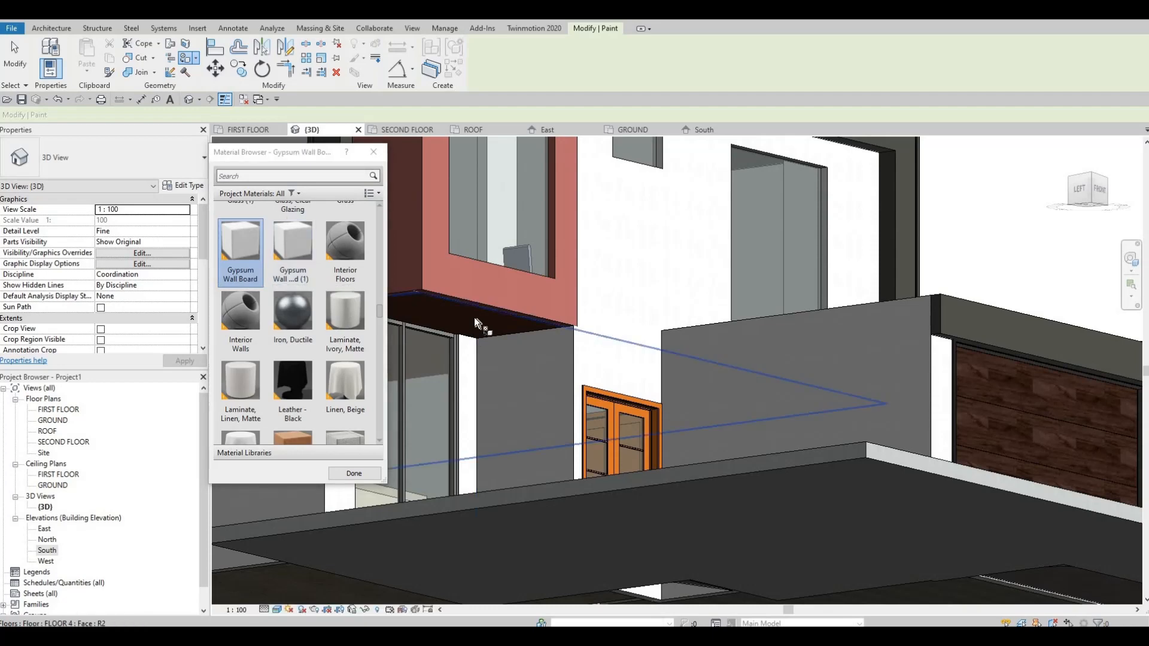
scroll(353, 431, "down", 1)
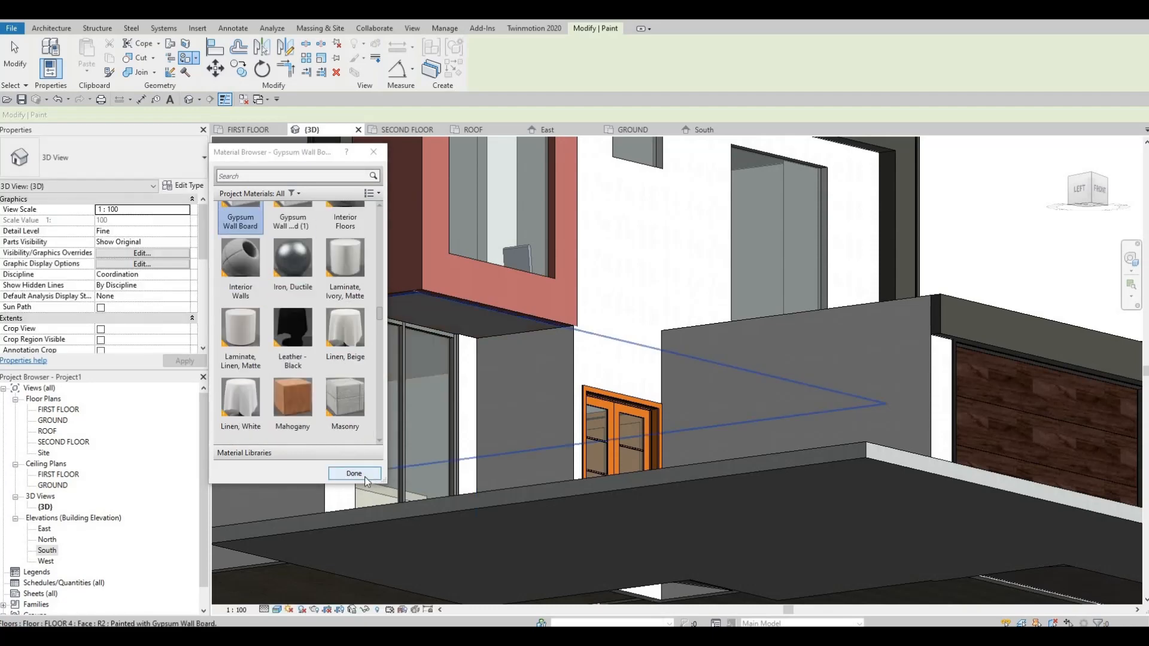
key("Escape")
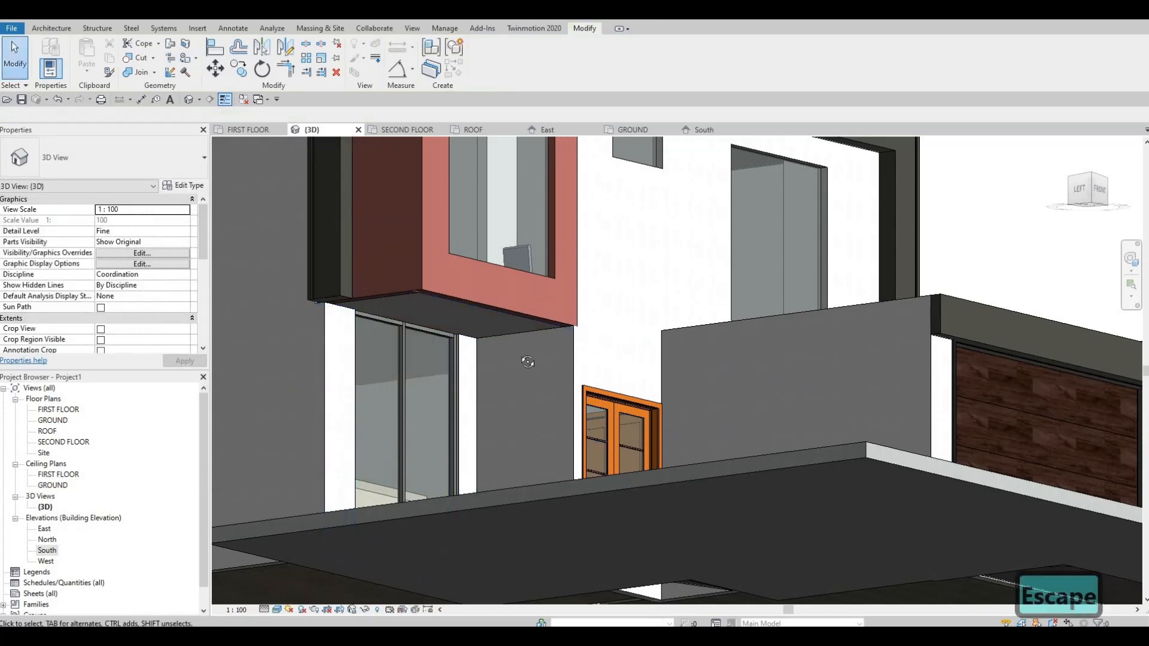
Change the projecting volume's front and side walls to the EXTERIOR WALL 1 type.
mouse_move(525, 360)
middle_mouse_down("shift")
mouse_move(493, 414)
mouse_move(489, 394)
mouse_move(492, 464)
middle_mouse_up("shift")
key("Escape")
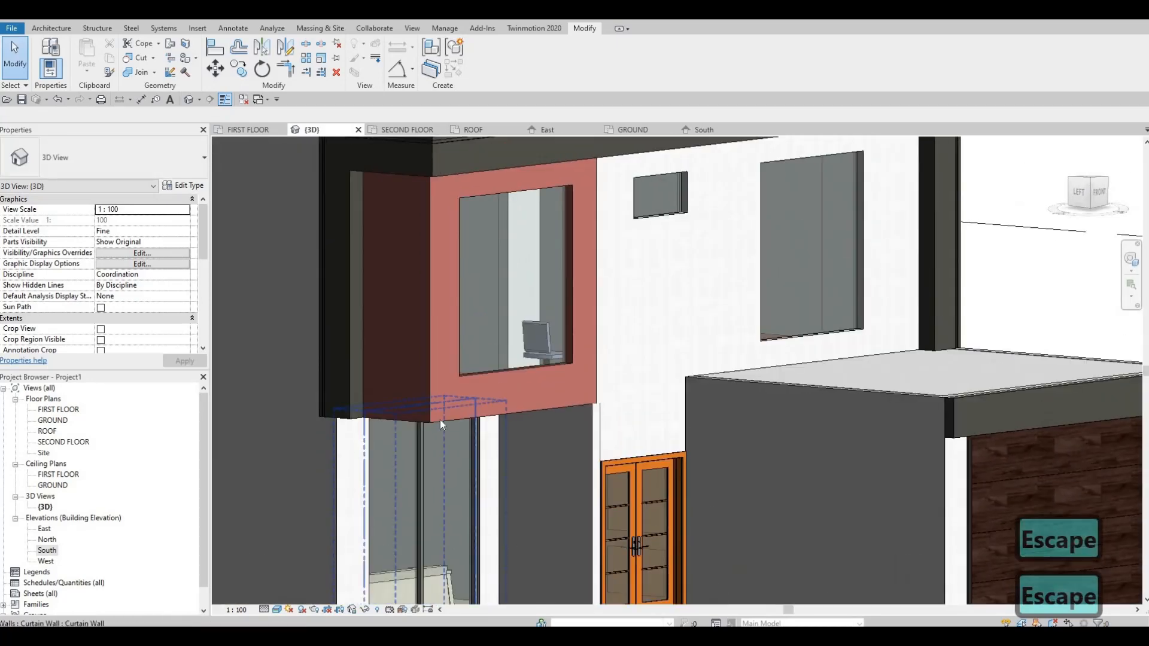
left_click(406, 418)
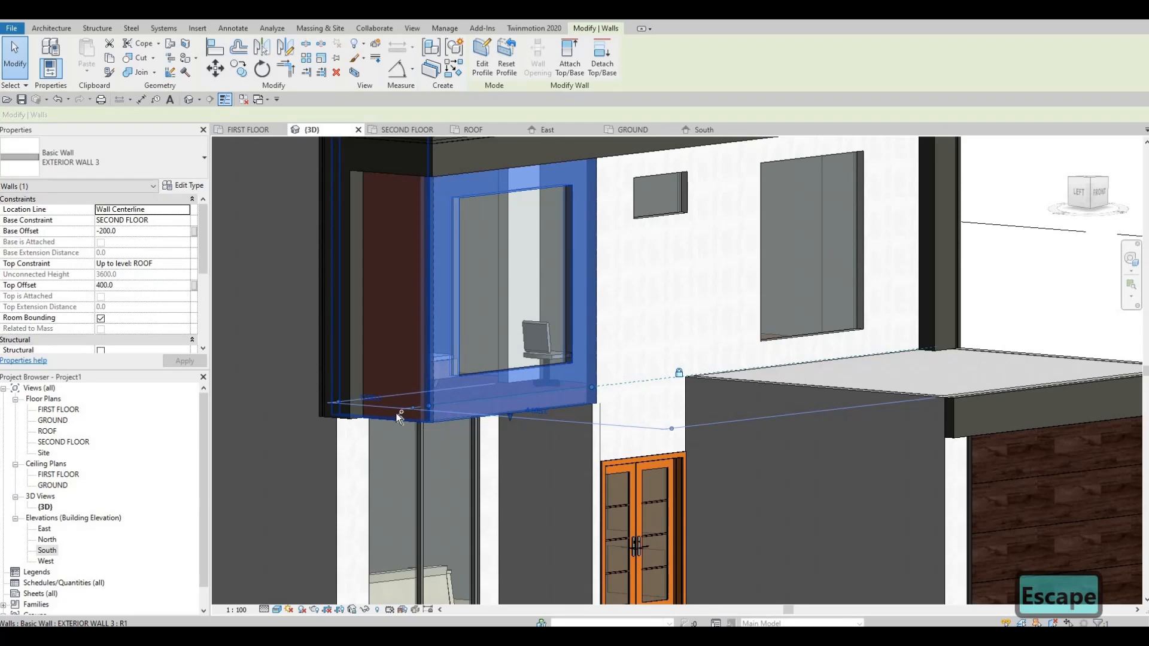
left_click(405, 408, "ctrl")
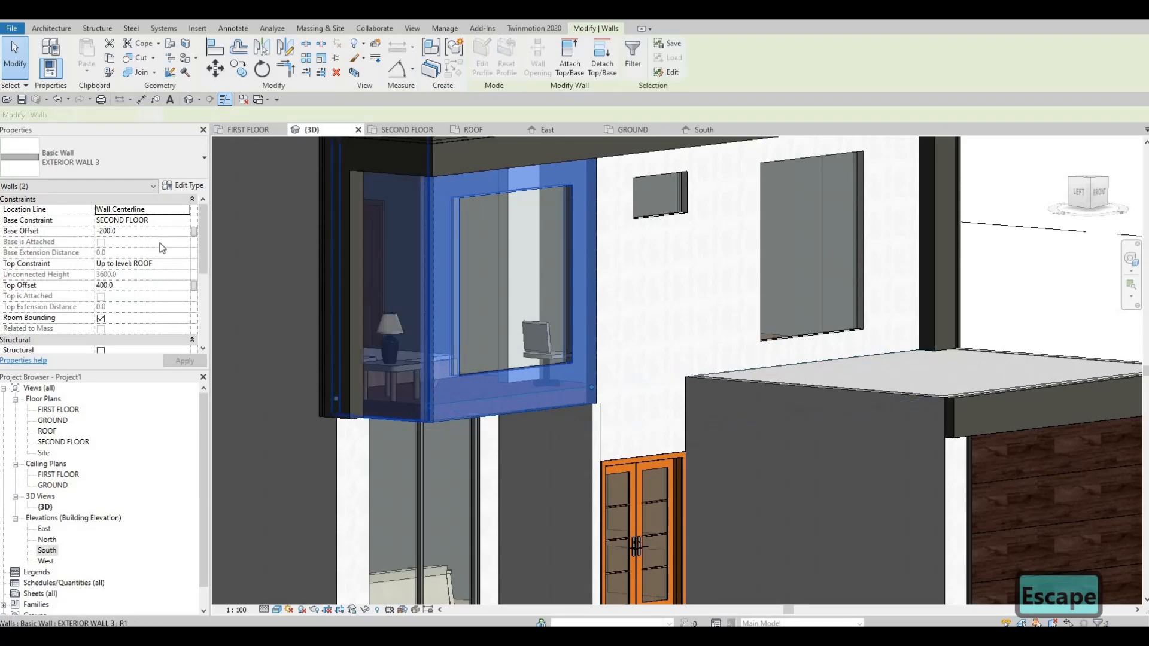
left_click(183, 168)
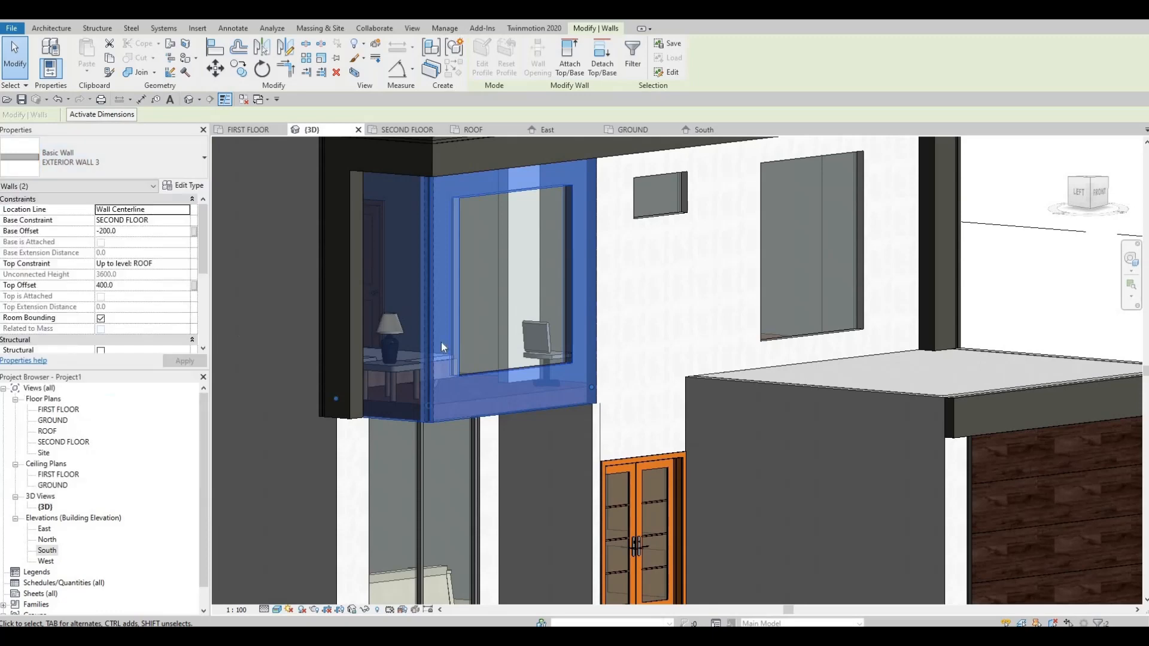
key("Escape")
key("Escape")
key("Escape")
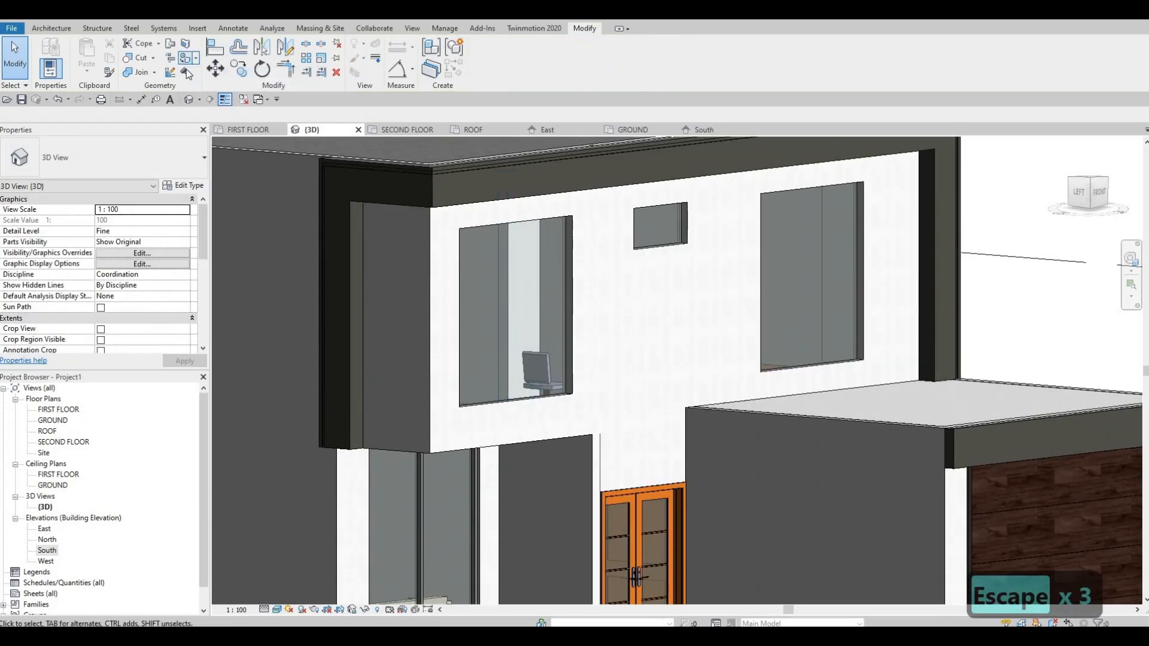
Paint the outer faces of the projecting volume's front and side walls with the Parking Stripe material.
left_click(192, 62)
scroll(283, 307, "down", 5)
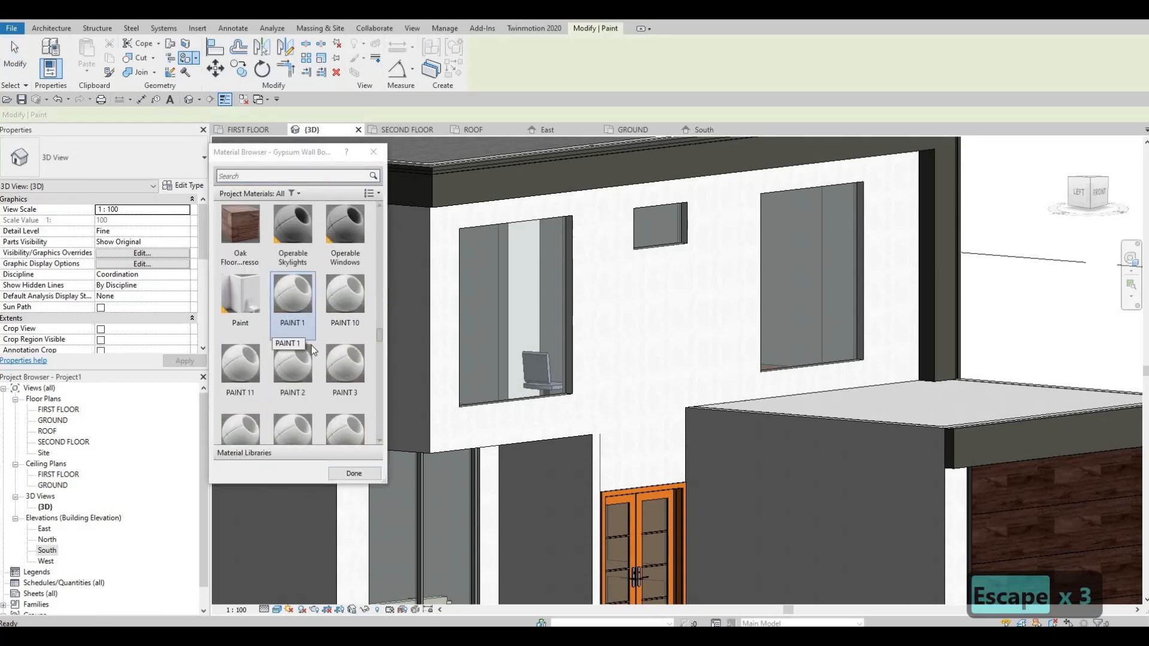
scroll(307, 356, "down", 3)
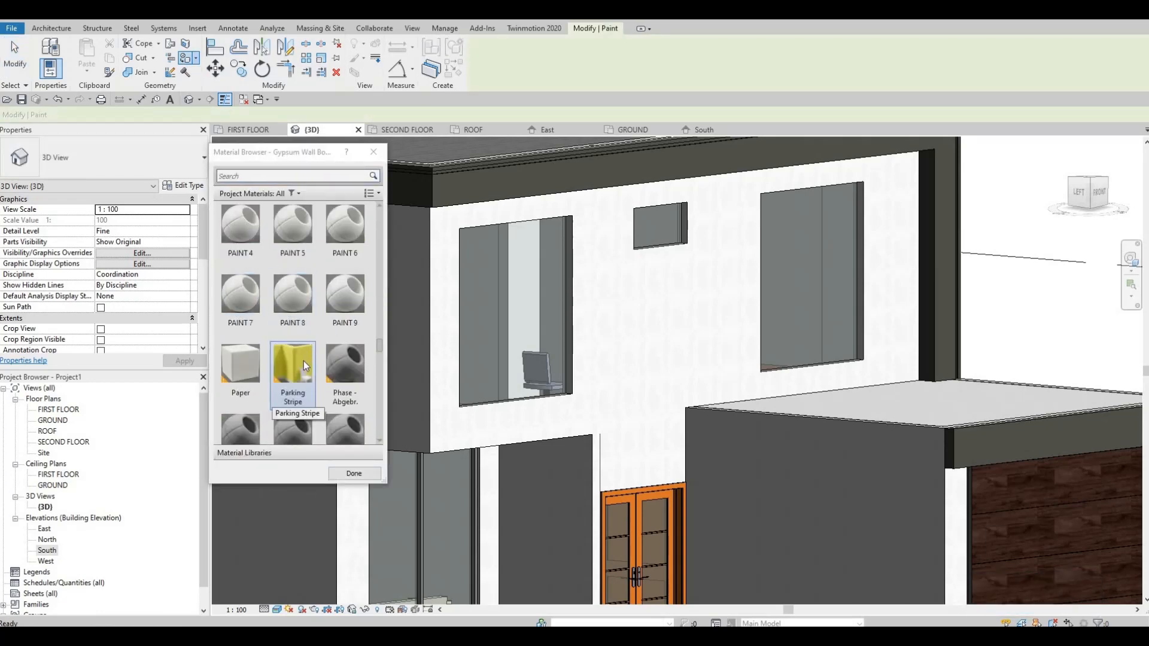
left_click(293, 367)
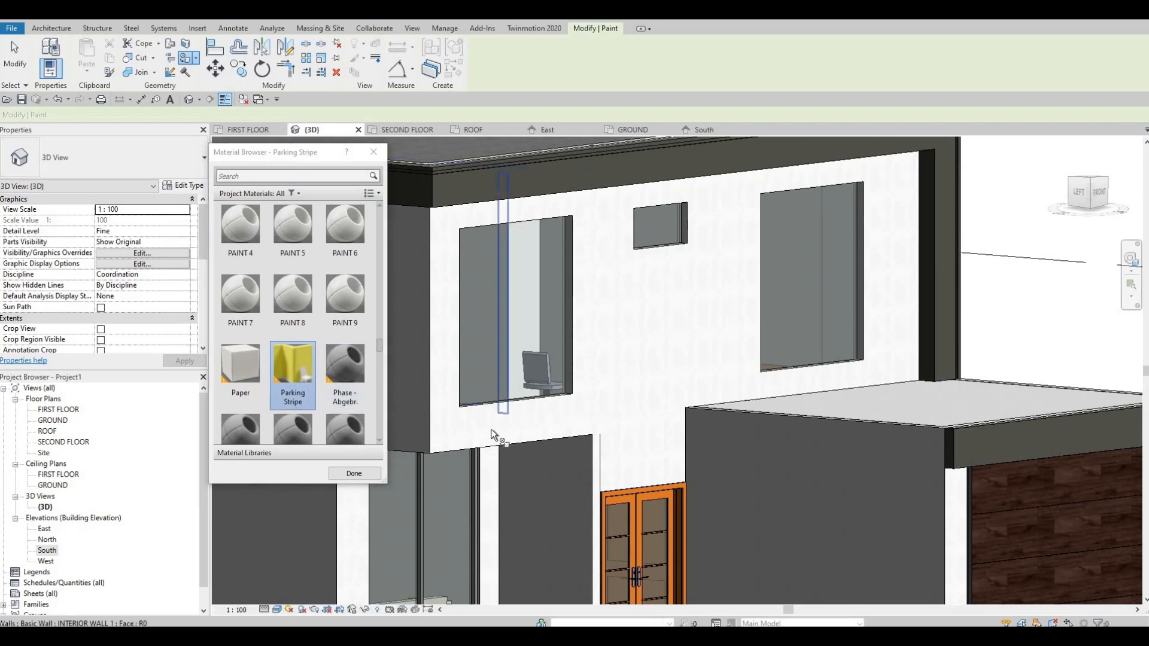
left_click(453, 425)
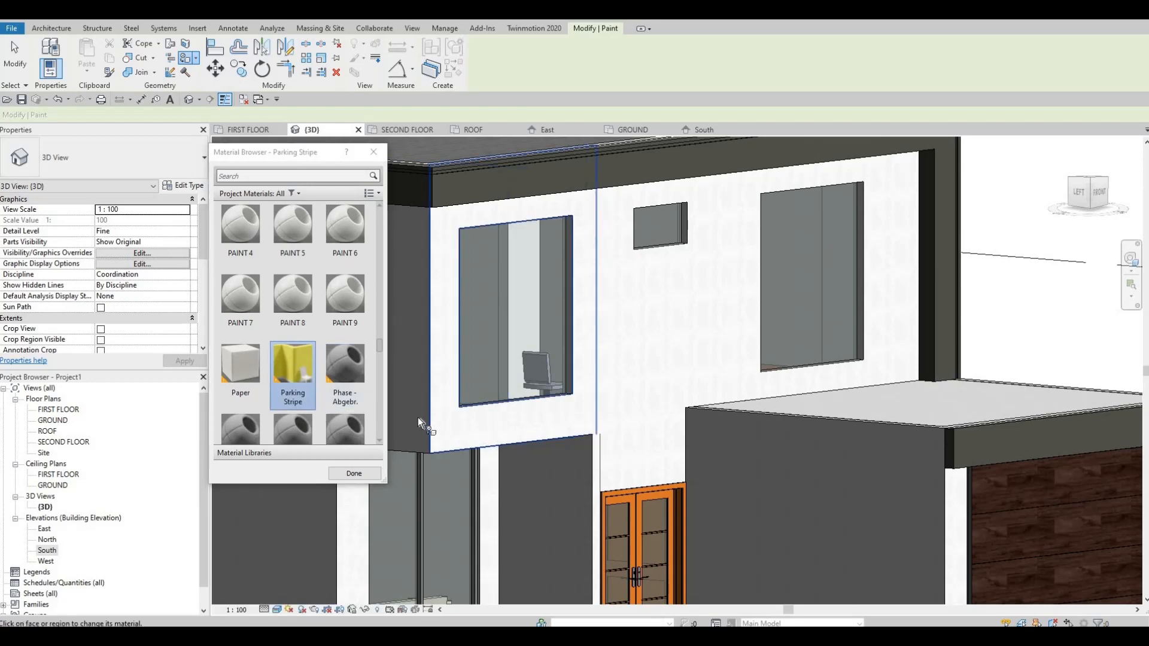
left_click(423, 416)
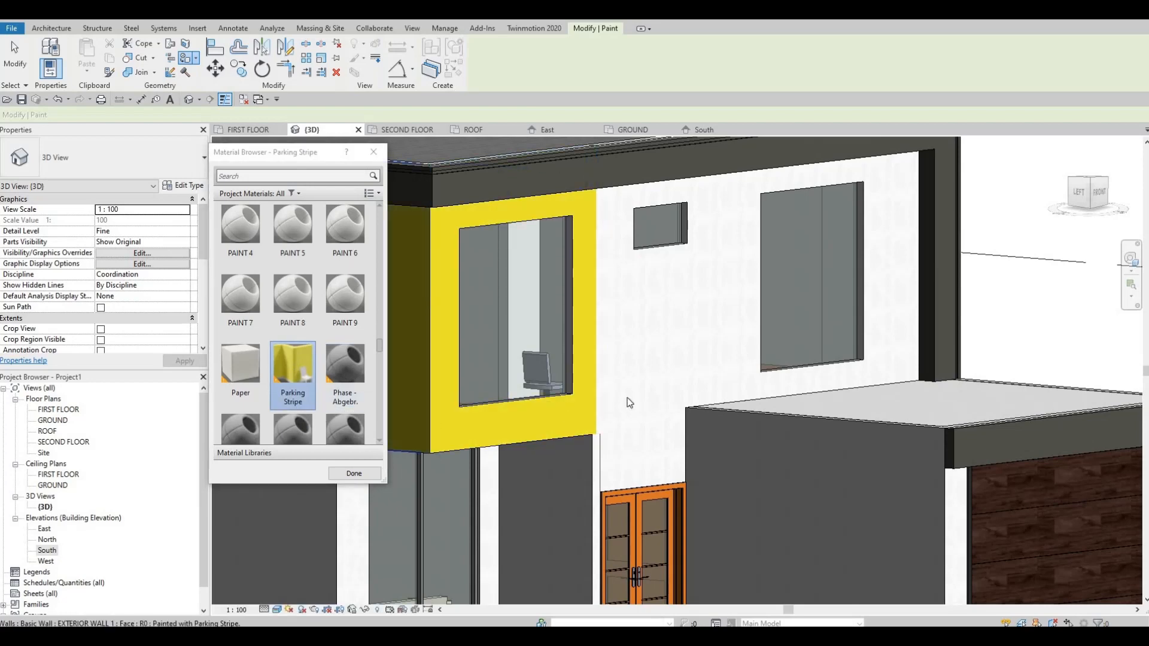
mouse_move(628, 399)
middle_mouse_down("shift")
mouse_move(628, 363)
mouse_move(552, 390)
mouse_move(665, 354)
mouse_move(688, 280)
middle_mouse_up("shift")
key("Escape")
key("Escape")
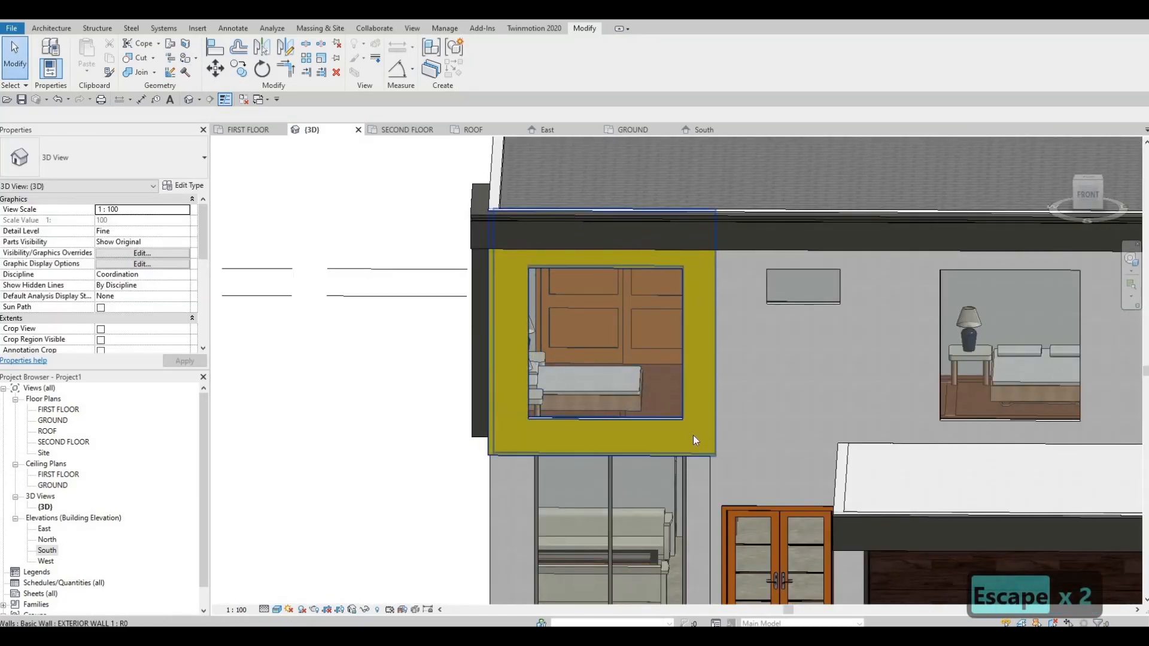
Move the entrance recess's side wall in the FIRST FLOOR plan toward the living-room window, about 2795 mm from the outer grid line.
scroll(561, 439, "down", 3)
middle_click_drag(562, 439, 629, 426, "shift")
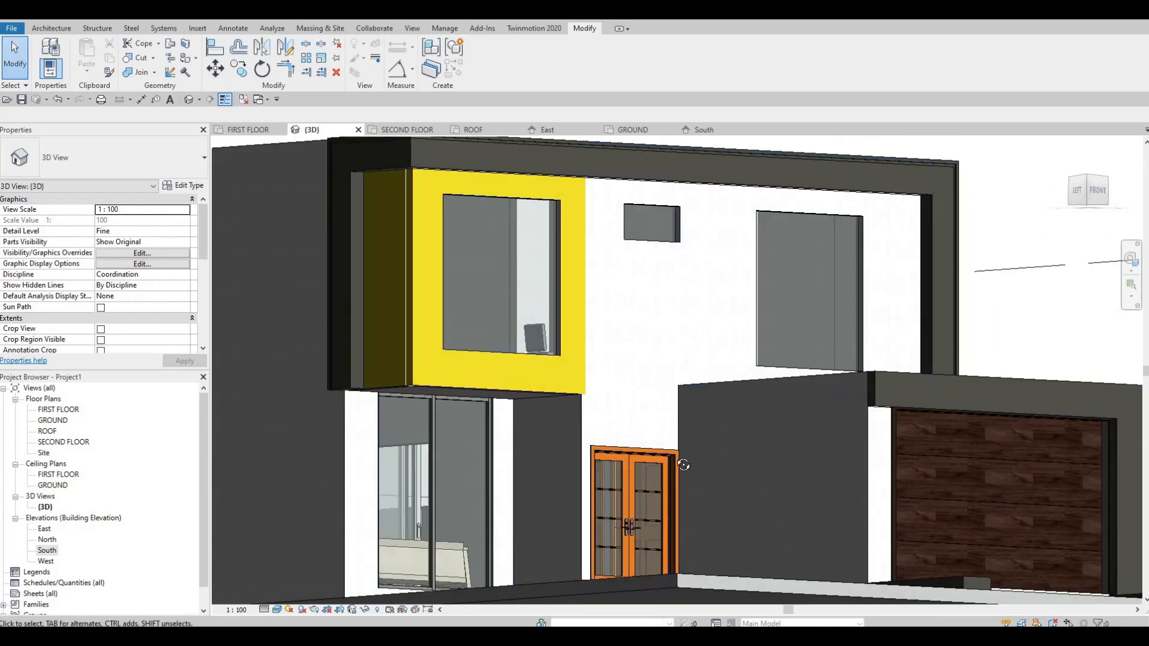
middle_click_drag(674, 395, 839, 397, "shift")
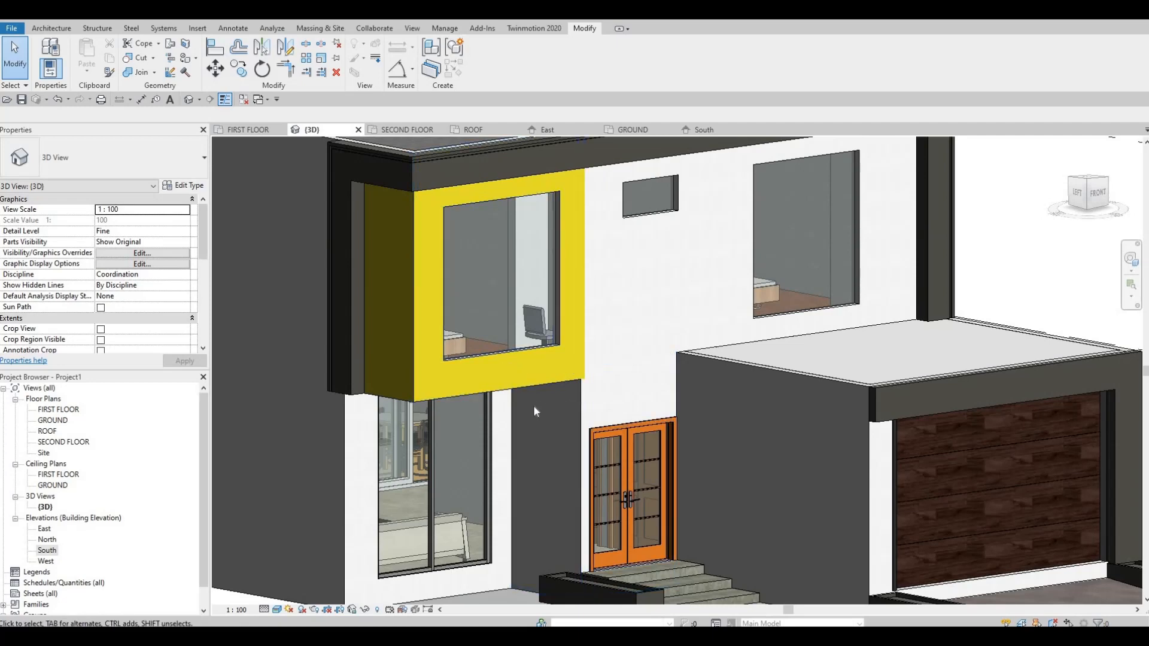
middle_click_drag(485, 455, 70, 430, "shift")
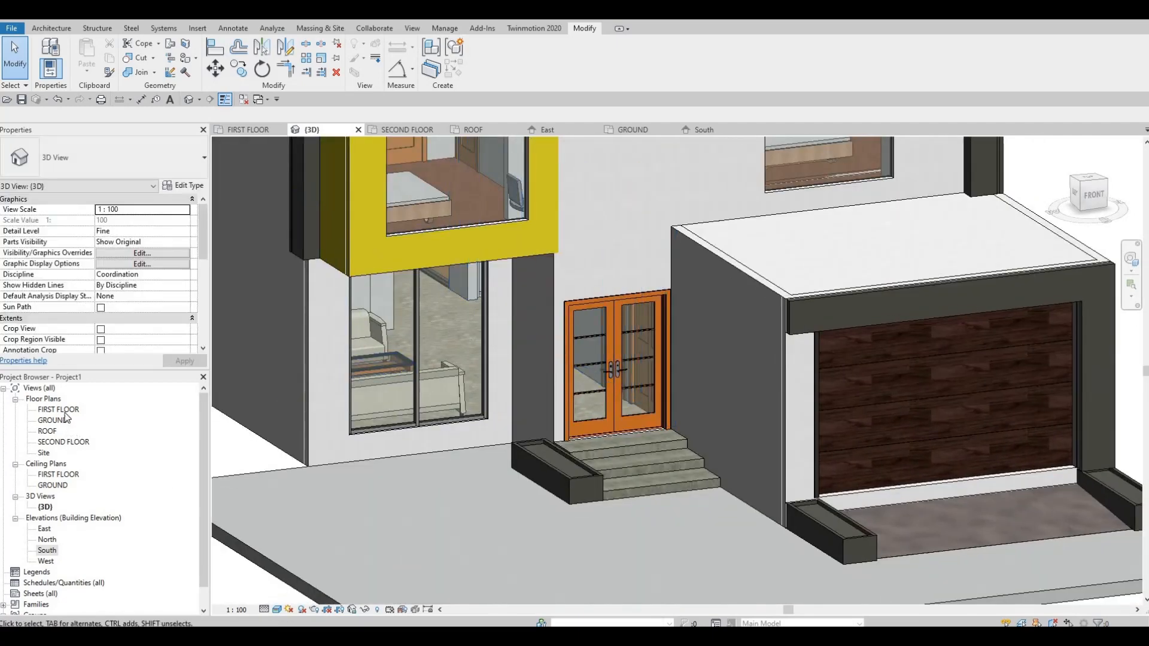
double_click(59, 410)
middle_click_drag(518, 357, 592, 422)
scroll(556, 383, "up", 1)
scroll(541, 361, "up", 1)
middle_click_drag(544, 376, 550, 374)
scroll(552, 374, "up", 1)
left_click(554, 380)
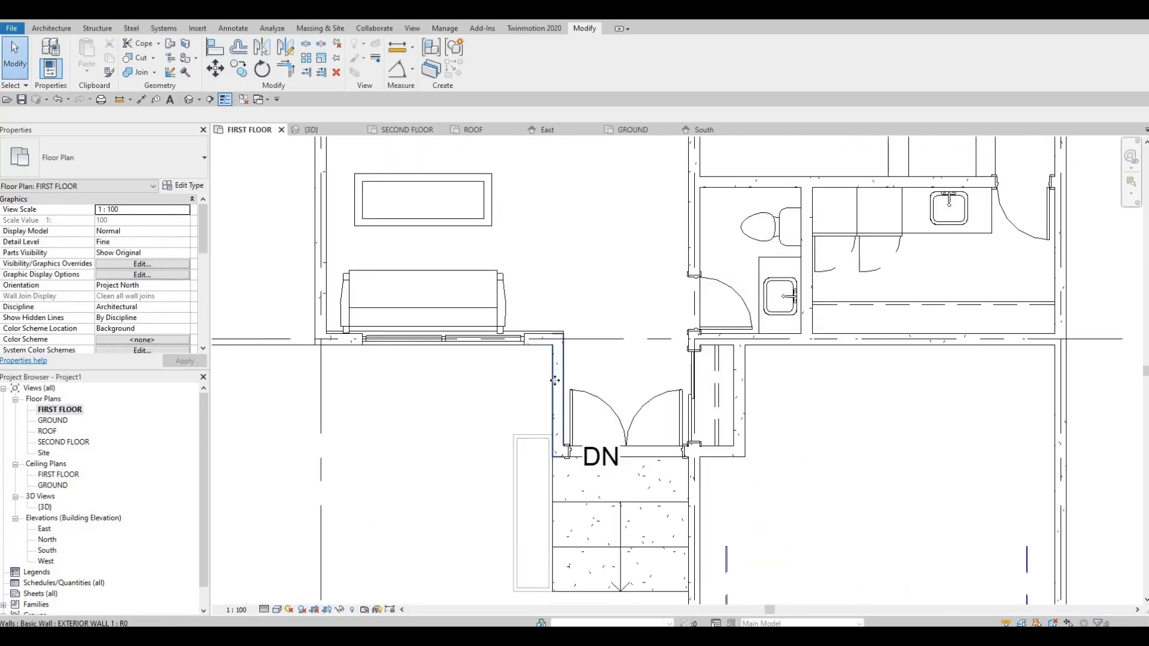
left_click_drag(527, 380, 531, 381)
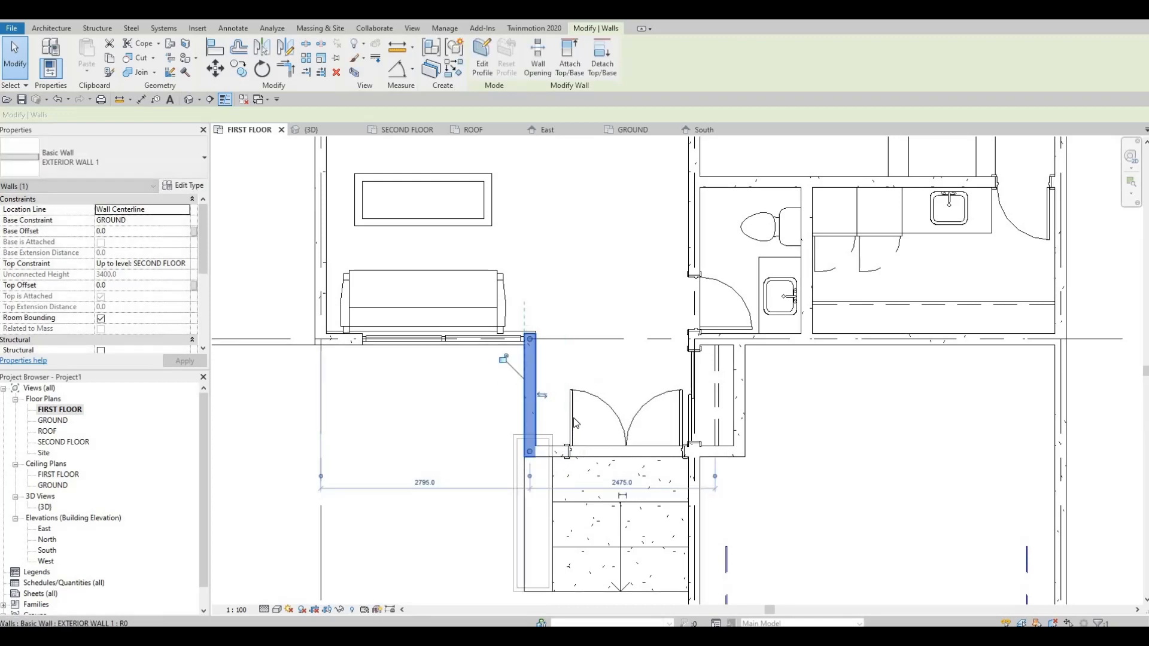
key("Escape")
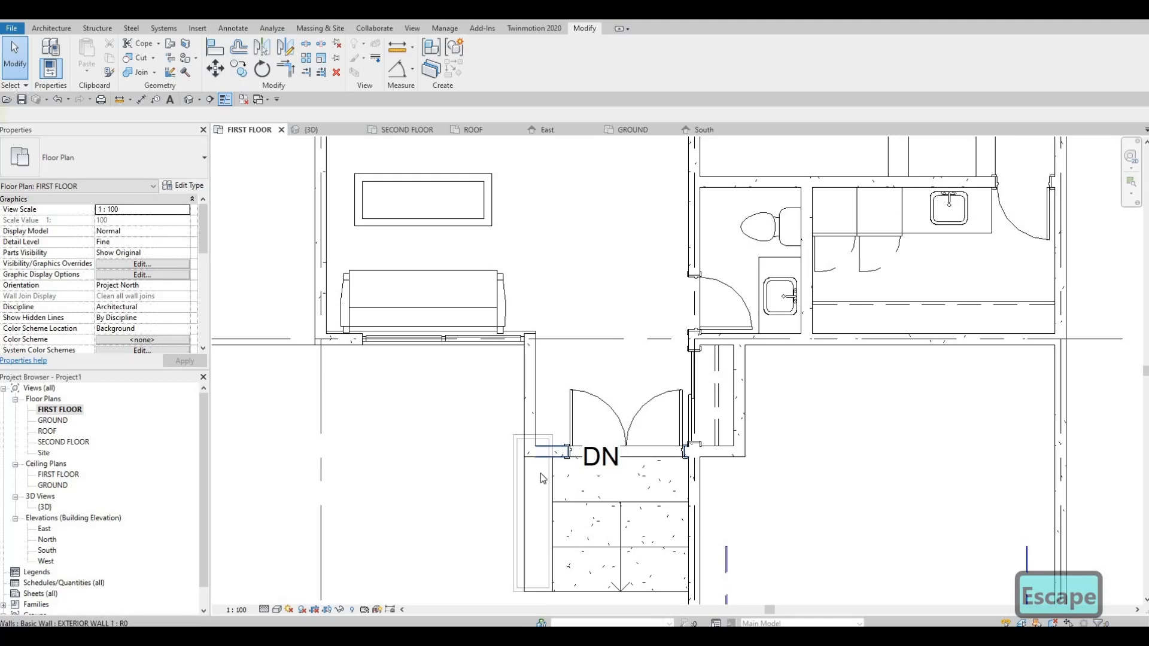
middle_click_drag(541, 471, 540, 432)
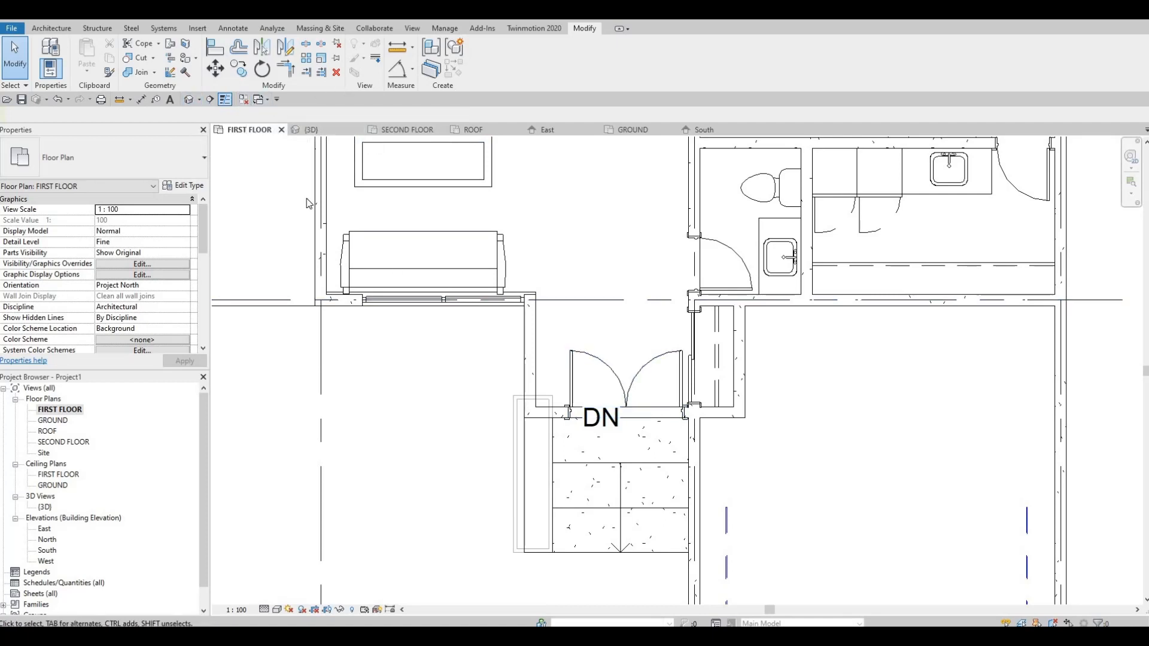
Open the planter beside the entrance steps for in-place editing in the GROUND floor plan.
key("Escape")
key("Escape")
key("Escape")
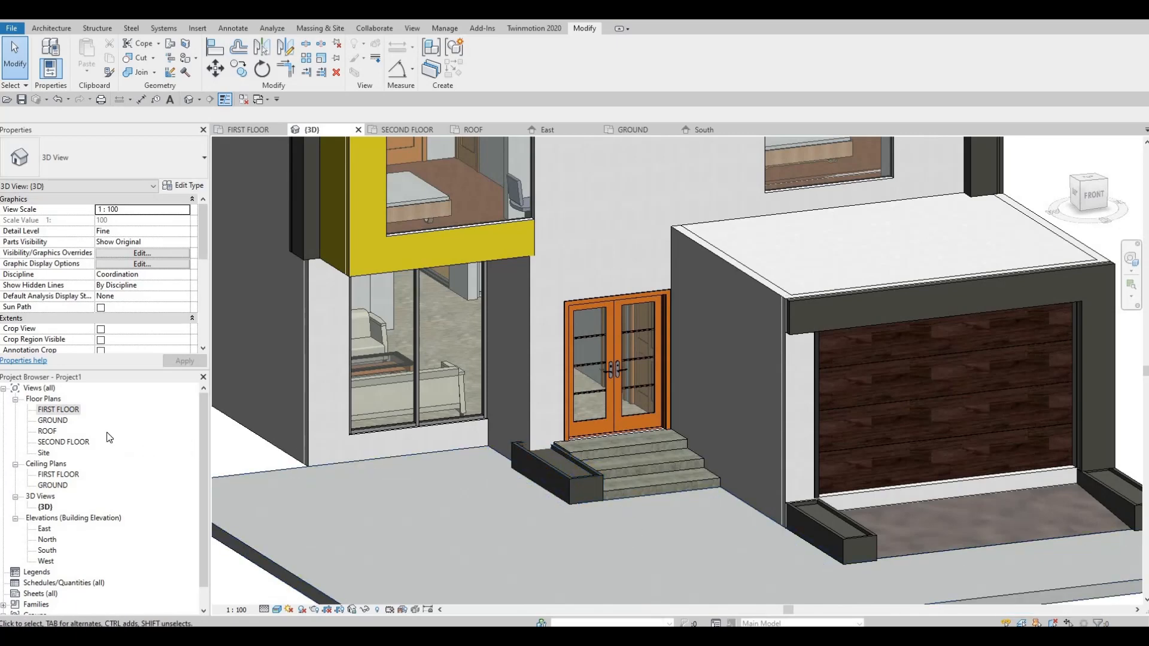
key("ctrl+Tab")
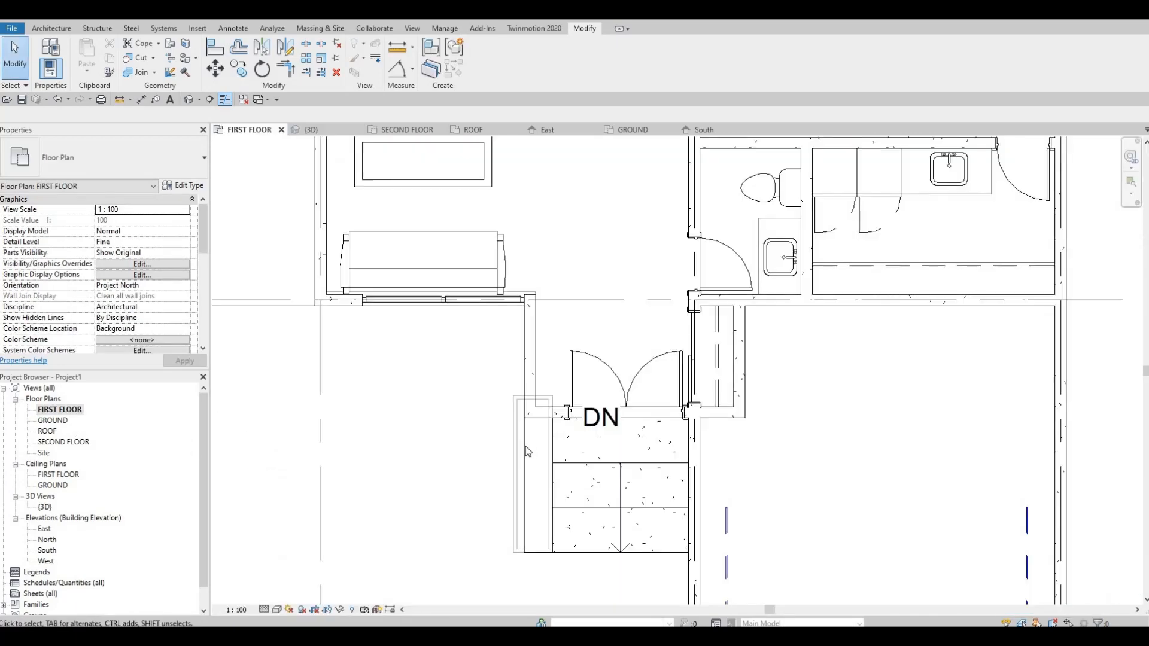
left_click(520, 449)
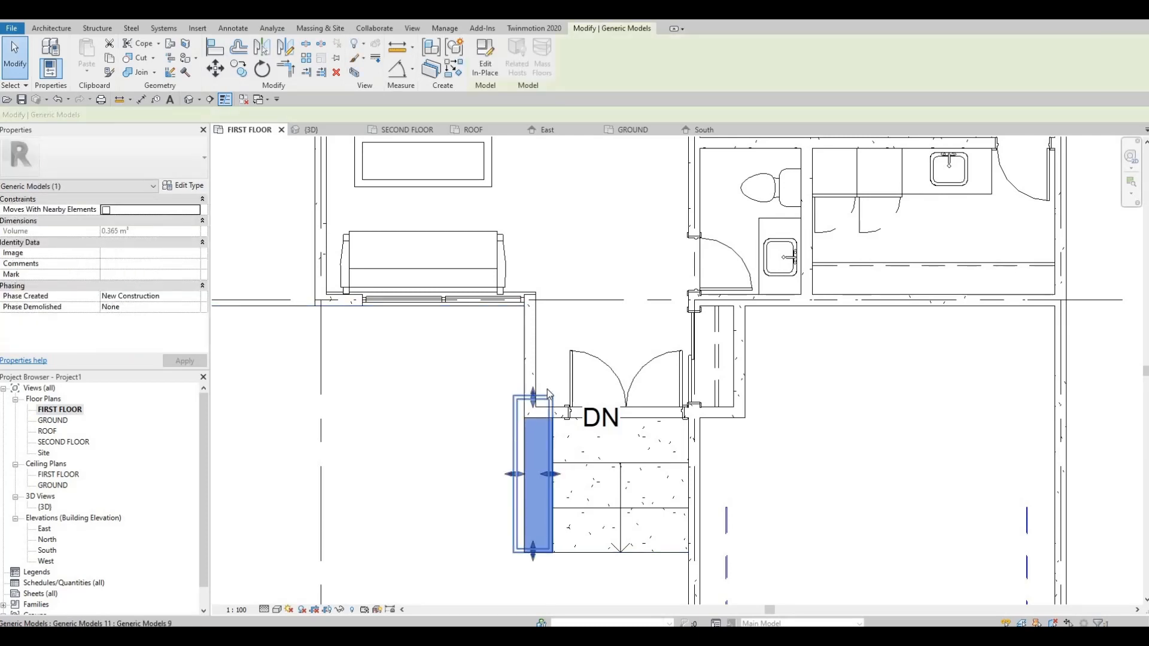
key("Escape")
key("Escape")
left_click(632, 129)
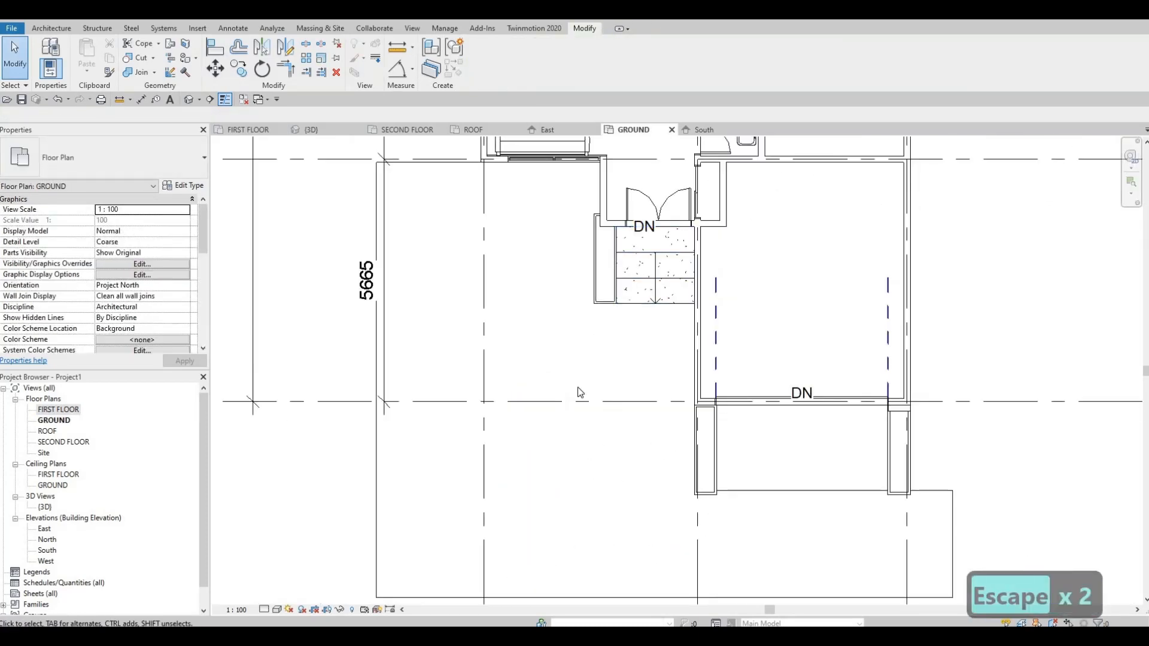
scroll(603, 267, "up", 5)
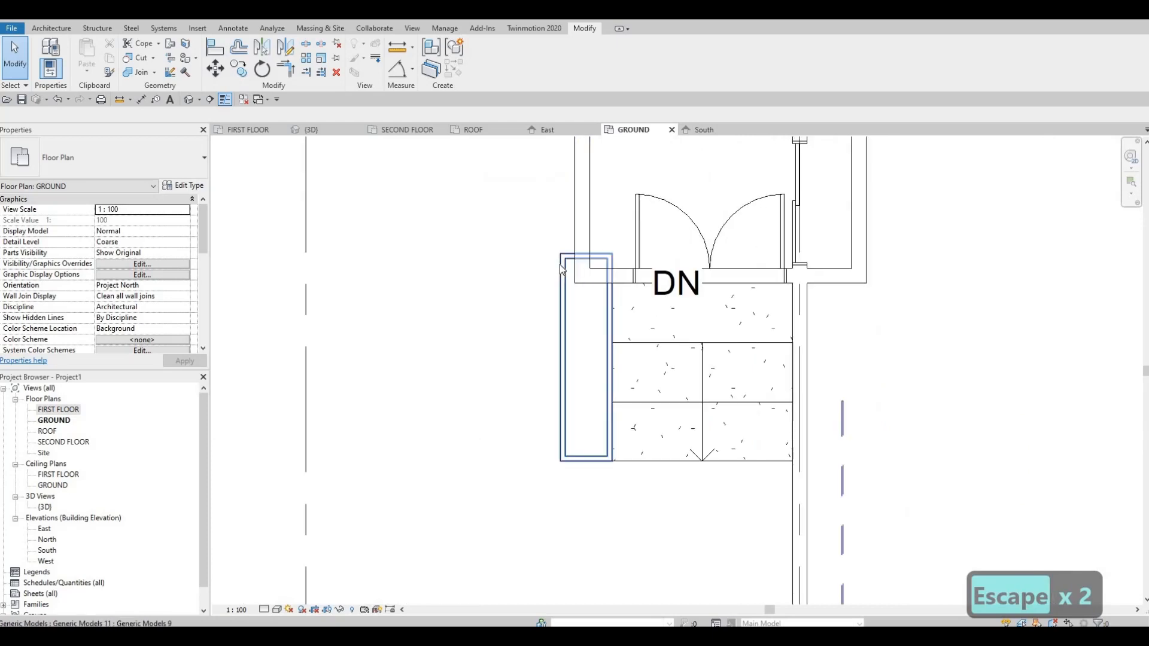
left_click(582, 252)
scroll(581, 250, "up", 2)
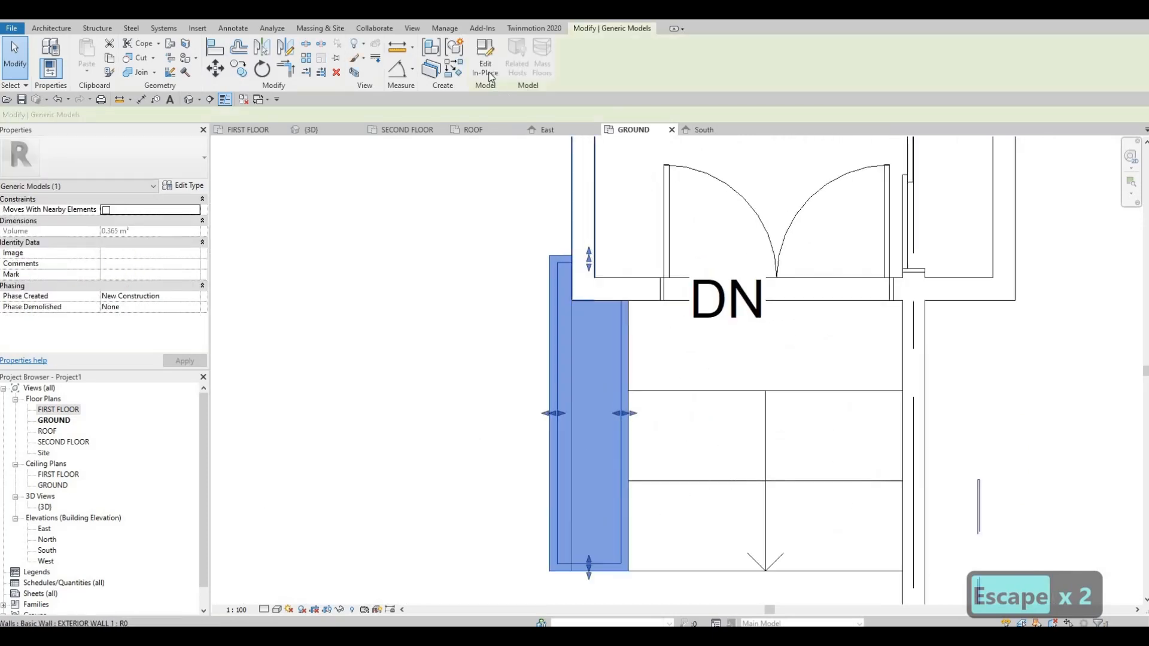
double_click(572, 281)
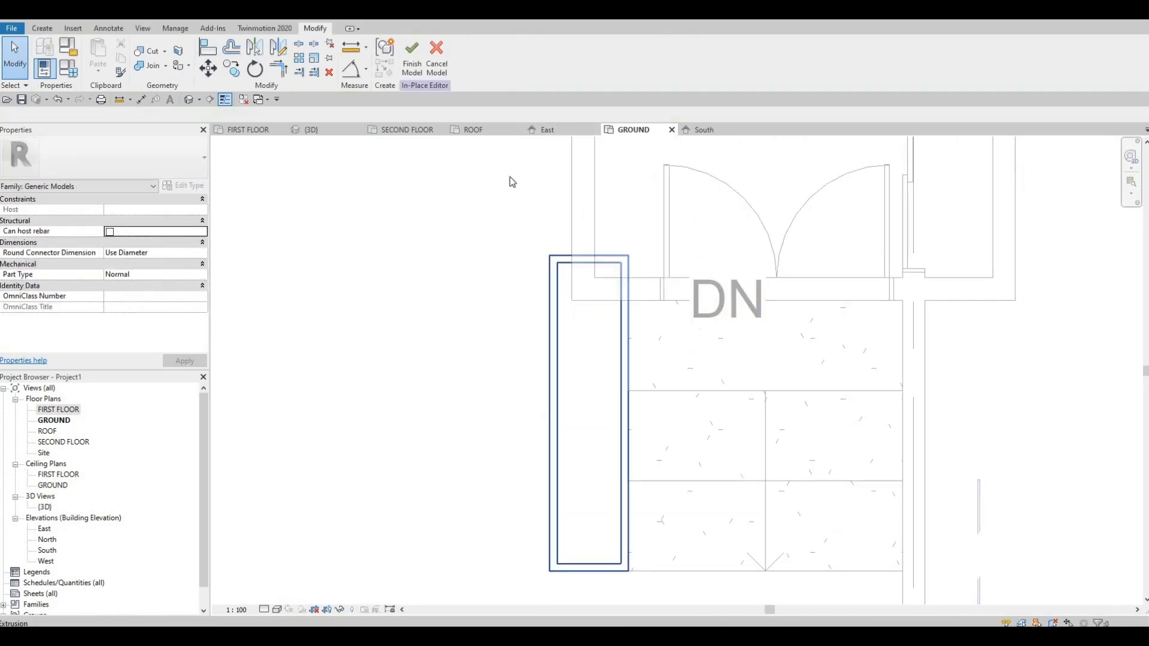
Shorten the planter's outer shell extrusion by moving its back sketch lines to the entrance wall's outer face, and finish the sketch.
left_click(582, 258)
left_click(416, 57)
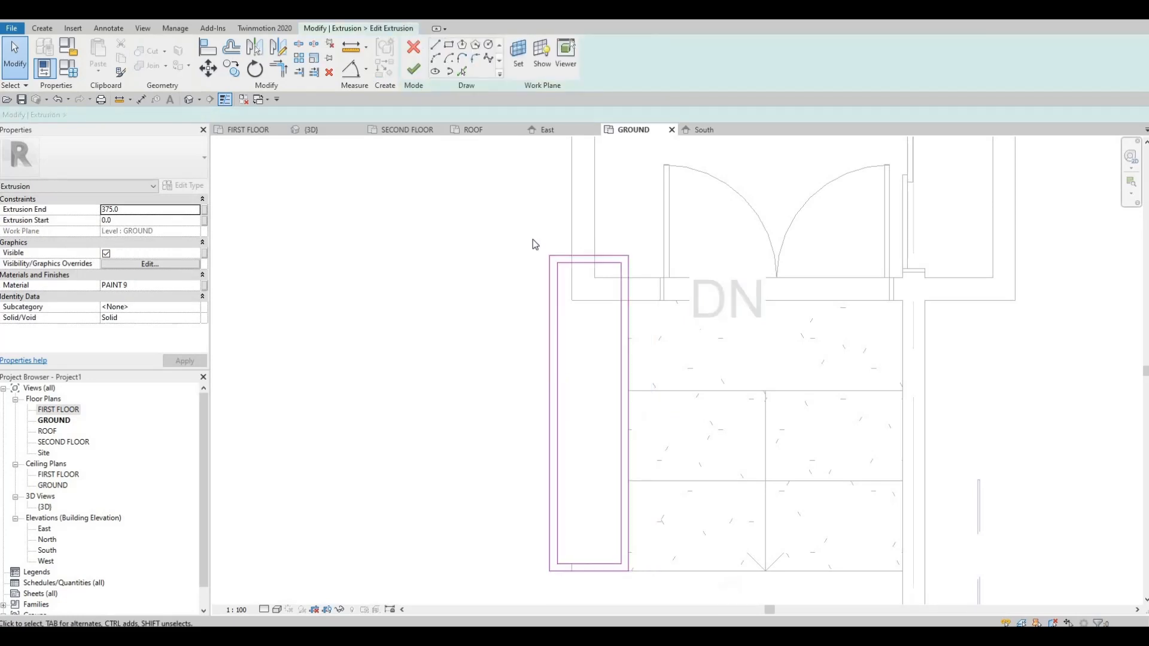
mouse_move(523, 237)
left_mouse_down()
mouse_move(641, 271)
mouse_move(628, 255)
left_mouse_up()
left_click_drag(630, 294, 664, 351)
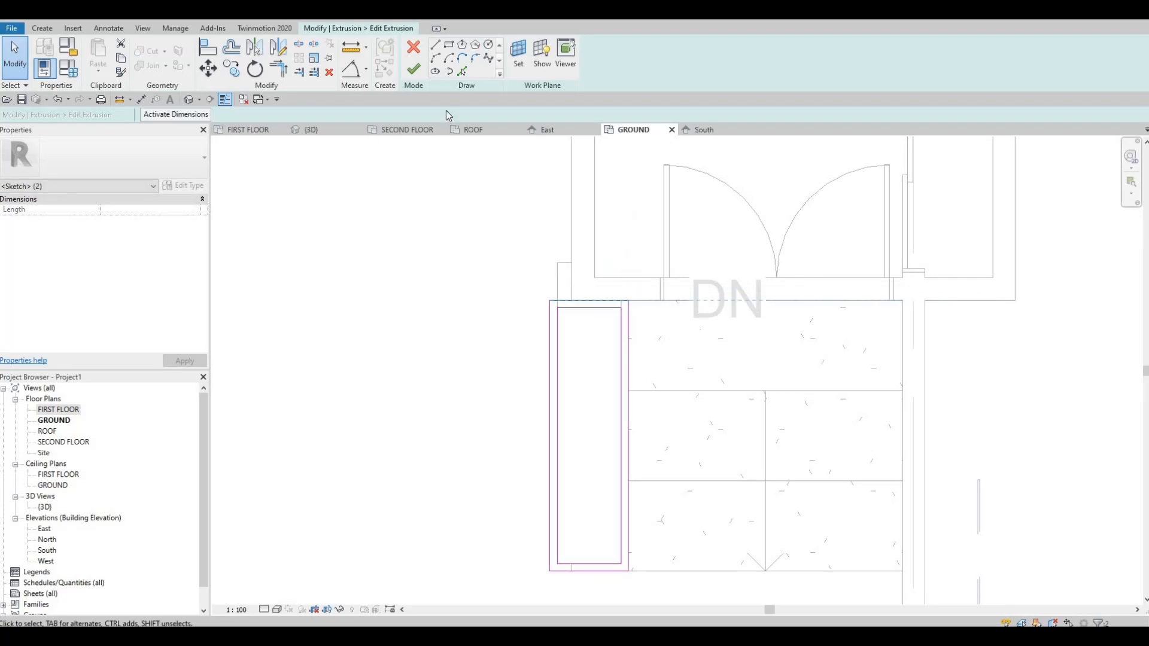
left_click(414, 70)
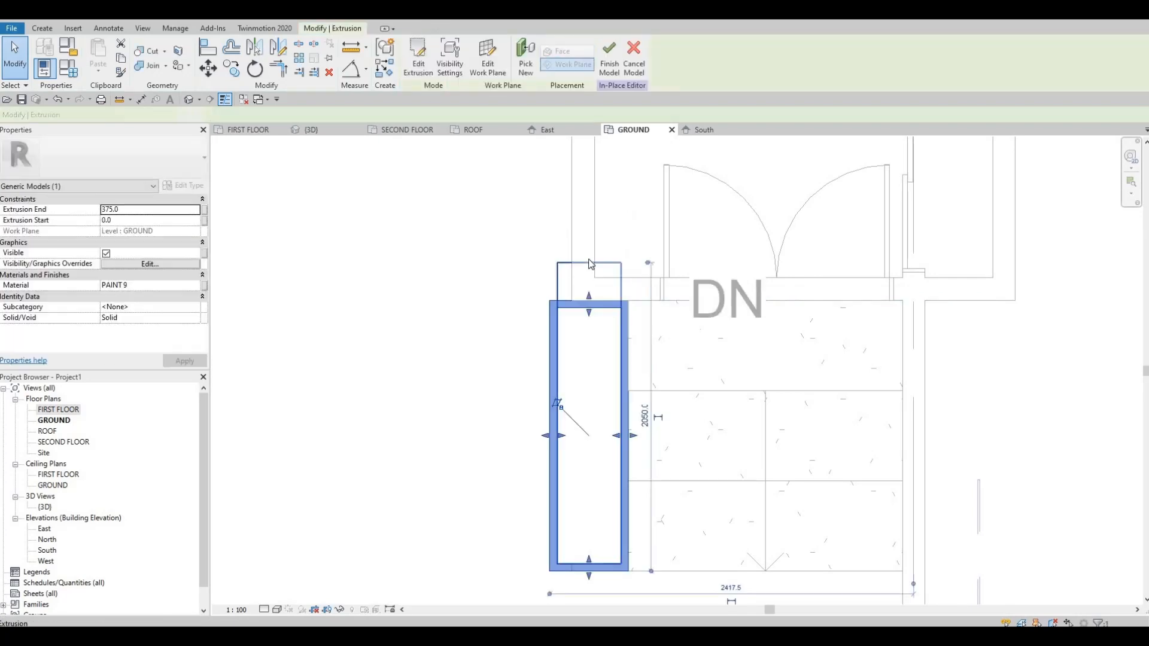
Shorten the planter's inner fill extrusion so its back end meets the shell's inner face.
left_click(588, 262)
mouse_move(589, 259)
left_mouse_down()
mouse_move(596, 312)
mouse_move(610, 302)
left_mouse_up()
scroll(606, 277, "down", 3)
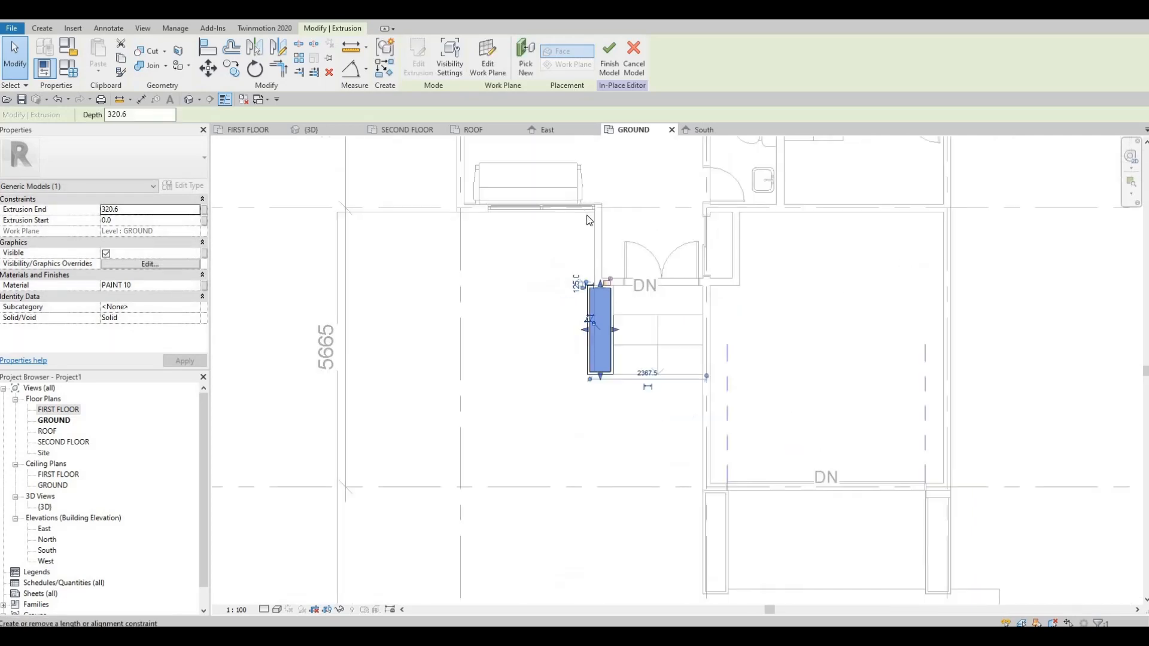
scroll(589, 281, "up", 3)
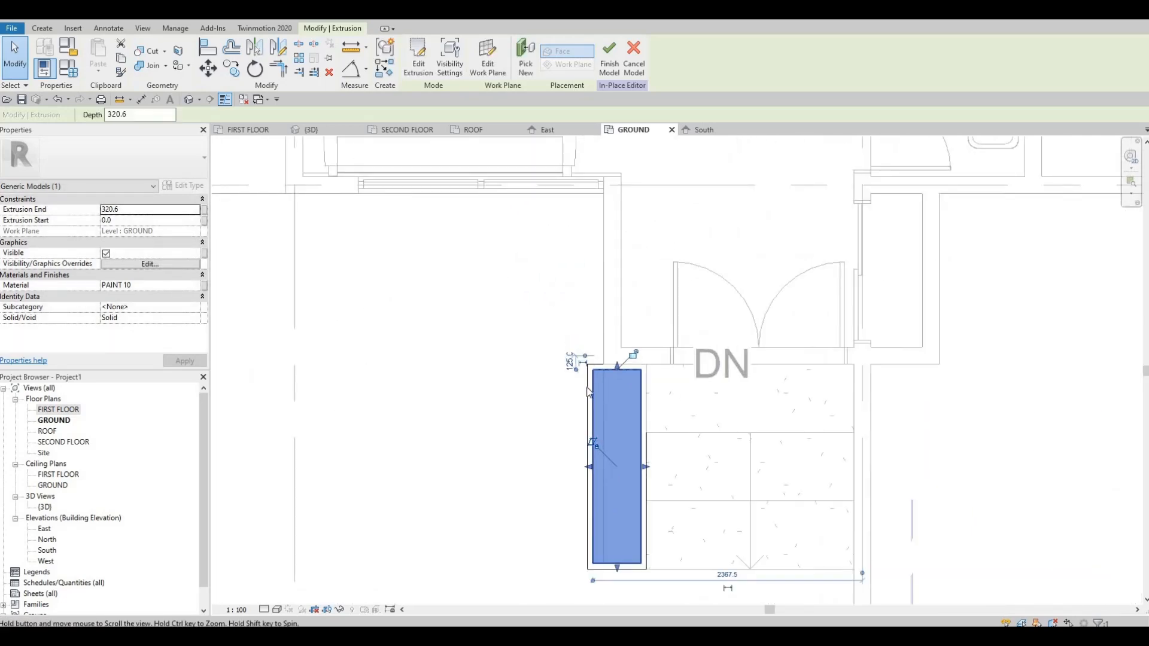
scroll(576, 333, "up", 1)
key("Escape")
key("Escape")
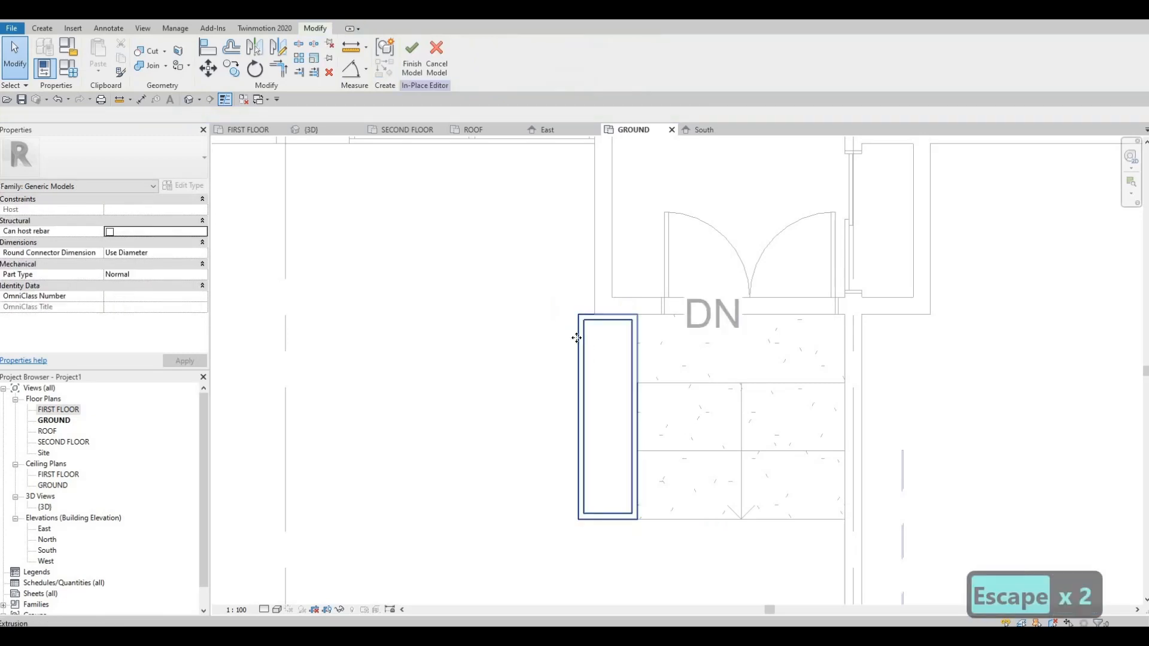
Narrow the planter's shell by moving its outer-side sketch lines flush with the relocated entrance side wall, and finish the sketch.
left_click(597, 343)
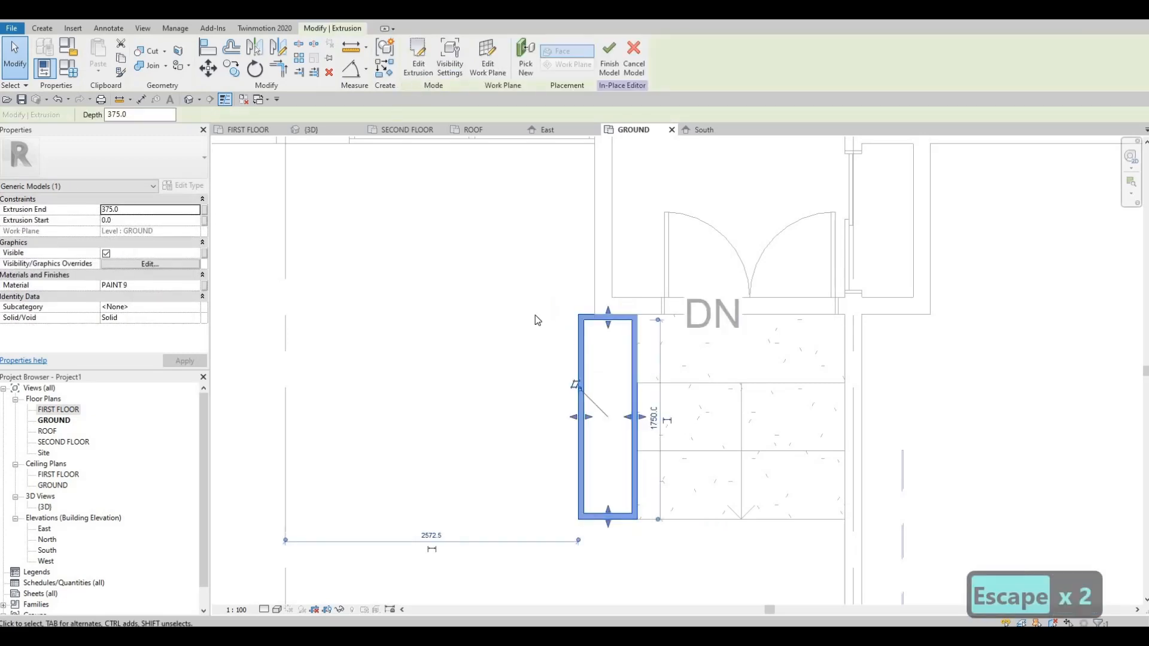
double_click(589, 384)
left_click_drag(548, 295, 605, 535)
scroll(570, 324, "up", 3)
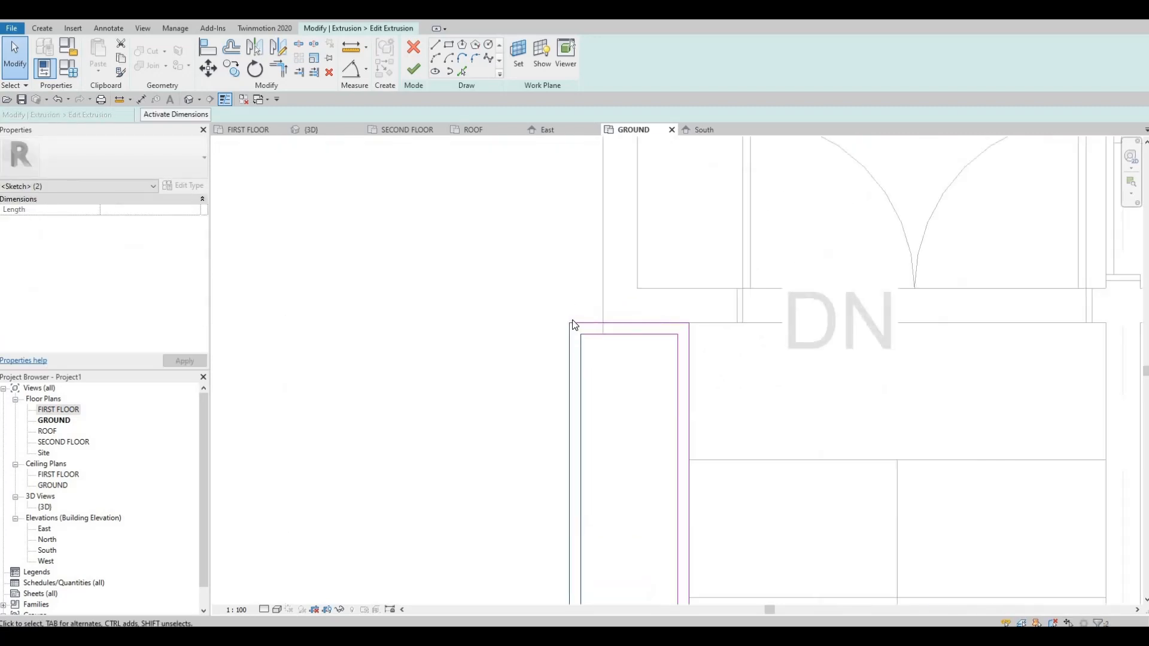
left_click_drag(598, 322, 601, 323)
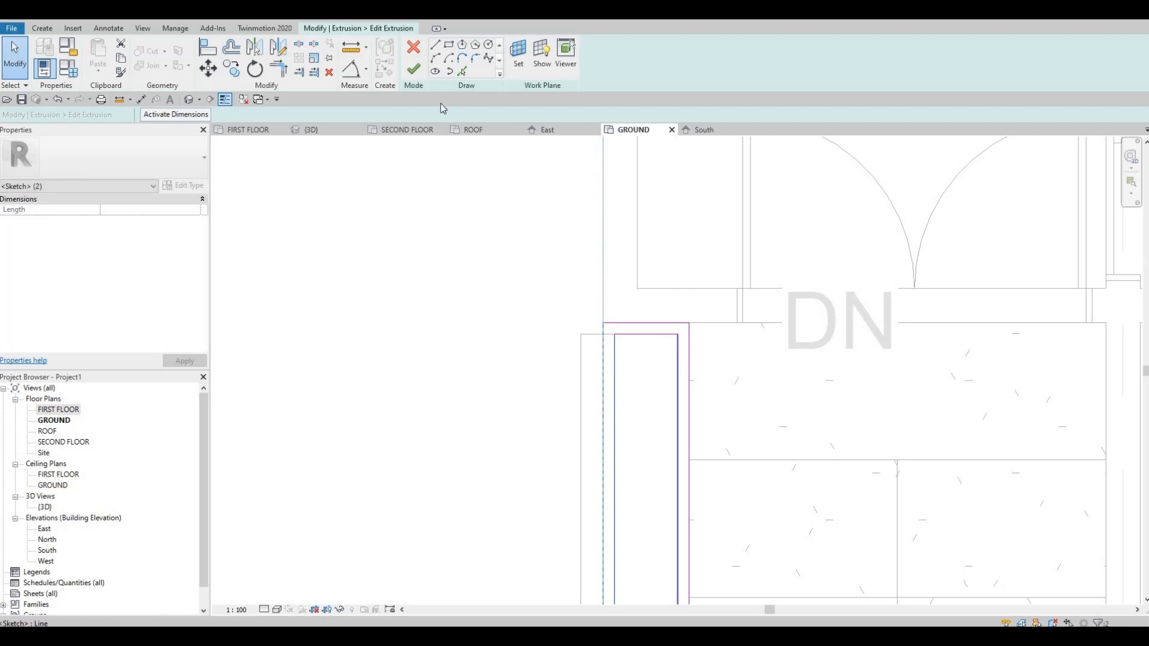
left_click(413, 69)
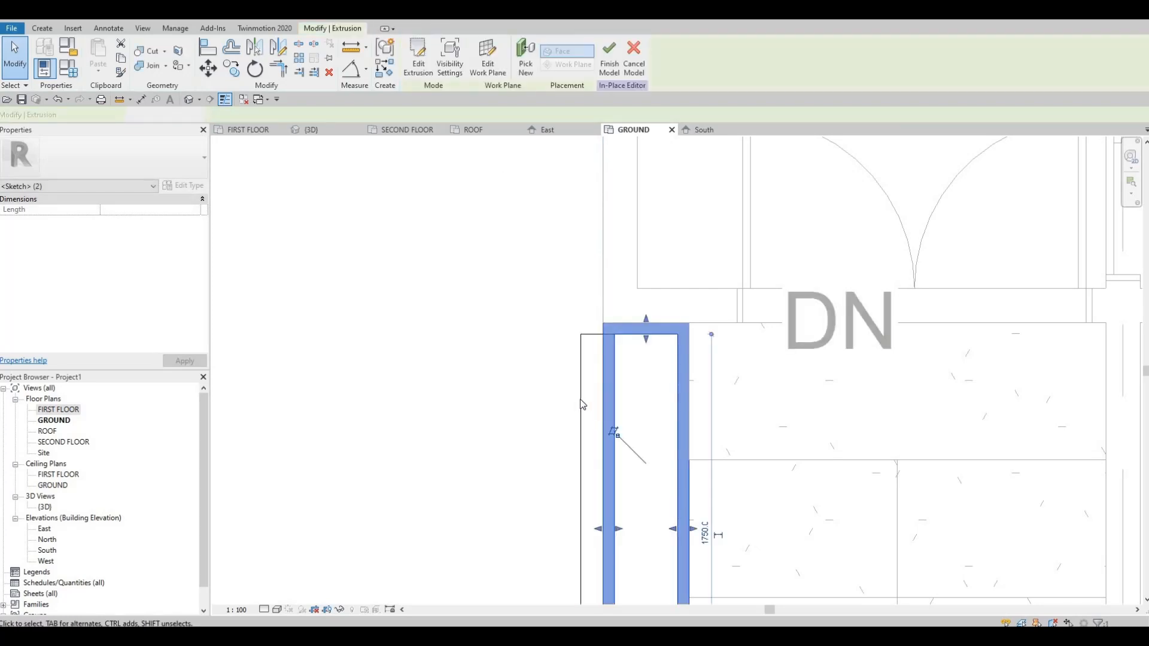
Narrow the inner fill extrusion to the shell's inner side face, finish the in-place model and dismiss the save reminder.
key("Escape")
left_click(580, 430)
middle_click_drag(606, 416, 603, 313)
right_click(604, 312)
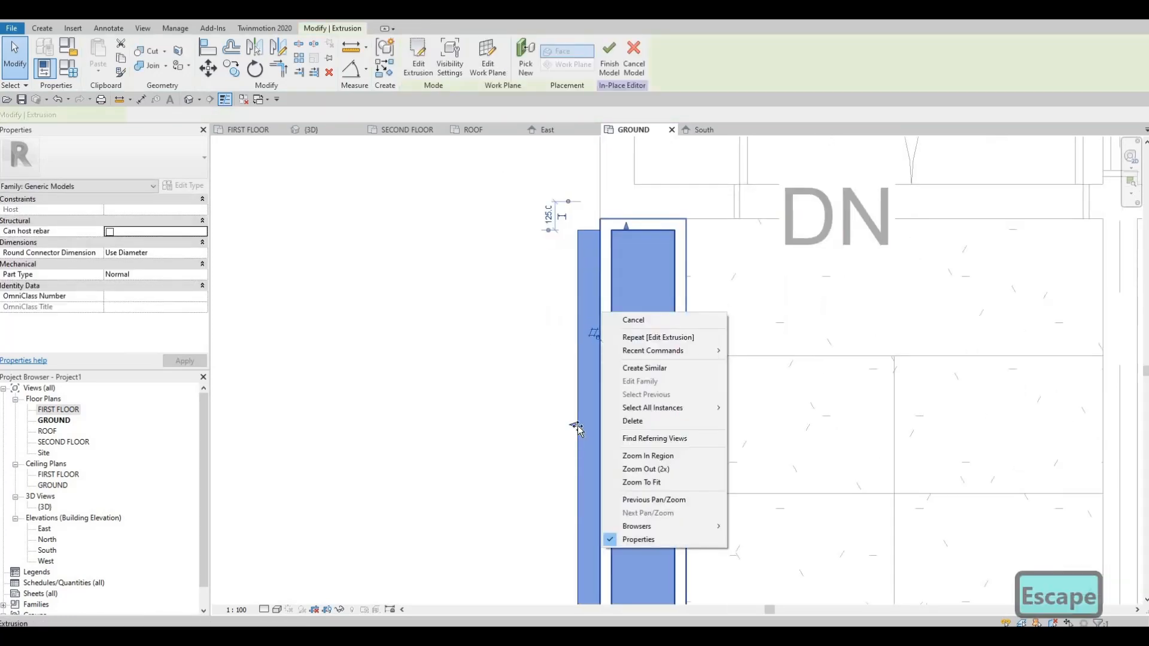
key("Escape")
left_click_drag(574, 424, 607, 387)
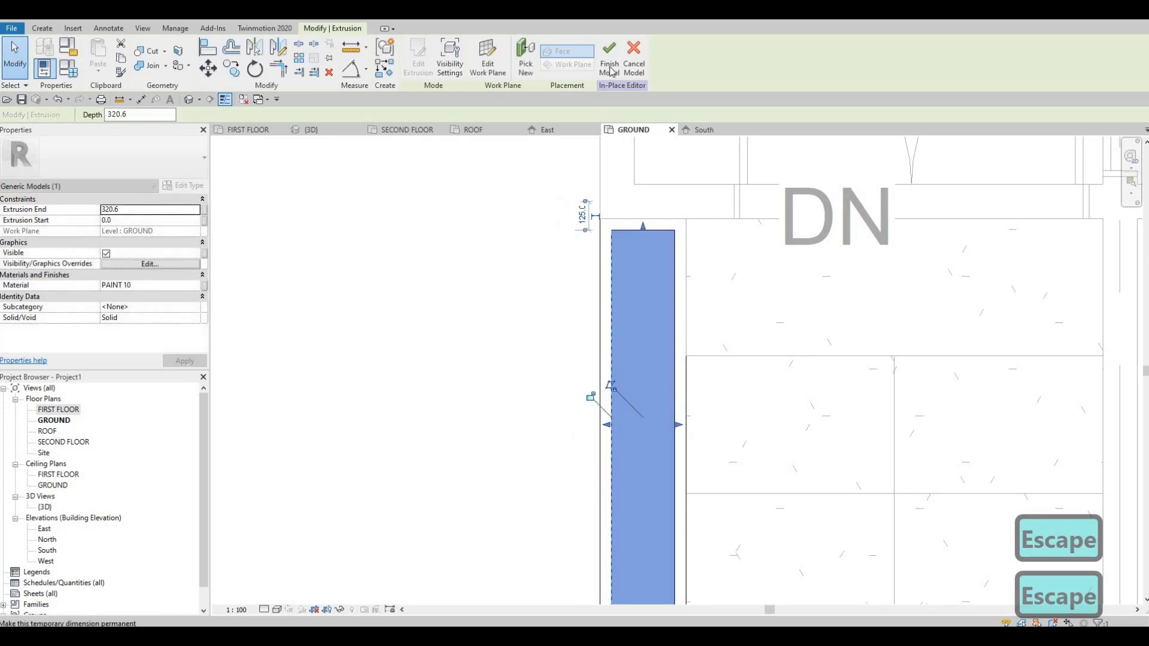
left_click(610, 57)
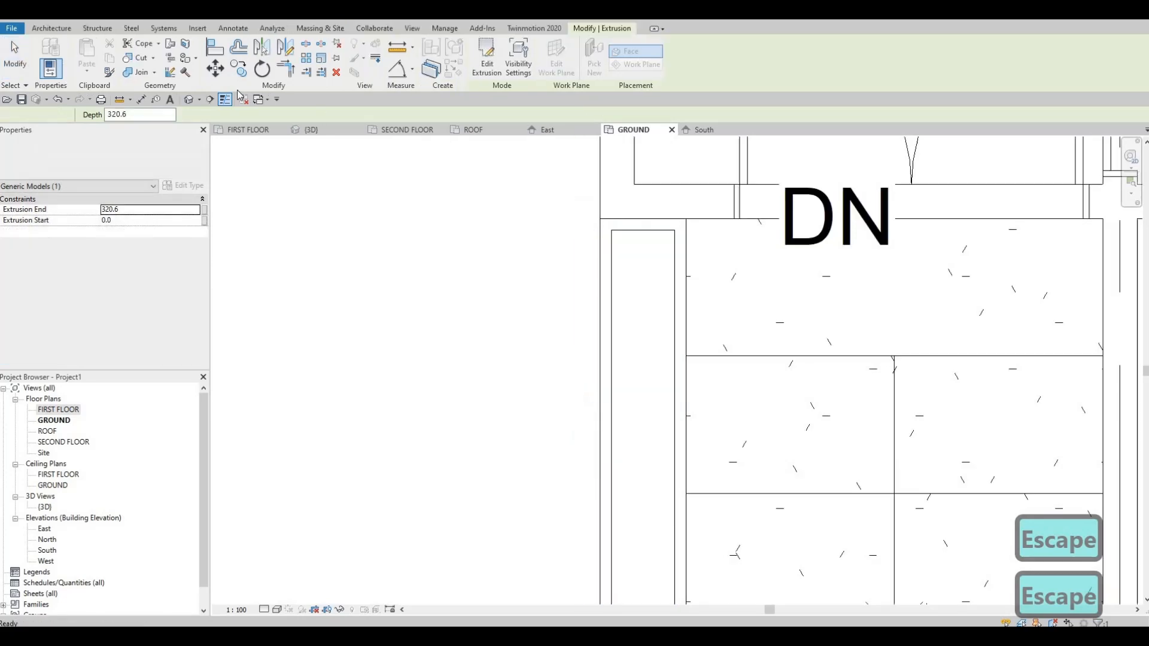
key("Escape")
key("Escape")
Raise the top of the planter beside the entrance steps to about the top step's level in the 3D view.
left_click(188, 99)
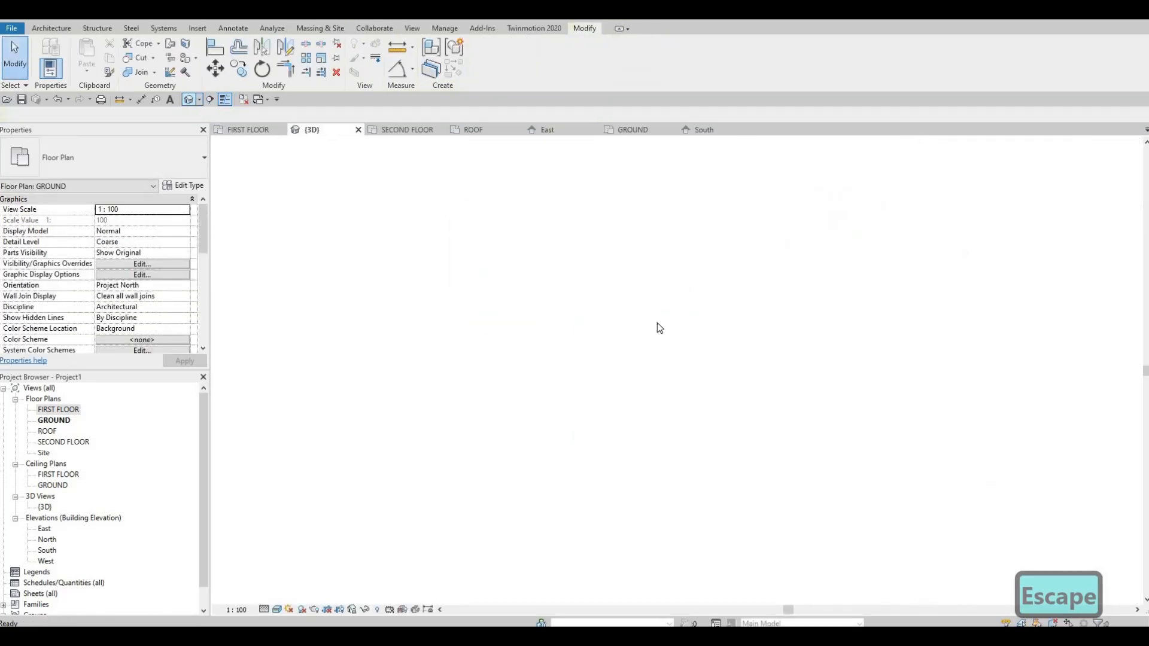
middle_click_drag(614, 334, 530, 444)
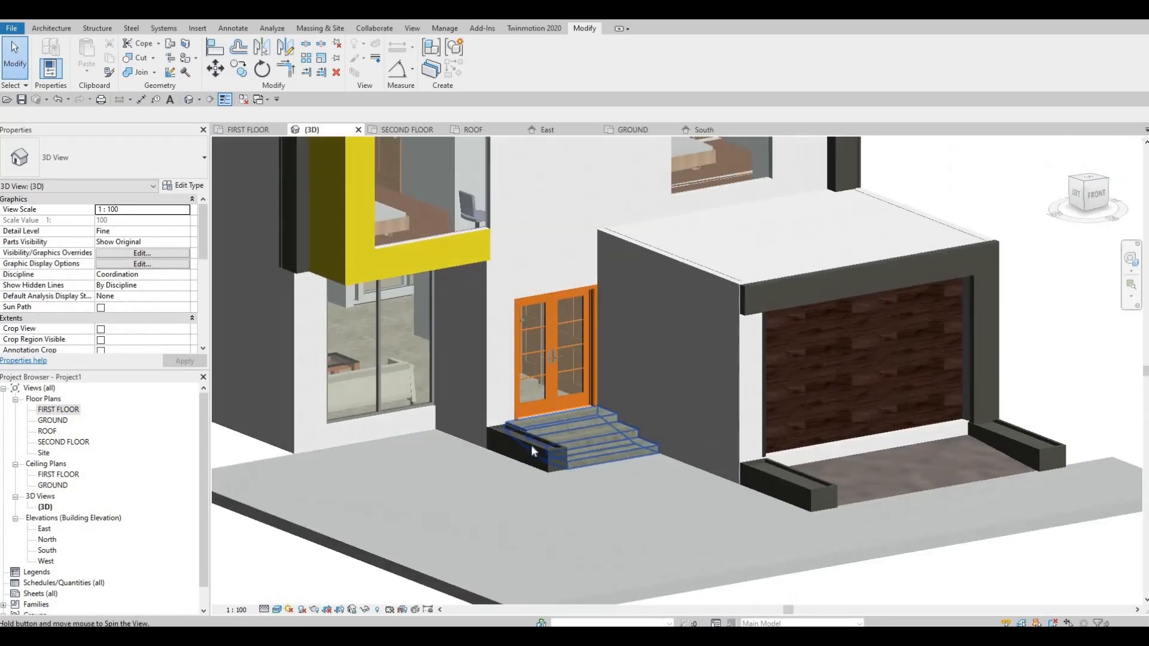
scroll(531, 444, "up", 2)
left_click(530, 444)
scroll(526, 441, "up", 5)
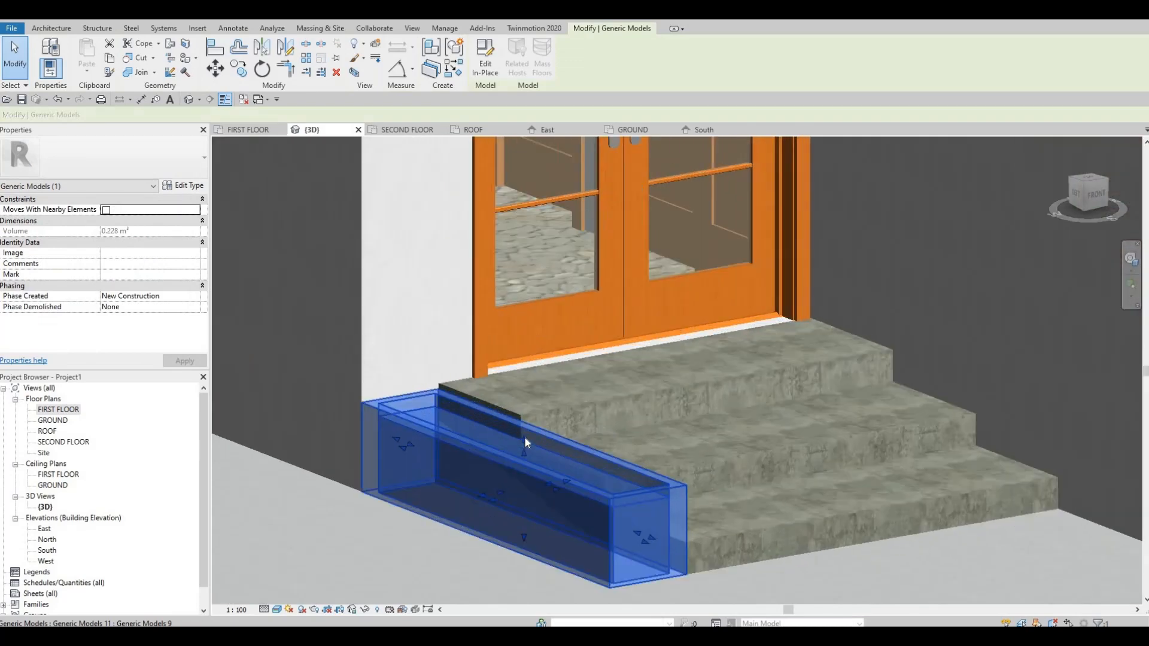
left_click_drag(524, 440, 525, 434)
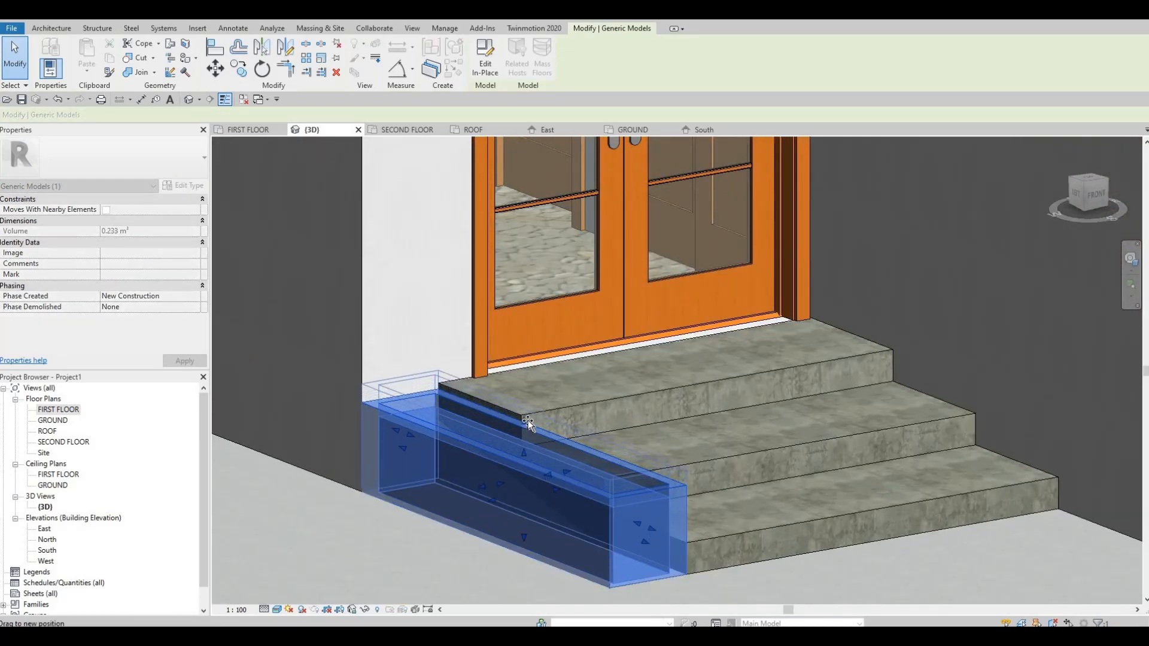
key("Escape")
key("Escape")
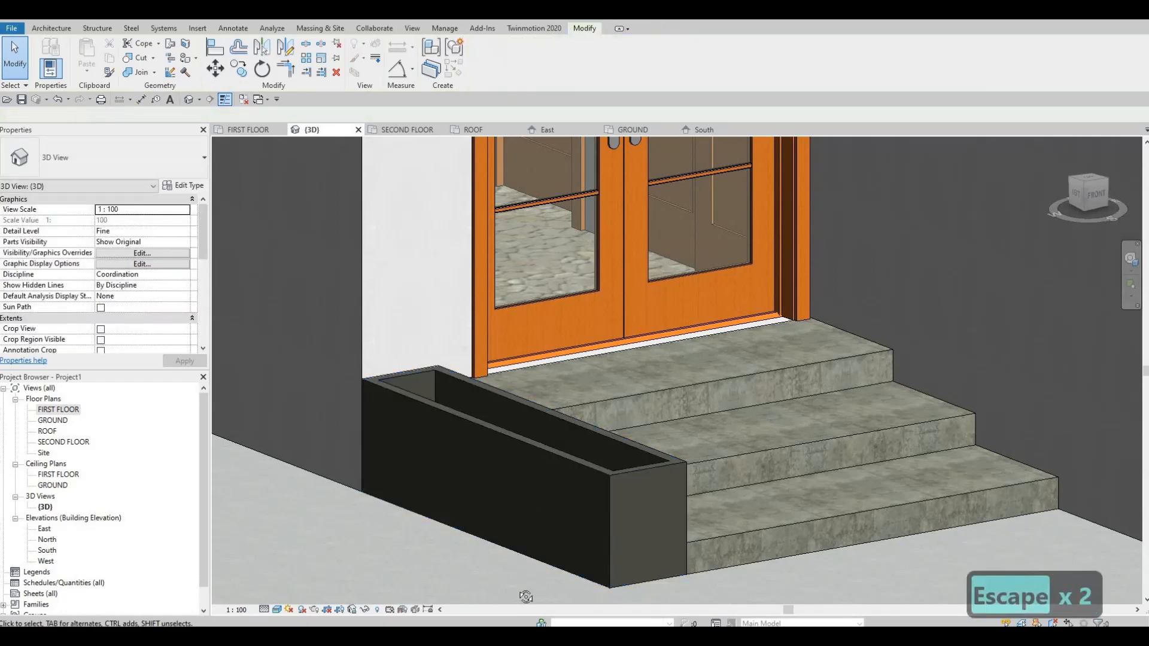
middle_click_drag(523, 371, 541, 344, "shift")
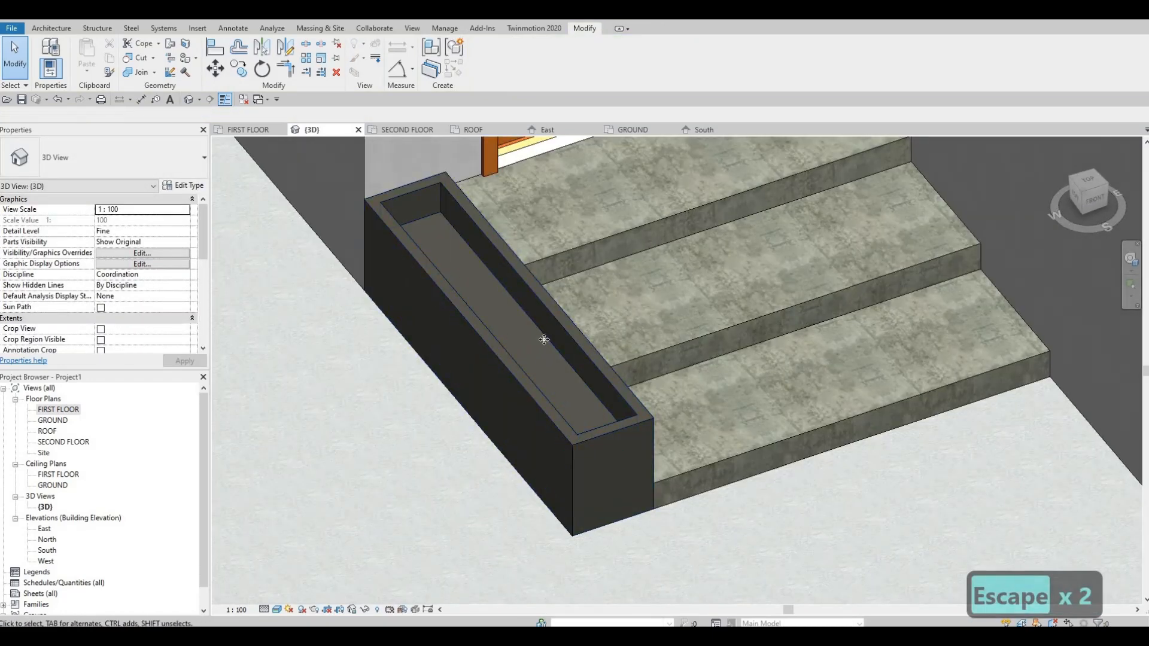
left_click(544, 340)
key("Escape")
key("Escape")
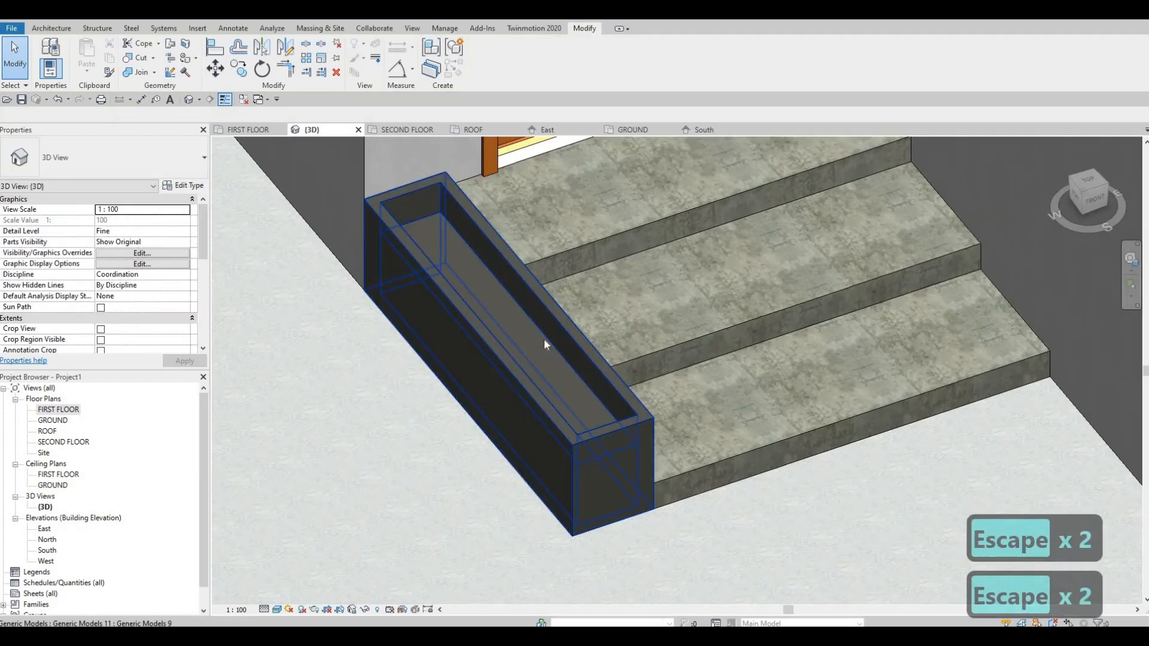
left_click(517, 371)
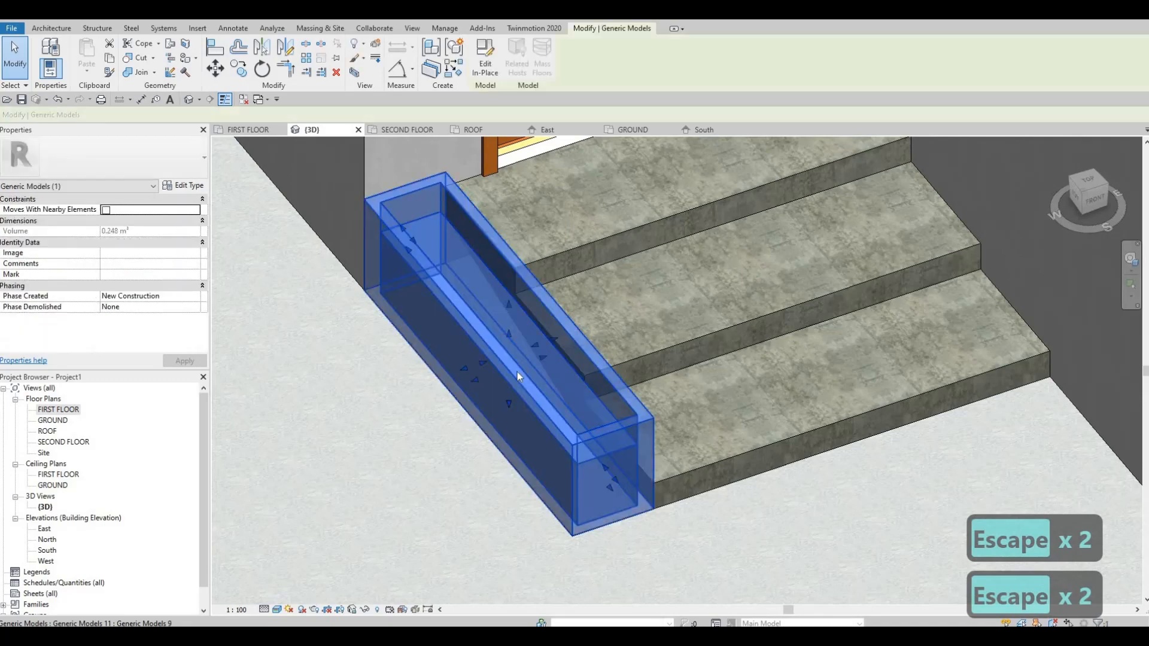
key("Escape")
key("Tab")
left_click(465, 239)
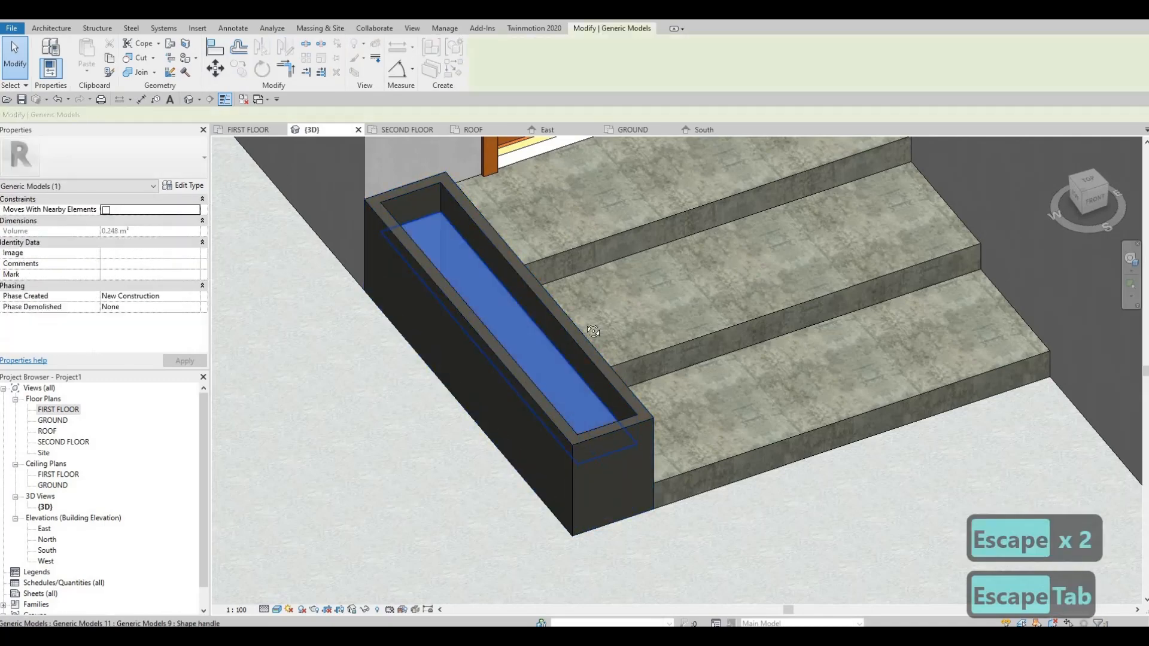
middle_click_drag(593, 331, 518, 321, "shift")
key("Escape")
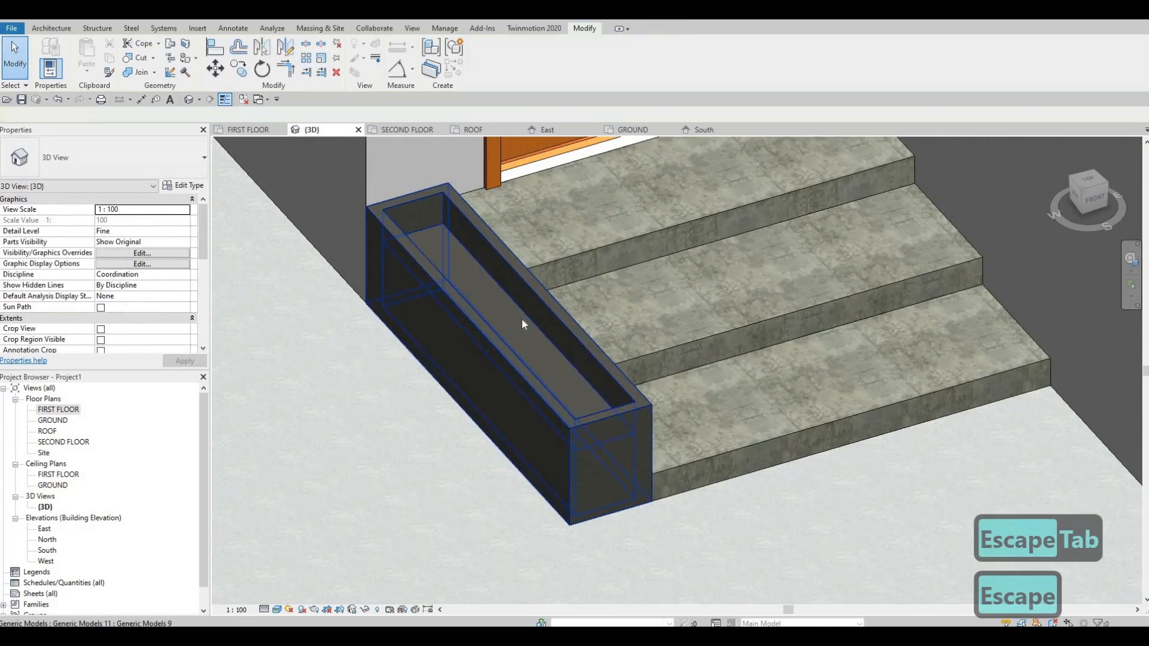
Raise the top of the inner fill slightly inside the planter beside the entrance steps.
left_click(512, 330)
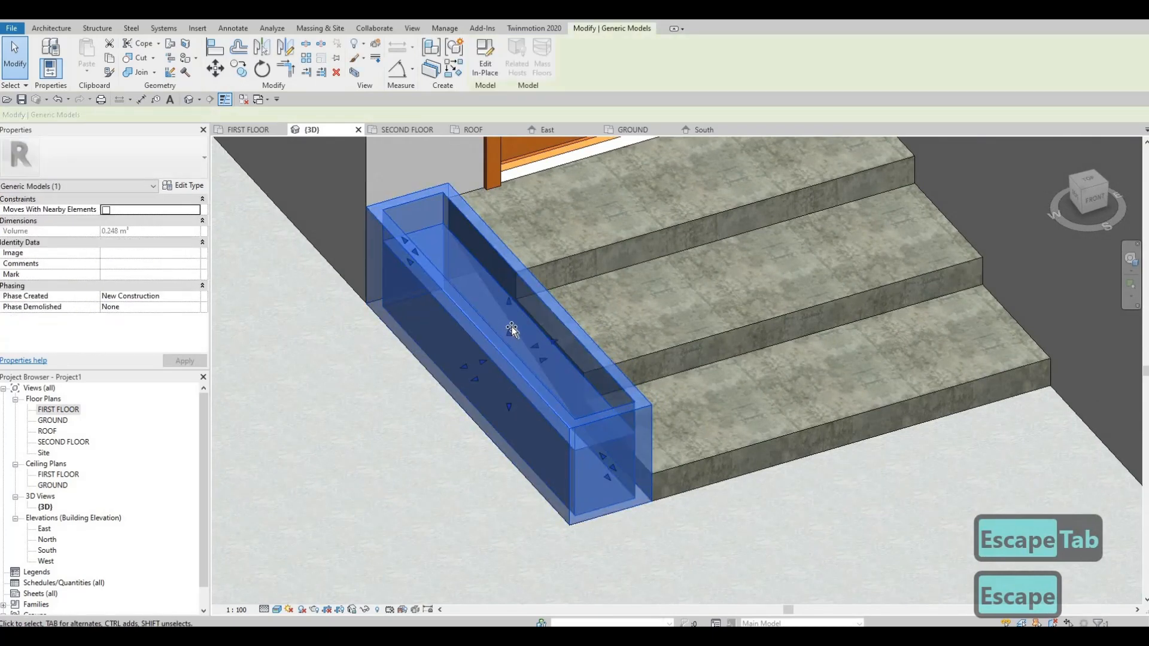
left_click_drag(510, 331, 515, 315)
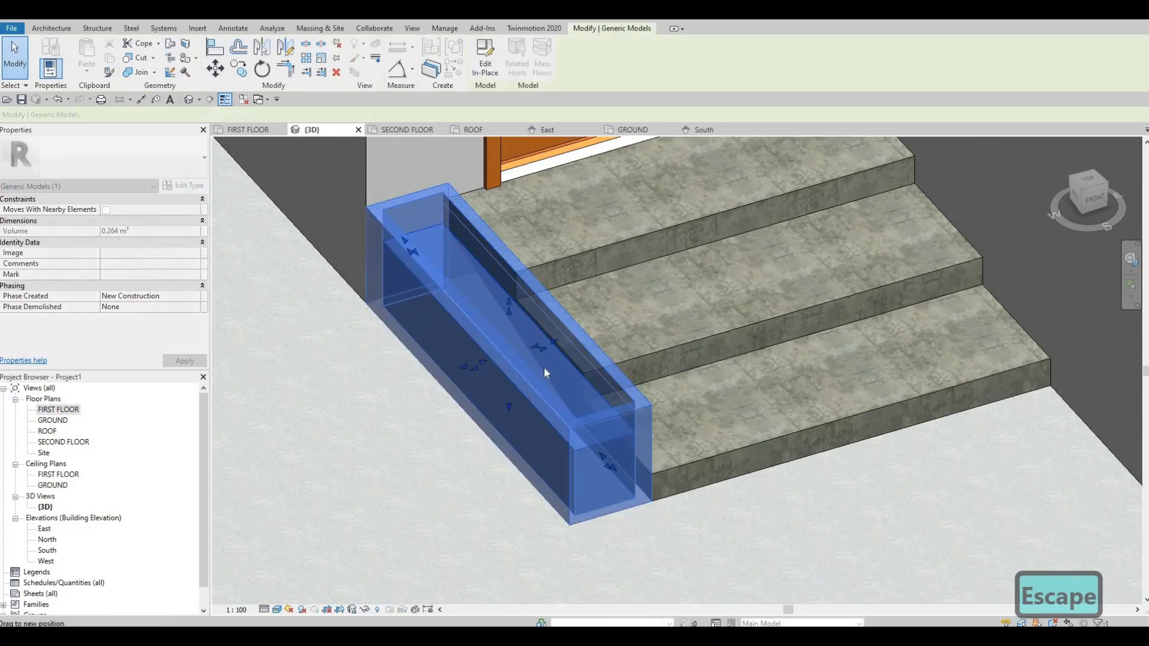
key("Escape")
Examine the entrance and garage planters and how they meet the walls, steps and garage frame in the 3D view.
middle_click_drag(718, 370, 594, 368, "shift")
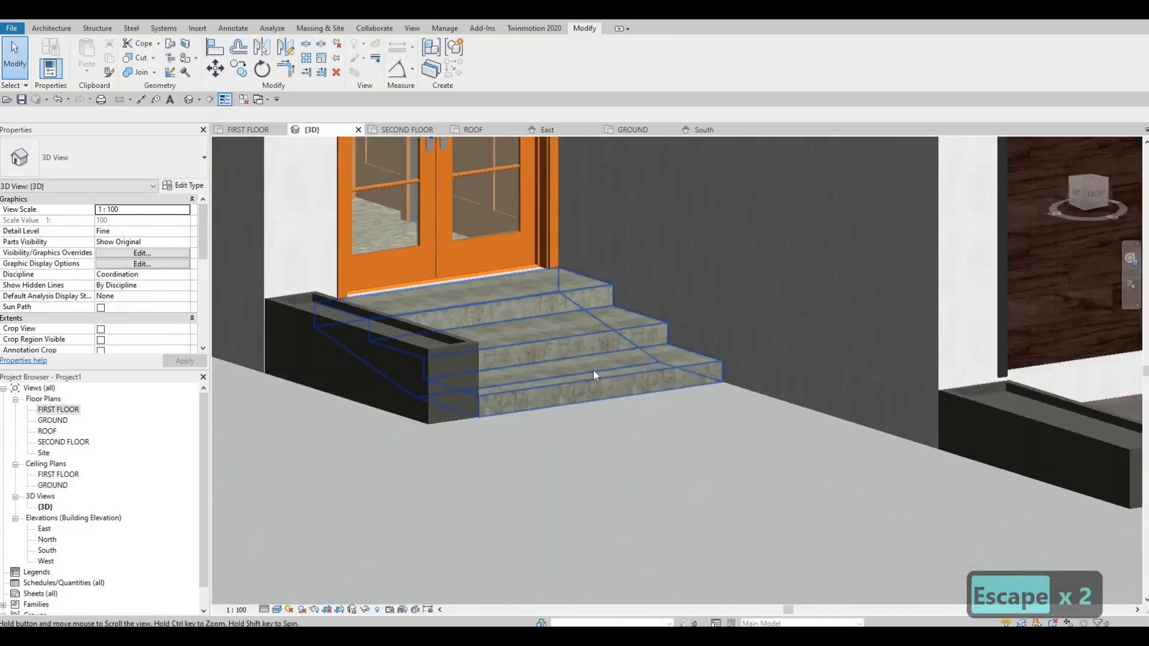
scroll(598, 371, "down", 3)
middle_click_drag(533, 397, 526, 432, "shift")
scroll(522, 426, "down", 2)
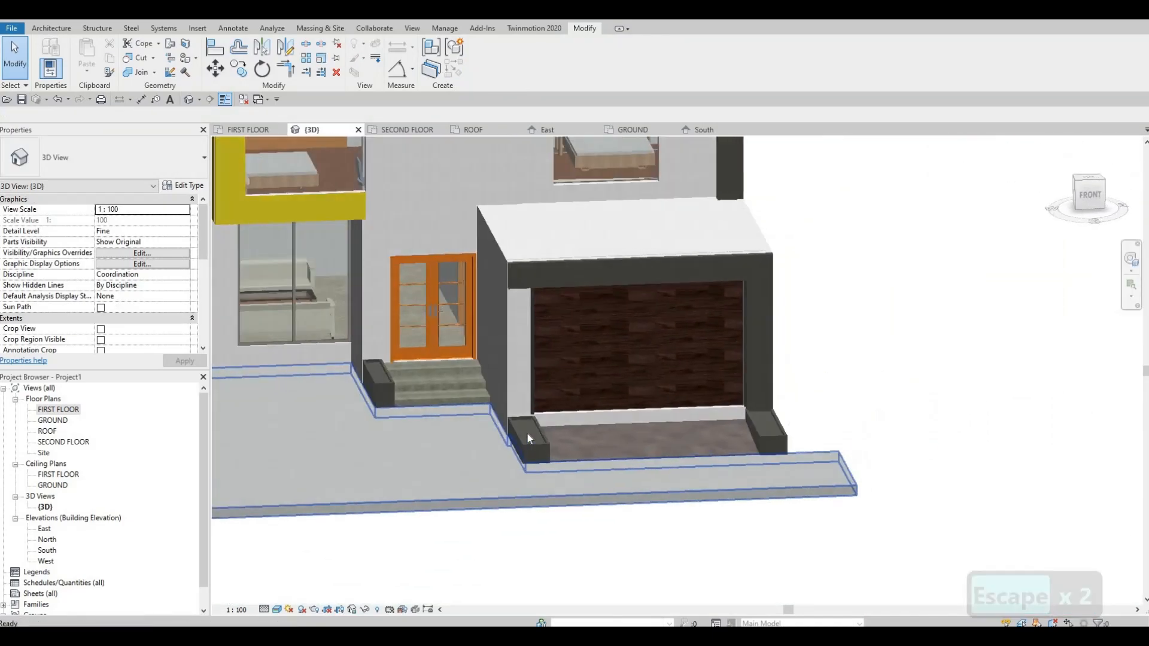
scroll(526, 432, "up", 3)
scroll(517, 450, "up", 2)
middle_click_drag(560, 482, 479, 419, "shift")
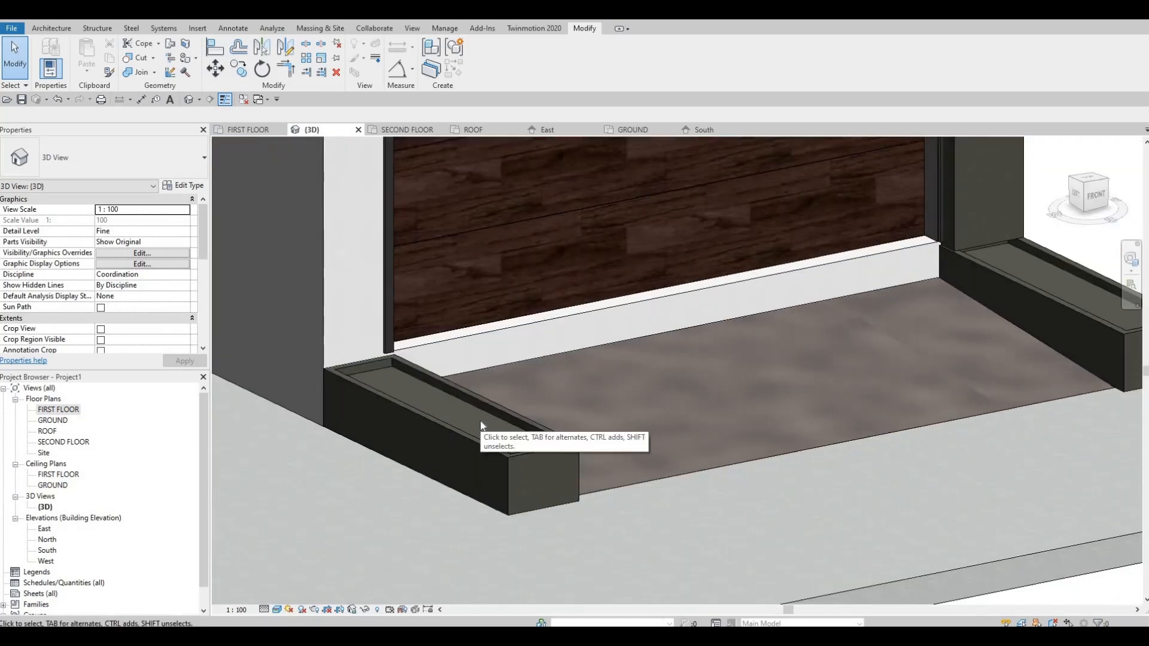
middle_click_drag(422, 400, 817, 350, "shift")
scroll(845, 332, "up", 3)
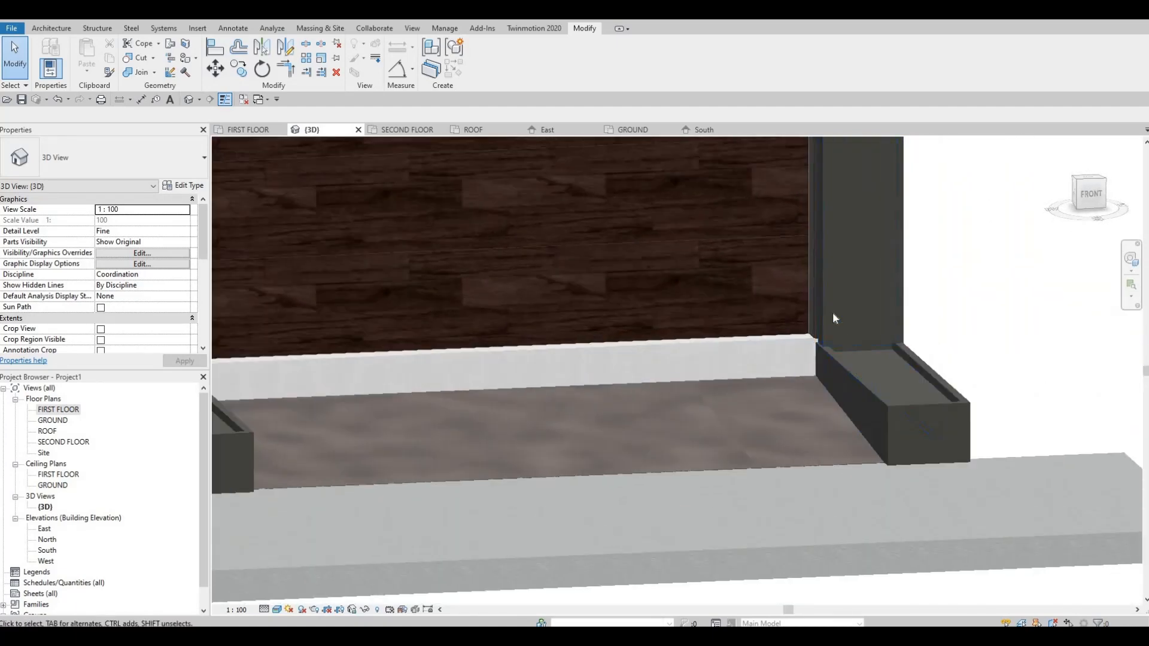
scroll(830, 312, "down", 5)
middle_click_drag(491, 267, 565, 209)
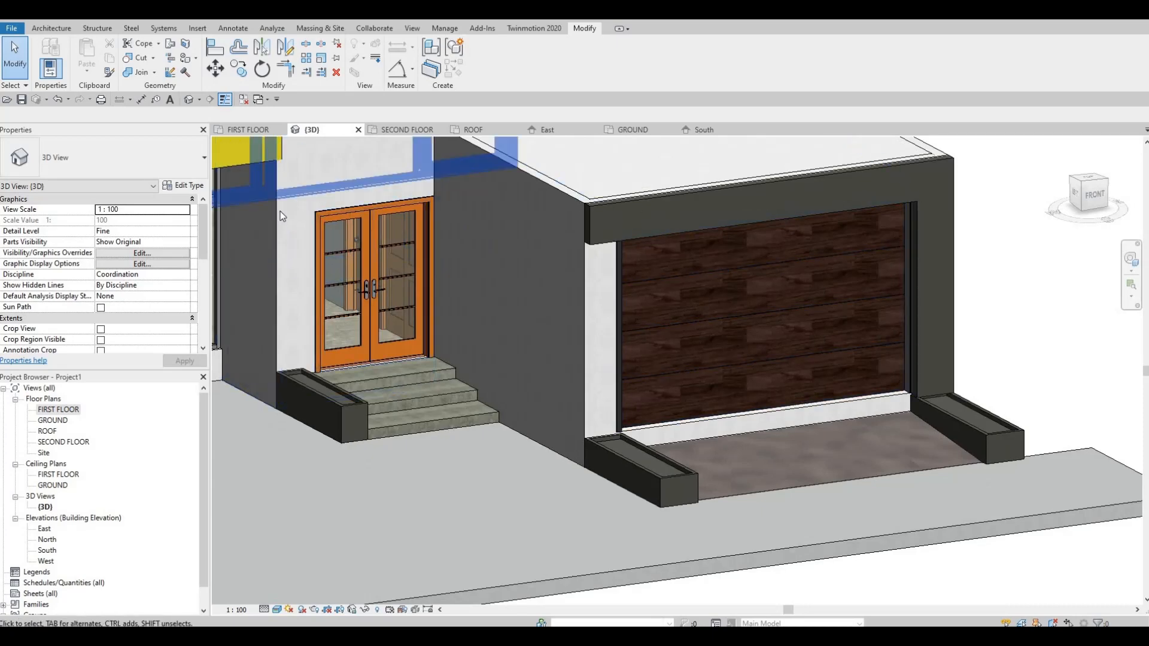
middle_click_drag(451, 210, 494, 322)
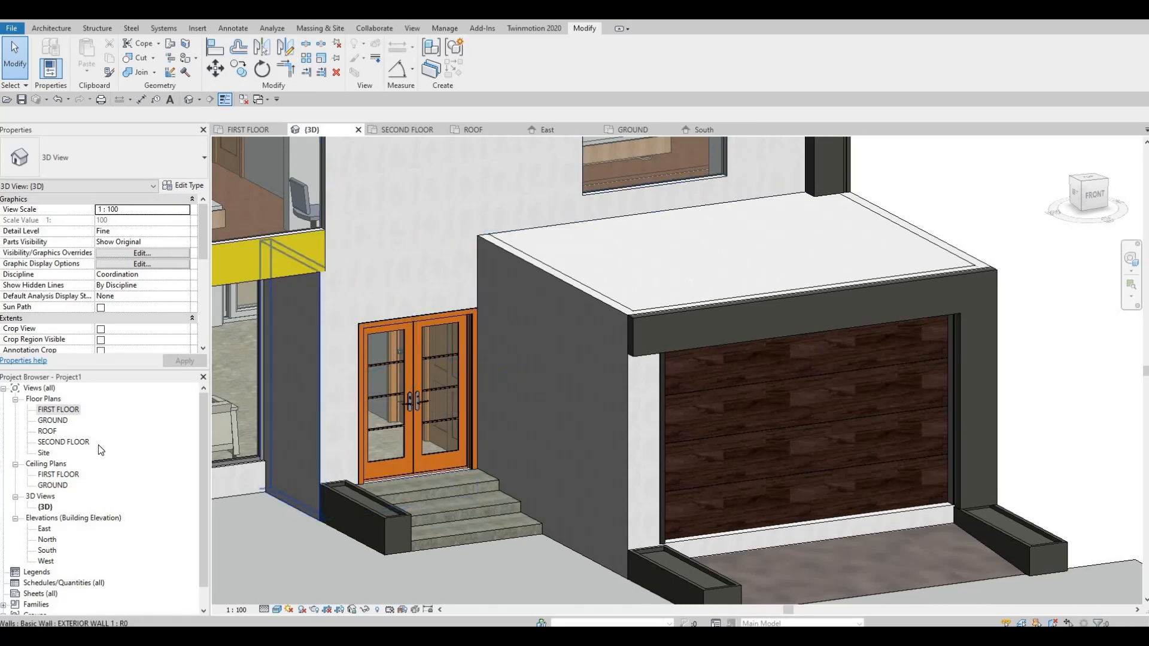
Check the entrance side wall's end and its junction with the door wall in the FIRST FLOOR plan.
double_click(60, 410)
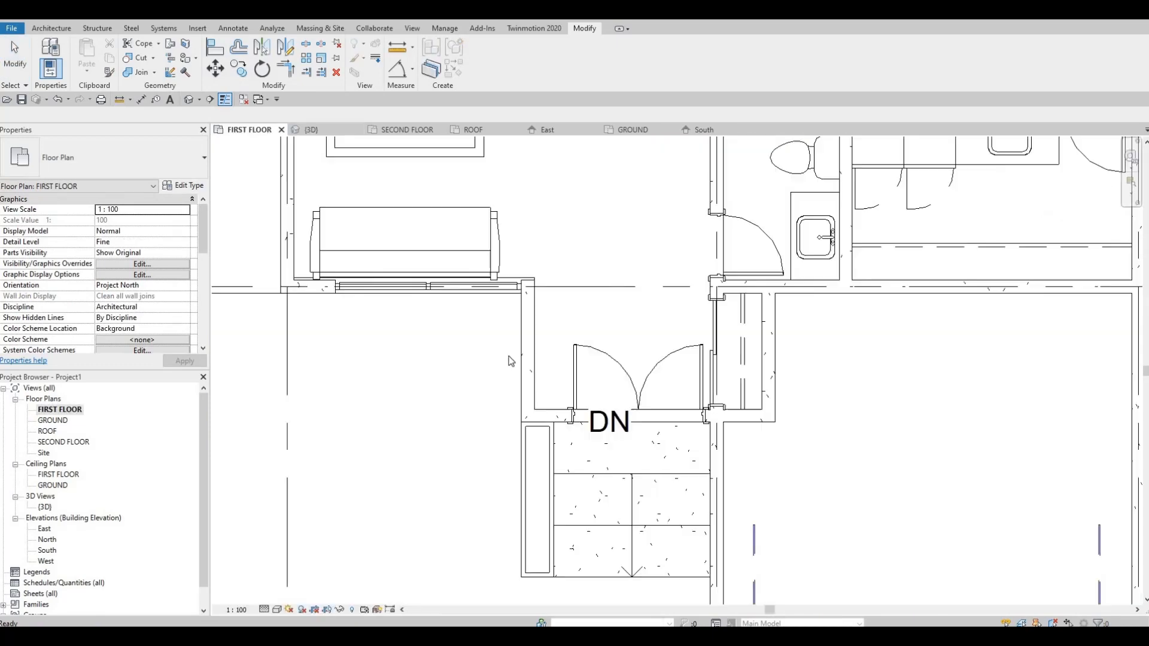
left_click(530, 411)
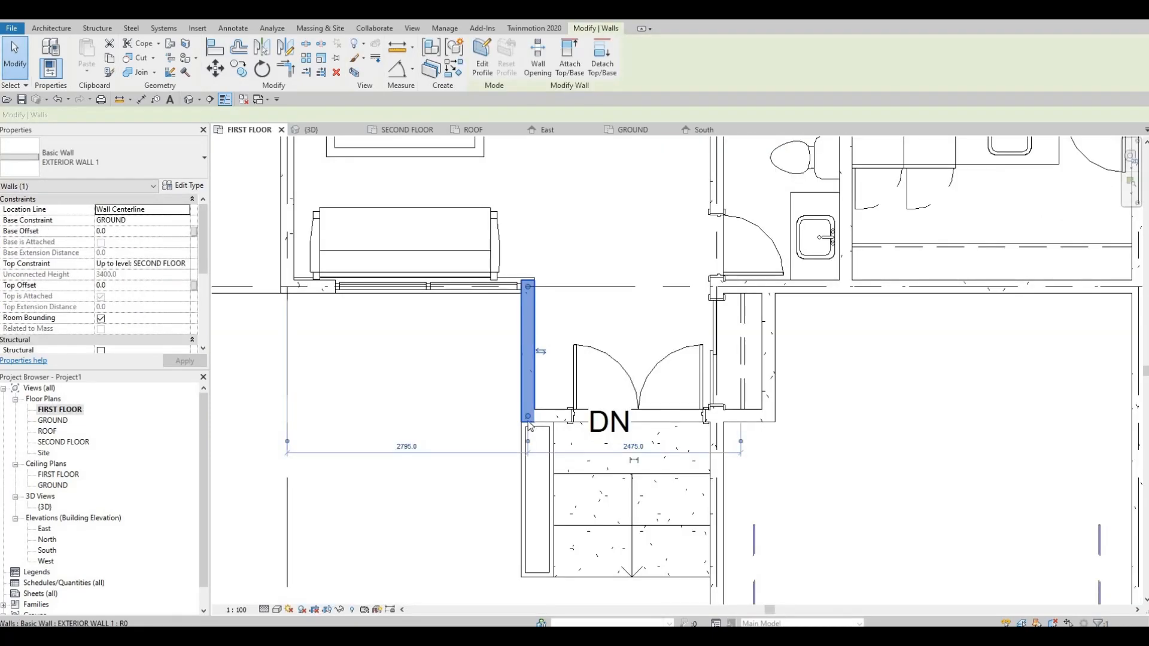
scroll(528, 418, "up", 1)
left_click_drag(527, 414, 539, 425)
scroll(527, 428, "up", 1)
key("Escape")
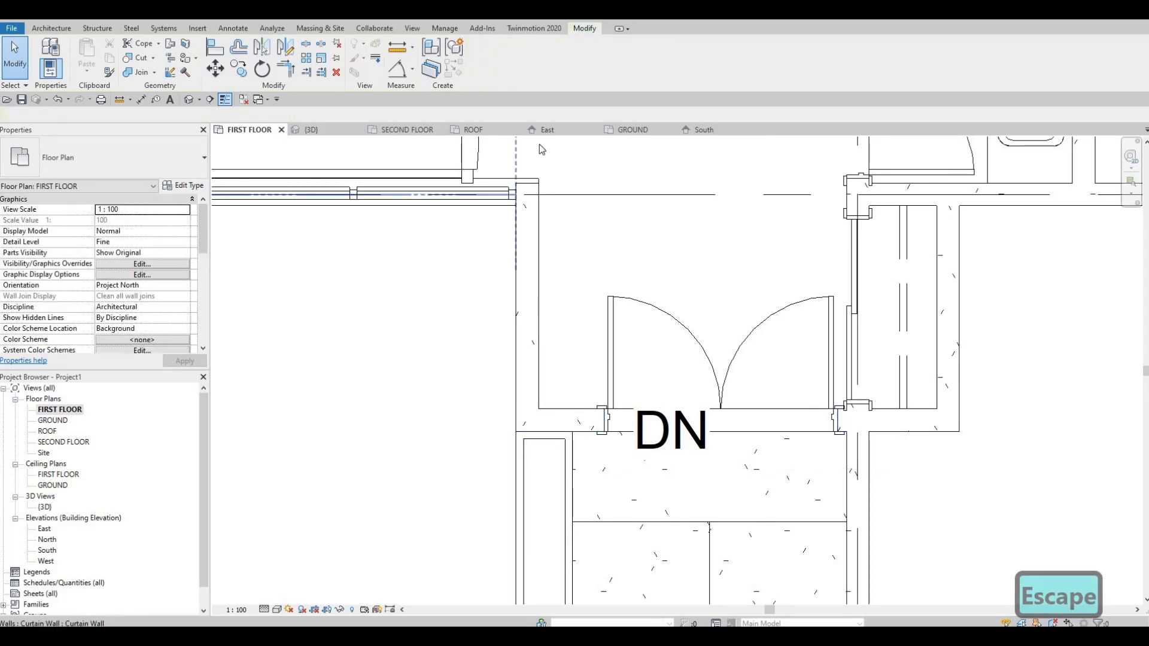
Edit the dark garage frame in place from the 3D view and delete its extrusion around the garage door.
left_click(333, 131)
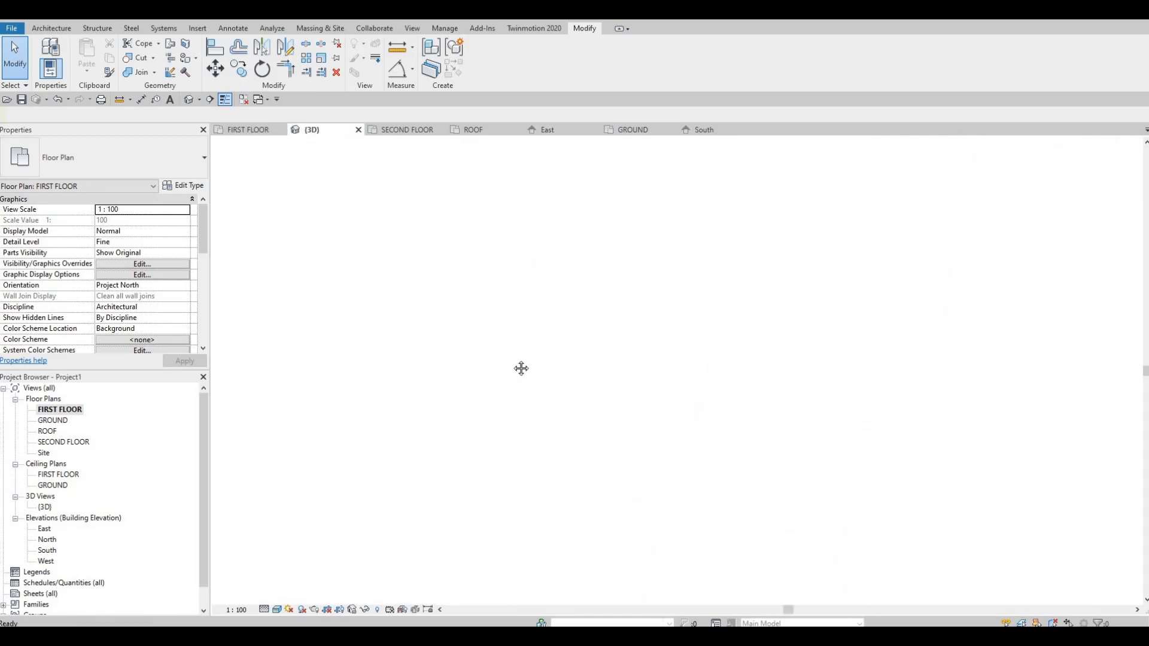
scroll(541, 346, "up", 5)
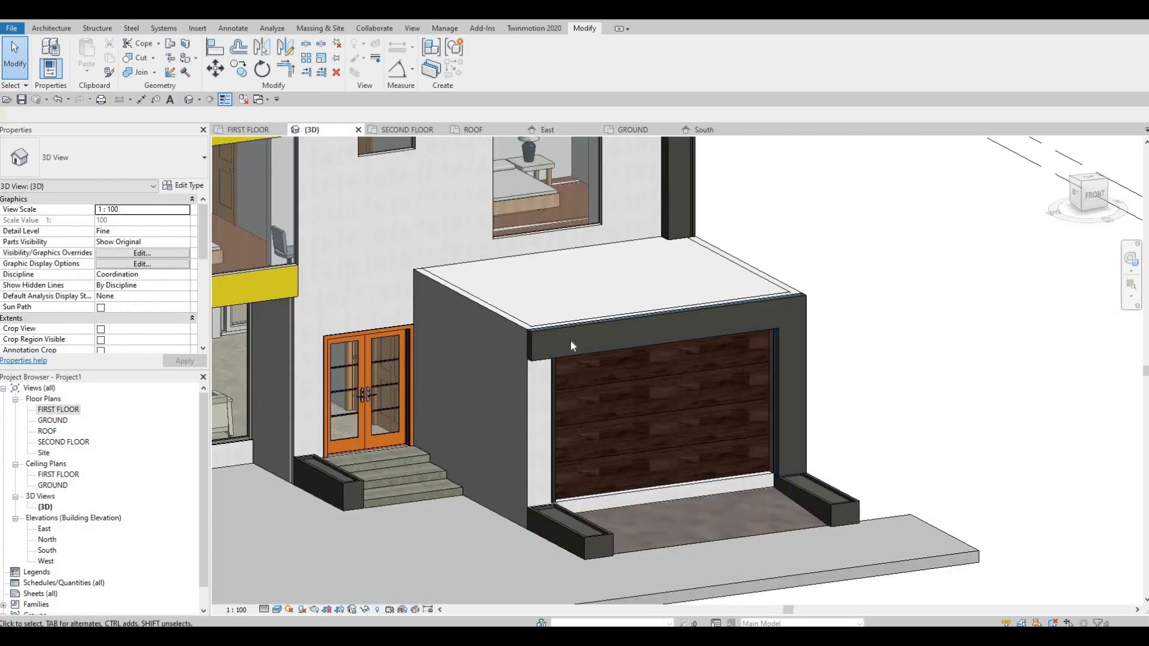
middle_click_drag(571, 342, 599, 333, "shift")
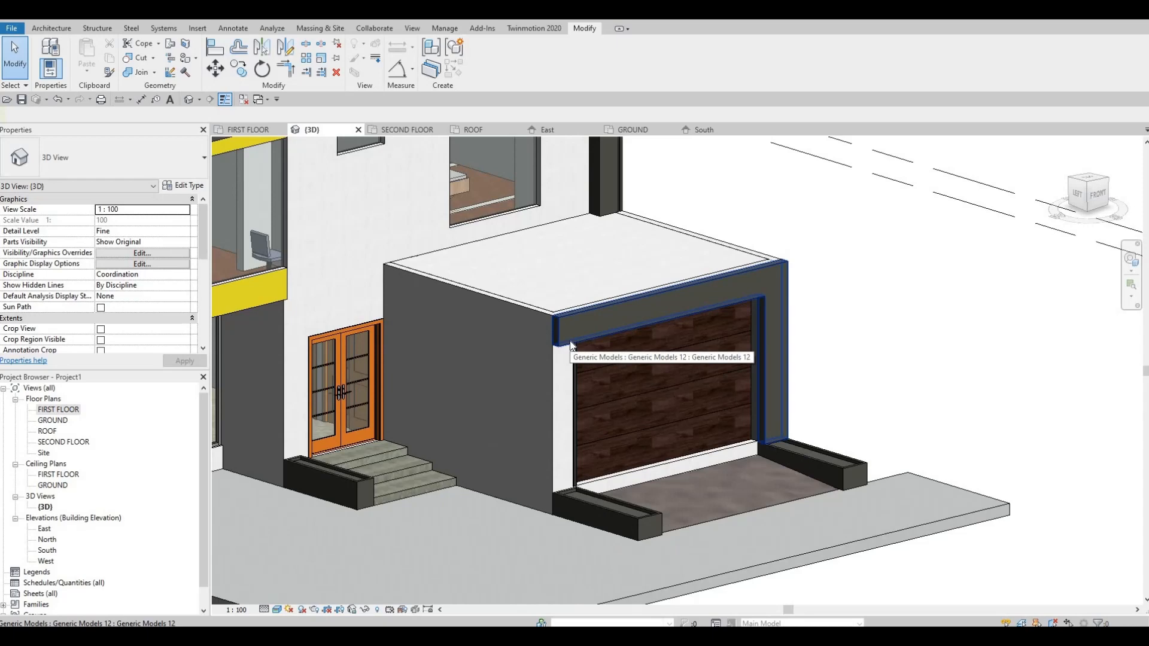
left_click(571, 346)
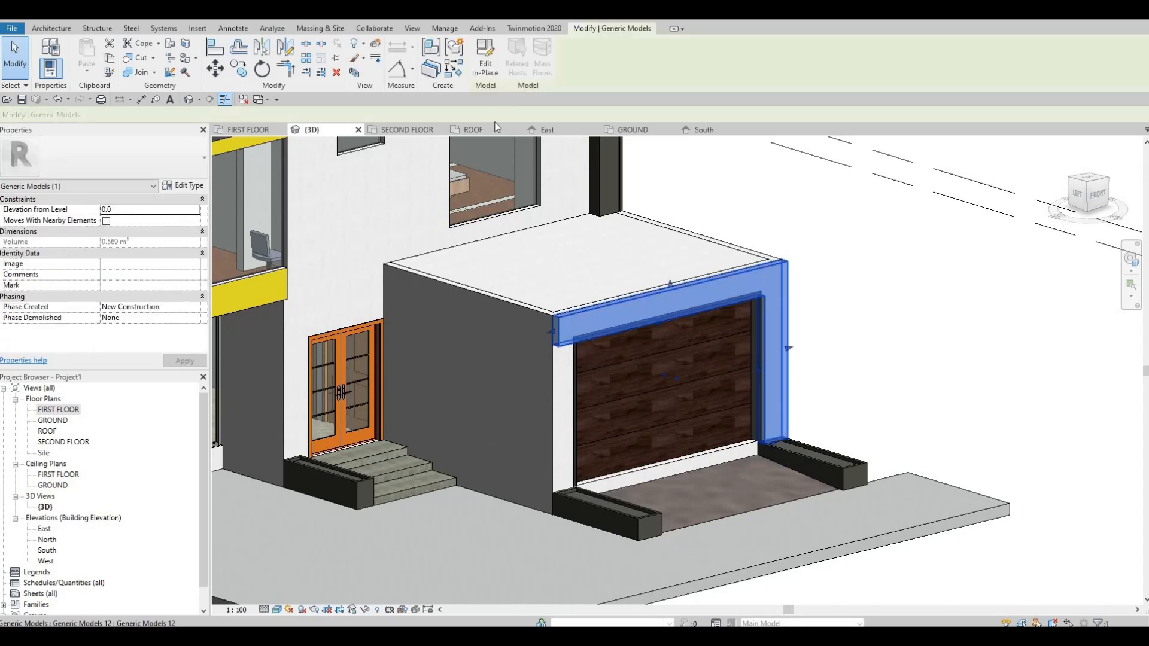
double_click(619, 308)
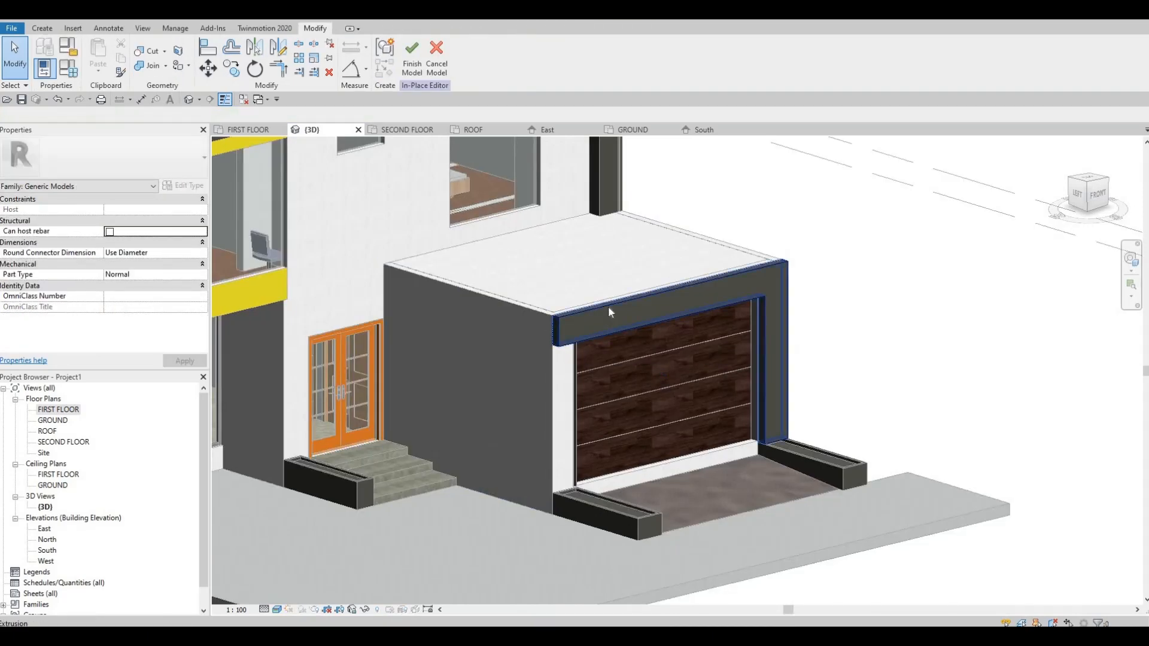
left_click(608, 308)
key("Delete")
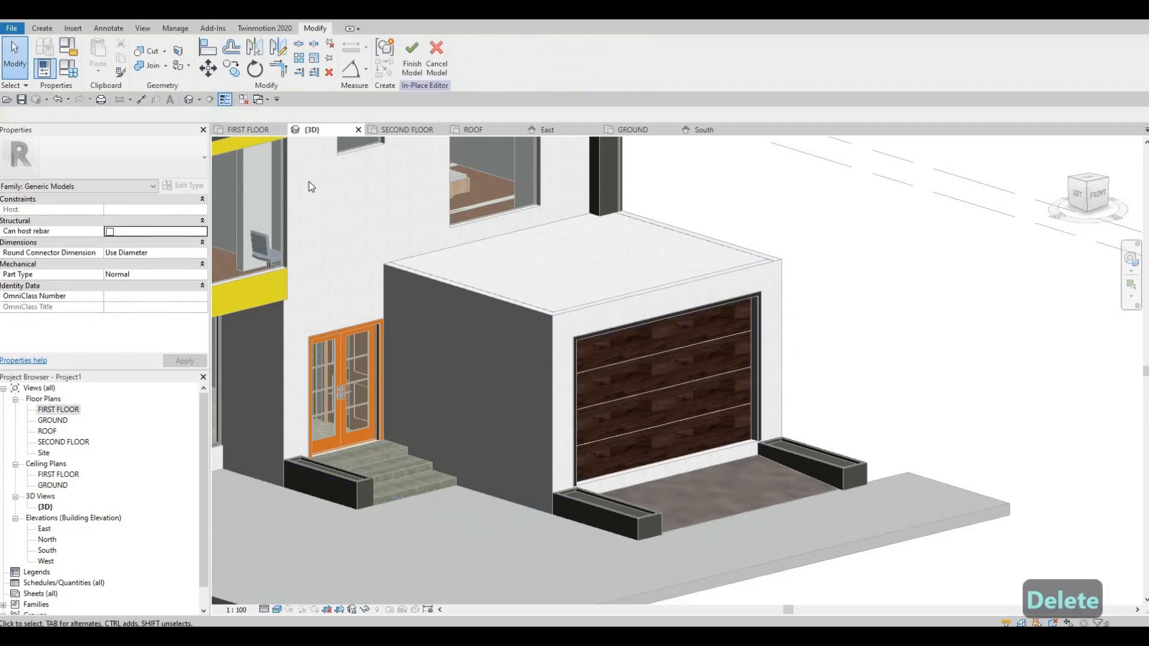
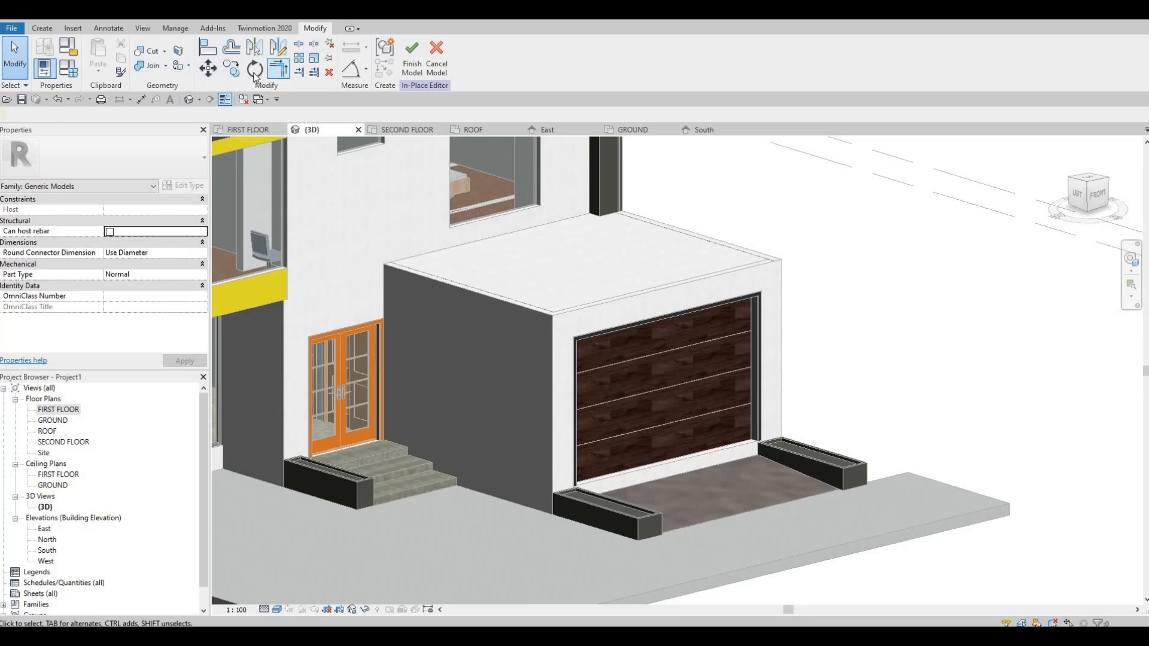
Start a sweep and pick its path along the garage's outer vertical edge, front and side top edges, facade line and entrance-side vertical edge.
left_click(41, 28)
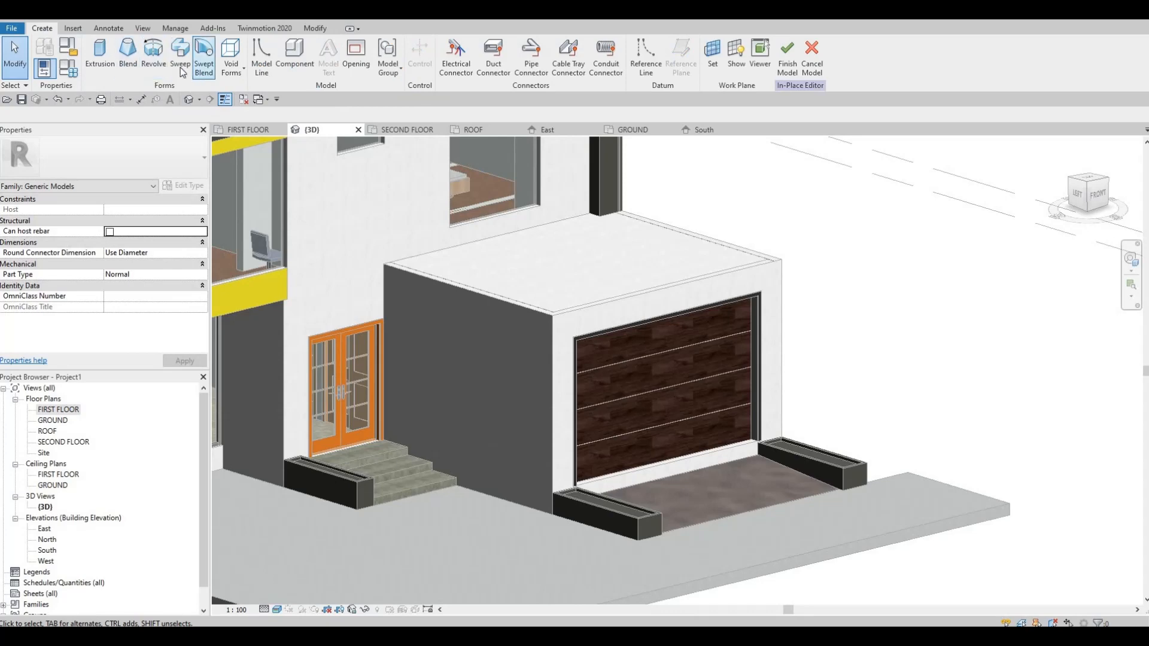
left_click(180, 60)
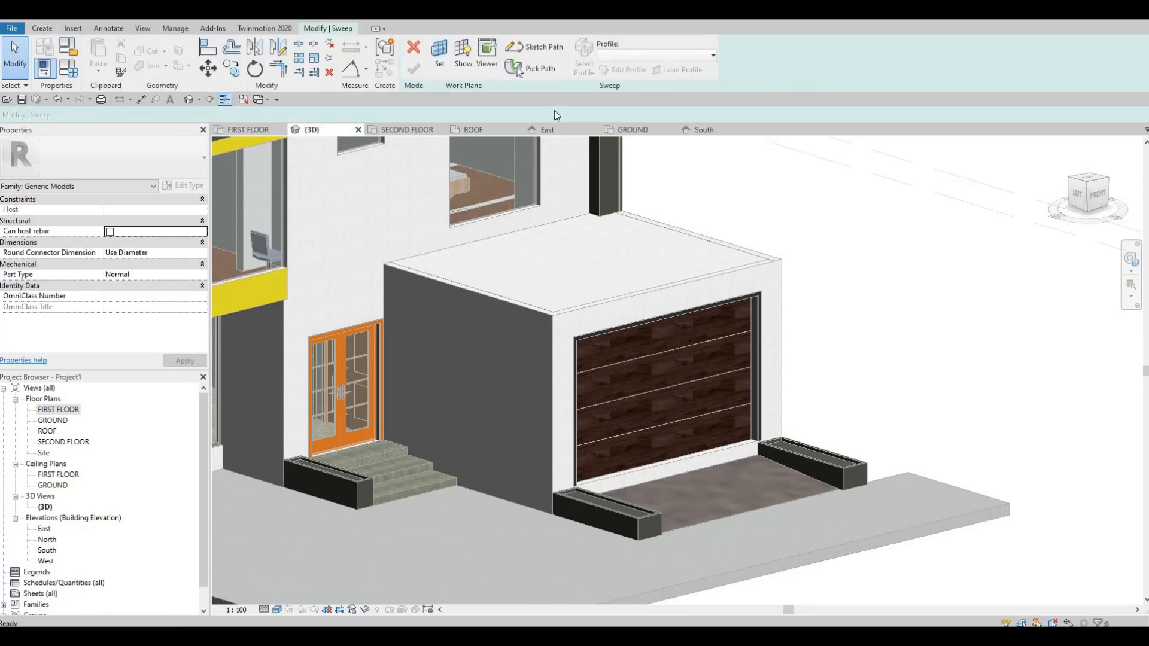
left_click(532, 68)
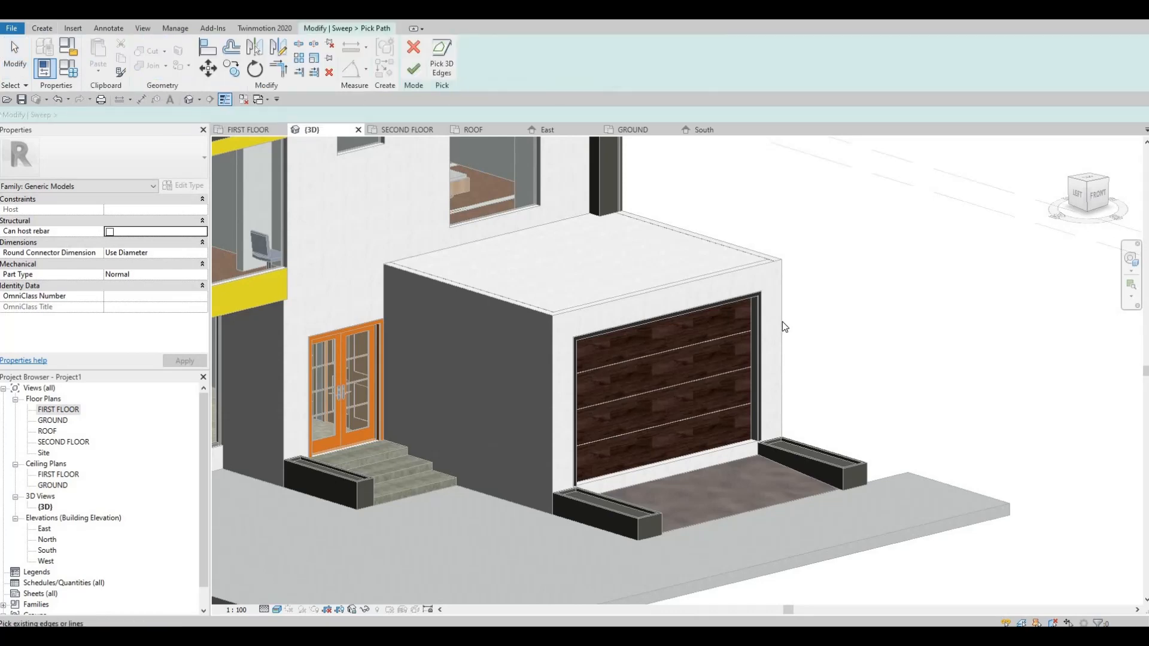
left_click(754, 279)
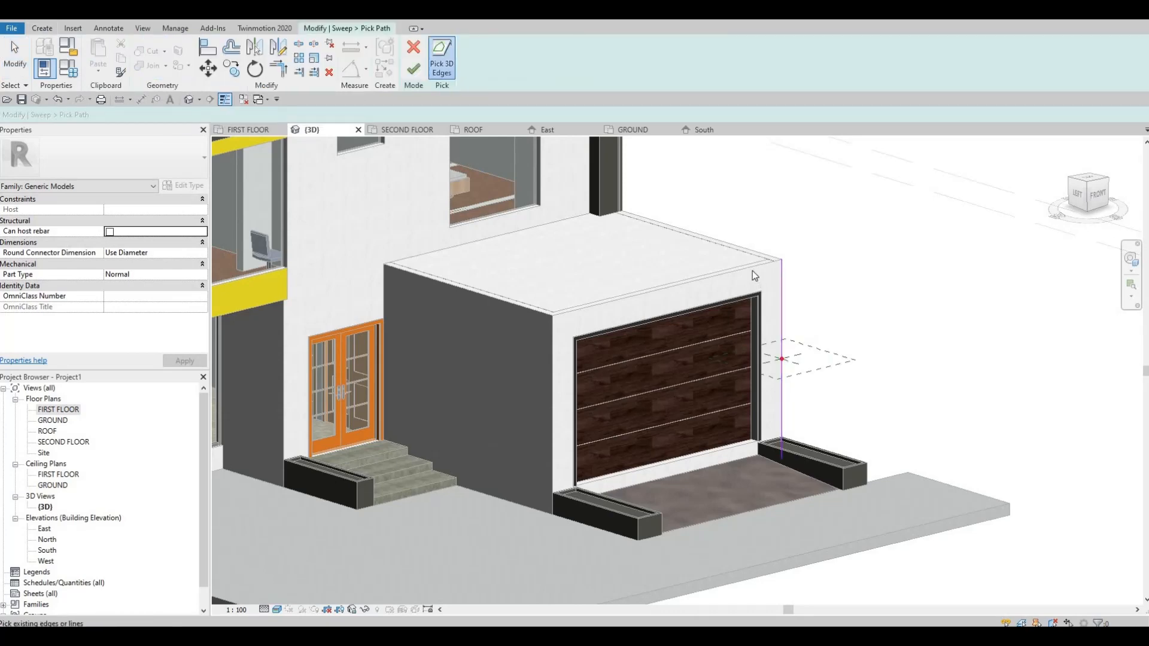
left_click(504, 304)
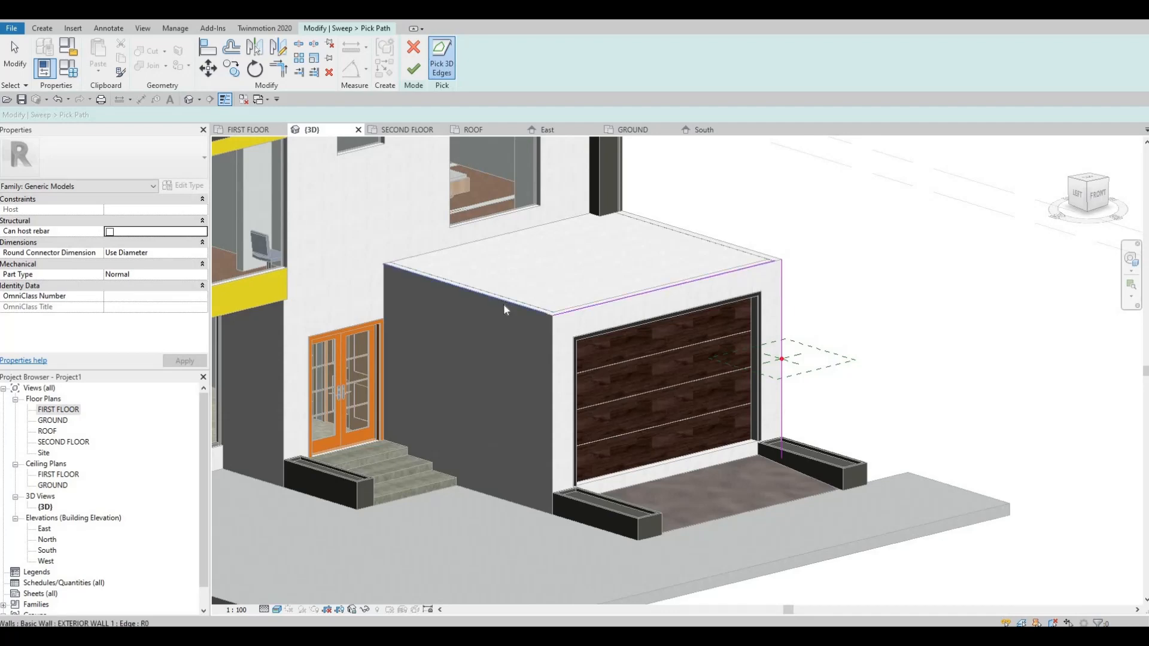
left_click(351, 276)
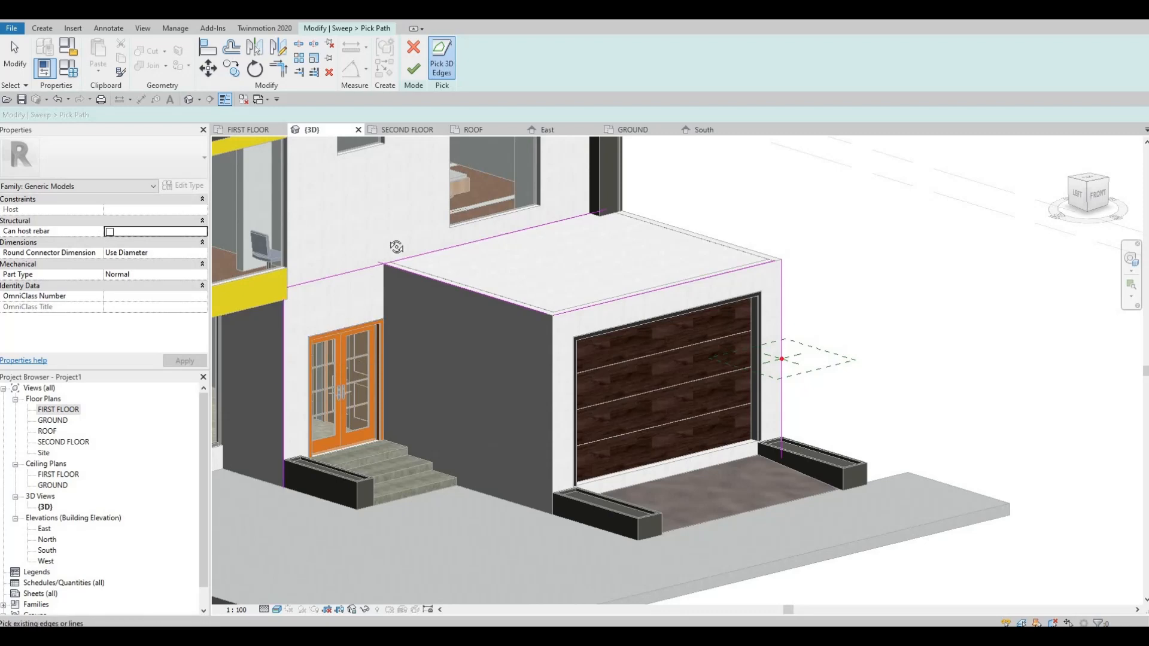
Trim the path lines into corners where the garage side meets the facade and at the garage's outer front corner.
middle_click_drag(383, 263, 314, 324, "shift")
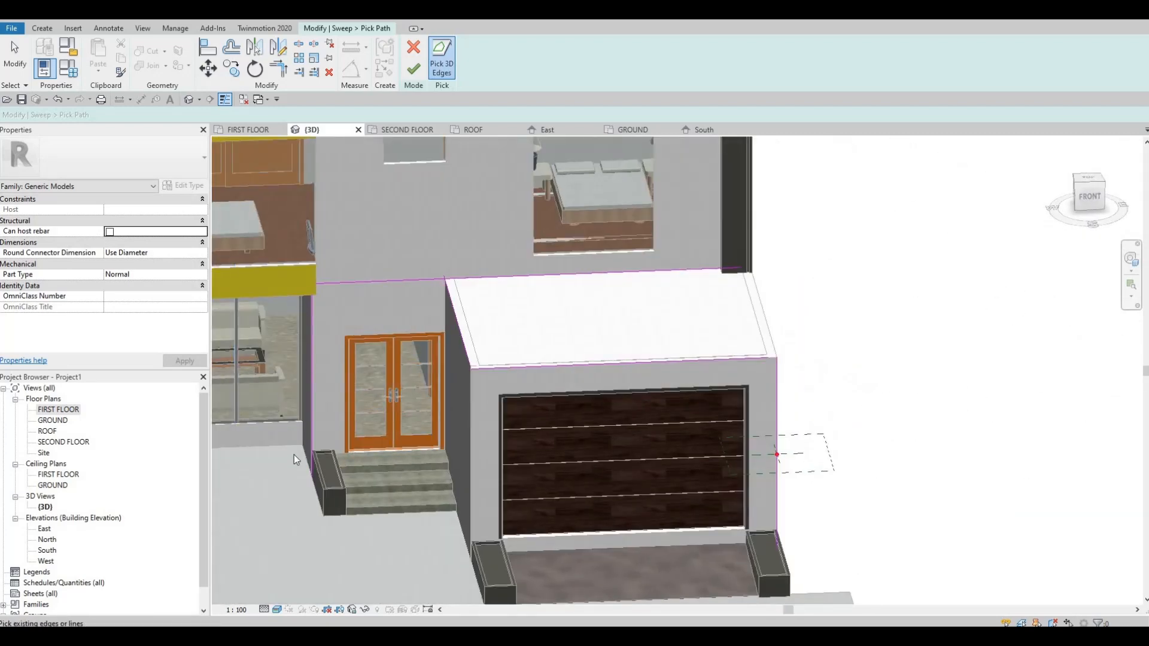
middle_click_drag(408, 435, 413, 374, "shift")
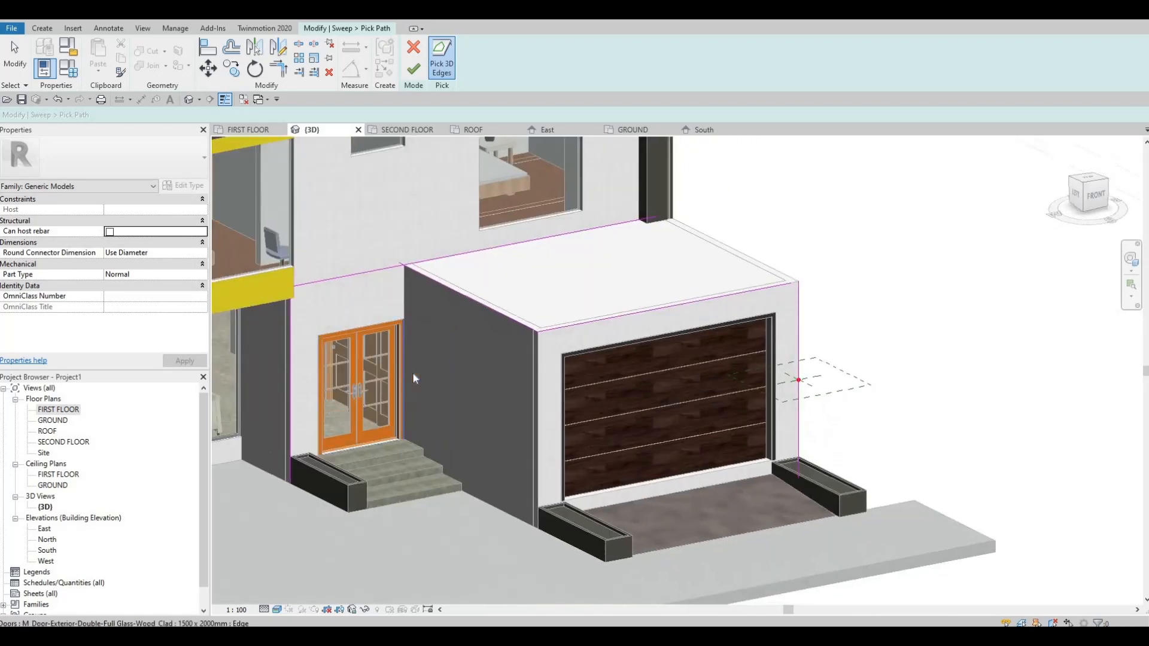
scroll(402, 312, "up", 2)
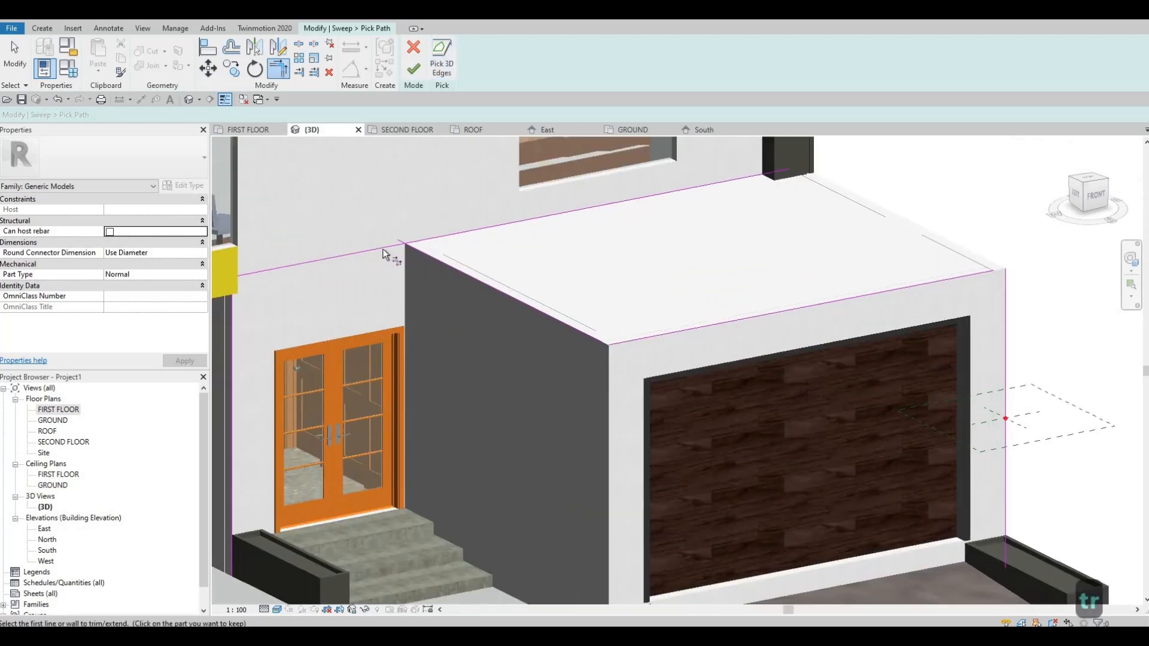
left_click(383, 247)
middle_click_drag(370, 288, 439, 289)
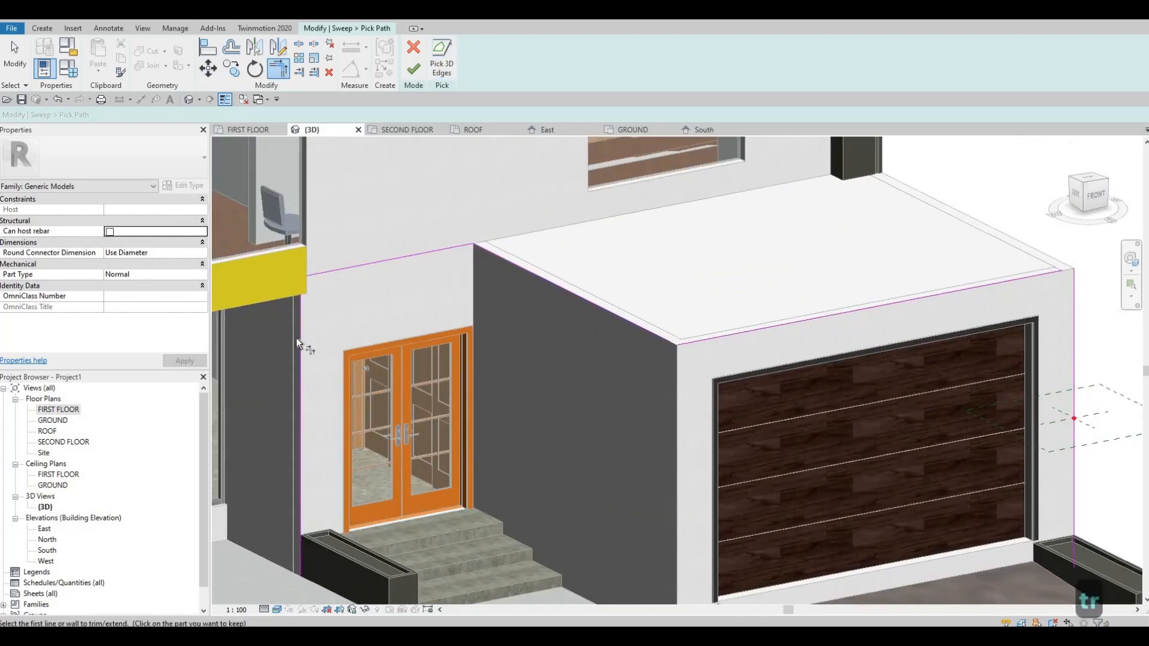
left_click(357, 267)
middle_click_drag(569, 321, 510, 314)
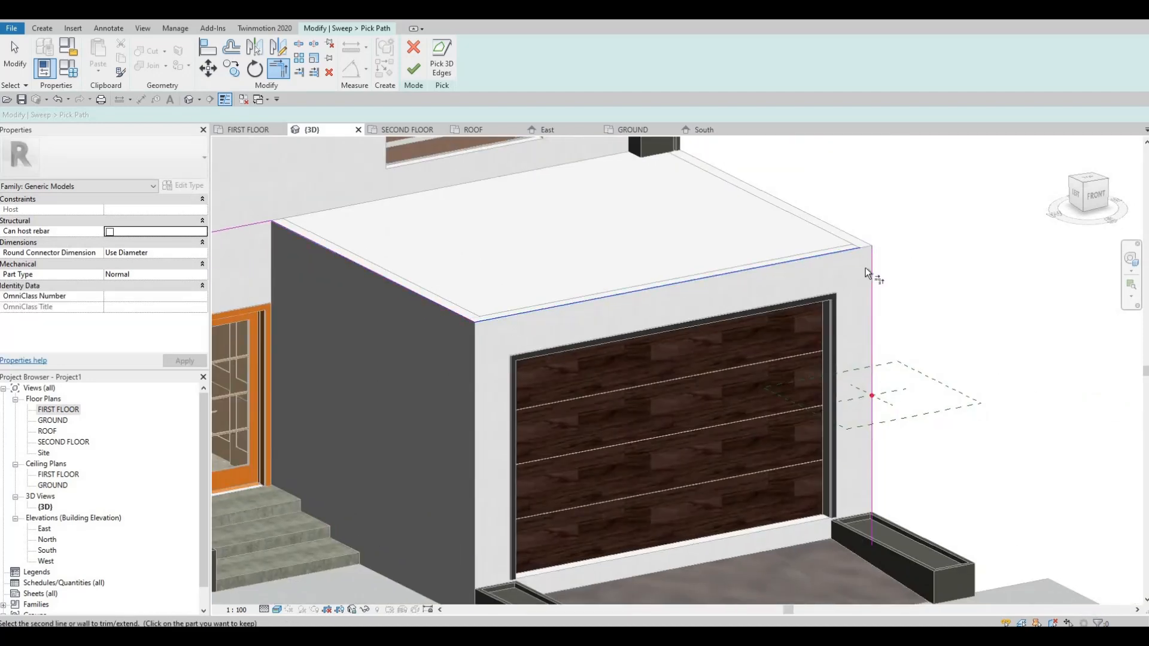
left_click(872, 363)
middle_click_drag(828, 476, 756, 361)
key("Escape")
In the South elevation, shorten the vertical path line at the garage's outer edge from below to about 2860 mm.
middle_click_drag(605, 365, 199, 473, "shift")
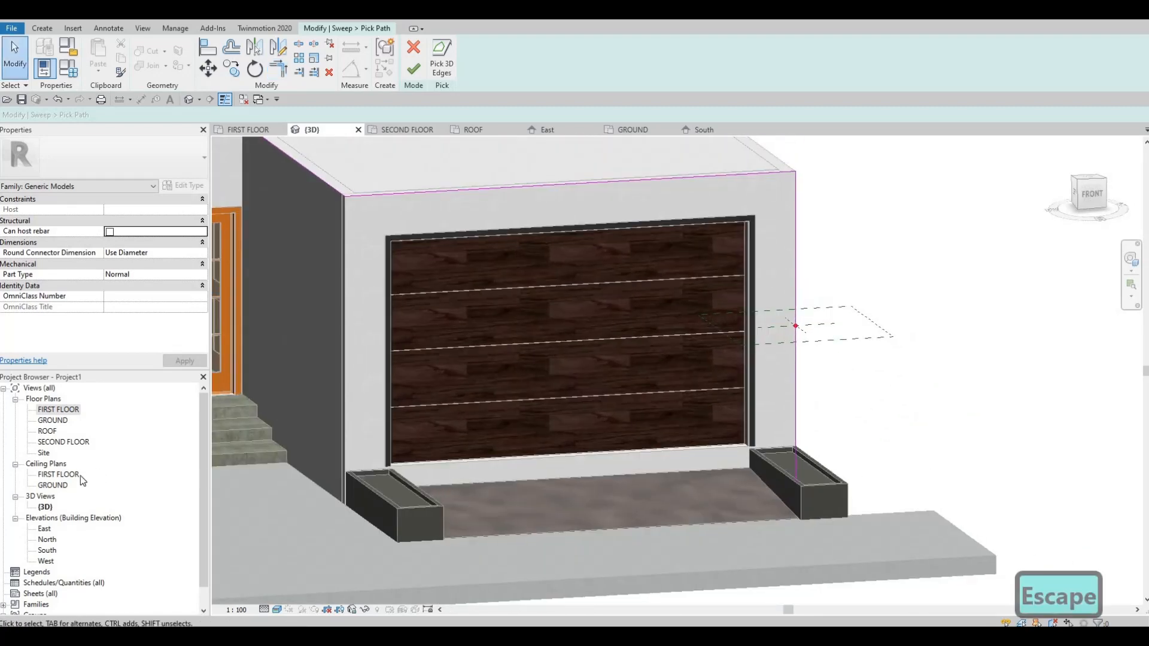
left_click(705, 130)
scroll(682, 479, "up", 4)
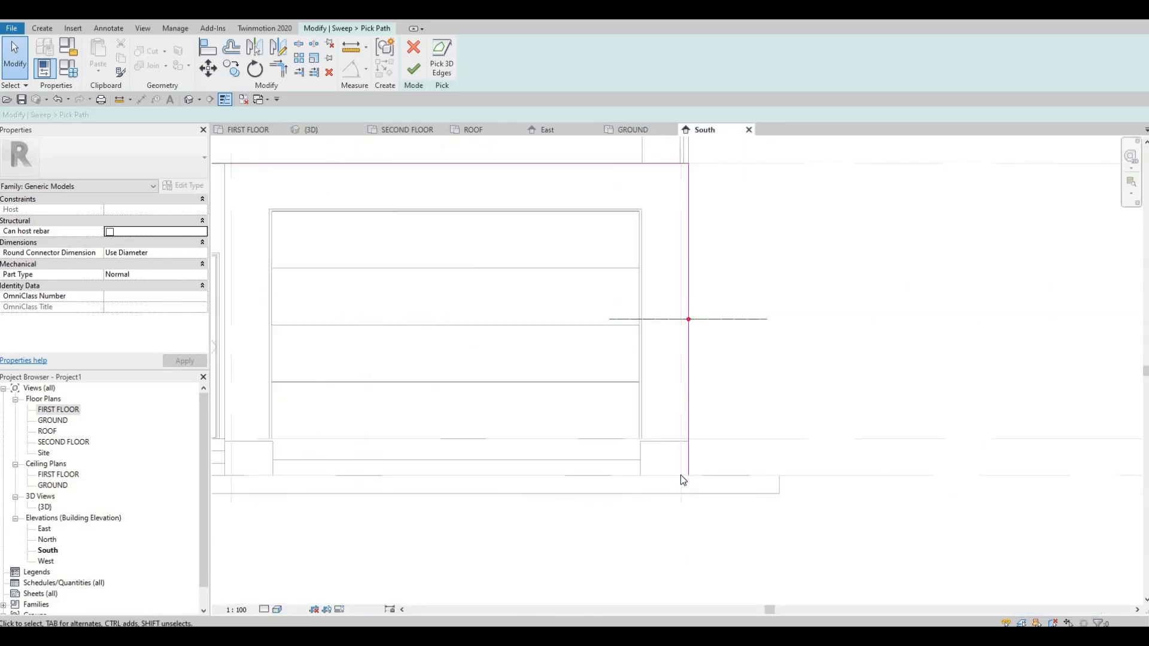
scroll(680, 475, "up", 2)
left_click(680, 475)
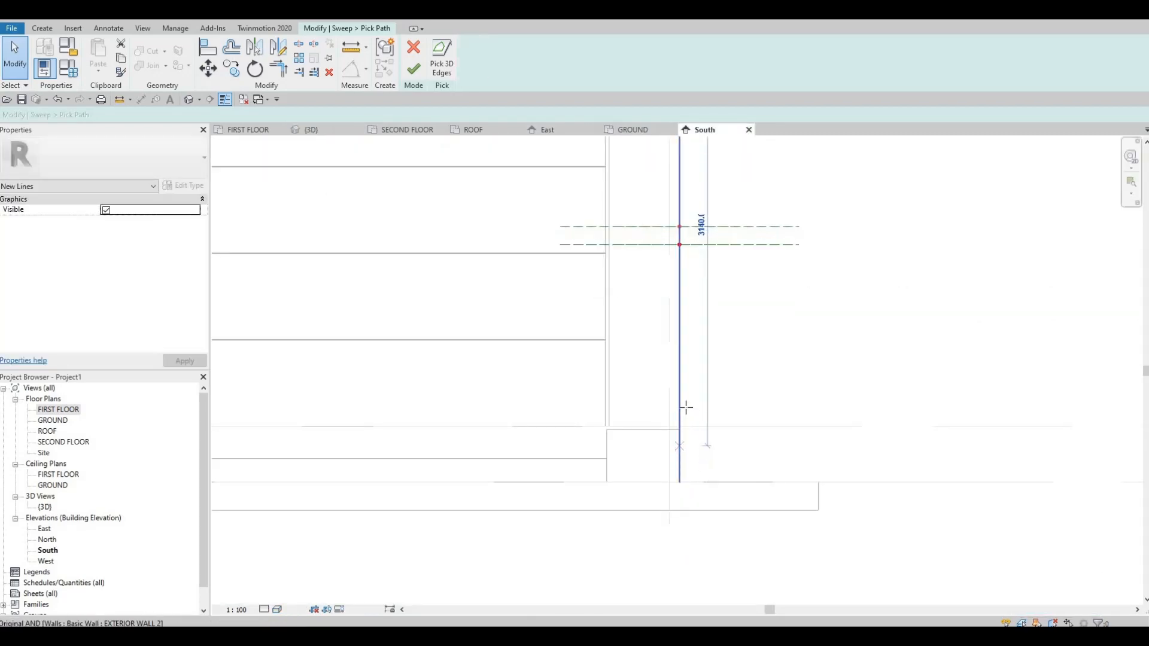
left_click_drag(686, 408, 686, 406)
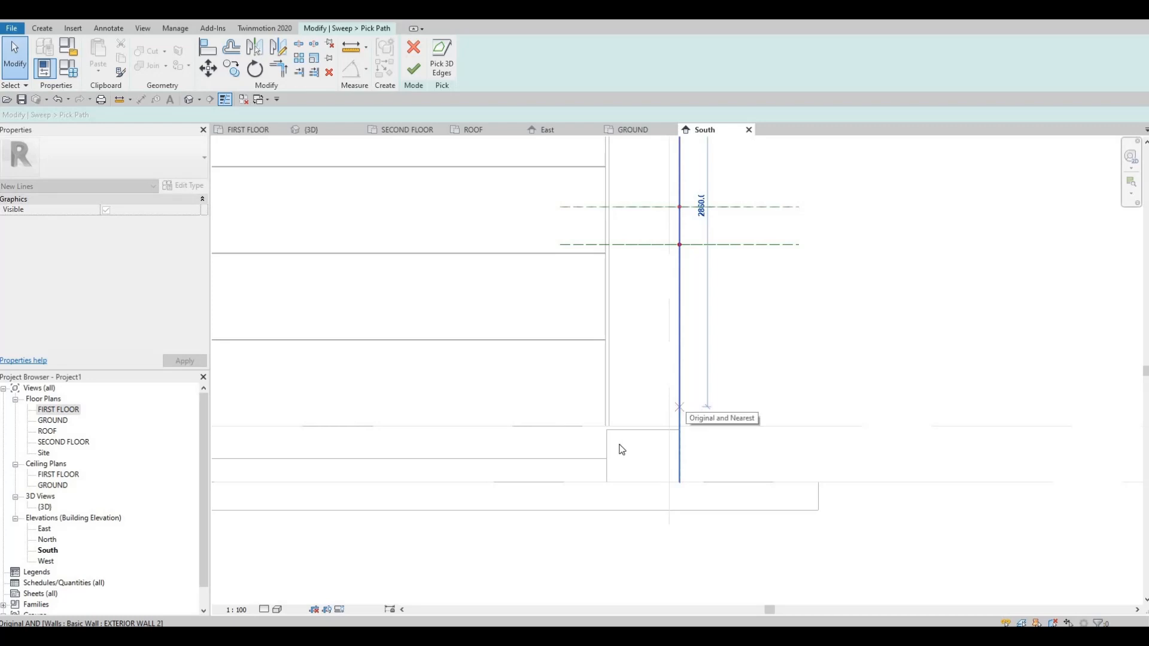
middle_click_drag(605, 421, 753, 427)
Raise the lower end of the entrance-side vertical path line to the planter's top, making it about 2726 mm long.
middle_click_drag(502, 464, 847, 475)
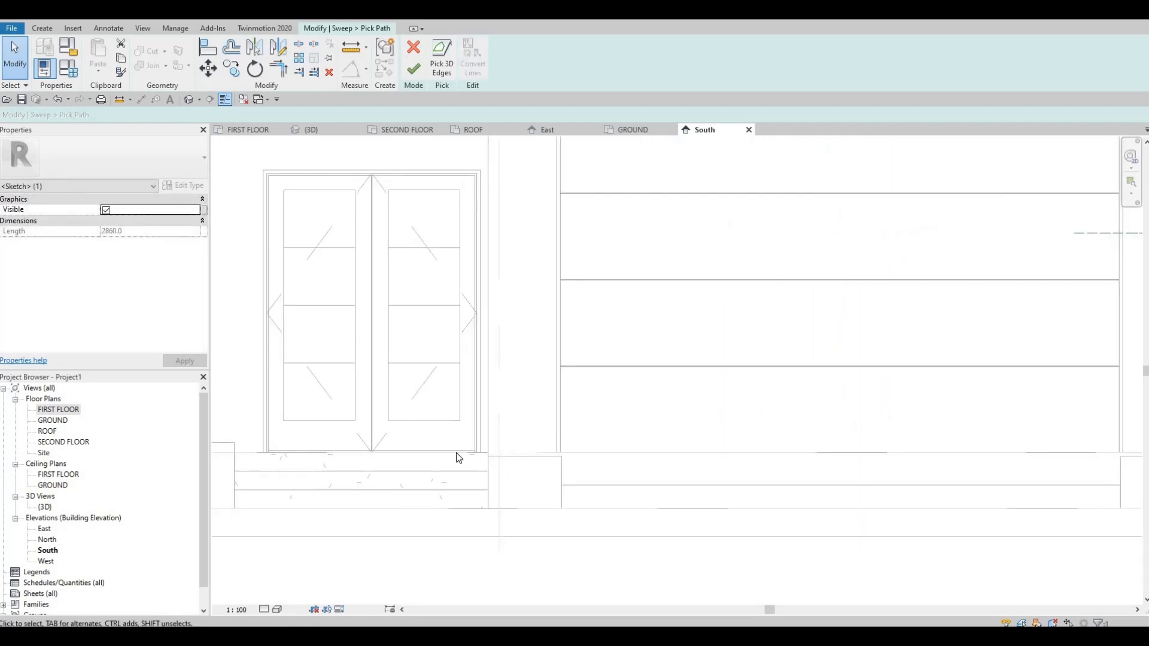
scroll(534, 407, "down", 3)
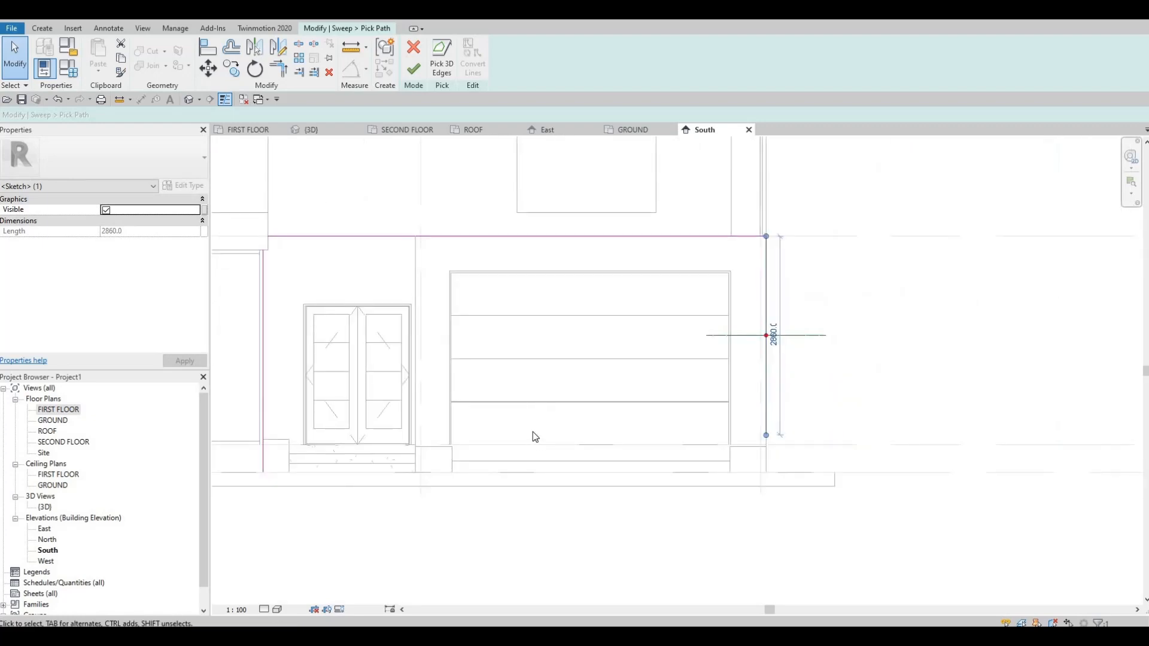
middle_click_drag(532, 431, 532, 453)
middle_click_drag(277, 447, 479, 469)
scroll(479, 469, "up", 3)
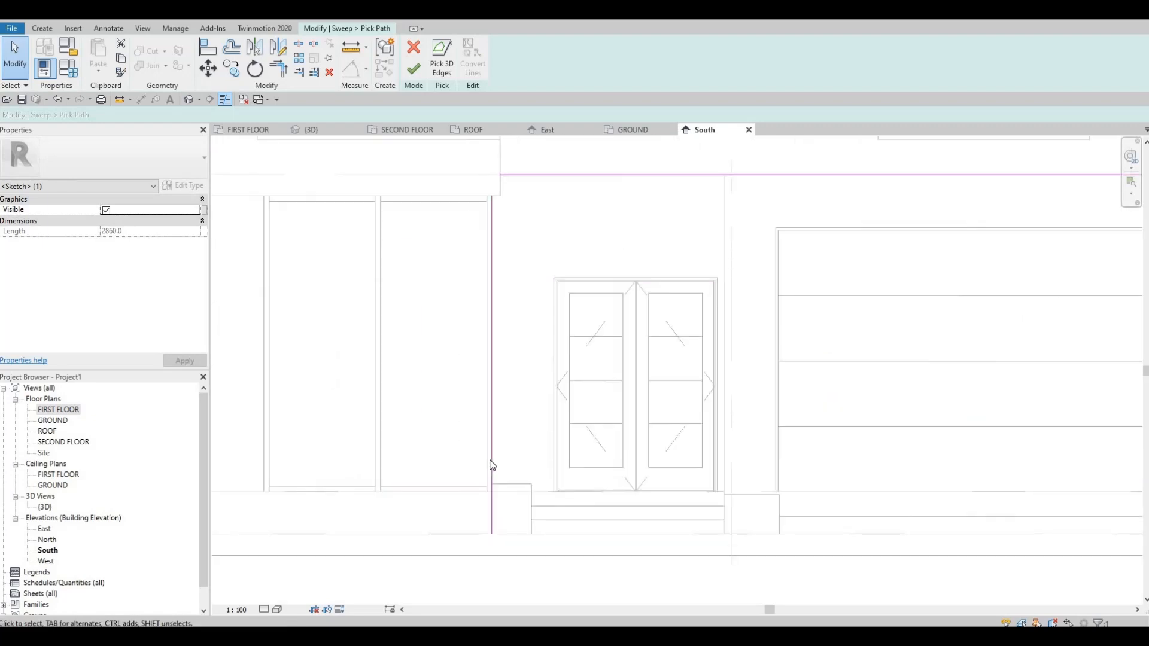
left_click(490, 530)
scroll(493, 538, "up", 1)
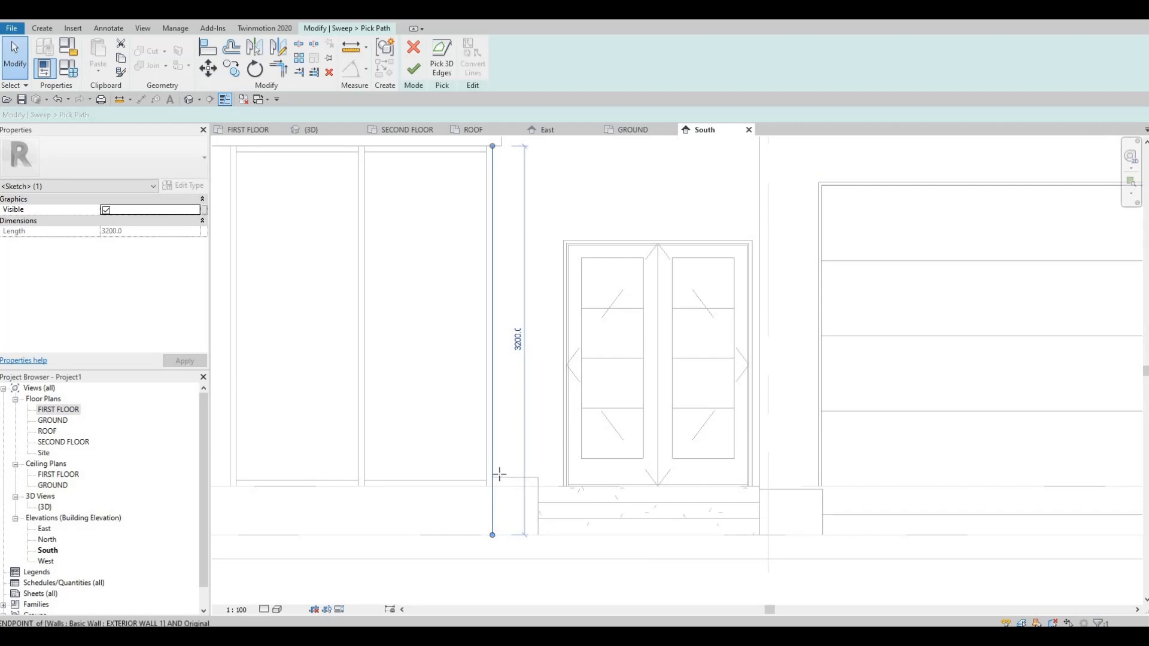
left_click_drag(499, 474, 536, 478)
middle_click_drag(706, 448, 619, 458)
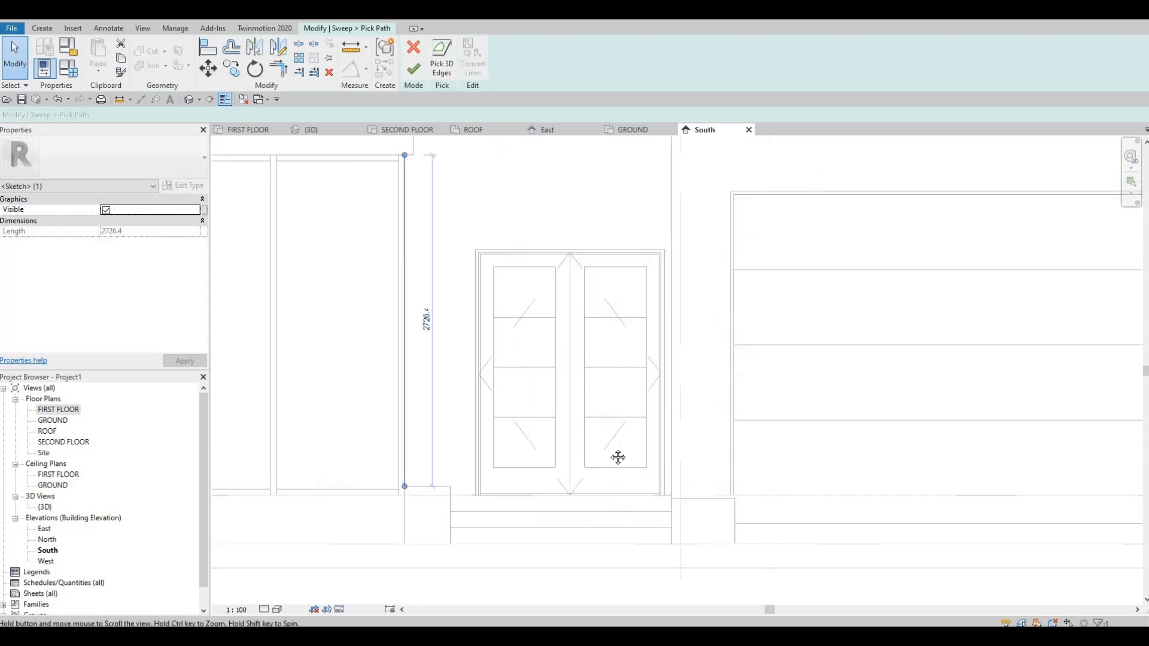
Try to finish the sweep path from the 3D view.
scroll(618, 457, "down", 4)
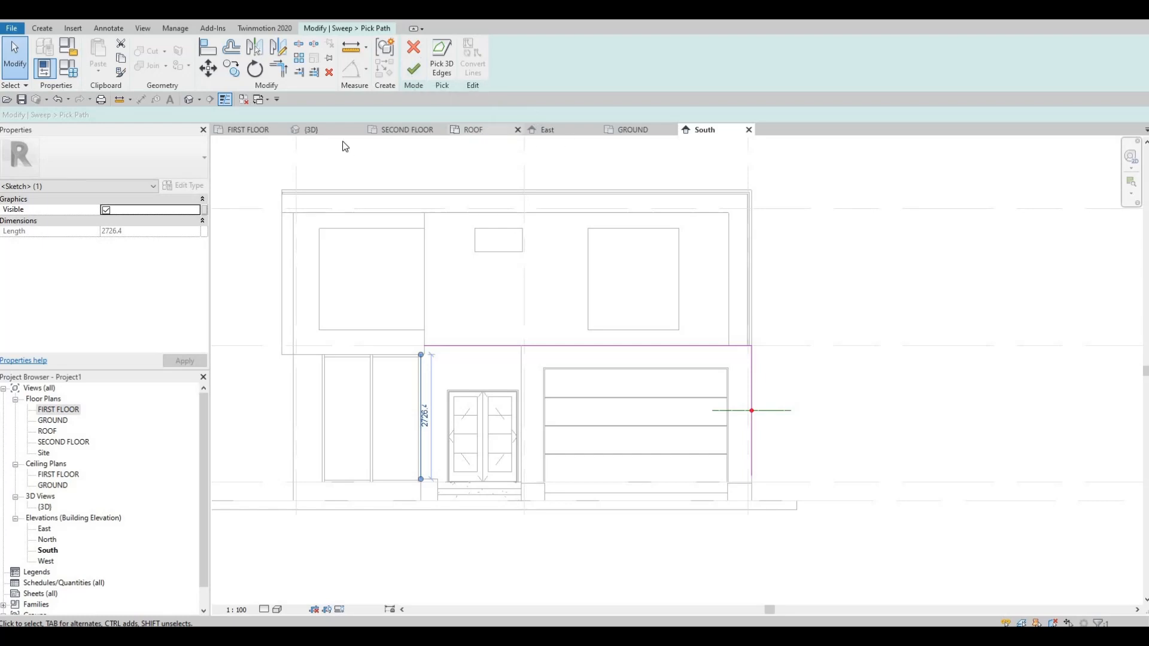
left_click(405, 72)
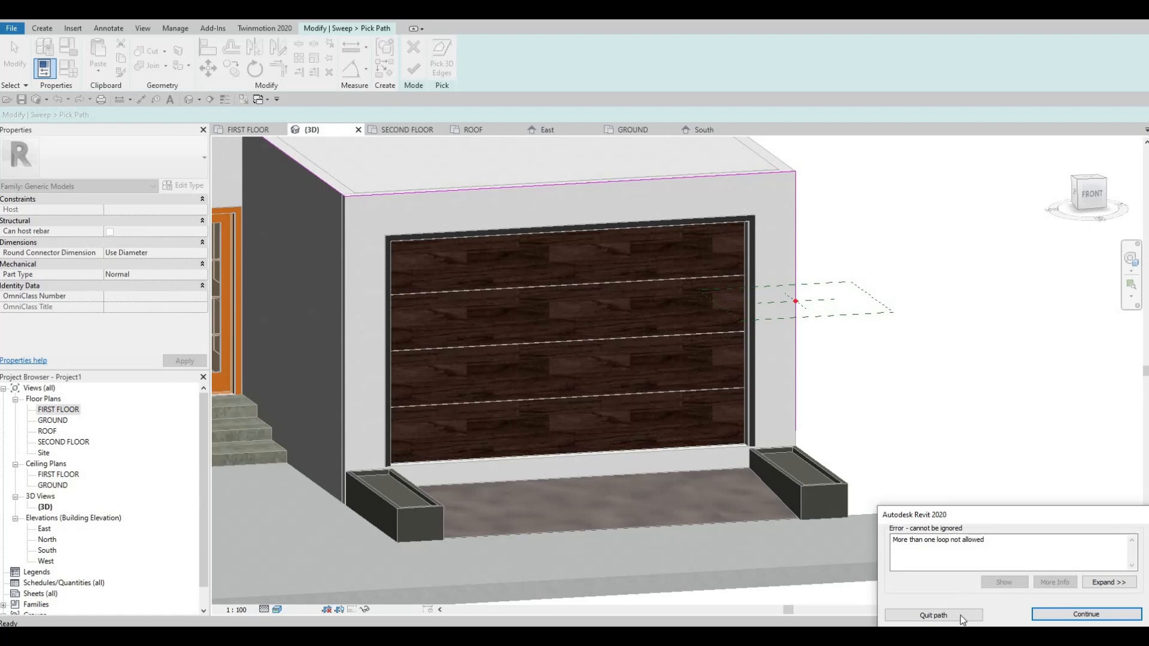
left_click(1066, 615)
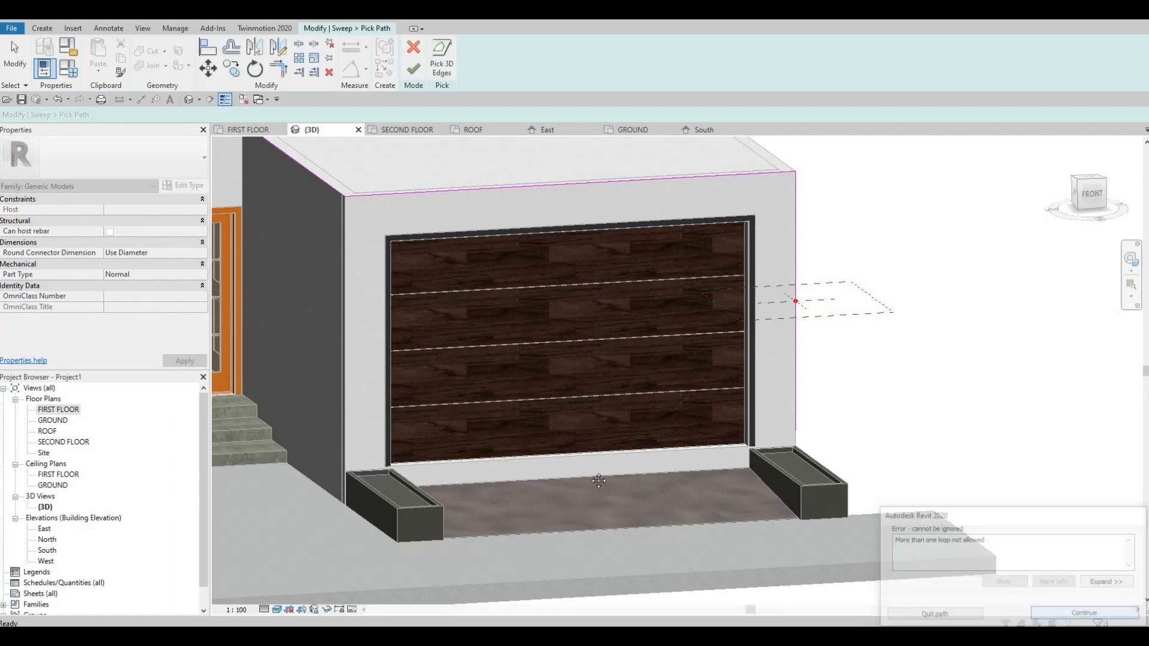
Trim the facade line and the entrance-side vertical line into a corner beside the yellow volume, and finish the sweep path.
middle_click_drag(474, 469, 701, 435)
key("Escape")
middle_click_drag(698, 362, 699, 417)
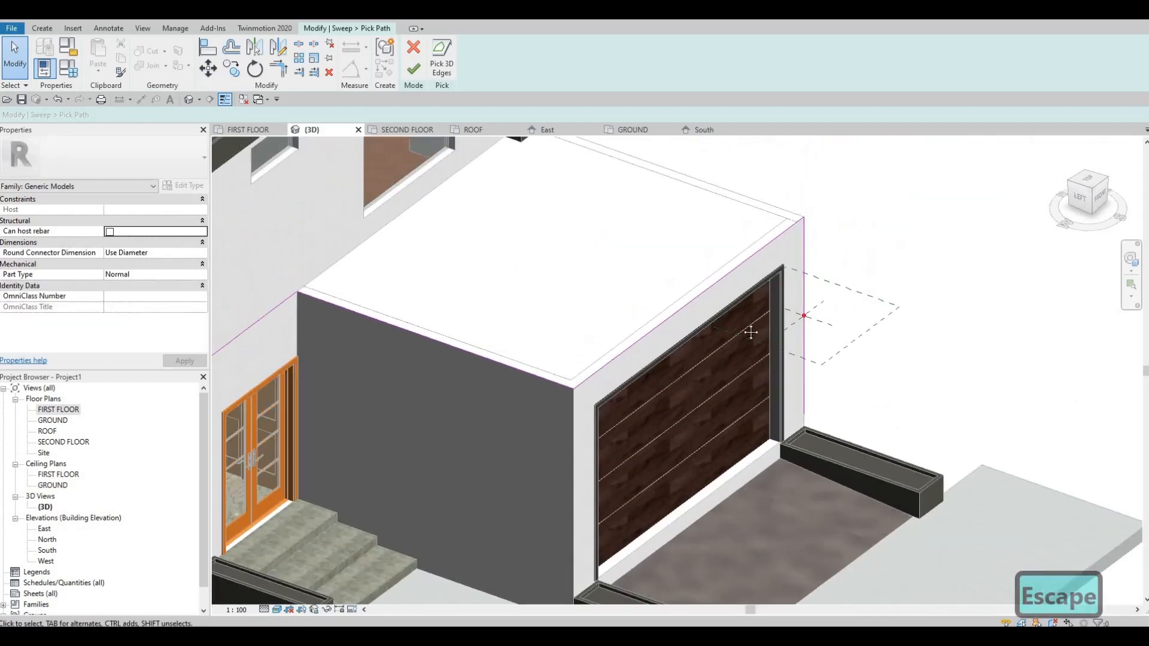
middle_click_drag(338, 422, 654, 362)
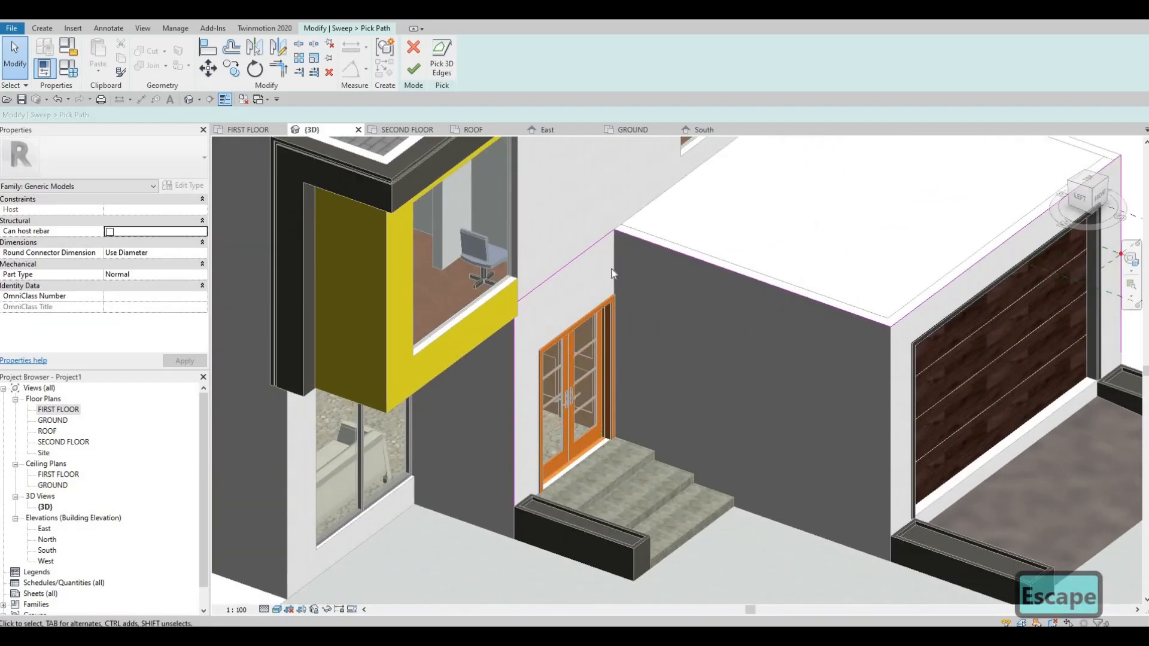
scroll(612, 274, "up", 5)
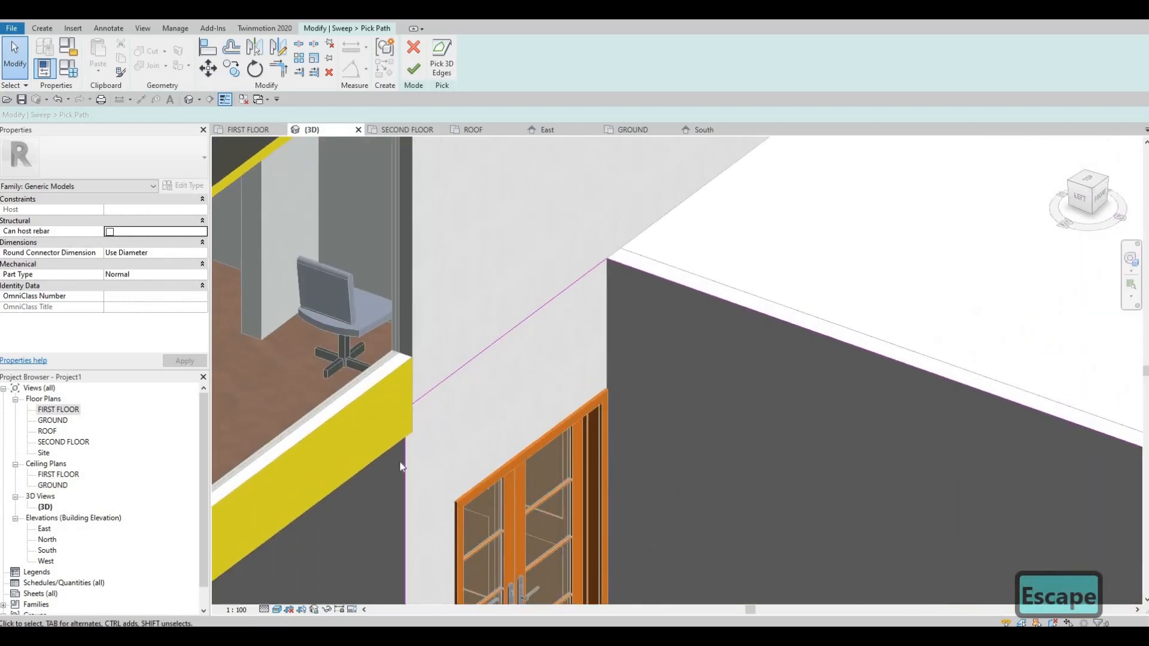
key("Escape")
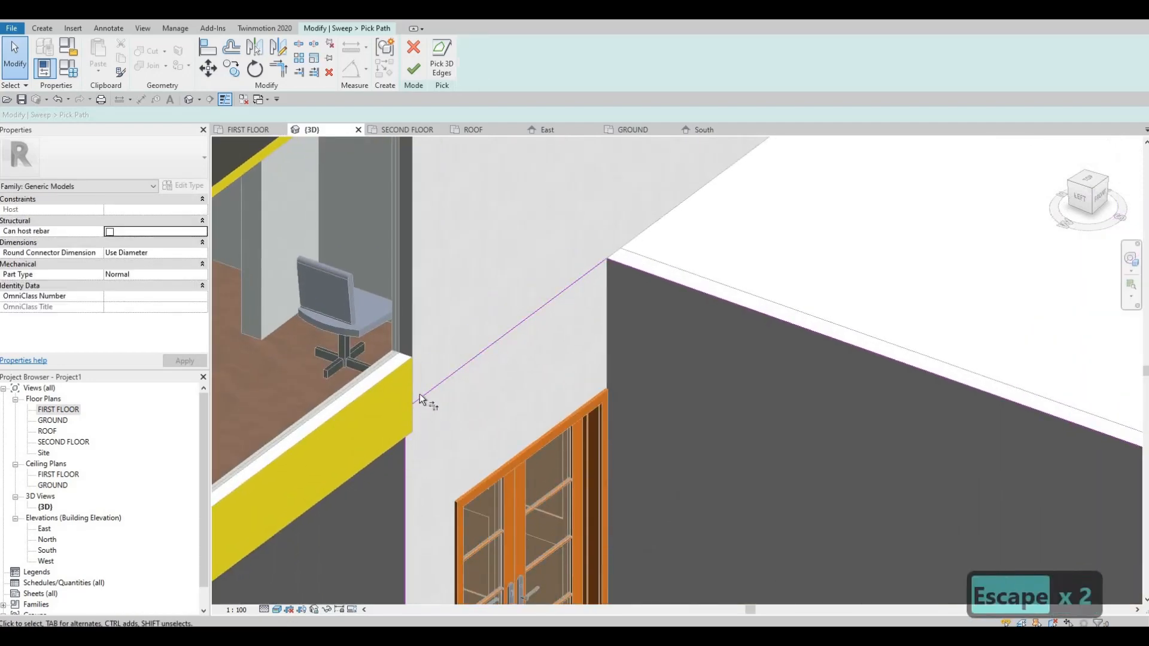
key("t")
key("r")
left_click(420, 395)
left_click(404, 459)
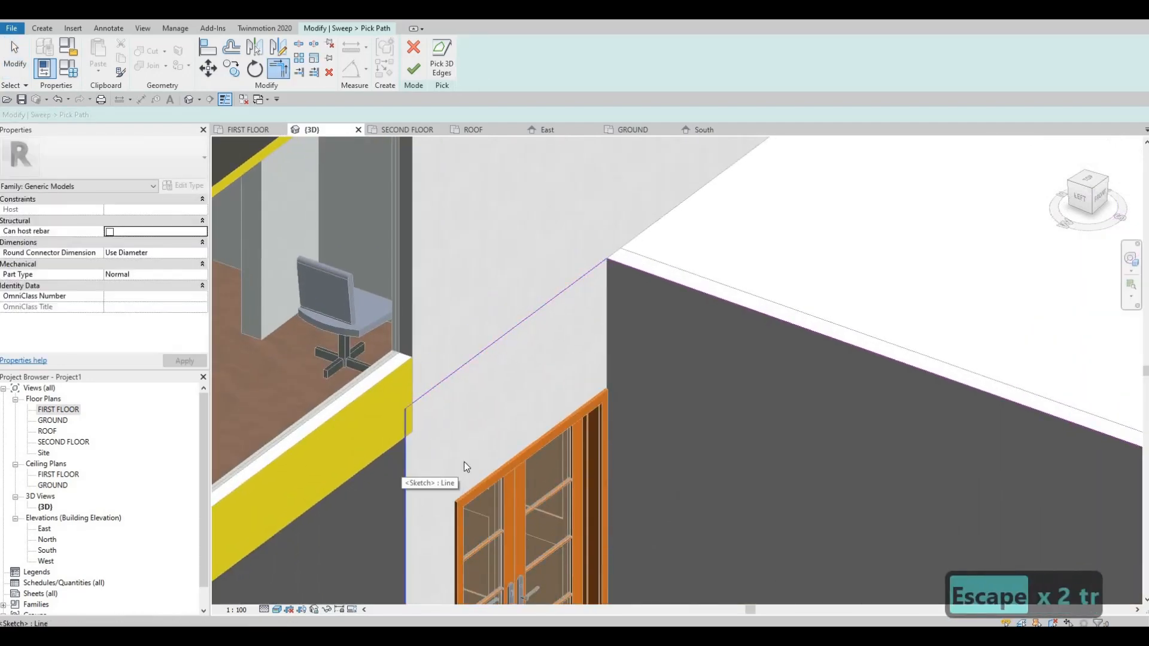
key("Escape")
key("Escape")
middle_click_drag(389, 434, 529, 412, "shift")
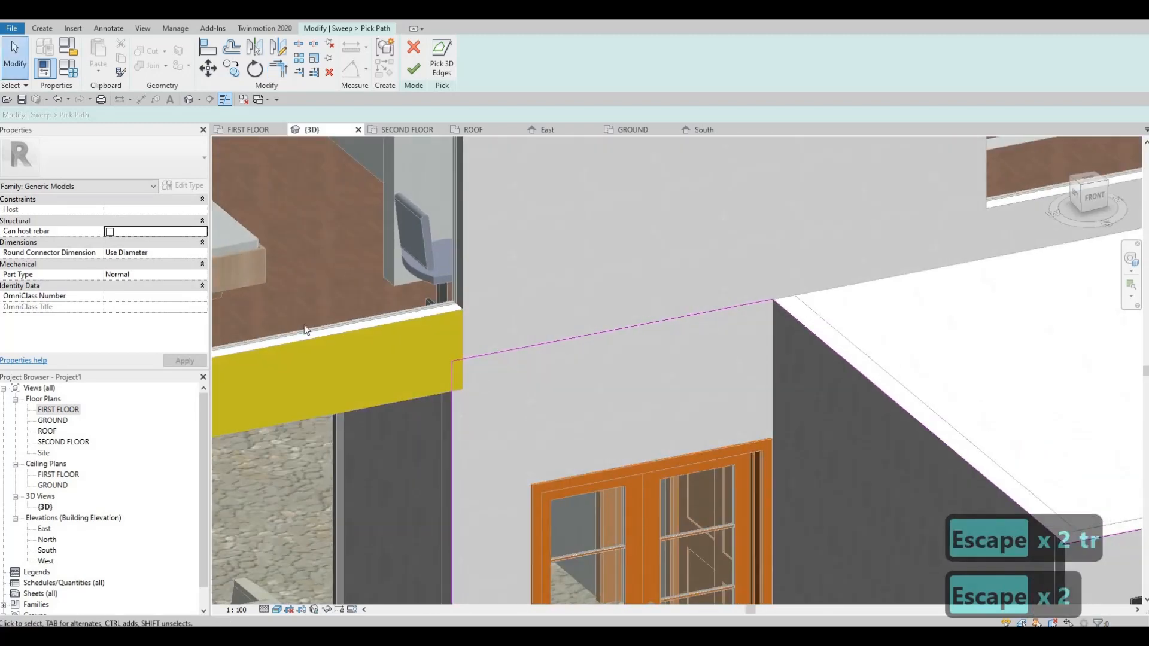
scroll(304, 329, "down", 3)
middle_click_drag(396, 150, 228, 140)
left_click(413, 70)
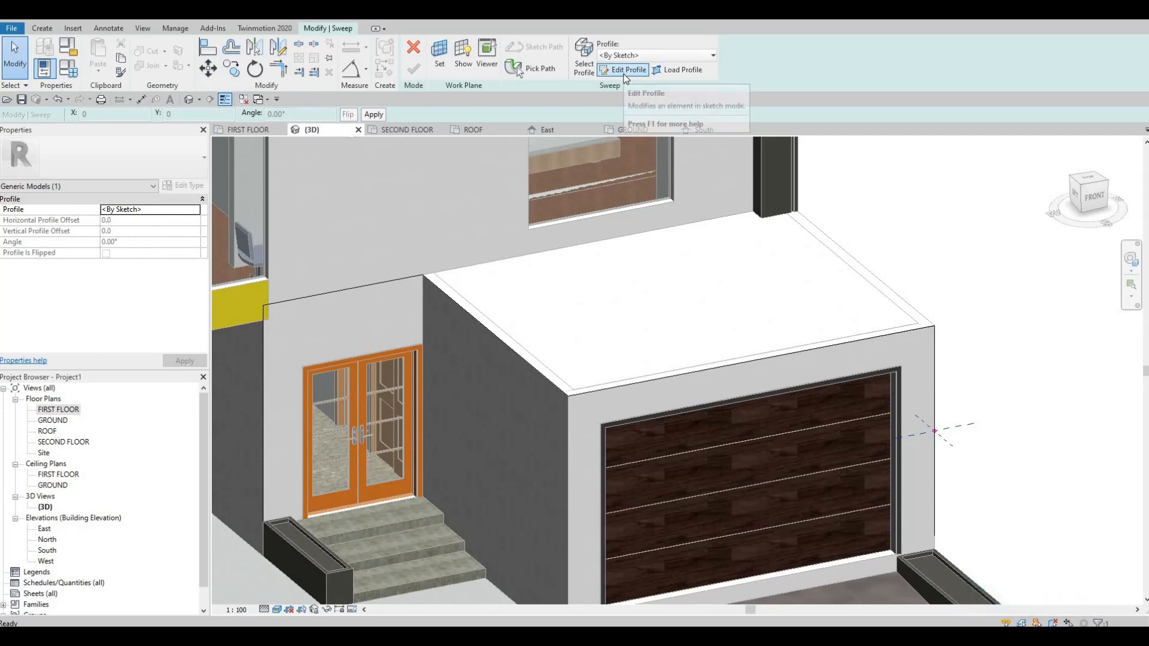
Draw the sweep profile as a rectangle about 440 by 240 mm from the path point at the garage's outer edge.
left_click(625, 71)
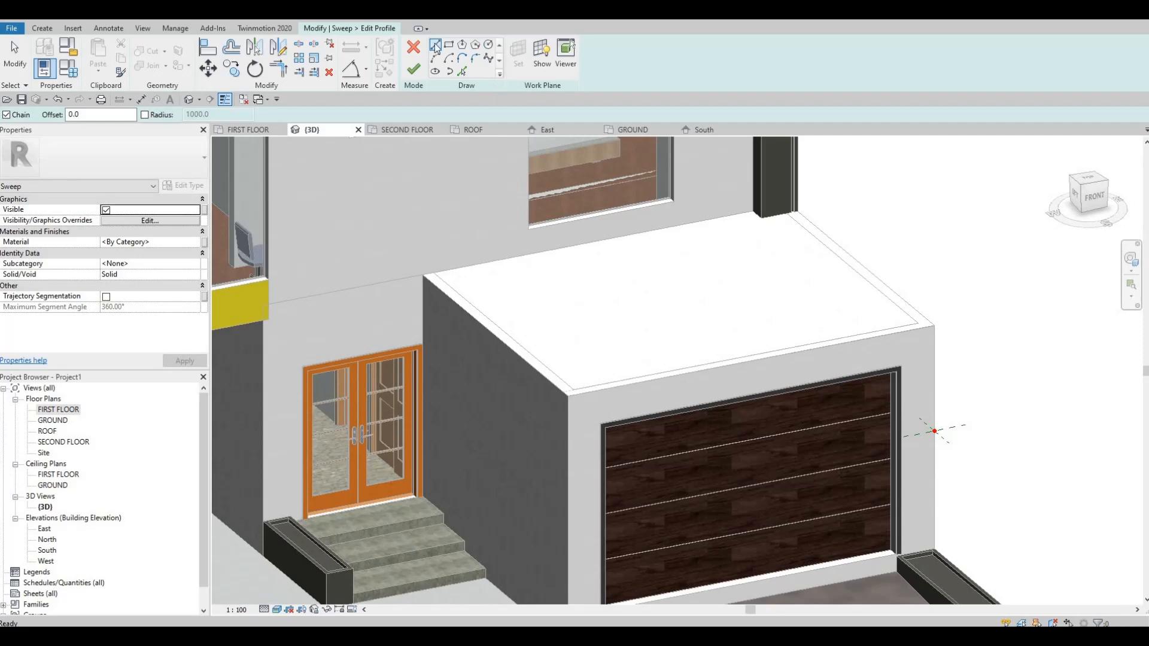
left_click(448, 44)
middle_click_drag(973, 421, 880, 362)
scroll(880, 364, "up", 8)
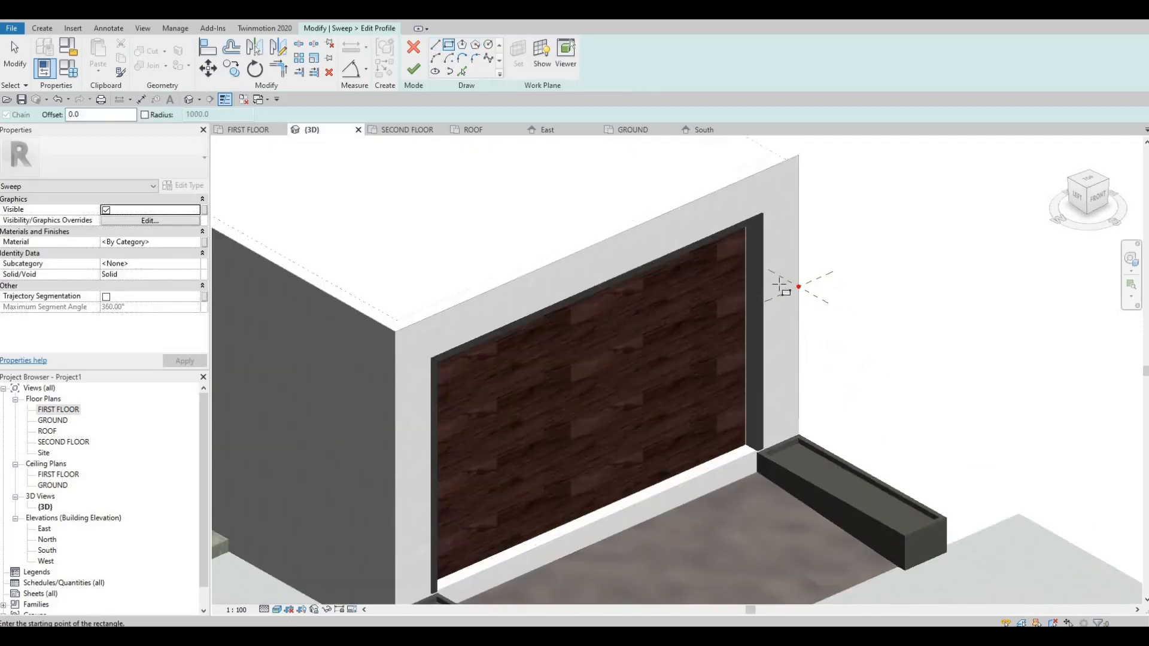
left_click(732, 318)
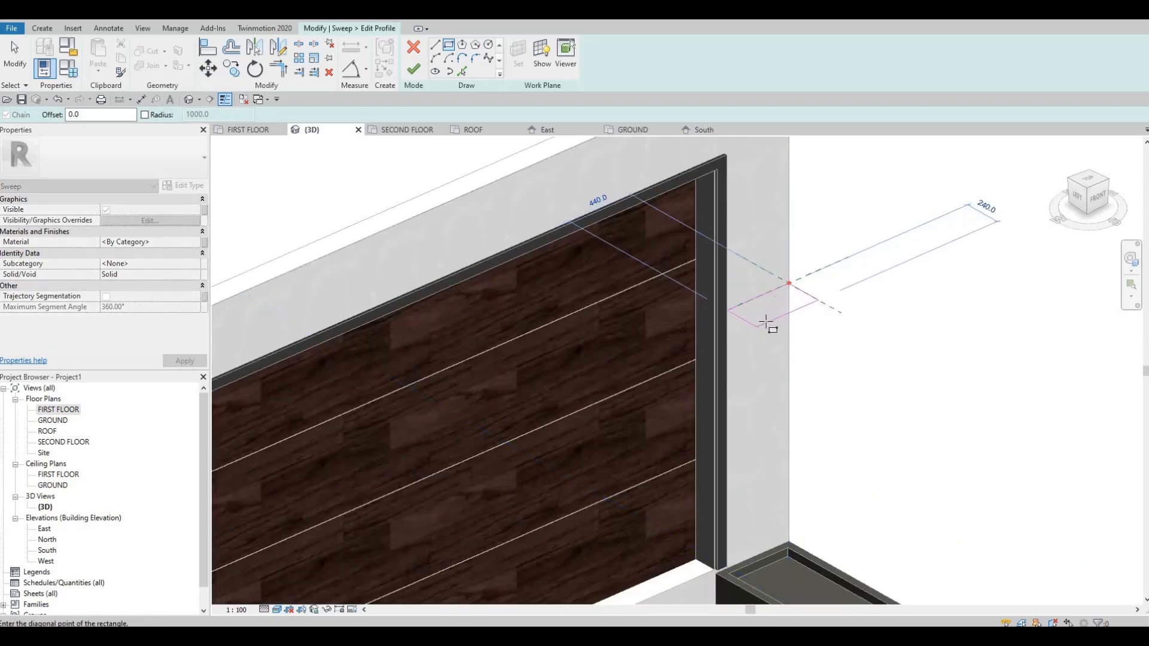
key("Escape")
key("Escape")
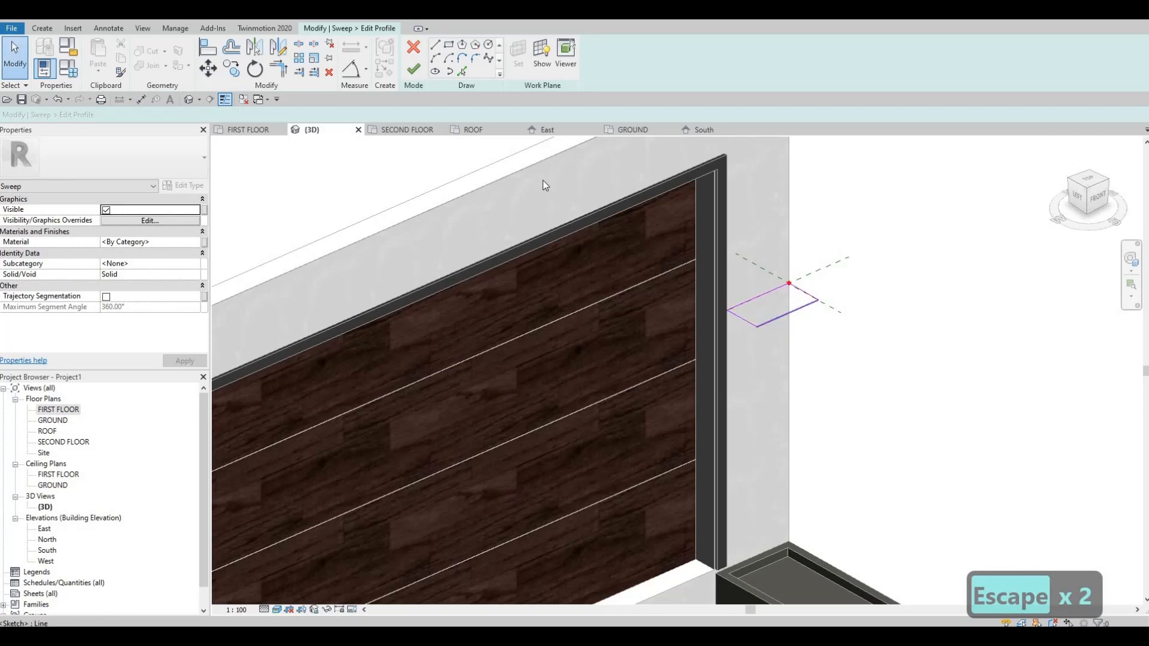
Align the sweep profile's inner edge with the outer edge of the garage door frame.
left_click(701, 131)
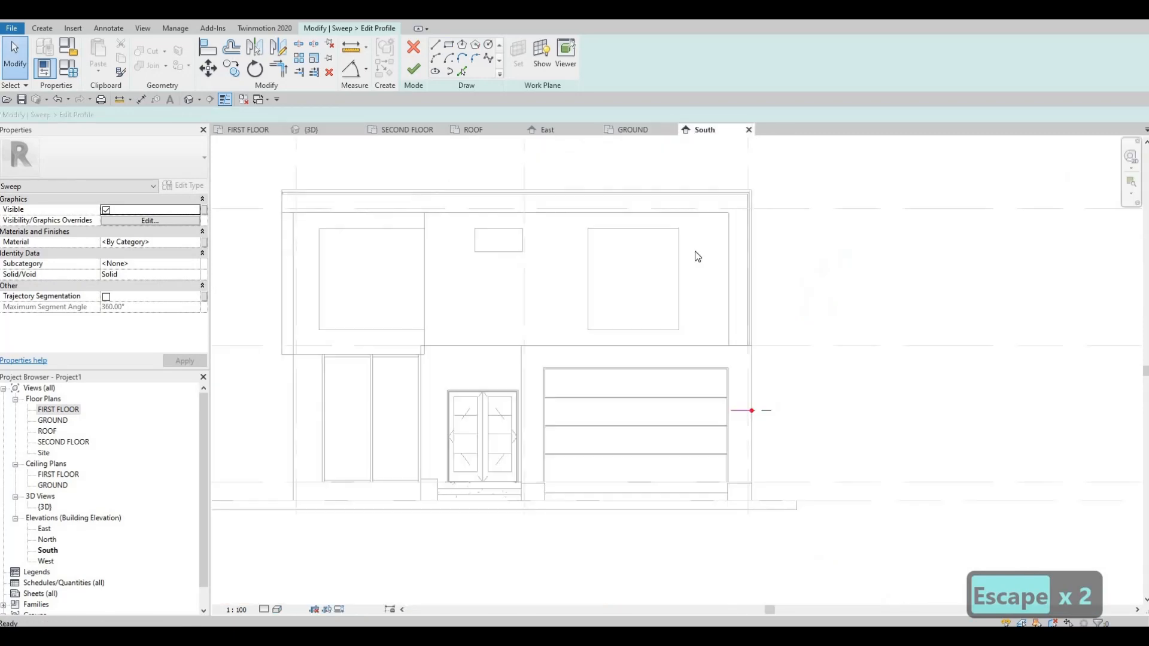
scroll(698, 380, "up", 5)
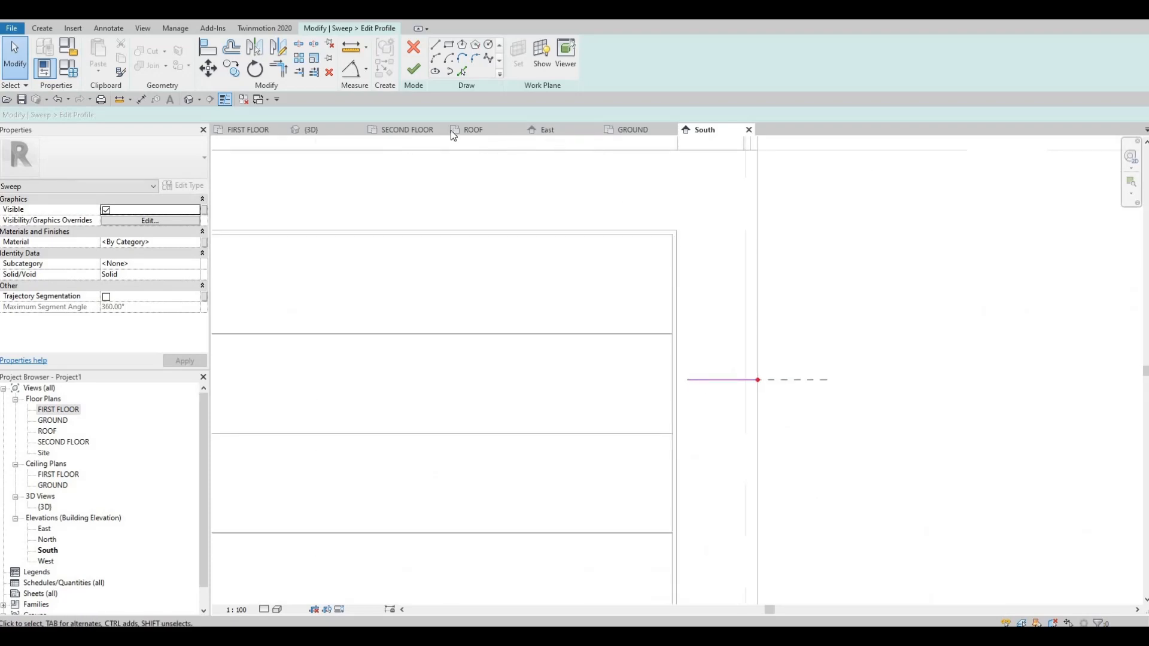
left_click(341, 131)
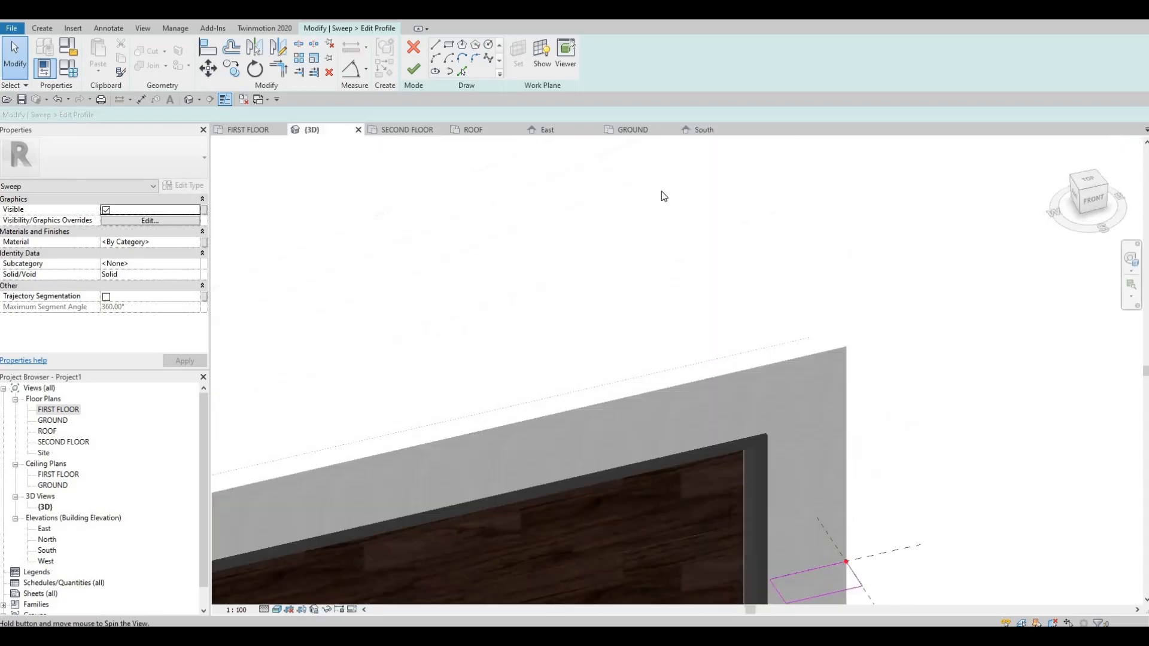
middle_click_drag(768, 578, 656, 337)
scroll(655, 336, "up", 2)
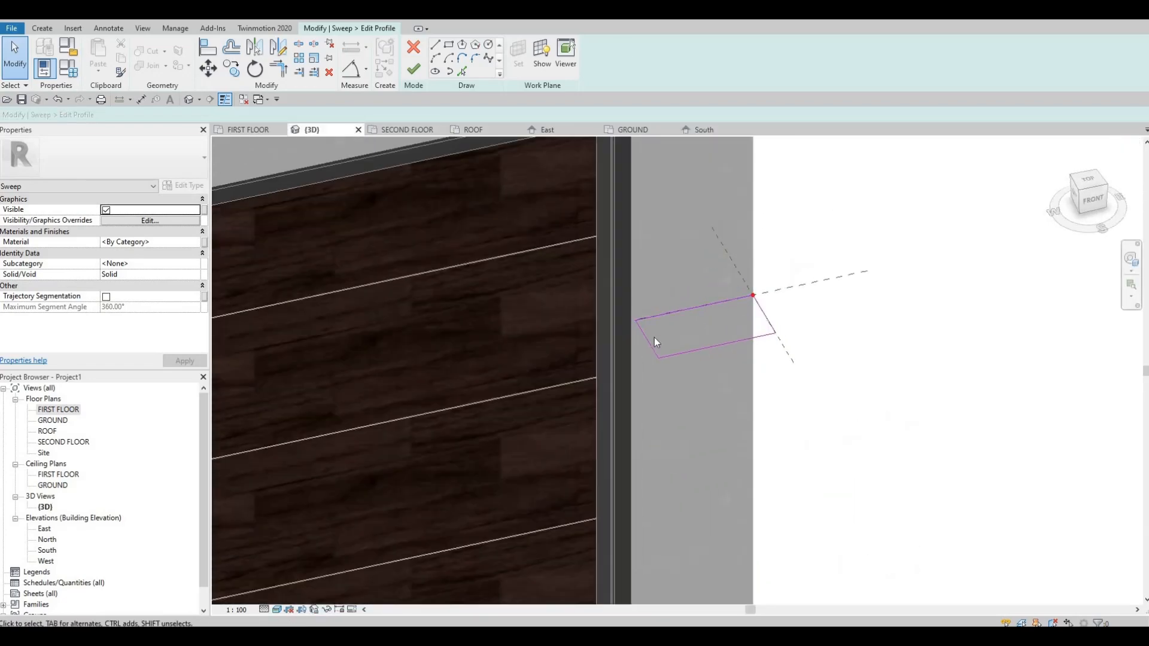
key("a")
key("l")
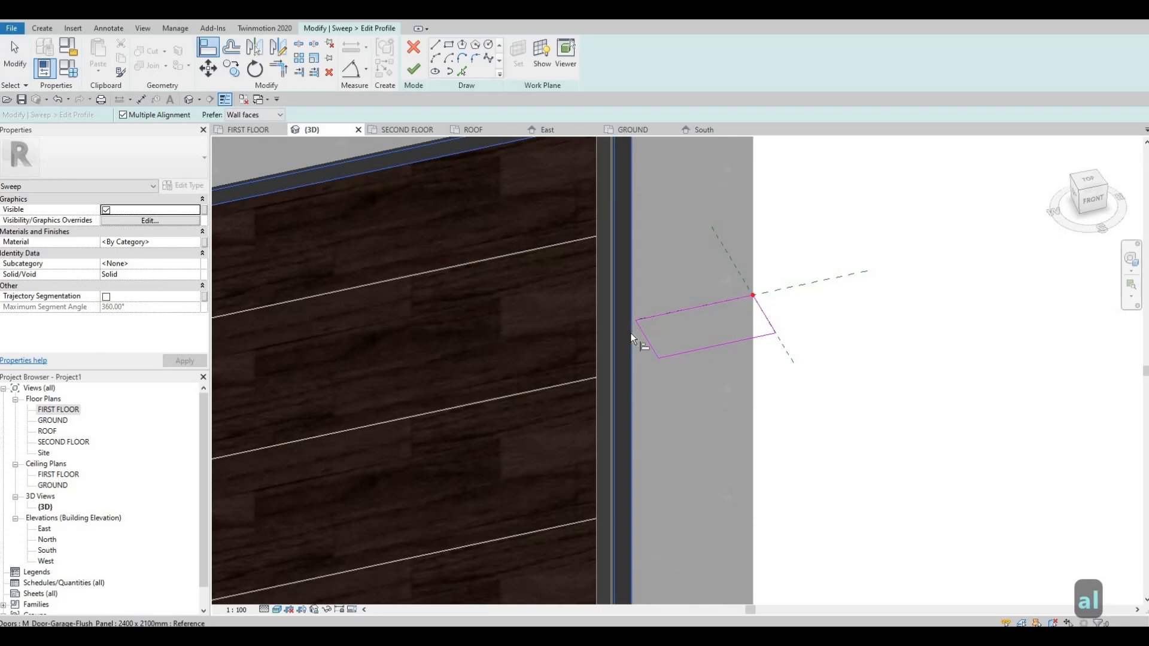
key("Tab")
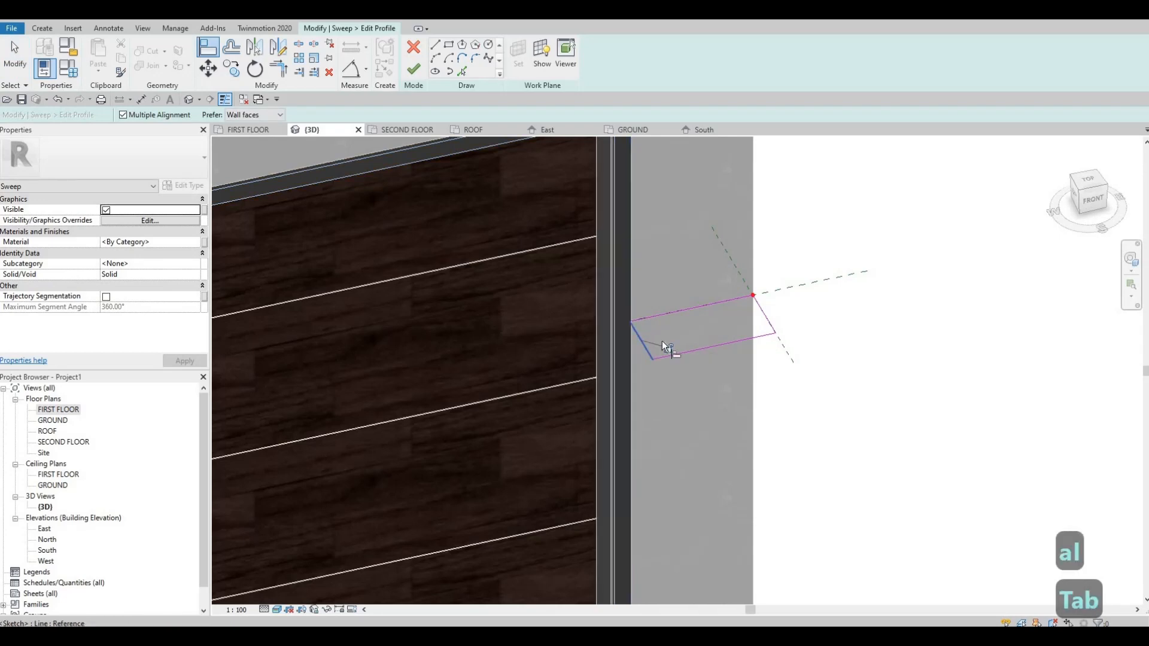
key("Escape")
key("Escape")
Check the profile against the door frame in the South and 3D views, and realign its inner edge to the frame.
scroll(635, 323, "up", 3)
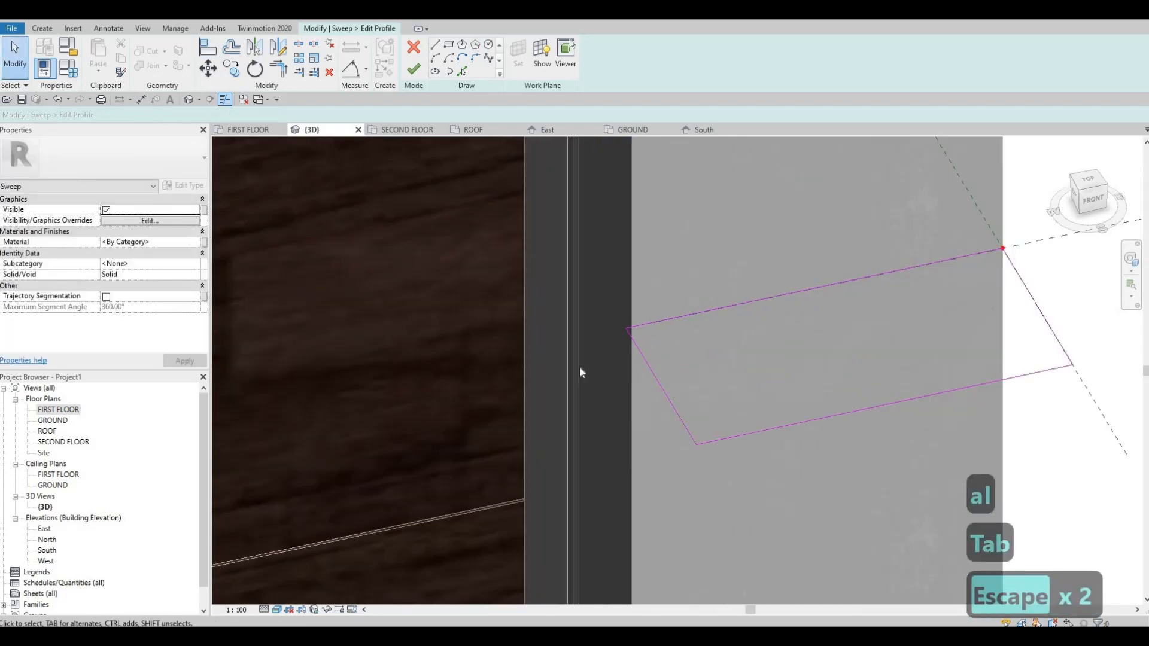
mouse_move(581, 372)
middle_mouse_down("shift")
mouse_move(472, 333)
mouse_move(562, 342)
mouse_move(564, 330)
mouse_move(570, 377)
mouse_move(576, 207)
mouse_move(529, 248)
mouse_move(598, 174)
mouse_move(689, 129)
middle_mouse_up("shift")
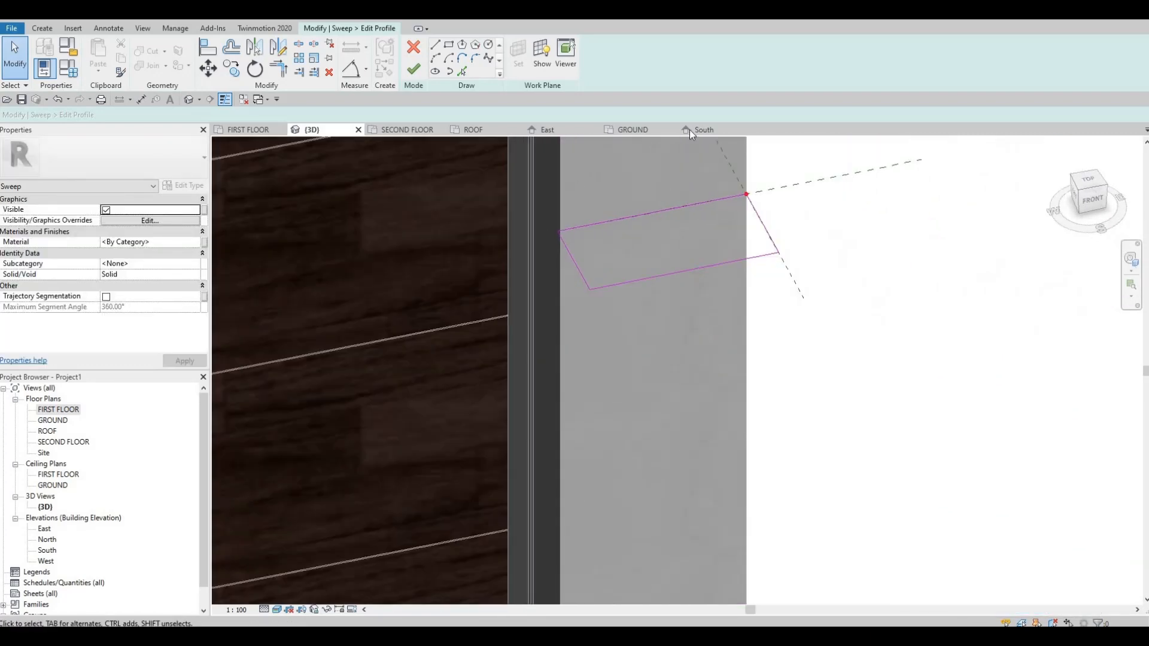
left_click(691, 129)
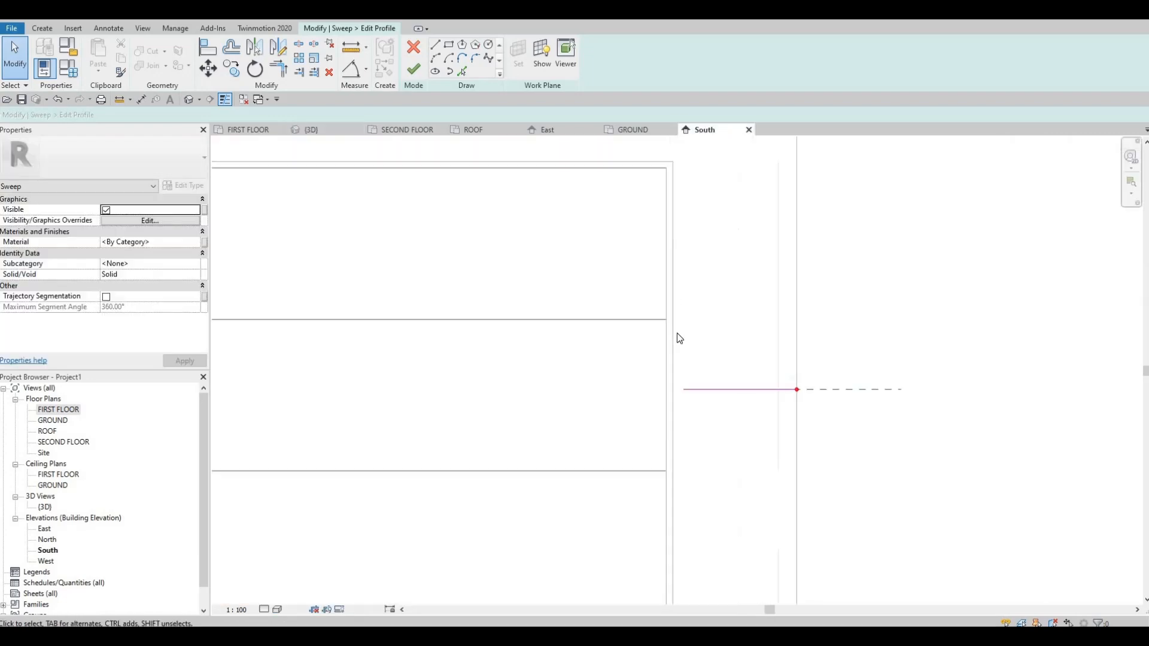
scroll(683, 377, "up", 2)
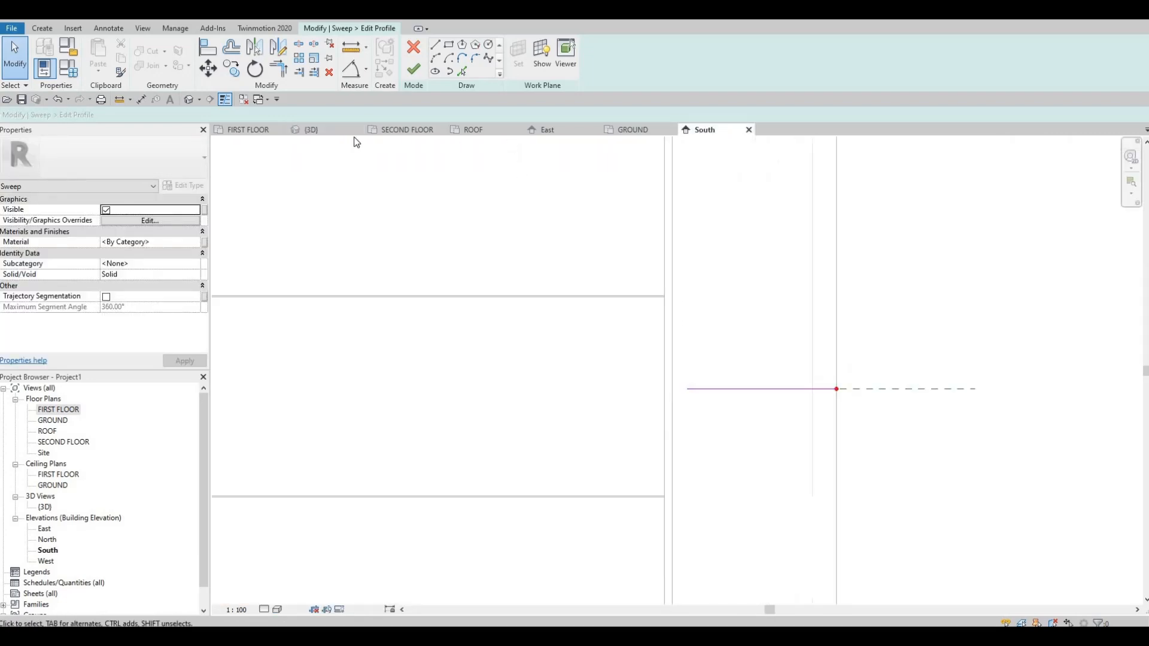
middle_click_drag(751, 308, 700, 371, "shift")
middle_click_drag(610, 492, 644, 199)
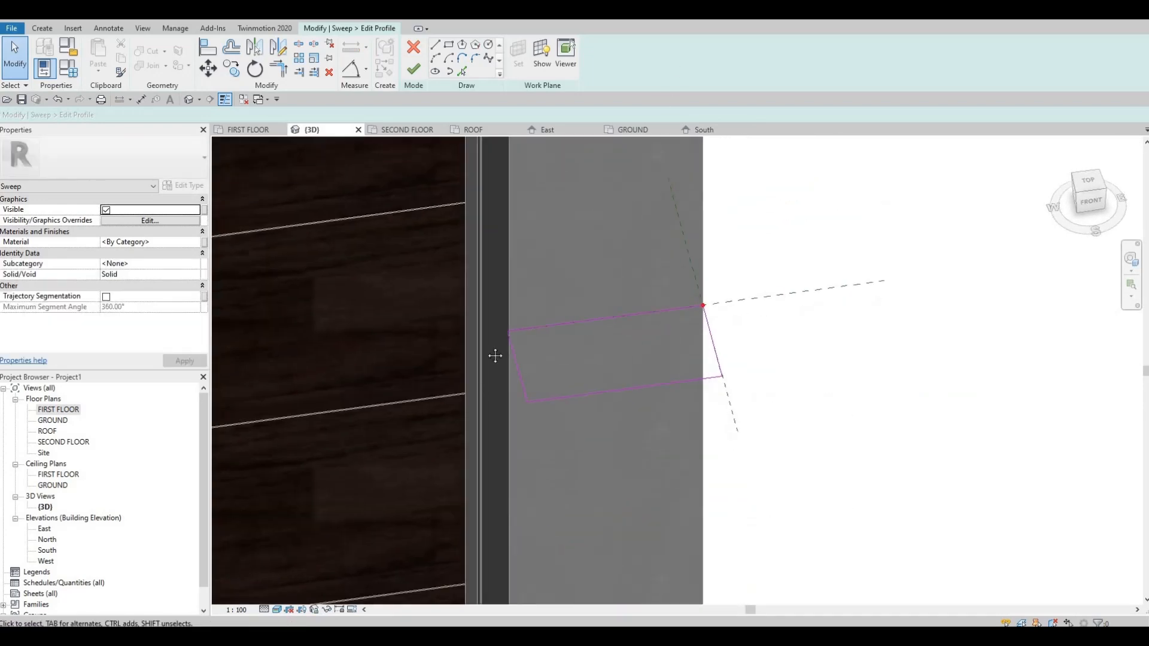
mouse_move(550, 263)
middle_mouse_down("shift")
mouse_move(571, 326)
mouse_move(562, 345)
middle_mouse_up("shift")
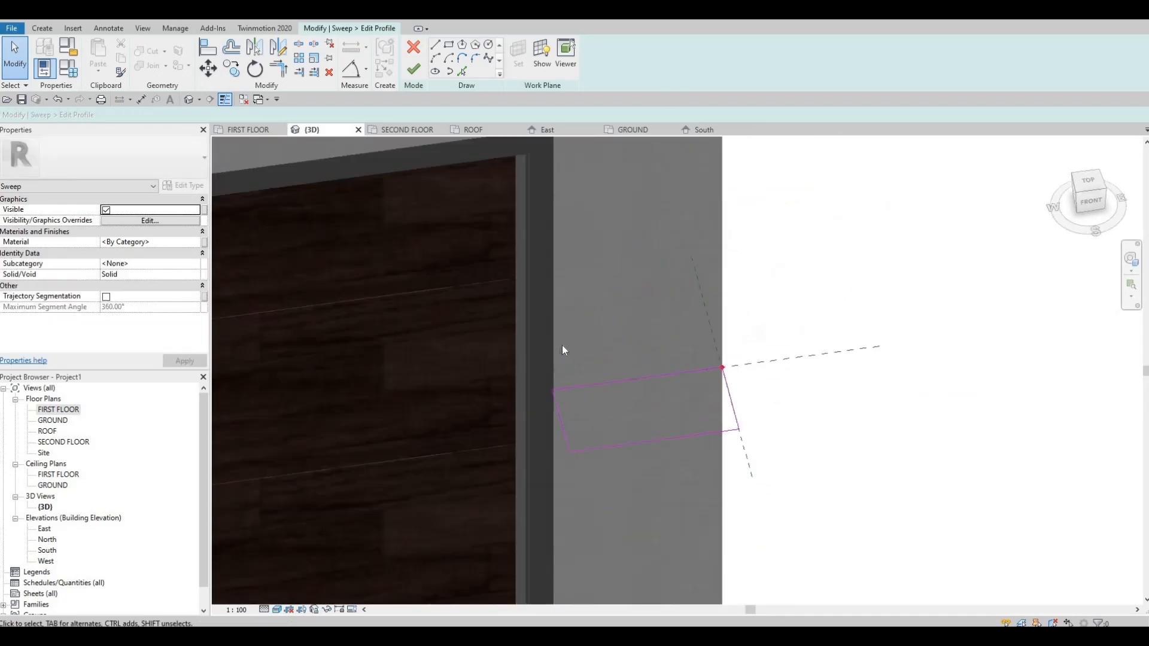
key("a")
key("l")
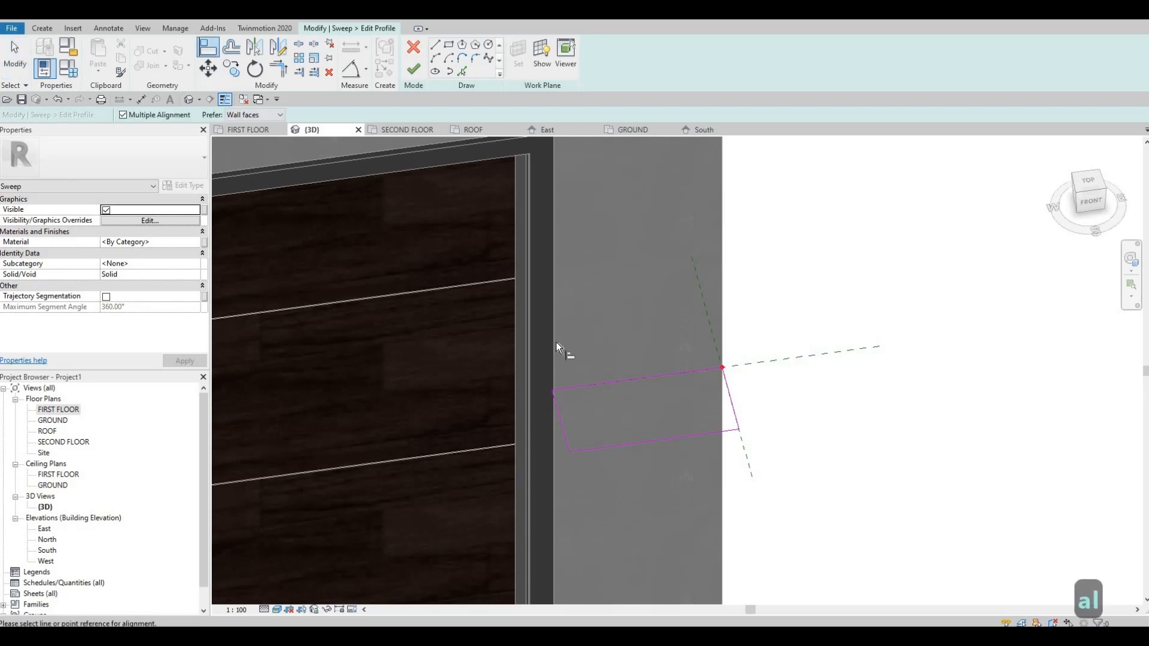
key("Tab")
left_click(559, 413)
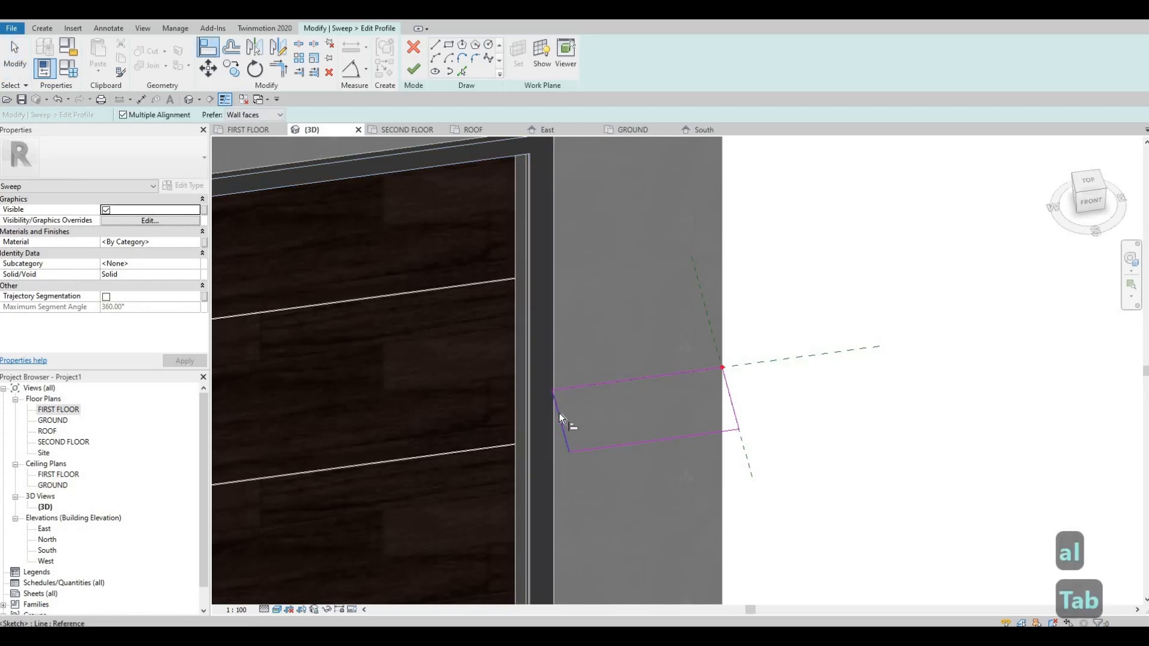
left_click(559, 413)
key("Escape")
key("Escape")
scroll(651, 389, "down", 1)
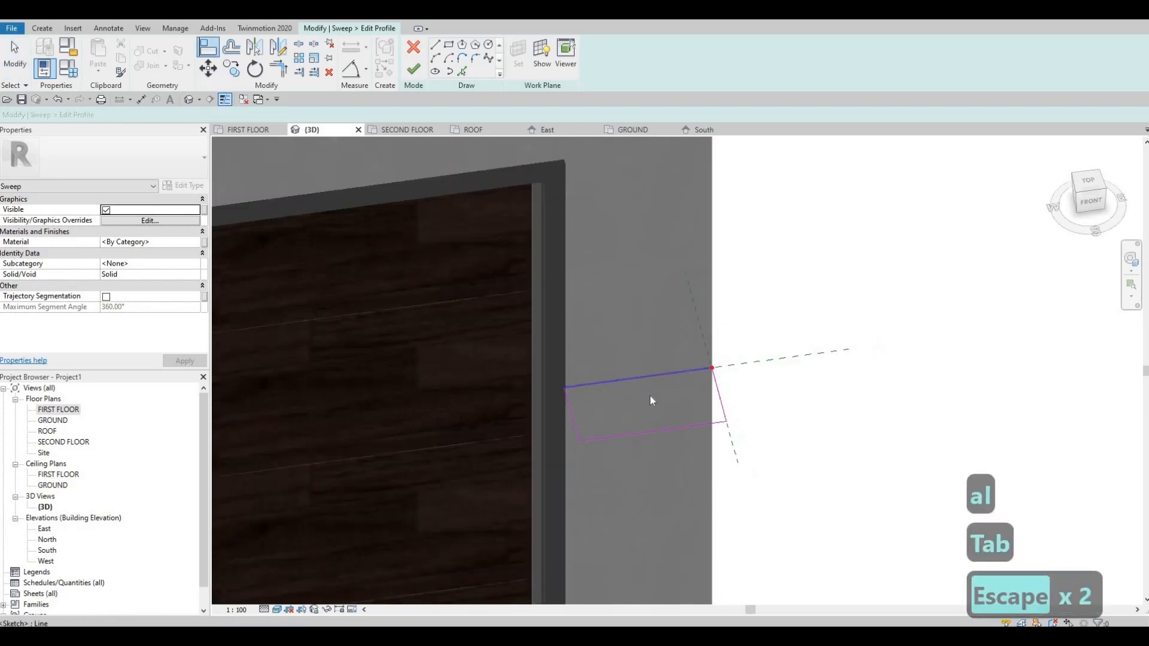
key("Escape")
key("Escape")
Set the sweep profile's depth to 250 mm.
left_click(649, 430)
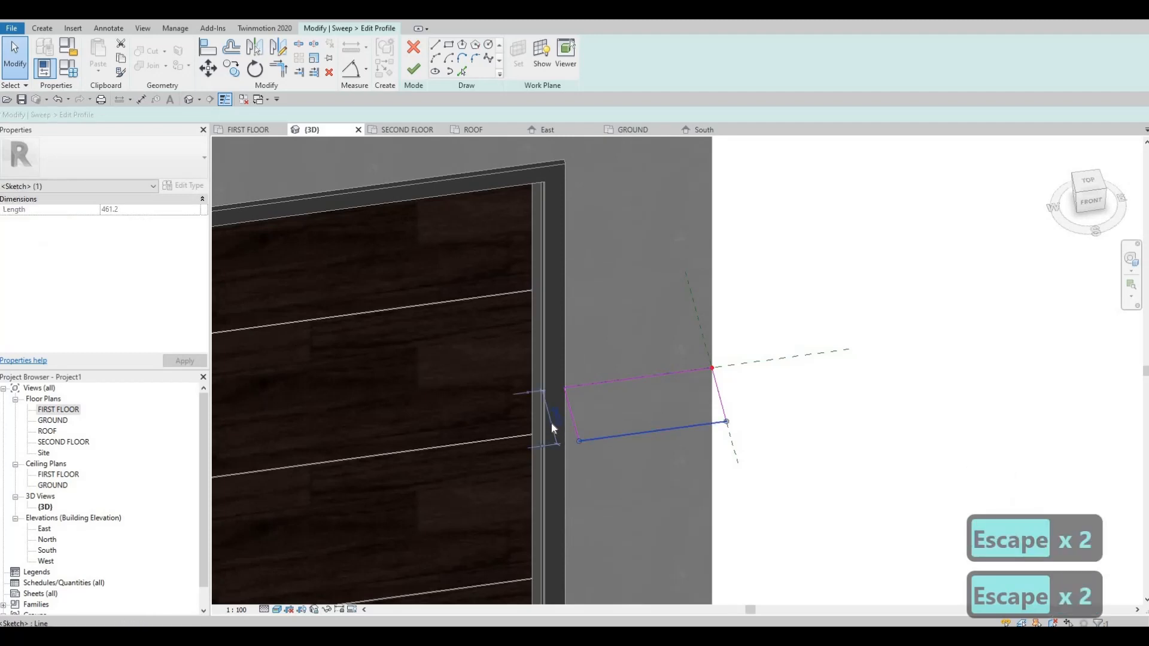
left_click(557, 419)
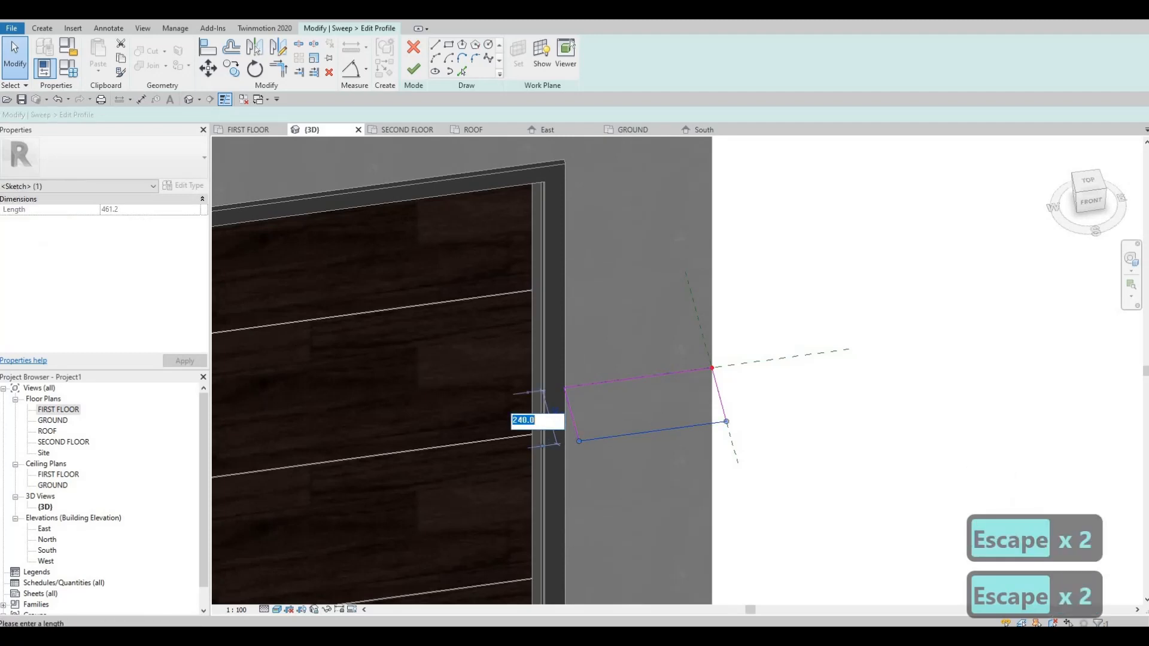
type("250")
key("Return")
key("Escape")
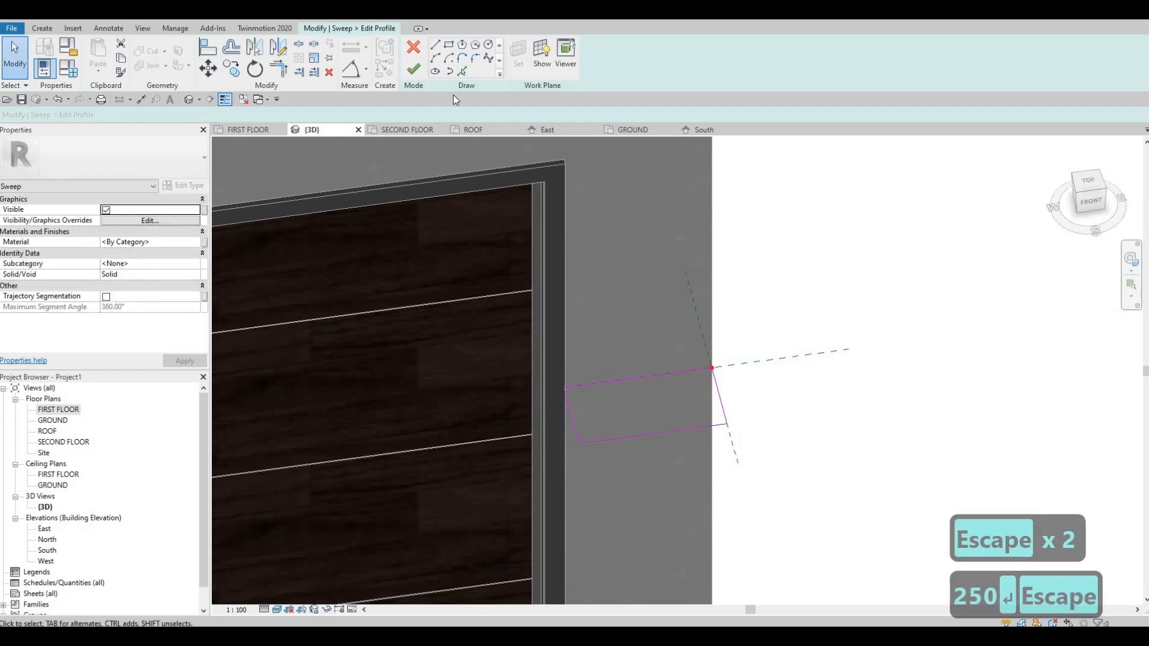
key("Escape")
Draw a small rectangle inside the profile against its front edge, close to the outer front corner.
left_click(449, 57)
left_click(712, 418)
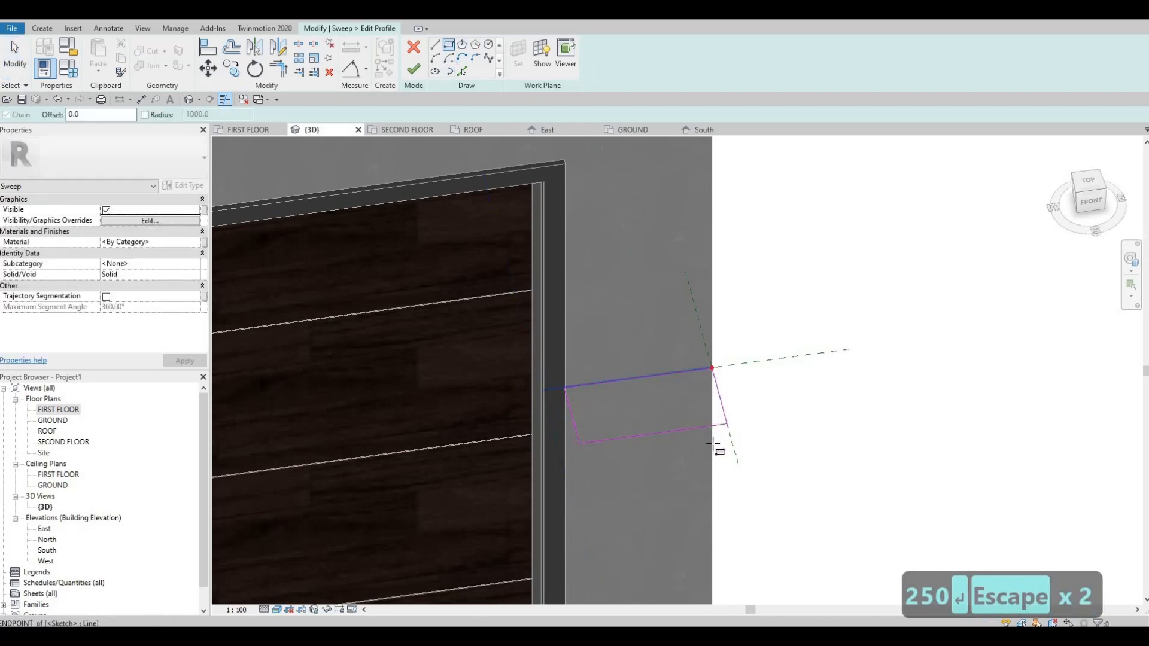
scroll(709, 425, "up", 3)
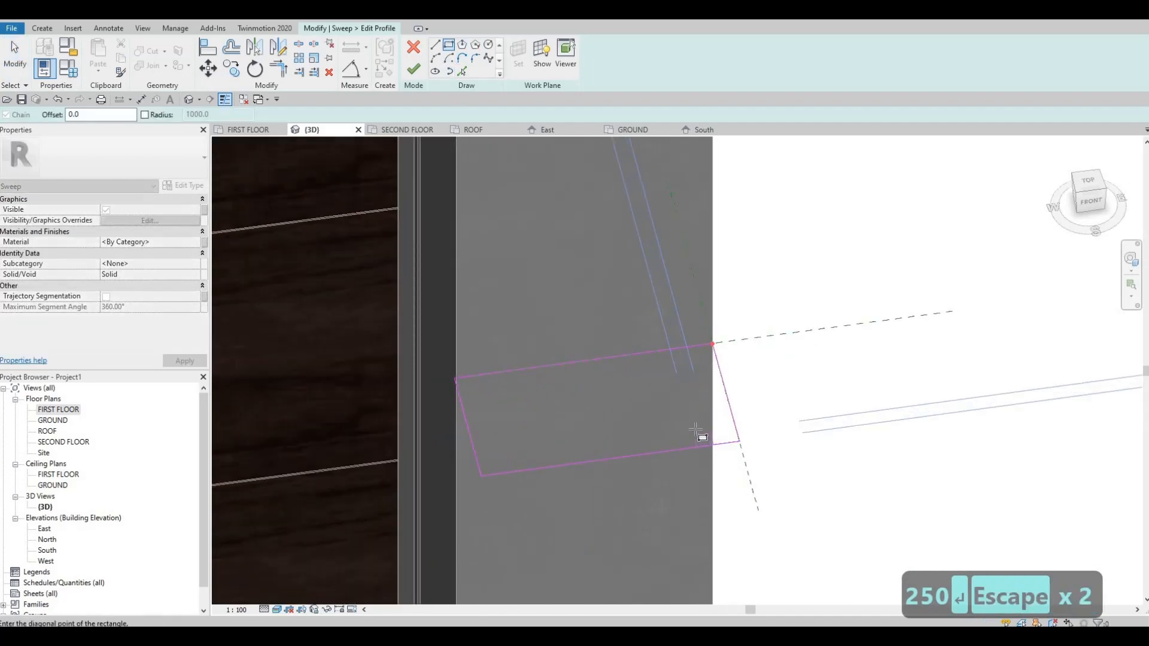
left_click(713, 444)
key("Escape")
key("Escape")
key("Escape")
key("Escape")
scroll(707, 450, "up", 3)
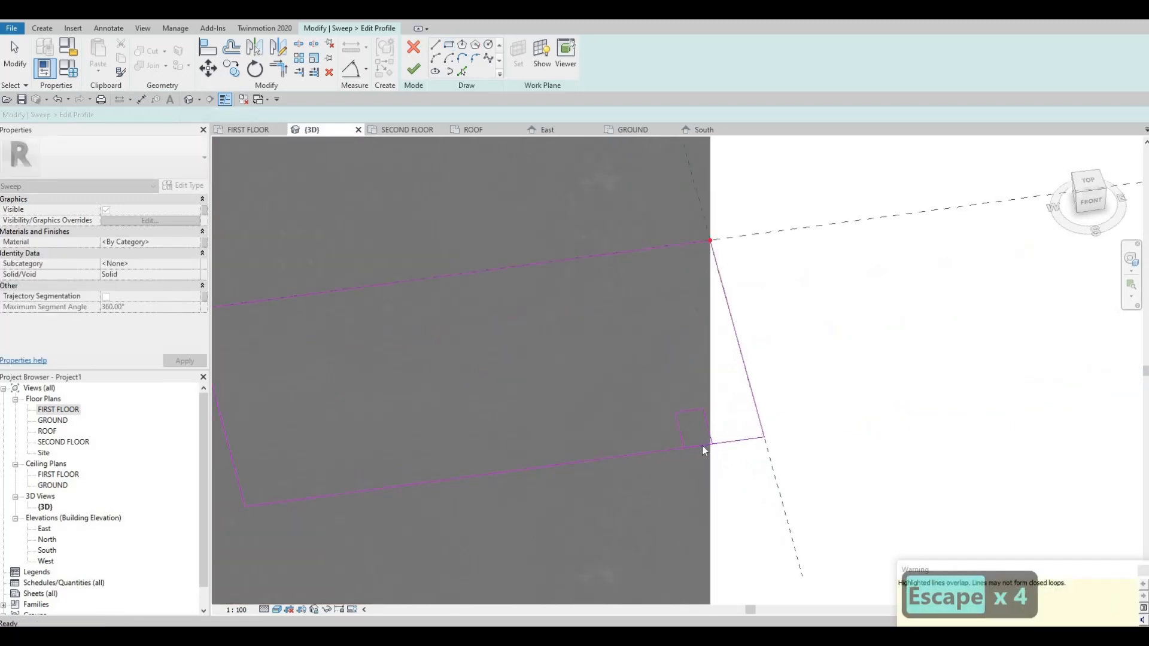
Delete the small rectangle's side that overlaps the profile's front edge, and split that front edge at the rectangle.
left_click(702, 445)
key("Delete")
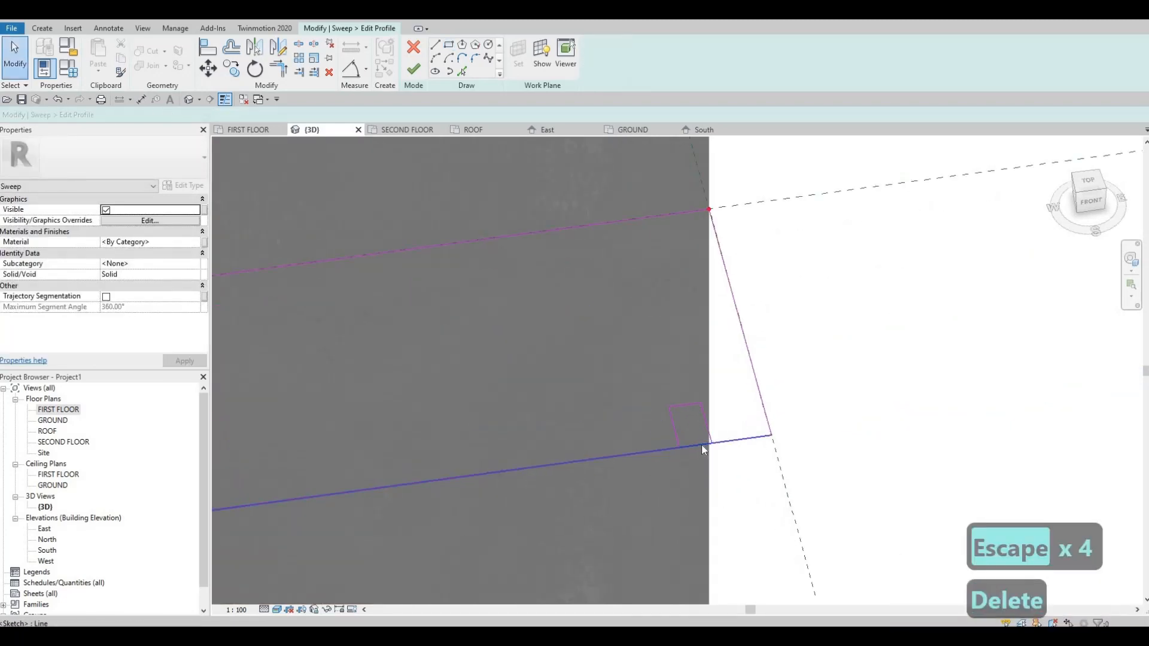
key("s")
key("l")
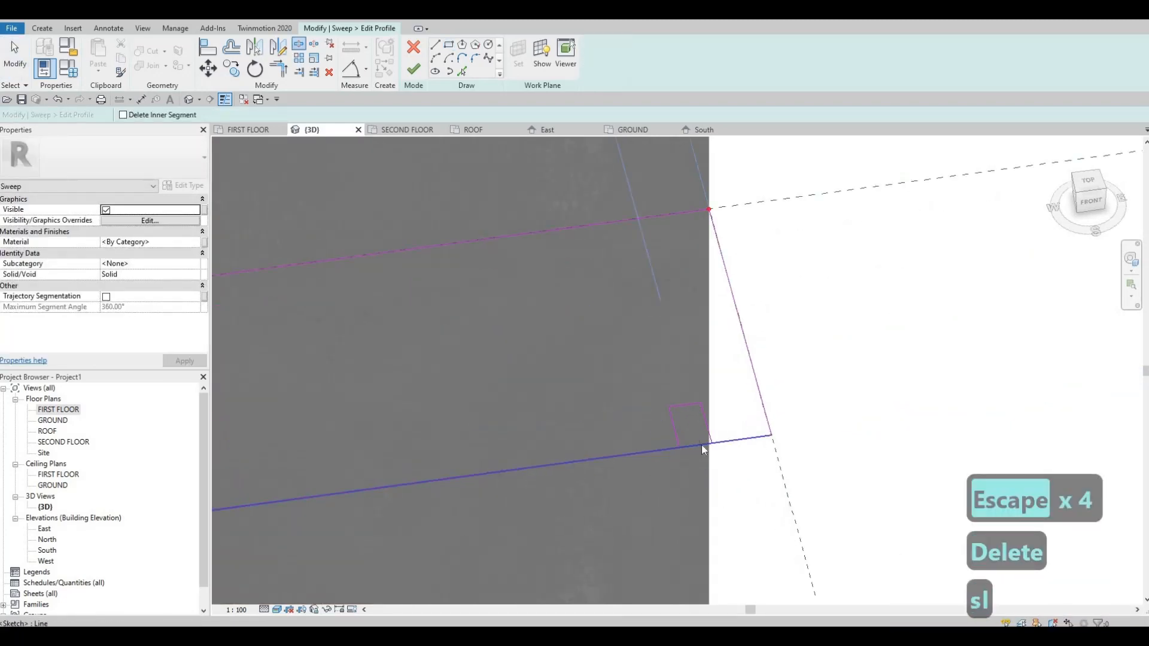
left_click(702, 444)
key("Escape")
key("Escape")
Trim the split front edge to both sides of the small rectangle, leaving an open notch in the profile.
key("t")
key("r")
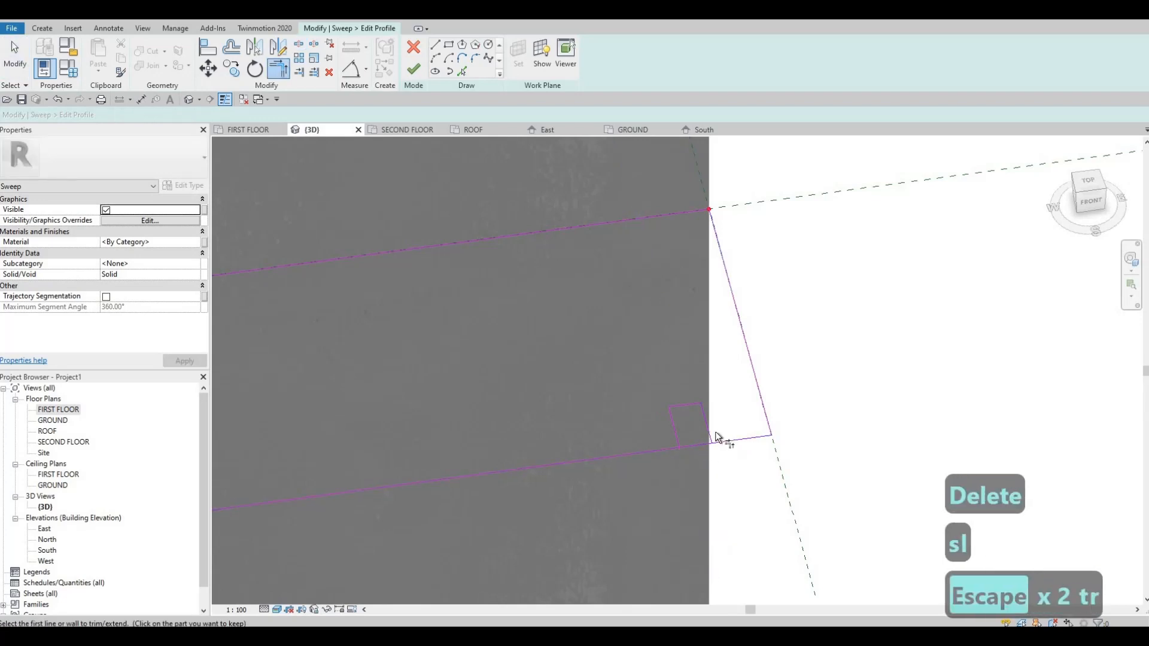
left_click(674, 447)
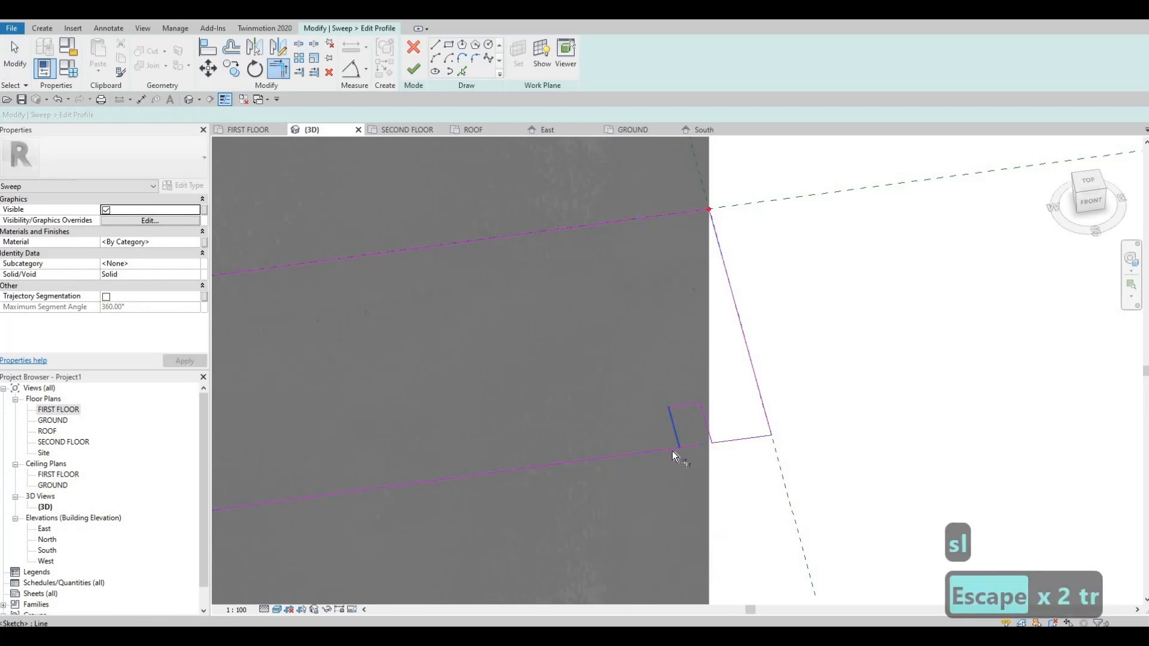
left_click(673, 451)
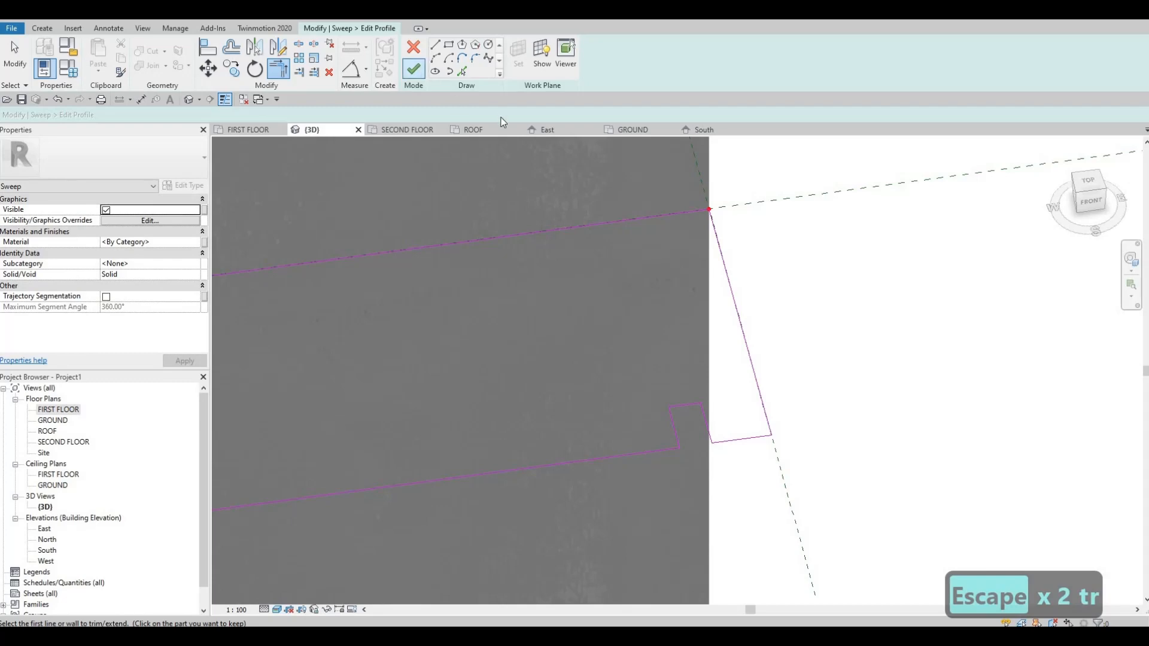
Finish the notched profile and the sweep, and complete the in-place model.
left_click(414, 70)
left_click(419, 71)
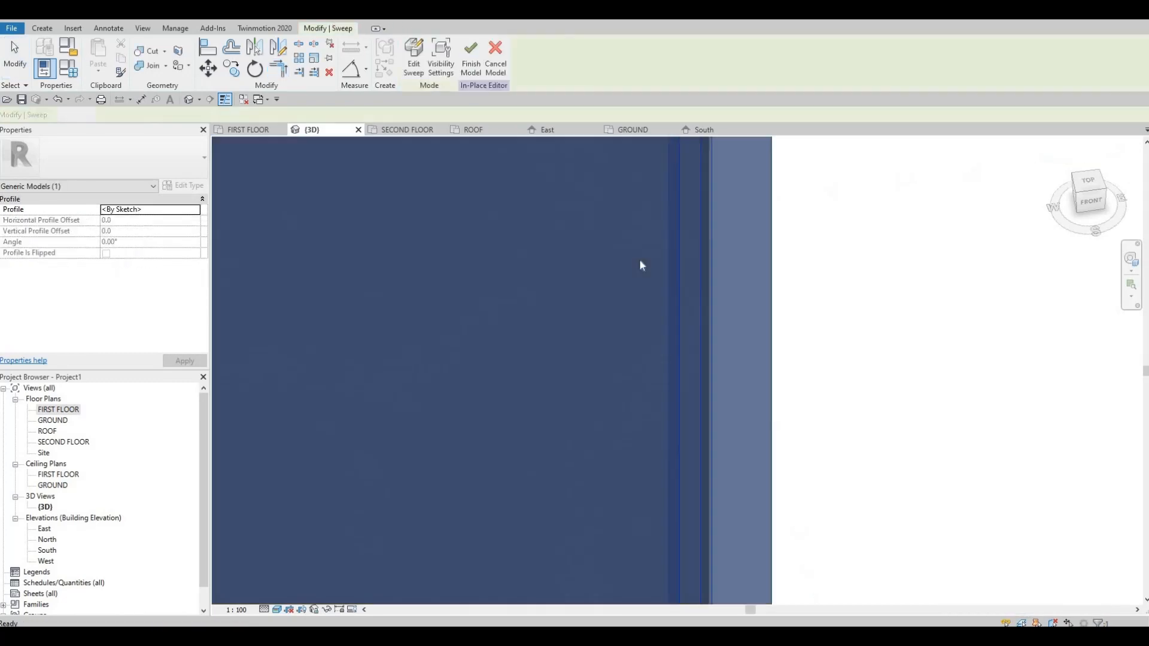
scroll(590, 263, "down", 8)
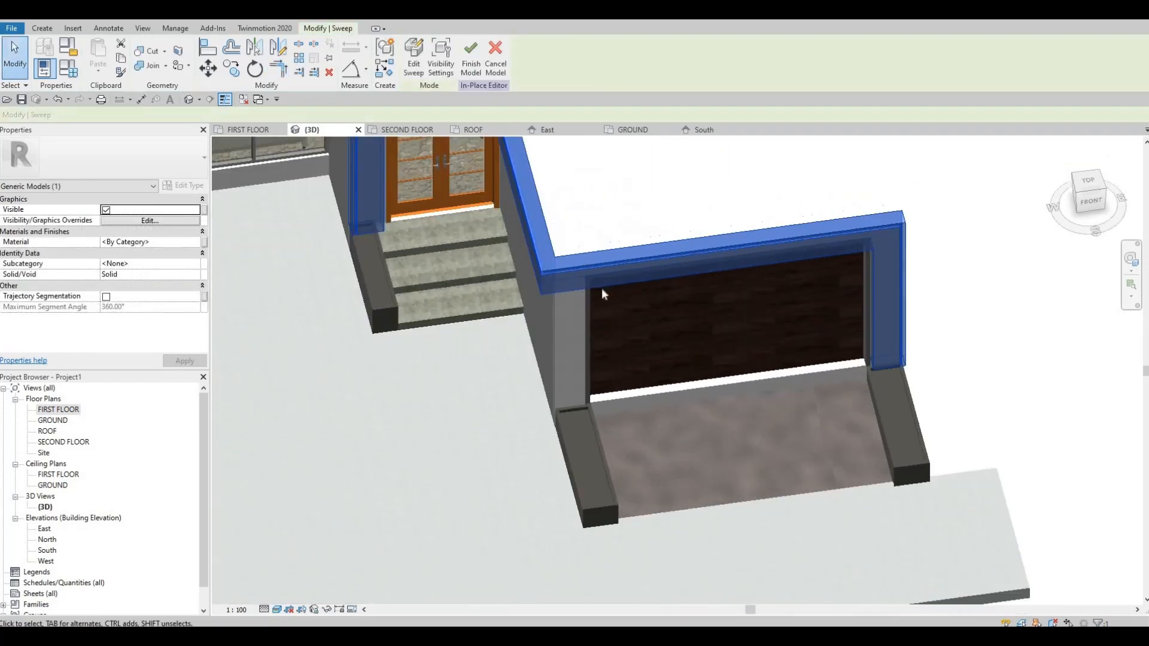
scroll(602, 288, "down", 5)
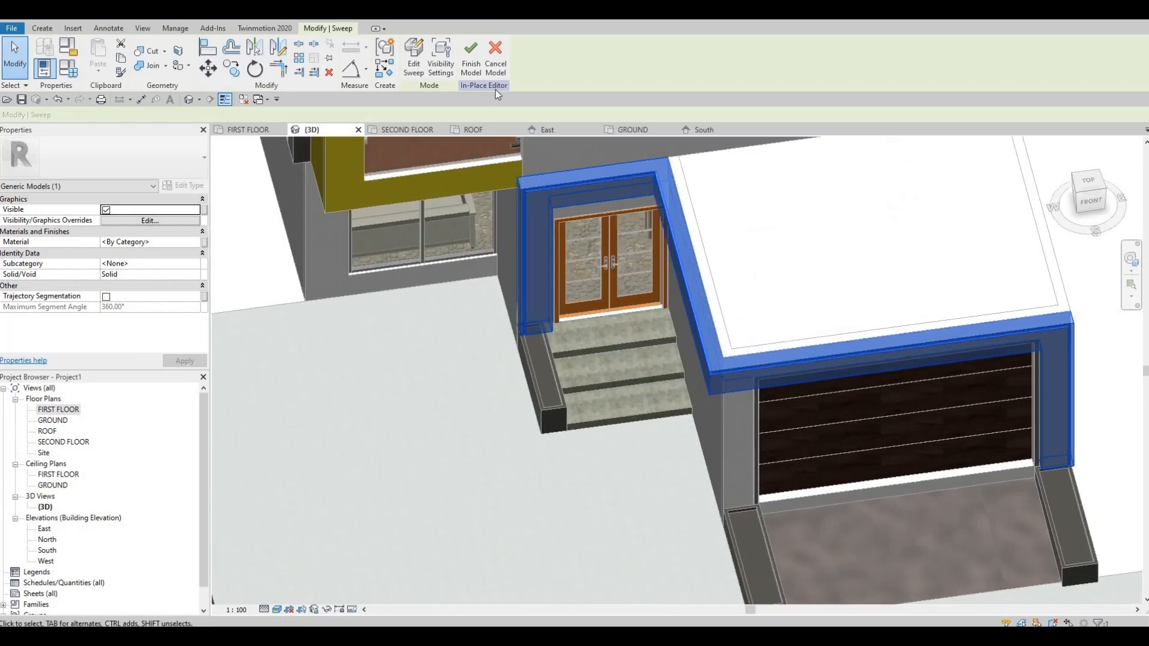
left_click(471, 57)
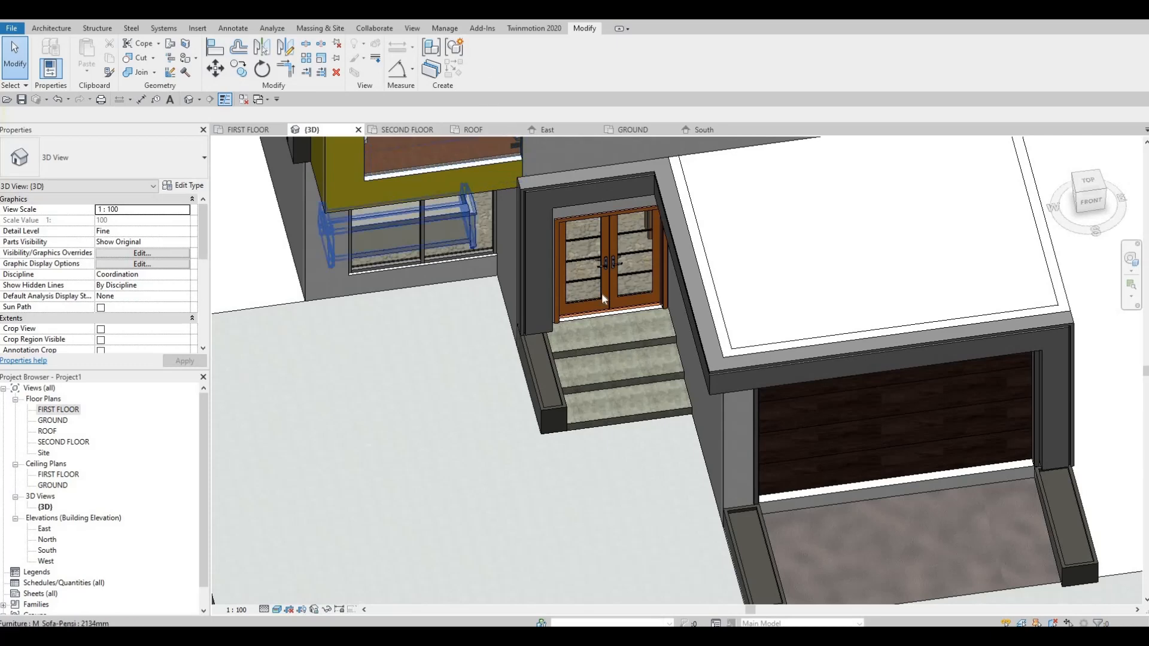
Assign the PAINT 11 material to the in-place sweep framing the garage and entrance, and finish the in-place model.
middle_click_drag(601, 293, 760, 335, "shift")
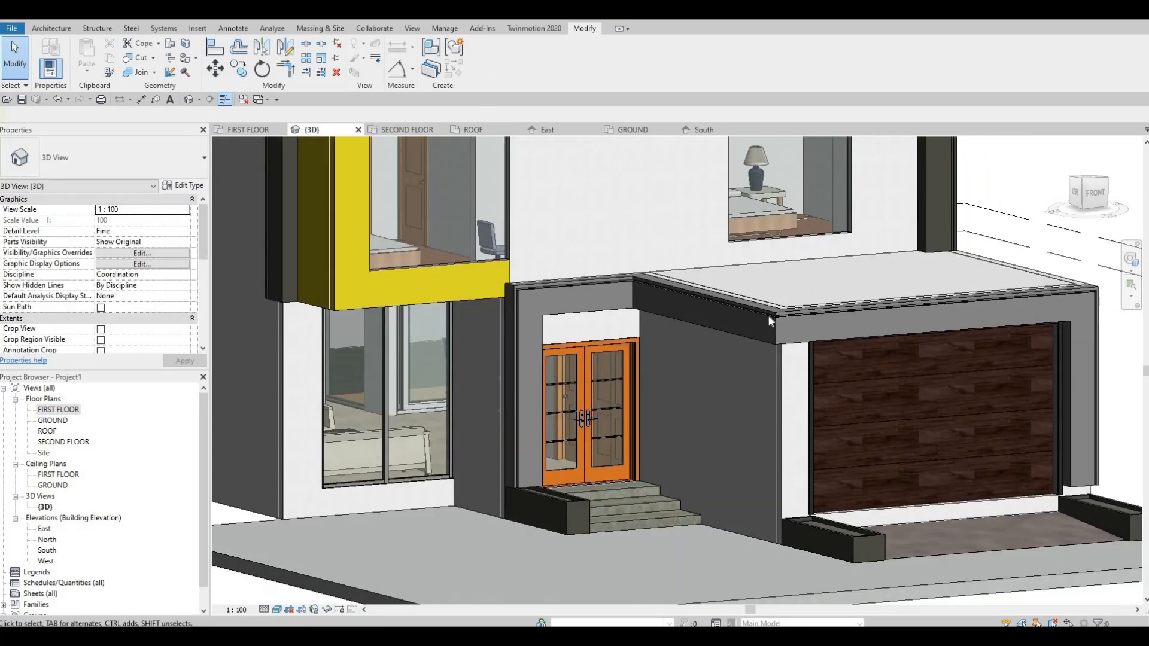
left_click(760, 326)
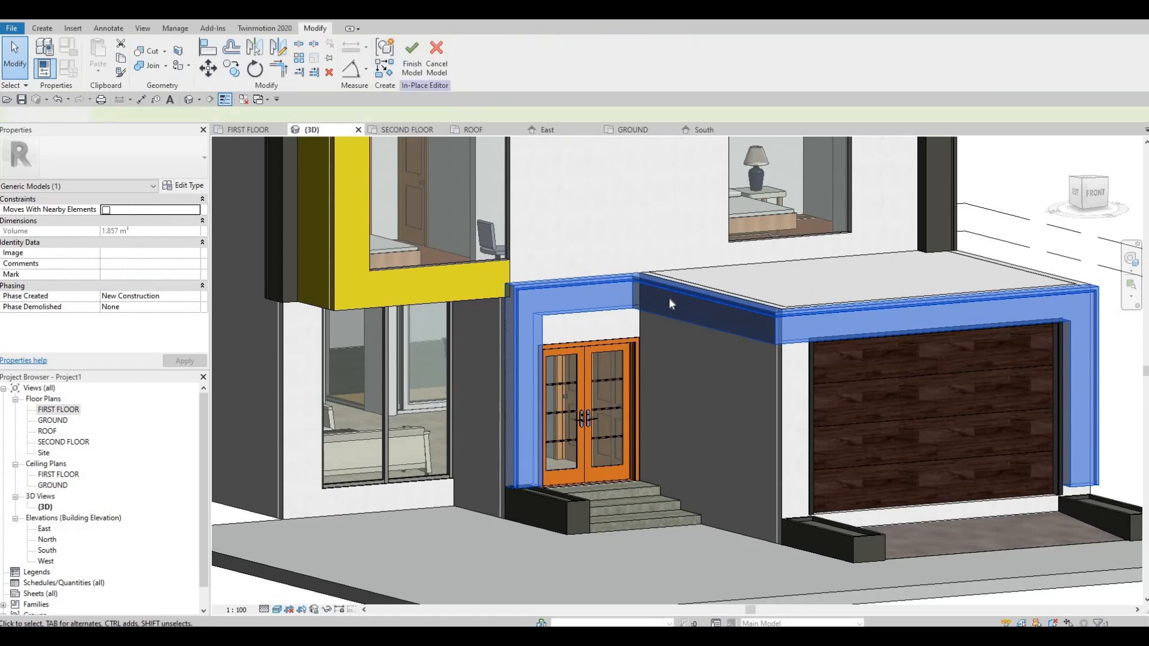
left_click(694, 289)
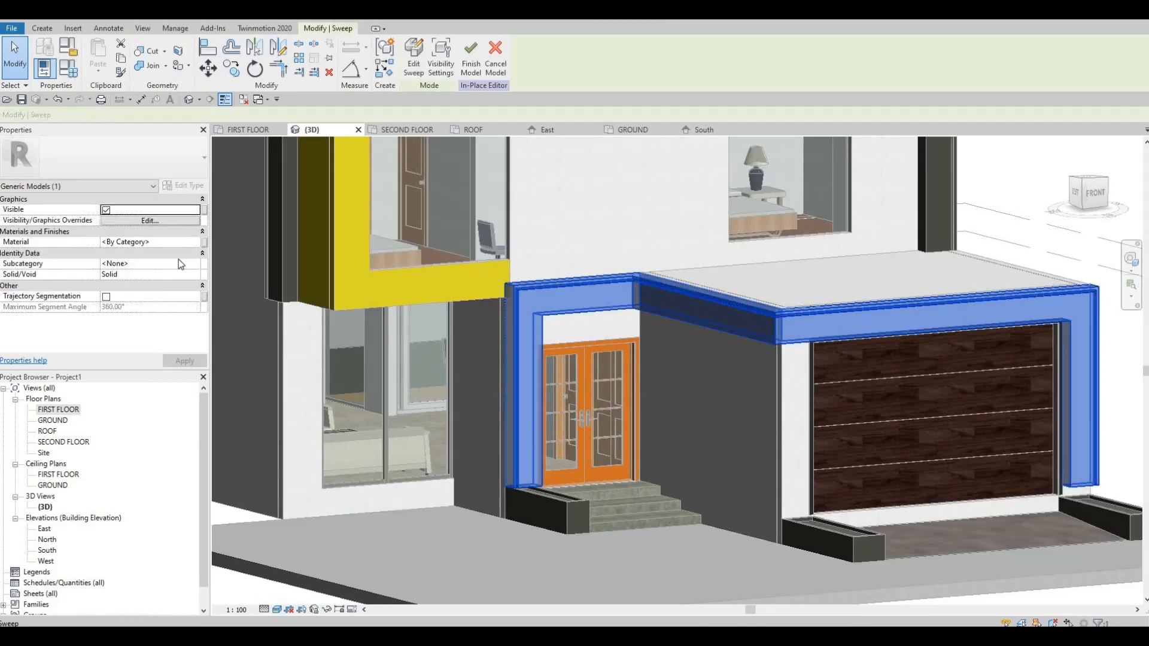
left_click(194, 243)
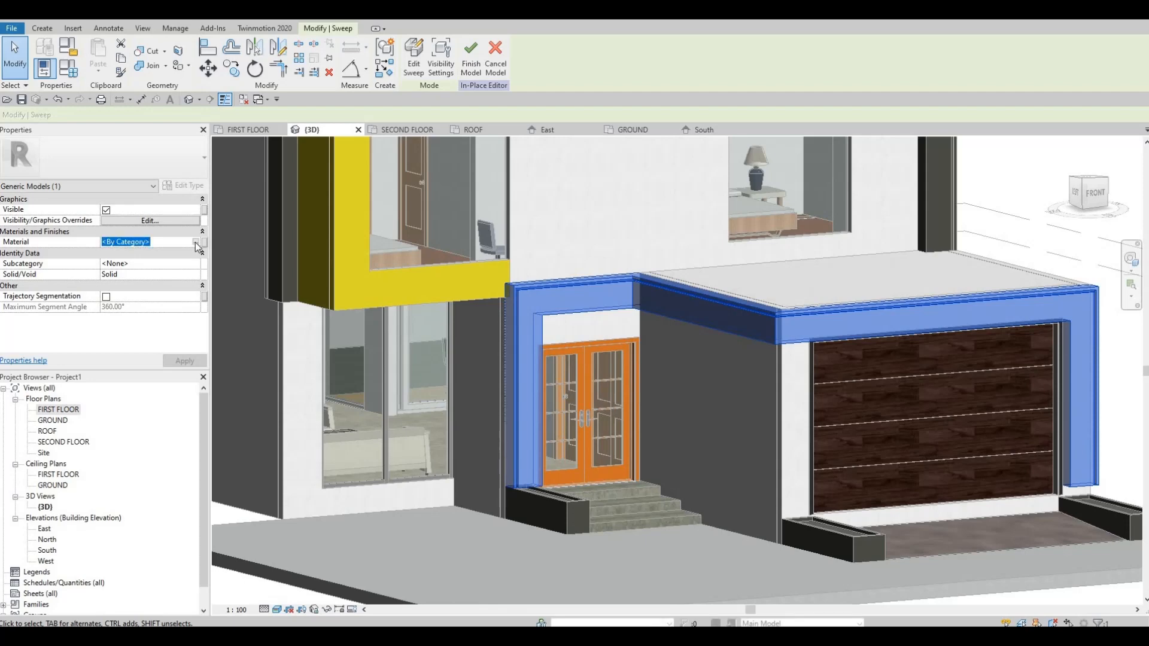
left_click(196, 242)
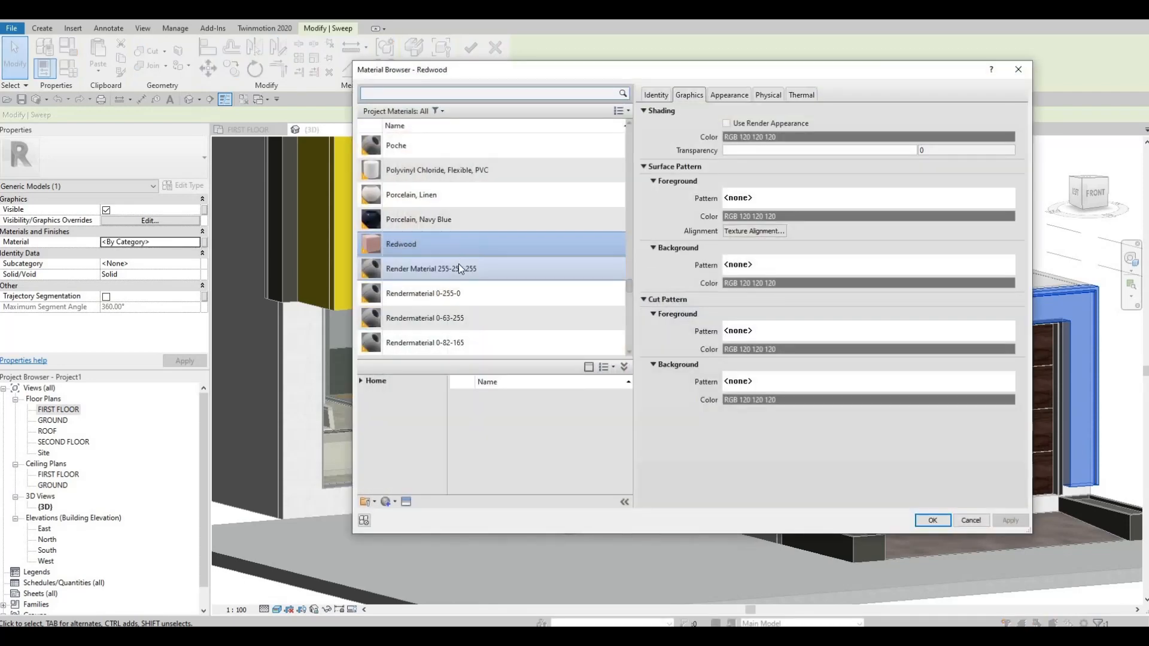
scroll(458, 265, "up", 10)
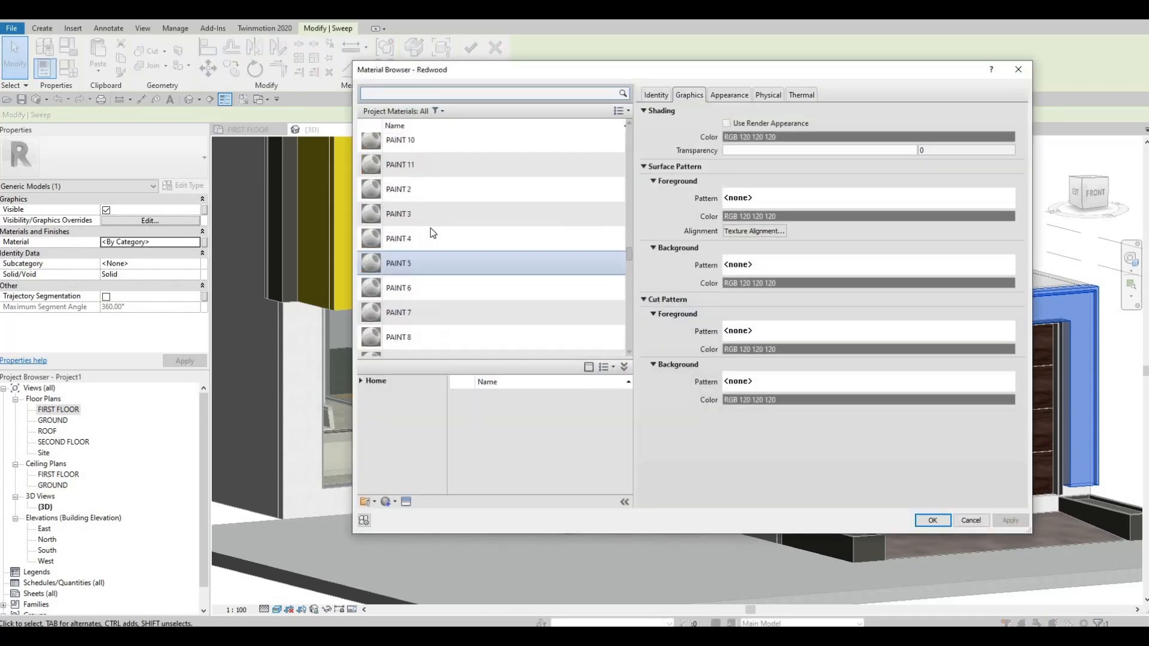
left_click(426, 233)
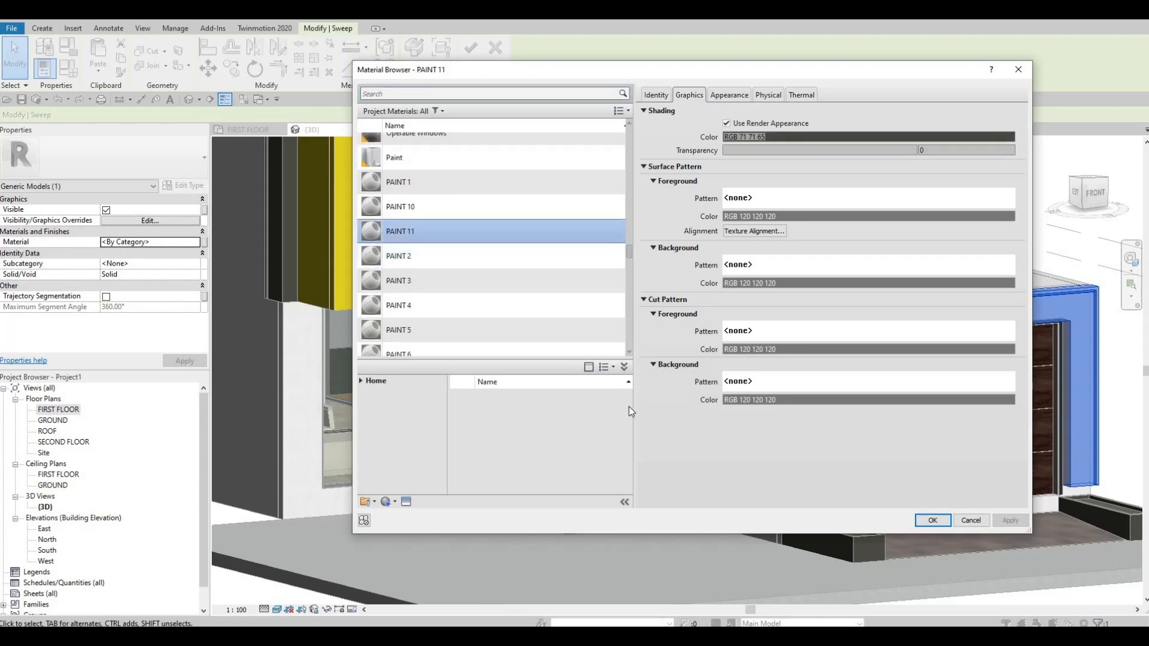
key("Return")
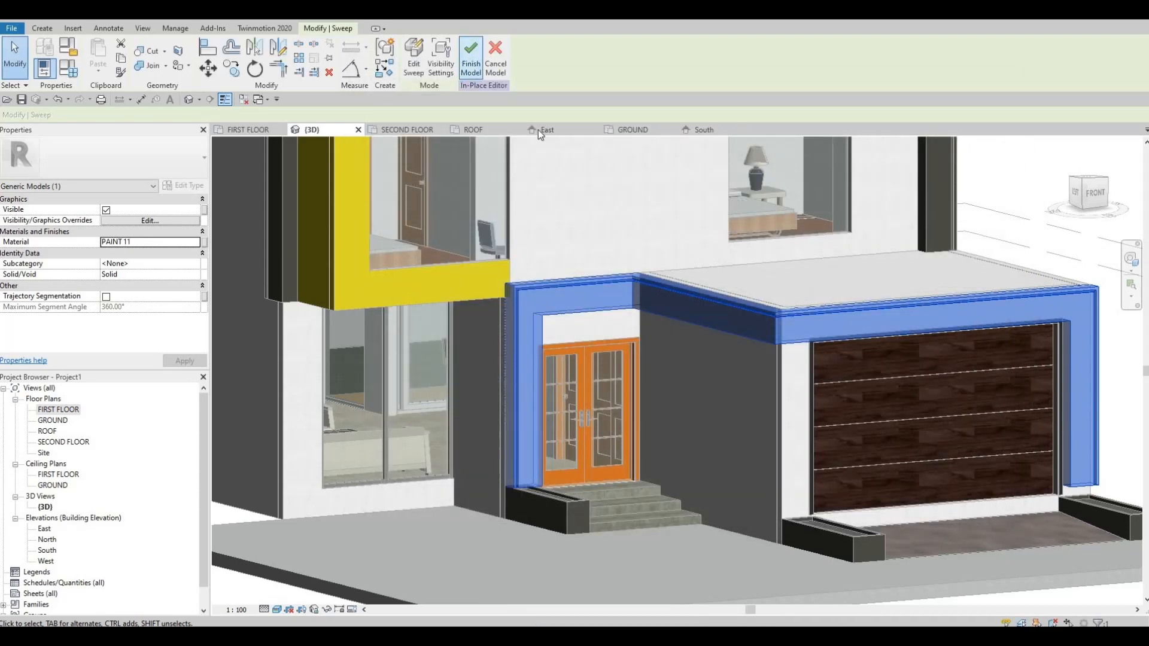
left_click(472, 63)
key("Escape")
key("Escape")
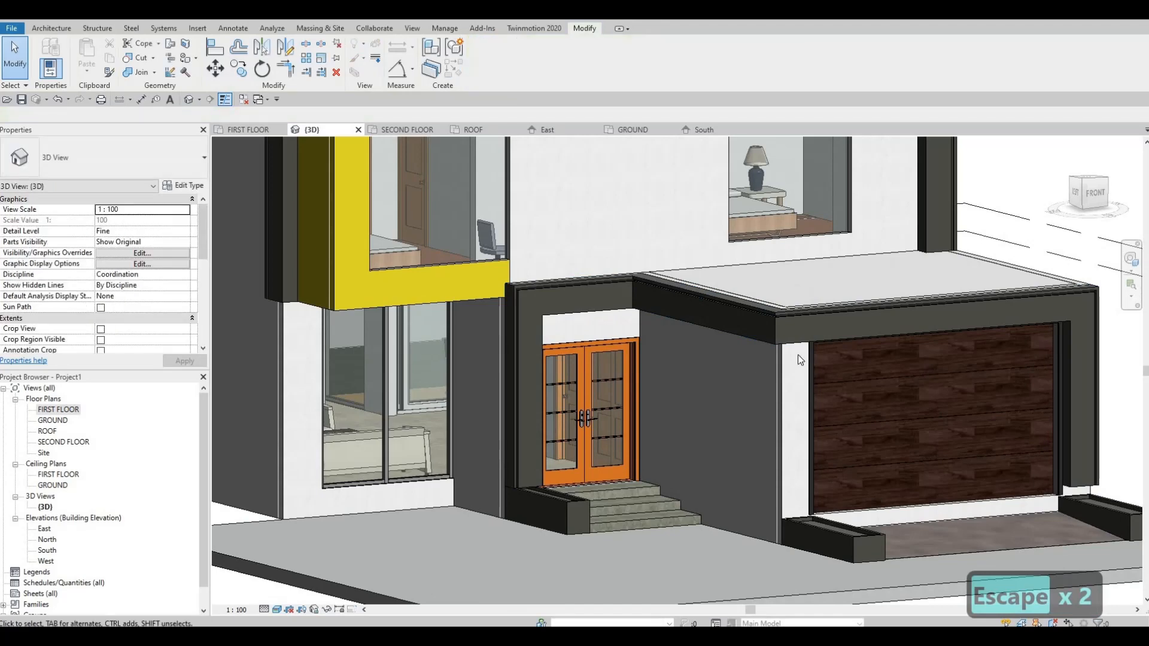
key("Escape")
Inspect the whole house and its front facade in 3D from several angles.
scroll(798, 354, "down", 5)
middle_click_drag(798, 354, 688, 378, "shift")
middle_click_drag(742, 338, 663, 356)
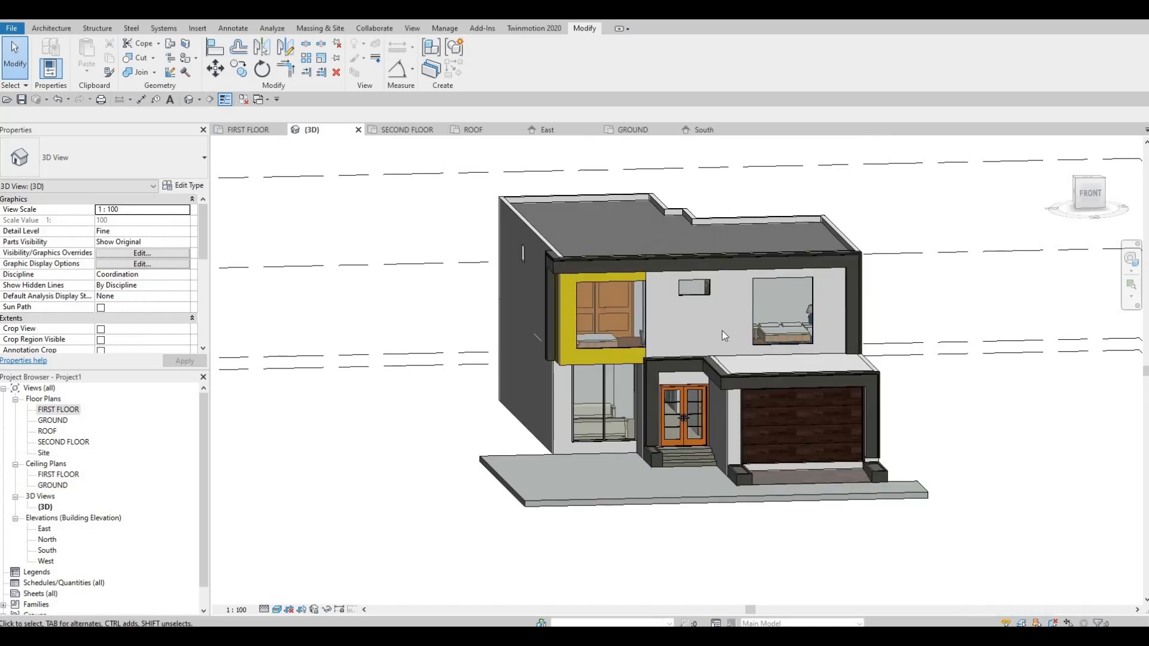
middle_click_drag(644, 360, 553, 355, "shift")
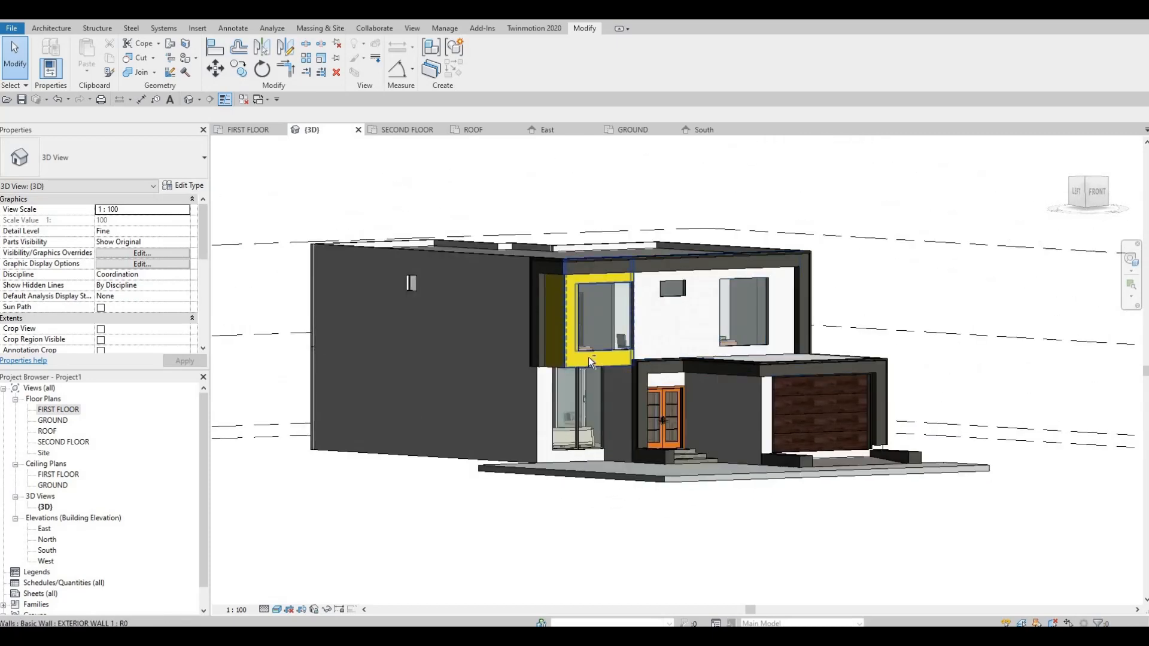
middle_click_drag(629, 352, 701, 336, "shift")
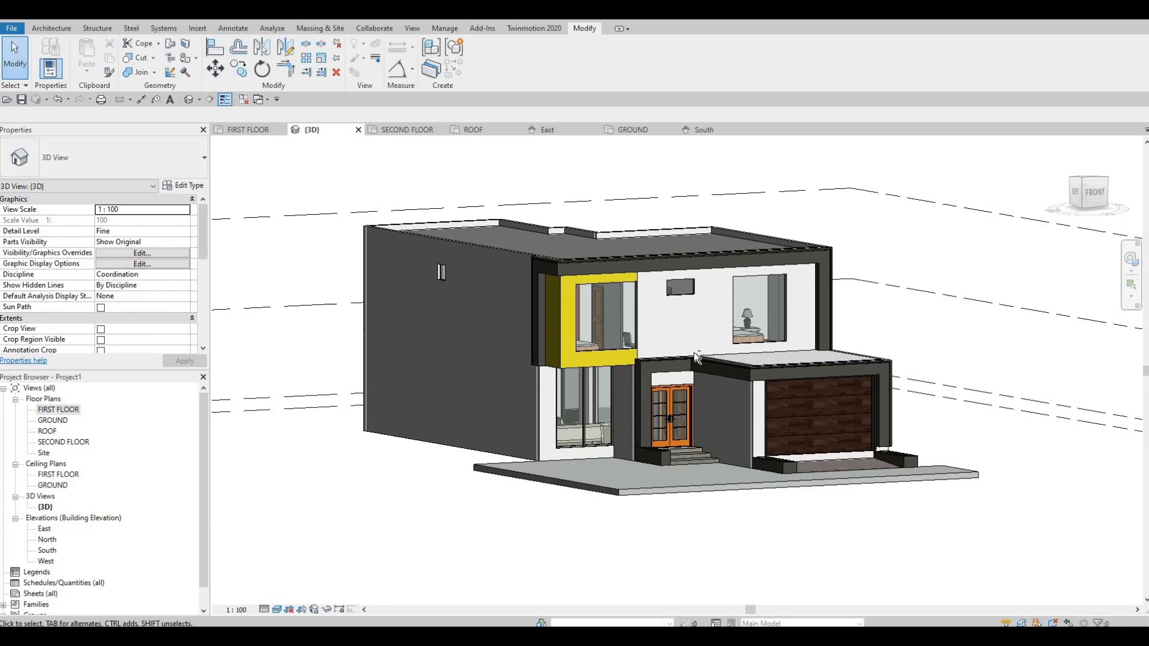
middle_click_drag(656, 311, 674, 346, "shift")
Paint the upper-floor exterior wall face around the small window and the large bedroom window with the Pine material.
scroll(686, 331, "up", 5)
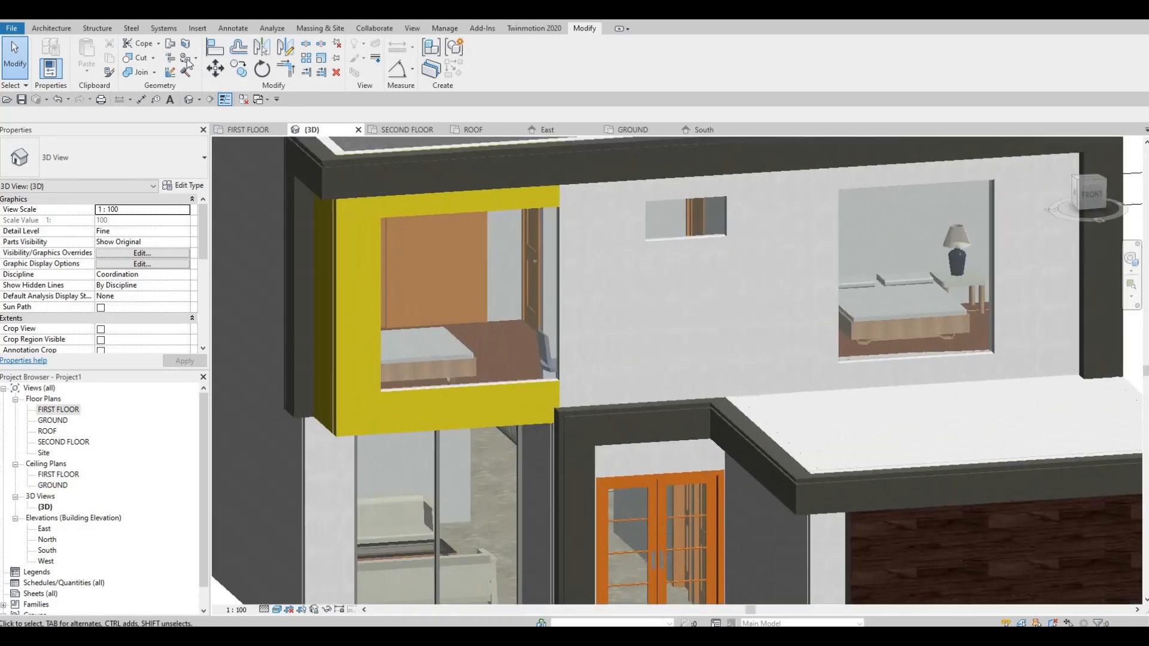
left_click(187, 58)
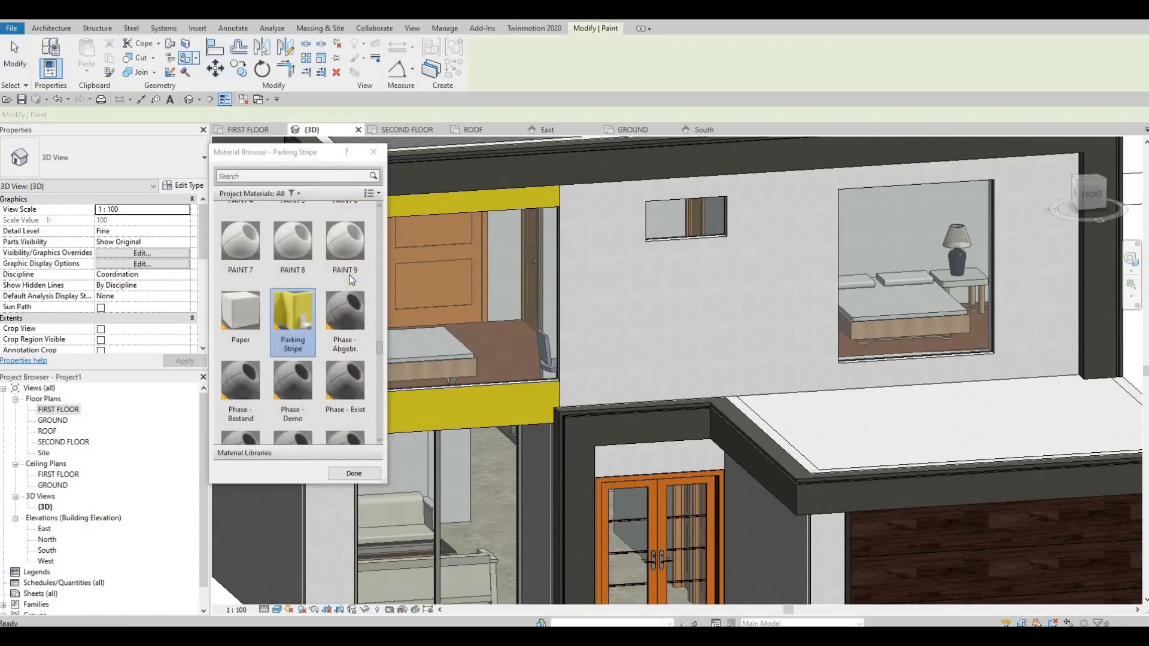
scroll(349, 274, "up", 2)
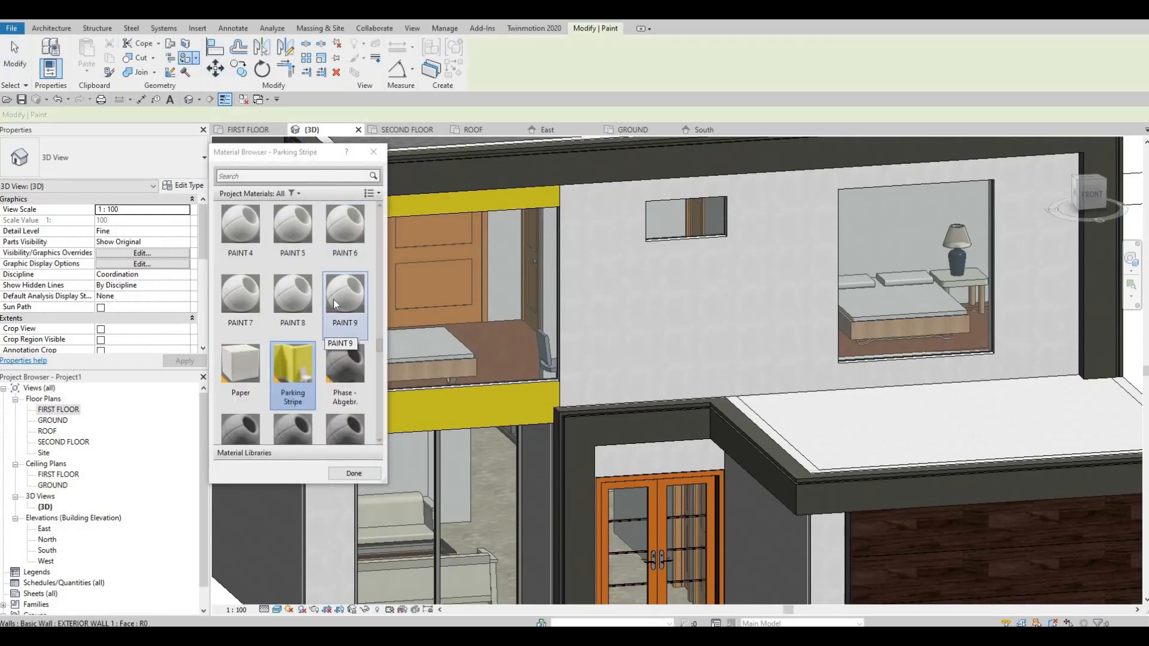
scroll(333, 299, "down", 3)
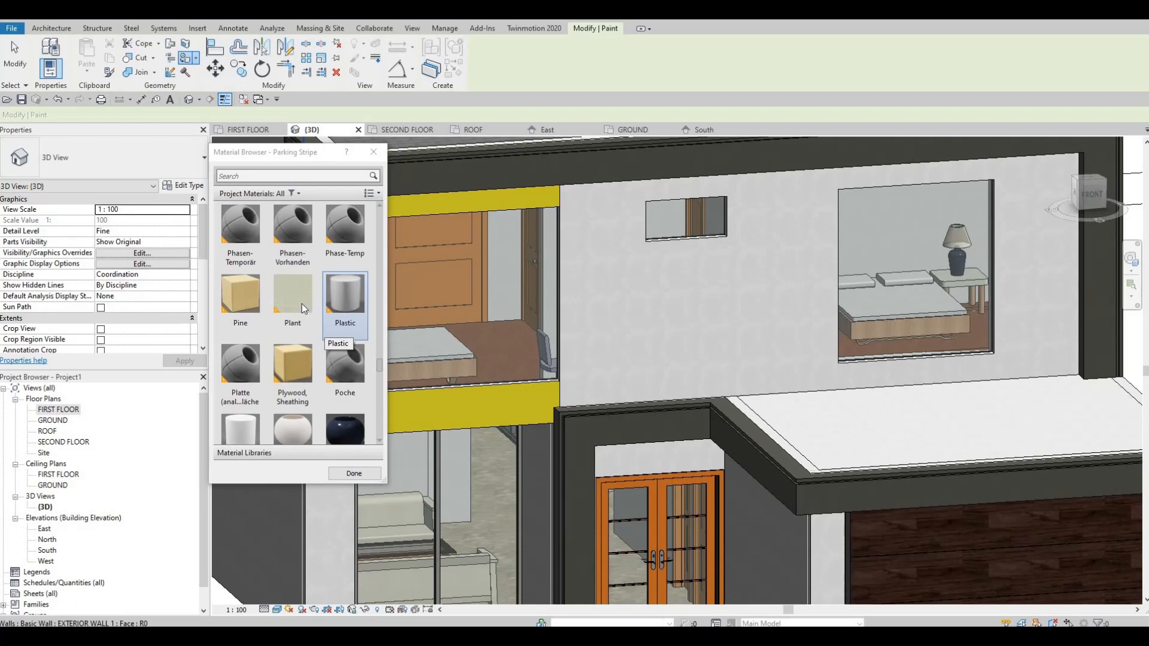
left_click(246, 298)
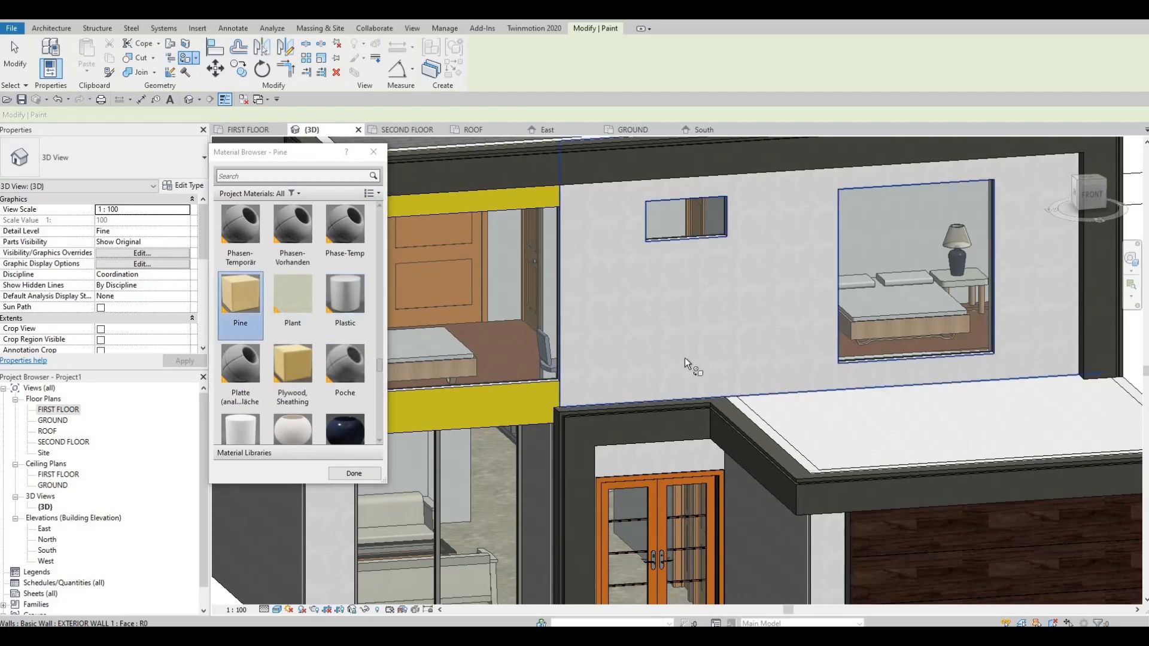
left_click(685, 359)
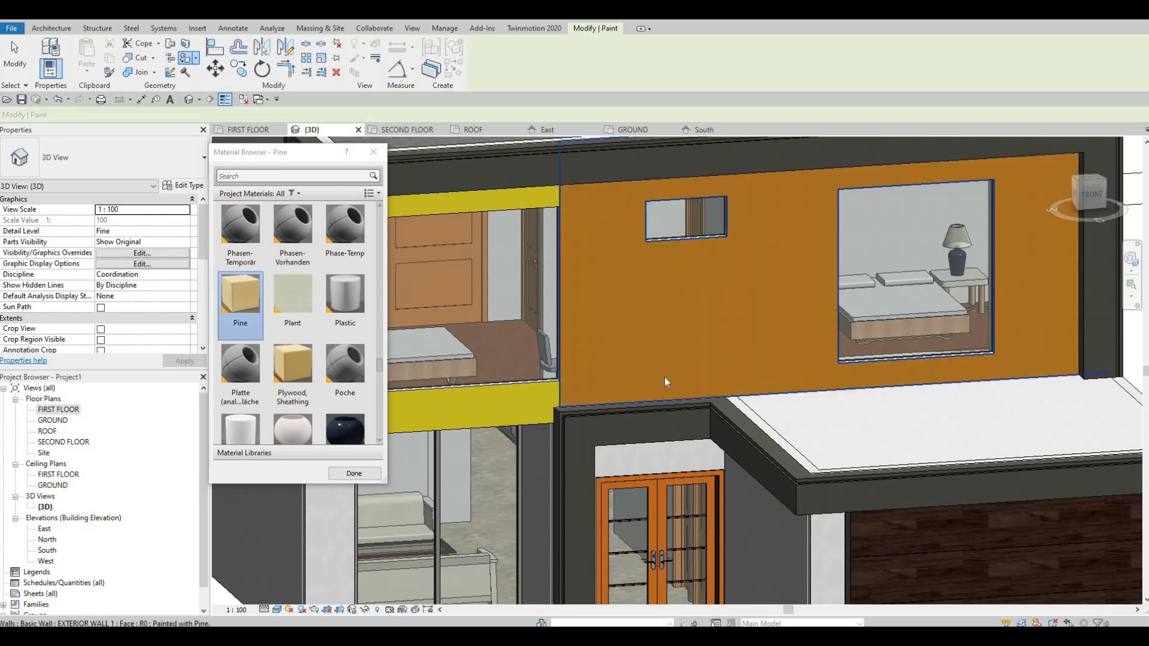
key("Escape")
key("Escape")
Open the type properties of the double glass entrance door.
mouse_move(669, 374)
middle_mouse_down("shift")
mouse_move(717, 327)
mouse_move(700, 354)
mouse_move(701, 442)
middle_mouse_up("shift")
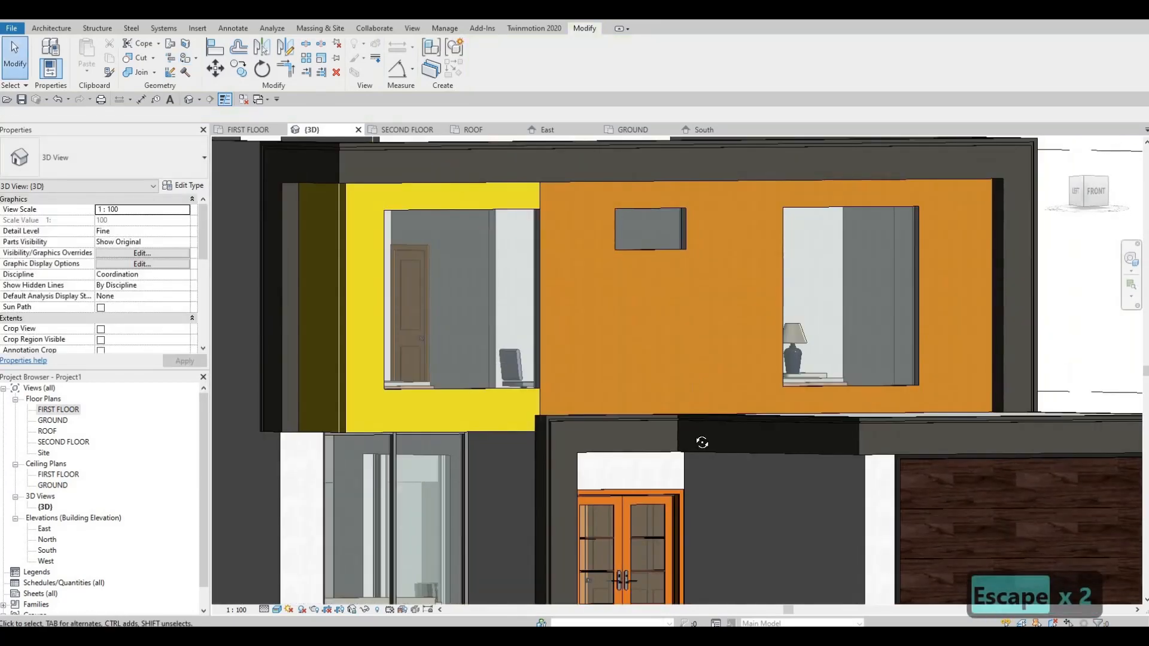
middle_click_drag(645, 504, 630, 502, "shift")
left_click(623, 496)
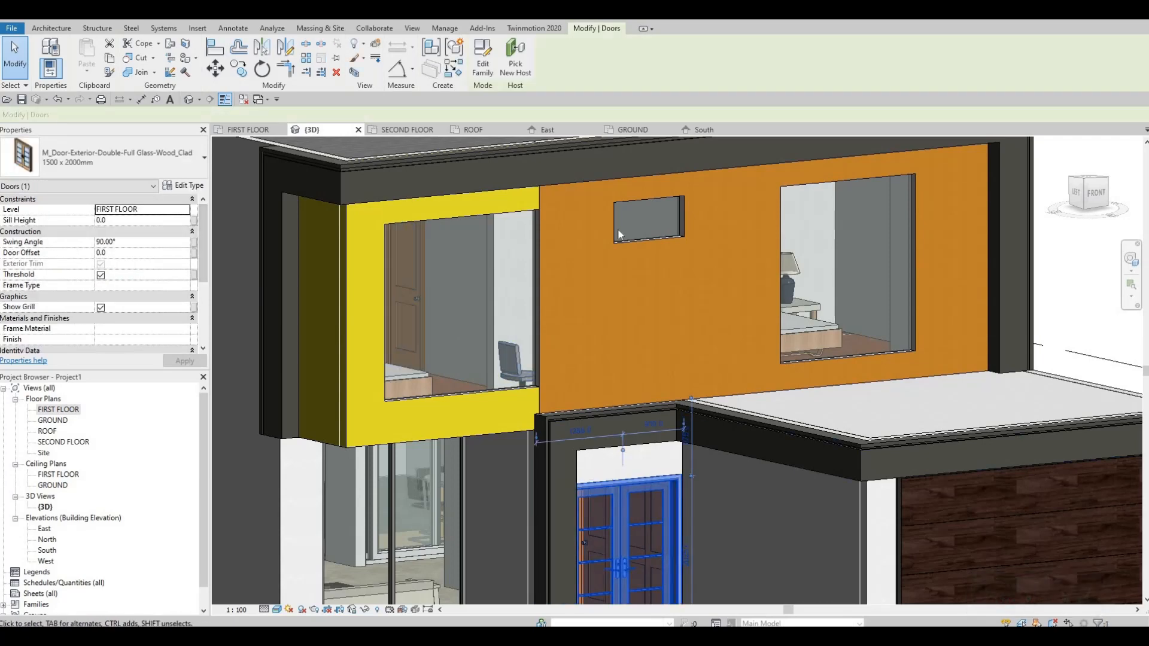
left_click(193, 186)
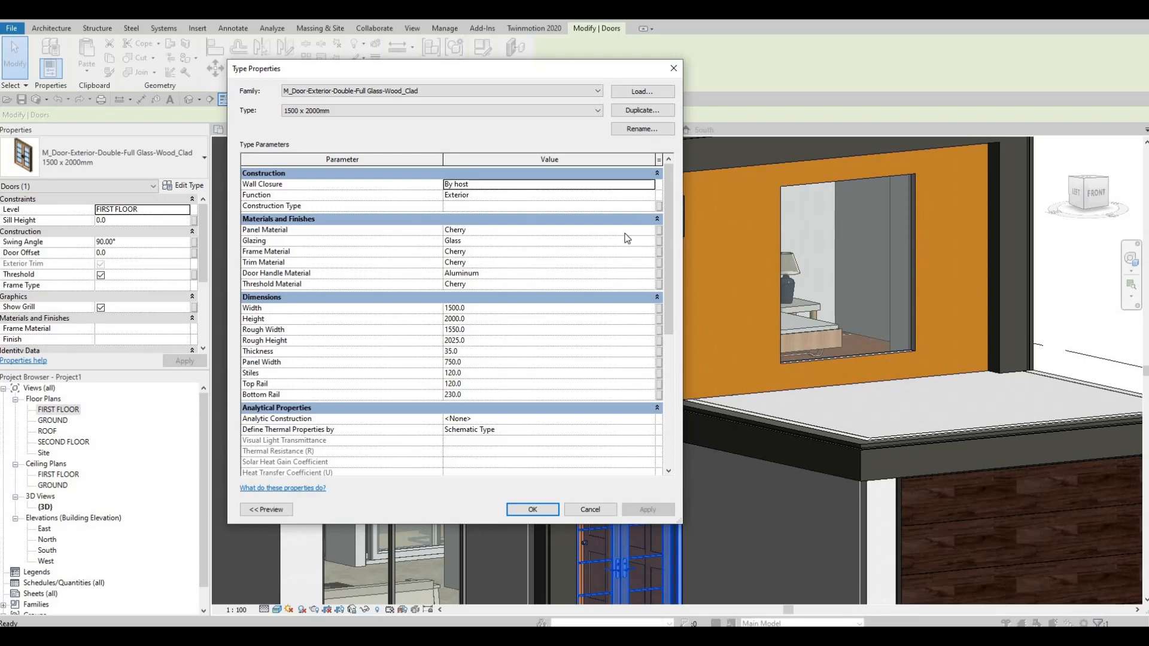
Set the entrance door type's panel material to Oak, White from the AEC wood materials, and apply the change.
left_click(649, 231)
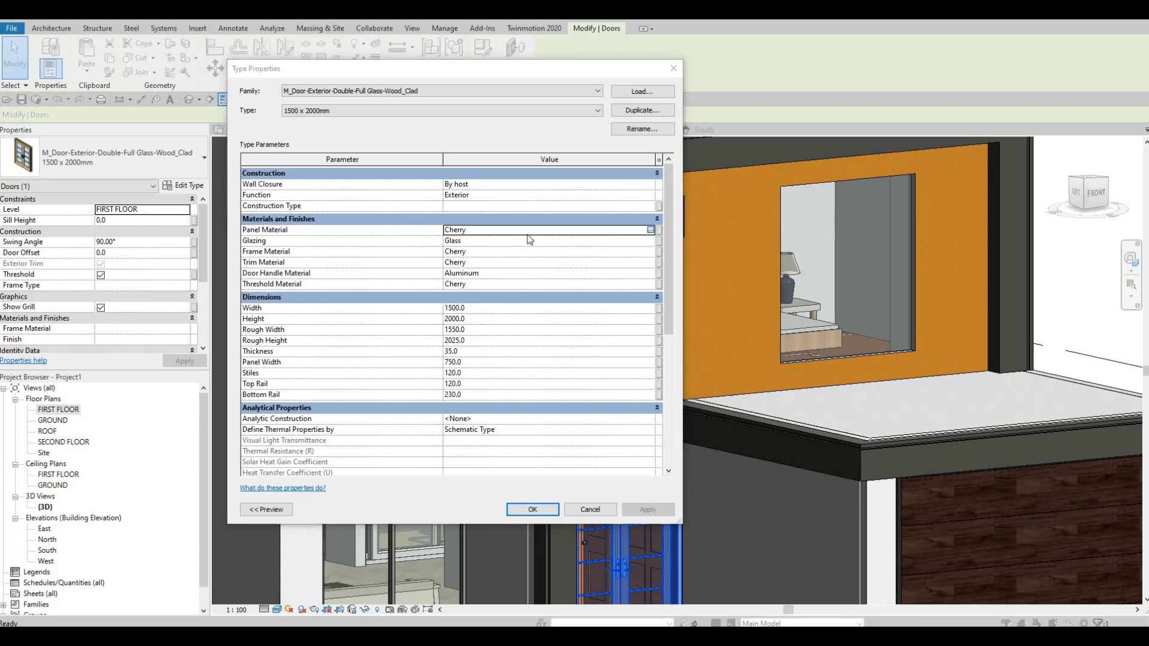
left_click(651, 231)
left_click(361, 381)
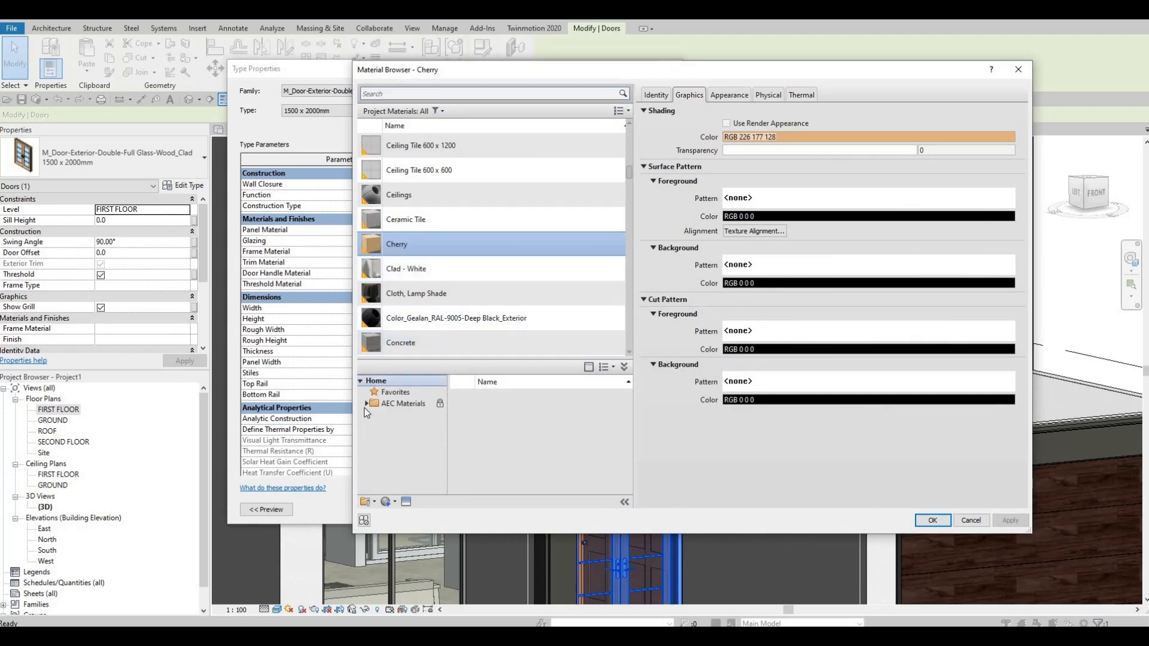
left_click(366, 405)
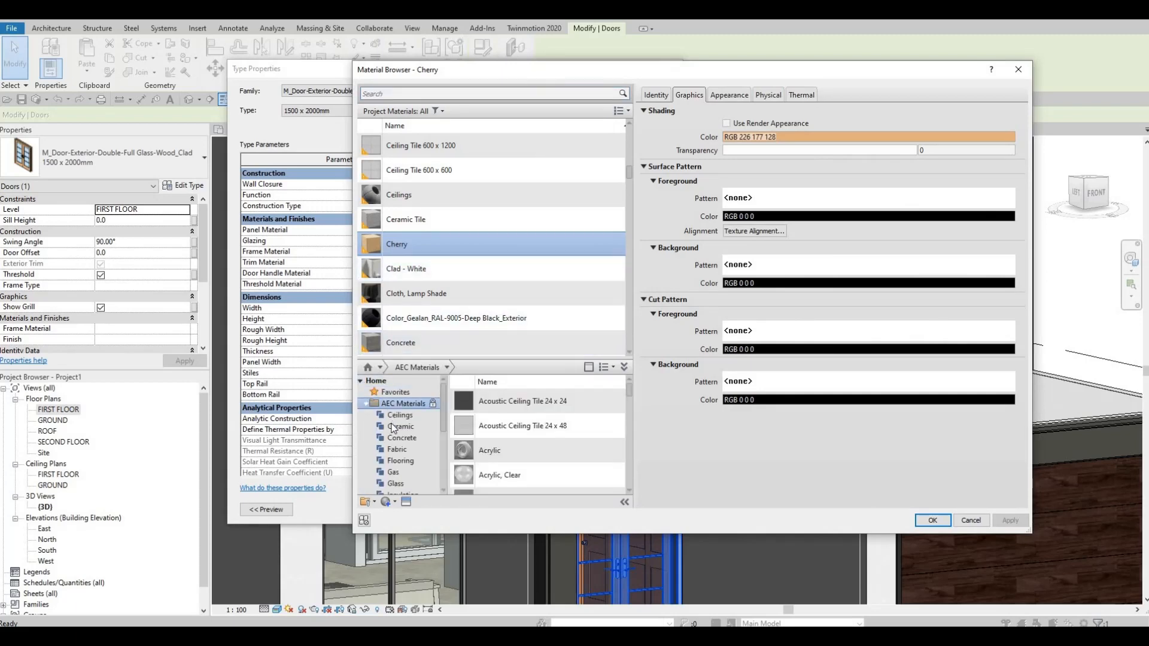
scroll(399, 449, "down", 4)
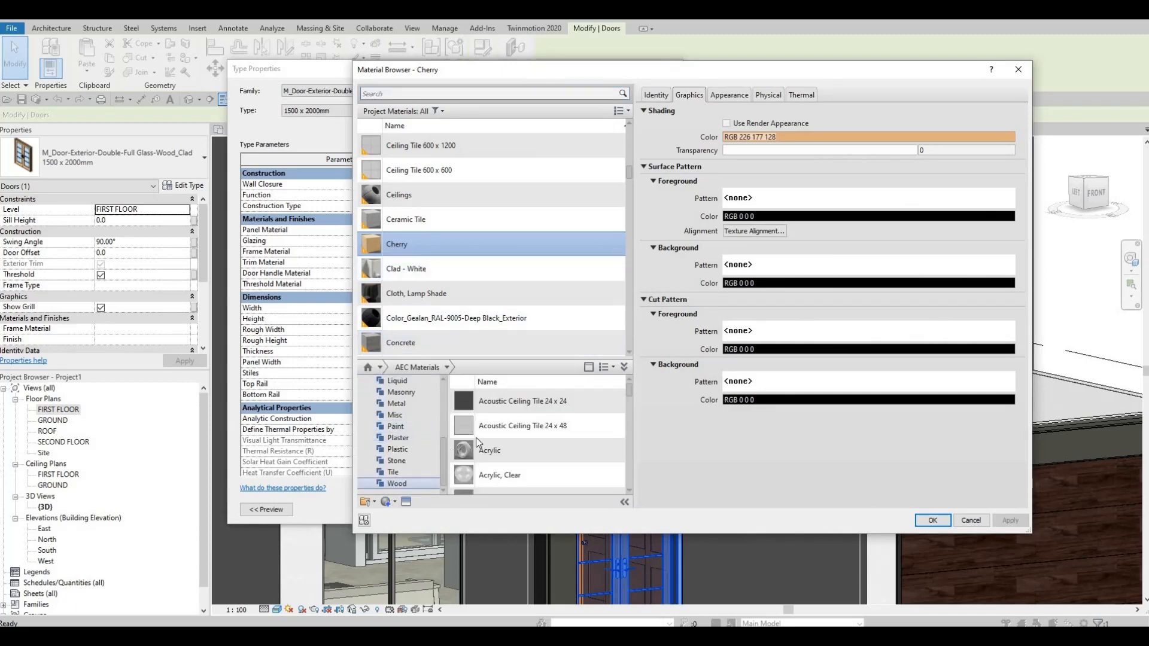
scroll(508, 455, "down", 4)
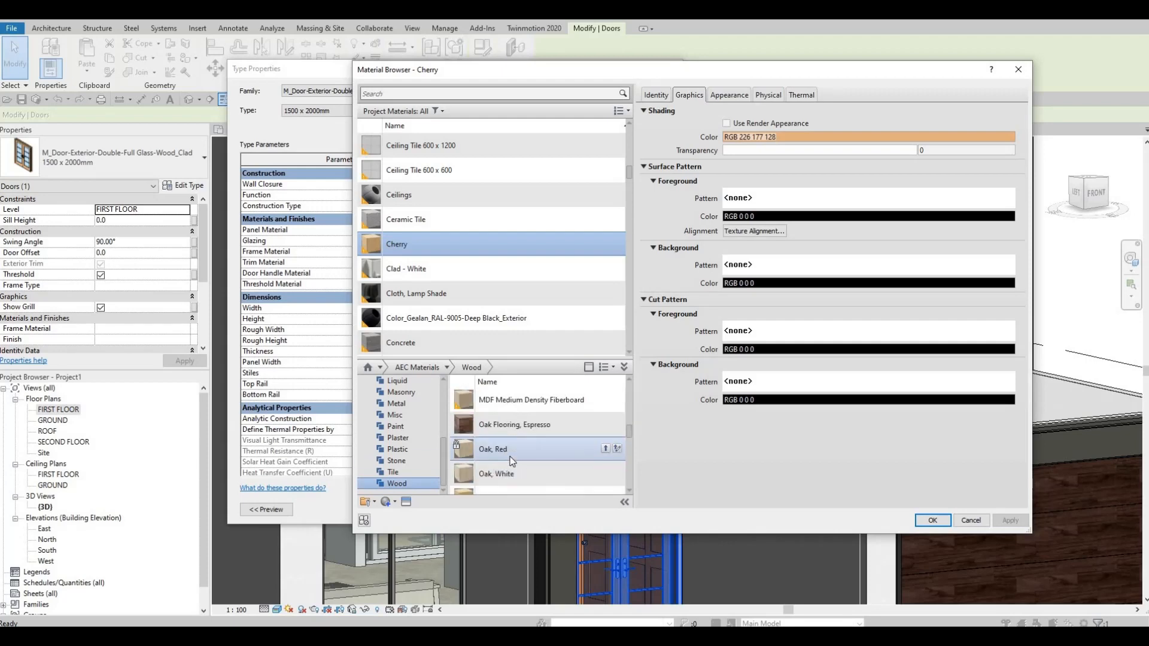
scroll(512, 457, "down", 5)
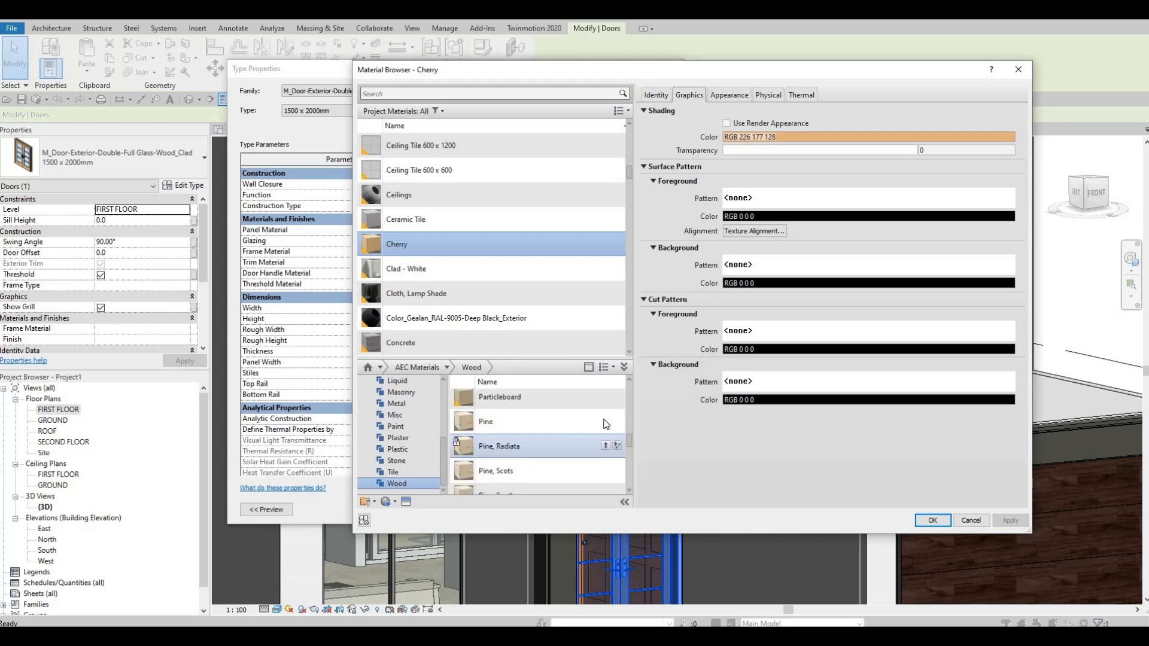
scroll(606, 424, "up", 2)
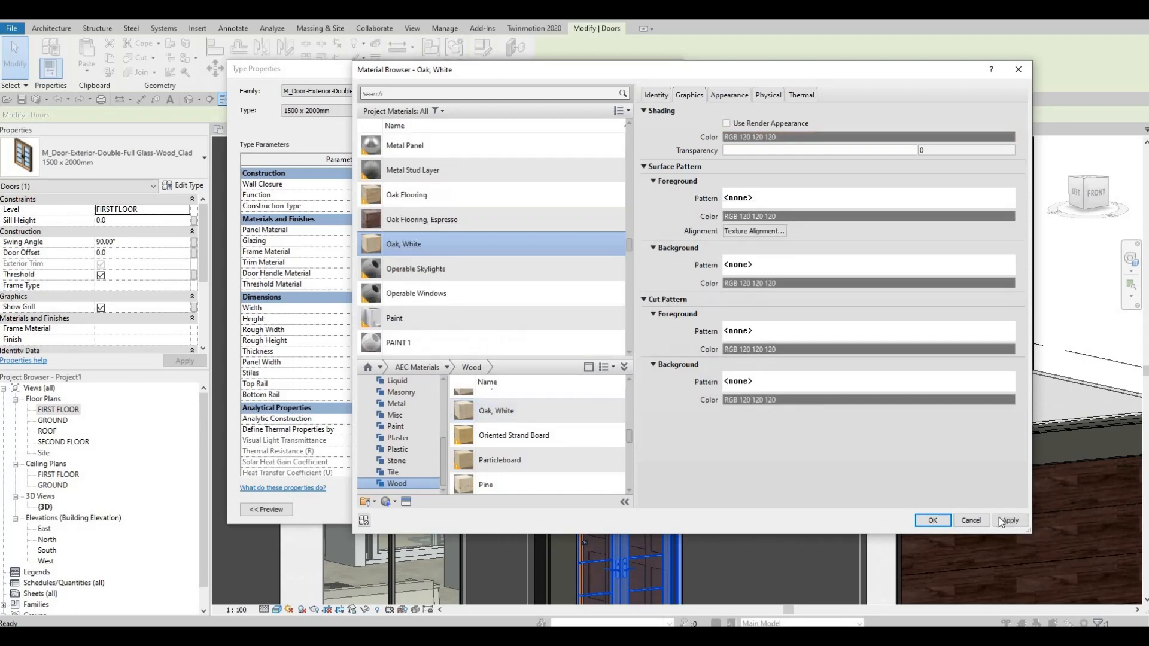
left_click(930, 522)
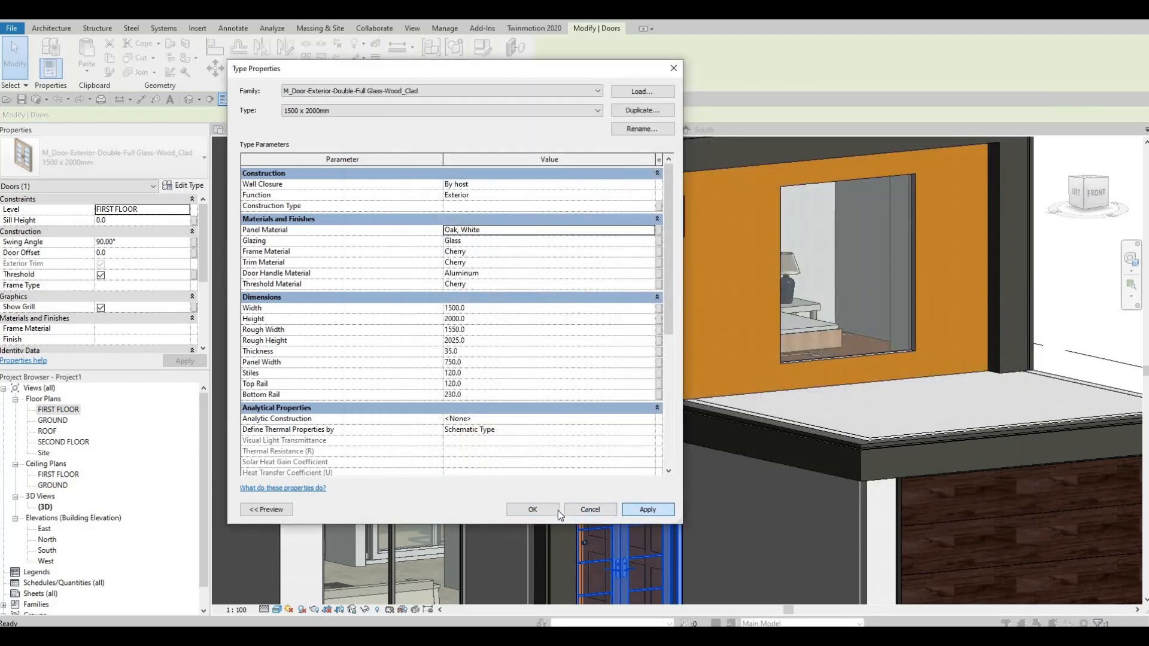
left_click(556, 506)
key("Escape")
key("Escape")
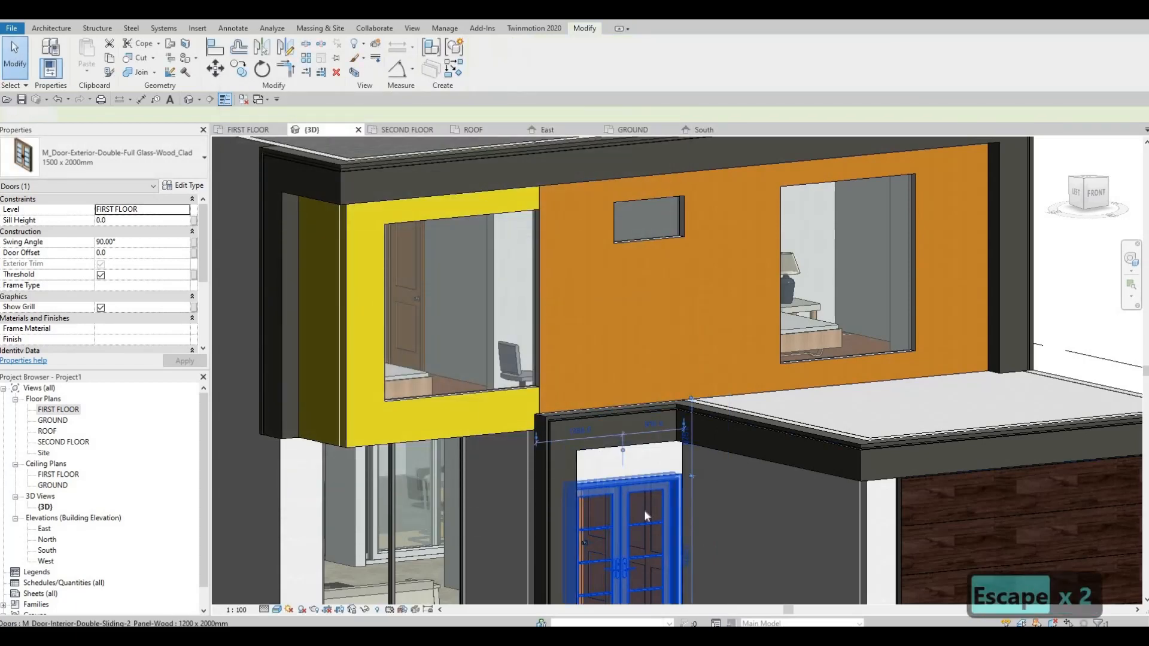
Open the material selection for the frame material in the double glass entrance door's type properties.
middle_click_drag(631, 404, 629, 291)
scroll(629, 290, "down", 1)
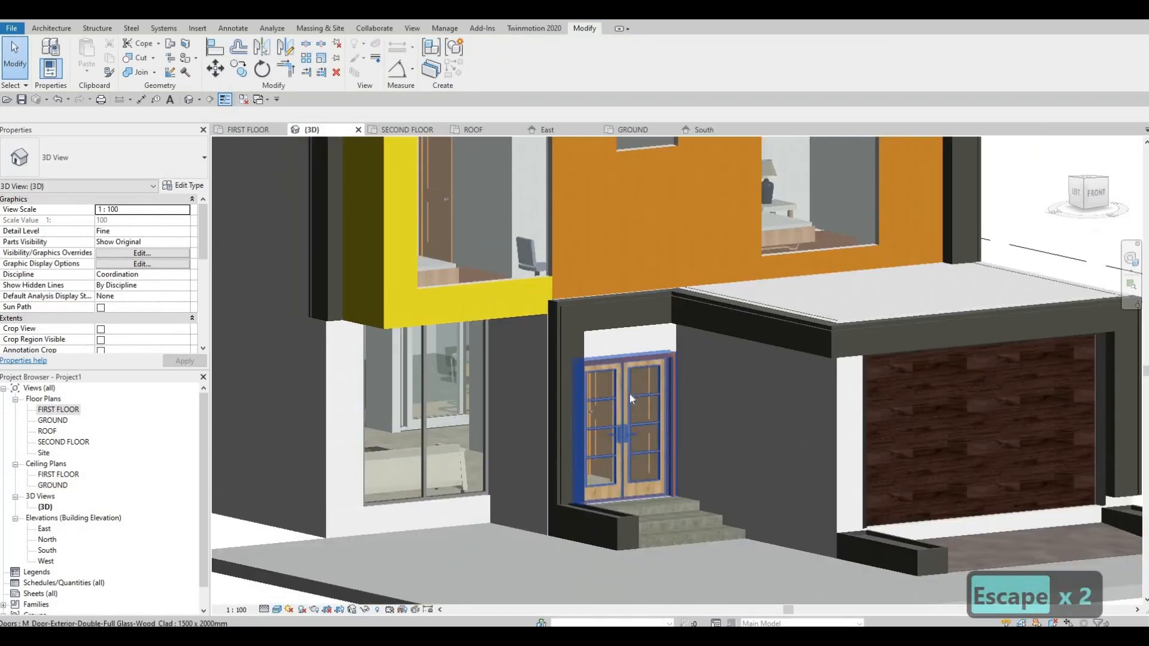
left_click(630, 395)
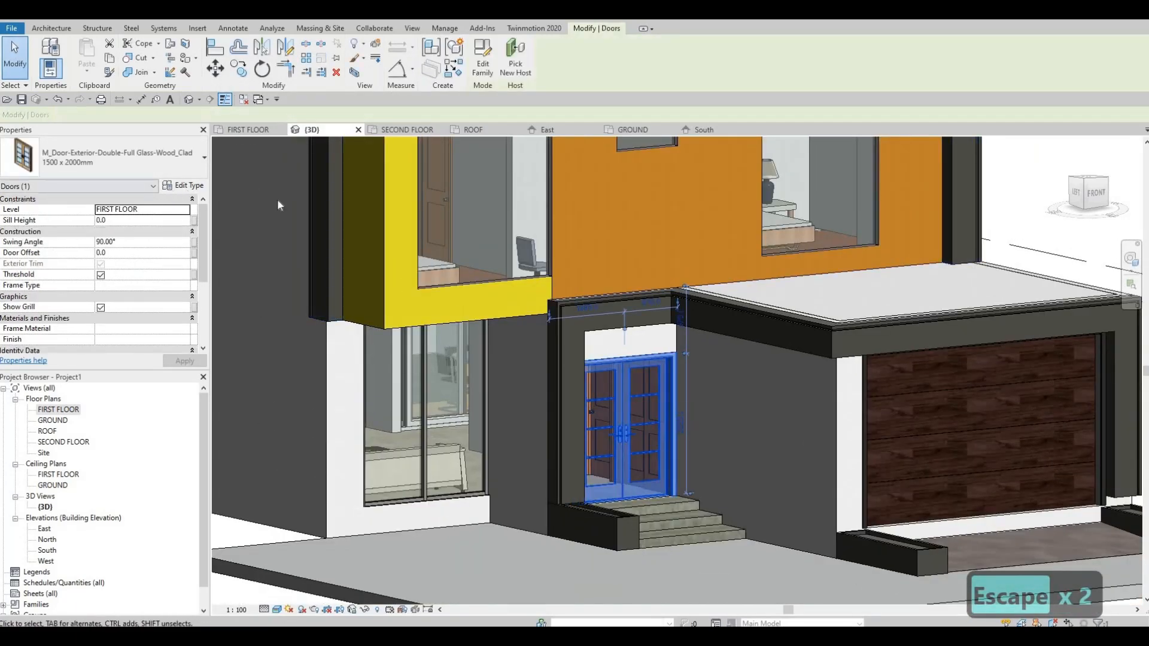
left_click(183, 186)
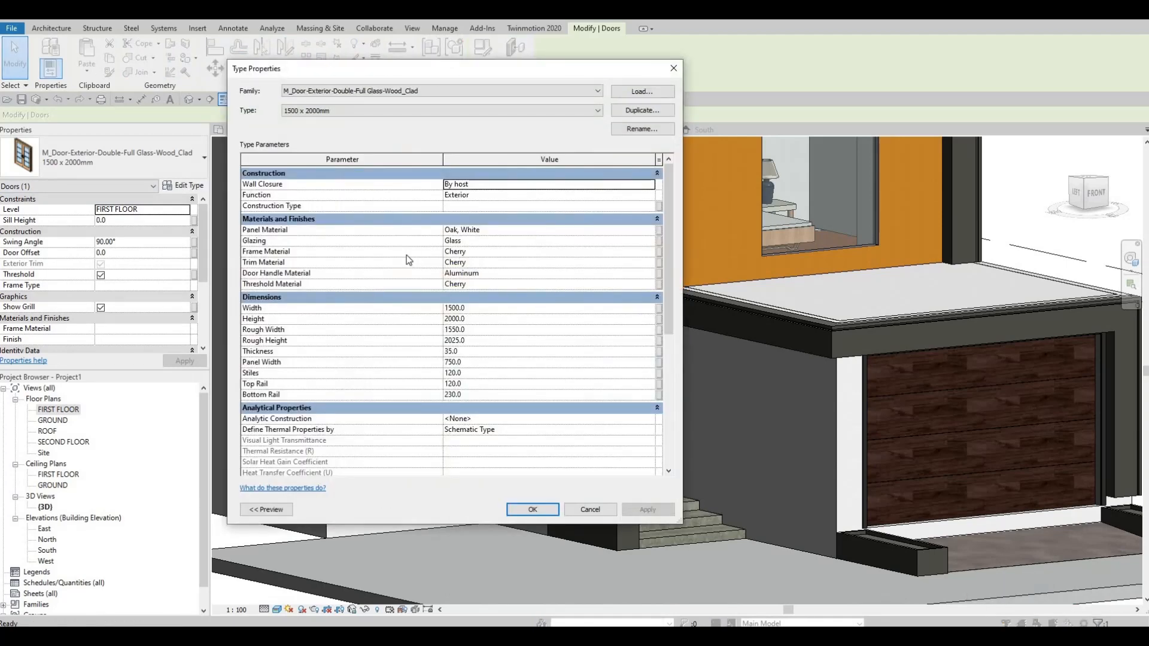
left_click(556, 252)
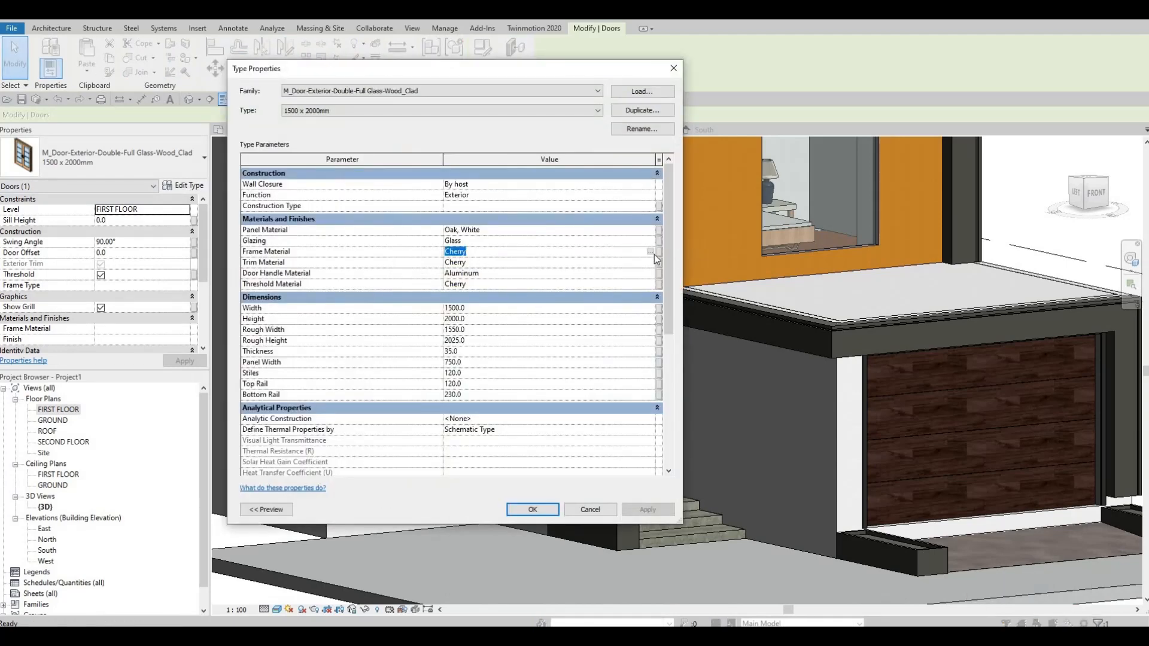
left_click(649, 251)
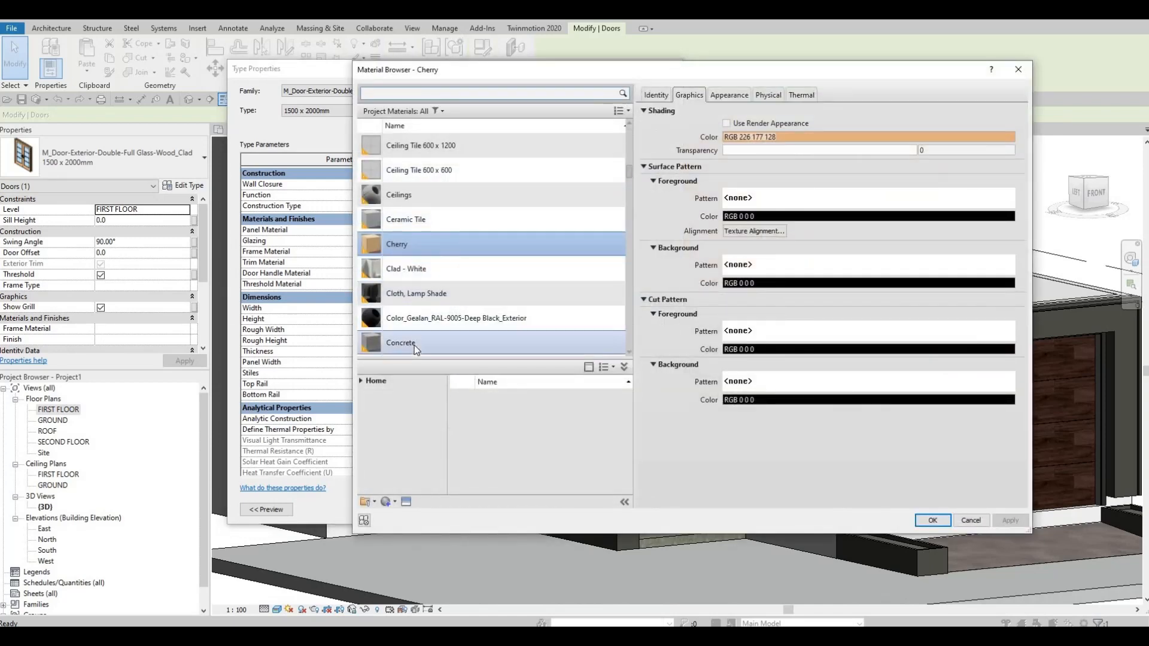
scroll(354, 375, "down", 1)
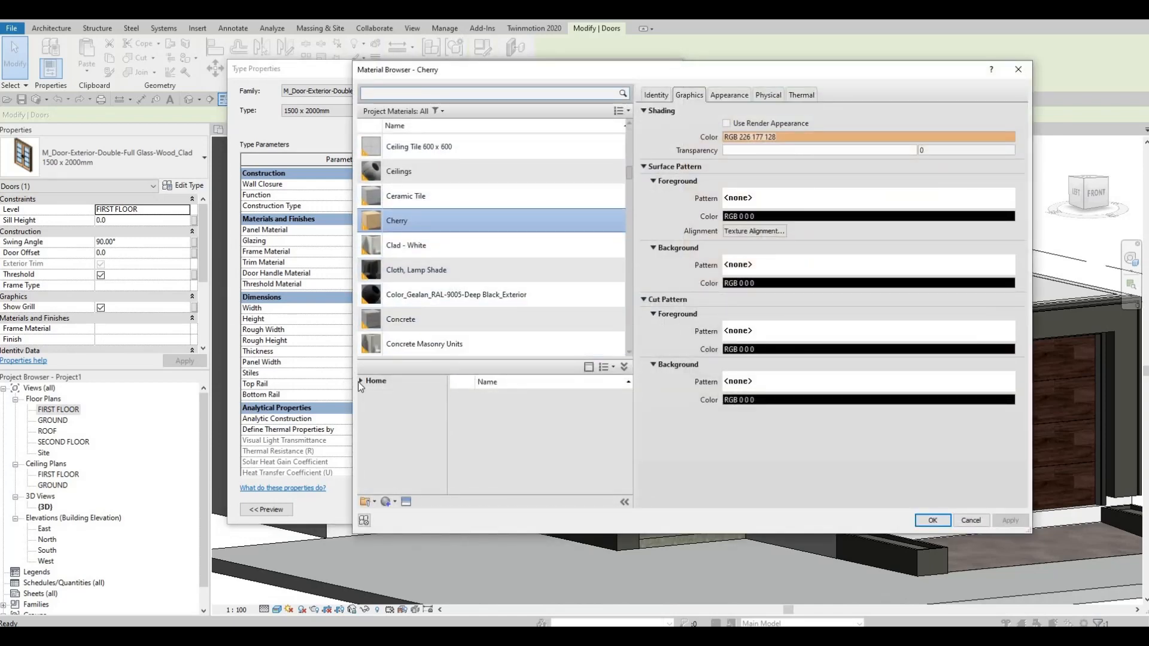
left_click(359, 381)
left_click(367, 405)
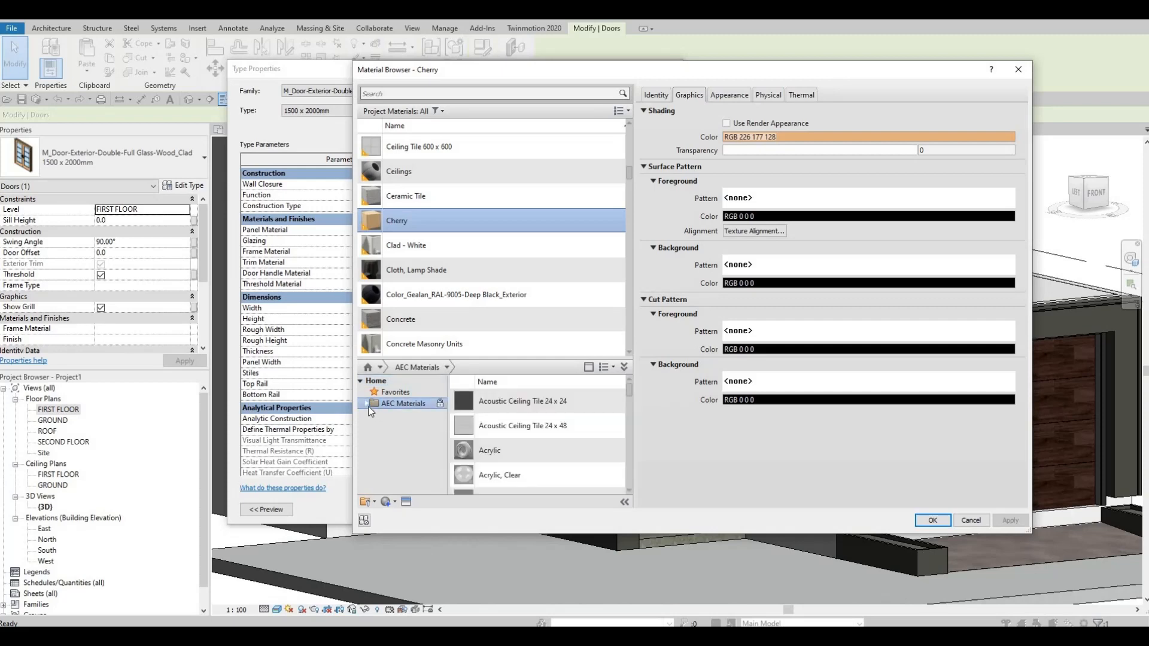
scroll(407, 463, "down", 2)
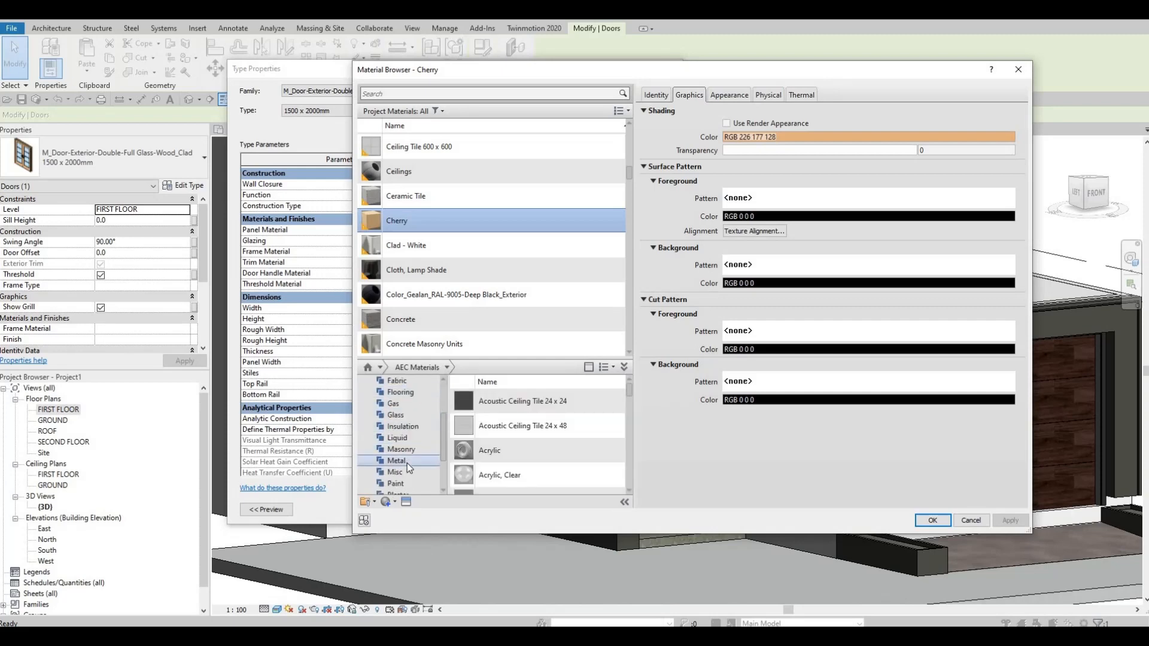
left_click(407, 462)
scroll(519, 427, "down", 5)
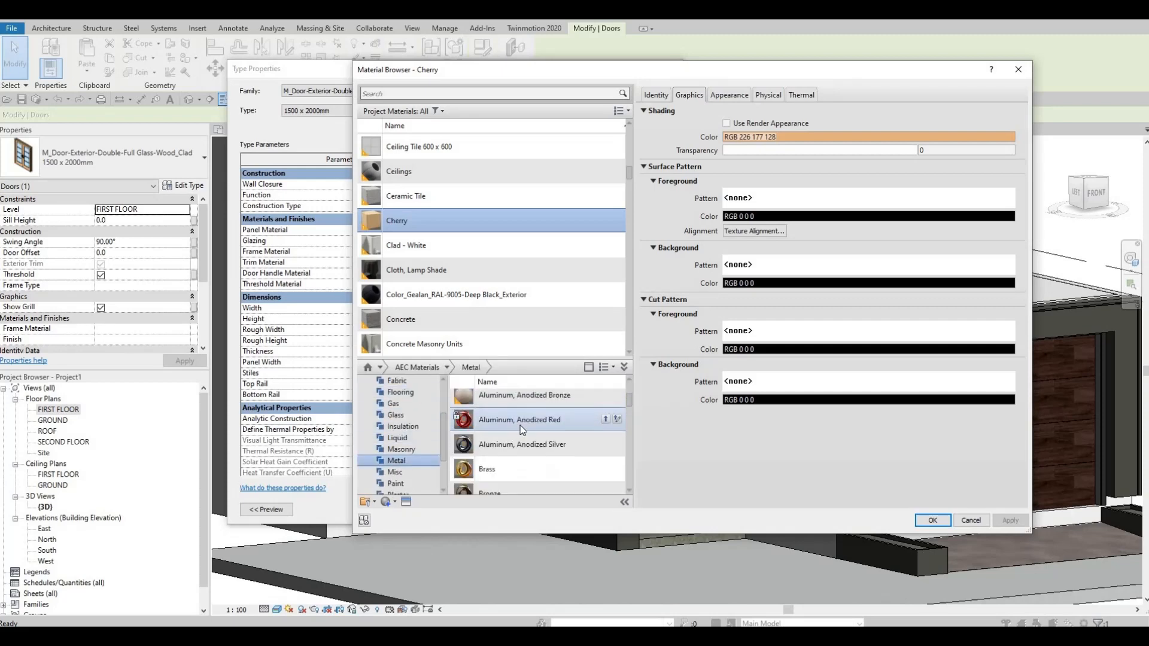
left_click(605, 475)
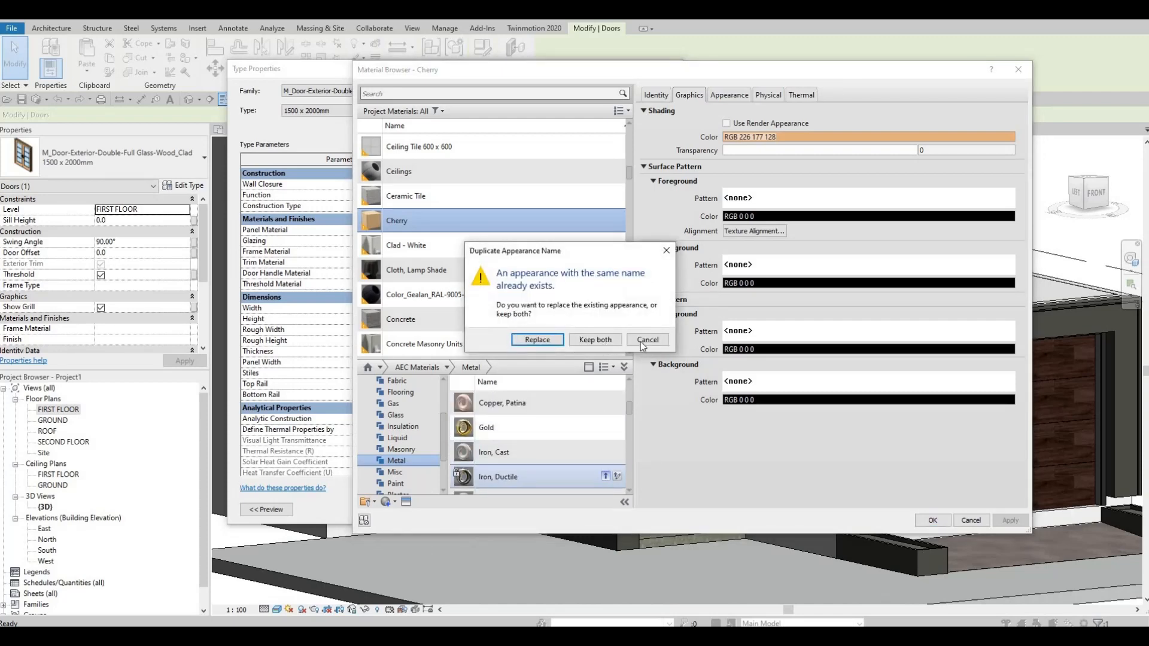
left_click(645, 340)
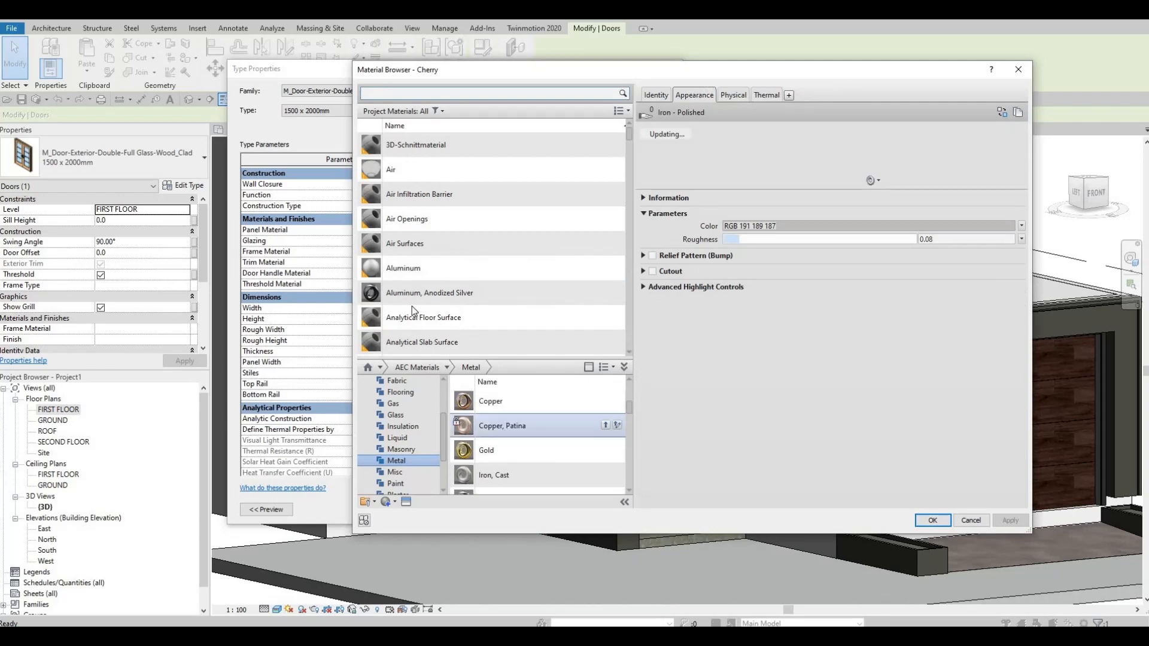
Set the entrance door type's frame material to Aluminum, Anodized Silver and copy the same material to its trim.
left_click(429, 293)
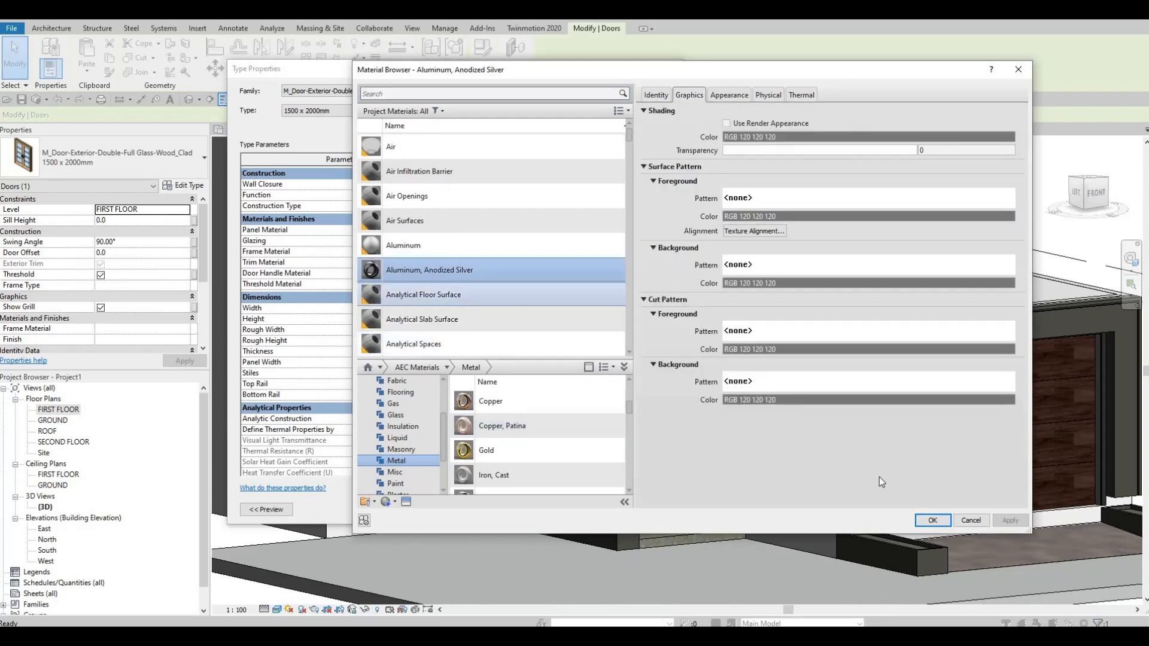
left_click(924, 520)
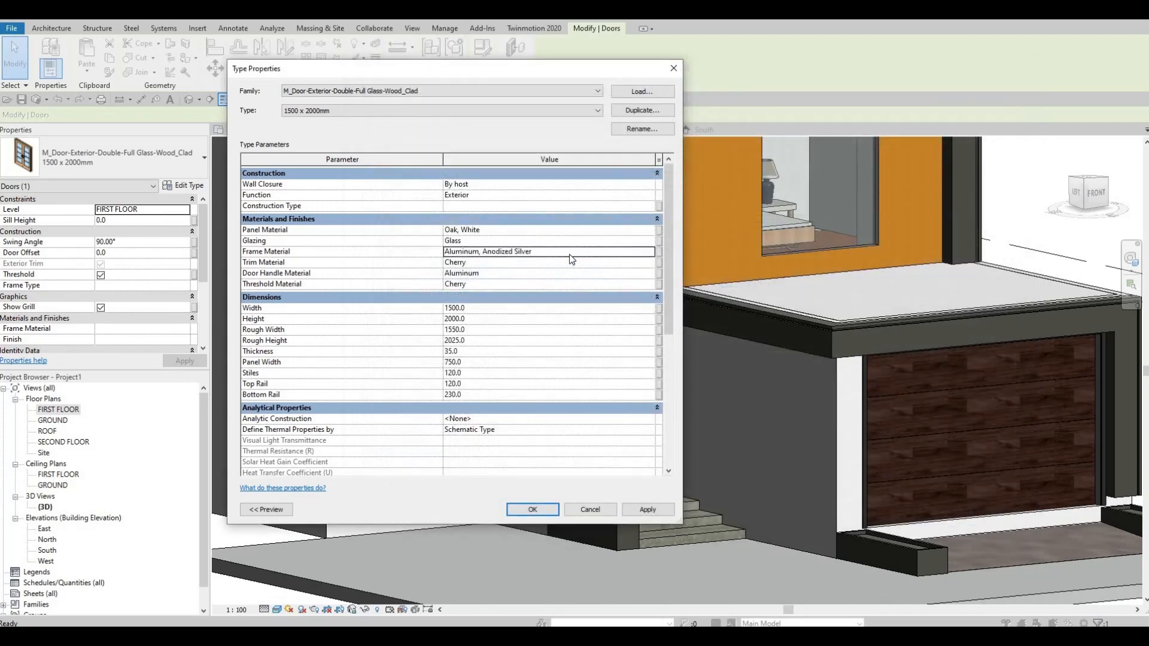
left_click(570, 254)
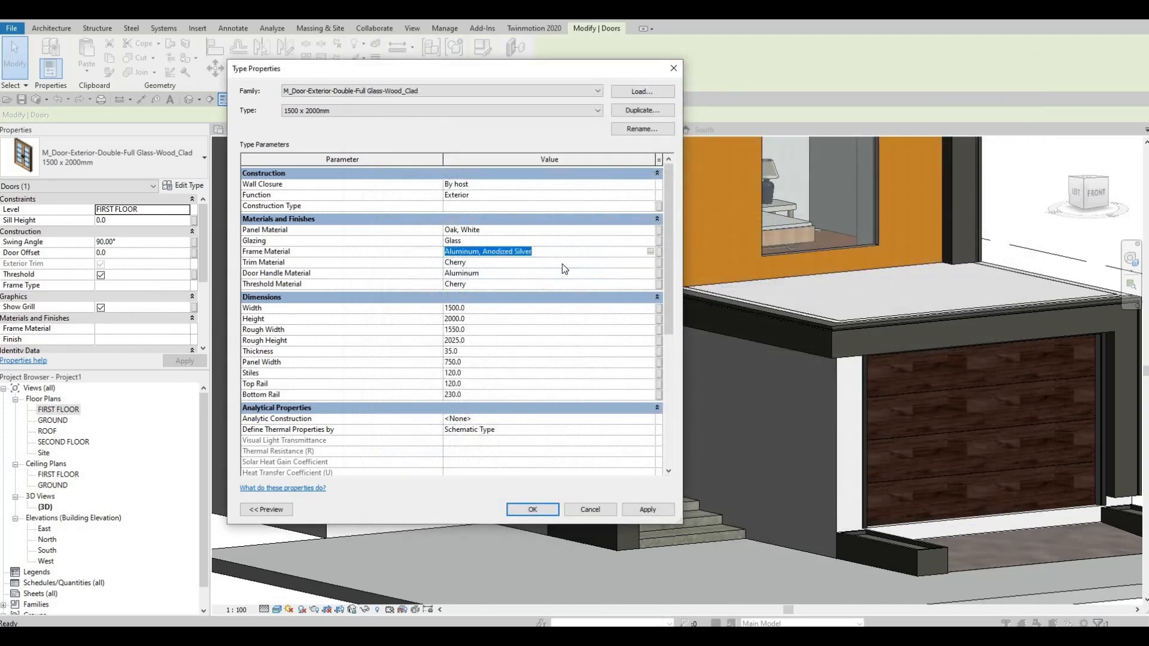
key("ctrl+c")
left_click(519, 264)
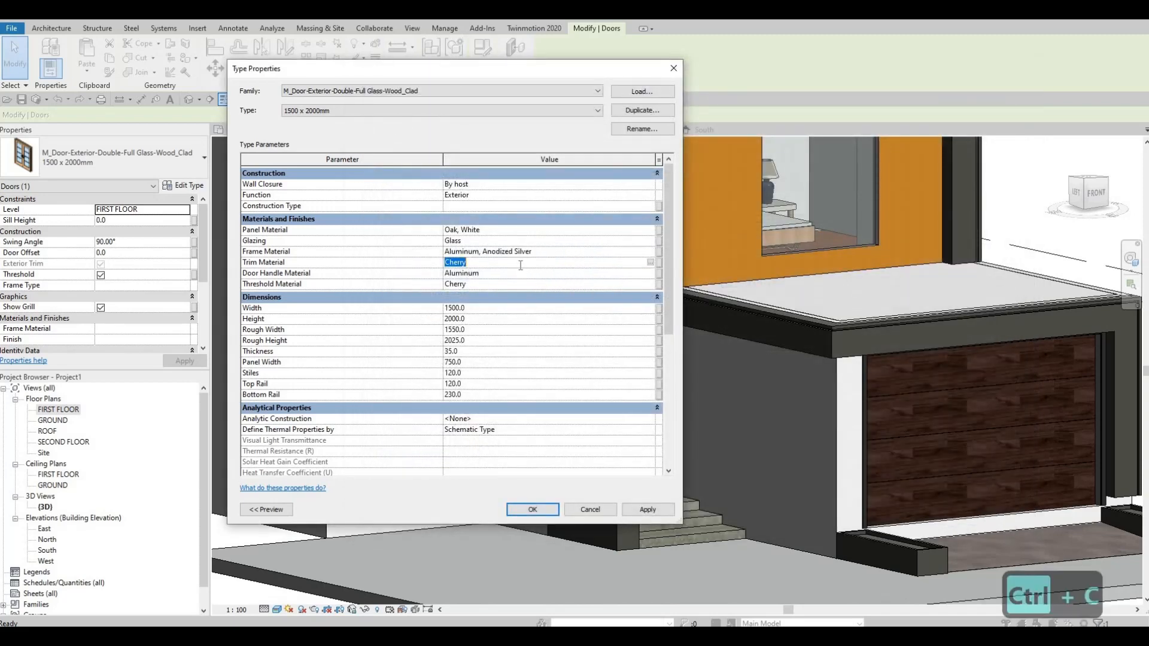
key("ctrl+v")
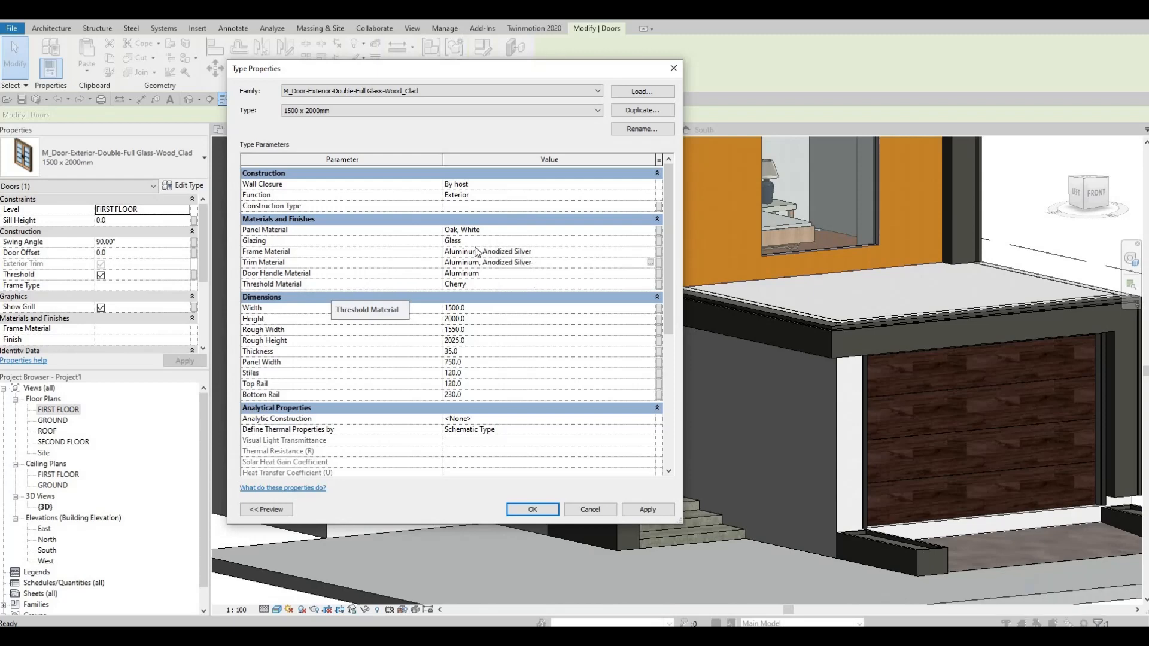
Copy the panel's Oak, White material to the entrance door's threshold and confirm the type changes.
left_click(502, 230)
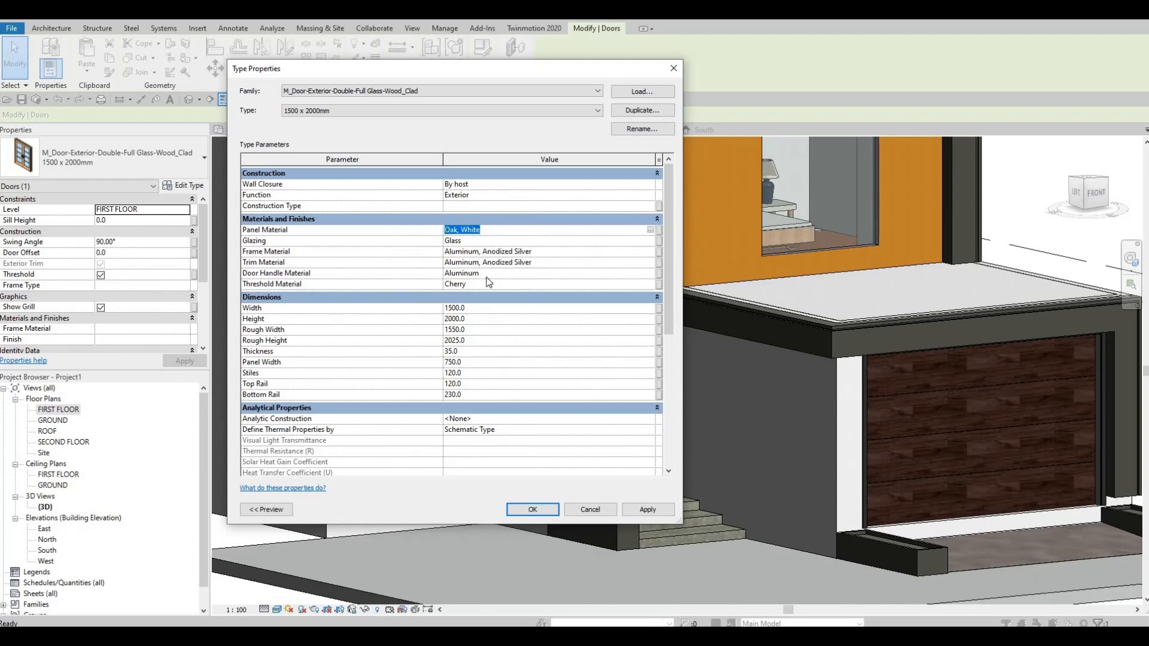
key("ctrl+c")
left_click(530, 285)
key("ctrl+v")
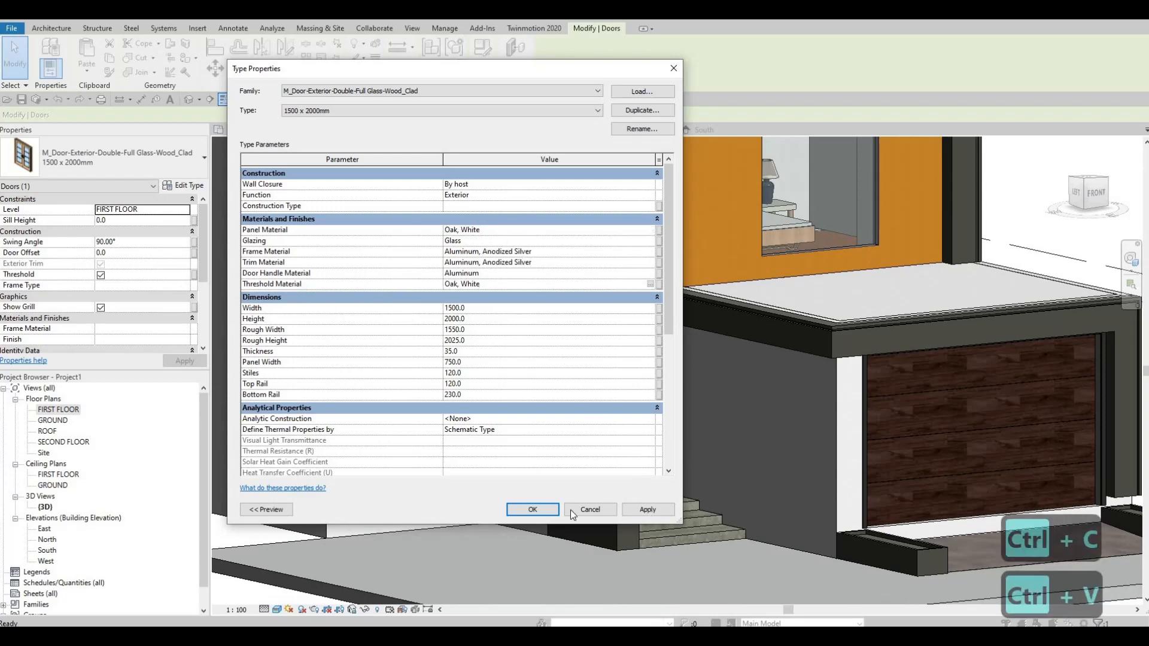
left_click(532, 509)
key("Escape")
key("Escape")
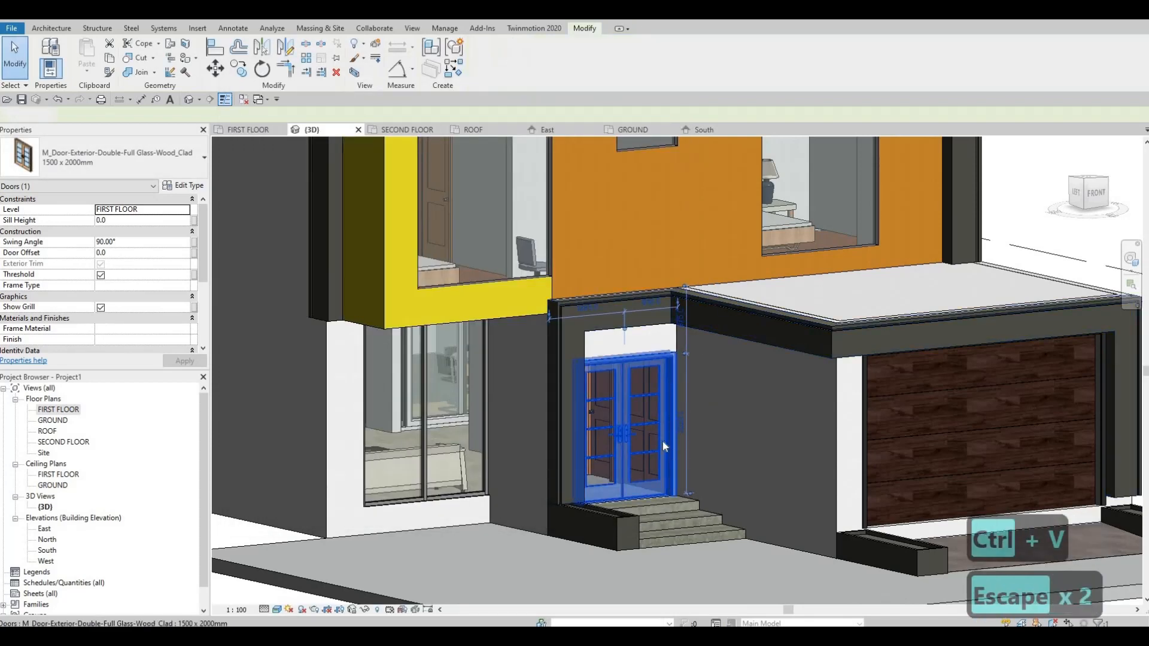
Examine the entrance door's finishes up close and the whole house facade in 3D from several angles.
scroll(663, 440, "up", 2)
key("Escape")
scroll(664, 539, "up", 2)
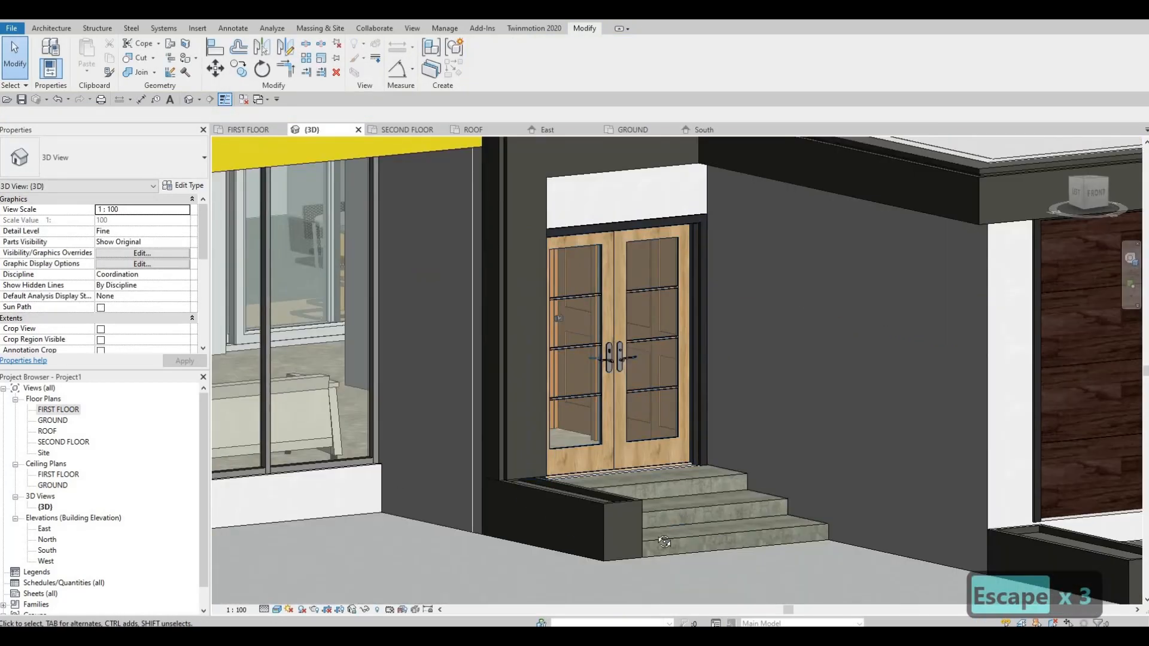
middle_click_drag(665, 542, 663, 476, "shift")
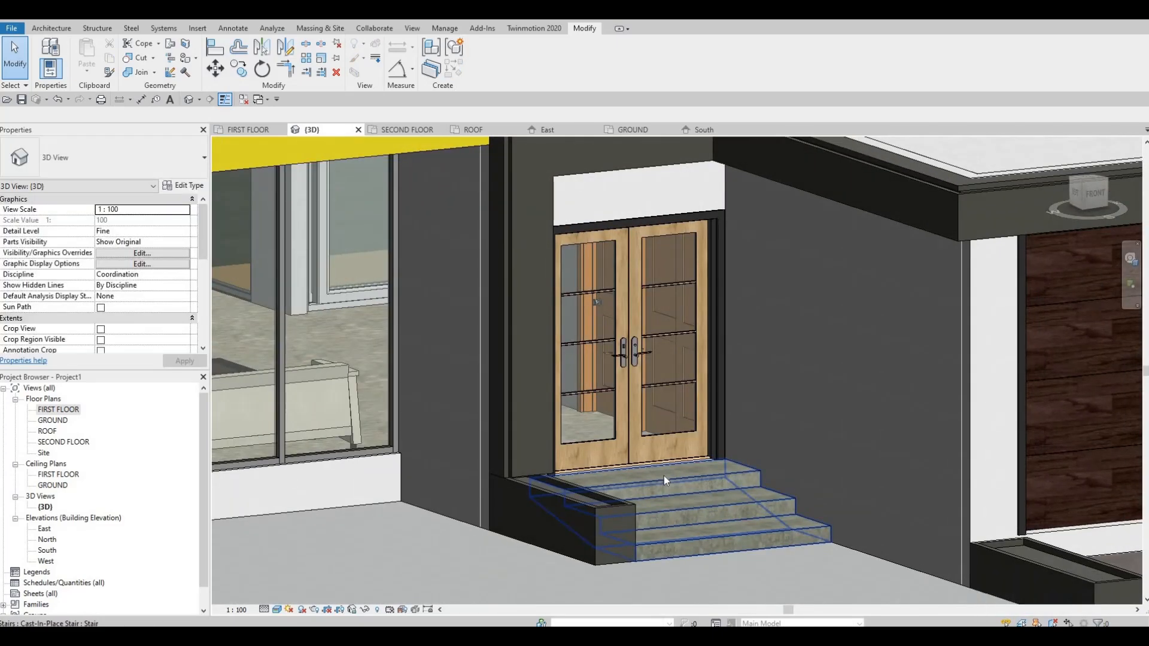
scroll(663, 475, "down", 10)
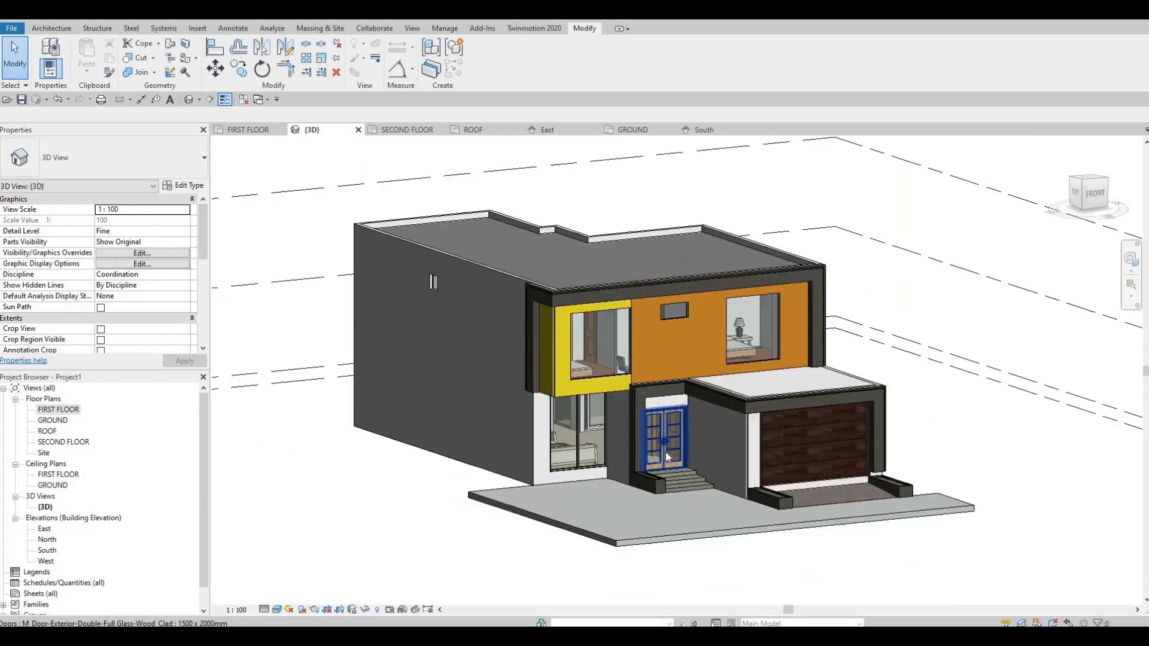
middle_click_drag(423, 564, 619, 514, "shift")
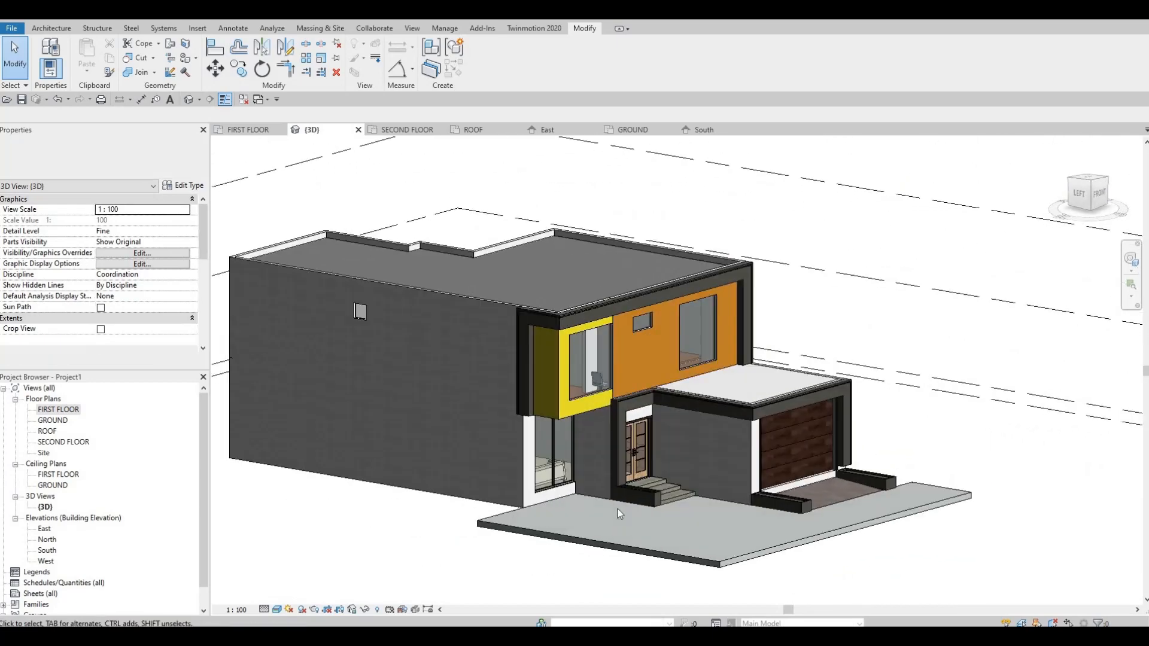
scroll(625, 494, "up", 4)
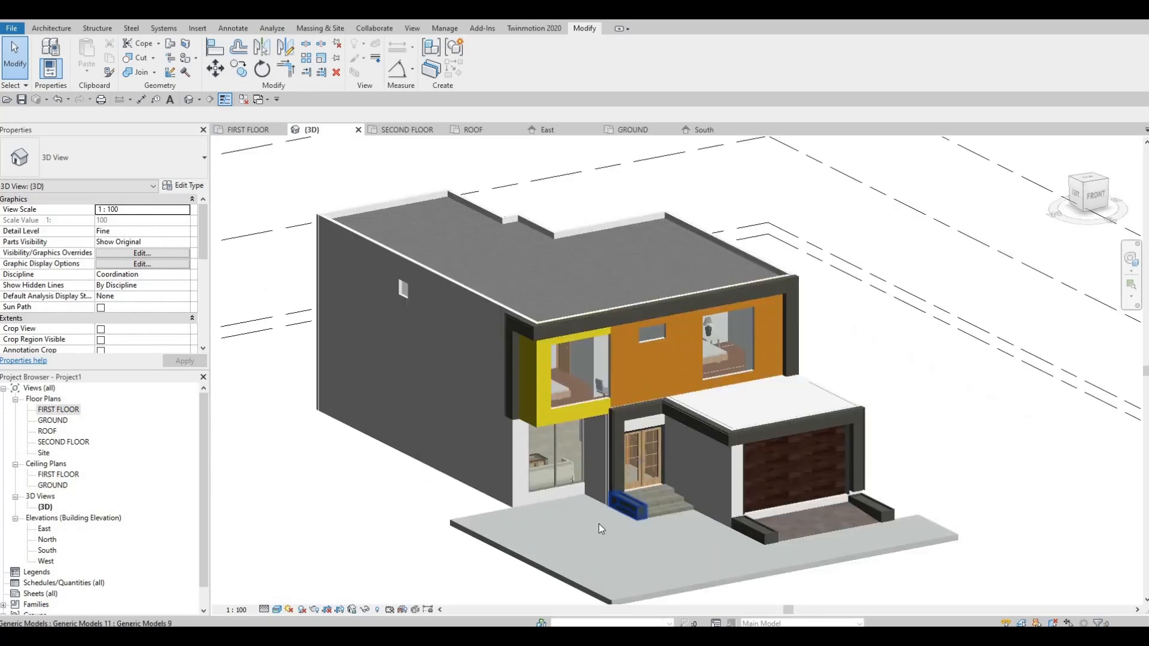